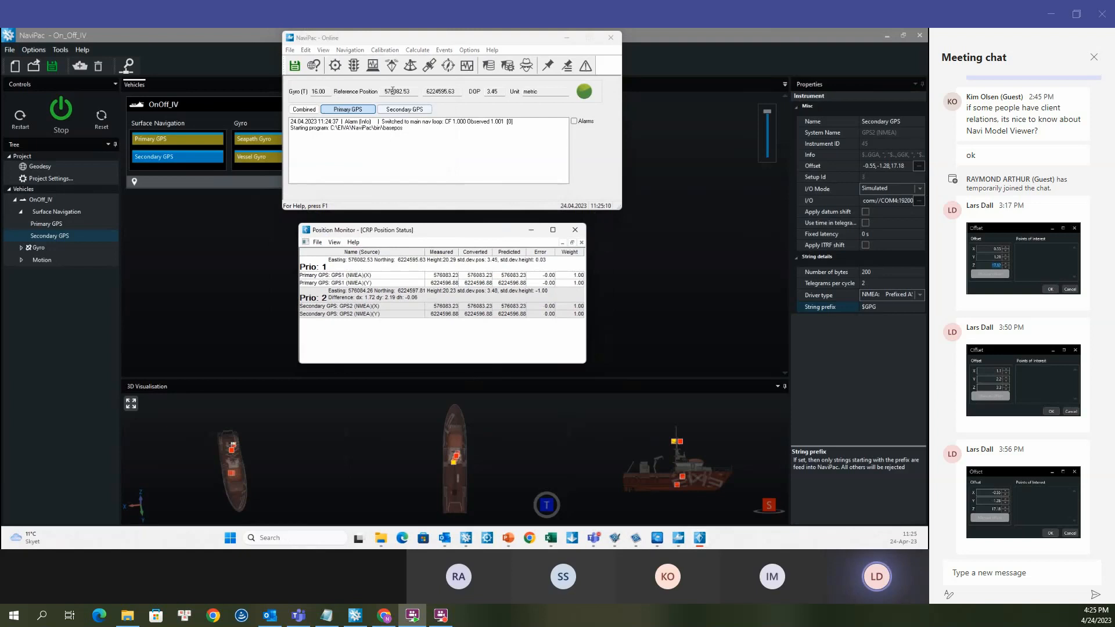
Step: Reposition the Position Monitor window just below the NaviPac Online window
{"action": "left_click", "coordinate": [394, 42]}
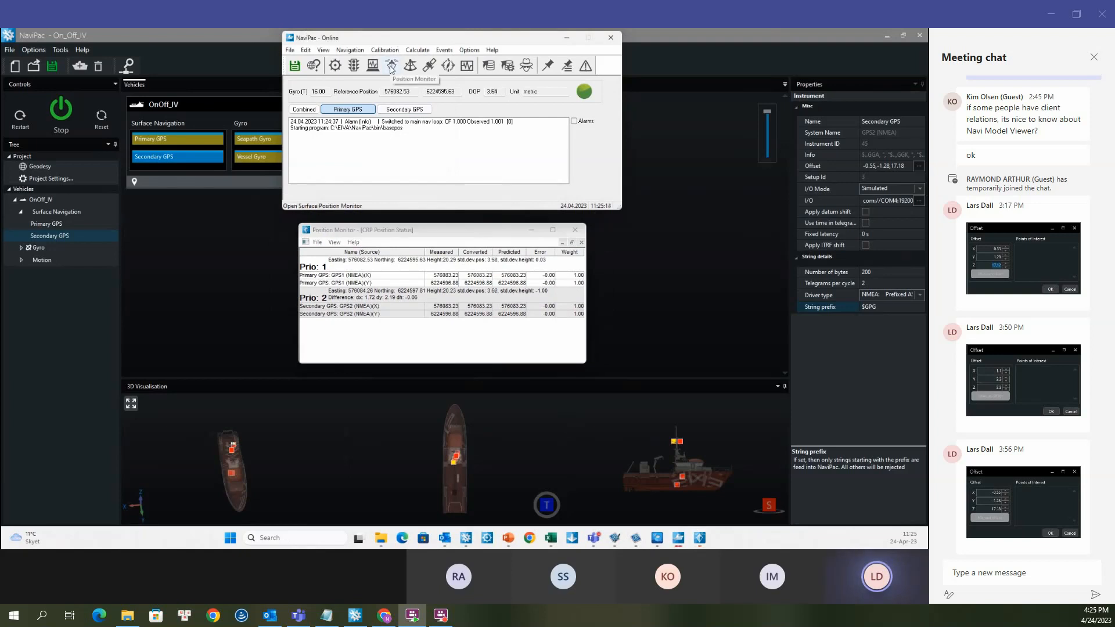
{"action": "left_click", "coordinate": [445, 231]}
{"action": "left_click_drag", "start_coordinate": [445, 231], "coordinate": [450, 226]}
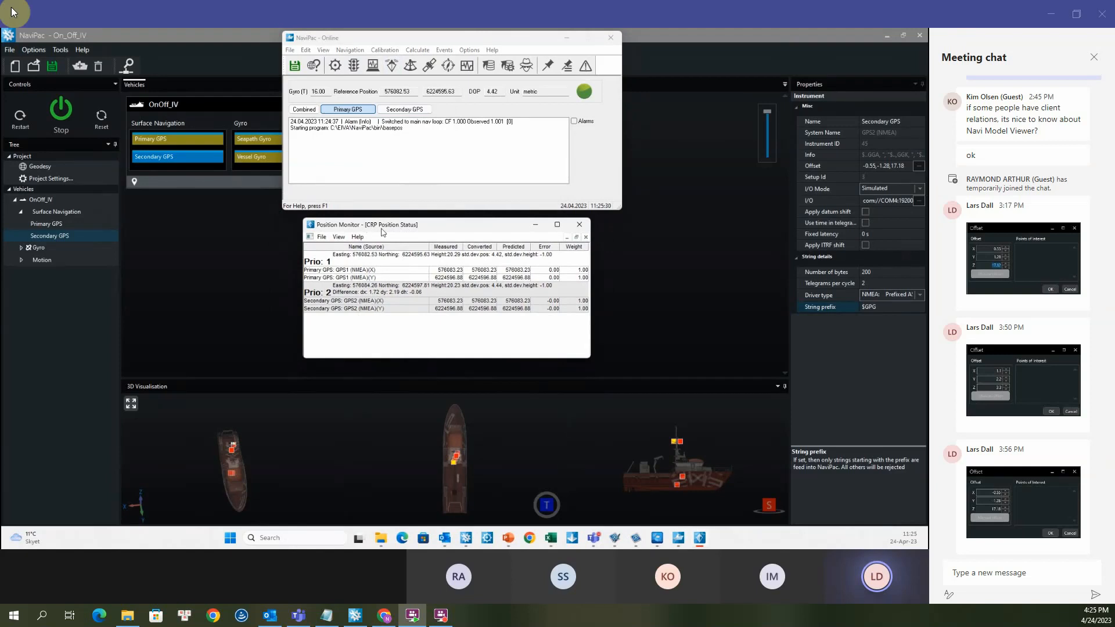
Step: Read the newest messages in the meeting chat, check the participants list, and close the chat pane
{"action": "left_click", "coordinate": [1094, 57]}
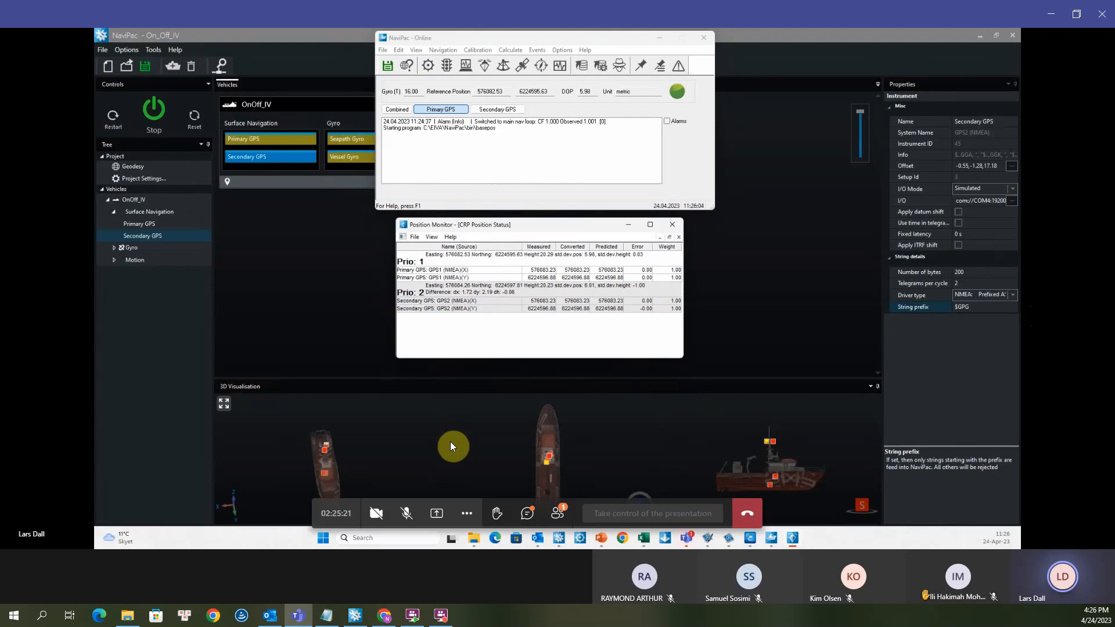
{"action": "left_click", "coordinate": [534, 516]}
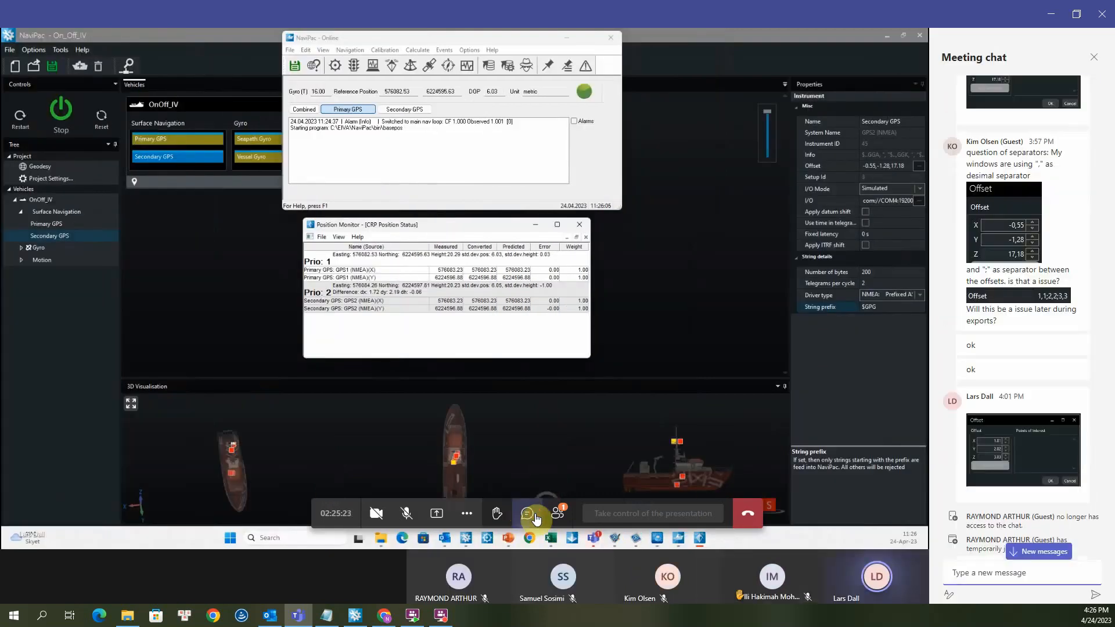
{"action": "left_click", "coordinate": [1051, 550]}
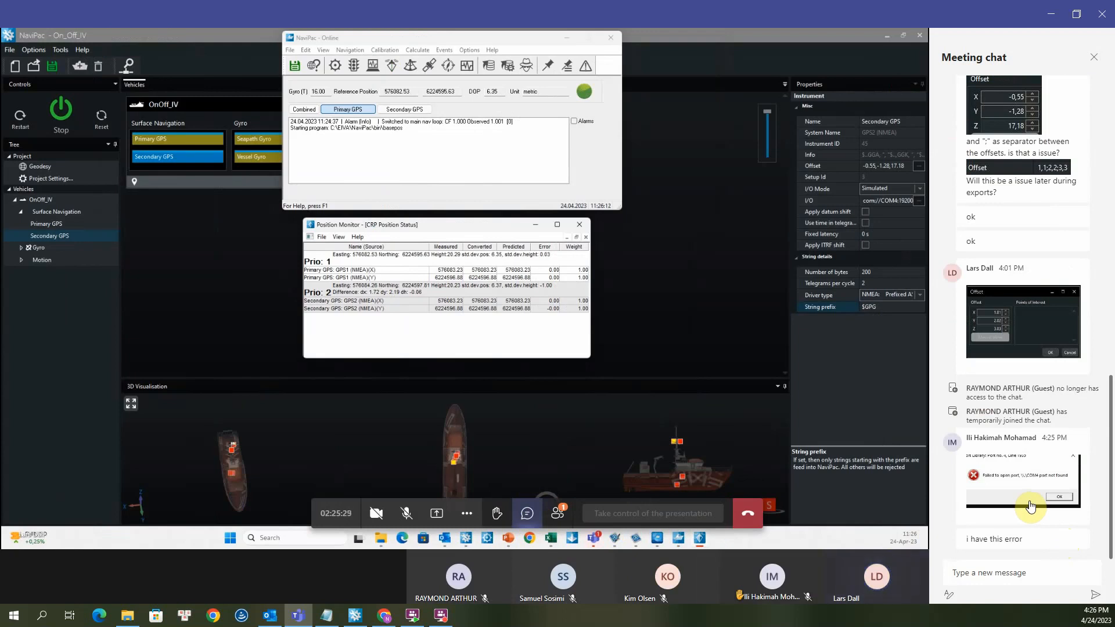
{"action": "left_click", "coordinate": [556, 523]}
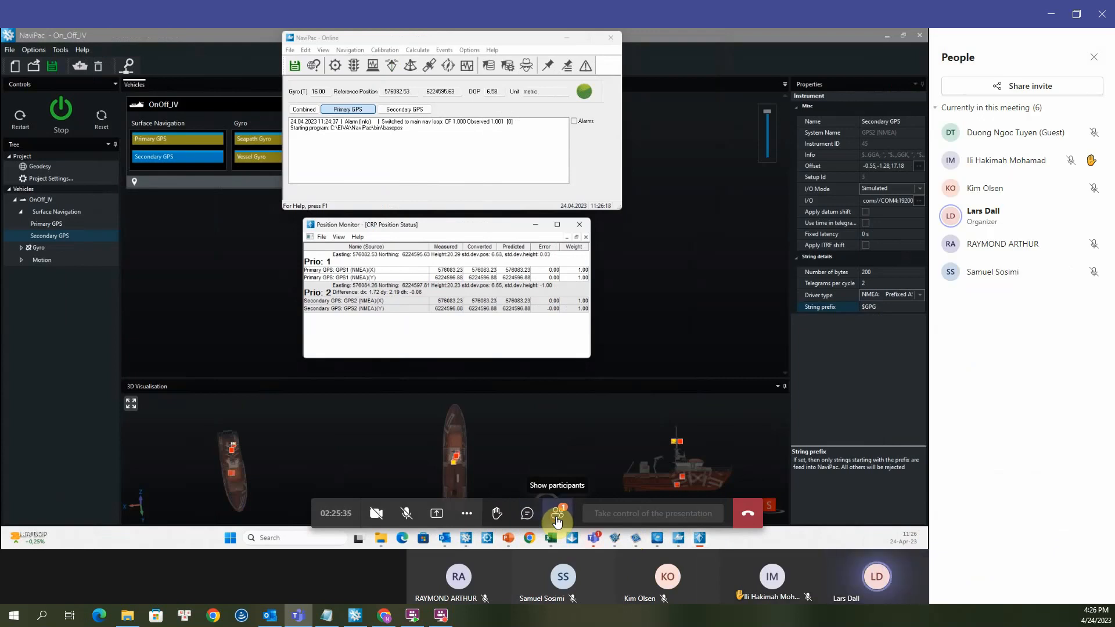
{"action": "left_click", "coordinate": [539, 518]}
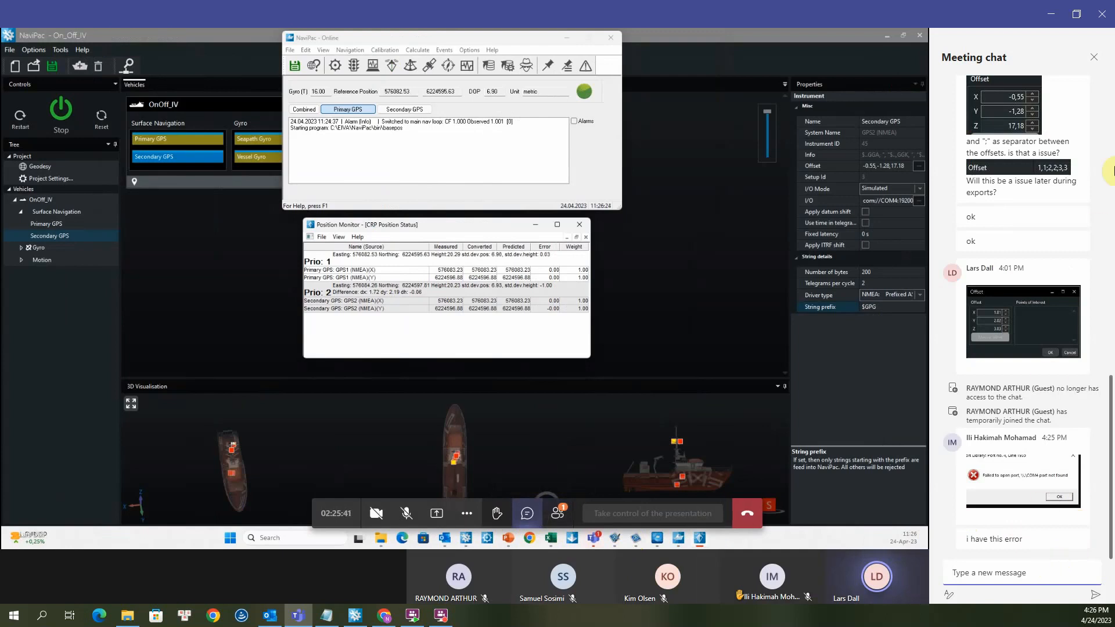
{"action": "left_click", "coordinate": [1092, 65]}
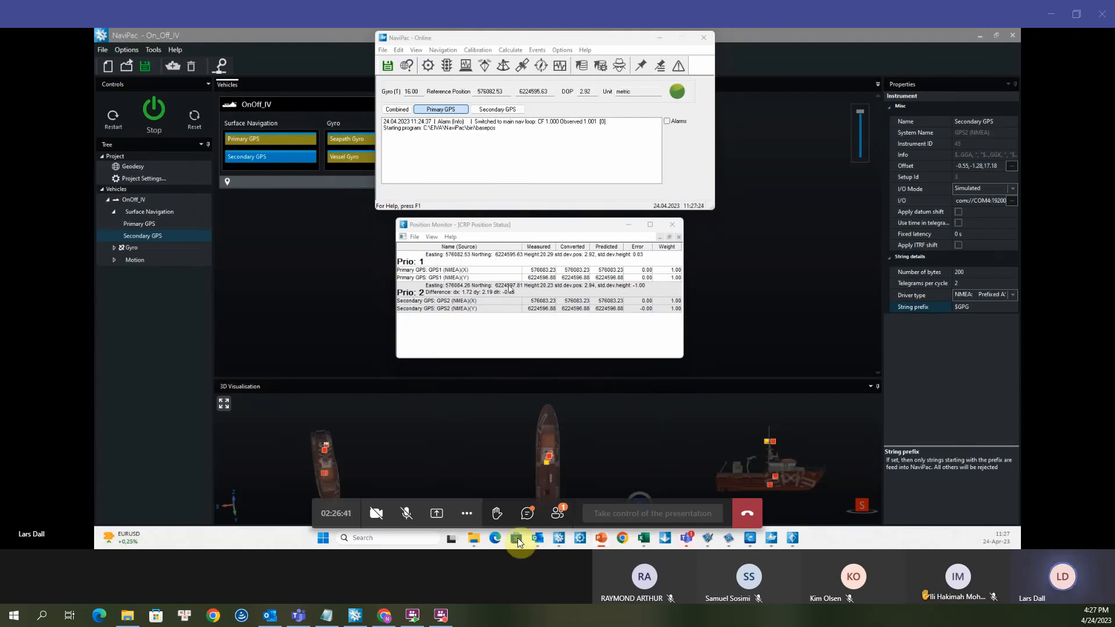
Step: Recheck the meeting chat for replies and the participants list, leaving the side pane closed
{"action": "left_click", "coordinate": [529, 518]}
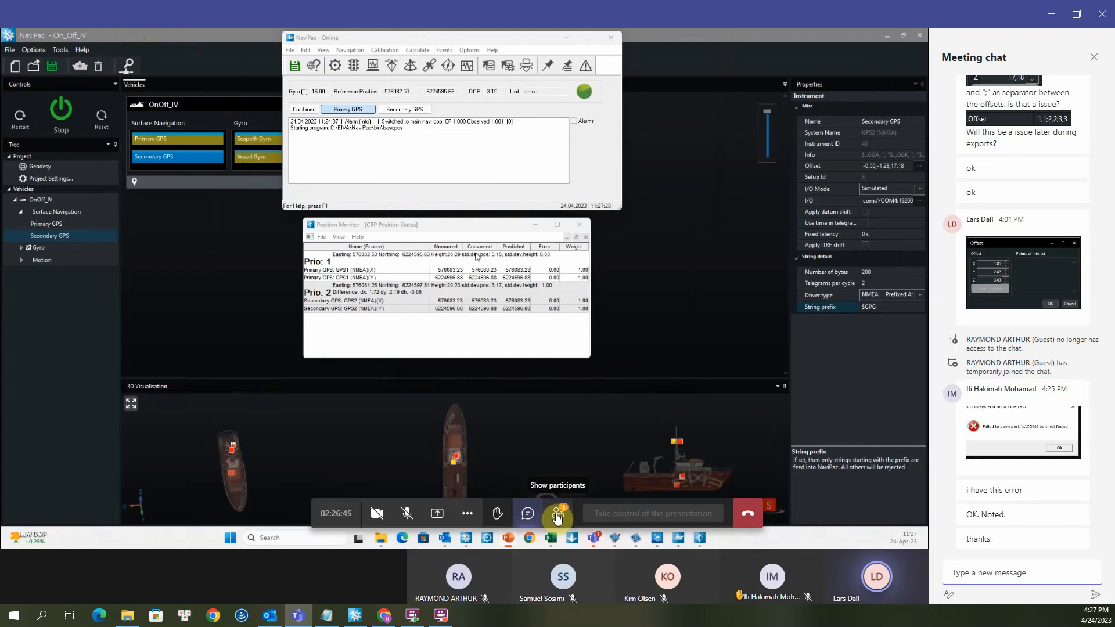
{"action": "left_click", "coordinate": [559, 515]}
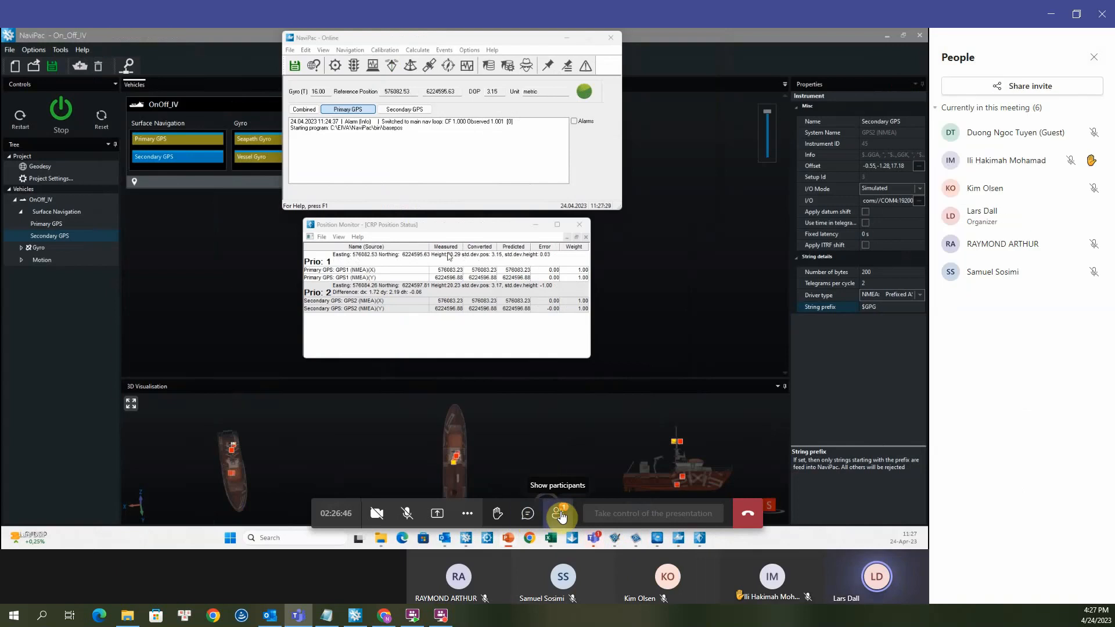
{"action": "left_click", "coordinate": [528, 514]}
{"action": "left_click", "coordinate": [1094, 57]}
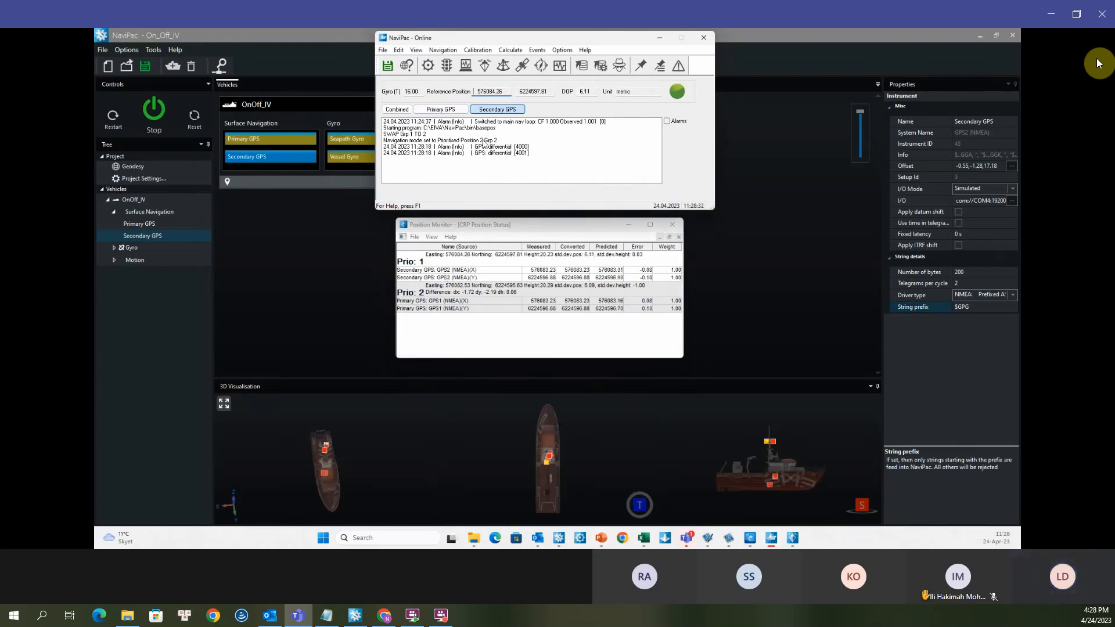
Step: Change to prioritised positioning on the Primary GPS group, and after that to combined multi positioning, confirming both changes
{"action": "left_click", "coordinate": [425, 115]}
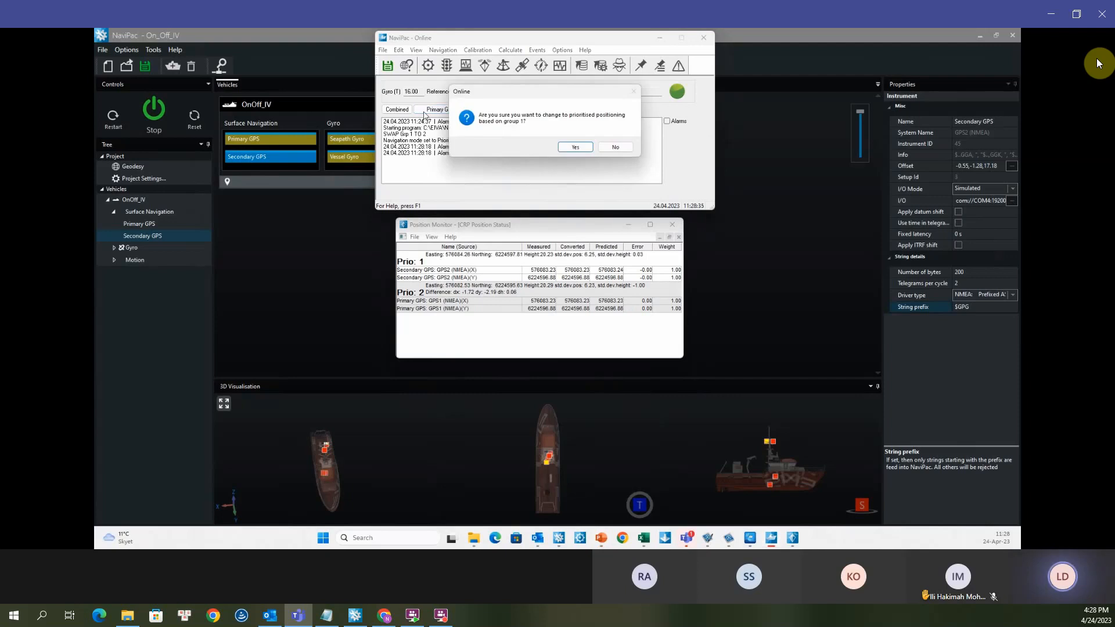
{"action": "left_click", "coordinate": [571, 150]}
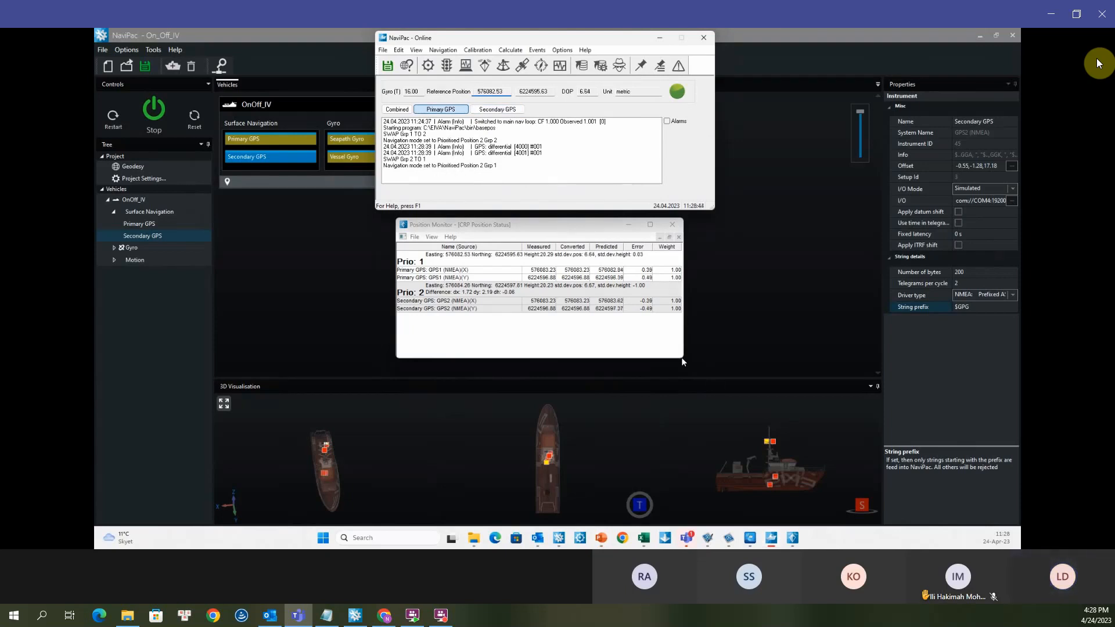
{"action": "left_click", "coordinate": [396, 110]}
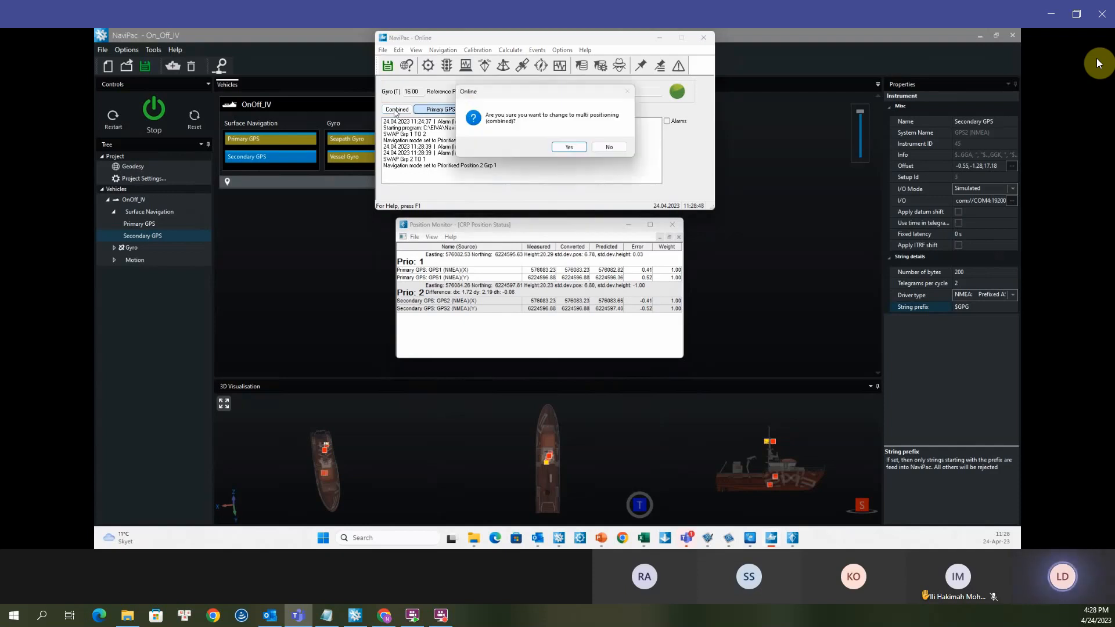
{"action": "left_click", "coordinate": [568, 148]}
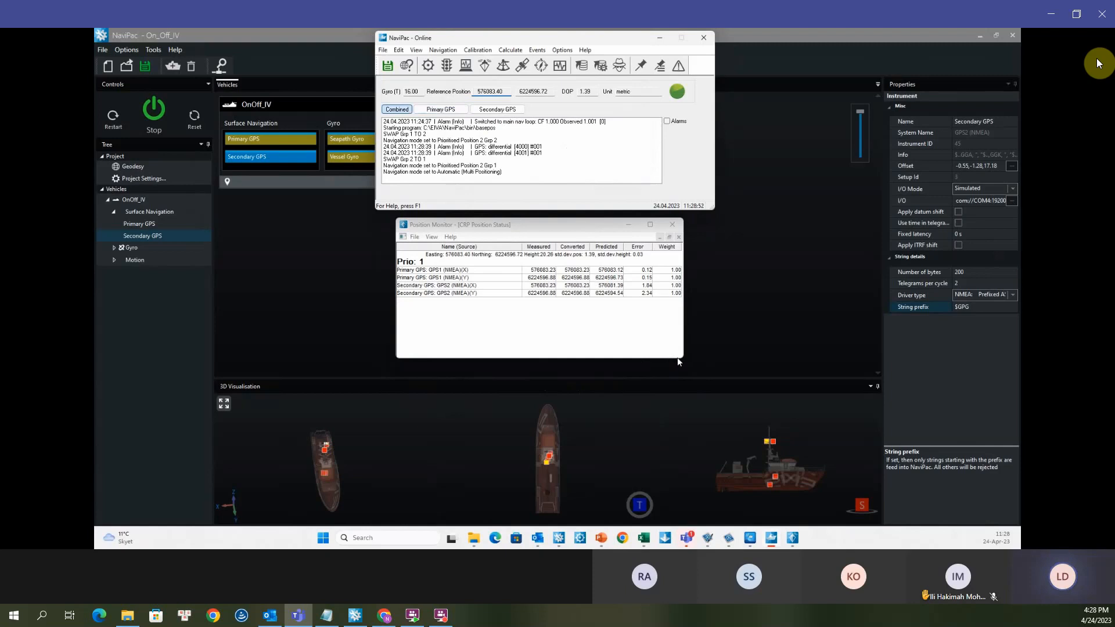
Step: Make the Position Monitor window shorter and slightly wider, and place it closely under the Online window
{"action": "left_click_drag", "start_coordinate": [682, 358], "coordinate": [698, 319]}
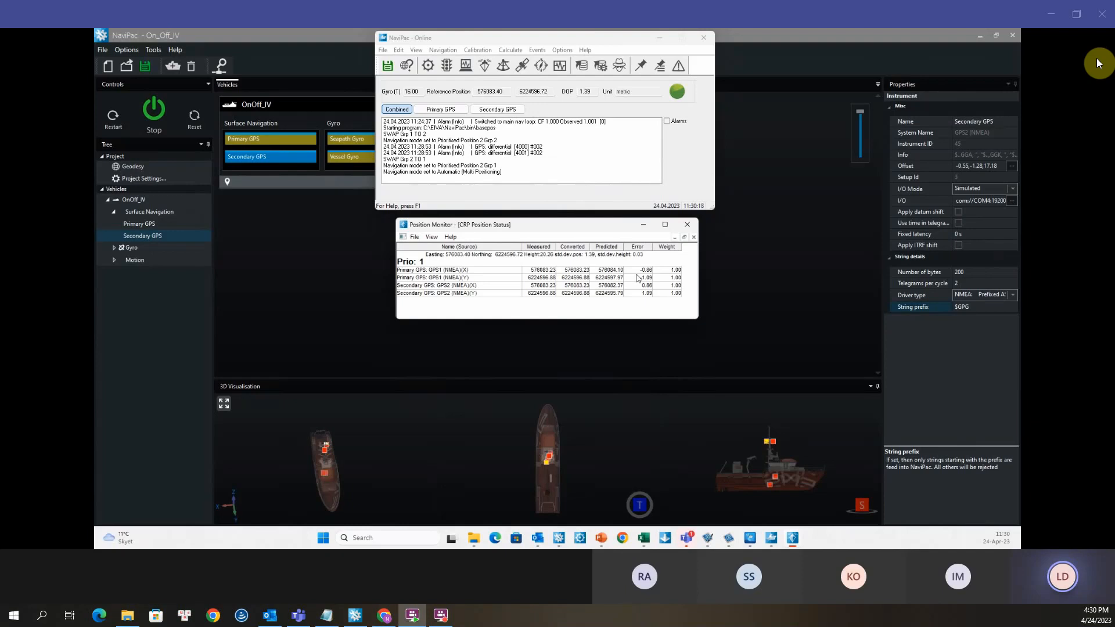
{"action": "left_click_drag", "start_coordinate": [536, 225], "coordinate": [532, 221]}
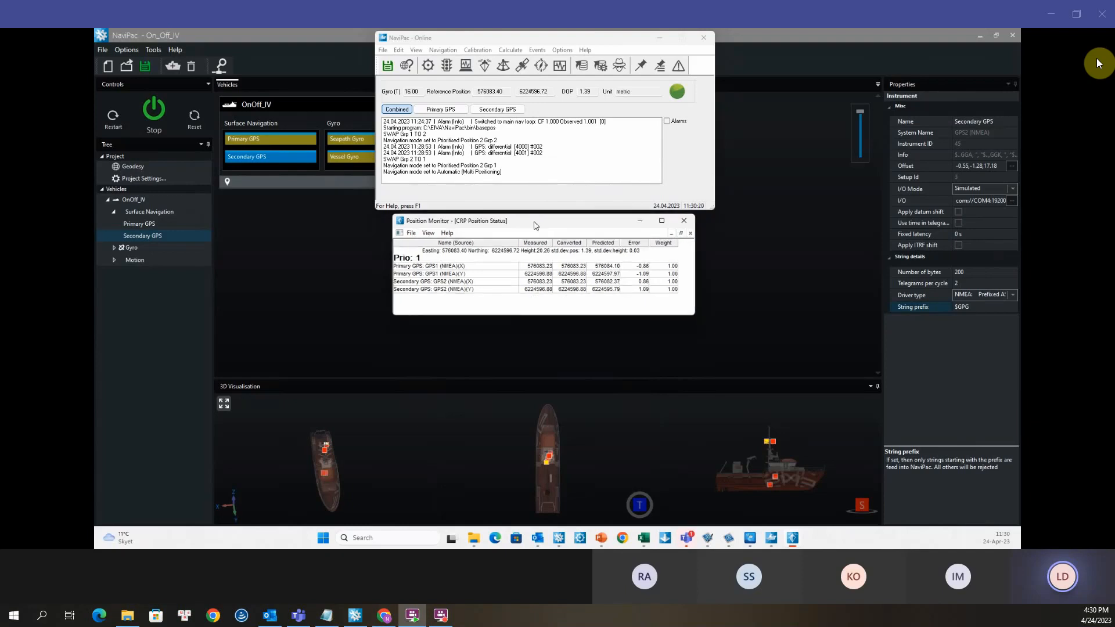
Step: Move the Surface Position Control dialog clear of the other windows and set sigma to 2 for the Primary GPS X observation
{"action": "left_click", "coordinate": [399, 50]}
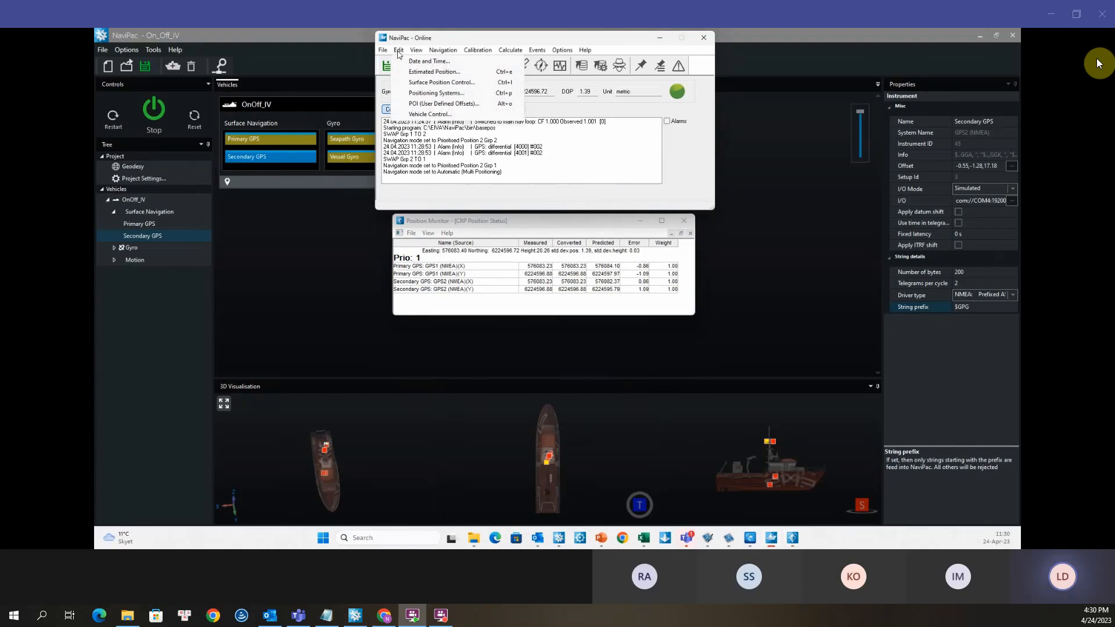
{"action": "left_click", "coordinate": [452, 86]}
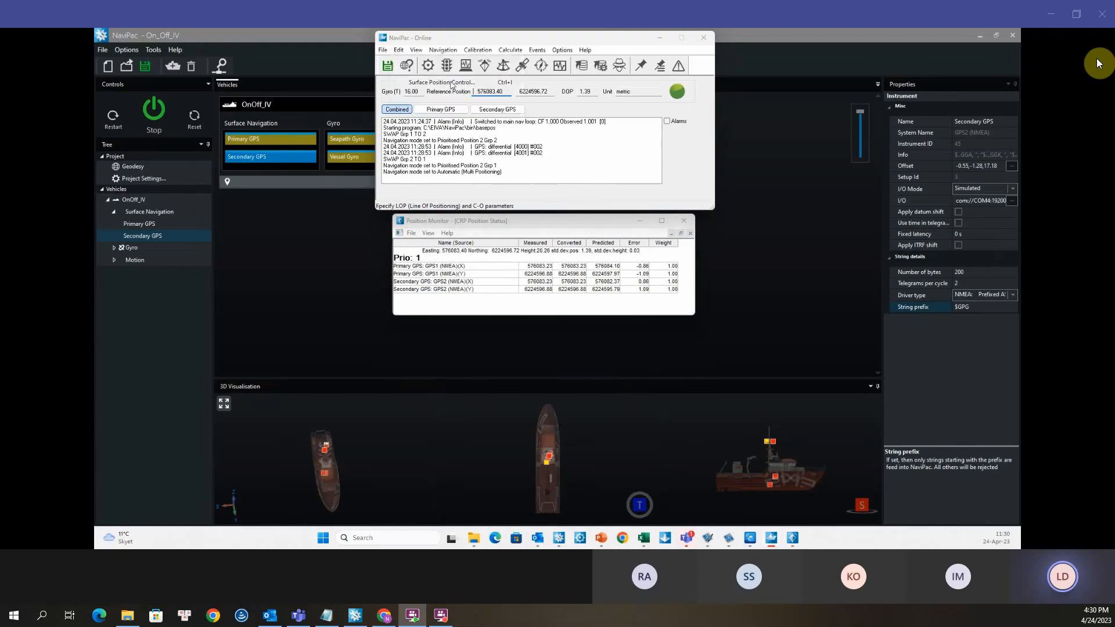
{"action": "left_click_drag", "start_coordinate": [480, 75], "coordinate": [823, 204]}
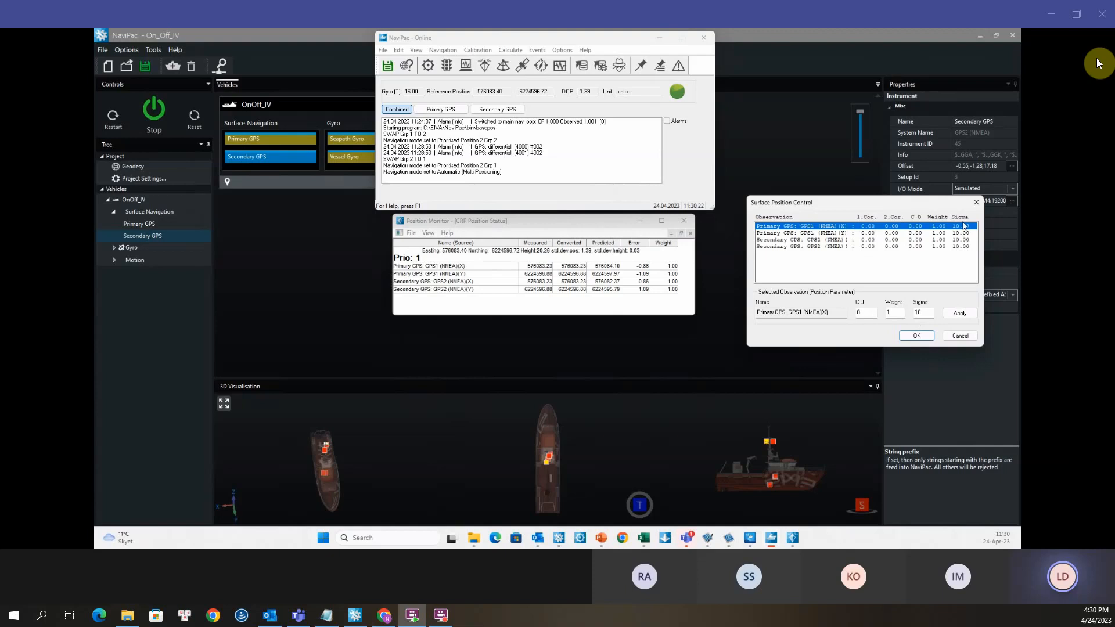
{"action": "double_click", "coordinate": [928, 312]}
{"action": "type", "text": "2"}
{"action": "left_click", "coordinate": [960, 313]}
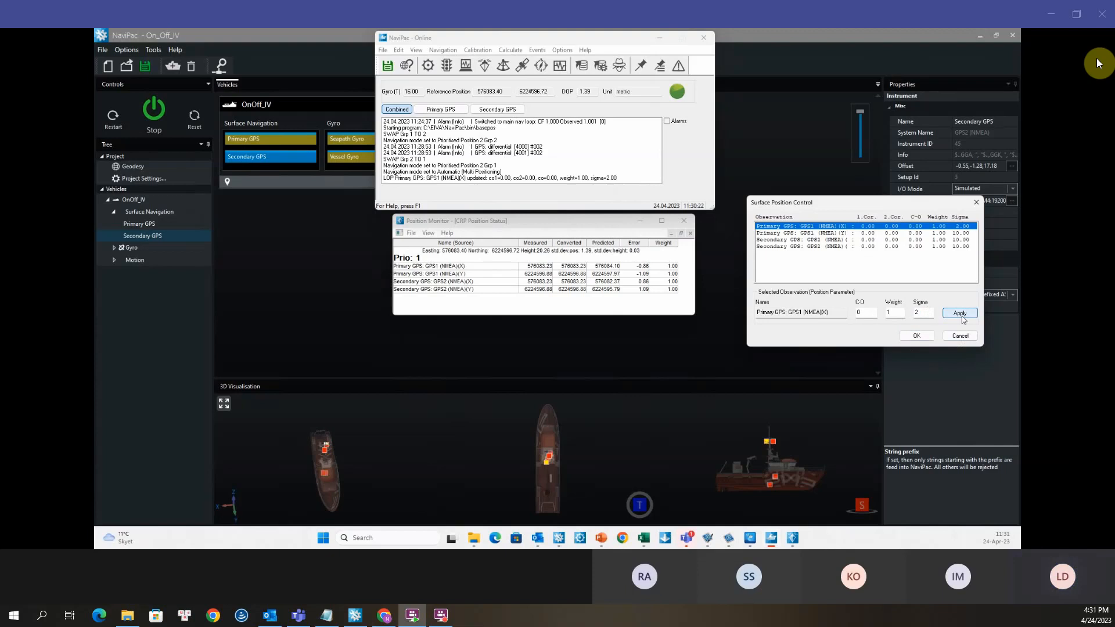
Step: Set sigma to 2 for the Primary GPS Y observation, apply it, and close Surface Position Control
{"action": "left_click", "coordinate": [965, 233]}
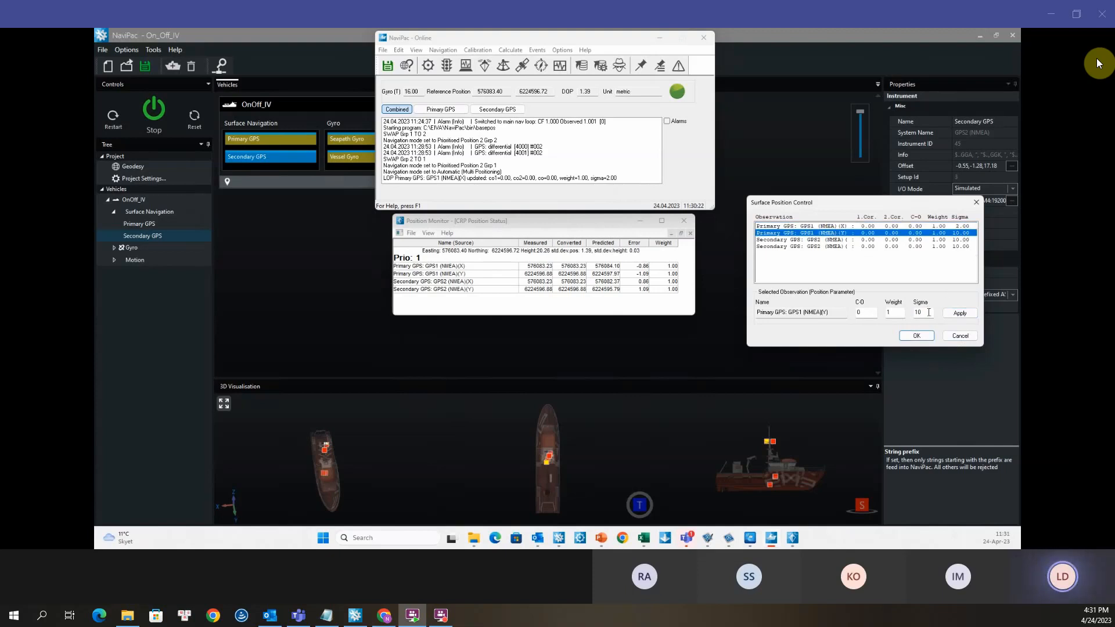
{"action": "left_click_drag", "start_coordinate": [929, 312], "coordinate": [907, 312]}
{"action": "type", "text": "2"}
{"action": "left_click", "coordinate": [961, 314]}
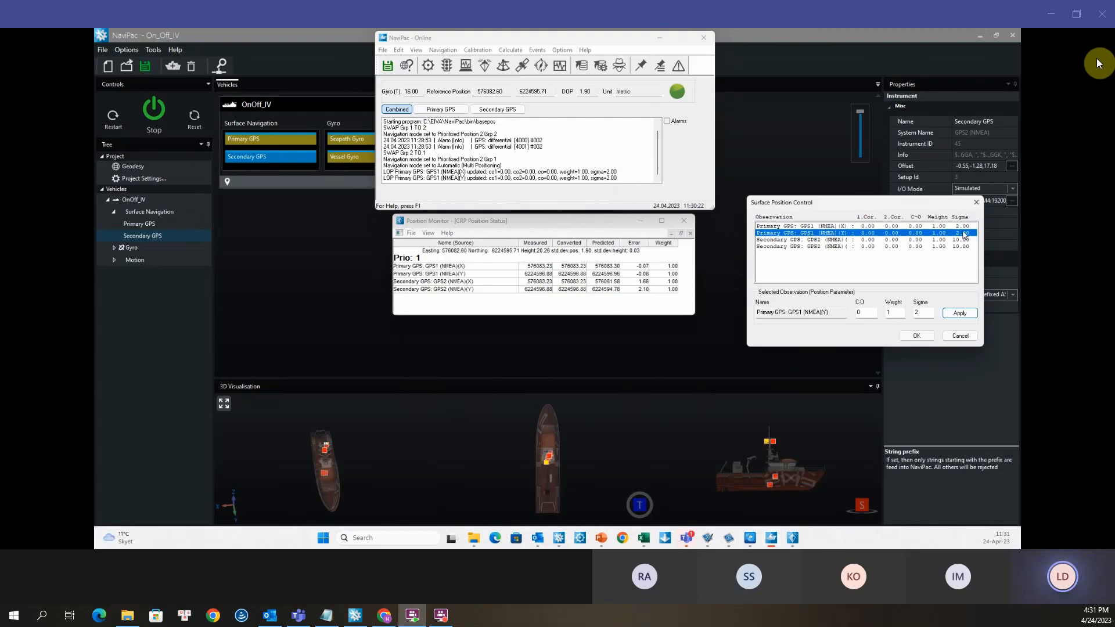
{"action": "left_click", "coordinate": [960, 335]}
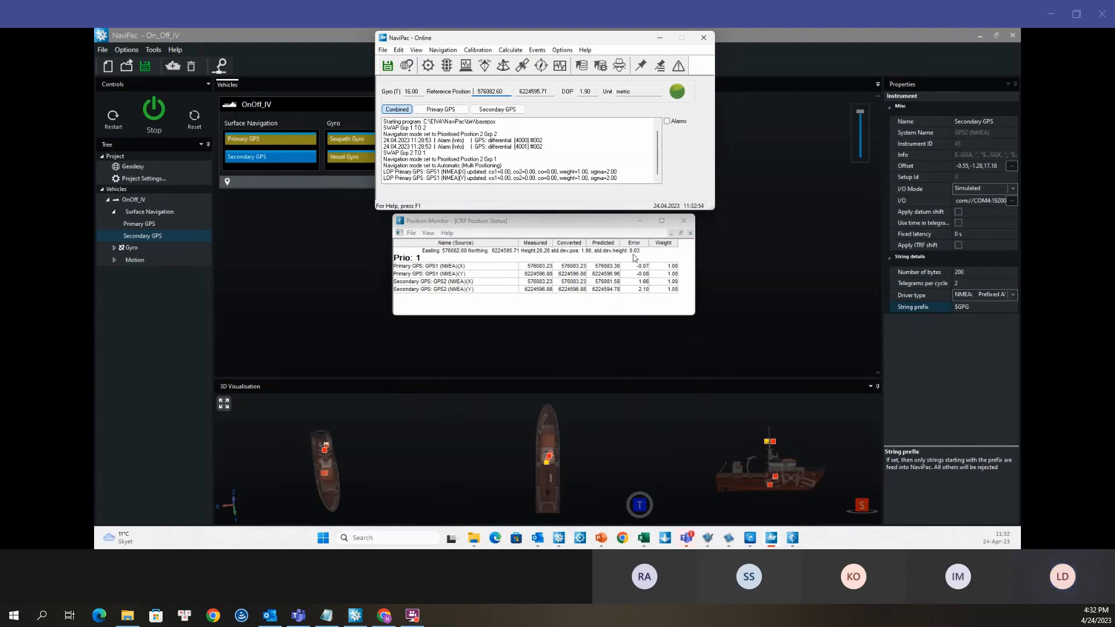
Step: Switch the navigation from combined to prioritised positioning on the Primary GPS group
{"action": "left_click", "coordinate": [438, 111]}
{"action": "left_click", "coordinate": [570, 147]}
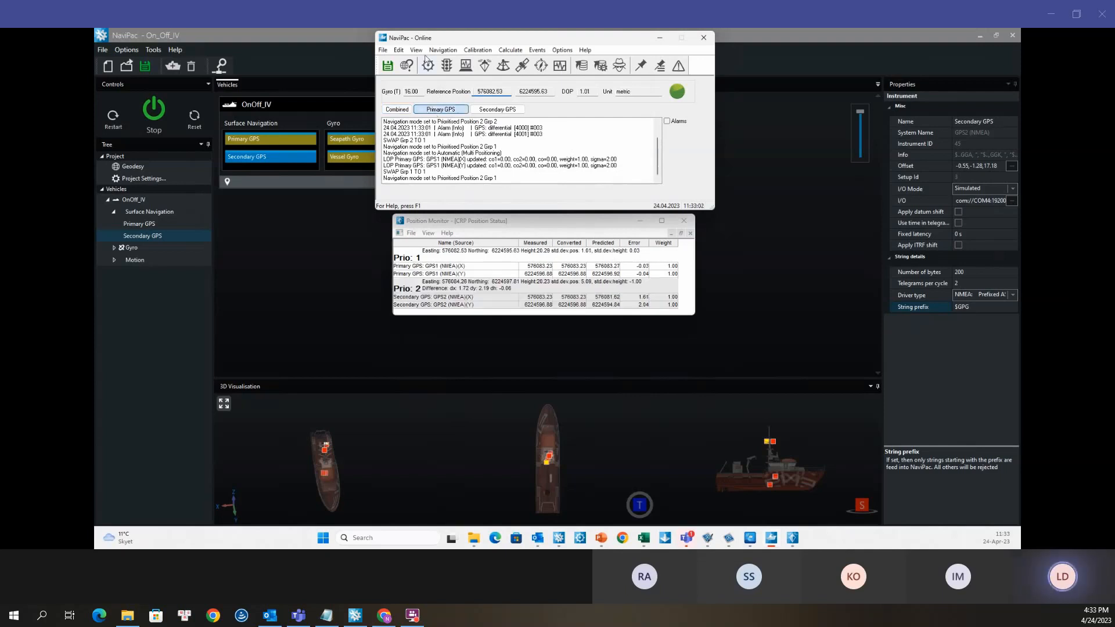
Step: Examine the available navigation modes, including the automatic change priority option, without changing anything
{"action": "left_click", "coordinate": [435, 50]}
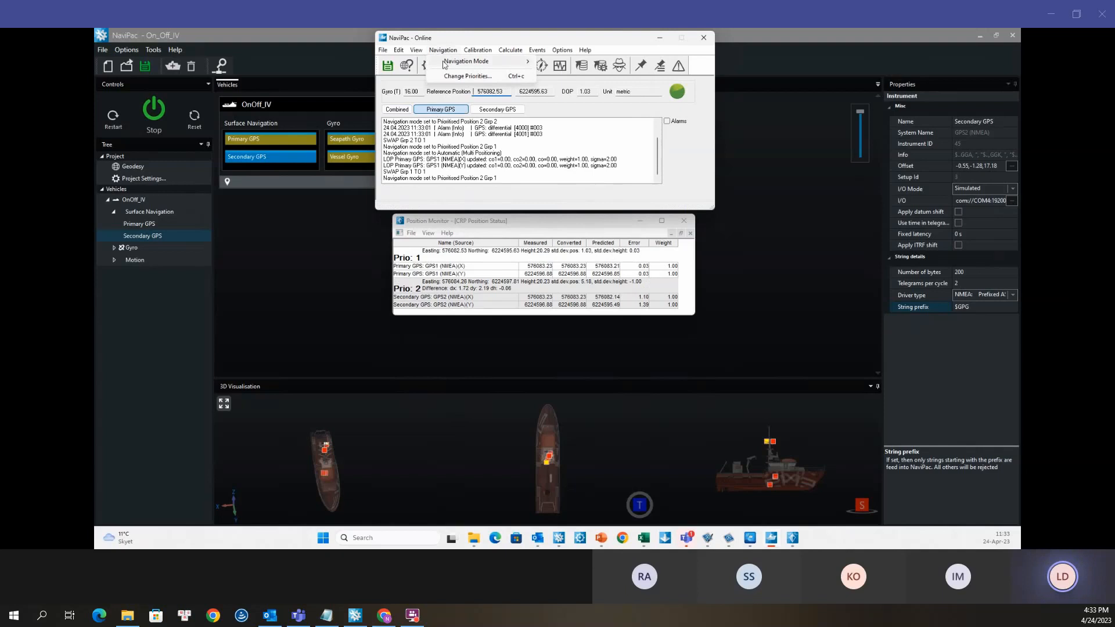
{"action": "mouse_move", "coordinate": [448, 65]}
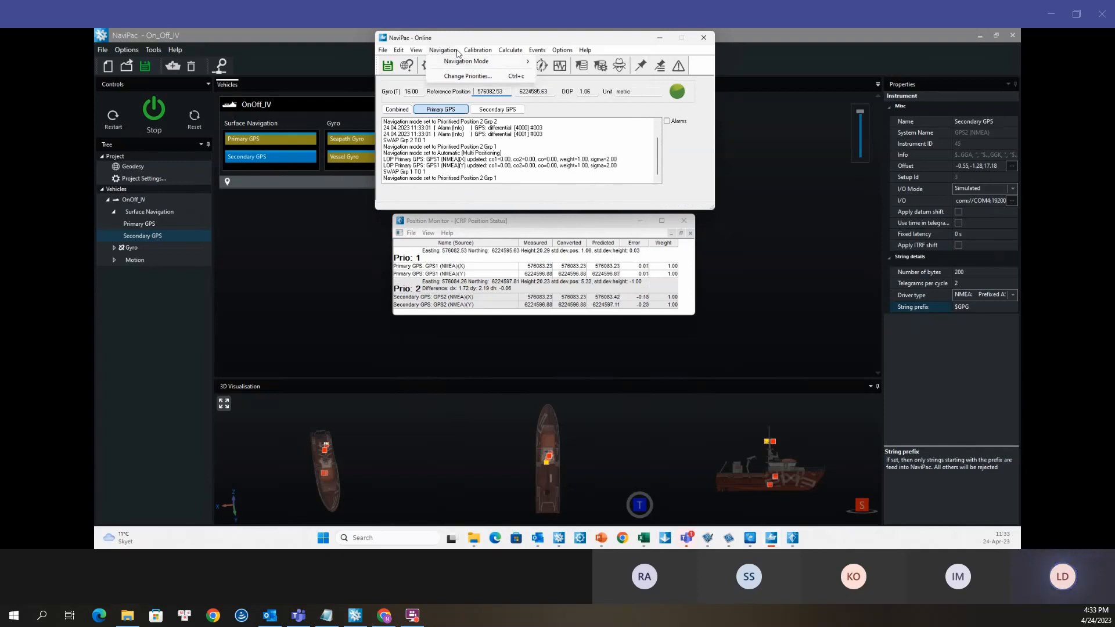
{"action": "mouse_move", "coordinate": [509, 65]}
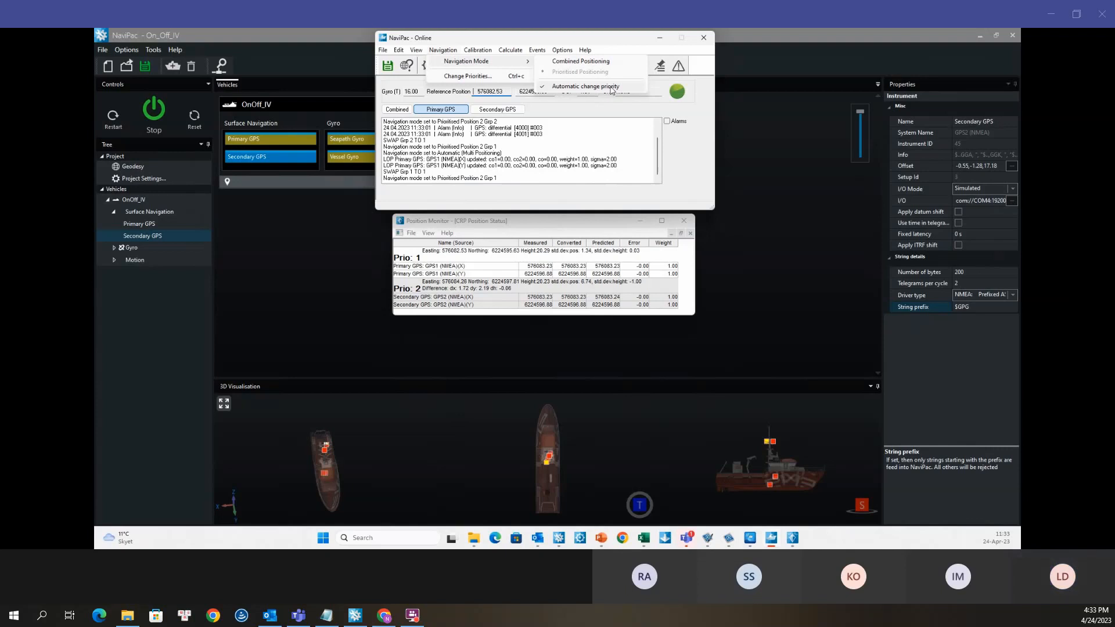
{"action": "left_click", "coordinate": [588, 35]}
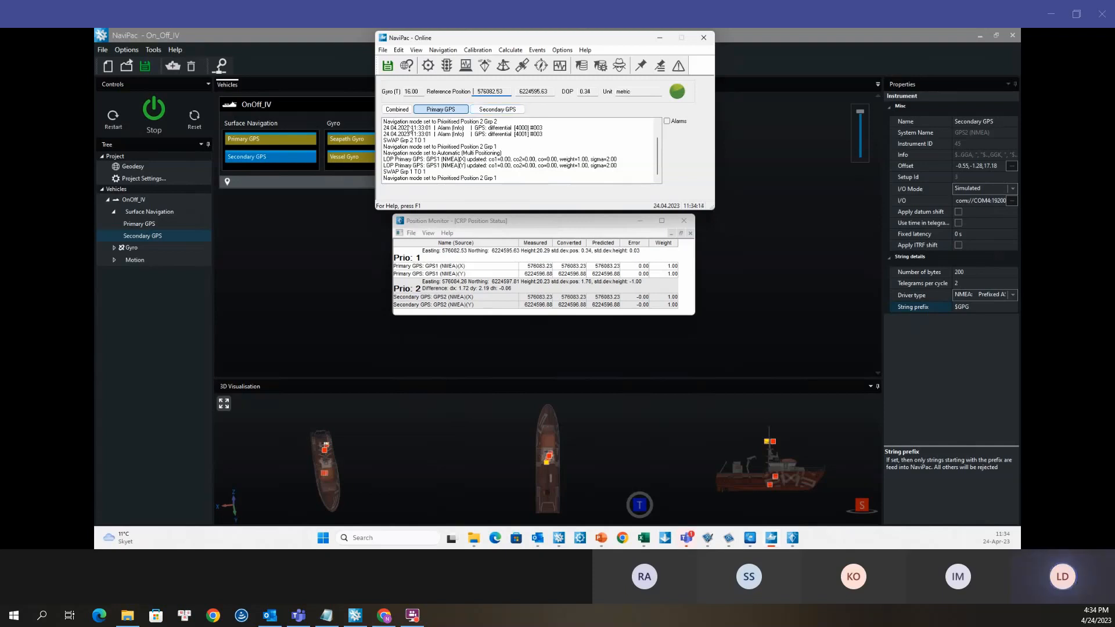
Step: Set the navigation back to combined multi positioning and confirm the change
{"action": "left_click", "coordinate": [399, 110]}
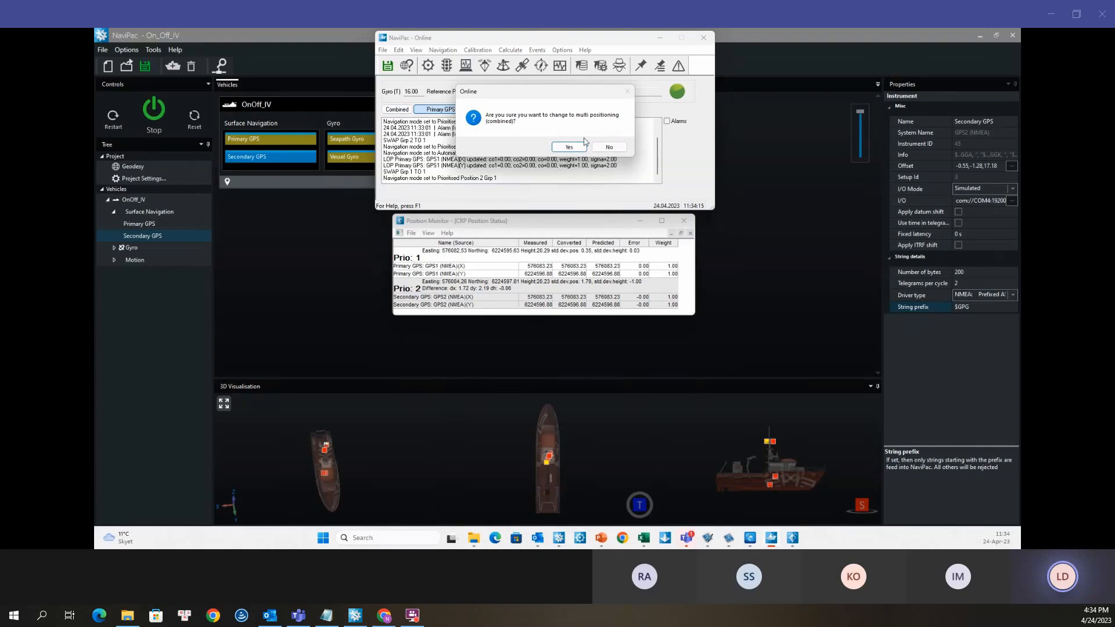
{"action": "left_click", "coordinate": [567, 147]}
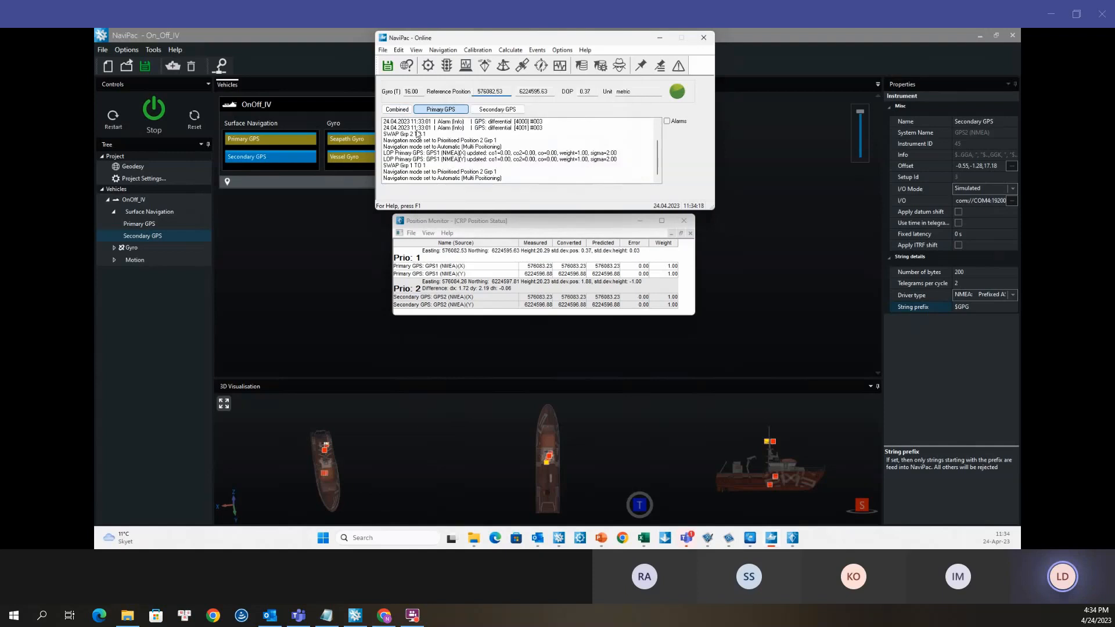
Step: Review the weight and sigma settings of the GPS observations in Surface Position Control and leave without changes
{"action": "left_click", "coordinate": [400, 50]}
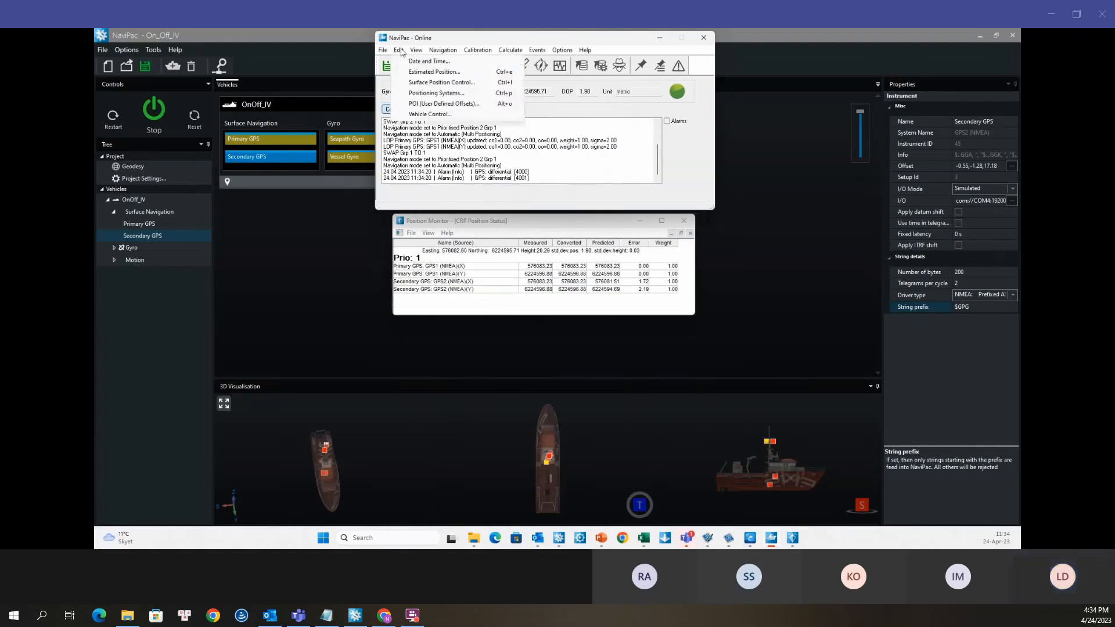
{"action": "left_click", "coordinate": [415, 83]}
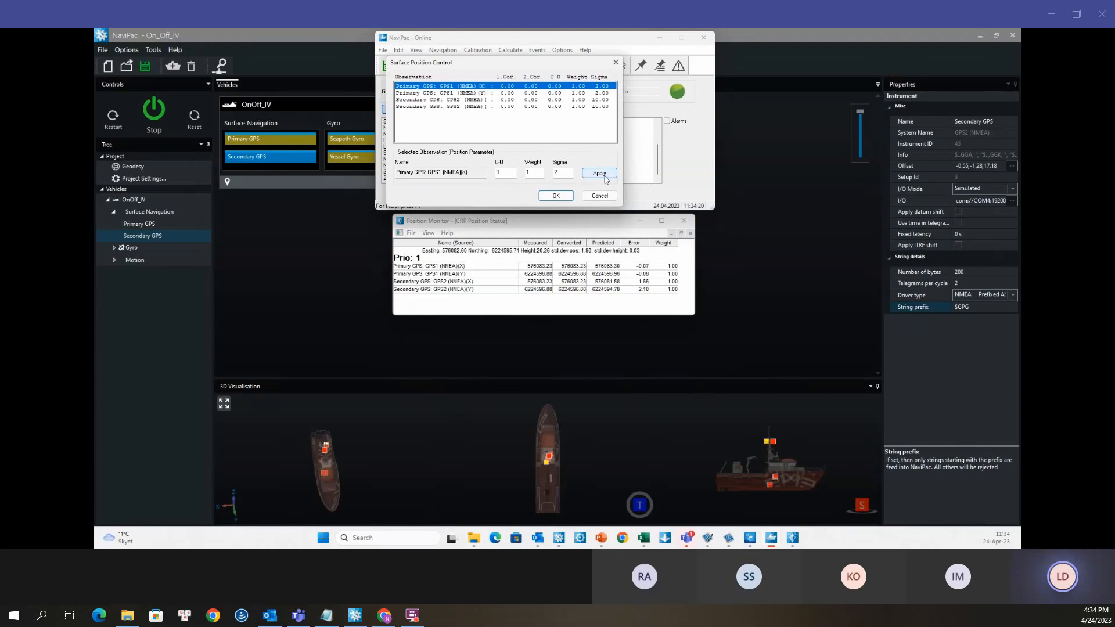
{"action": "left_click", "coordinate": [602, 198]}
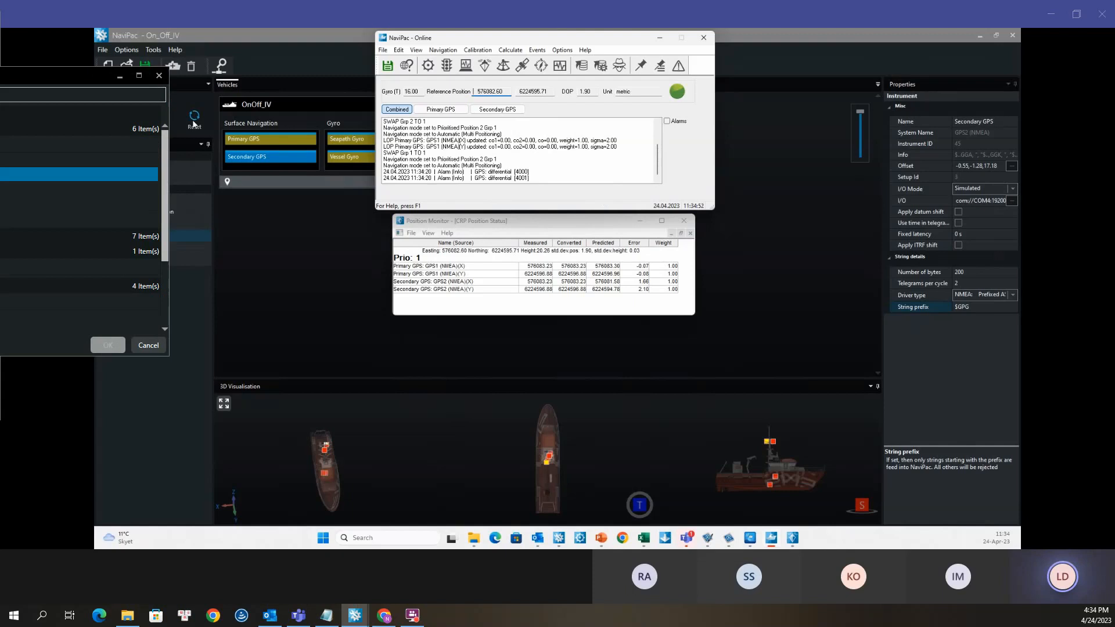
{"action": "key", "text": "Return"}
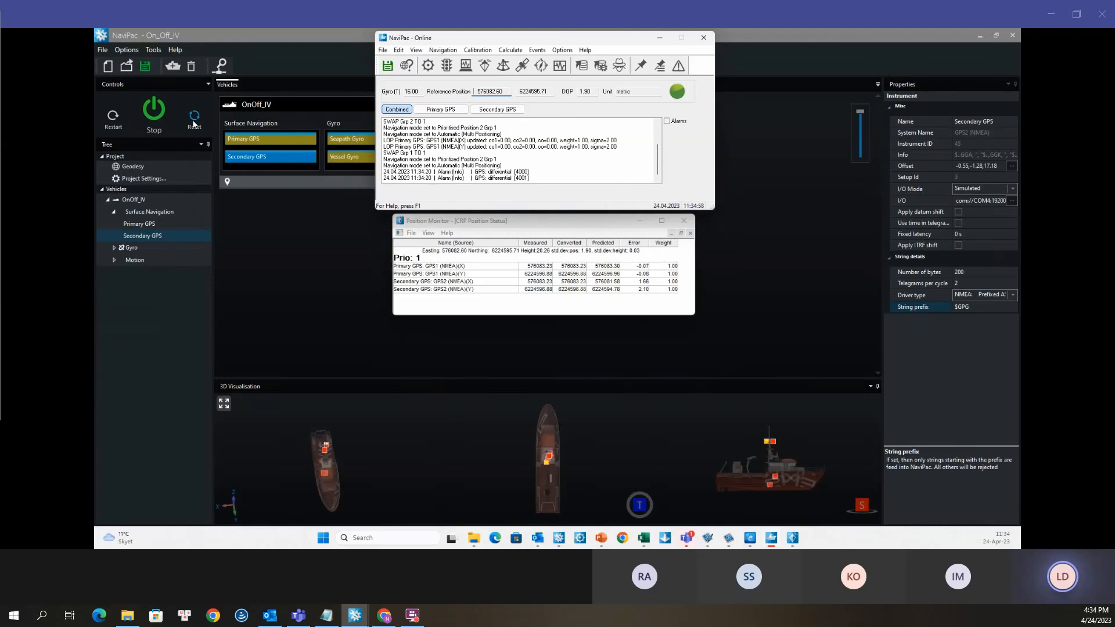
Step: Review the Primary GPS instrument's setup dialog and close it
{"action": "left_click", "coordinate": [294, 145]}
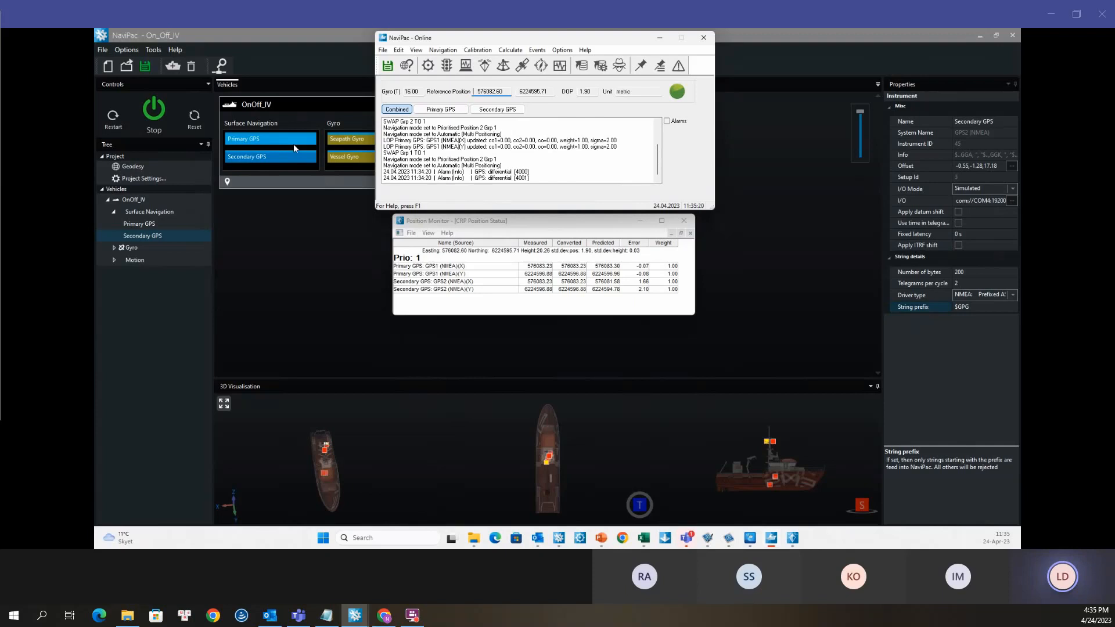
{"action": "left_click", "coordinate": [294, 144]}
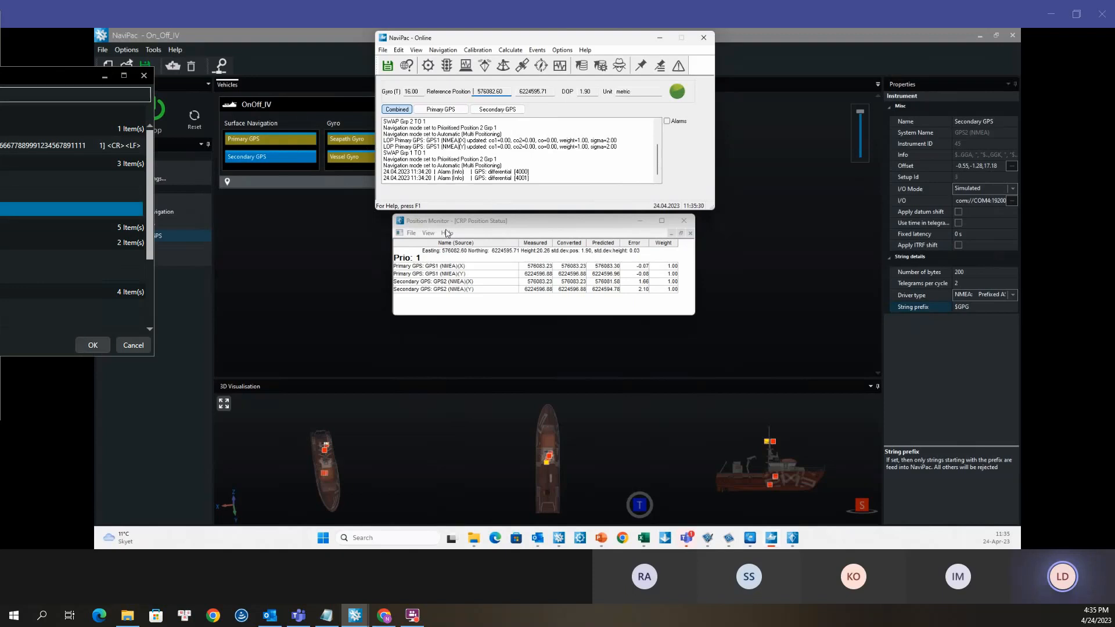
{"action": "key", "text": "Return"}
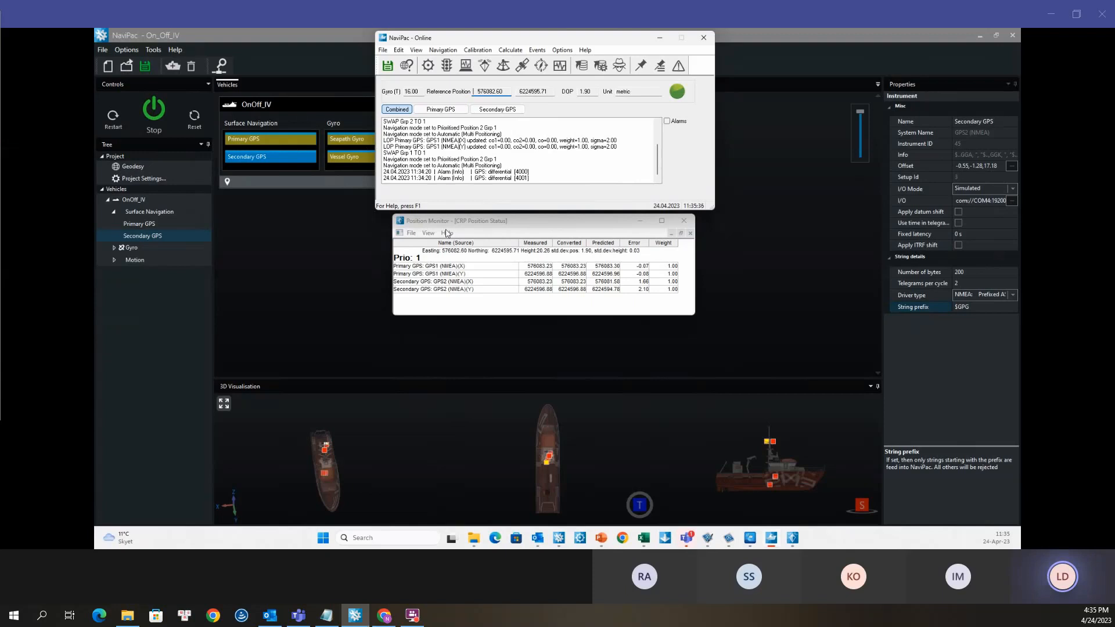
Step: Switch the navigation to prioritised positioning based on group 1, the Primary GPS, and confirm the change
{"action": "left_click", "coordinate": [443, 112]}
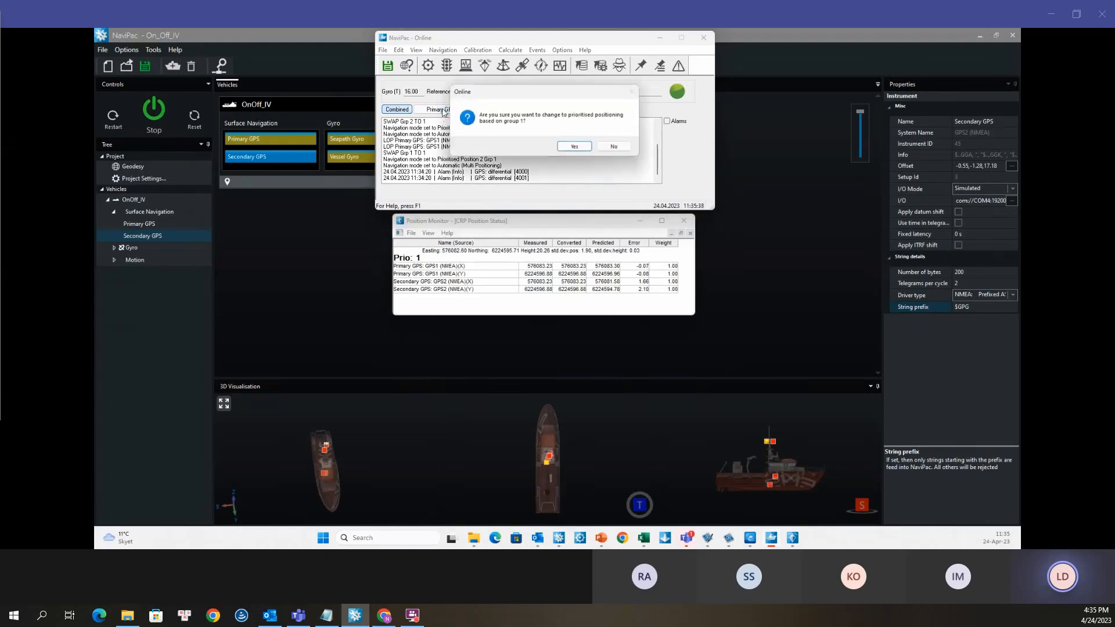
{"action": "left_click", "coordinate": [575, 146]}
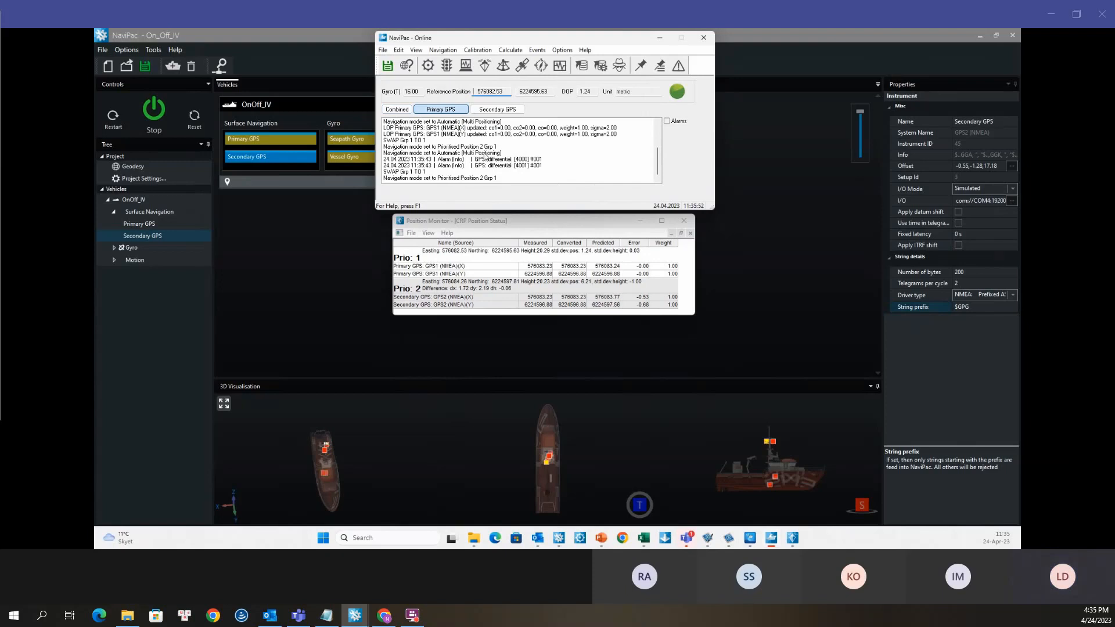
Step: Compare the gyro value in NaviPac Simulator with the one in NaviPac Online, and select the OnOff_IV vehicle in the configuration
{"action": "left_click", "coordinate": [751, 538]}
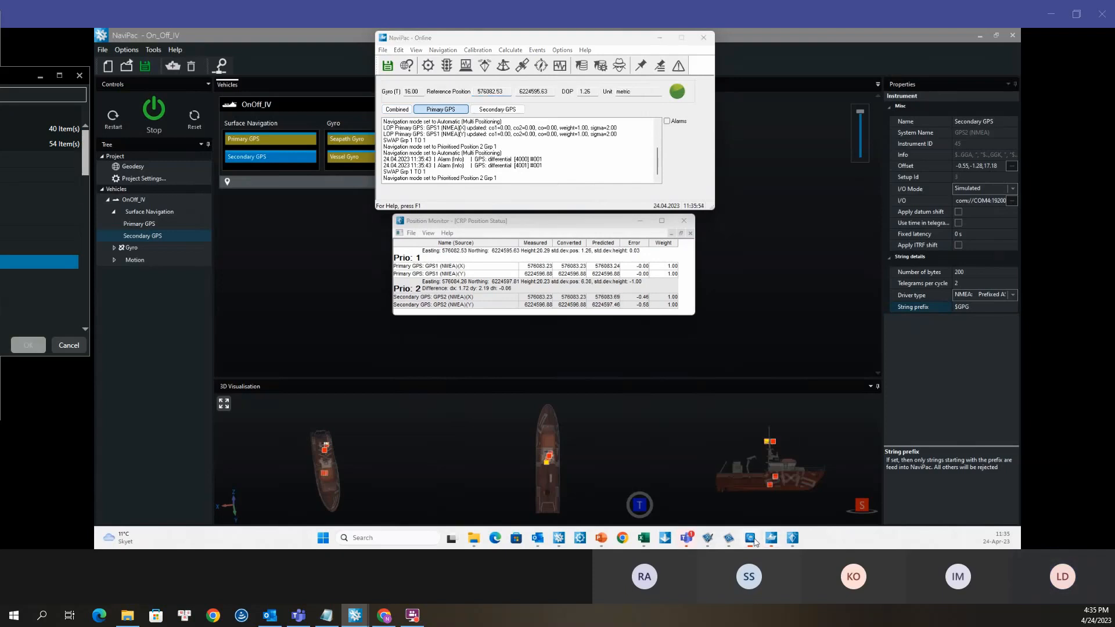
{"action": "scroll", "coordinate": [39, 232], "scroll_direction": "down", "scroll_amount": 2}
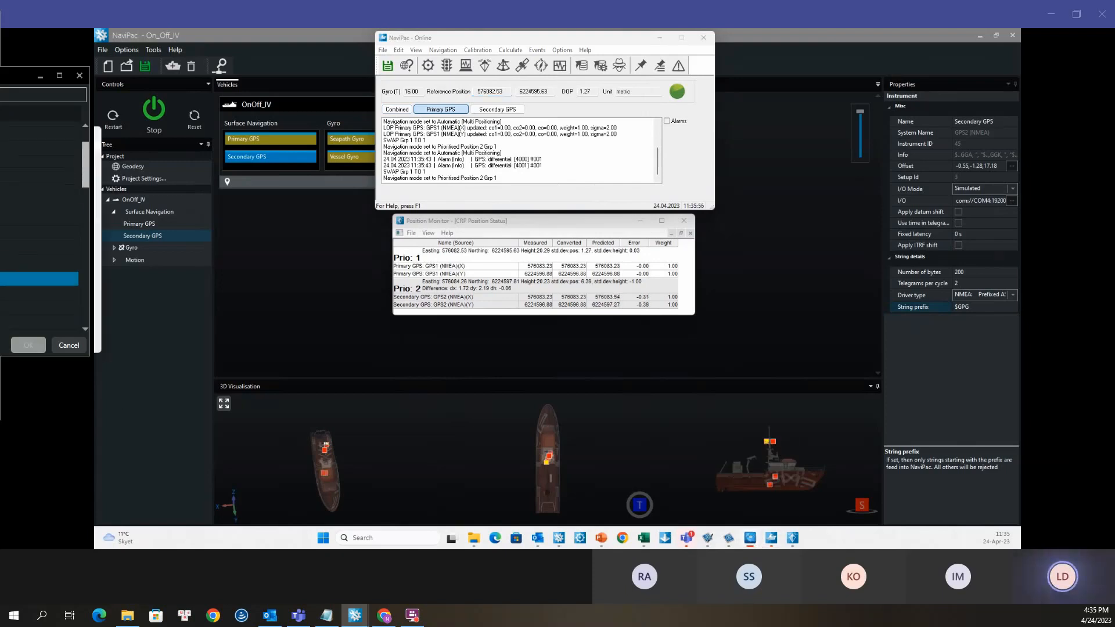
{"action": "left_click_drag", "start_coordinate": [1020, 152], "coordinate": [826, 100]}
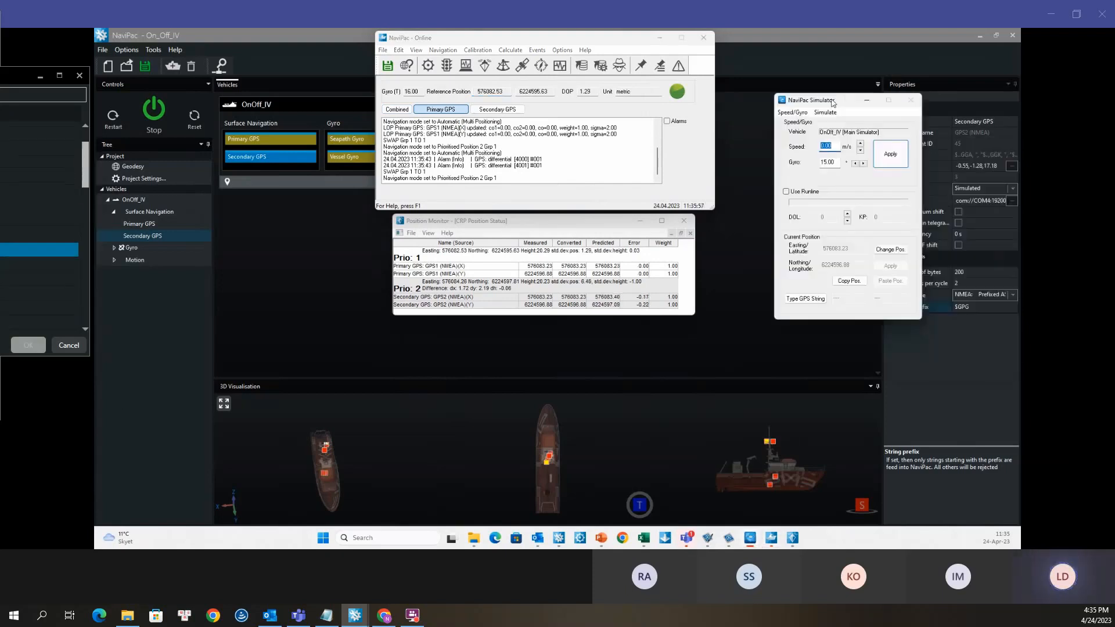
{"action": "left_click", "coordinate": [824, 164]}
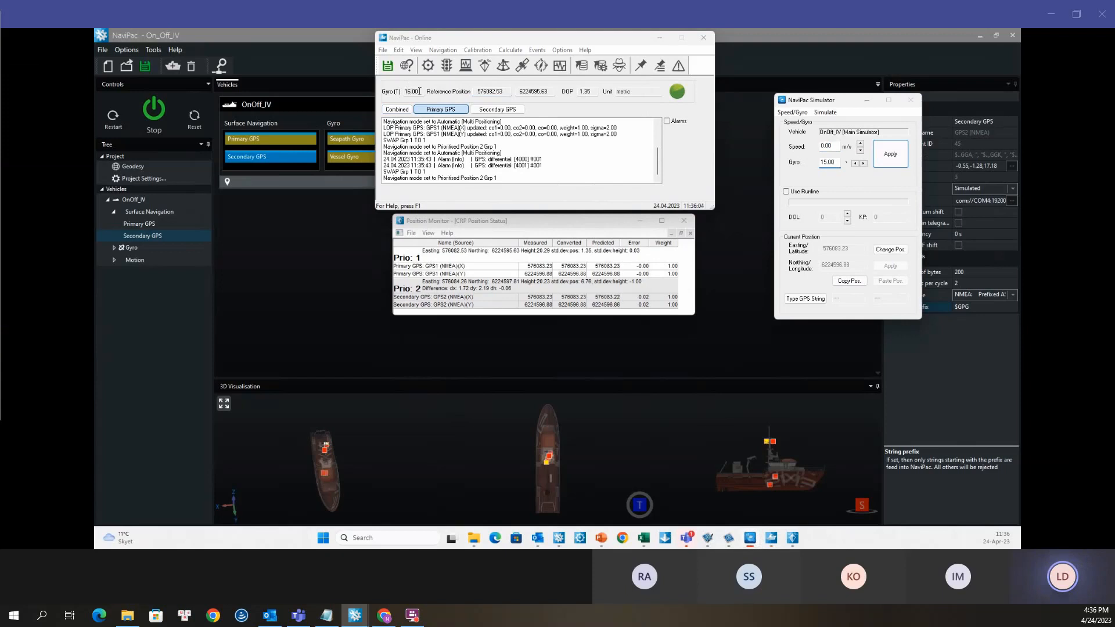
{"action": "left_click", "coordinate": [420, 91]}
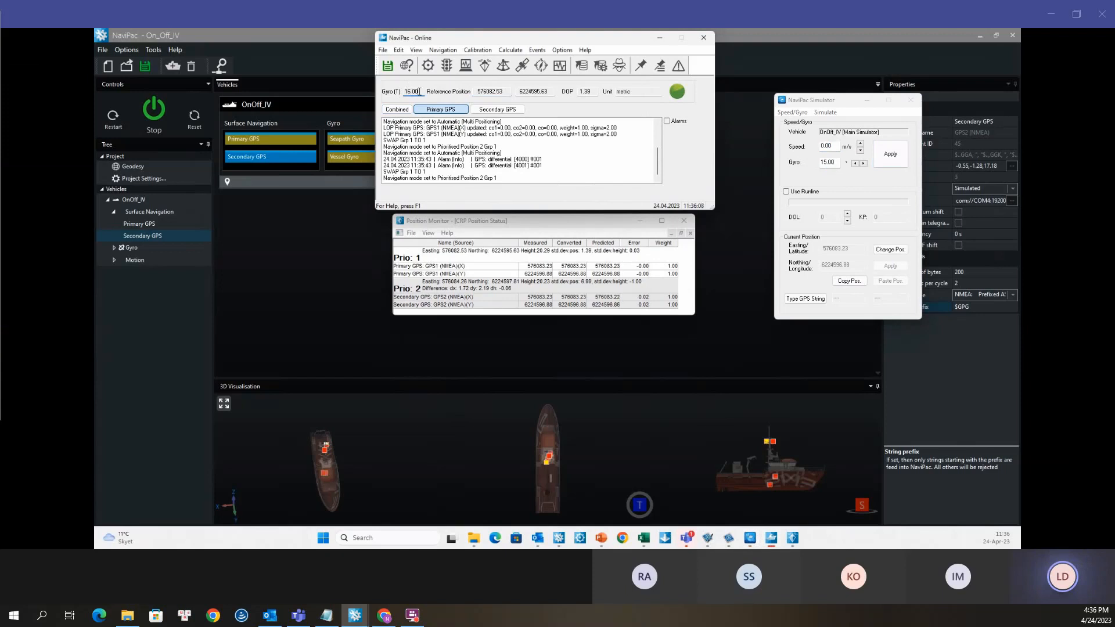
{"action": "left_click", "coordinate": [319, 93]}
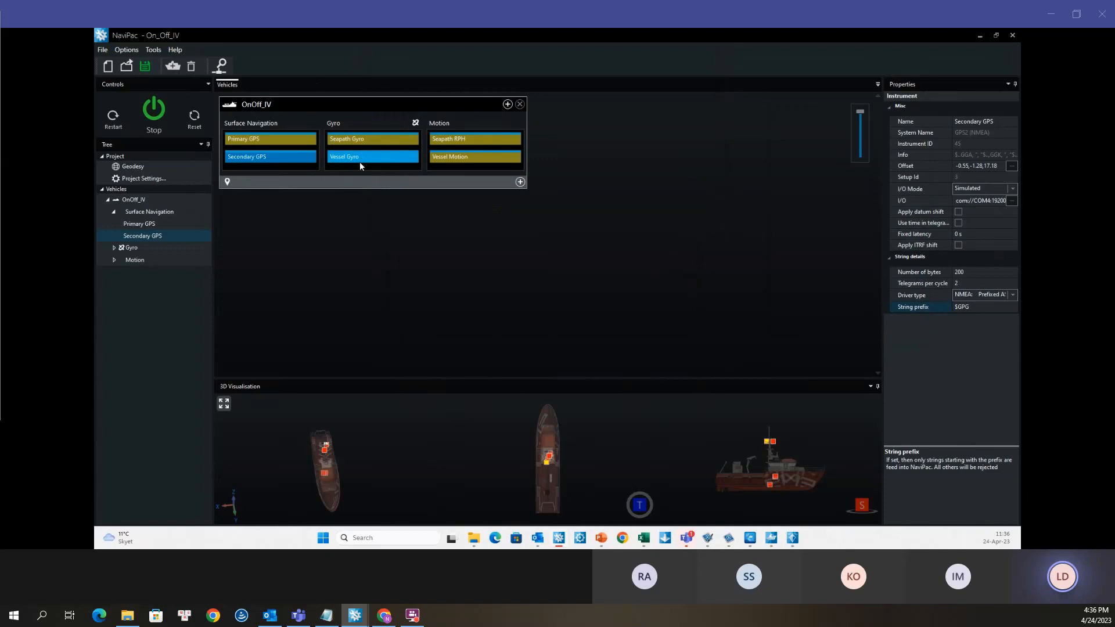
{"action": "left_click", "coordinate": [352, 106]}
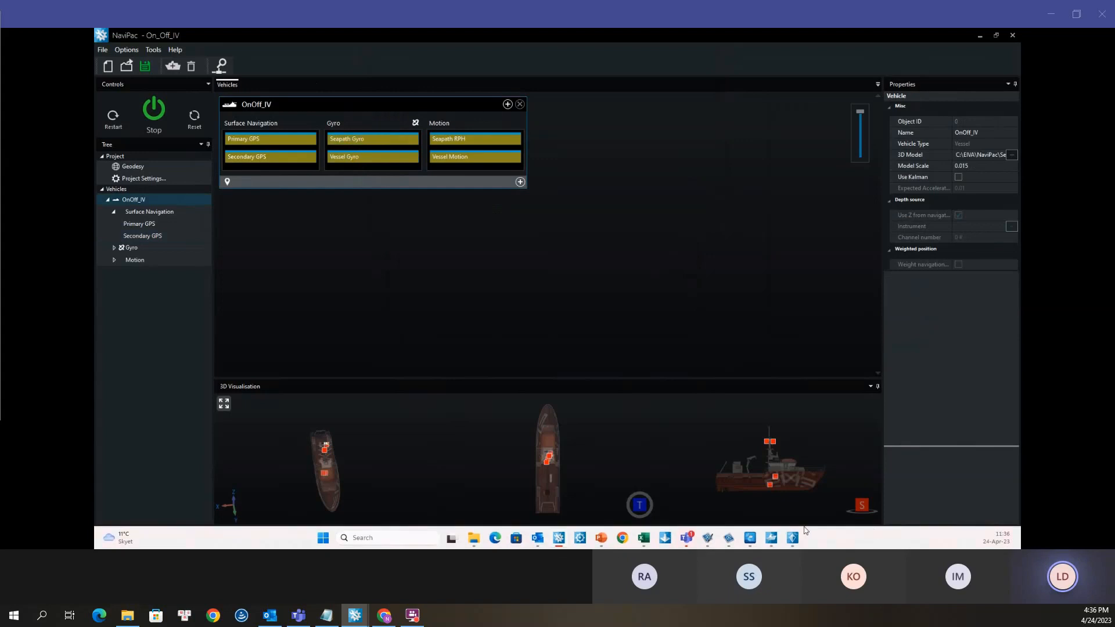
Step: Open Vehicle Control in NaviPac Online and show the details of the Seapath Gyro on OnOff_IV
{"action": "left_click", "coordinate": [771, 538]}
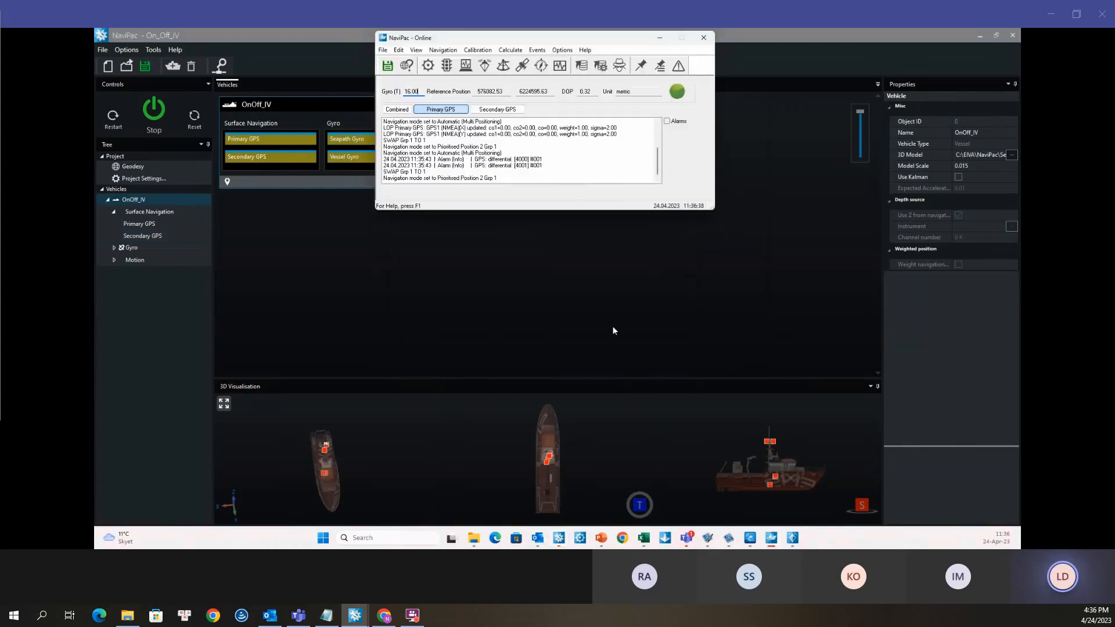
{"action": "left_click", "coordinate": [398, 50]}
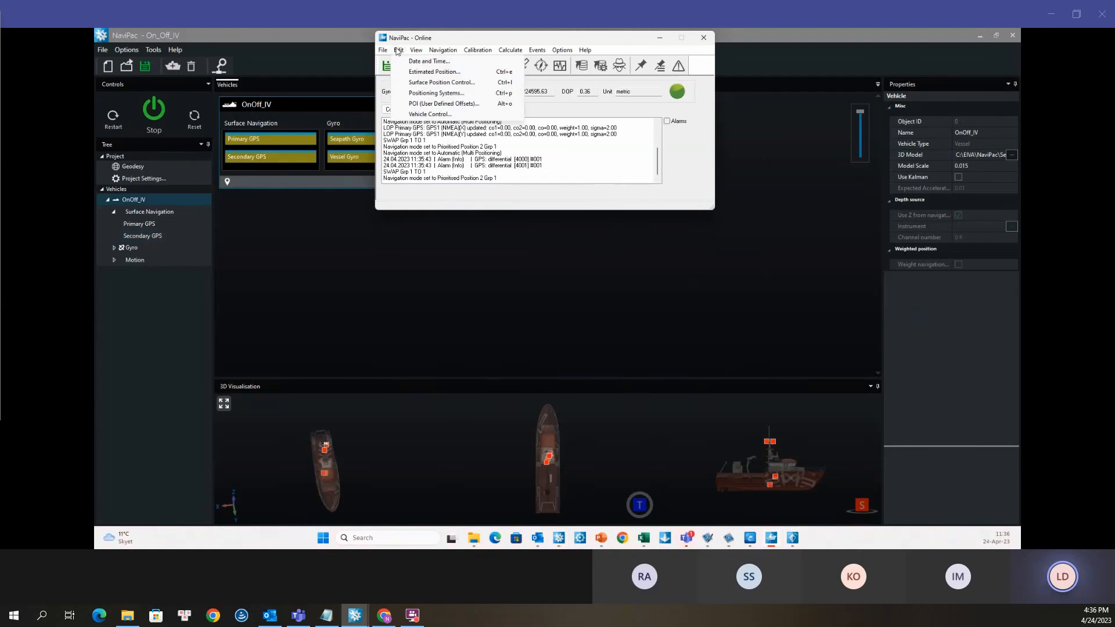
{"action": "left_click", "coordinate": [435, 114]}
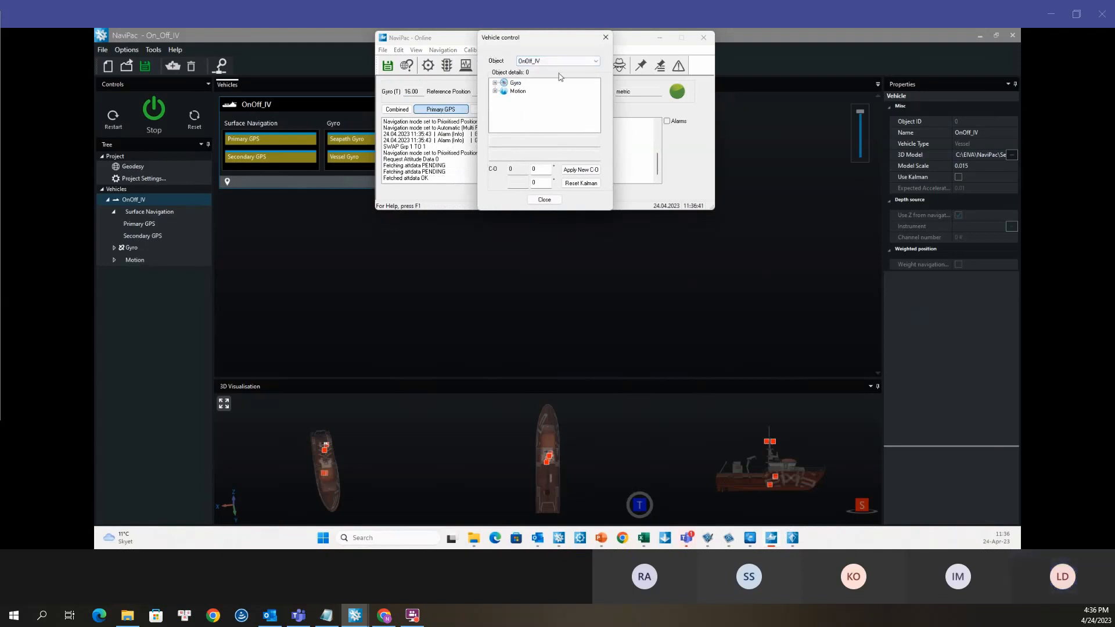
{"action": "left_click", "coordinate": [495, 82]}
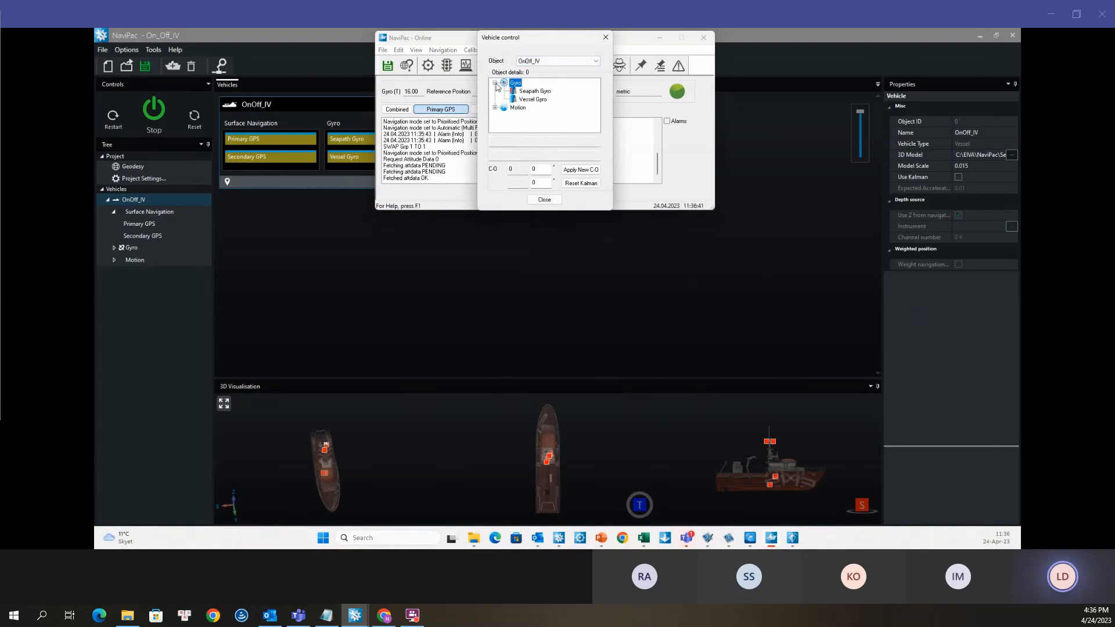
{"action": "left_click", "coordinate": [537, 91]}
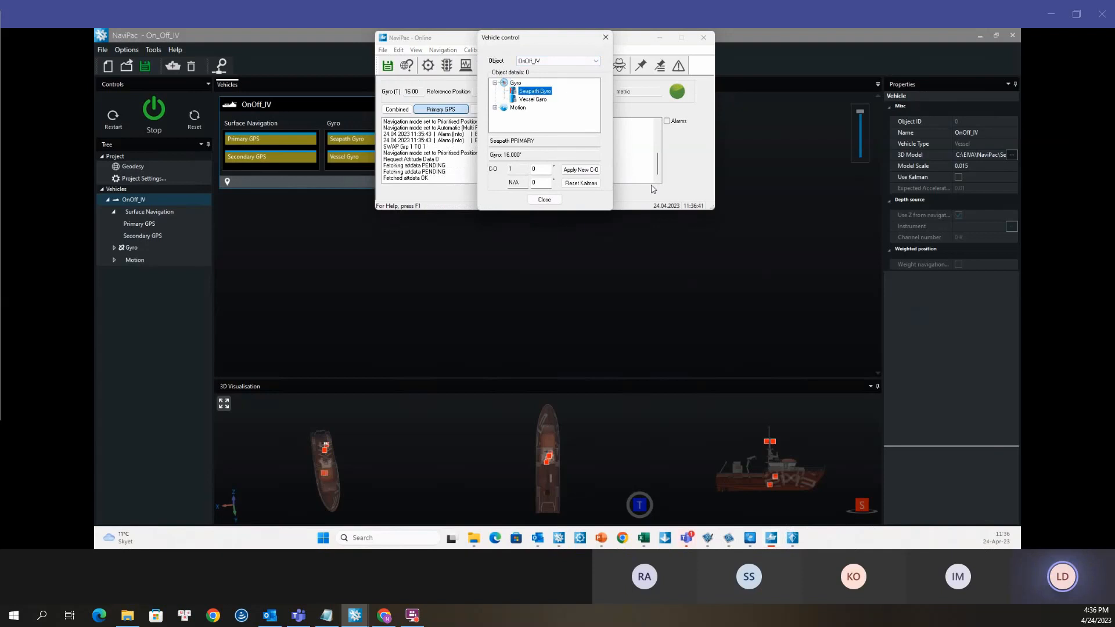
Step: Set the Vessel Gyro as the primary gyro of OnOff_IV, confirm it, and close Vehicle Control
{"action": "right_click", "coordinate": [536, 102]}
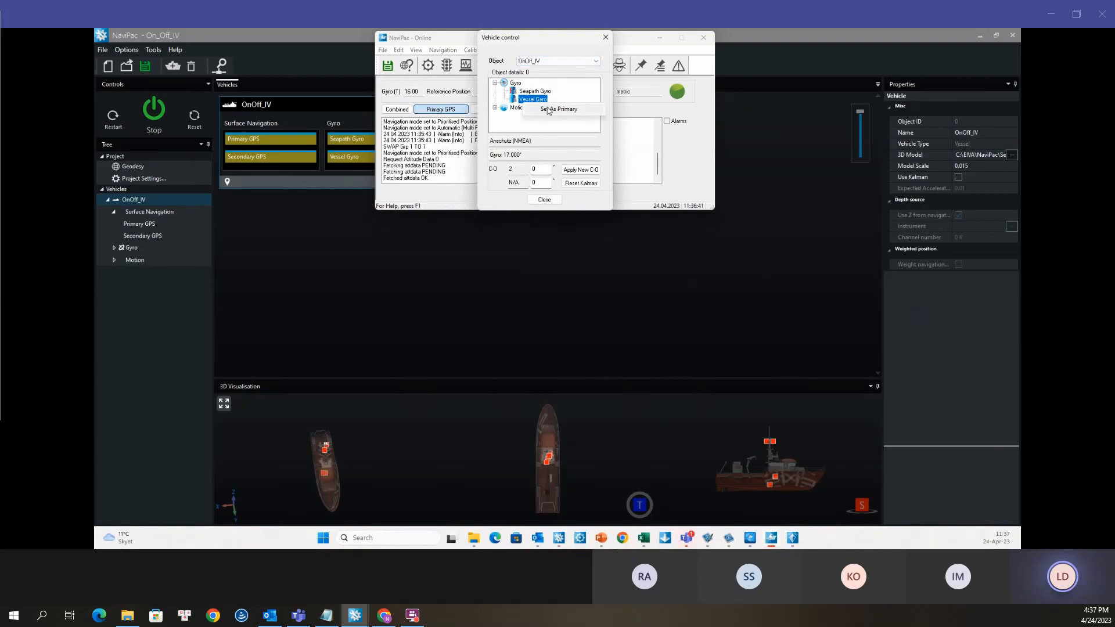
{"action": "left_click", "coordinate": [548, 109]}
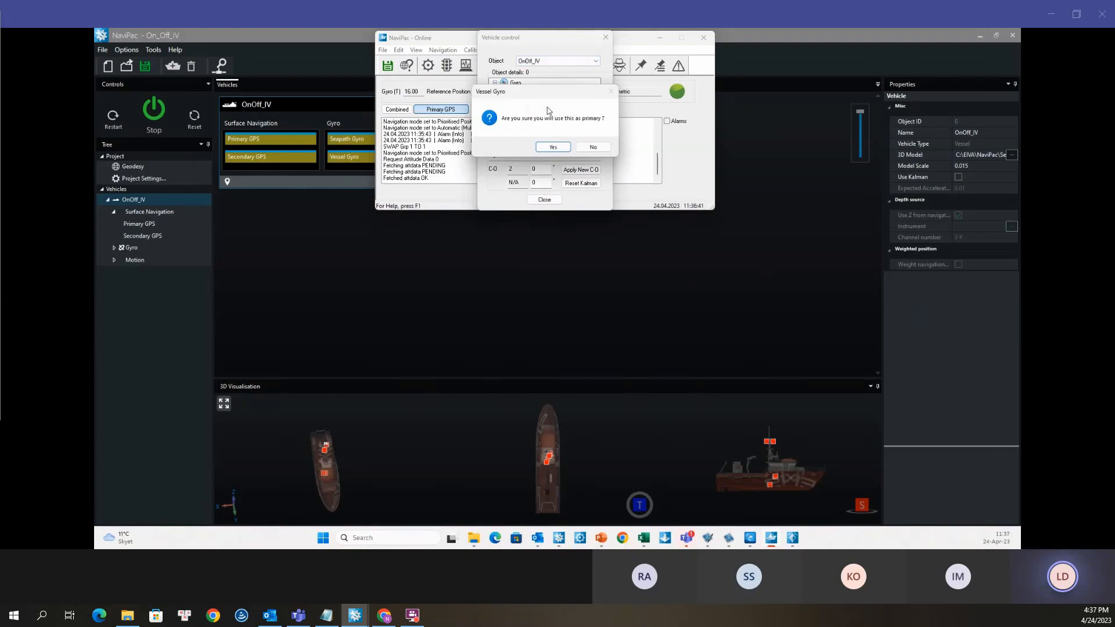
{"action": "left_click", "coordinate": [554, 148]}
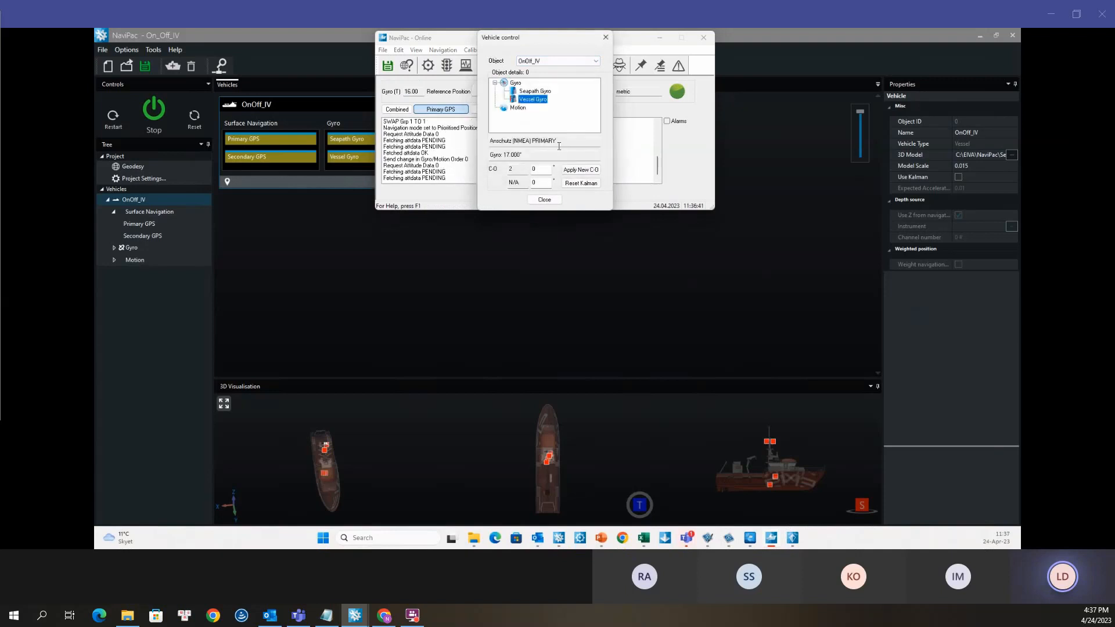
{"action": "left_click", "coordinate": [543, 200]}
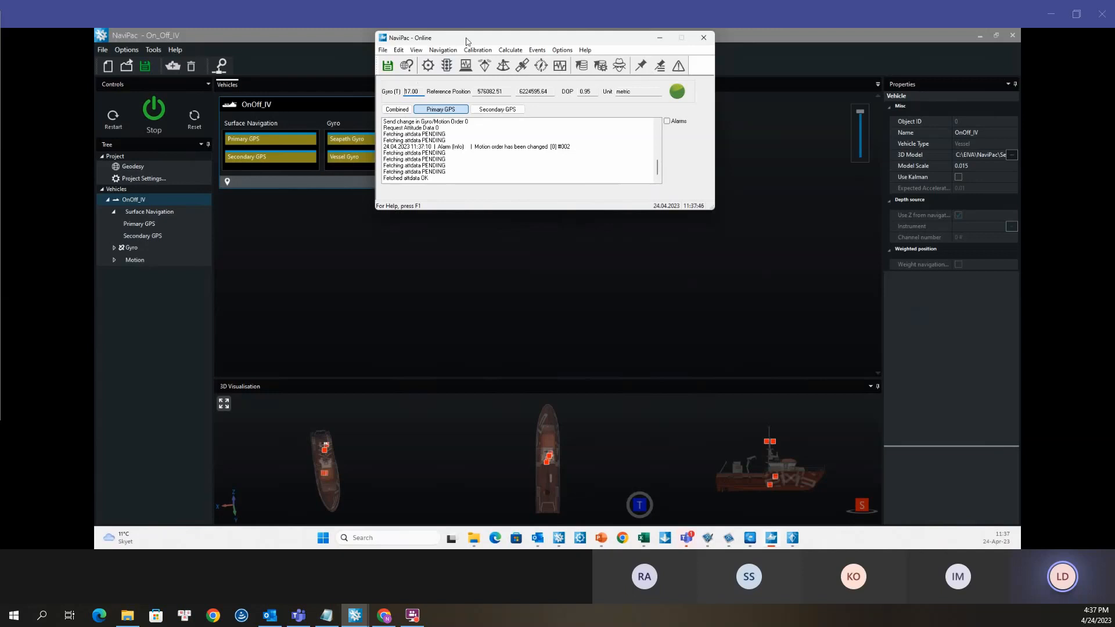
Step: Reorder the vehicle's gyros to place the Vessel Gyro above the Seapath Gyro, and restore the original order
{"action": "left_click_drag", "start_coordinate": [467, 37], "coordinate": [728, 90]}
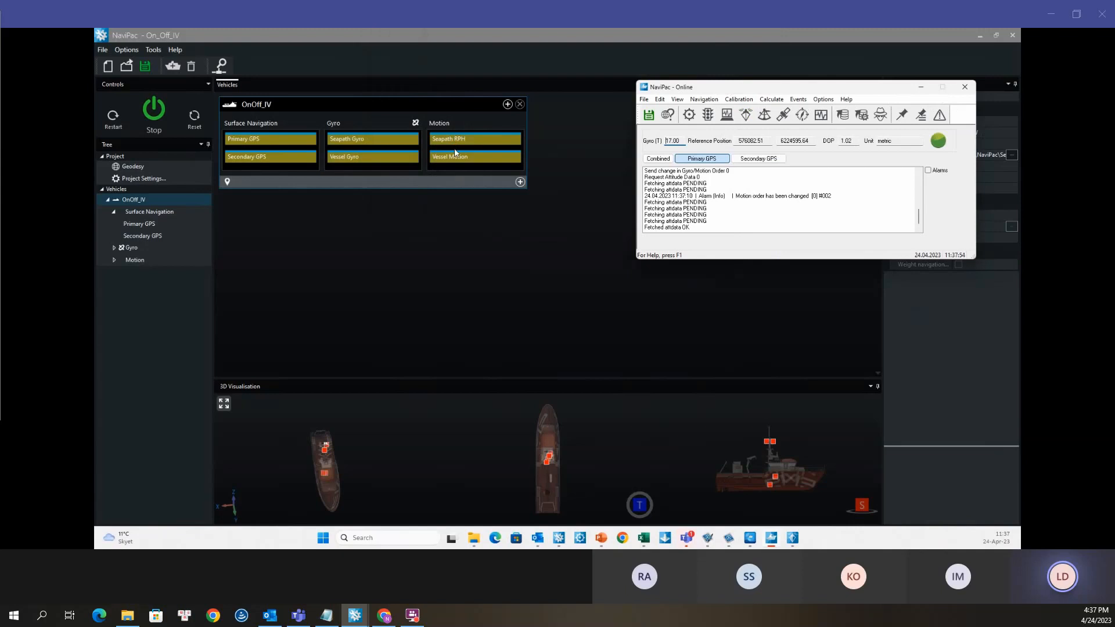
{"action": "left_click", "coordinate": [357, 158]}
{"action": "left_click_drag", "start_coordinate": [357, 158], "coordinate": [361, 137]}
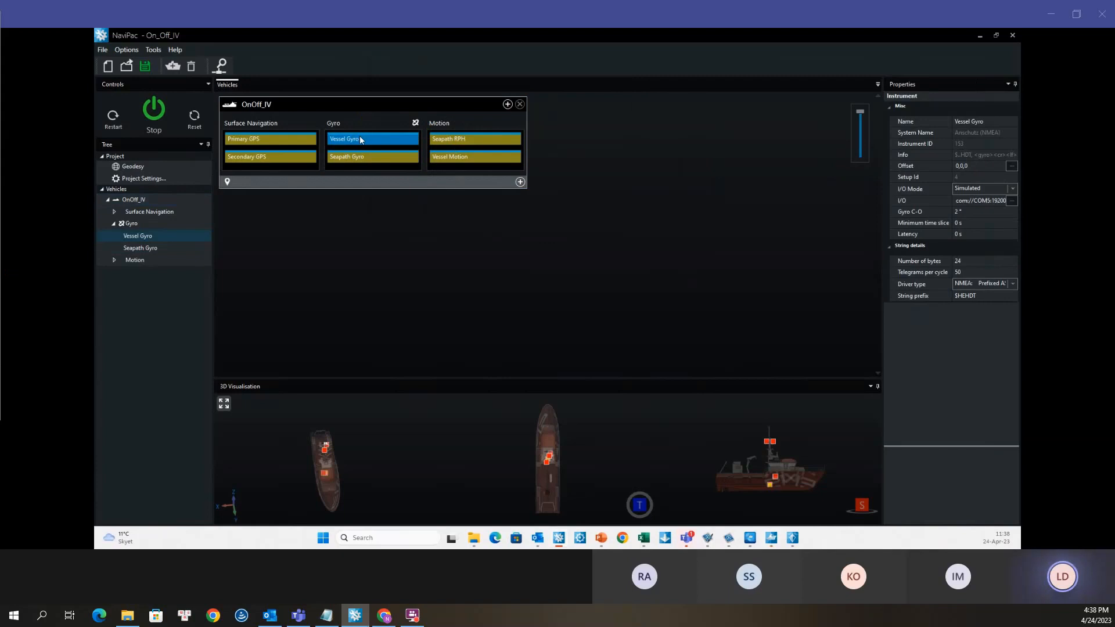
{"action": "left_click_drag", "start_coordinate": [364, 163], "coordinate": [367, 137]}
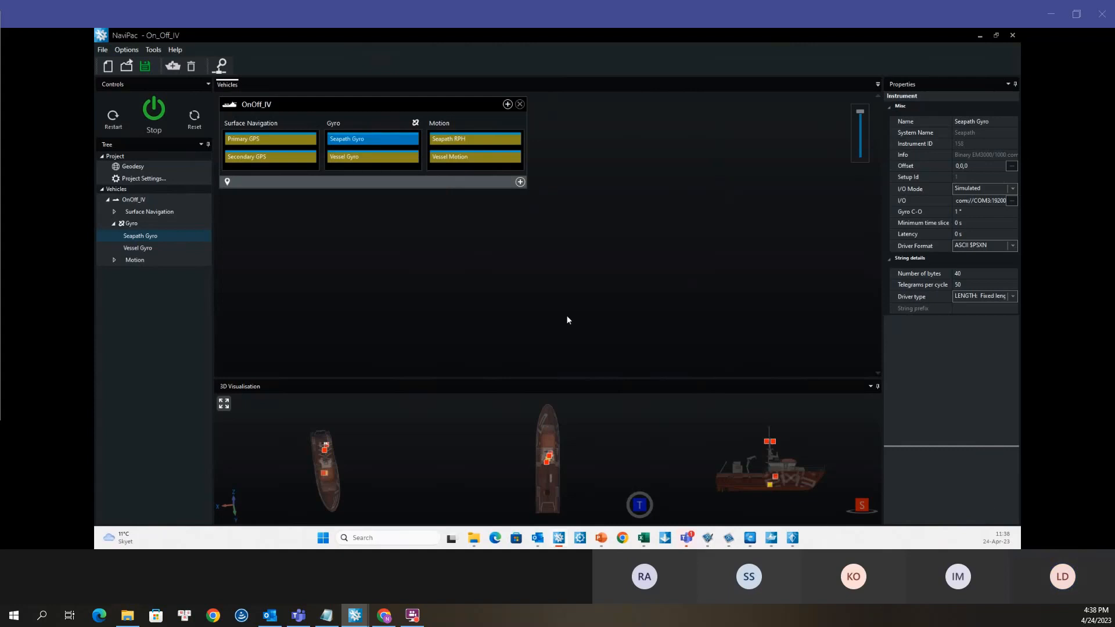
Step: Examine the Auto switch Gyro and Auto switch Motion options in the advanced project settings, leaving without changes
{"action": "left_click", "coordinate": [132, 179]}
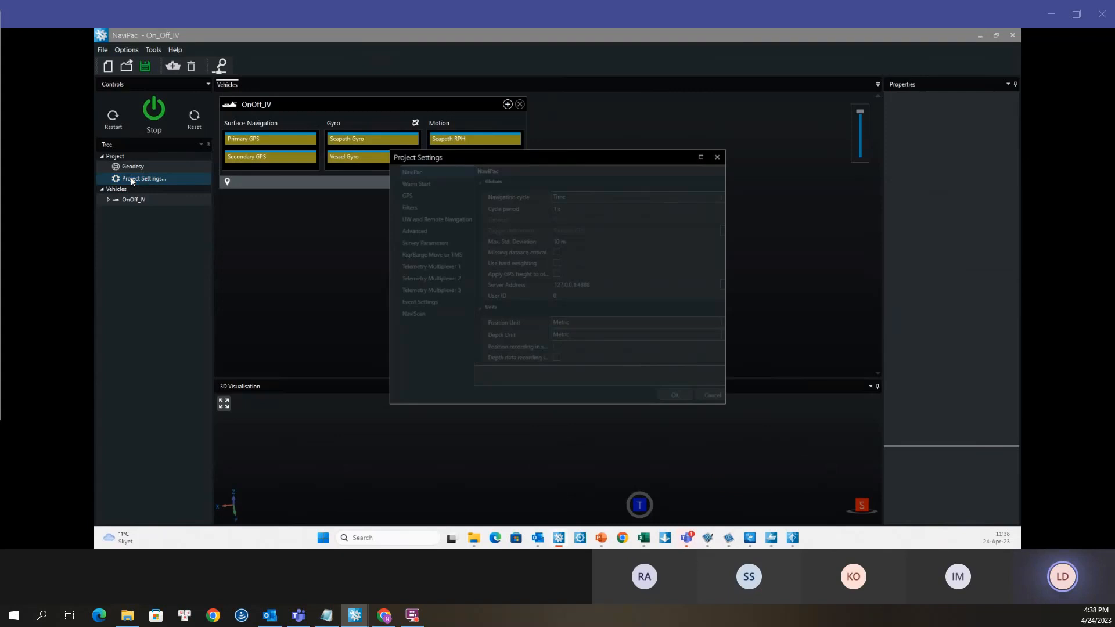
{"action": "left_click_drag", "start_coordinate": [547, 154], "coordinate": [535, 82]}
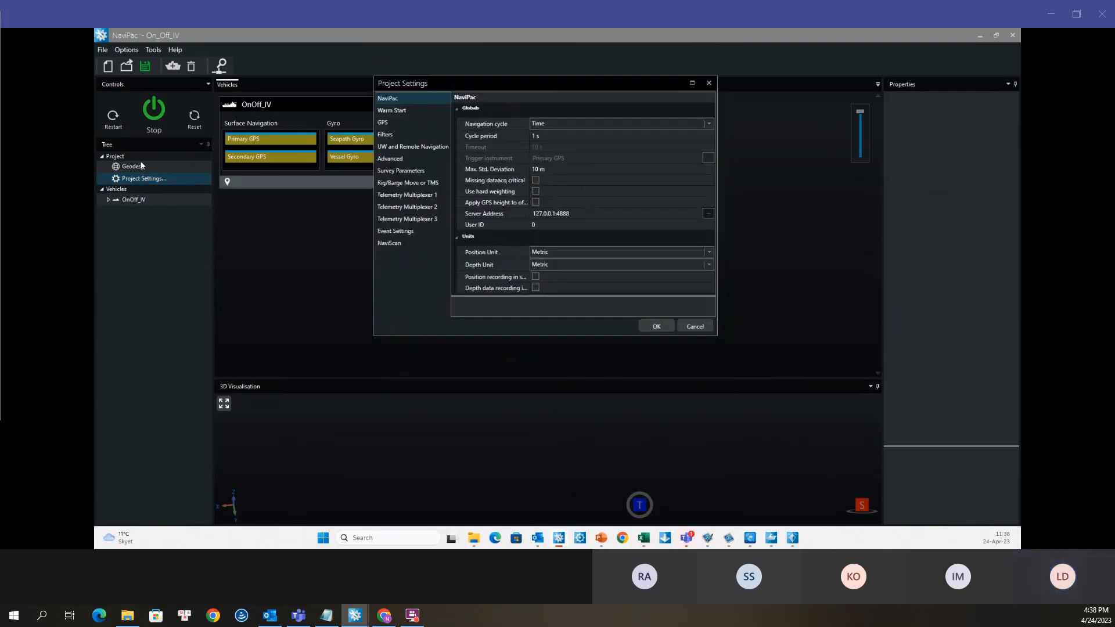
{"action": "left_click", "coordinate": [401, 159]}
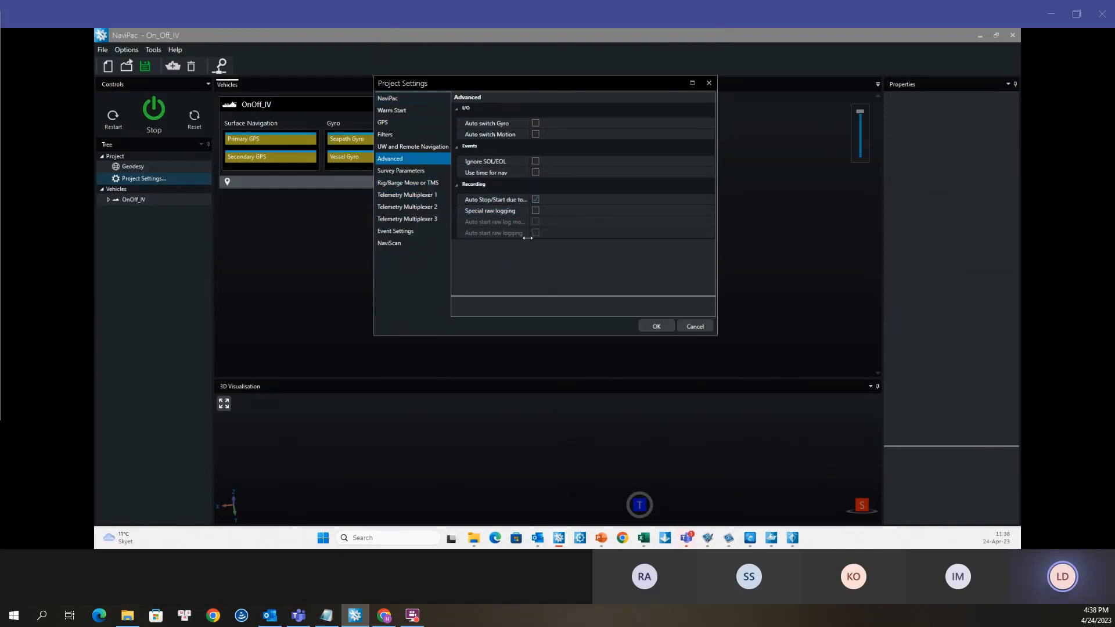
{"action": "left_click", "coordinate": [515, 133]}
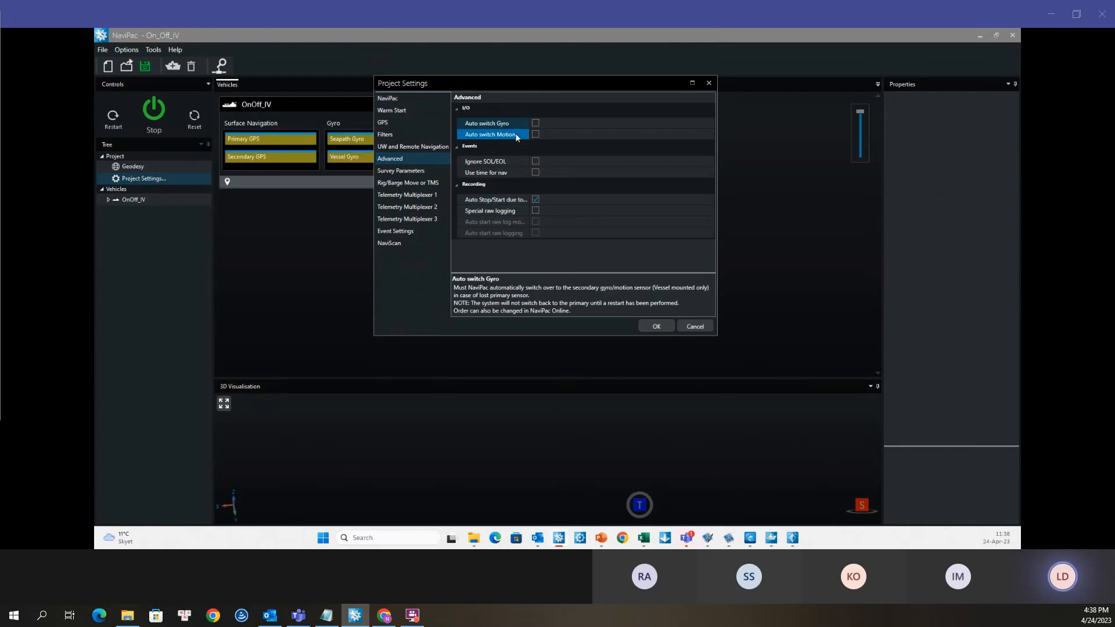
{"action": "left_click", "coordinate": [514, 124]}
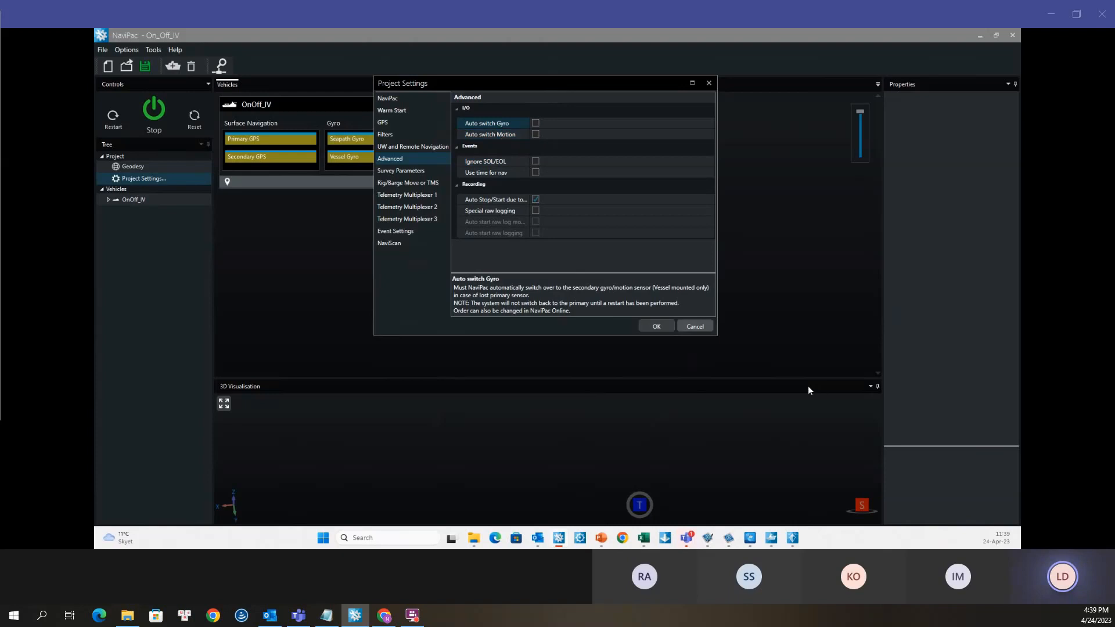
{"action": "left_click", "coordinate": [700, 328]}
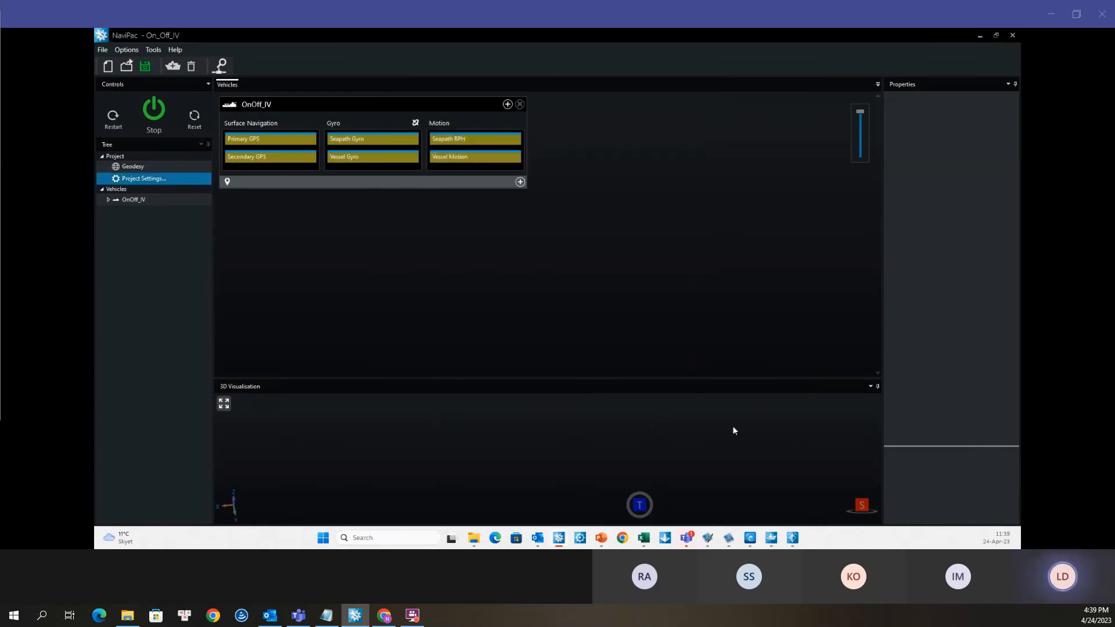
Step: Open the GPS Status window from NaviPac Online and place it below the Online window to view both GPS receivers
{"action": "left_click", "coordinate": [776, 542]}
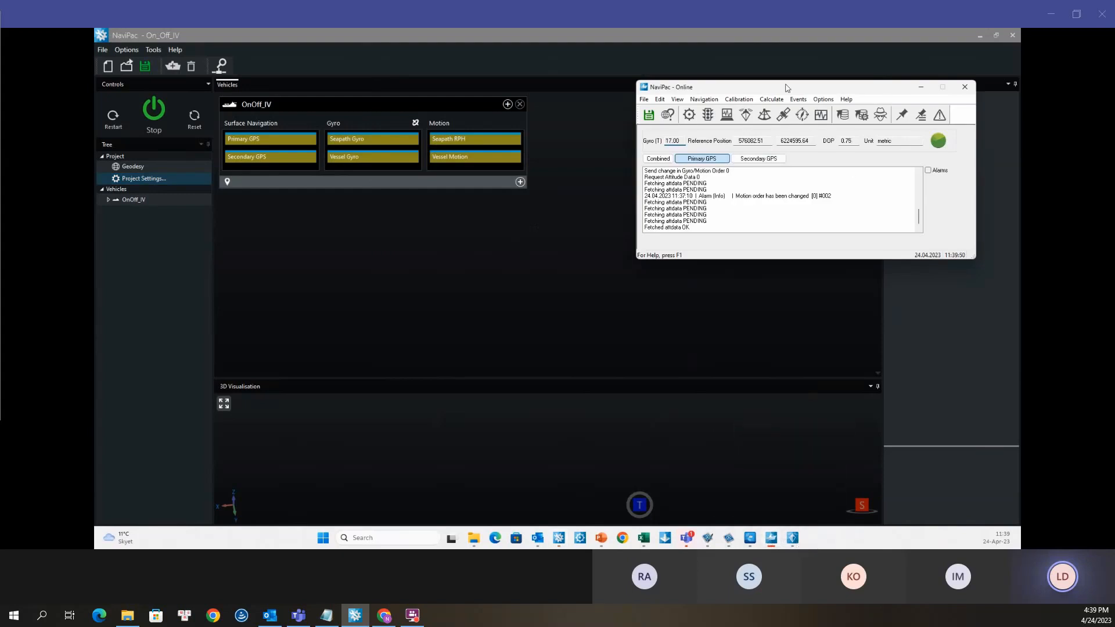
{"action": "left_click_drag", "start_coordinate": [787, 88], "coordinate": [517, 67]}
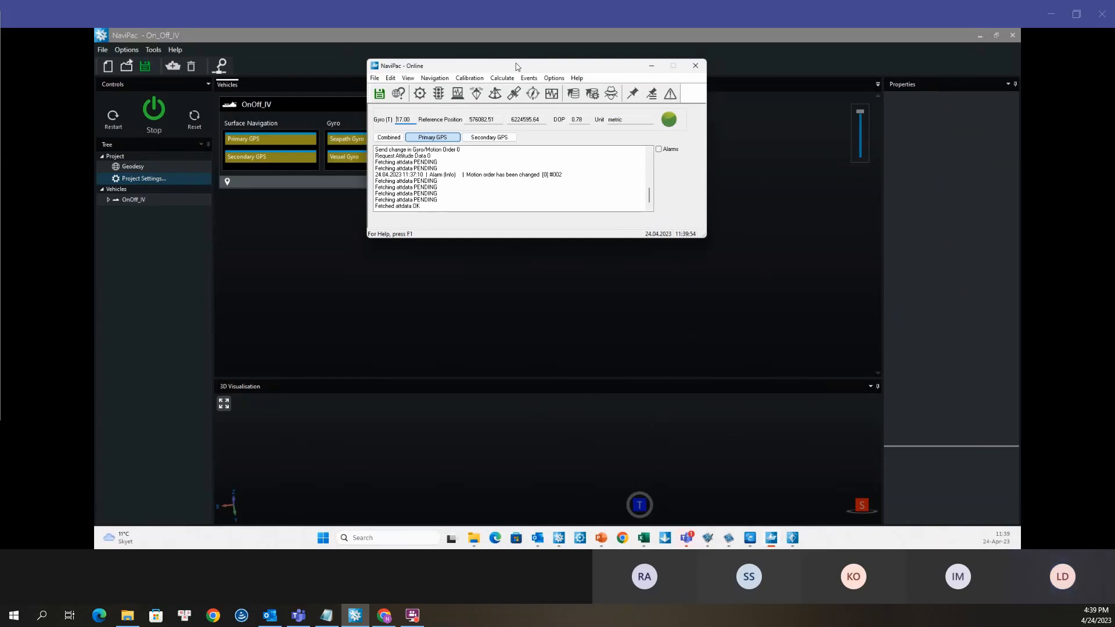
{"action": "left_click", "coordinate": [408, 78]}
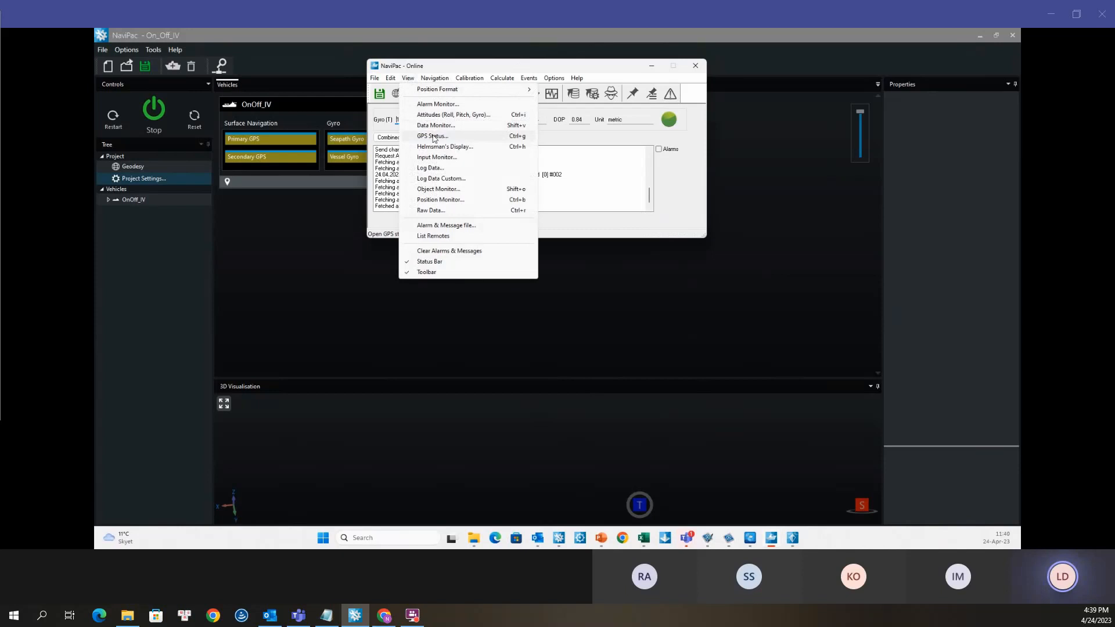
{"action": "left_click", "coordinate": [433, 137]}
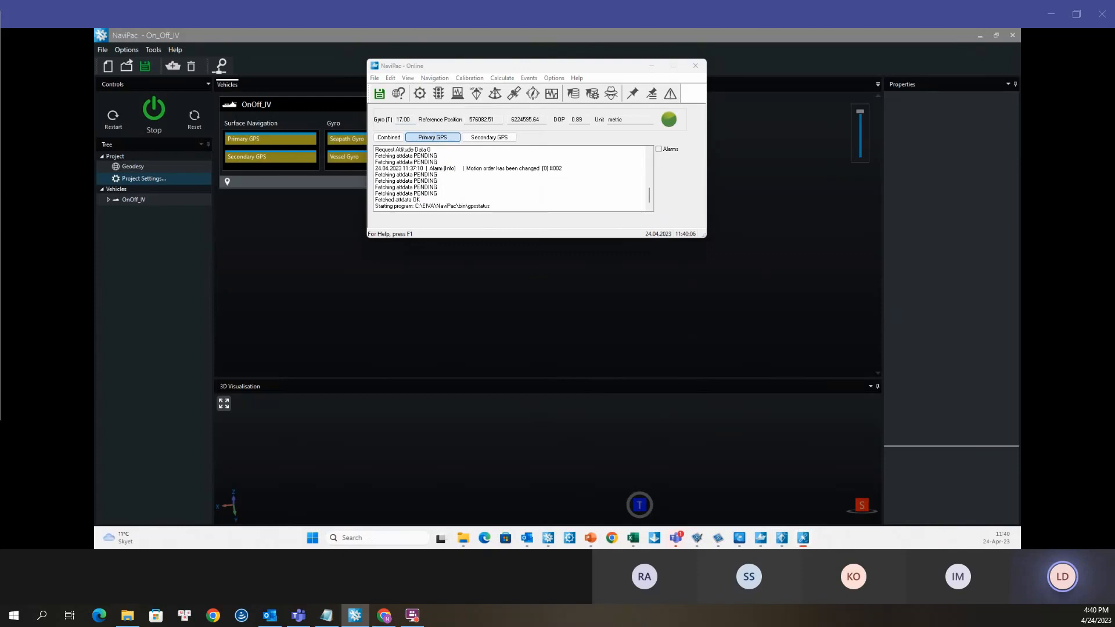
{"action": "left_click_drag", "start_coordinate": [193, 162], "coordinate": [441, 256]}
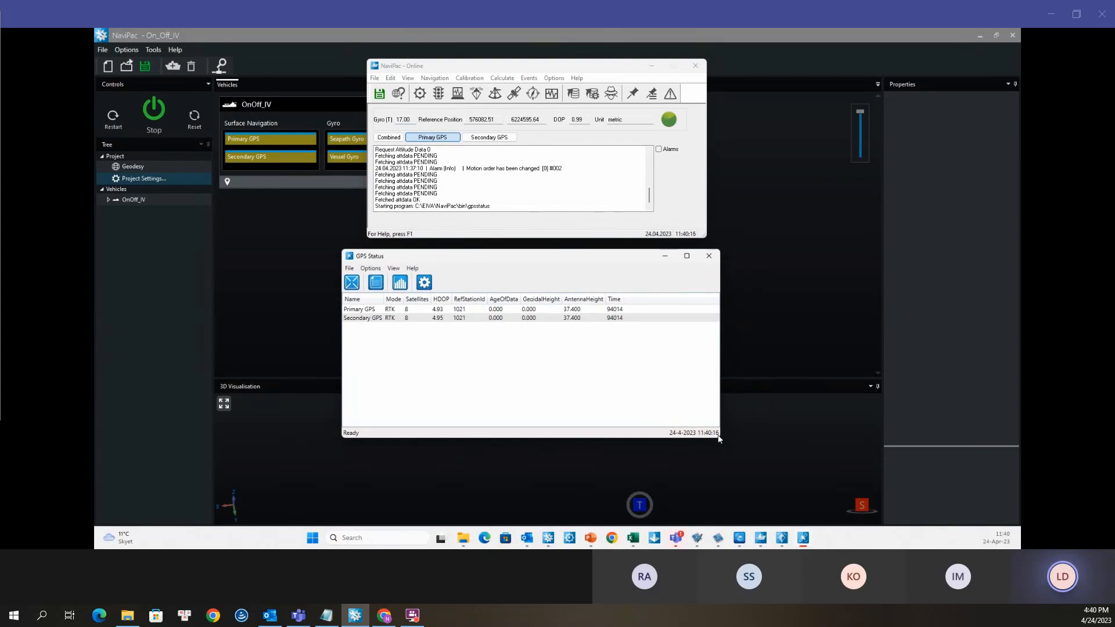
Step: Reshape the GPS Status window into a wide, short strip and place it below the Online window
{"action": "left_click_drag", "start_coordinate": [721, 440], "coordinate": [746, 344]}
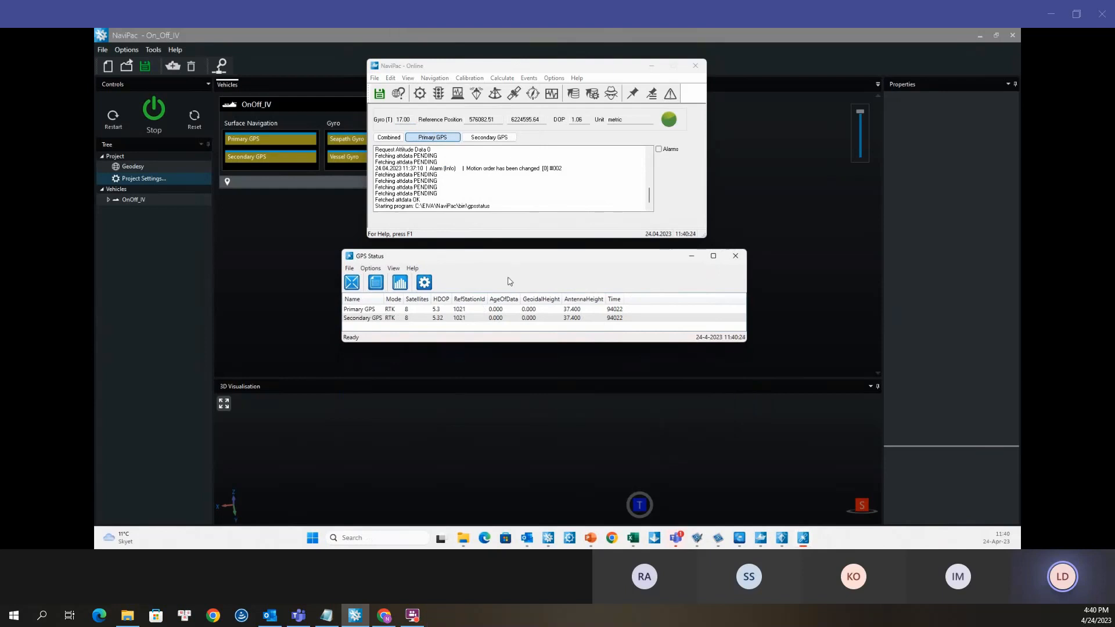
{"action": "left_click_drag", "start_coordinate": [487, 260], "coordinate": [396, 244]}
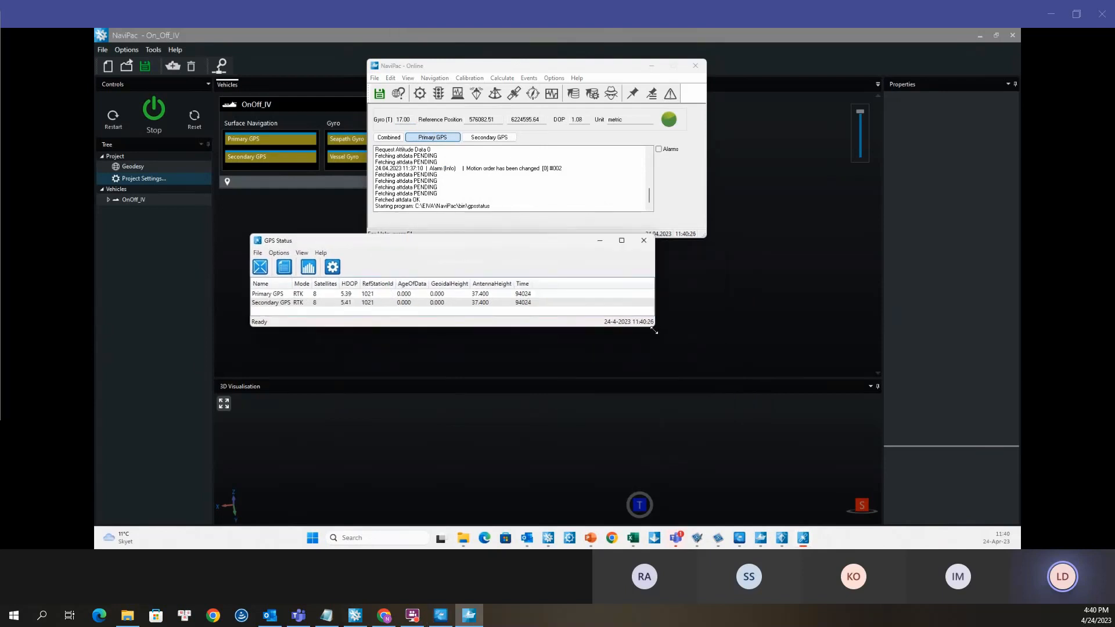
{"action": "left_click_drag", "start_coordinate": [654, 331], "coordinate": [857, 353]}
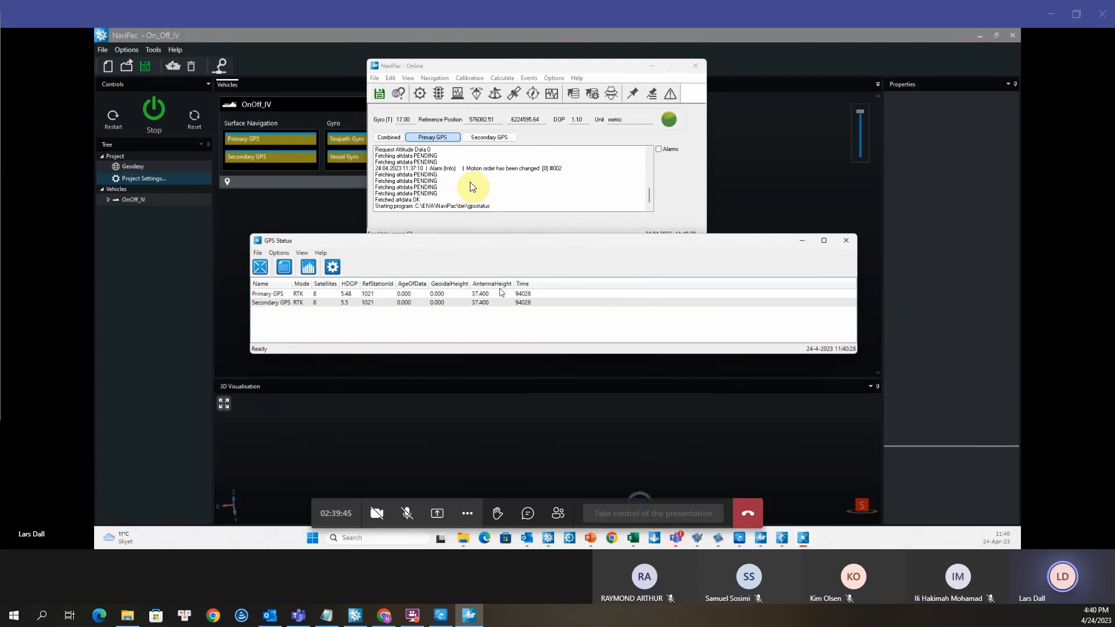
{"action": "left_click_drag", "start_coordinate": [416, 241], "coordinate": [404, 278]}
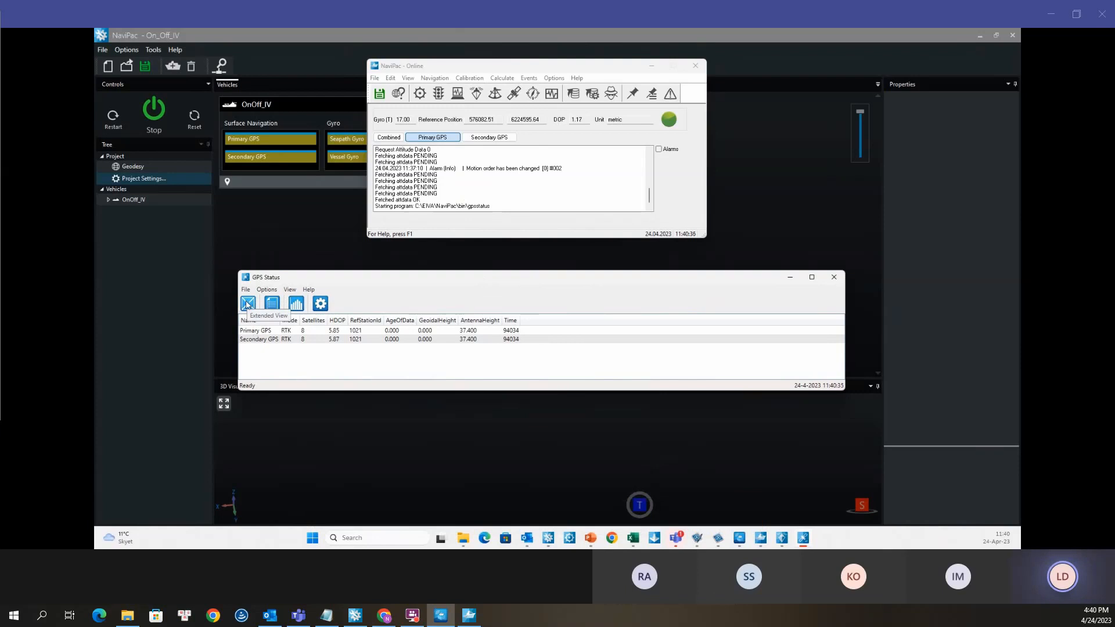
Step: Switch GPS Status to the extended view, widen the window to fit all columns, and place it lower on the screen
{"action": "left_click", "coordinate": [247, 304]}
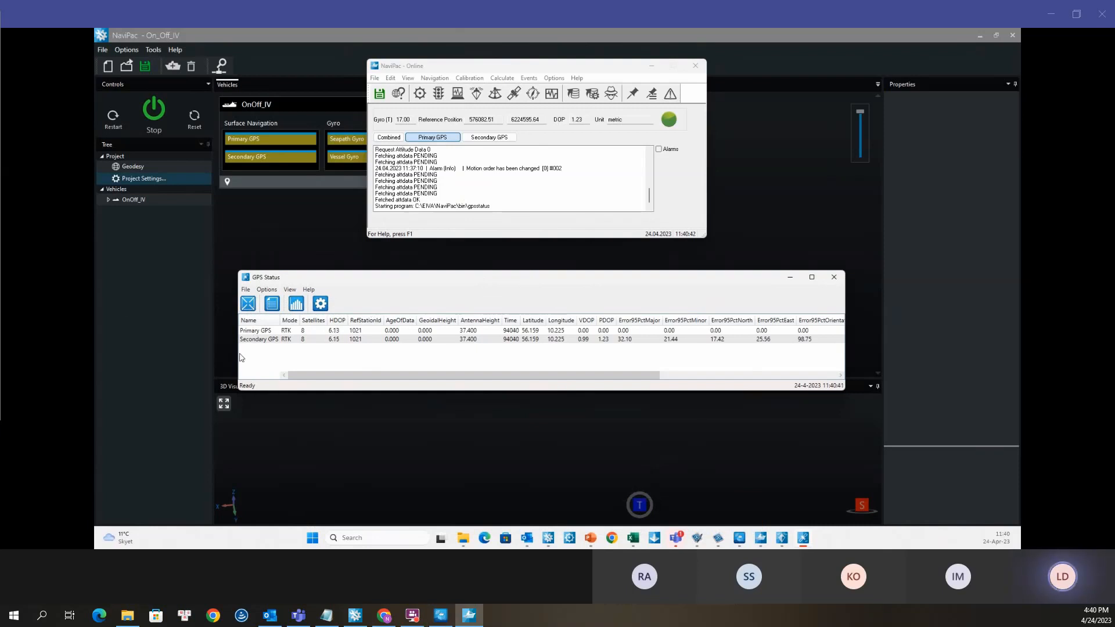
{"action": "left_click_drag", "start_coordinate": [236, 354], "coordinate": [103, 354]}
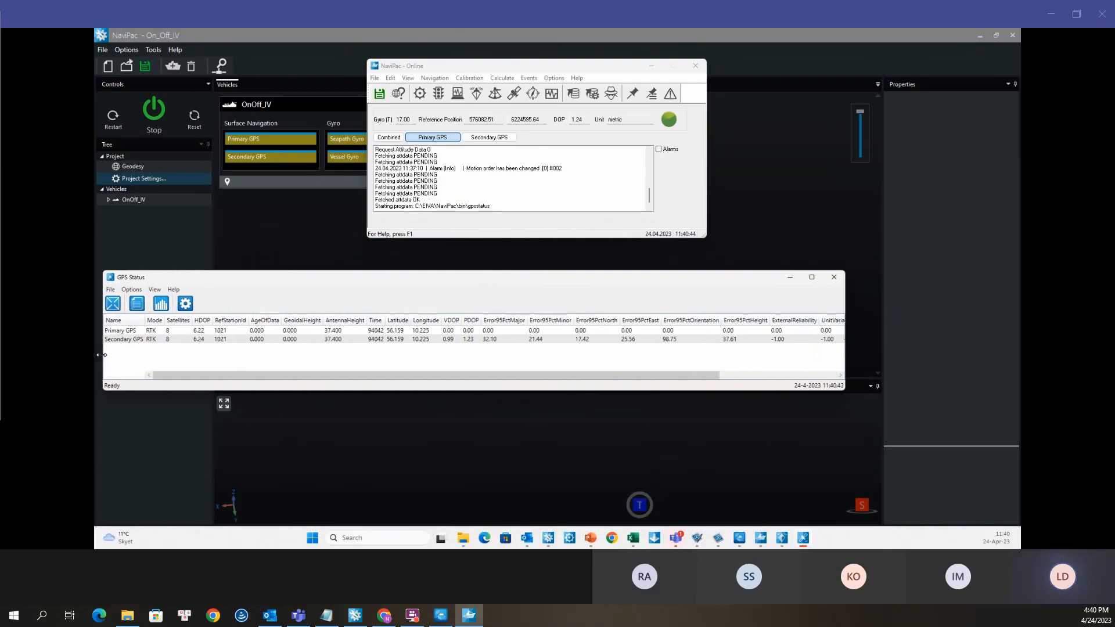
{"action": "left_click_drag", "start_coordinate": [845, 364], "coordinate": [1002, 367]}
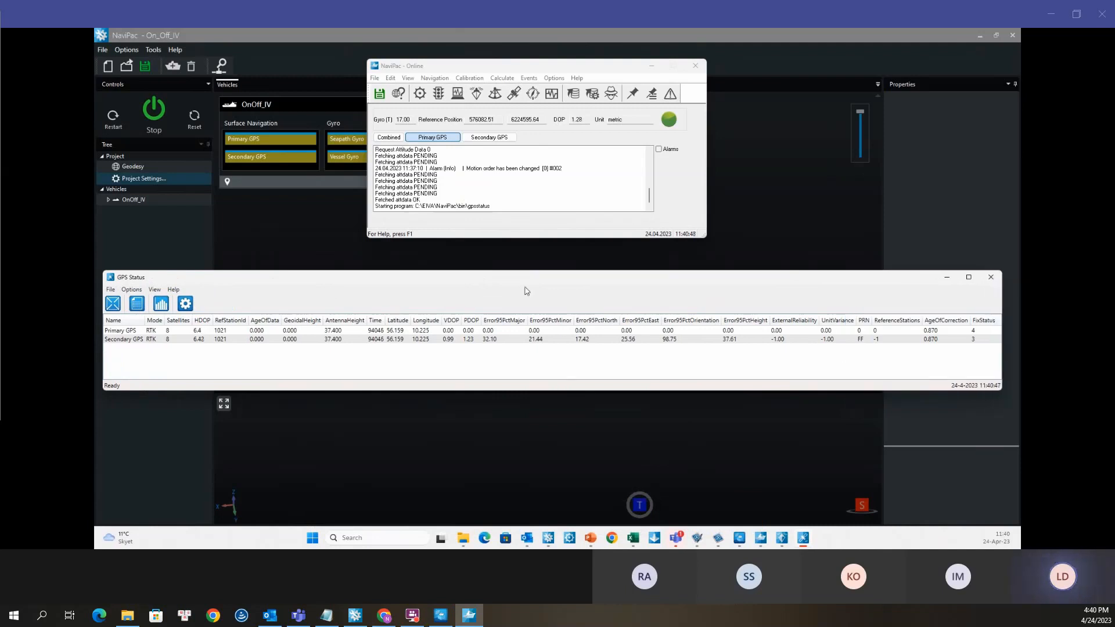
{"action": "left_click_drag", "start_coordinate": [514, 282], "coordinate": [524, 388]}
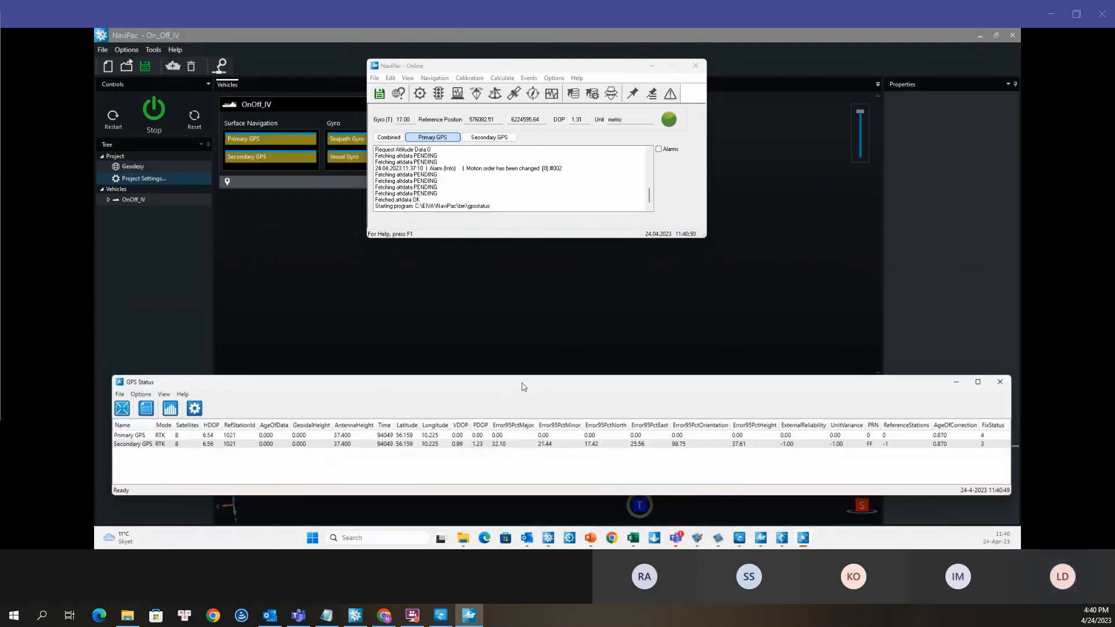
Step: Open the Raw data view from NaviPac Online, place it clear of GPS Status, and enable the string filter
{"action": "left_click_drag", "start_coordinate": [490, 70], "coordinate": [477, 45]}
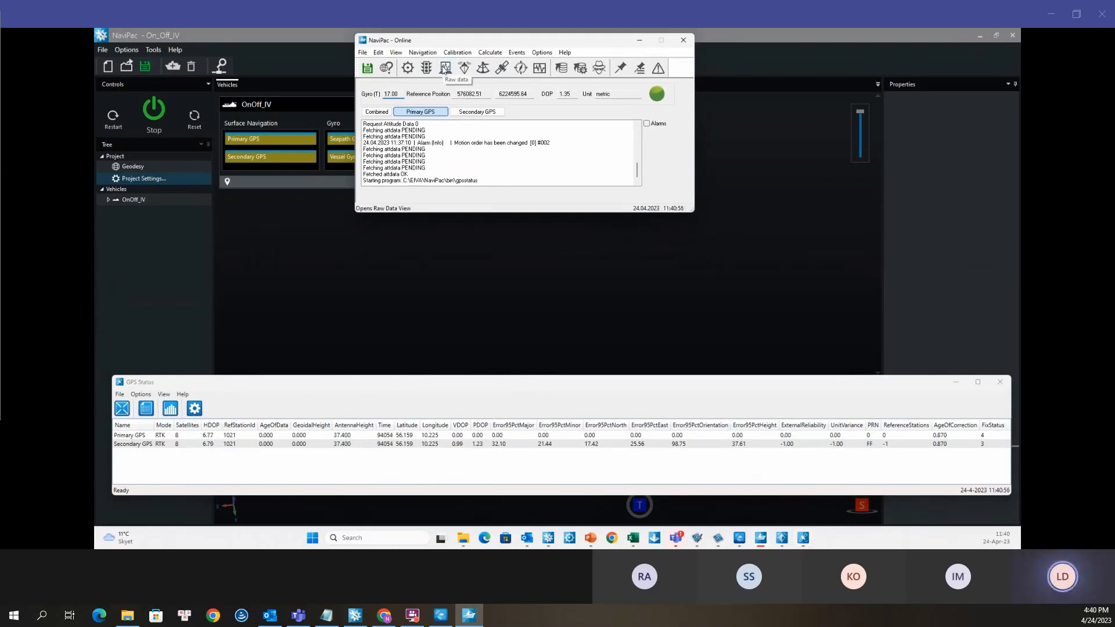
{"action": "left_click", "coordinate": [444, 69]}
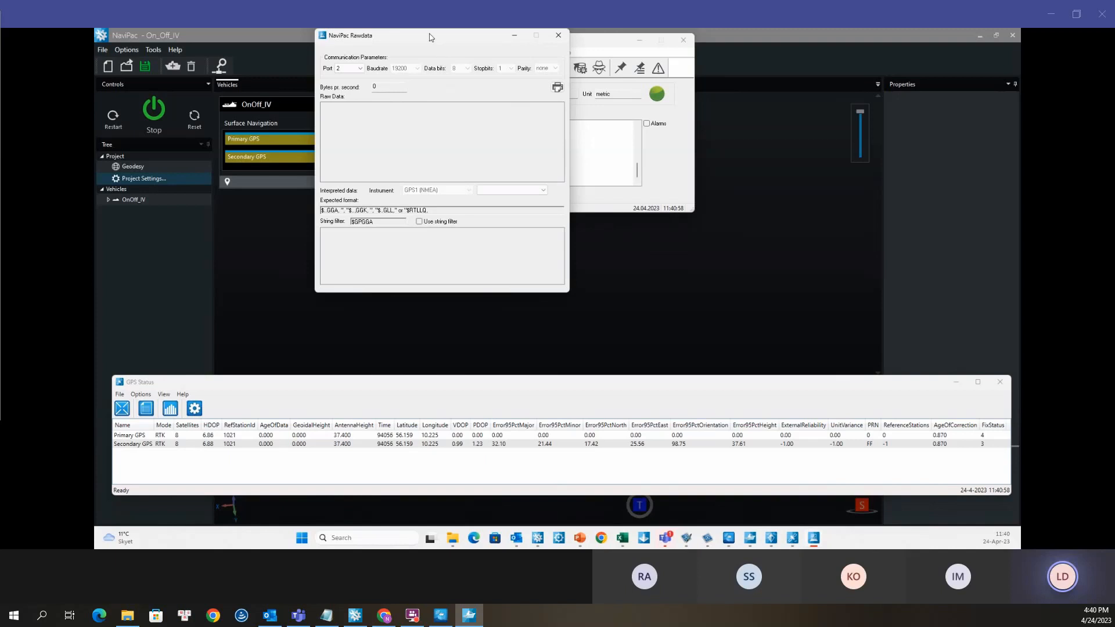
{"action": "left_click_drag", "start_coordinate": [434, 39], "coordinate": [512, 101]}
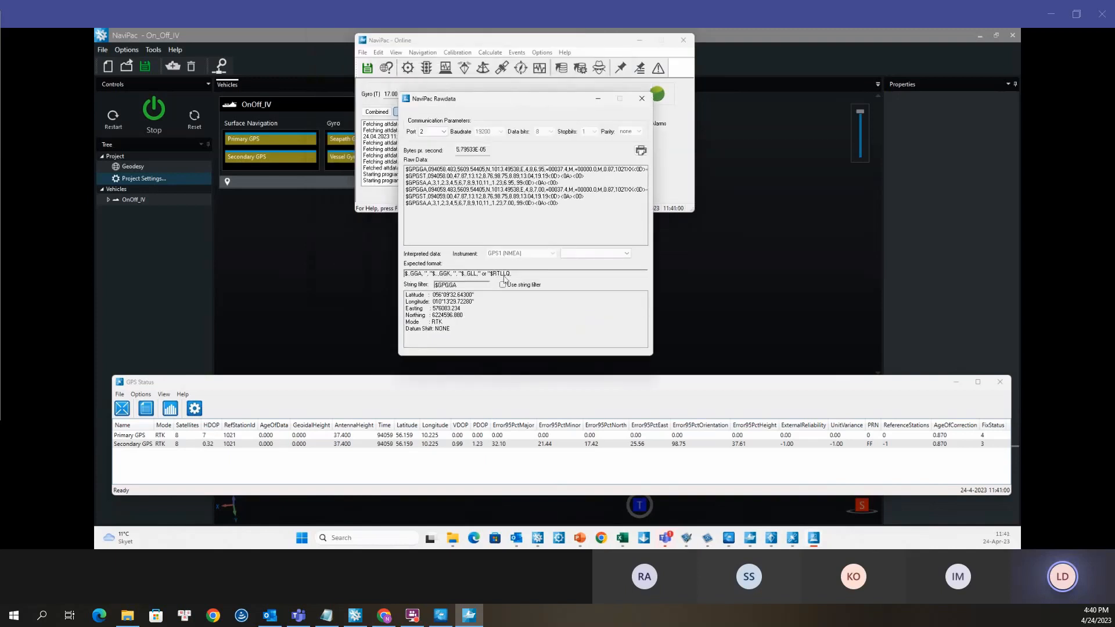
{"action": "left_click", "coordinate": [502, 286]}
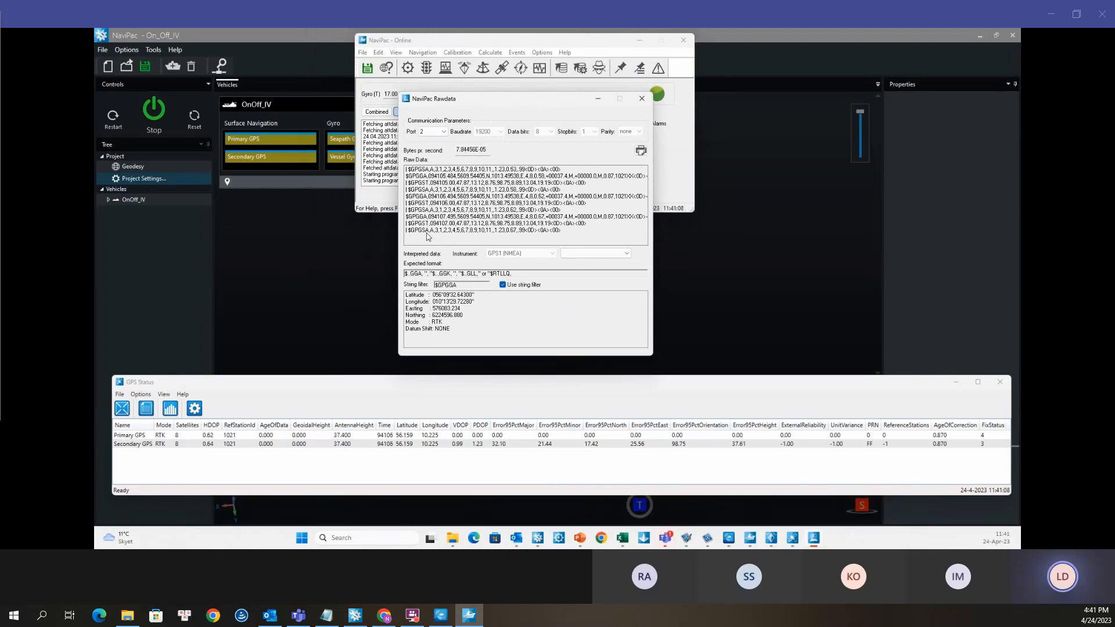
Step: Examine the raw data of port 4, and close the Rawdata and GPS Status windows
{"action": "left_click", "coordinate": [437, 132]}
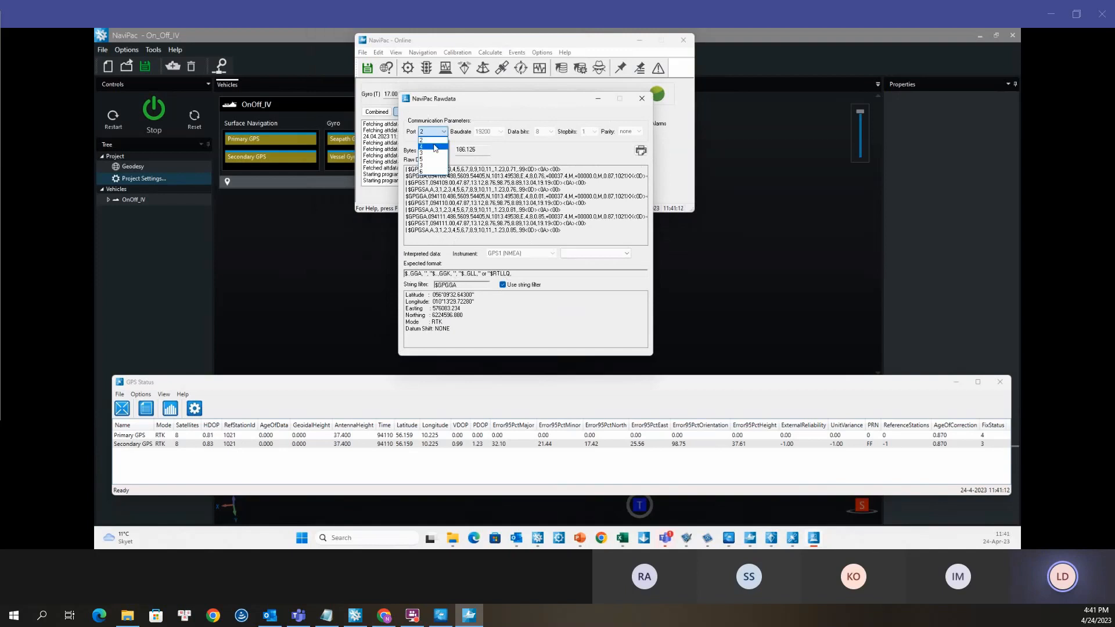
{"action": "left_click", "coordinate": [436, 147]}
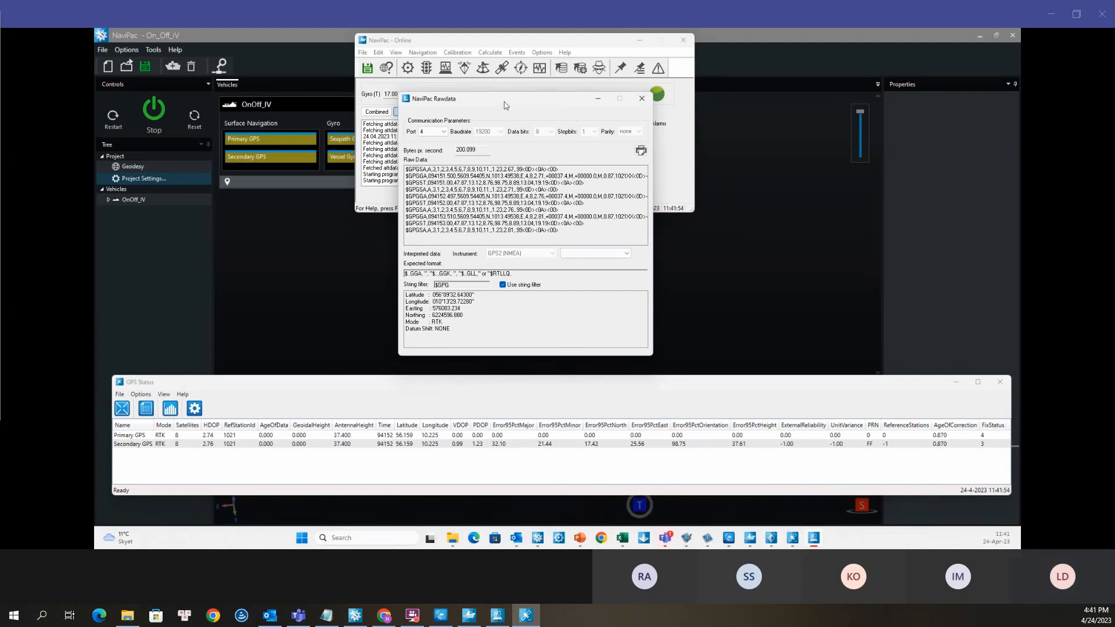
{"action": "left_click", "coordinate": [639, 100]}
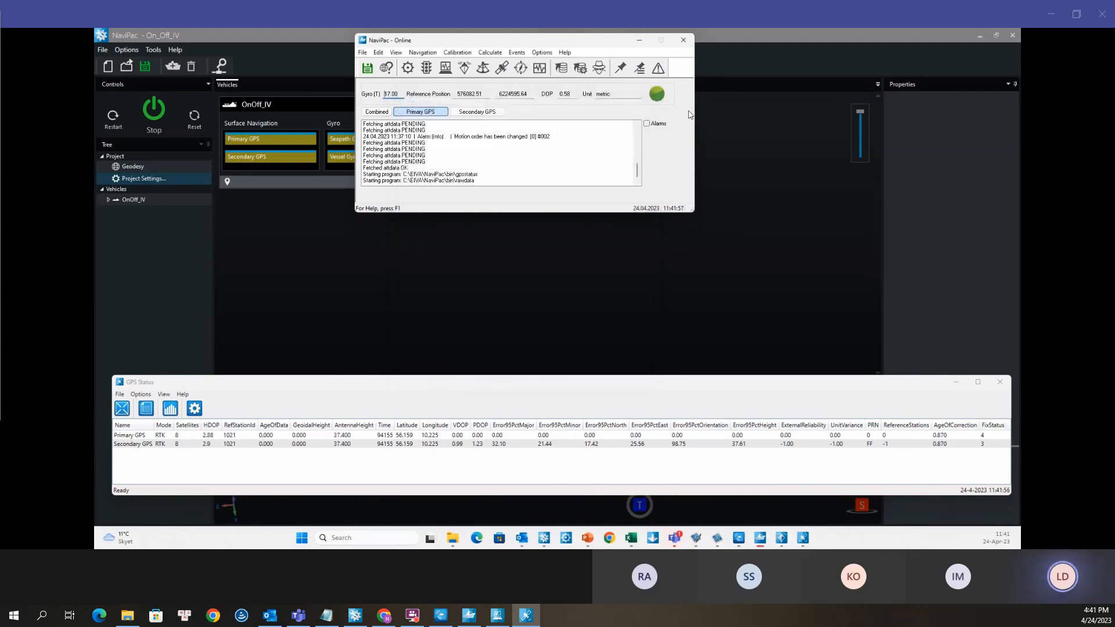
{"action": "left_click", "coordinate": [1000, 383]}
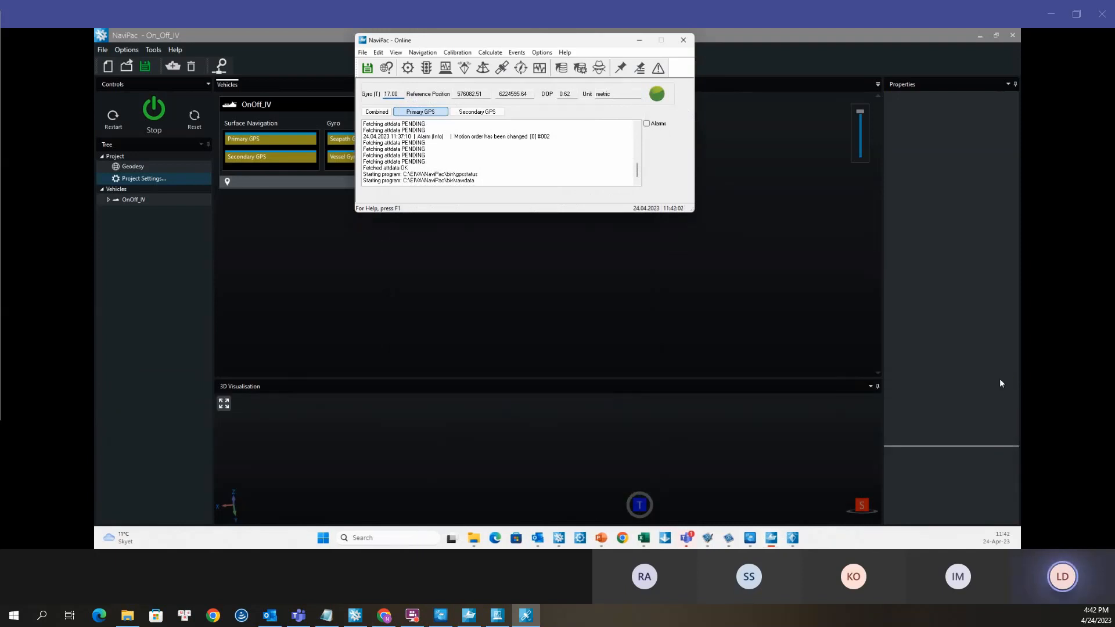
Step: Return to the NaviPac configuration and bring up the PowerPoint slide "NaviPac Configuration, Main Vessel" to review the instrument list
{"action": "left_click", "coordinate": [761, 343]}
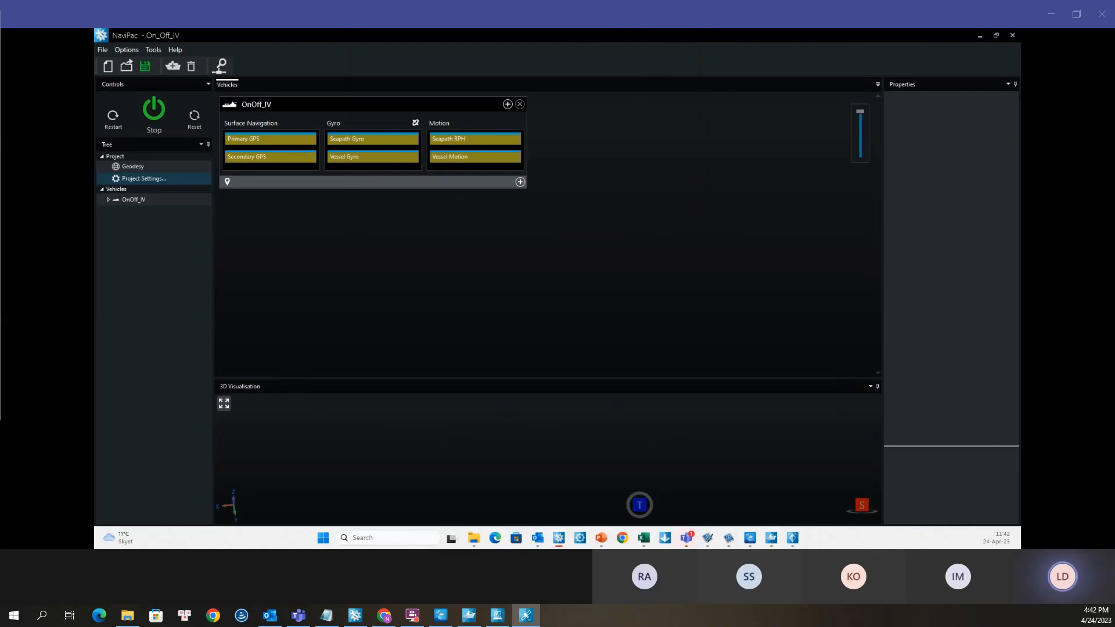
{"action": "left_click_drag", "start_coordinate": [1021, 107], "coordinate": [683, 106]}
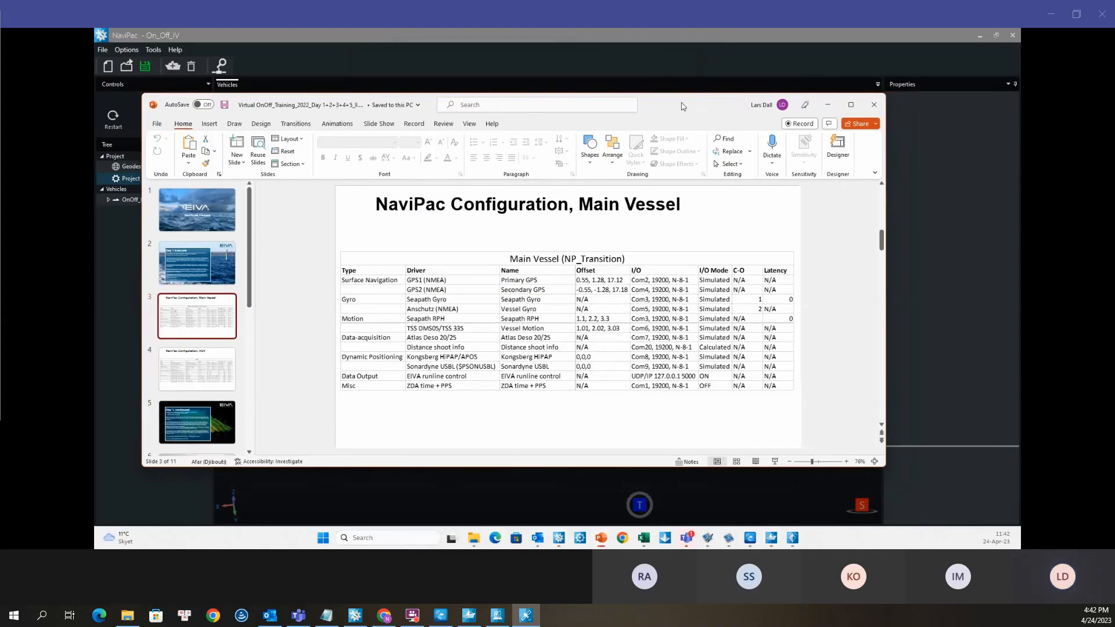
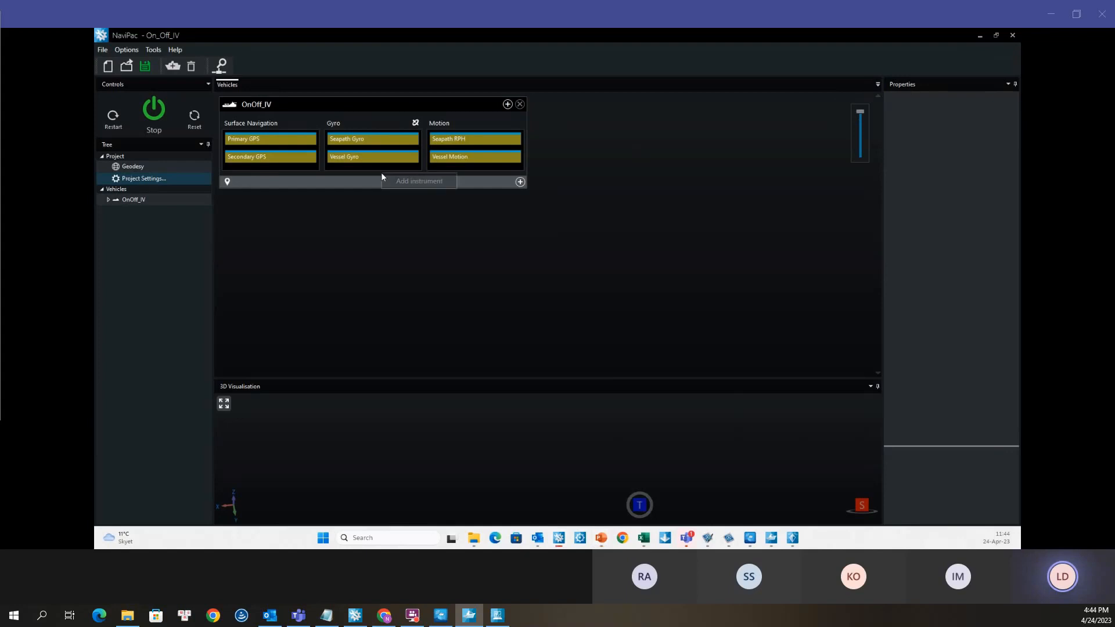
Step: Add a Kongsberg HiPAP/APOS instrument from the Dynamic Positioning category to the OnOff_IV vehicle
{"action": "left_click", "coordinate": [403, 184]}
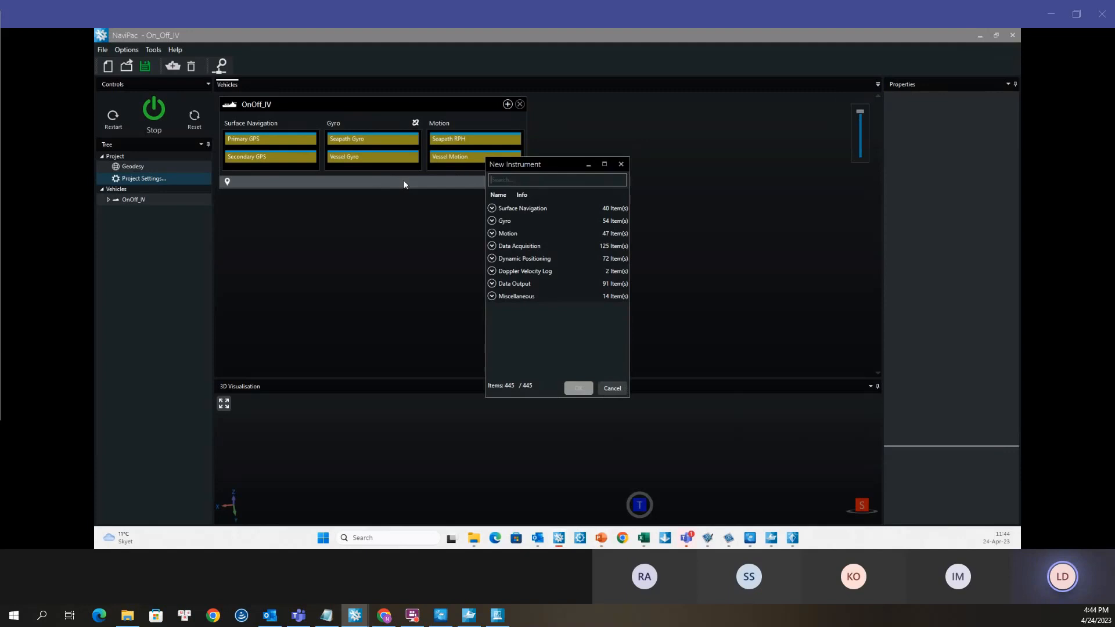
{"action": "left_click_drag", "start_coordinate": [541, 169], "coordinate": [601, 109]}
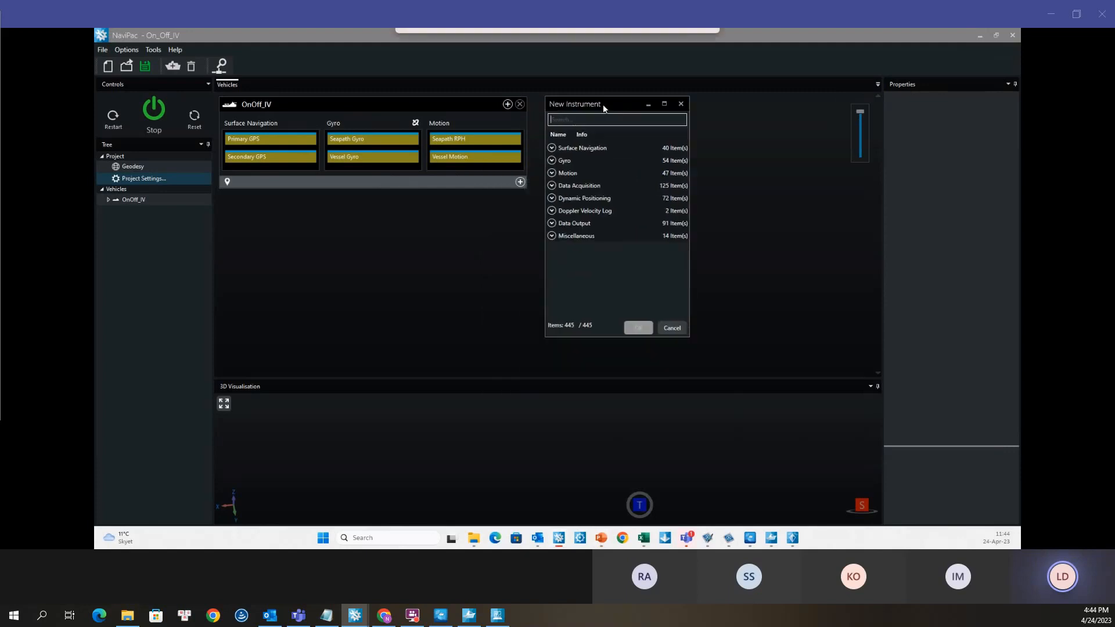
{"action": "left_click", "coordinate": [552, 199]}
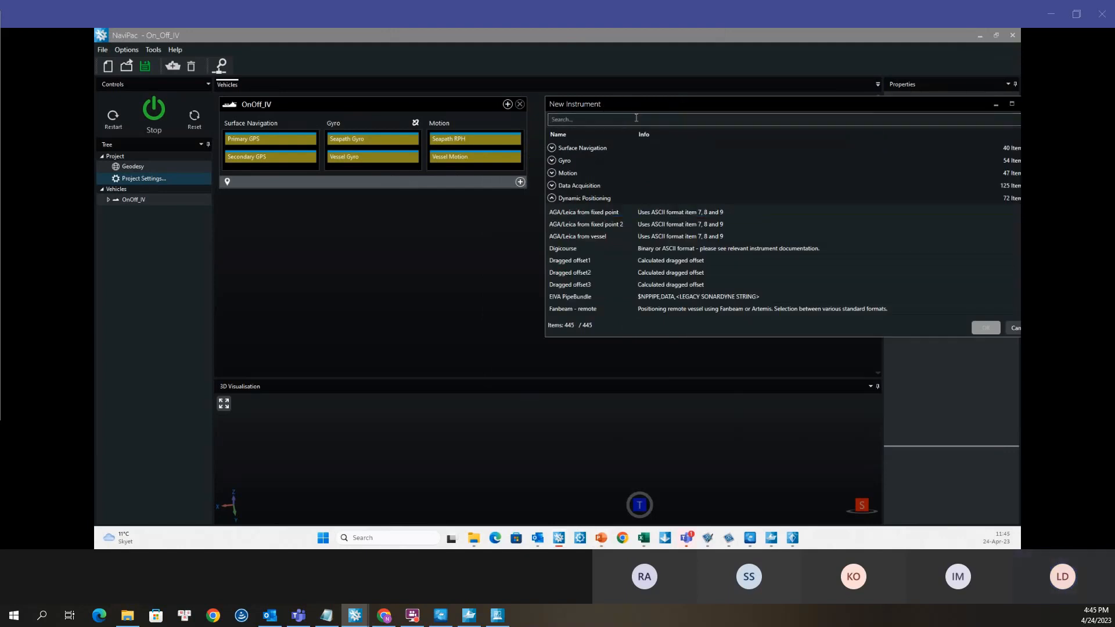
{"action": "double_click", "coordinate": [633, 102]}
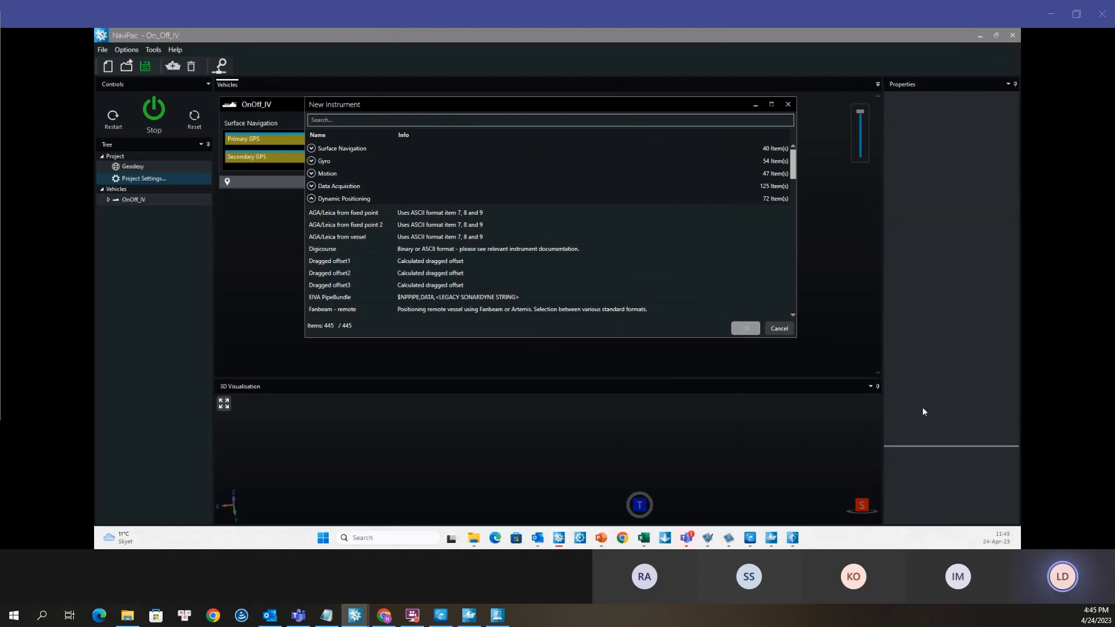
{"action": "scroll", "coordinate": [539, 306], "scroll_direction": "down", "scroll_amount": 3}
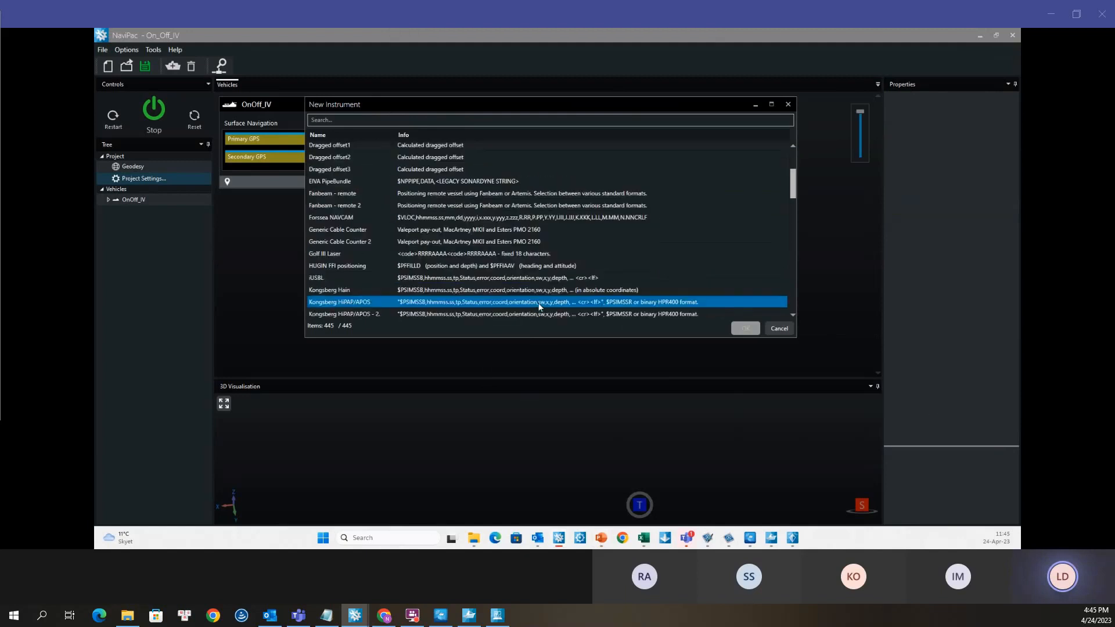
{"action": "scroll", "coordinate": [539, 306], "scroll_direction": "down", "scroll_amount": 1}
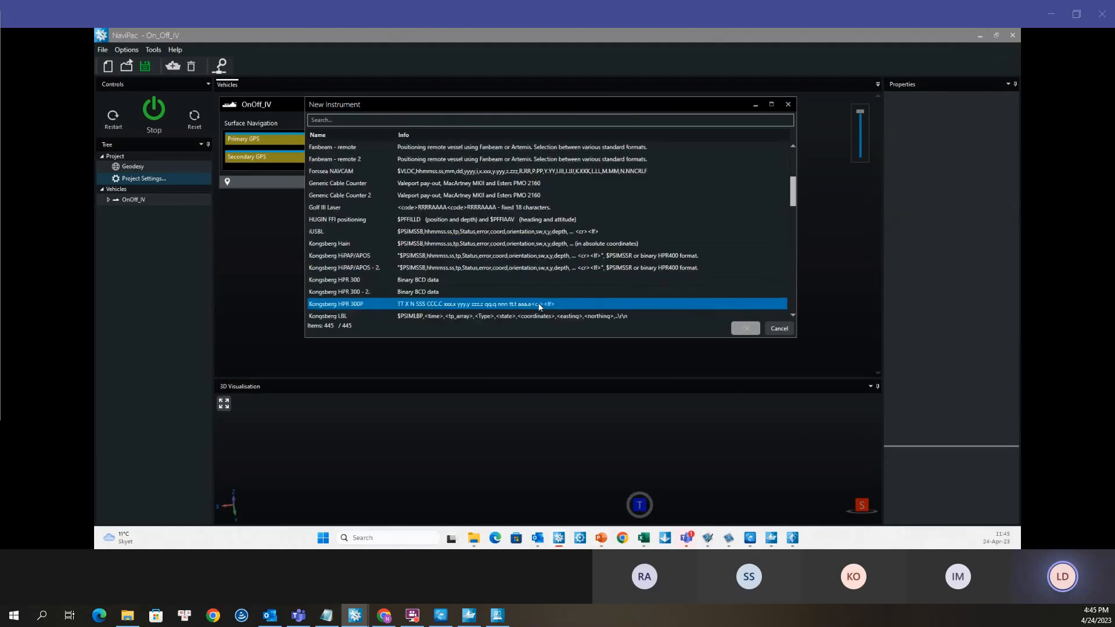
{"action": "left_click", "coordinate": [375, 256]}
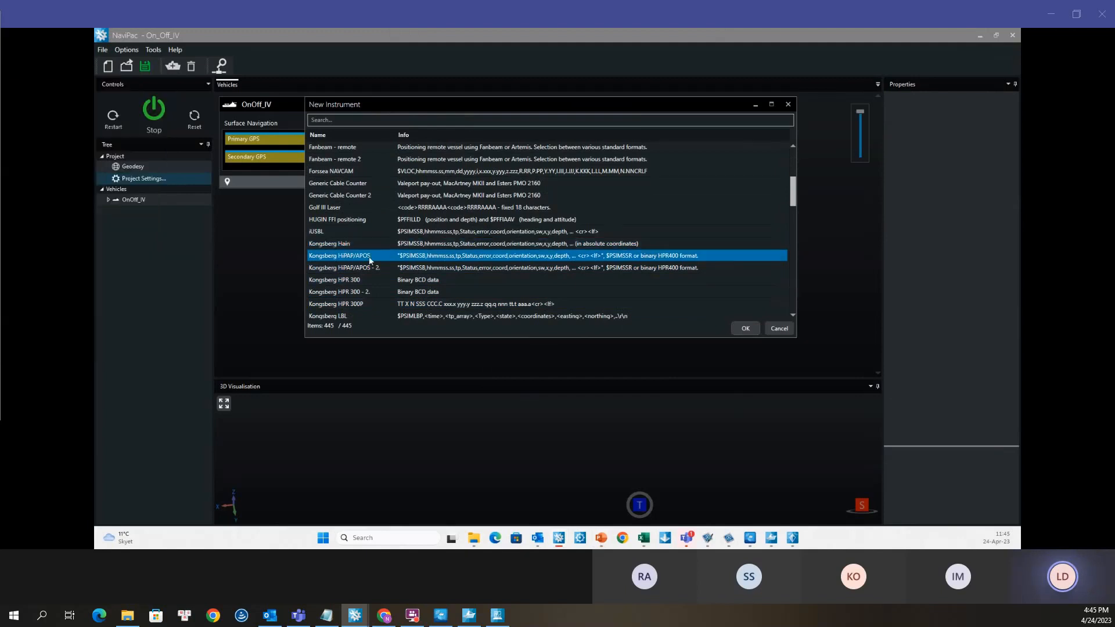
{"action": "double_click", "coordinate": [369, 259]}
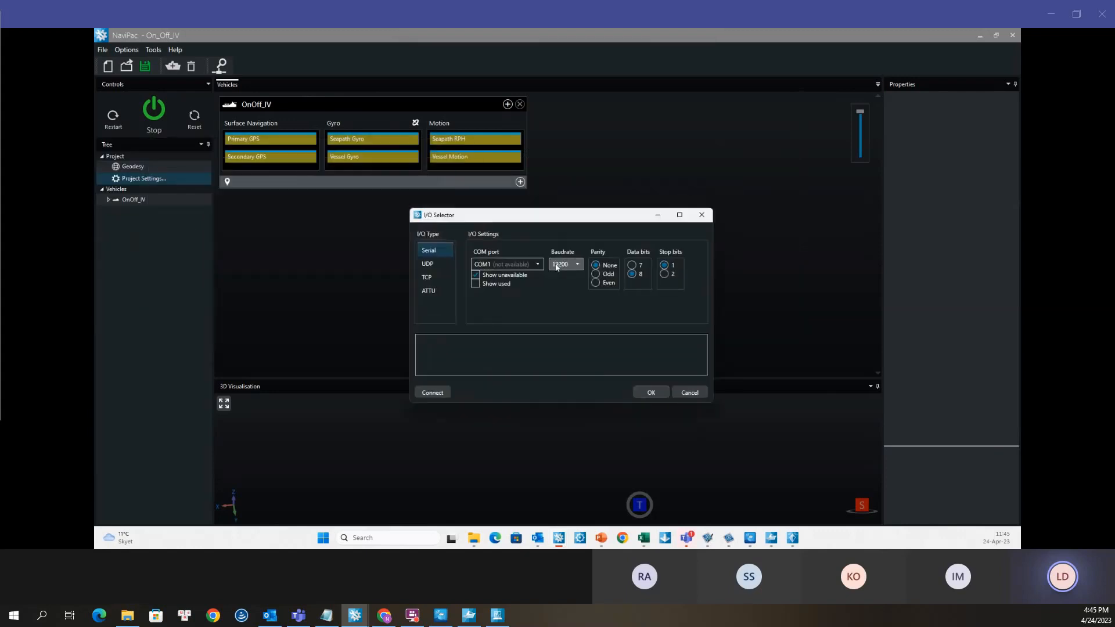
Step: Assign serial port COM8 to the new Kongsberg HiPAP/APOS instrument and confirm the I/O settings
{"action": "left_click", "coordinate": [538, 265]}
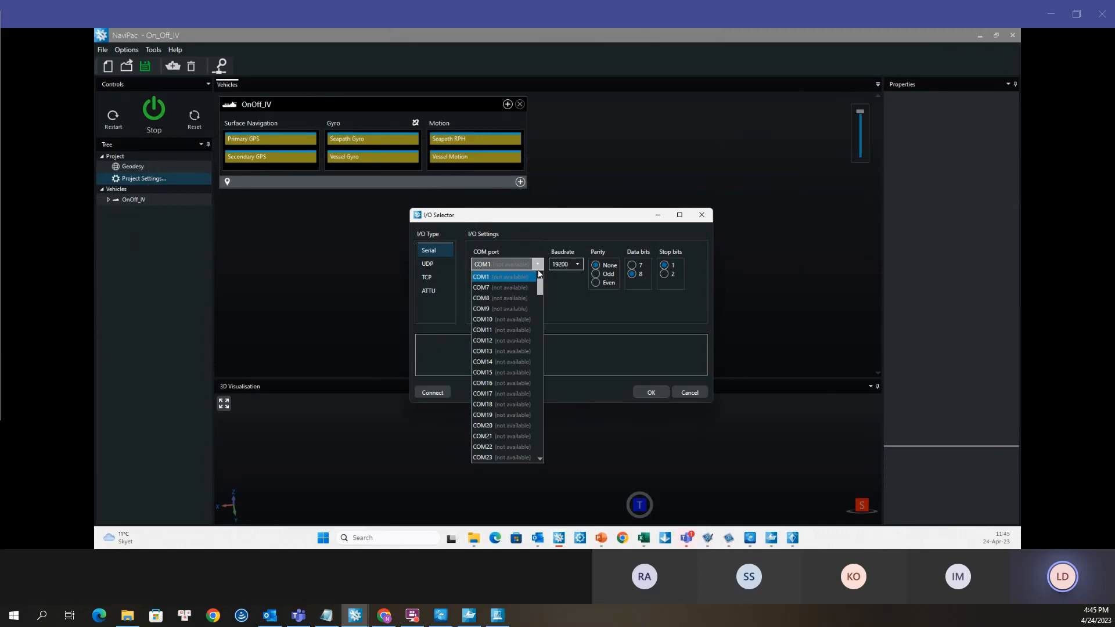
{"action": "left_click", "coordinate": [522, 299]}
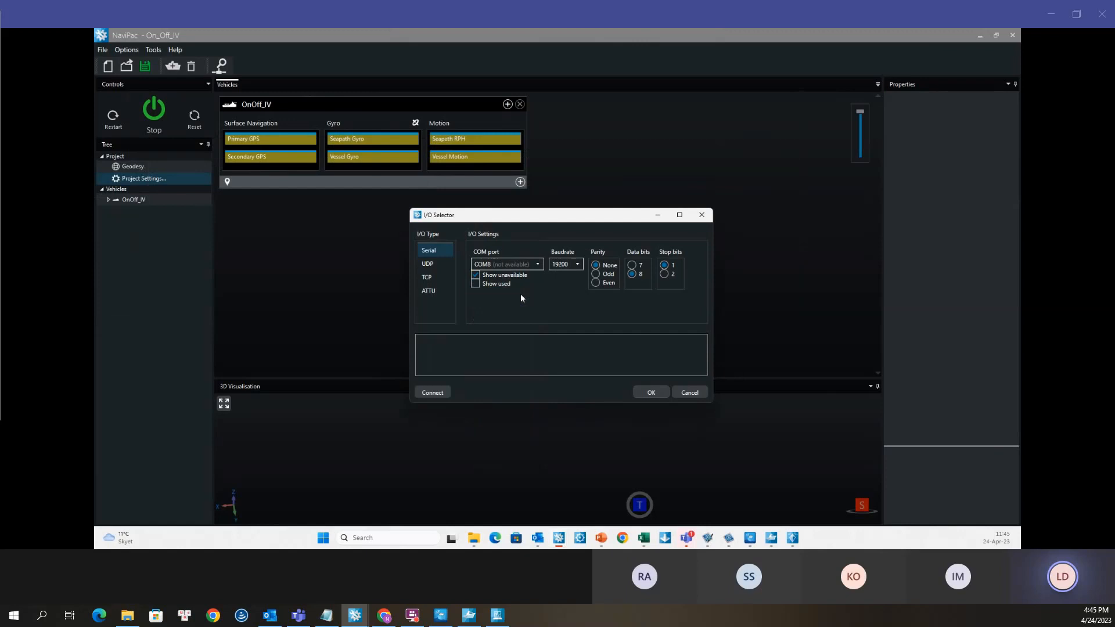
{"action": "left_click", "coordinate": [651, 392]}
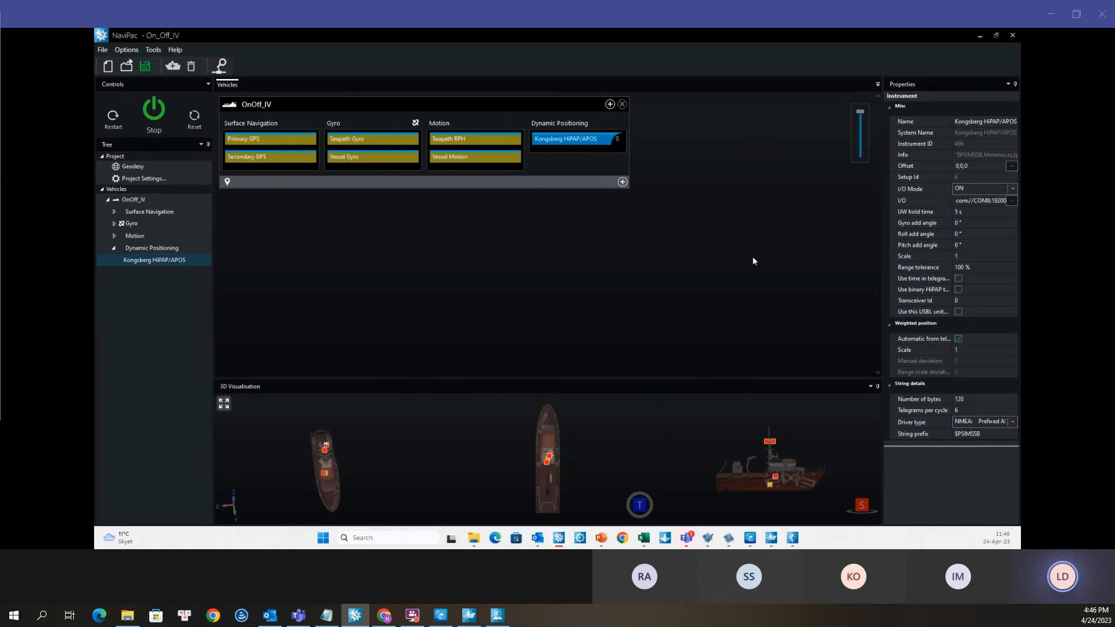
Step: Create a new subsurface vehicle named ROV and check its vehicle type, keeping Subsurface
{"action": "left_click", "coordinate": [173, 68]}
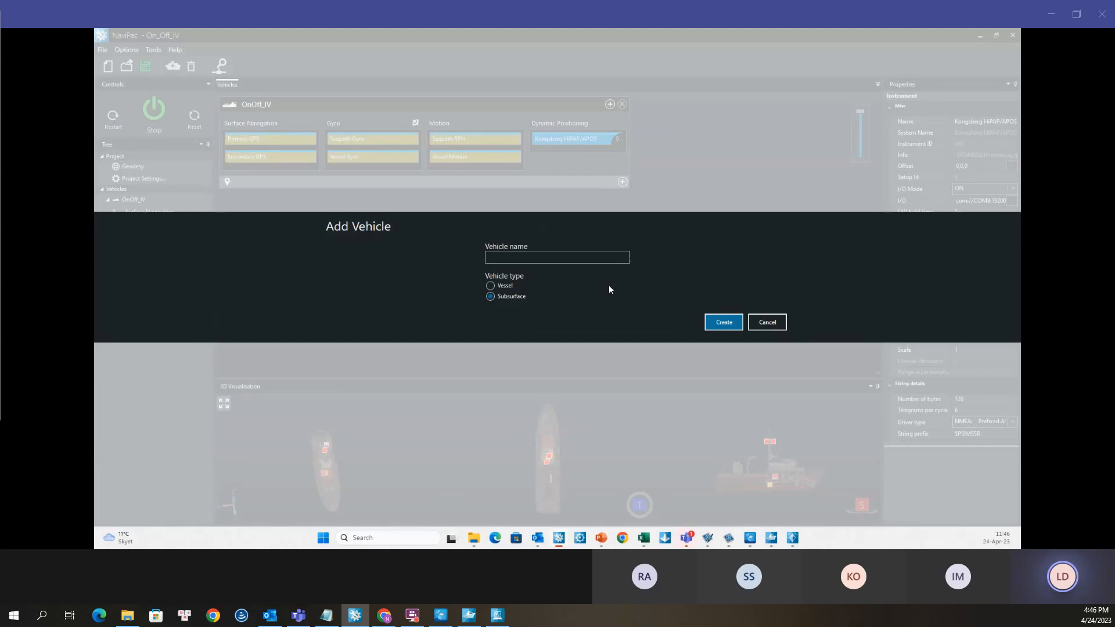
{"action": "left_click", "coordinate": [499, 256]}
{"action": "left_click", "coordinate": [734, 324]}
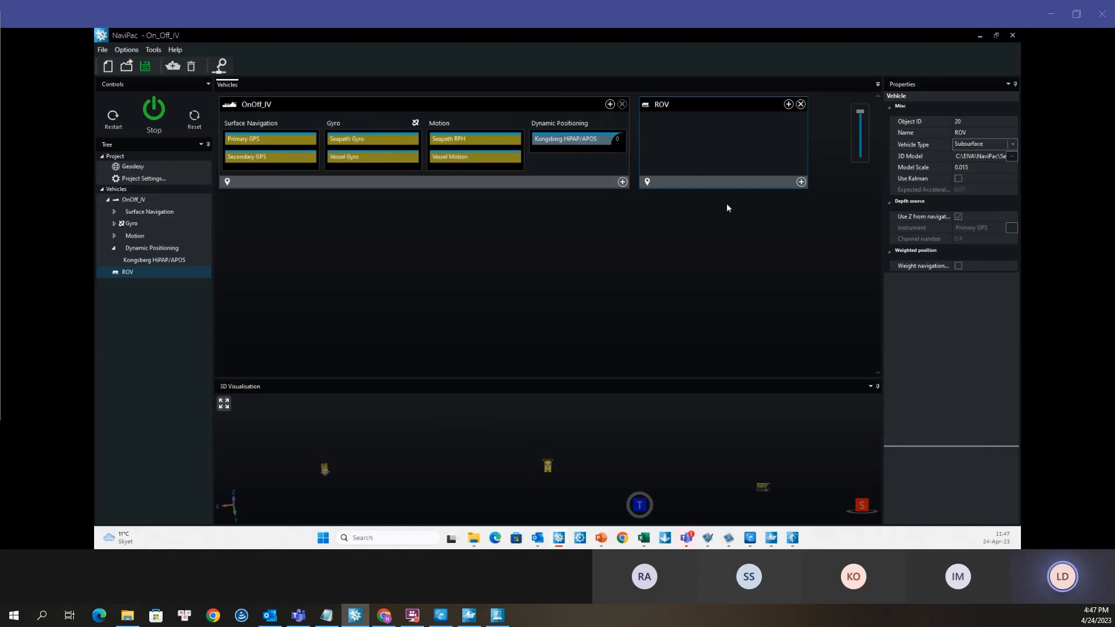
{"action": "left_click", "coordinate": [1012, 145]}
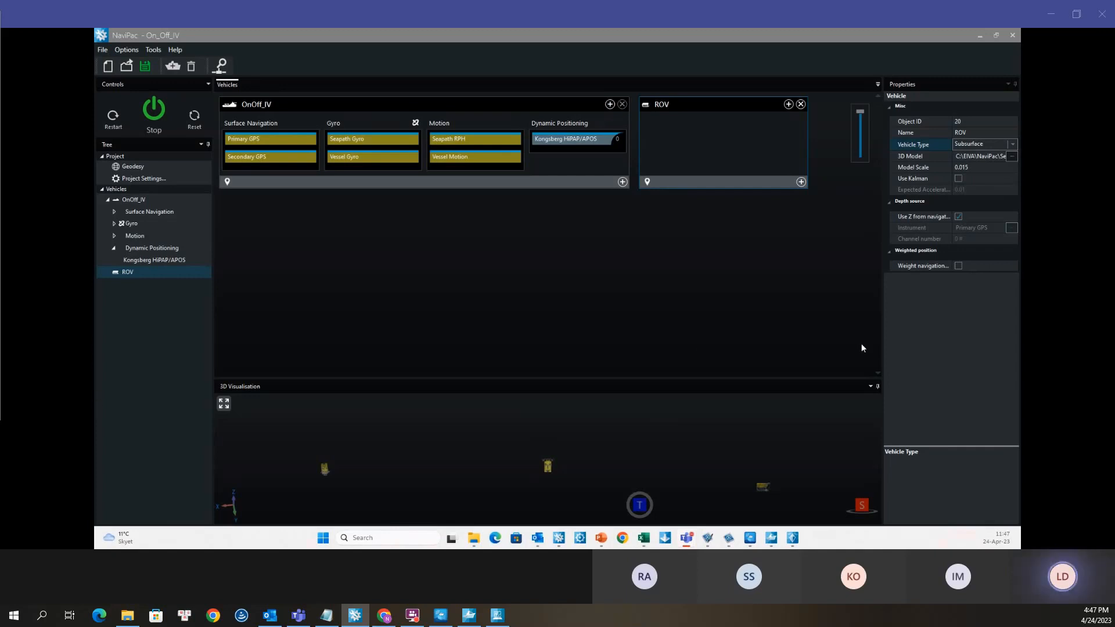
Step: Set the I/O Mode of the vessel's Kongsberg HiPAP/APOS instrument to Simulated
{"action": "left_click", "coordinate": [551, 140]}
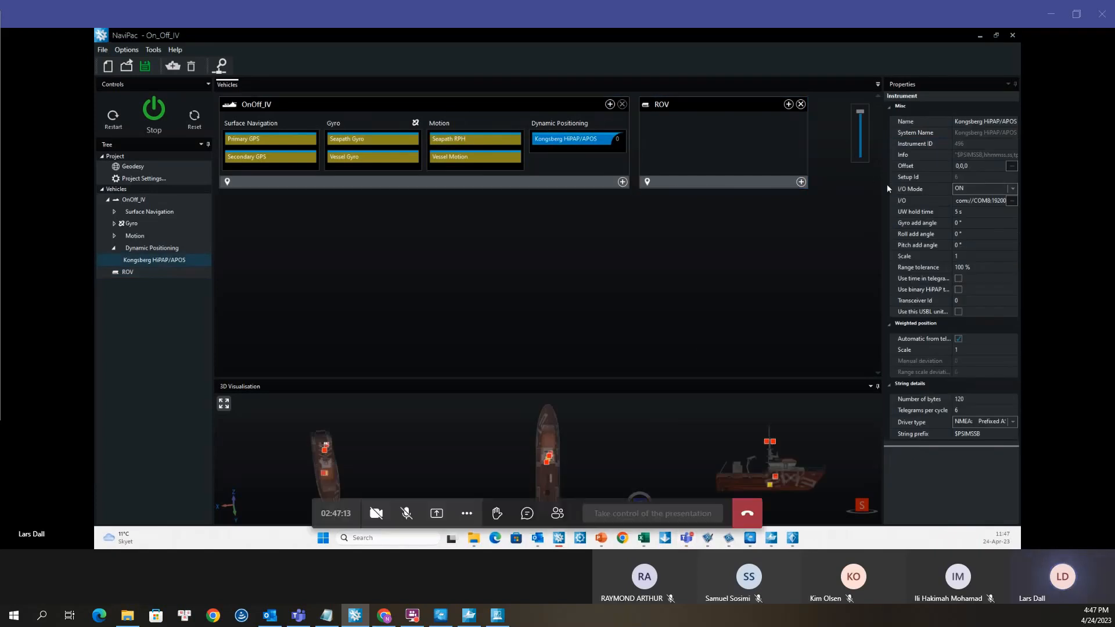
{"action": "left_click", "coordinate": [931, 191]}
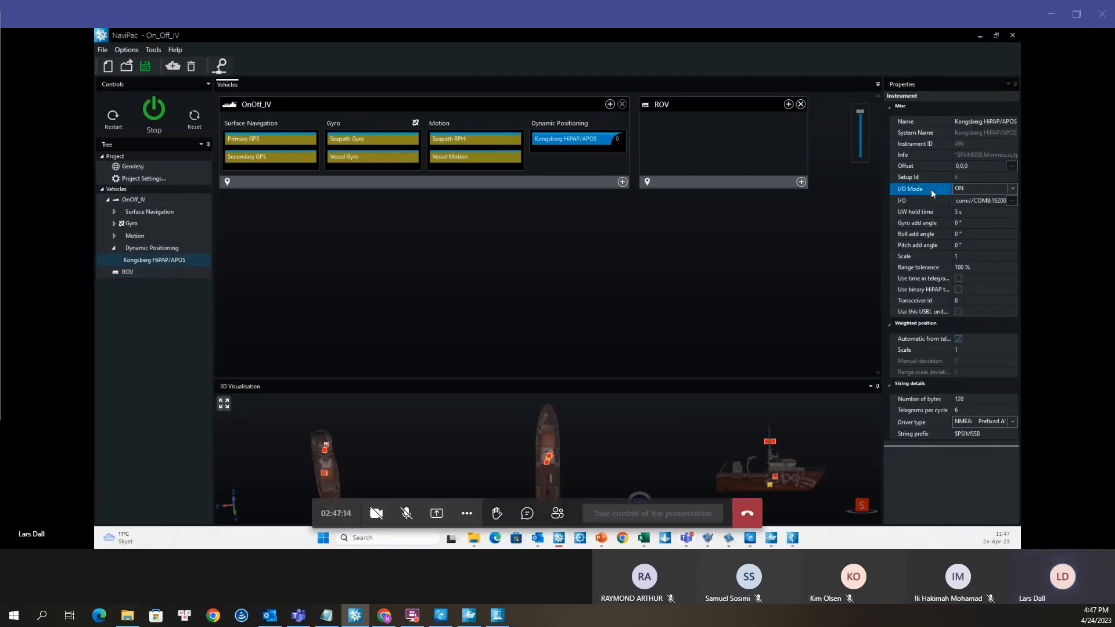
{"action": "left_click", "coordinate": [1002, 189]}
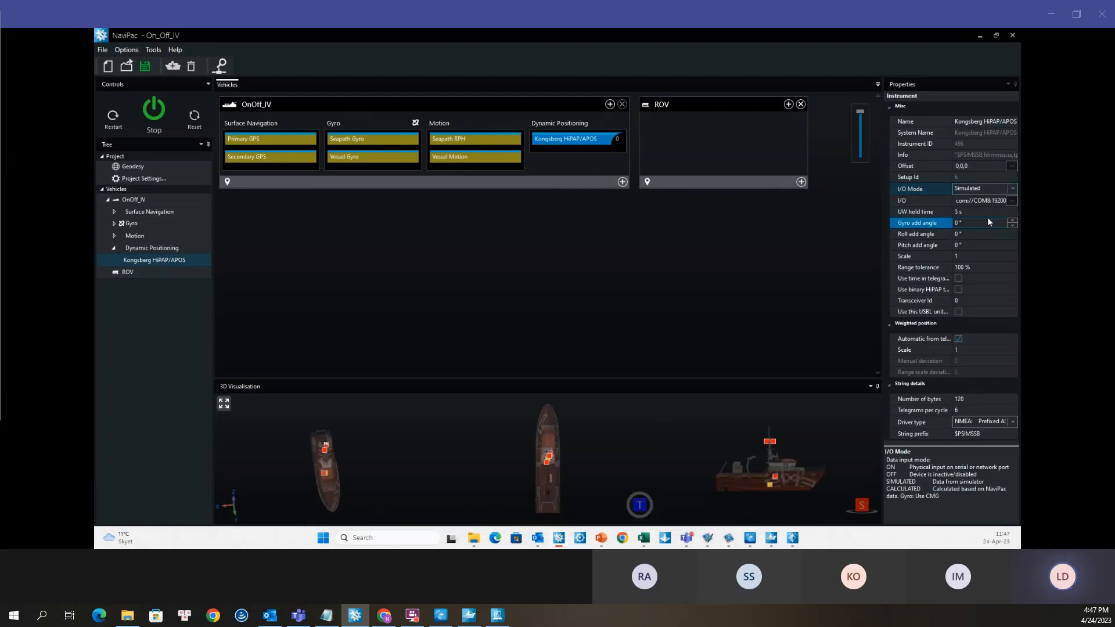
{"action": "left_click", "coordinate": [988, 221]}
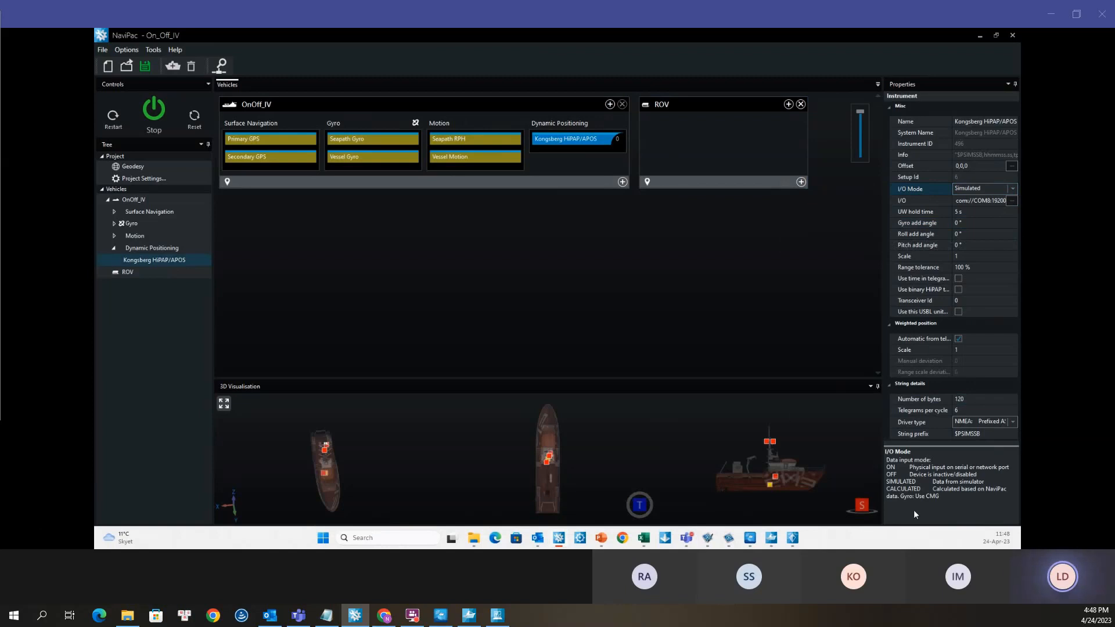
{"action": "mouse_move", "coordinate": [904, 435]}
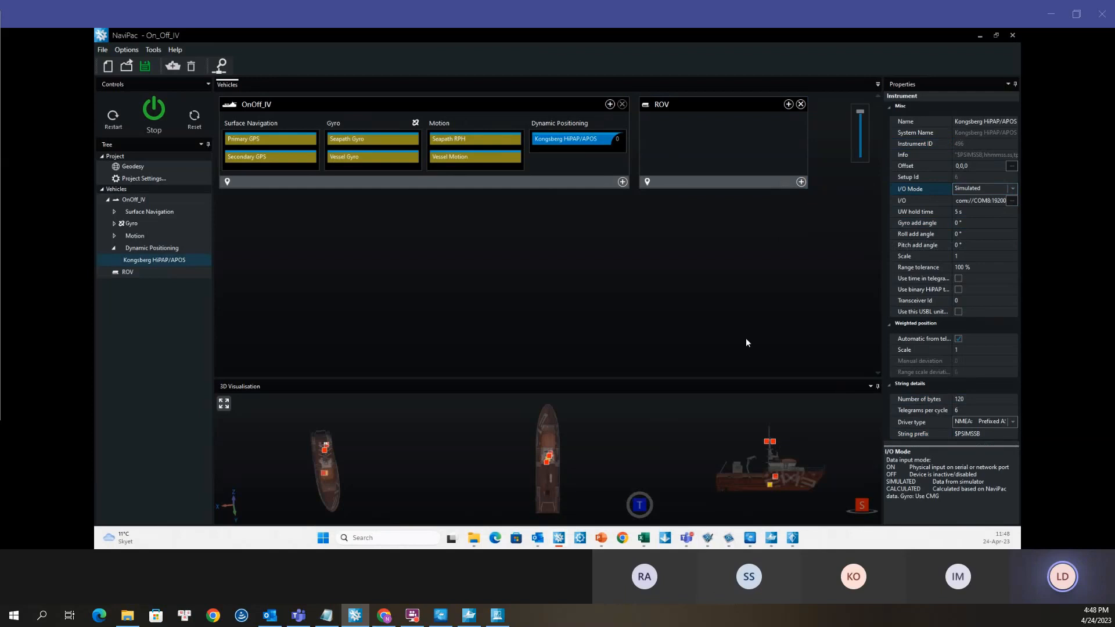
Step: Assign a transponder of the vessel's Kongsberg HiPAP/APOS instrument to the ROV vehicle and show its properties
{"action": "left_click", "coordinate": [618, 141]}
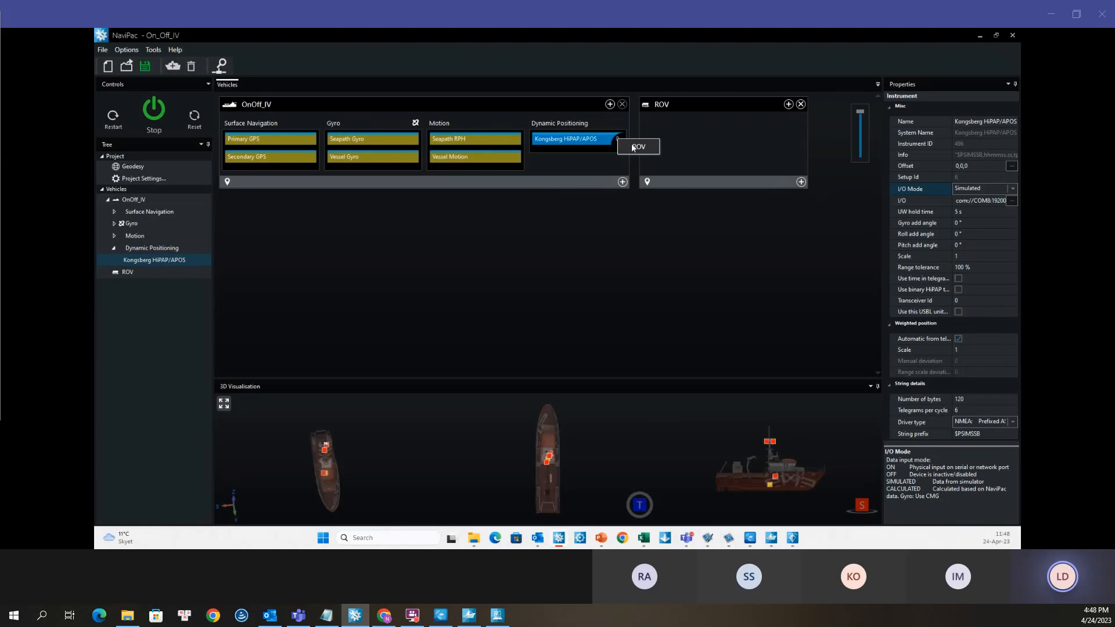
{"action": "left_click_drag", "start_coordinate": [632, 144], "coordinate": [632, 144]}
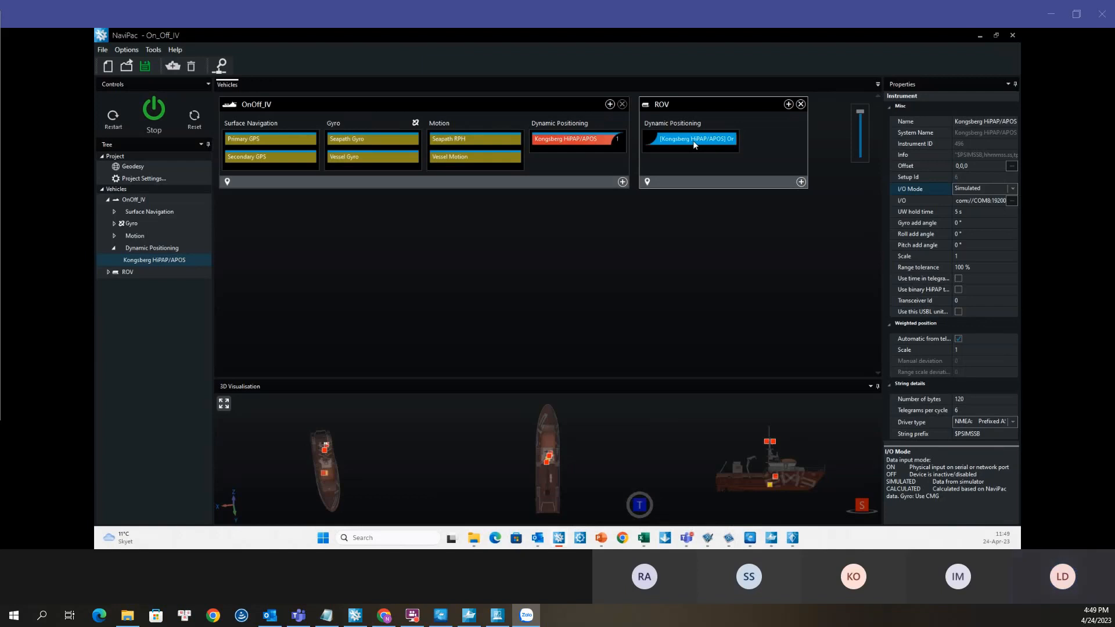
{"action": "left_click", "coordinate": [694, 142]}
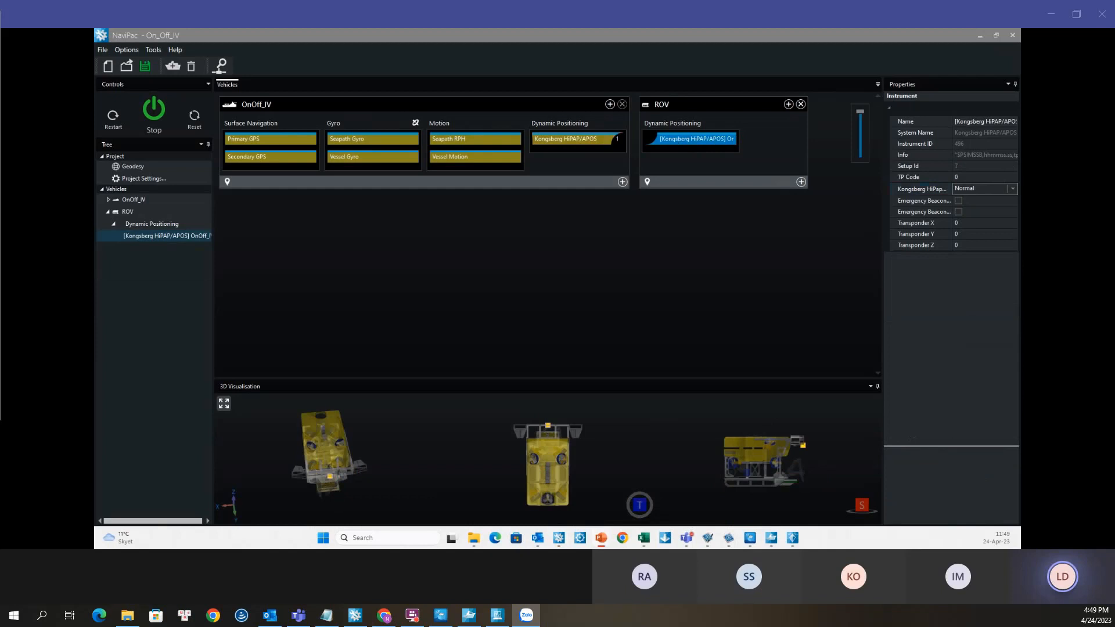
Step: Rename the ROV's Kongsberg HiPAP/APOS transponder instrument to Port
{"action": "key", "text": "alt+Tab"}
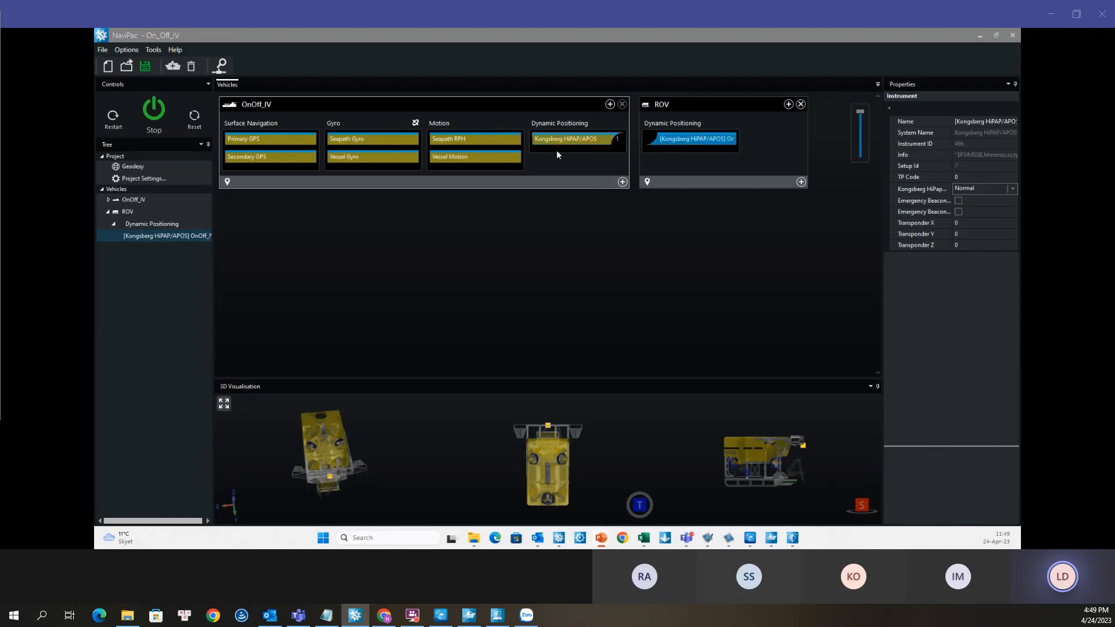
{"action": "left_click", "coordinate": [696, 142]}
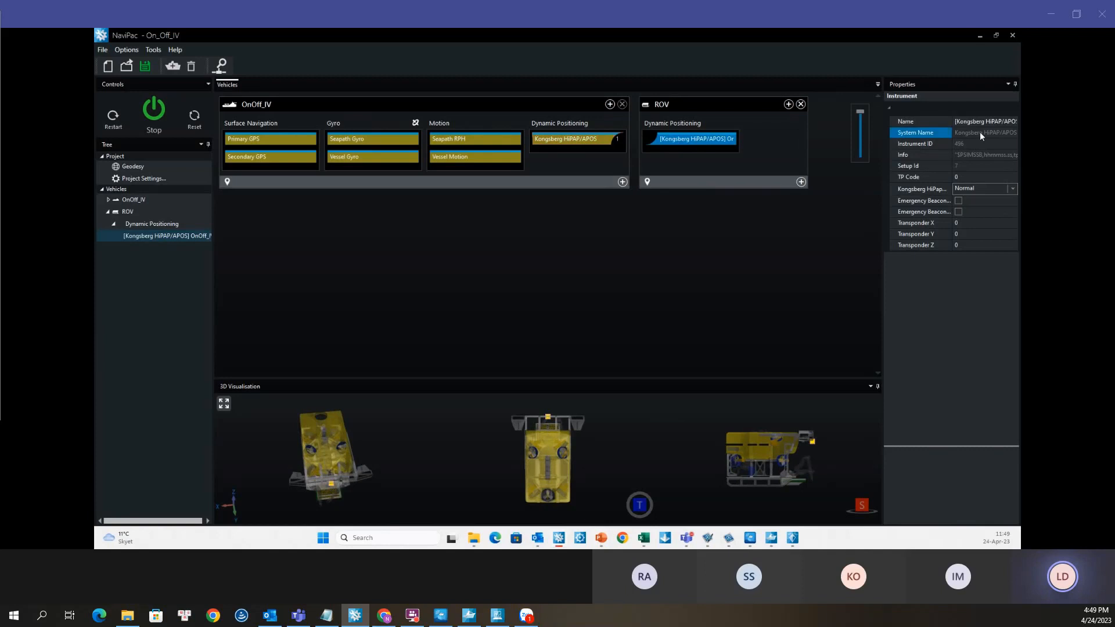
{"action": "left_click_drag", "start_coordinate": [1002, 122], "coordinate": [953, 121]}
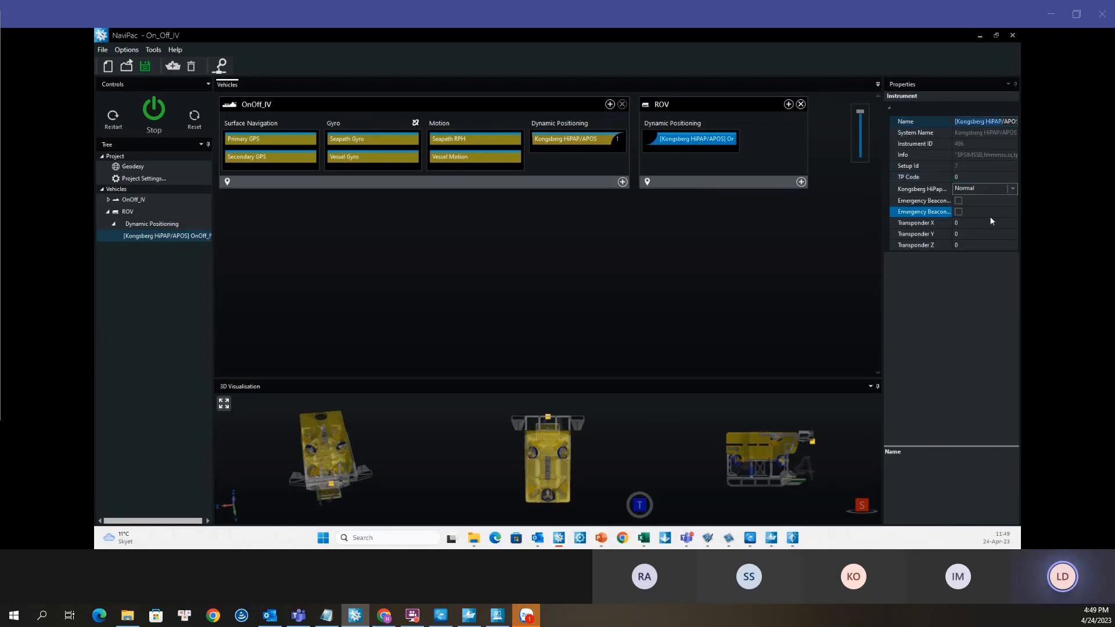
{"action": "key", "text": "Delete"}
{"action": "key", "text": "Delete"}
{"action": "key", "text": "Delete"}
{"action": "key", "text": "Delete"}
{"action": "key", "text": "Delete"}
{"action": "key", "text": "Delete"}
{"action": "key", "text": "Delete"}
{"action": "key", "text": "Delete"}
{"action": "key", "text": "Delete"}
{"action": "key", "text": "Delete"}
{"action": "key", "text": "Delete"}
{"action": "key", "text": "Delete"}
{"action": "key", "text": "Delete"}
{"action": "key", "text": "Delete"}
{"action": "key", "text": "Delete"}
{"action": "key", "text": "Delete"}
{"action": "type", "text": "Port"}
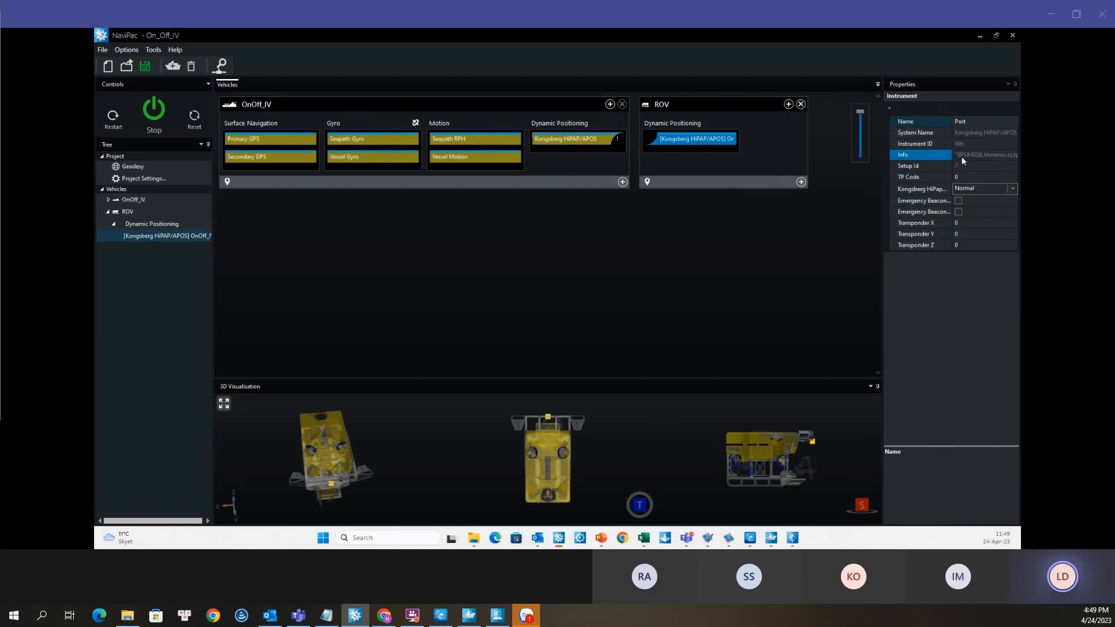
Step: Set the Port transponder's TP Code to 1 and check the Kongsberg HiPap Mode options, keeping Normal
{"action": "left_click", "coordinate": [969, 177]}
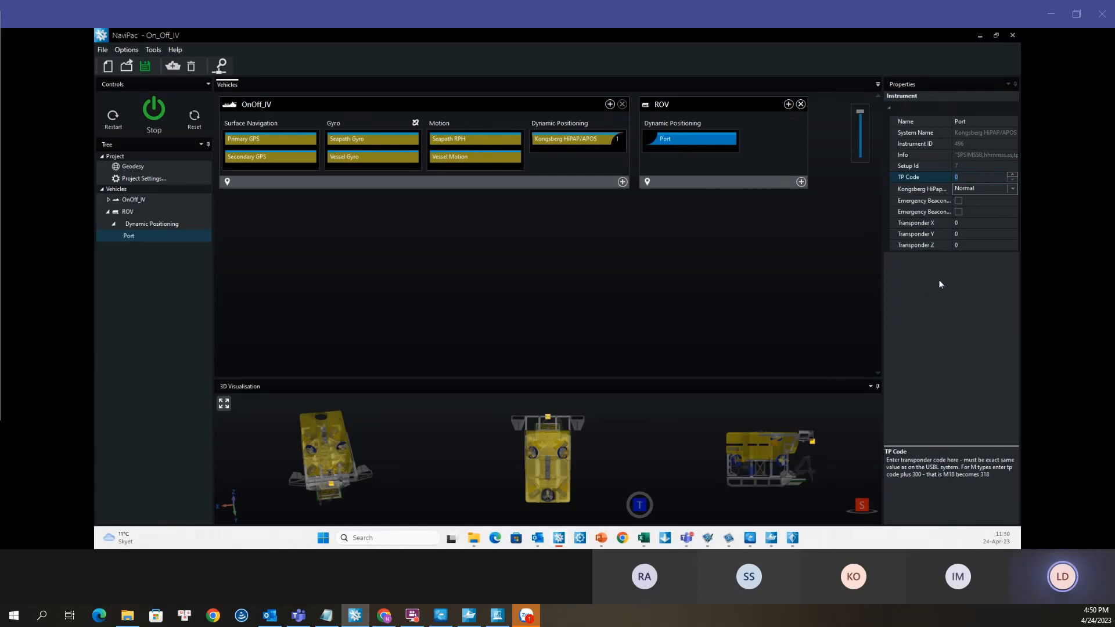
{"action": "left_click", "coordinate": [962, 178]}
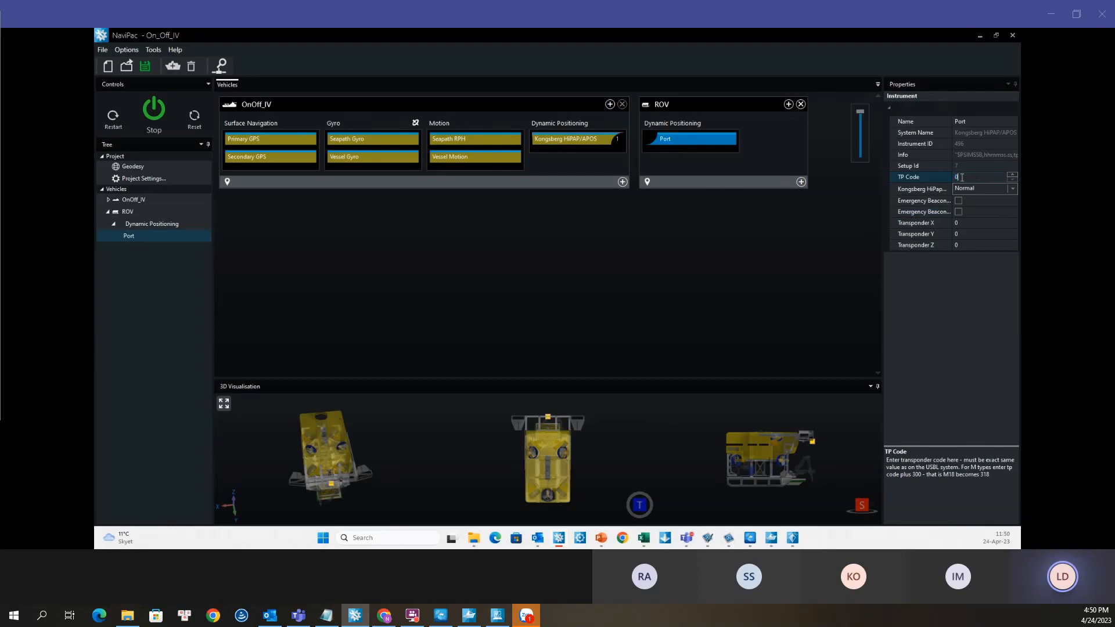
{"action": "left_click", "coordinate": [956, 348]}
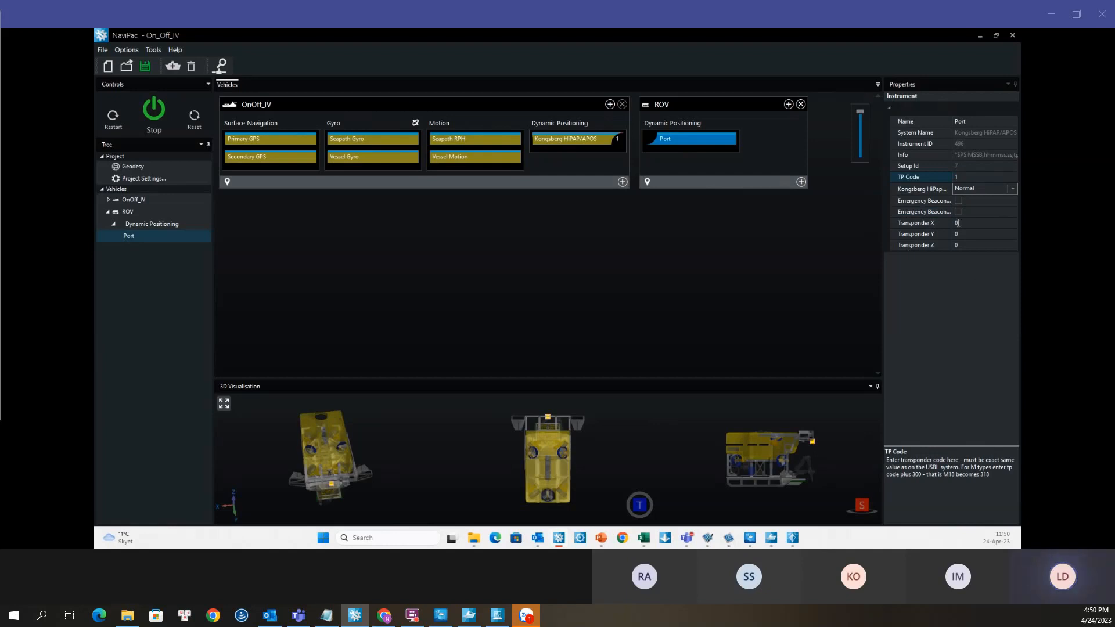
{"action": "left_click", "coordinate": [914, 191]}
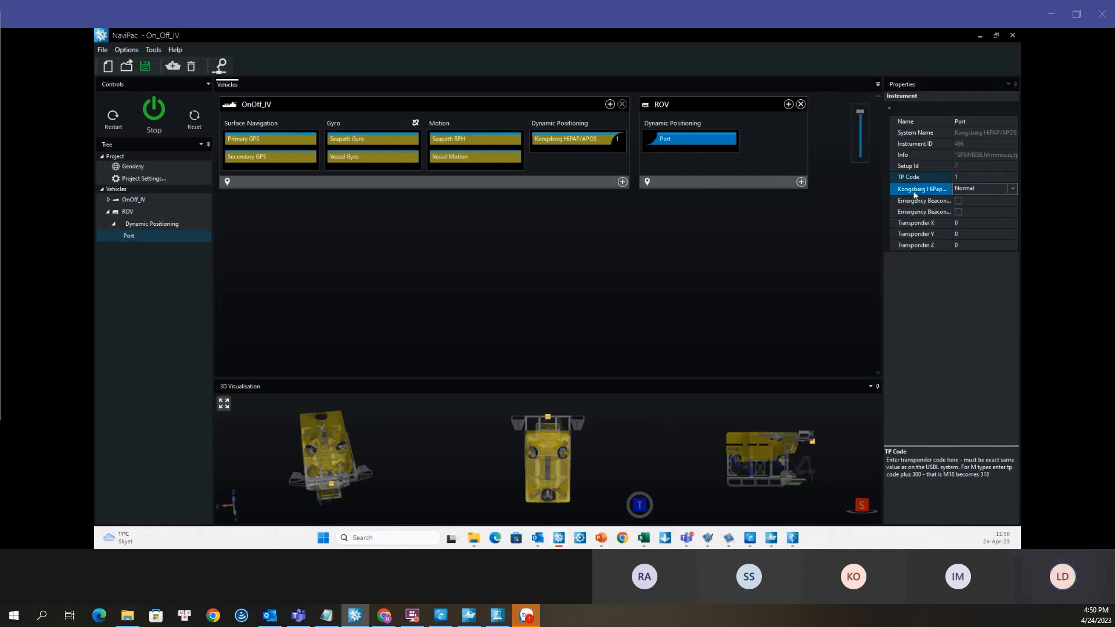
{"action": "left_click", "coordinate": [1013, 190]}
{"action": "left_click", "coordinate": [1013, 189]}
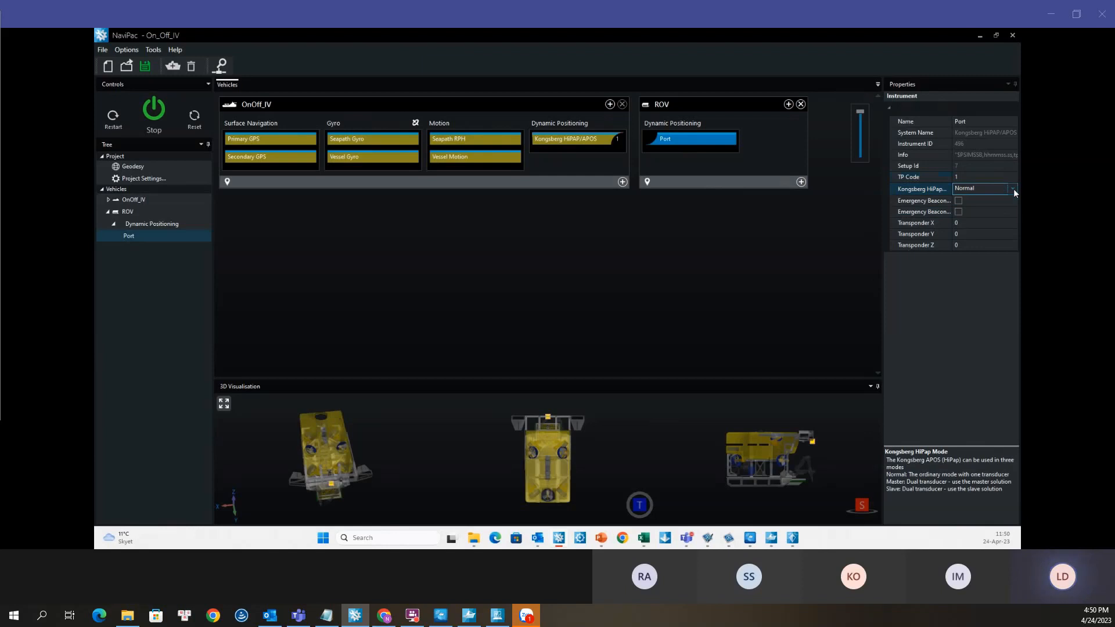
{"action": "left_click", "coordinate": [963, 221]}
Step: Set the Port transponder's Transponder X offset to -1, leaving Transponder Y and Z at 0
{"action": "mouse_move", "coordinate": [933, 230]}
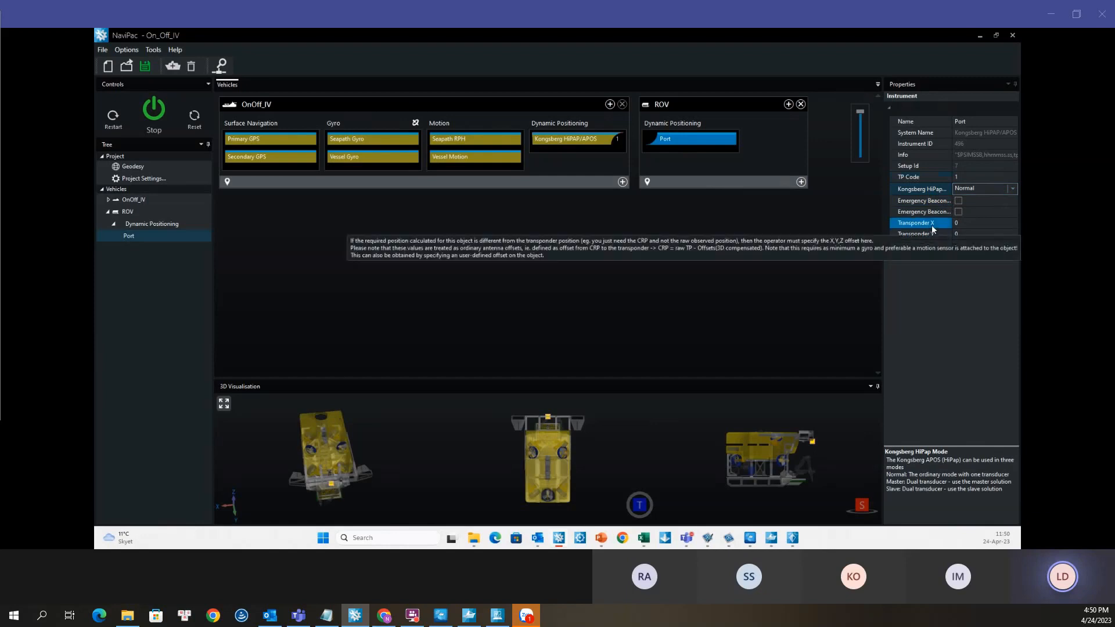
{"action": "left_click", "coordinate": [982, 226]}
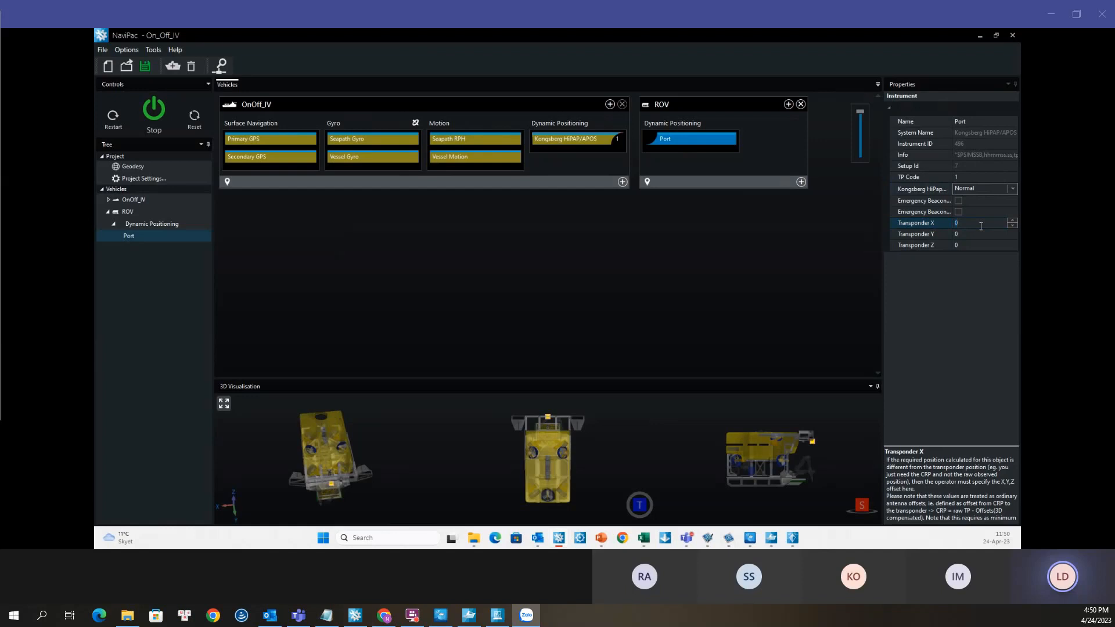
{"action": "type", "text": "-1"}
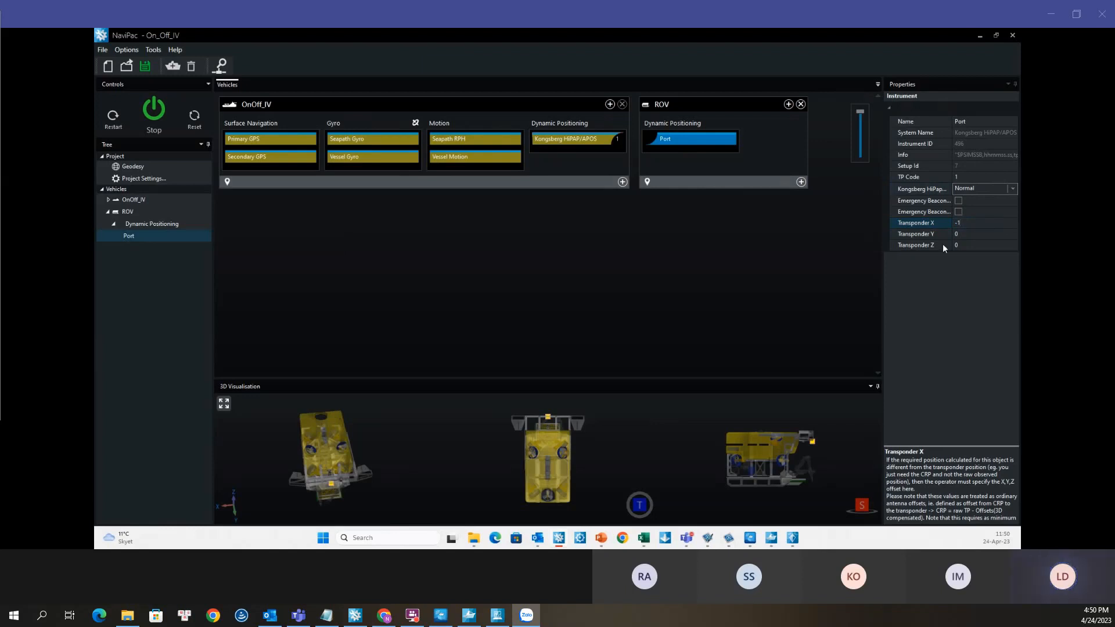
{"action": "left_click", "coordinate": [970, 234]}
{"action": "left_click", "coordinate": [970, 245]}
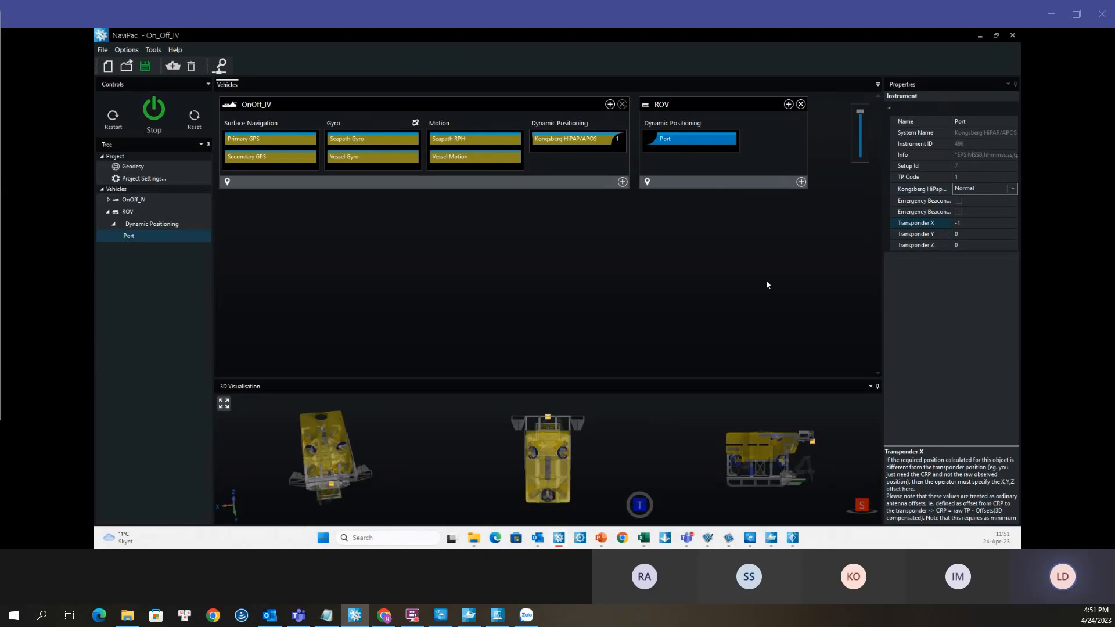
Step: Switch to PowerPoint to review the "NaviPac Configuration, ROV" slide, and bring up slide 11 of Virtual OnOff_2023.pptx
{"action": "left_click_drag", "start_coordinate": [1020, 104], "coordinate": [724, 82]}
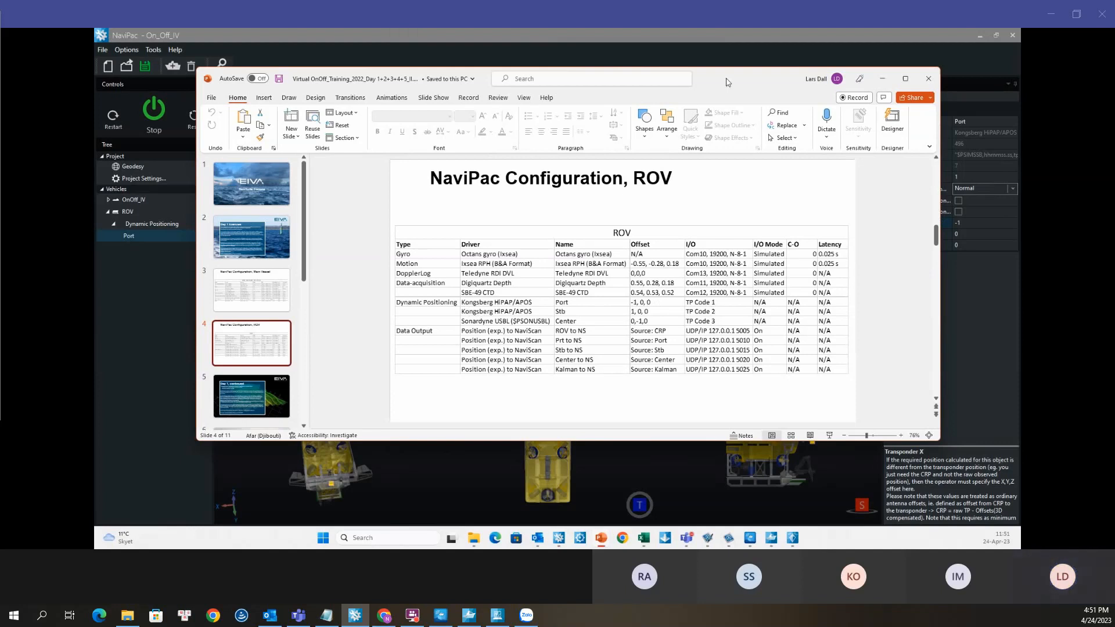
{"action": "left_click_drag", "start_coordinate": [727, 81], "coordinate": [1020, 121]}
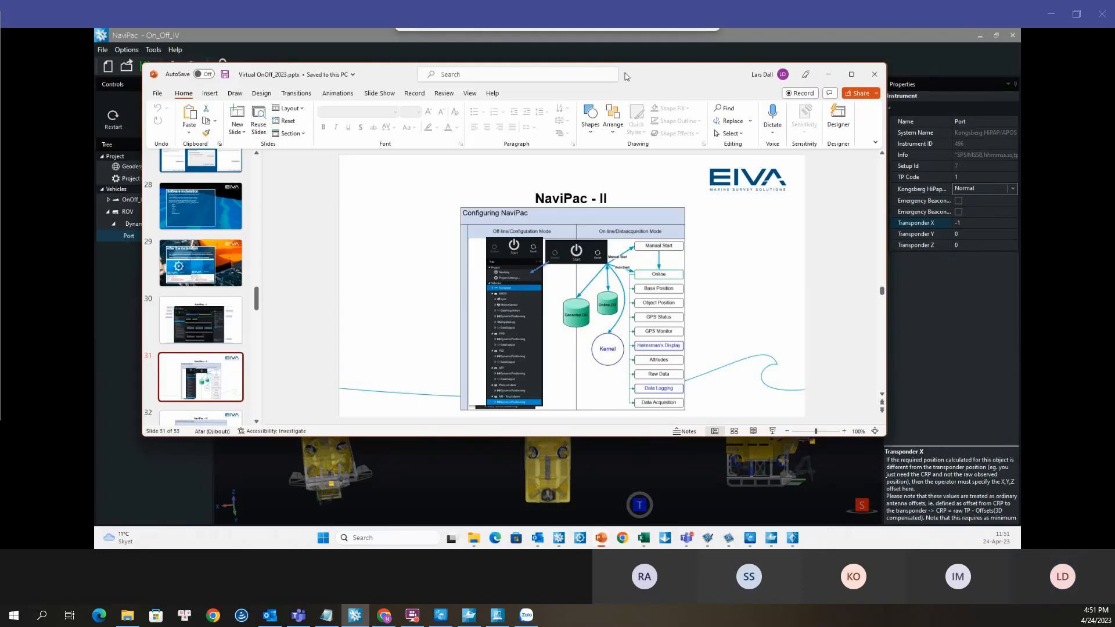
{"action": "left_click_drag", "start_coordinate": [623, 76], "coordinate": [717, 96]}
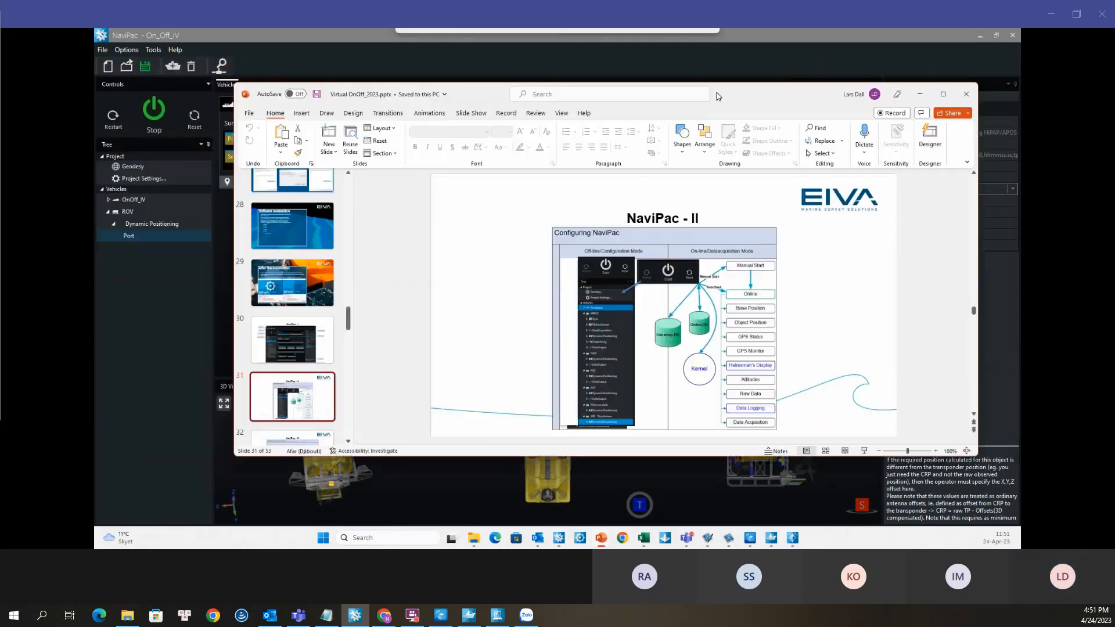
{"action": "left_click_drag", "start_coordinate": [349, 323], "coordinate": [349, 231]}
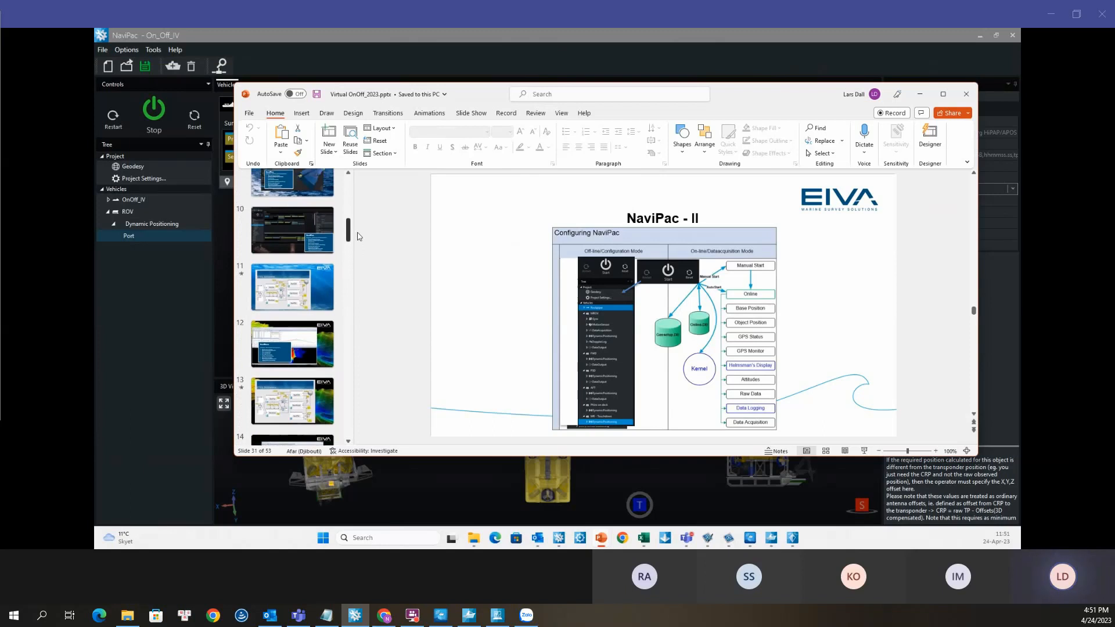
{"action": "left_click", "coordinate": [284, 290]}
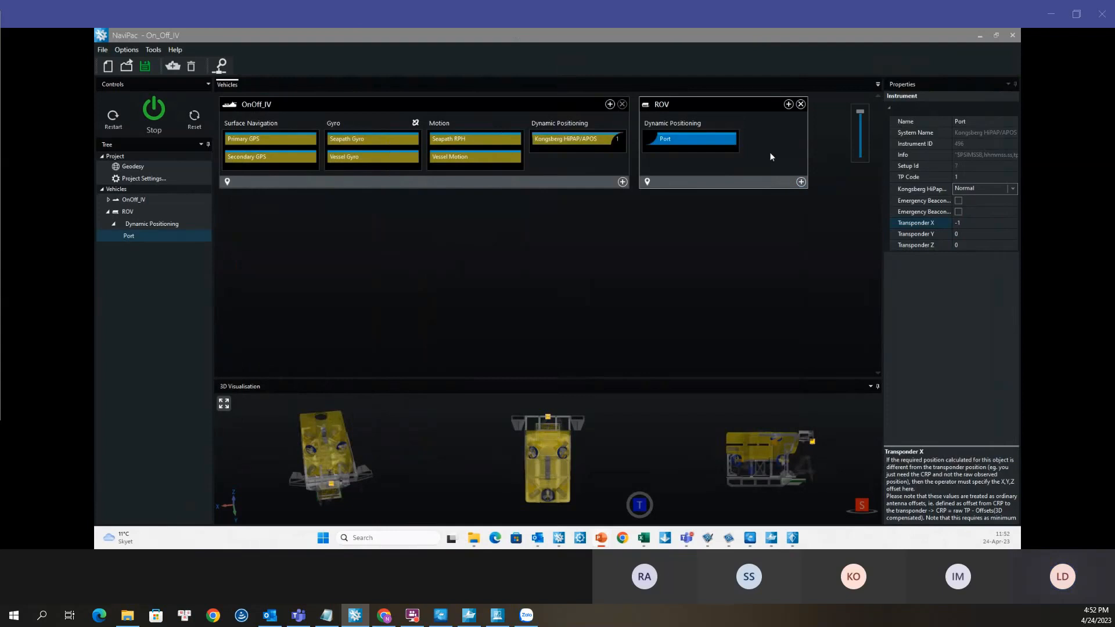
Step: Add a Position (Exp.) to NaviScan data output instrument to the ROV vehicle
{"action": "right_click", "coordinate": [765, 138]}
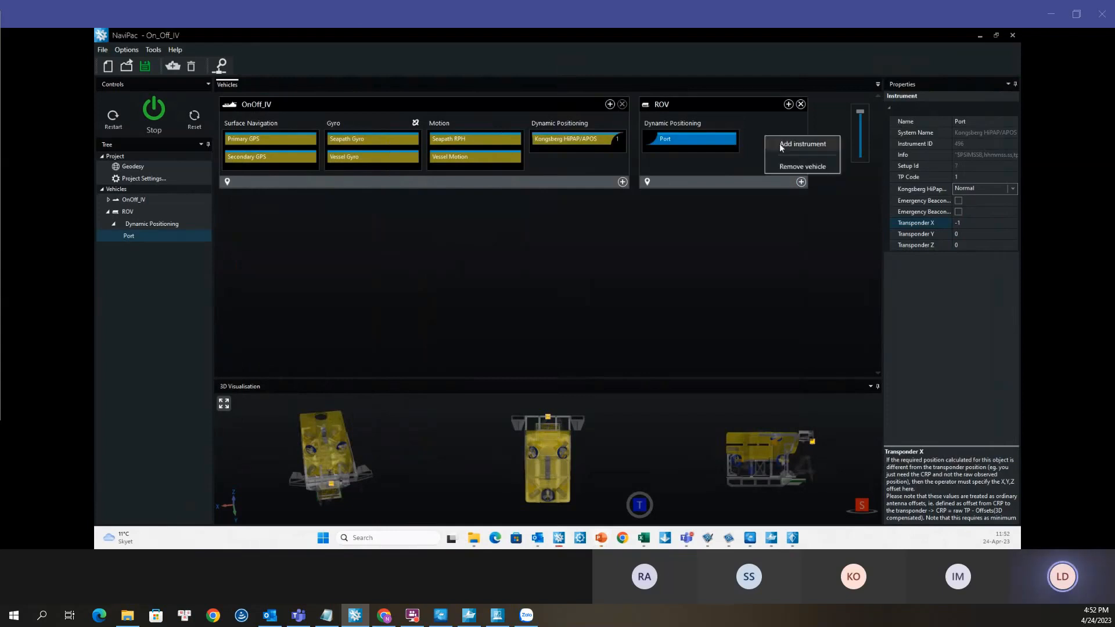
{"action": "left_click", "coordinate": [781, 148]}
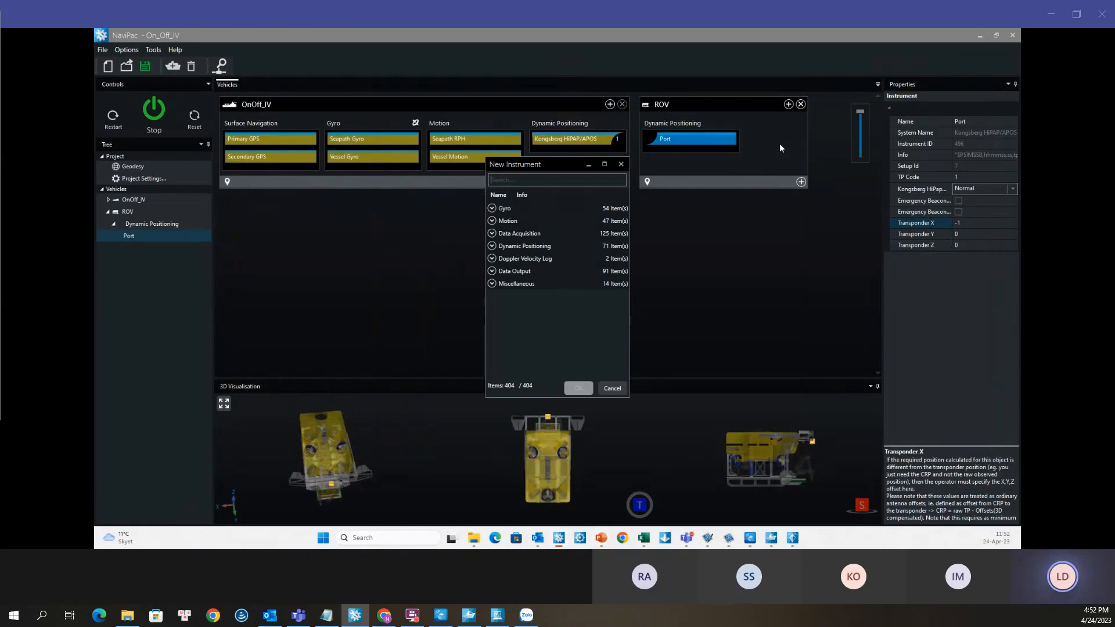
{"action": "left_click_drag", "start_coordinate": [567, 155], "coordinate": [451, 130]}
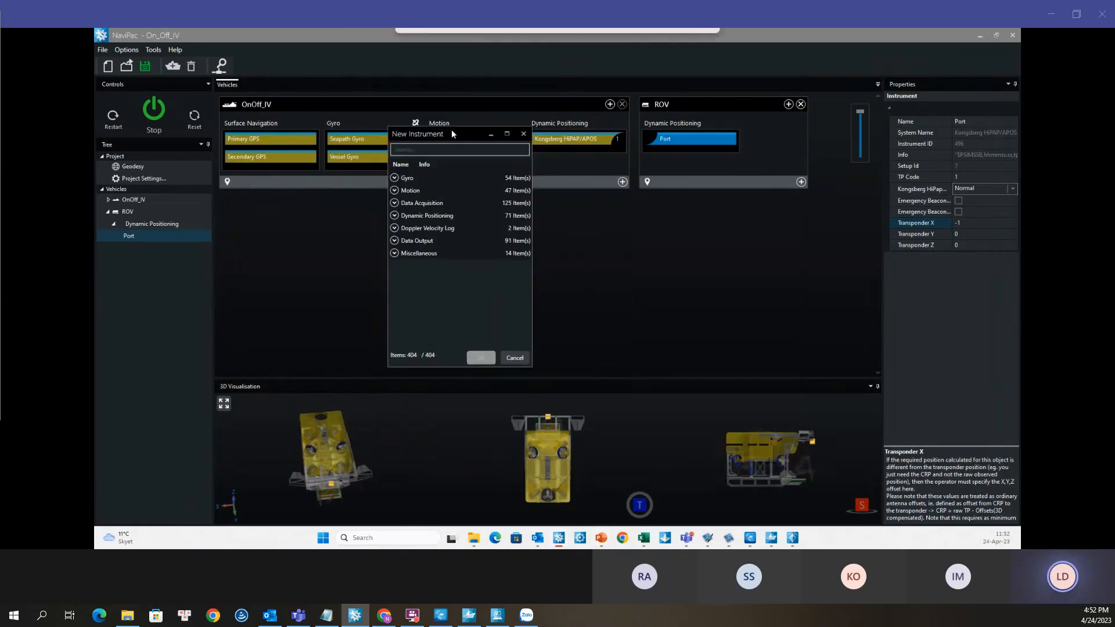
{"action": "left_click", "coordinate": [395, 241]}
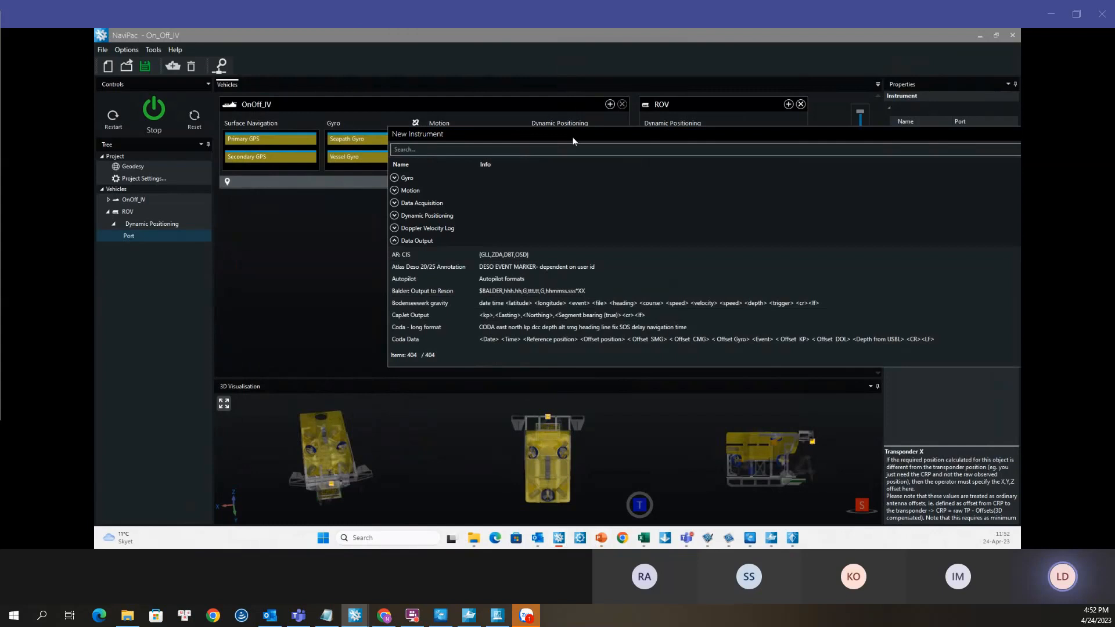
{"action": "left_click_drag", "start_coordinate": [578, 134], "coordinate": [377, 66]}
{"action": "scroll", "coordinate": [418, 160], "scroll_direction": "down", "scroll_amount": 5}
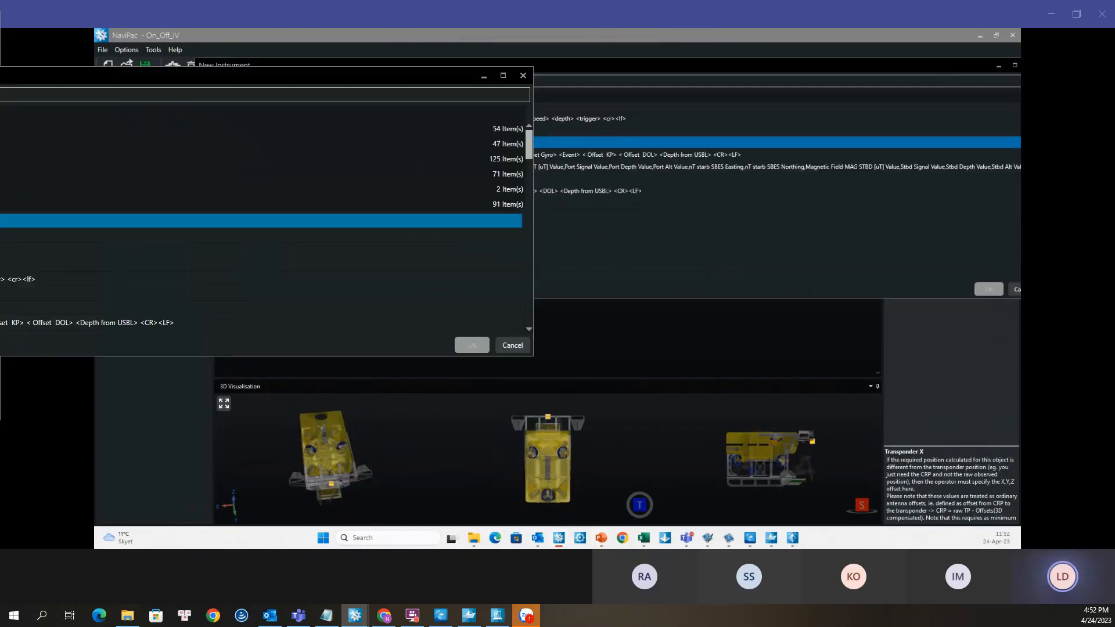
{"action": "scroll", "coordinate": [777, 163], "scroll_direction": "down", "scroll_amount": 10}
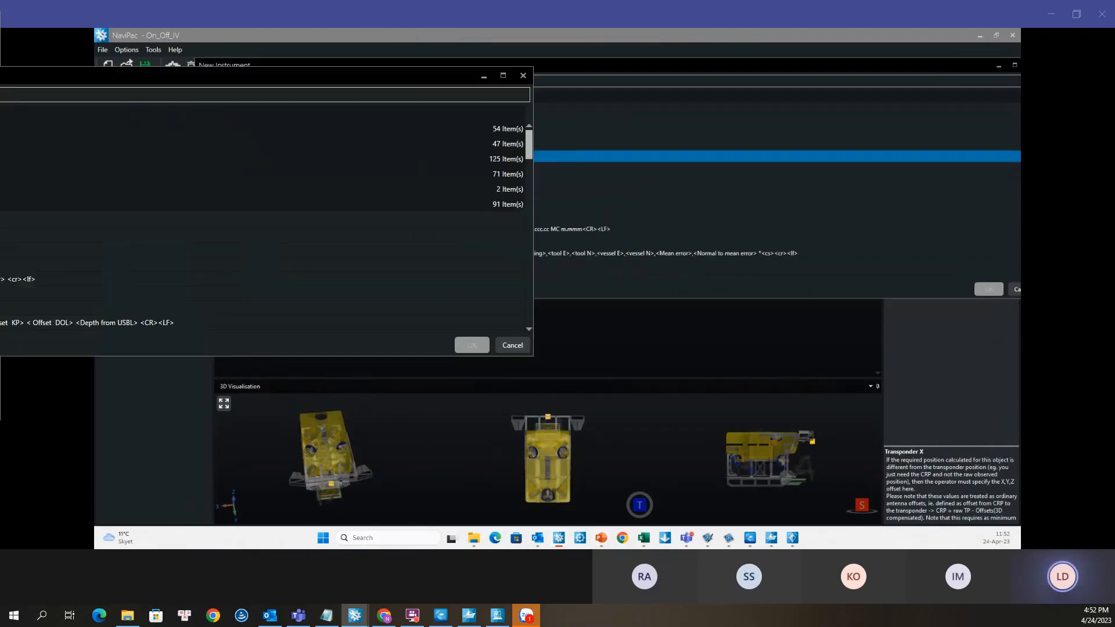
{"action": "left_click_drag", "start_coordinate": [383, 76], "coordinate": [0, 38]}
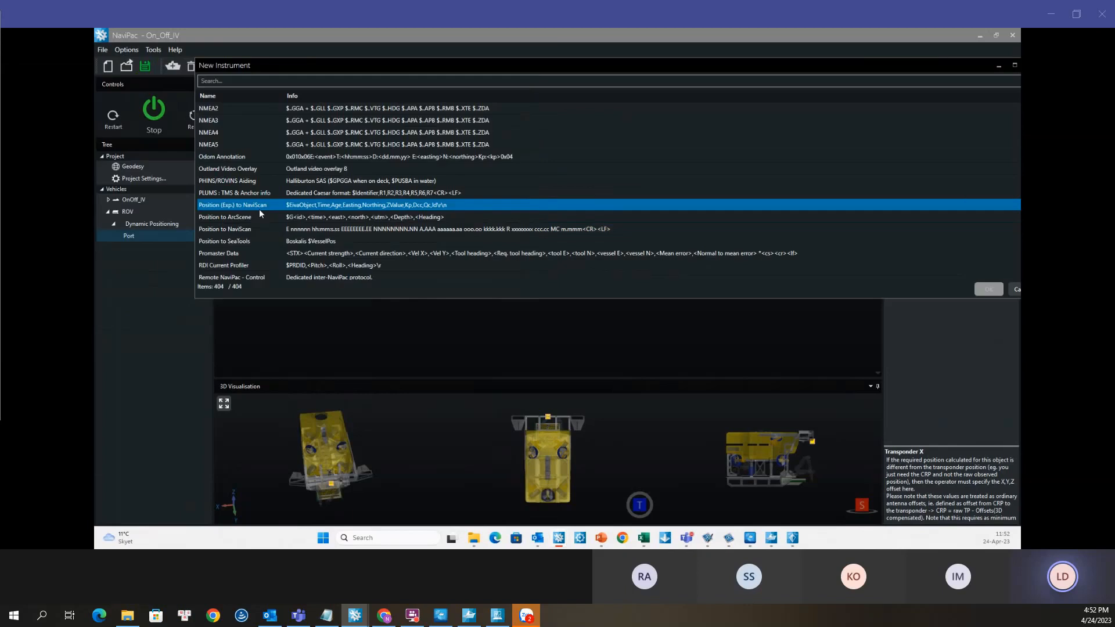
{"action": "left_click_drag", "start_coordinate": [0, 38], "coordinate": [0, 55]}
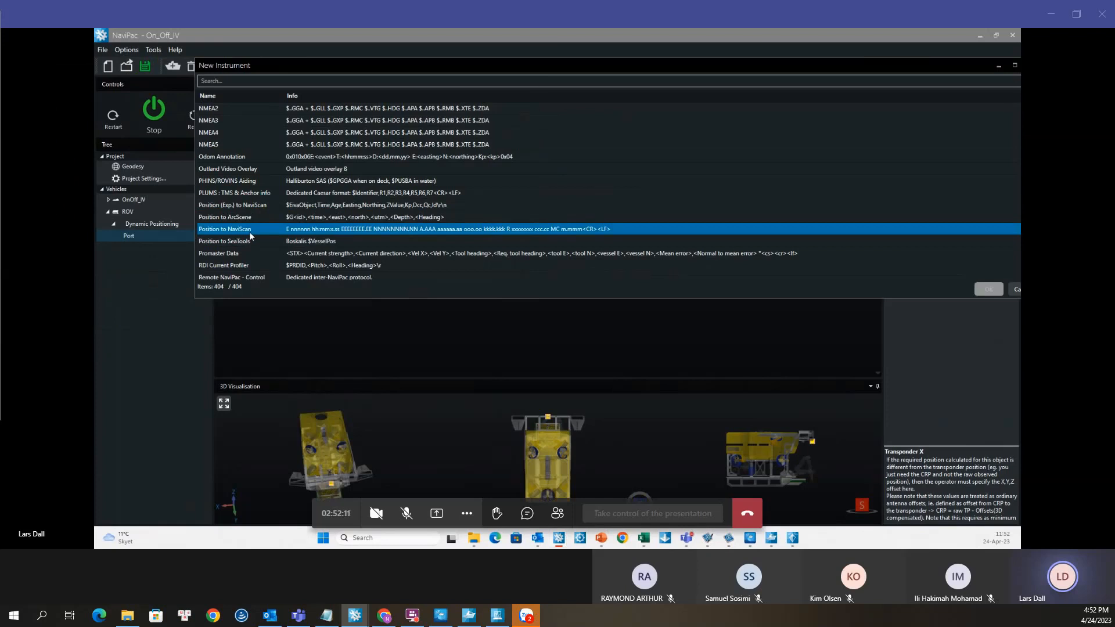
{"action": "left_click", "coordinate": [253, 207]}
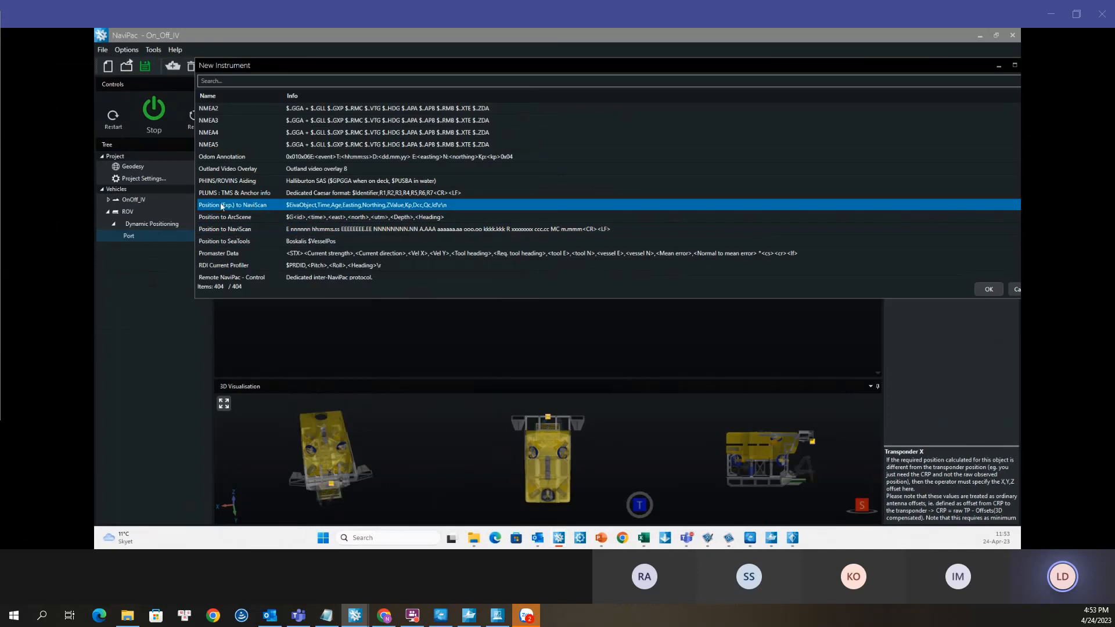
{"action": "left_click", "coordinate": [990, 288]}
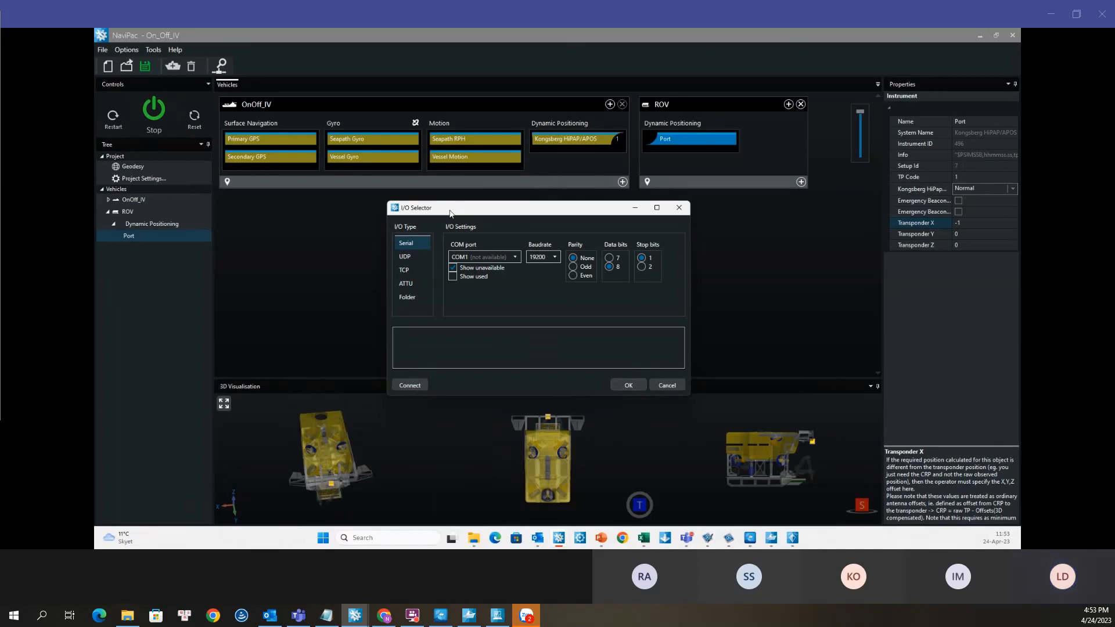
Step: Set the new output's I/O to UDP at 127.0.0.1, port 5005, checking the ROV configuration slide in PowerPoint before confirming
{"action": "left_click_drag", "start_coordinate": [450, 212], "coordinate": [460, 209]}
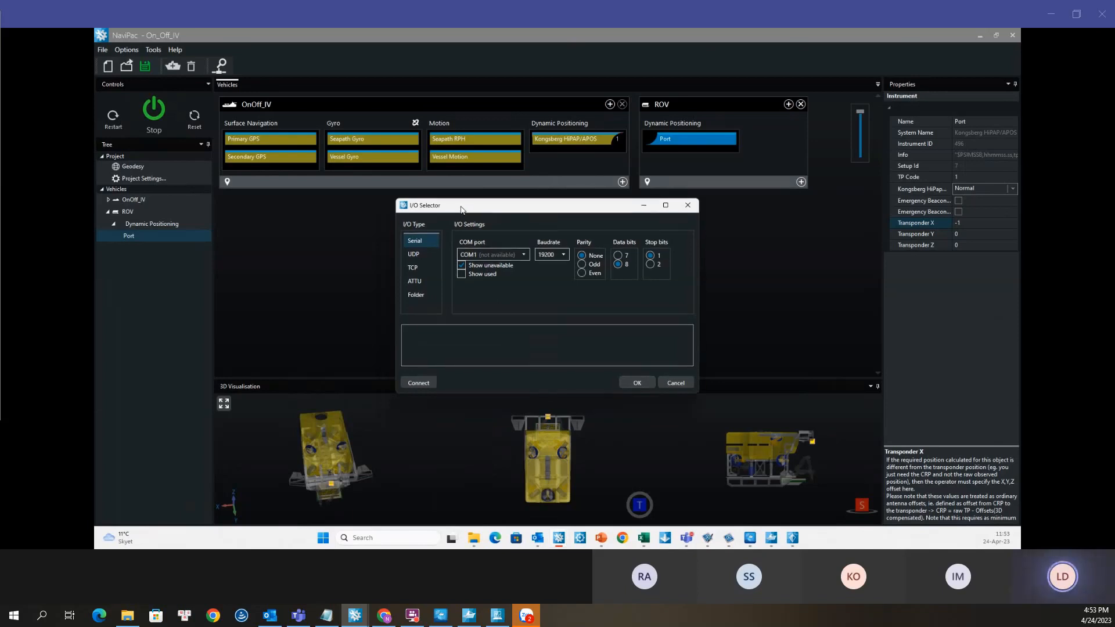
{"action": "left_click", "coordinate": [423, 256]}
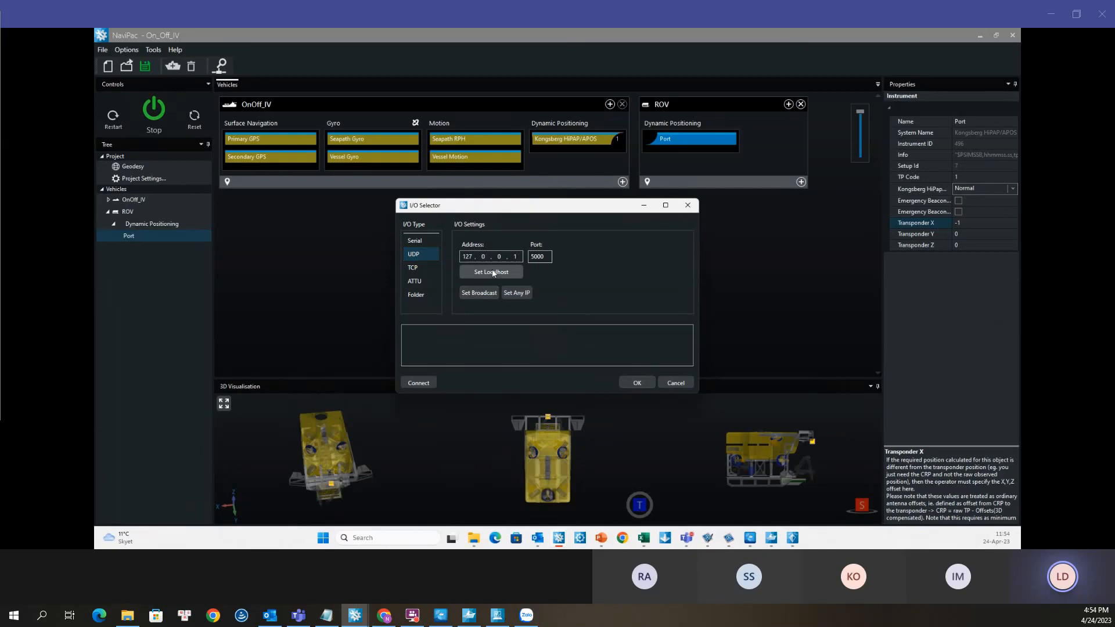
{"action": "double_click", "coordinate": [539, 256]}
{"action": "type", "text": "5005"}
{"action": "left_click", "coordinate": [532, 259]}
{"action": "key", "text": "alt+Tab"}
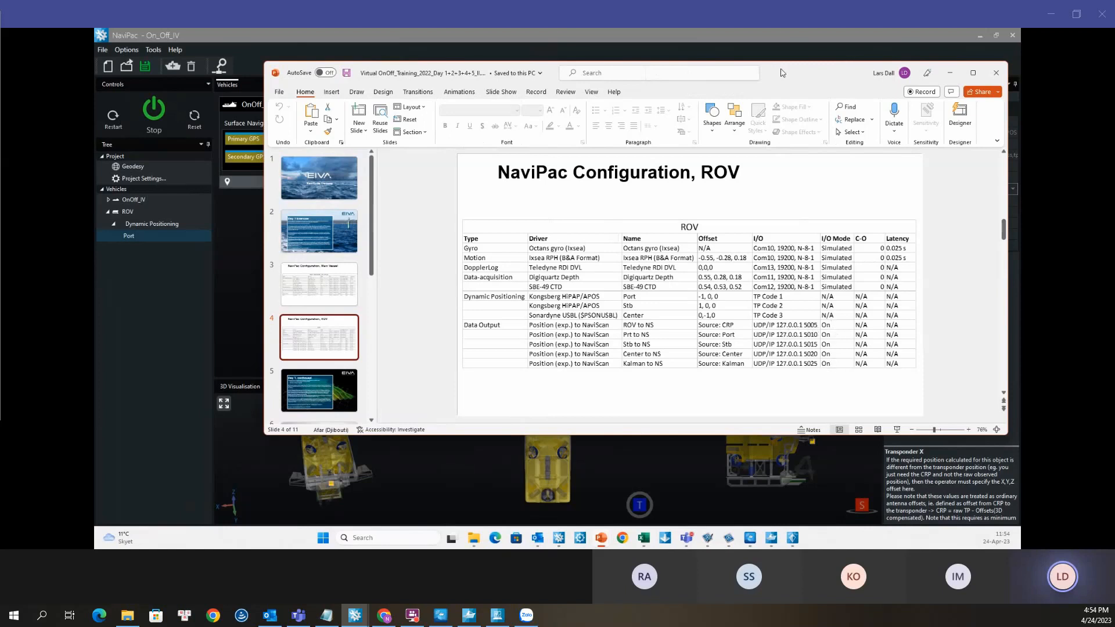
{"action": "key", "text": "alt+Tab"}
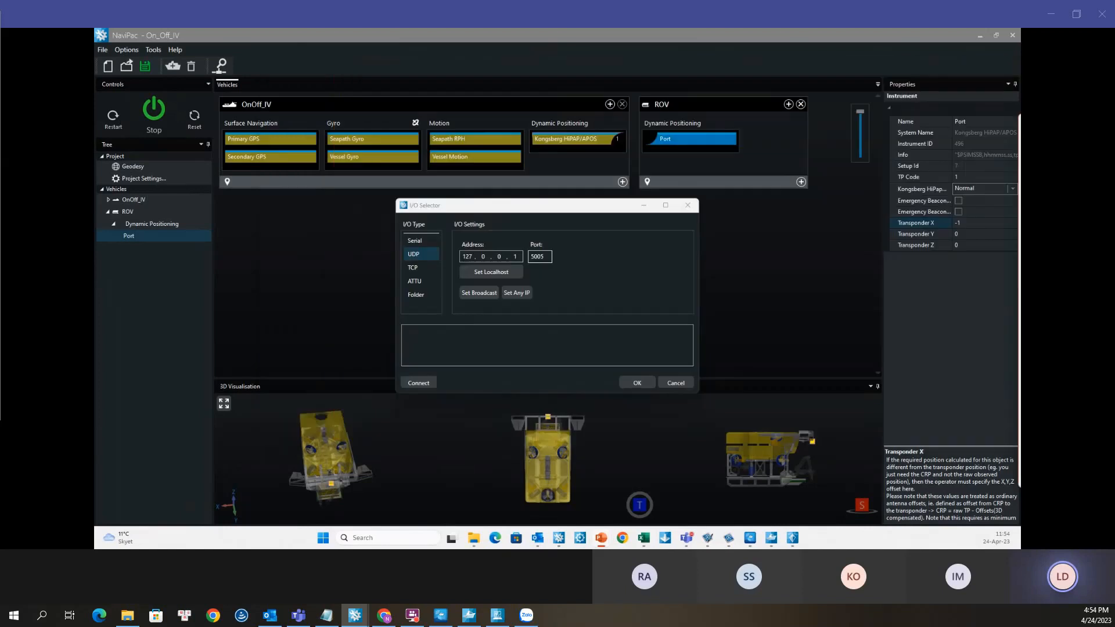
{"action": "left_click", "coordinate": [636, 382]}
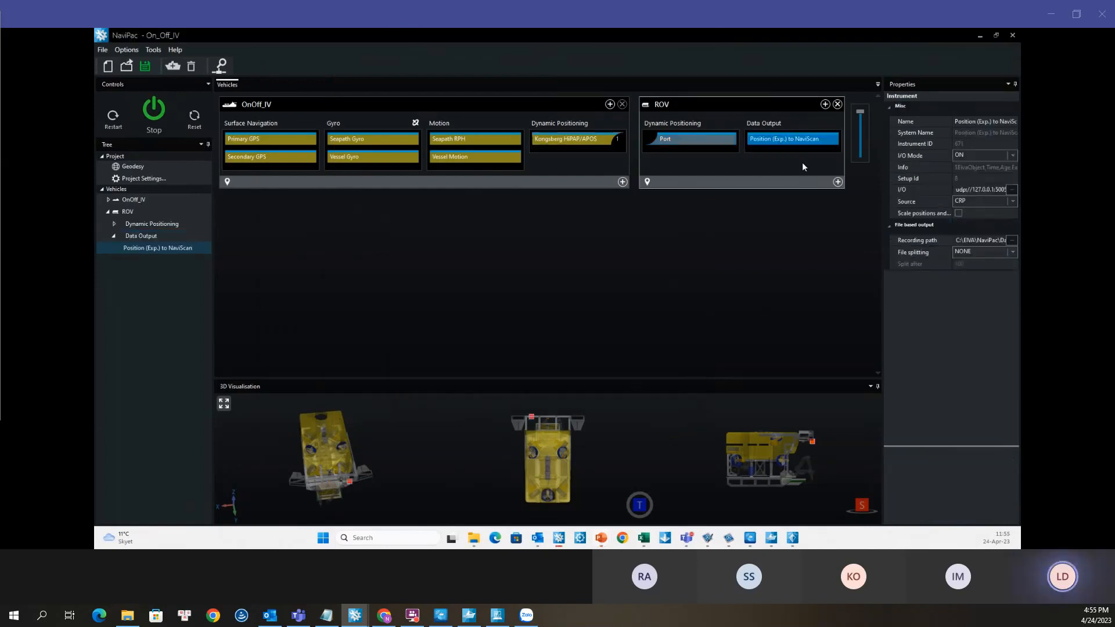
Step: Rename the ROV's Position (Exp.) to NaviScan output to ROV to NS
{"action": "left_click", "coordinate": [992, 203]}
{"action": "left_click", "coordinate": [988, 159]}
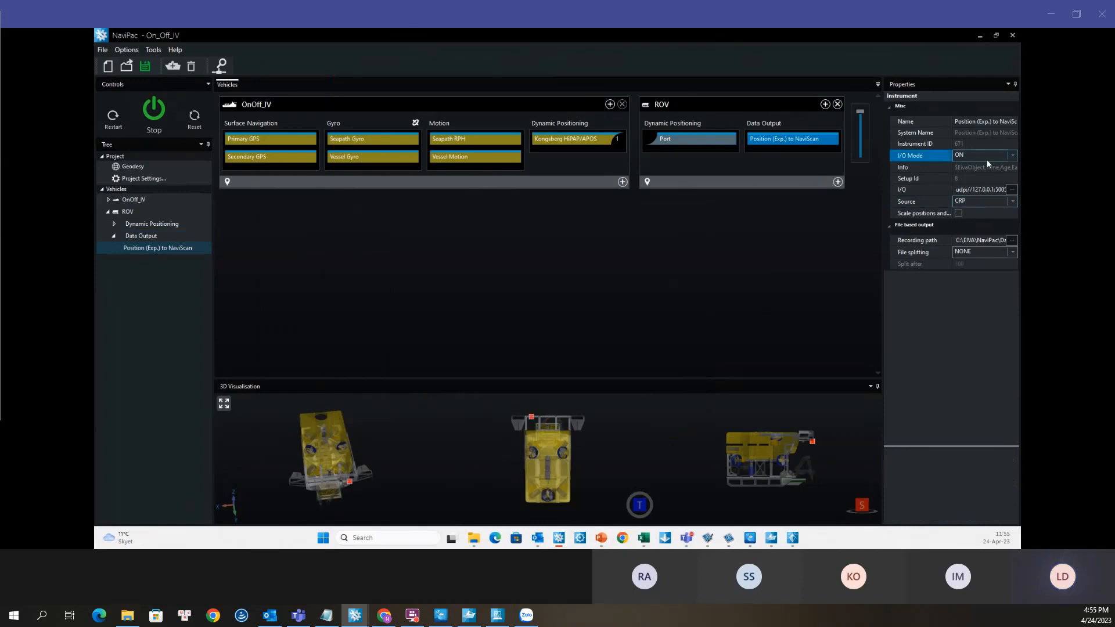
{"action": "left_click", "coordinate": [983, 130]}
{"action": "left_click", "coordinate": [988, 122]}
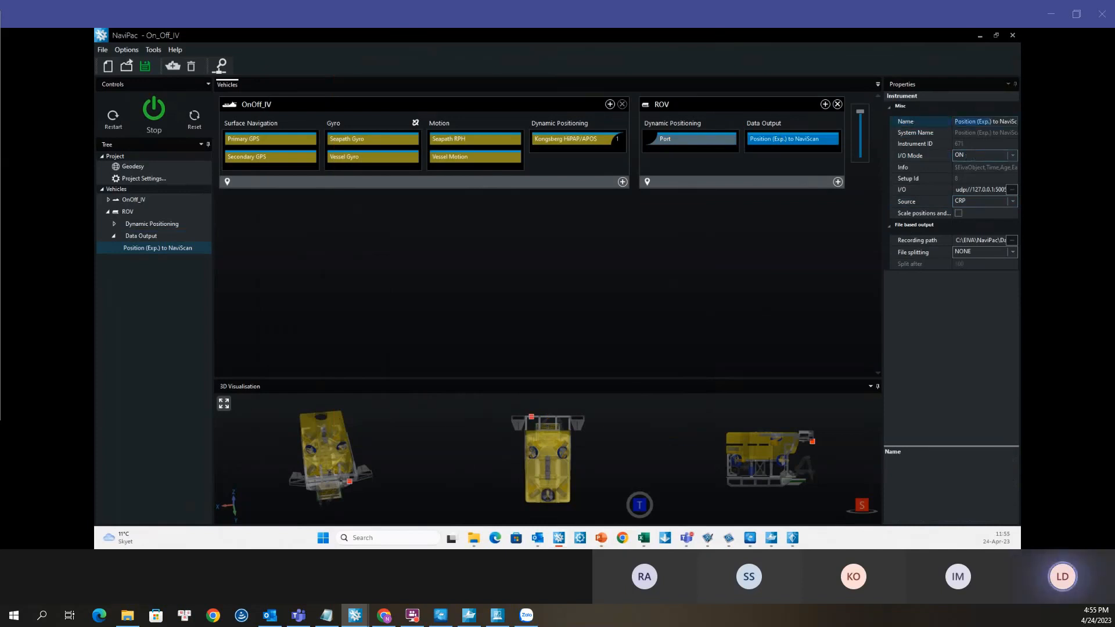
{"action": "type", "text": "can"}
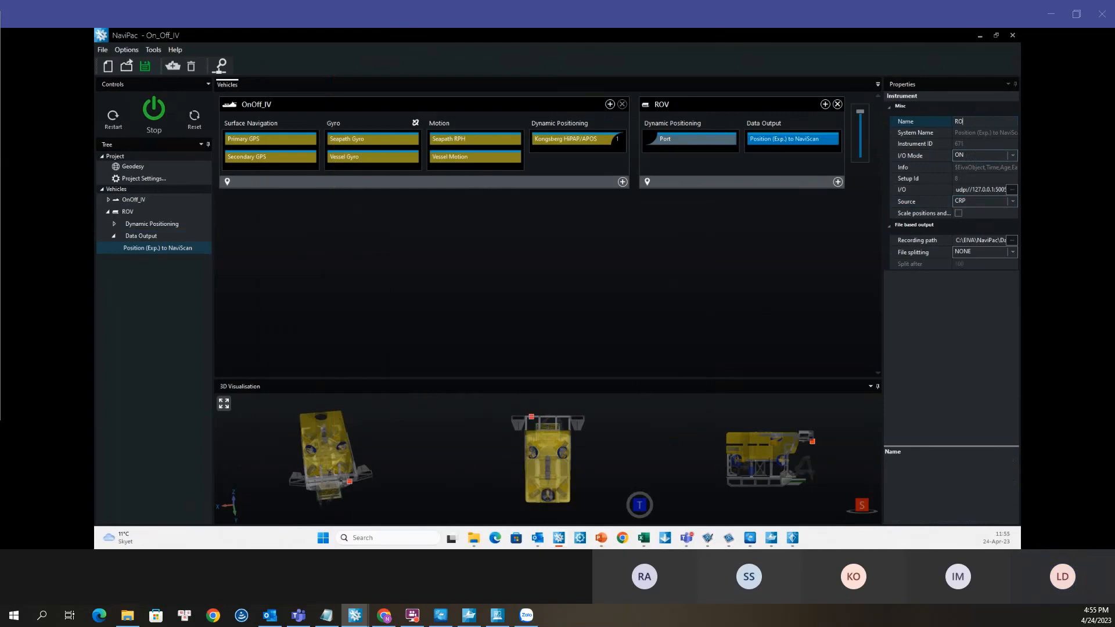
{"action": "type", "text": "V to "}
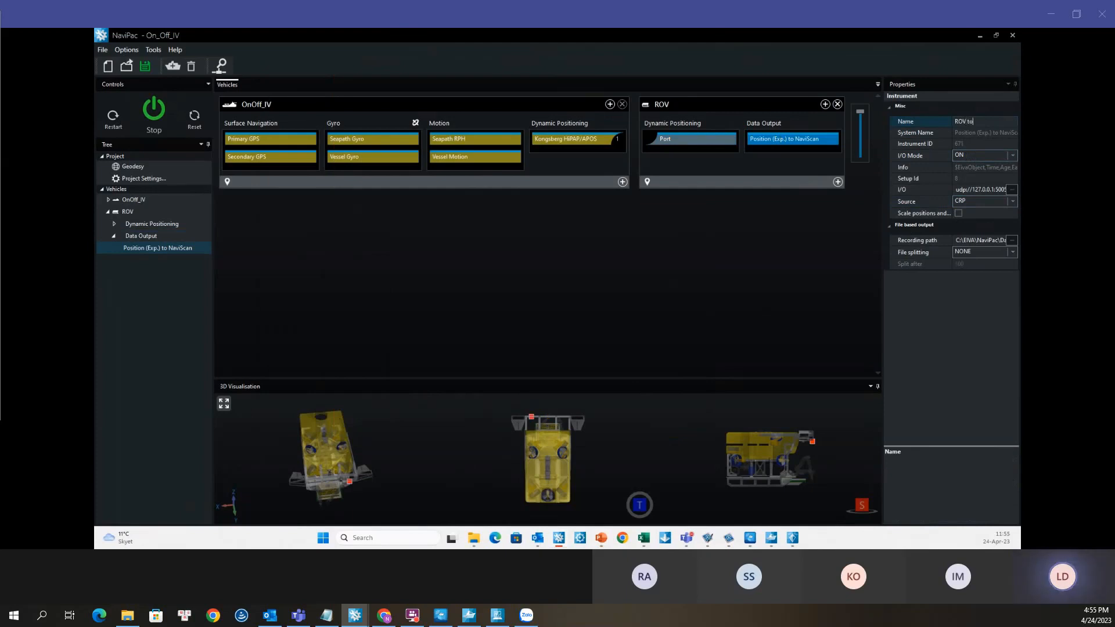
{"action": "type", "text": "NS"}
{"action": "left_click", "coordinate": [932, 202]}
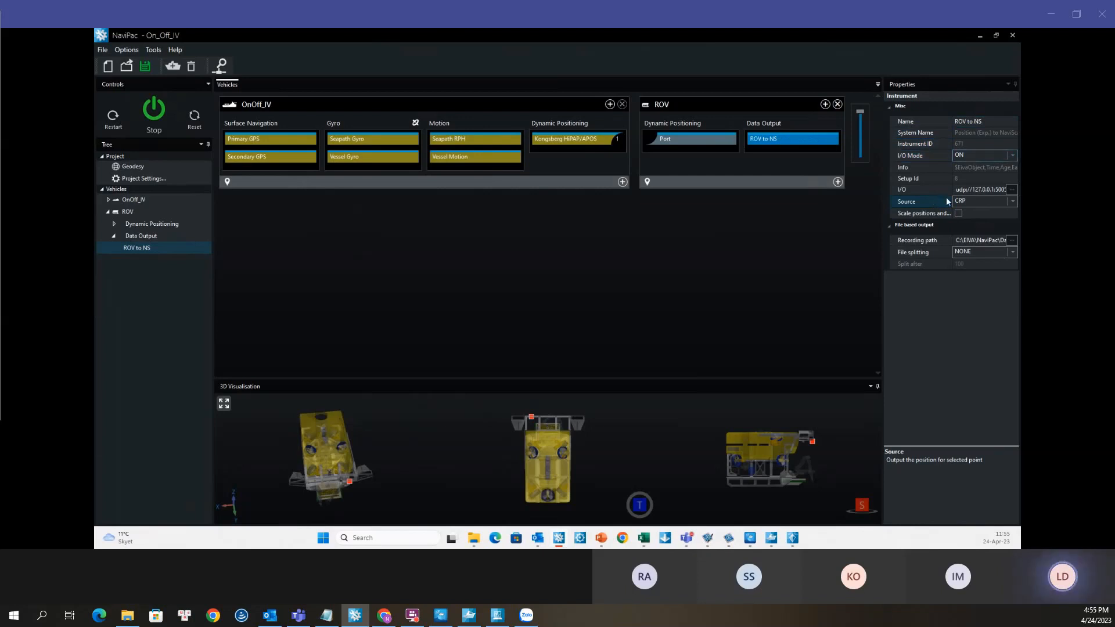
Step: Check the Source options of the ROV to NS output and choose CRP
{"action": "left_click", "coordinate": [1013, 201]}
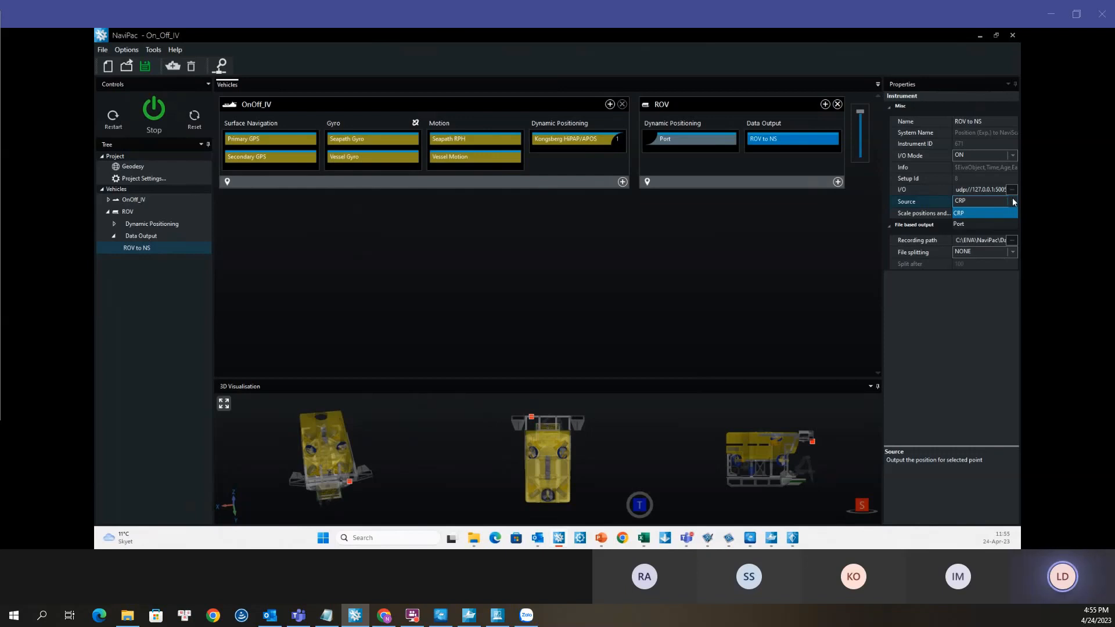
{"action": "left_click", "coordinate": [976, 215]}
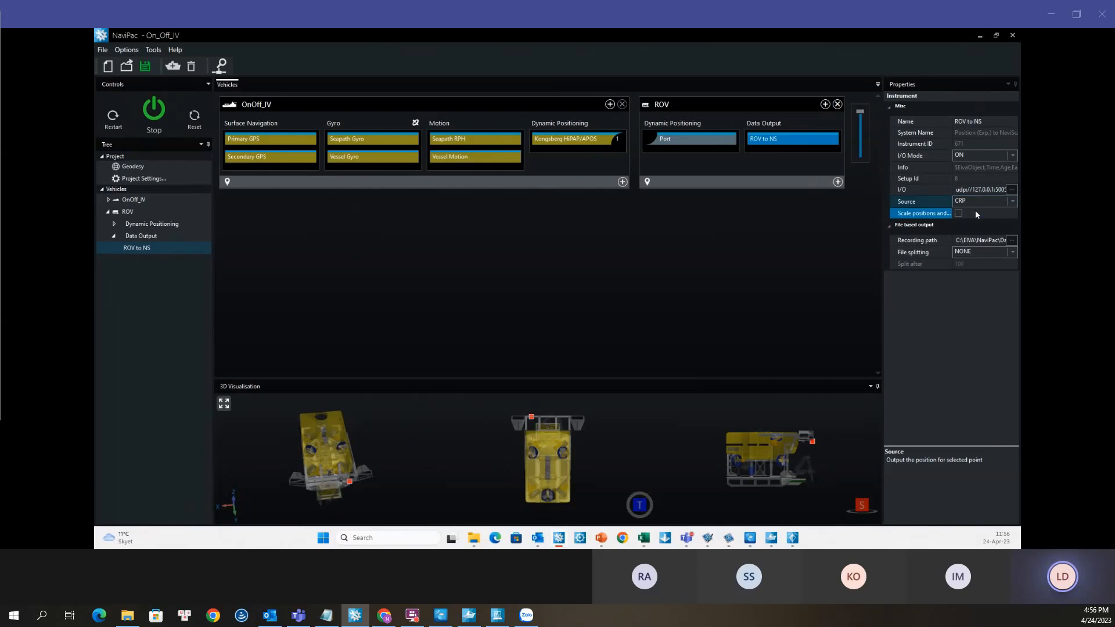
{"action": "left_click", "coordinate": [965, 123]}
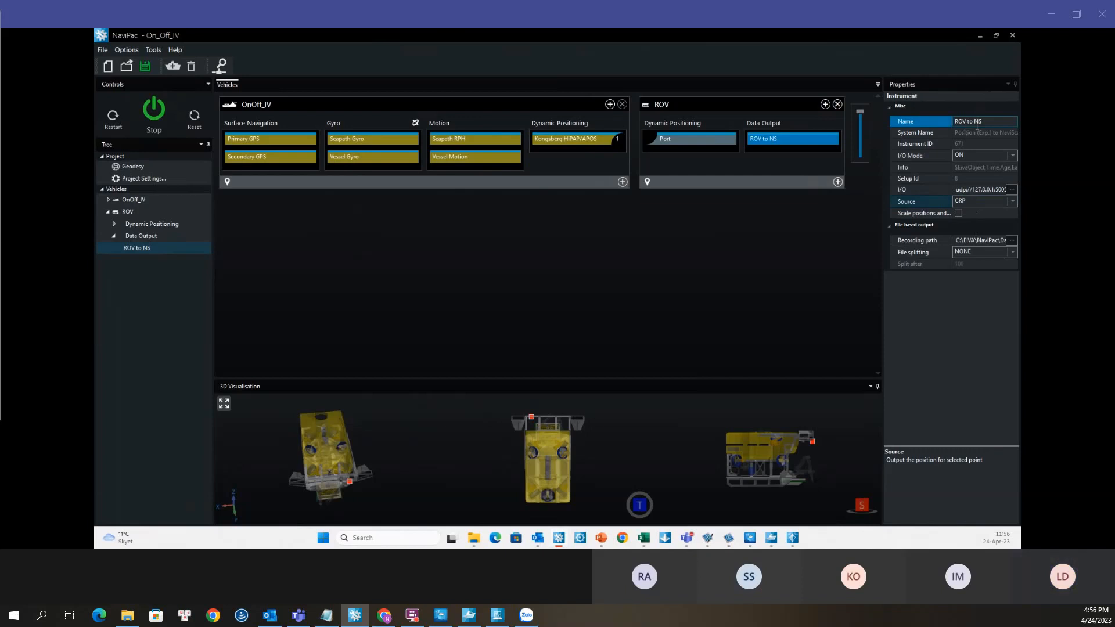
Step: Add a second Position (Exp.) to NaviScan instrument to the ROV's Data Output group, searching for "exp"
{"action": "right_click", "coordinate": [752, 149]}
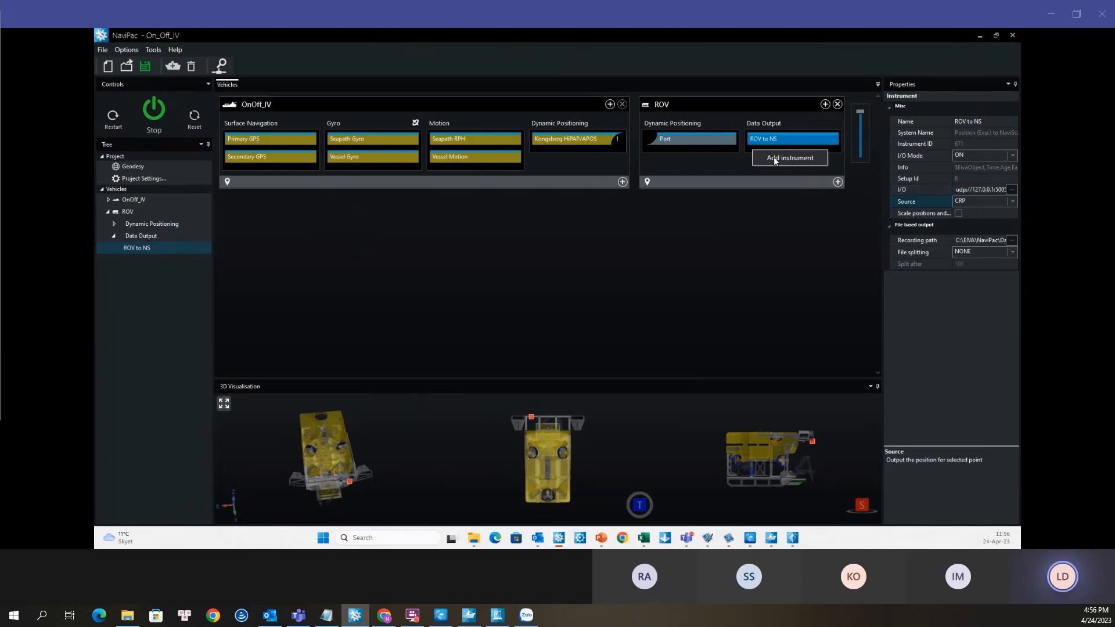
{"action": "left_click", "coordinate": [774, 160]}
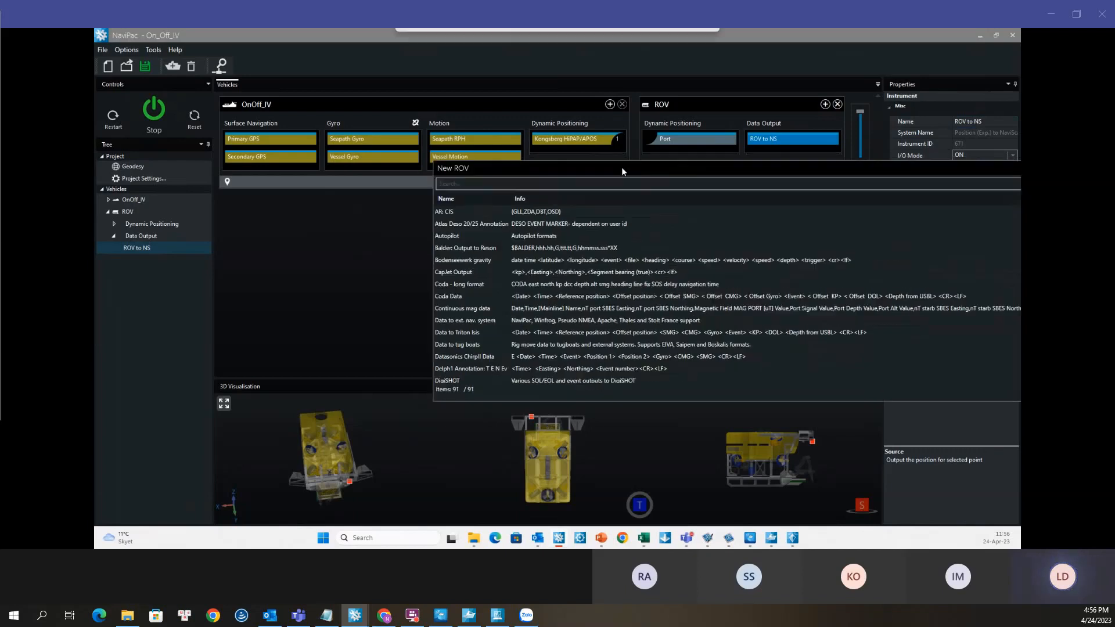
{"action": "left_click_drag", "start_coordinate": [622, 168], "coordinate": [578, 168]}
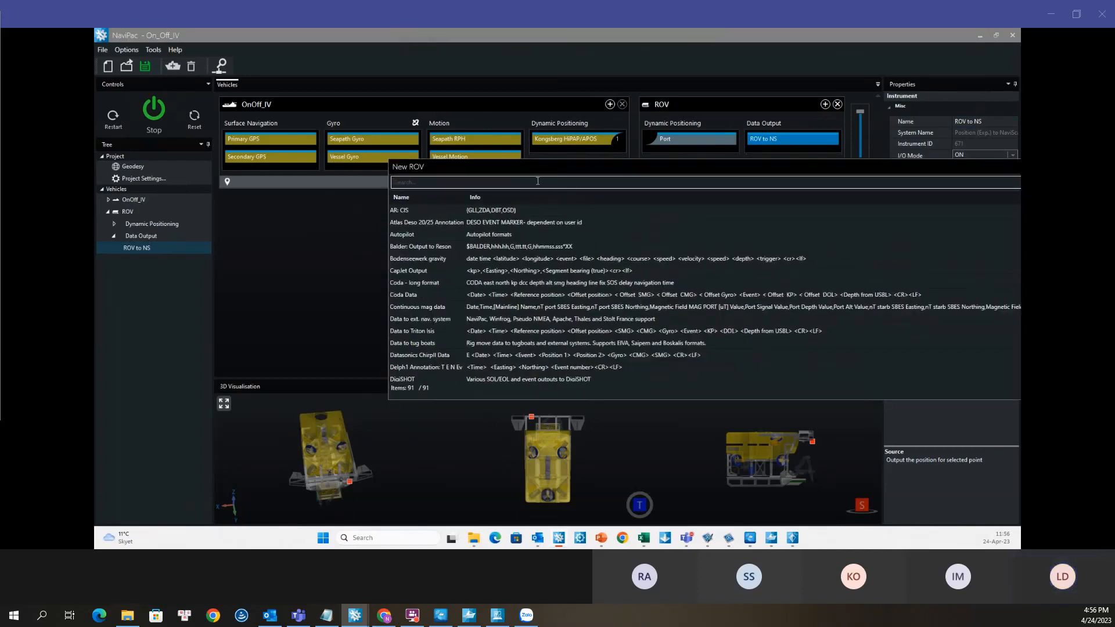
{"action": "left_click", "coordinate": [538, 181]}
{"action": "type", "text": "exp"}
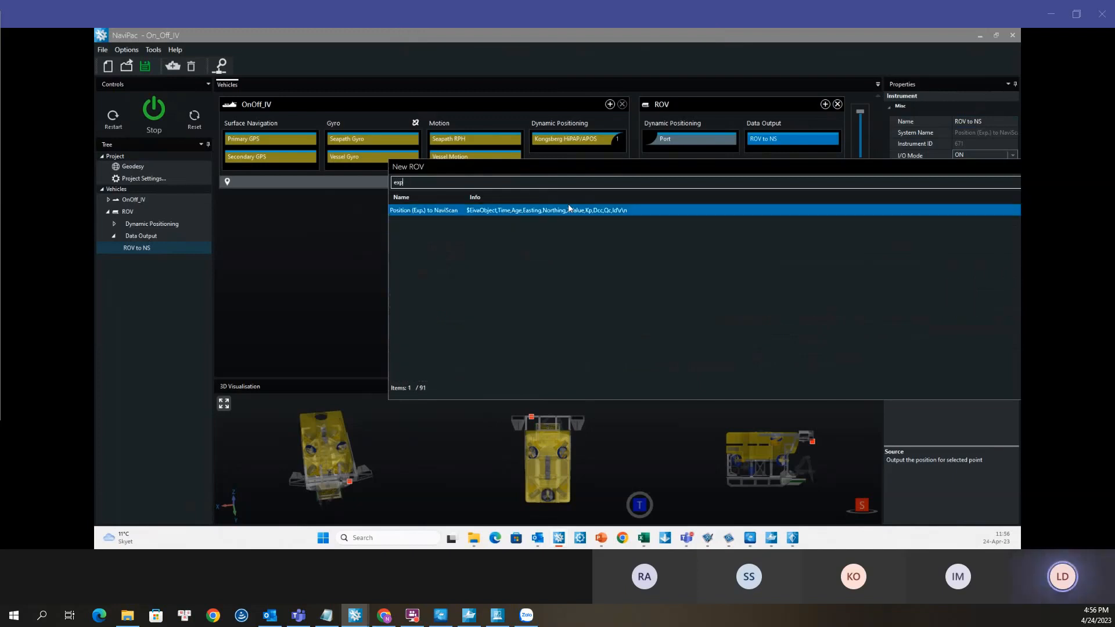
{"action": "double_click", "coordinate": [429, 213]}
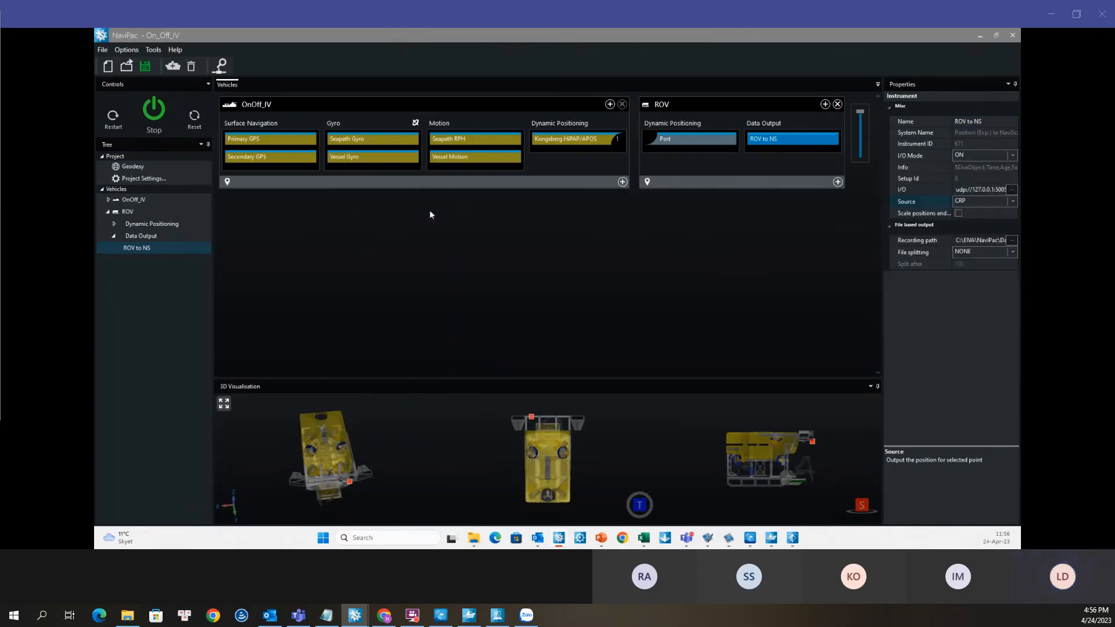
Step: Configure the second NaviScan output's I/O as UDP at 127.0.0.1 with port 5010
{"action": "left_click_drag", "start_coordinate": [97, 100], "coordinate": [573, 173]}
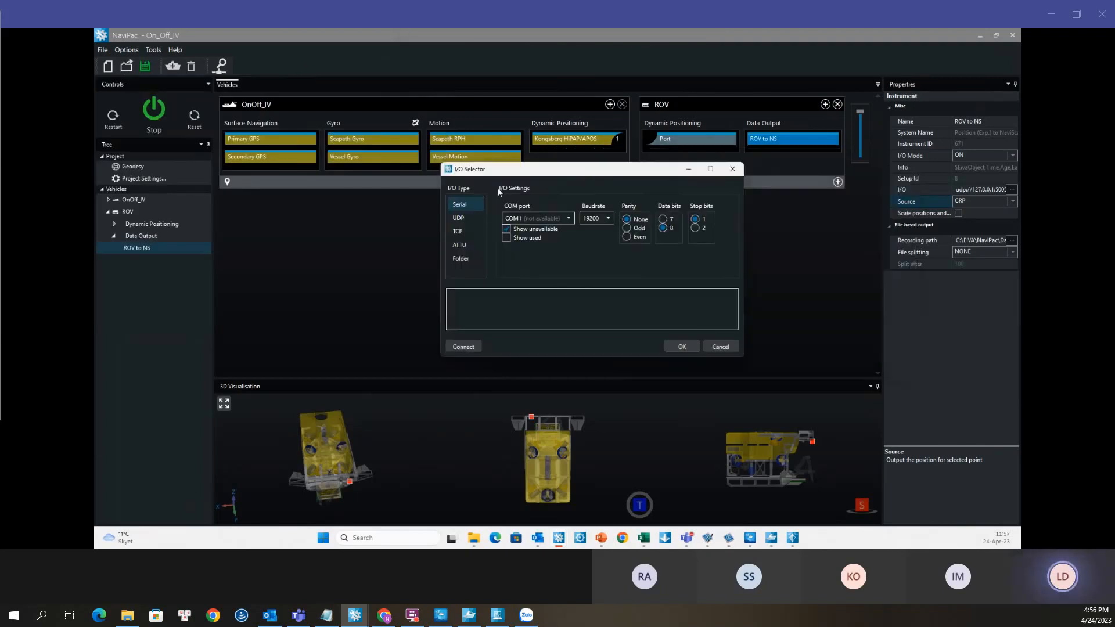
{"action": "left_click", "coordinate": [457, 219]}
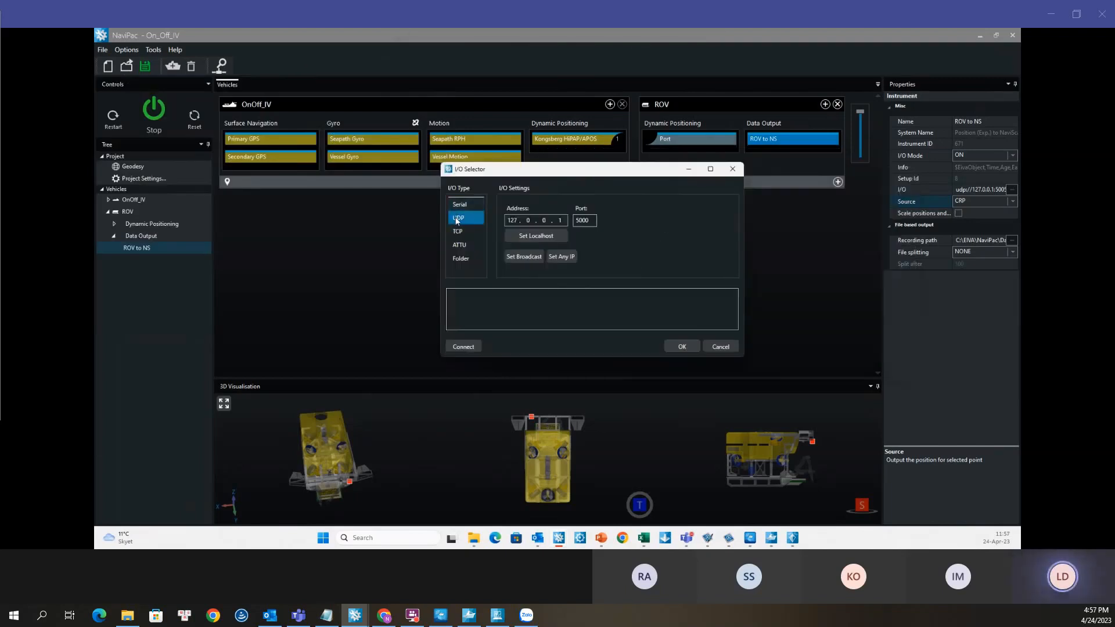
{"action": "left_click", "coordinate": [583, 221]}
{"action": "left_click_drag", "start_coordinate": [582, 220], "coordinate": [593, 225]}
{"action": "type", "text": "1"}
{"action": "left_click", "coordinate": [678, 347]}
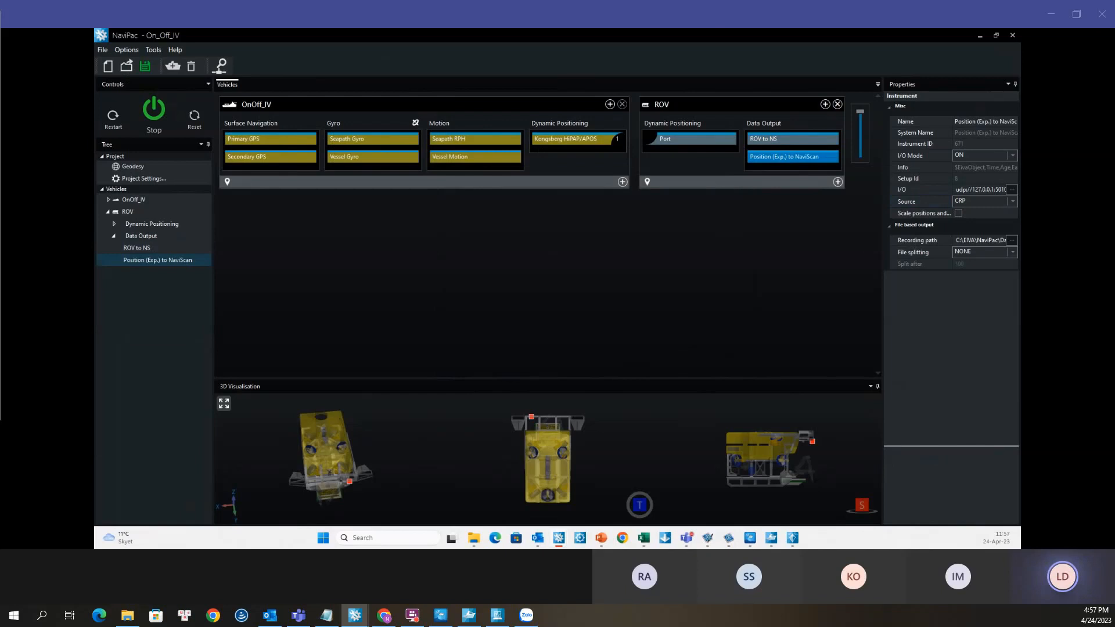
Step: Consult the ROV configuration slide in PowerPoint, rename the second NaviScan output to Prt to NS and set its Source to Port
{"action": "left_click", "coordinate": [601, 537]}
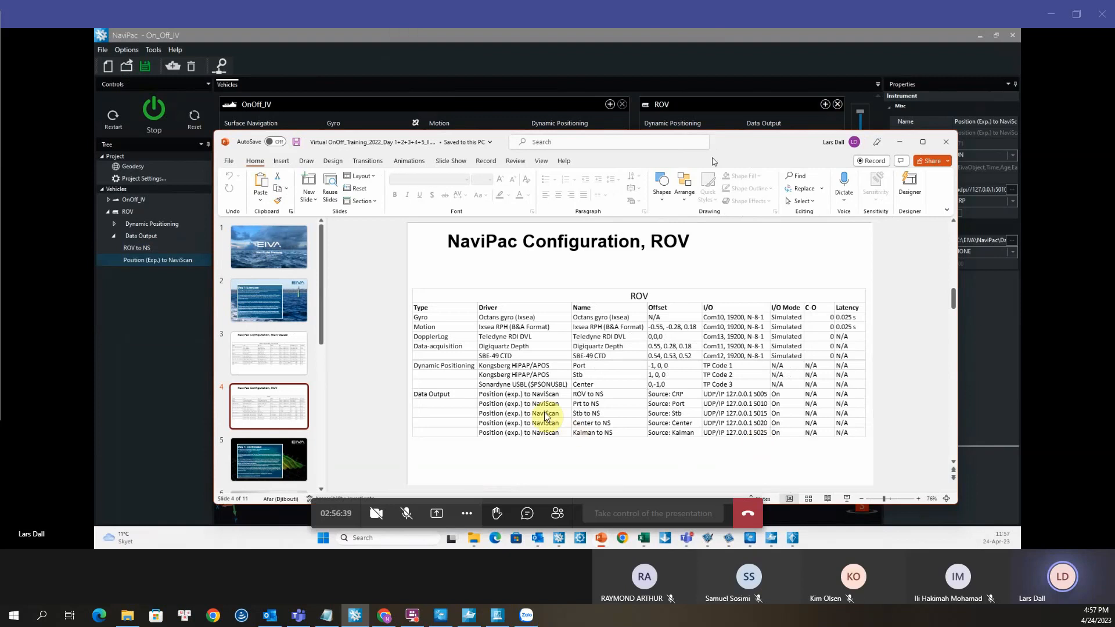
{"action": "left_click", "coordinate": [900, 142]}
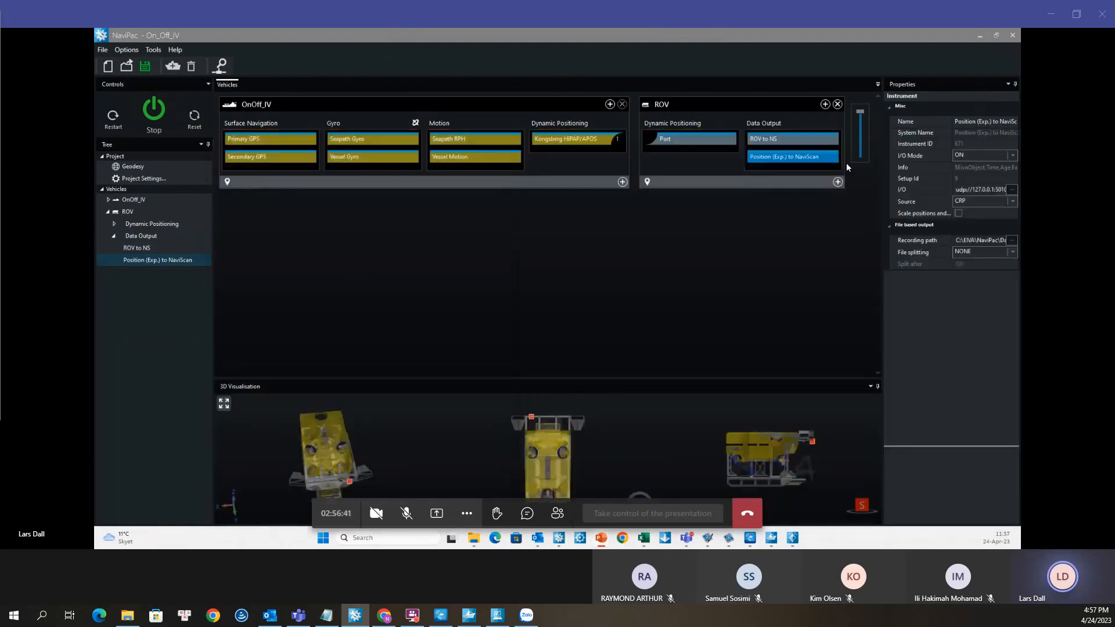
{"action": "left_click", "coordinate": [765, 161]}
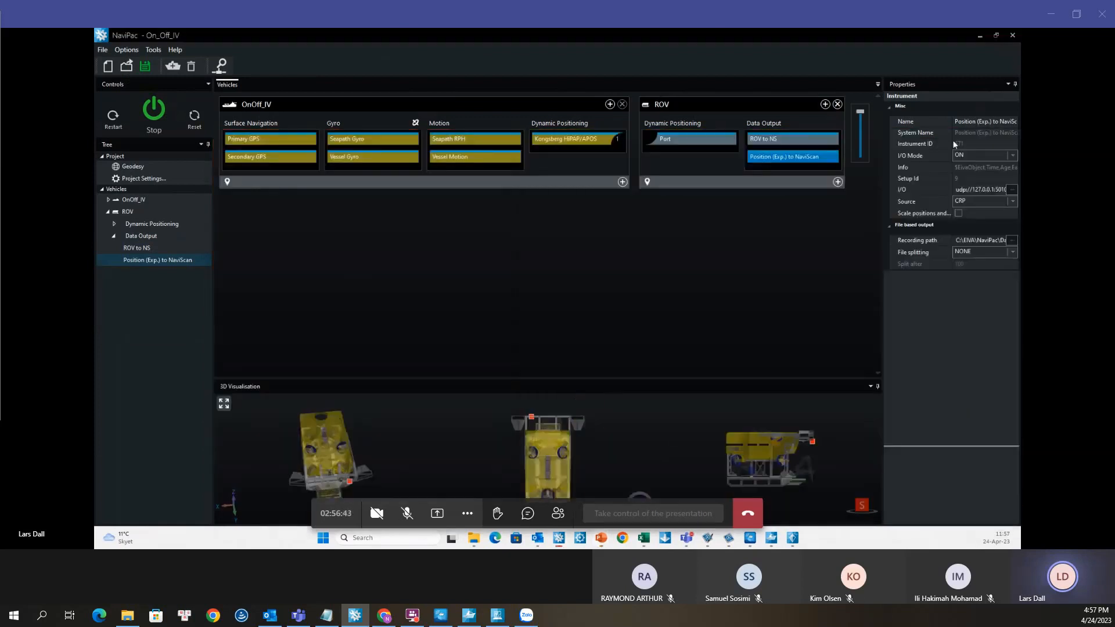
{"action": "left_click", "coordinate": [903, 127]}
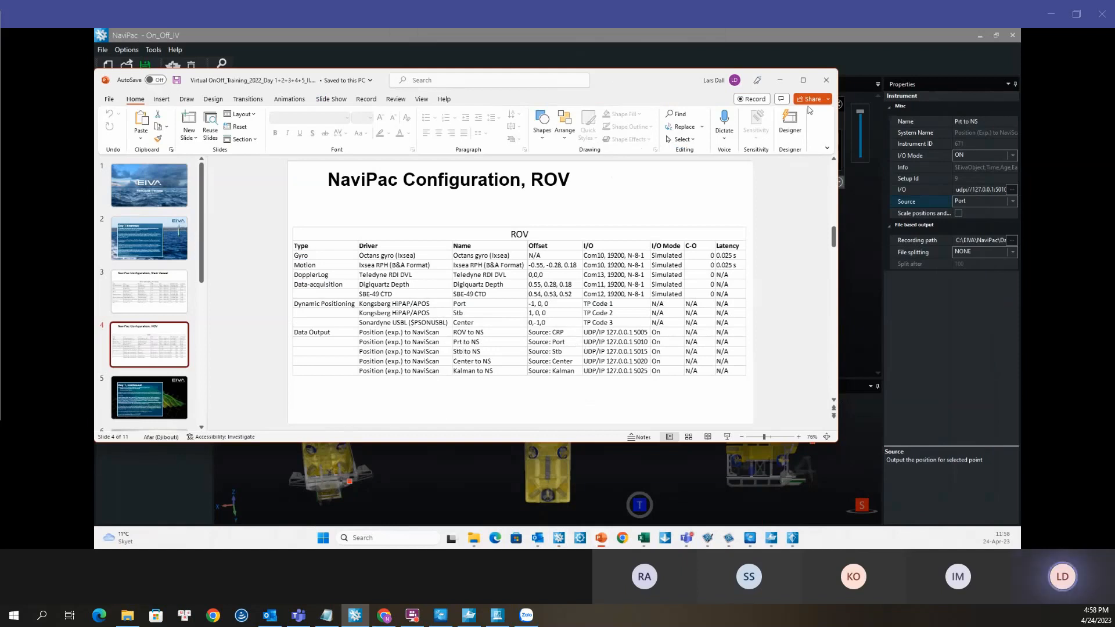
Step: Enlarge the PowerPoint window showing the NaviPac Configuration, ROV slide to read its table
{"action": "left_click", "coordinate": [803, 80]}
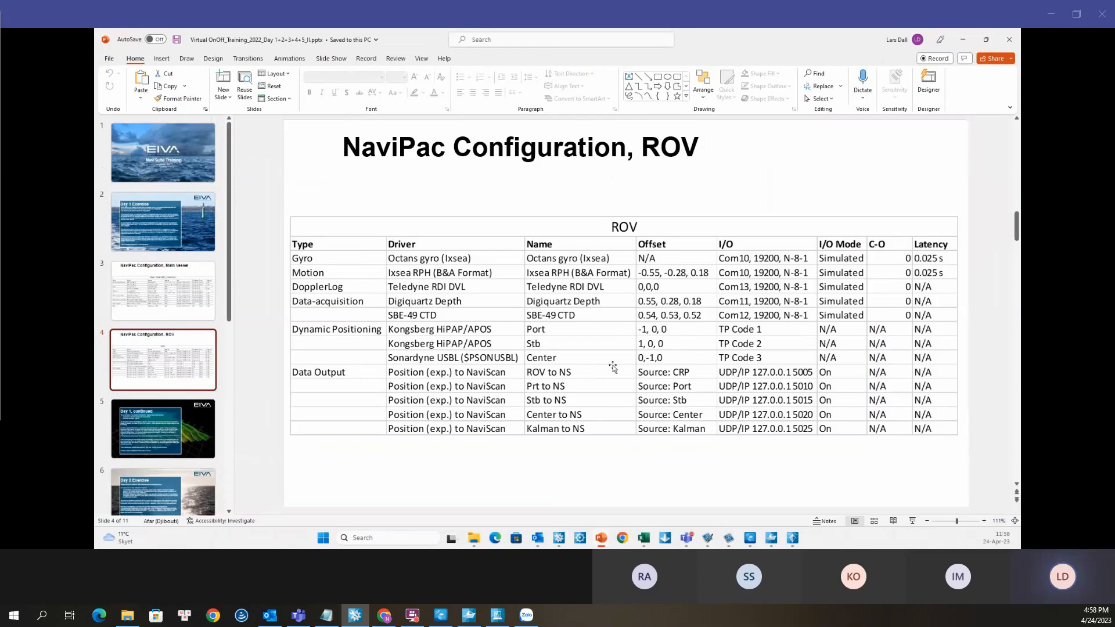
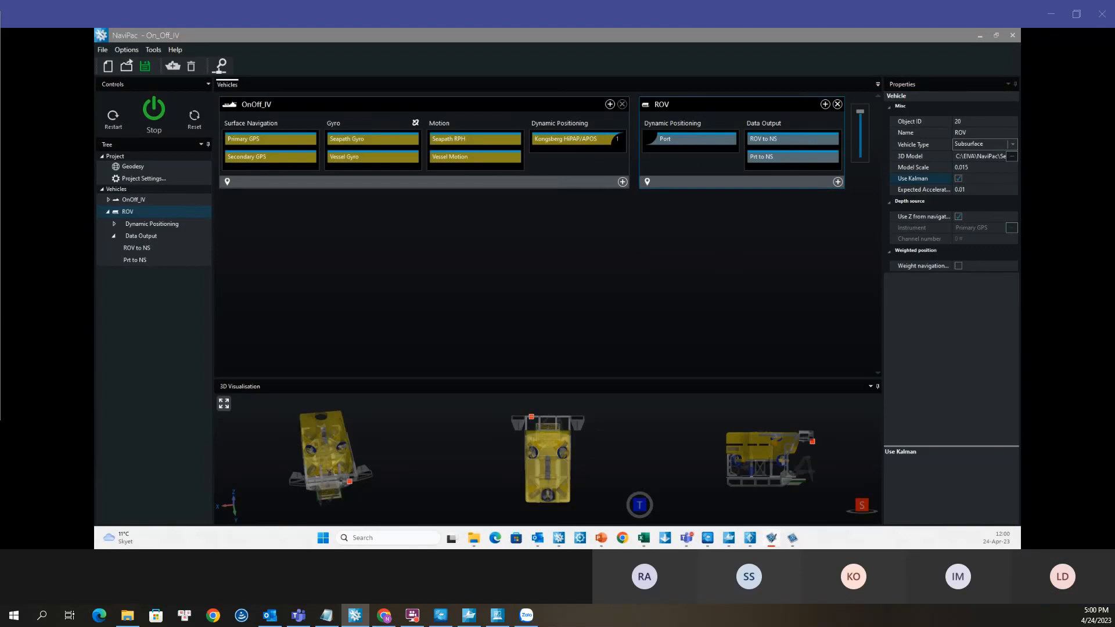
Step: Check the Teams meeting chat and view the newly shared Offset dialog screenshot at full size
{"action": "mouse_move", "coordinate": [394, 381]}
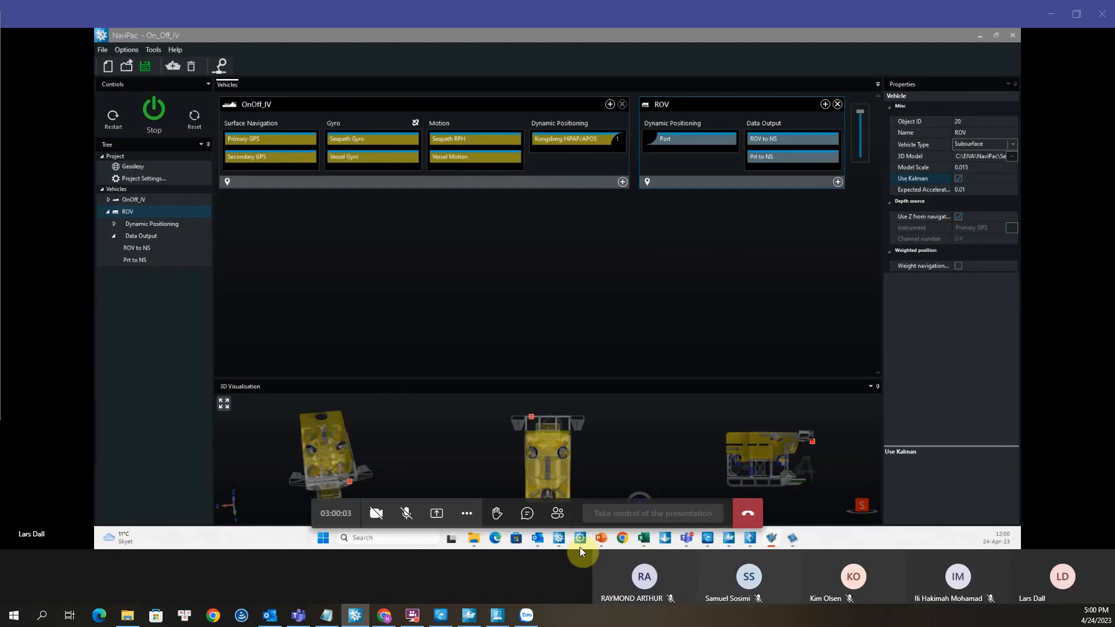
{"action": "left_click", "coordinate": [521, 514]}
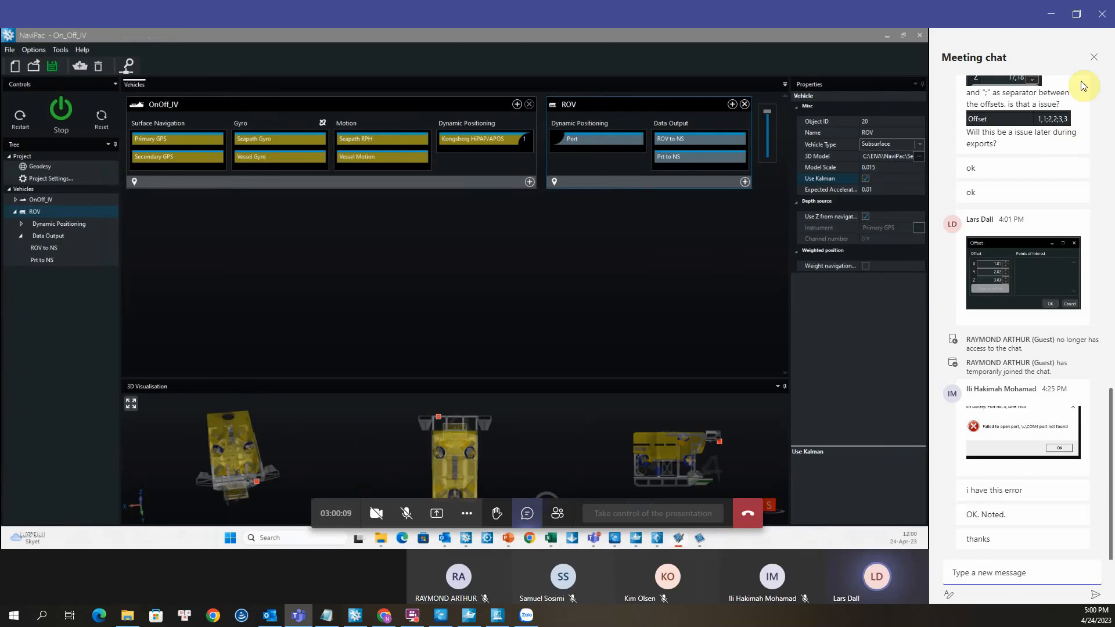
{"action": "left_click", "coordinate": [1095, 57]}
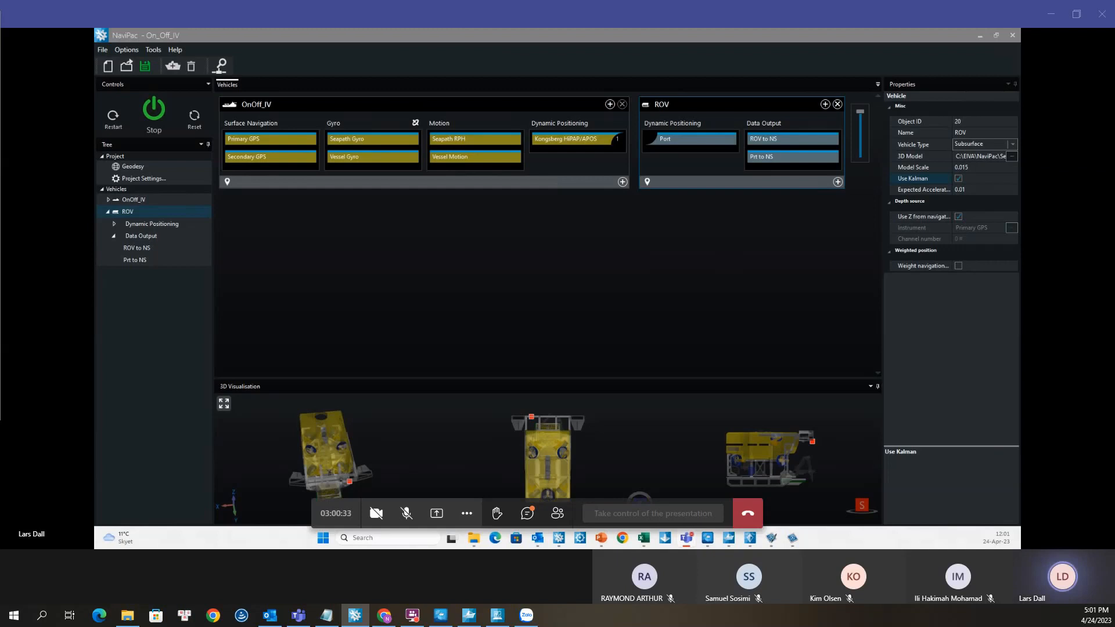
{"action": "left_click", "coordinate": [528, 511]}
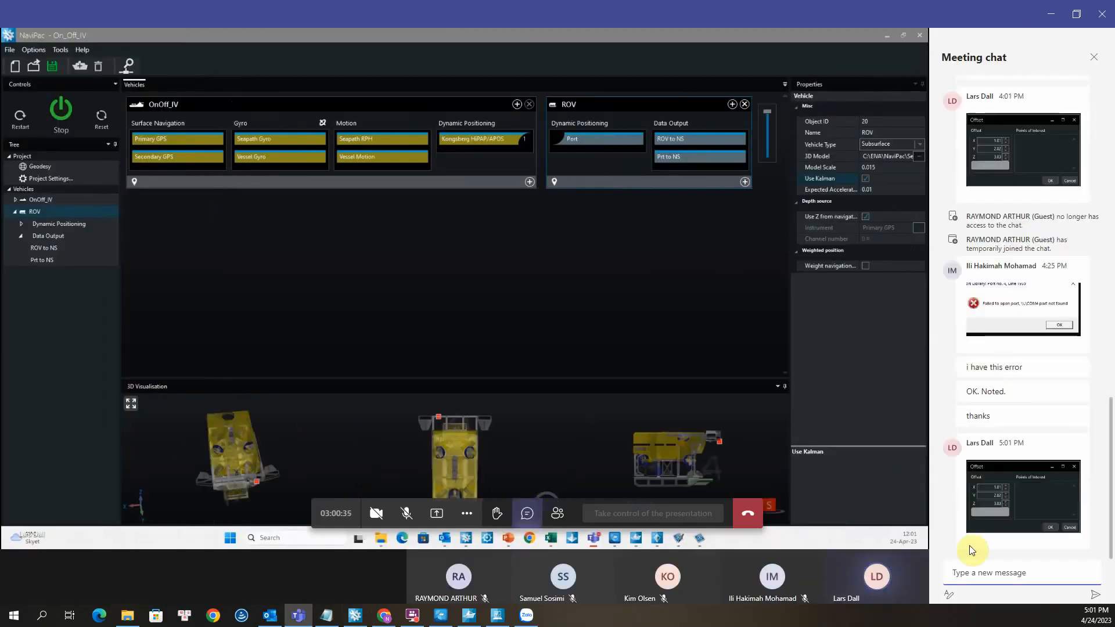
{"action": "left_click", "coordinate": [1048, 527]}
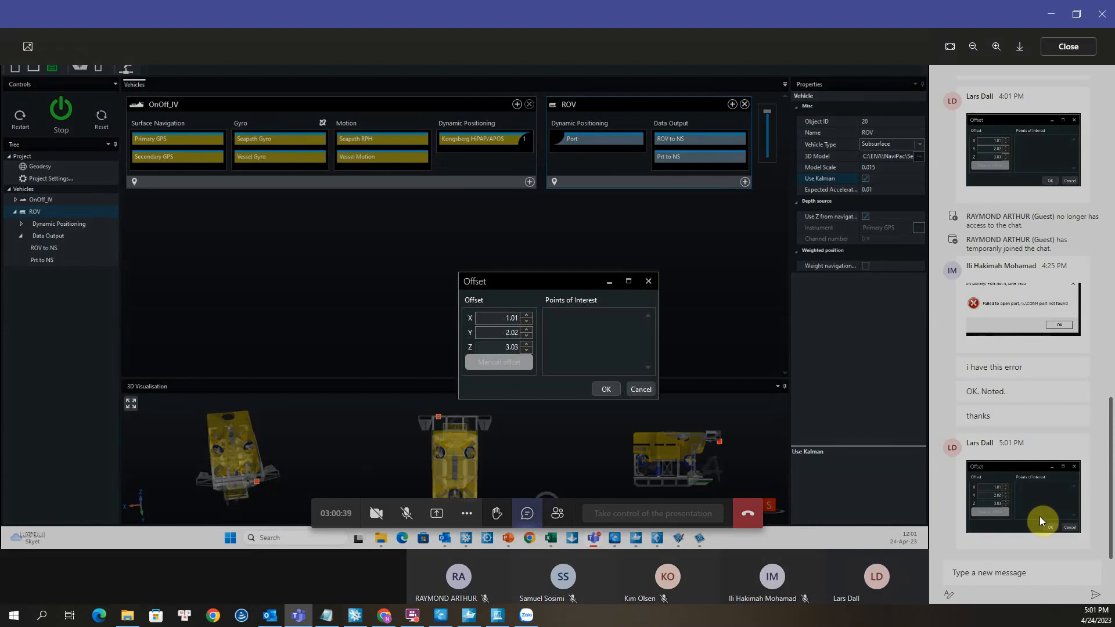
{"action": "key", "text": "Escape"}
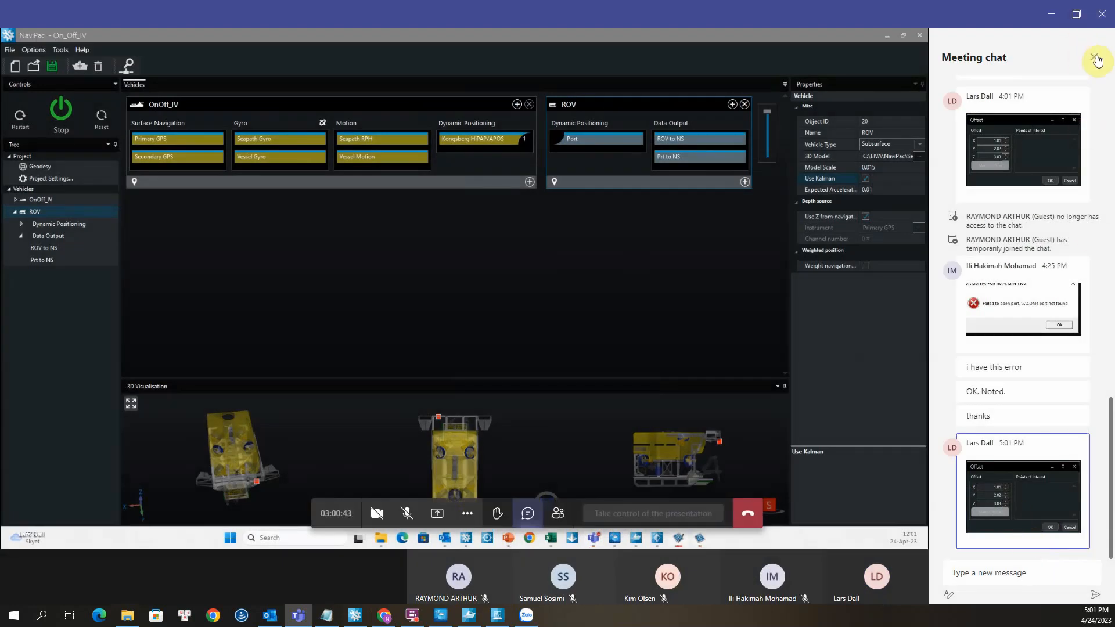
{"action": "left_click", "coordinate": [1096, 59]}
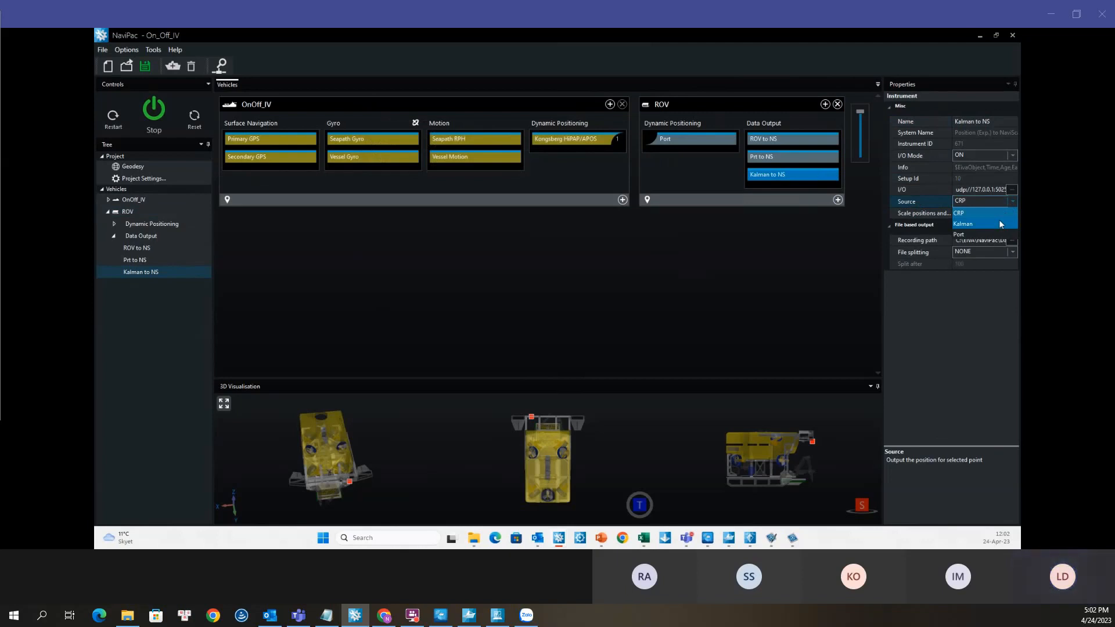
Step: Set the Source of the ROV's Kalman to NS output to Kalman
{"action": "left_click", "coordinate": [1000, 224]}
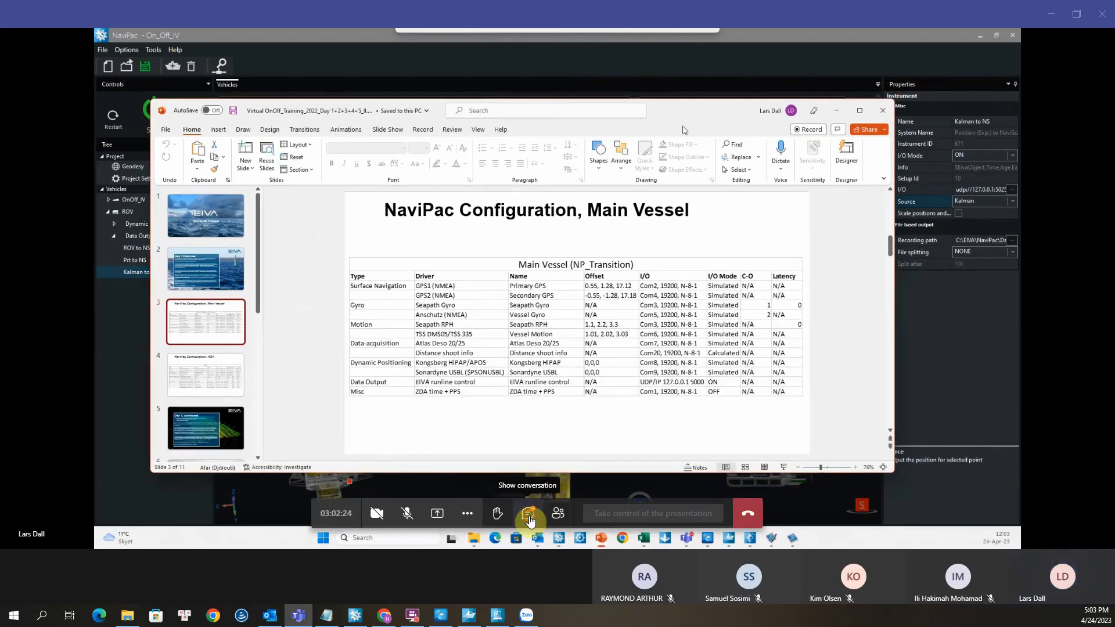
Step: Open the Teams meeting chat and view the shared screenshot of the ROV's Use Kalman setting at full size
{"action": "left_click", "coordinate": [529, 516]}
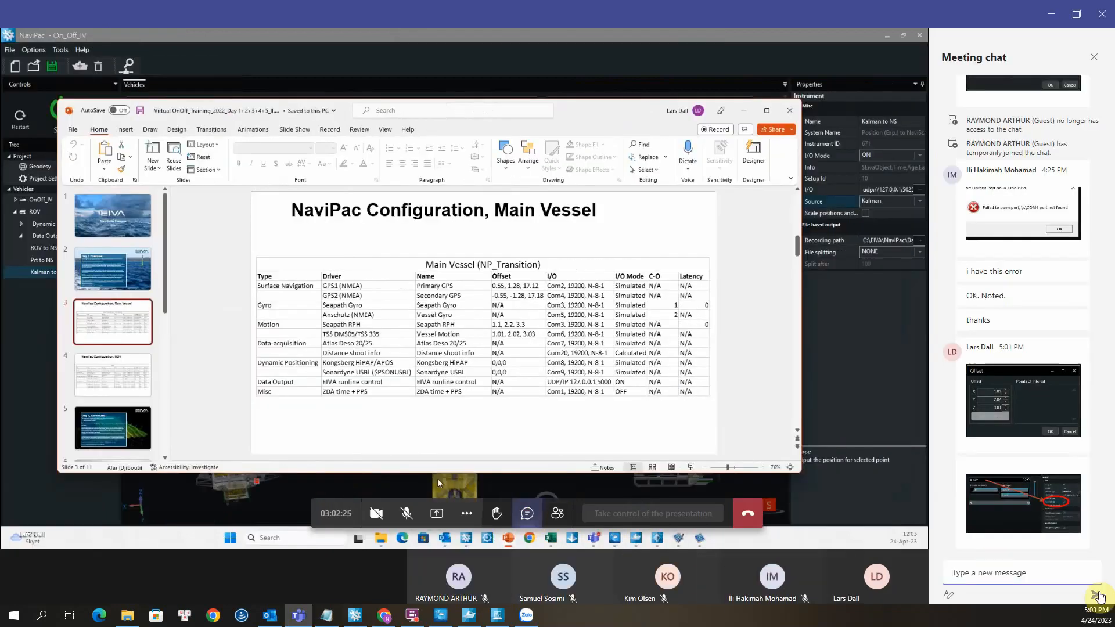
{"action": "left_click", "coordinate": [1044, 512]}
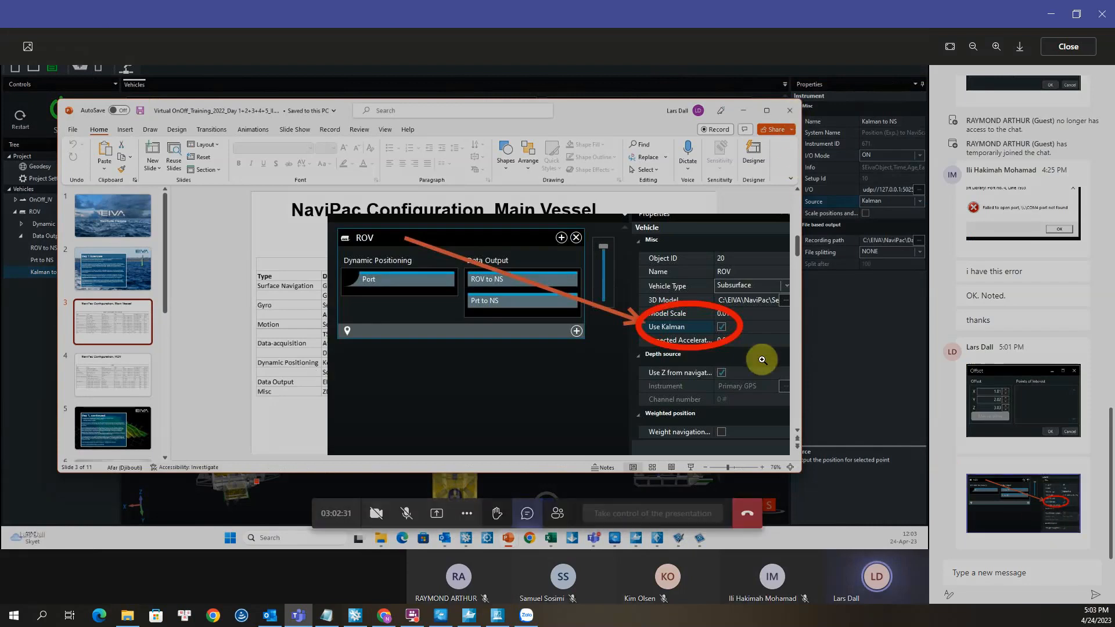
{"action": "key", "text": "Escape"}
Step: Write a meeting chat message asking the presenter how to handle an INS system like Sprint nav on the ROV and whether Kalman is needed
{"action": "left_click", "coordinate": [998, 574]}
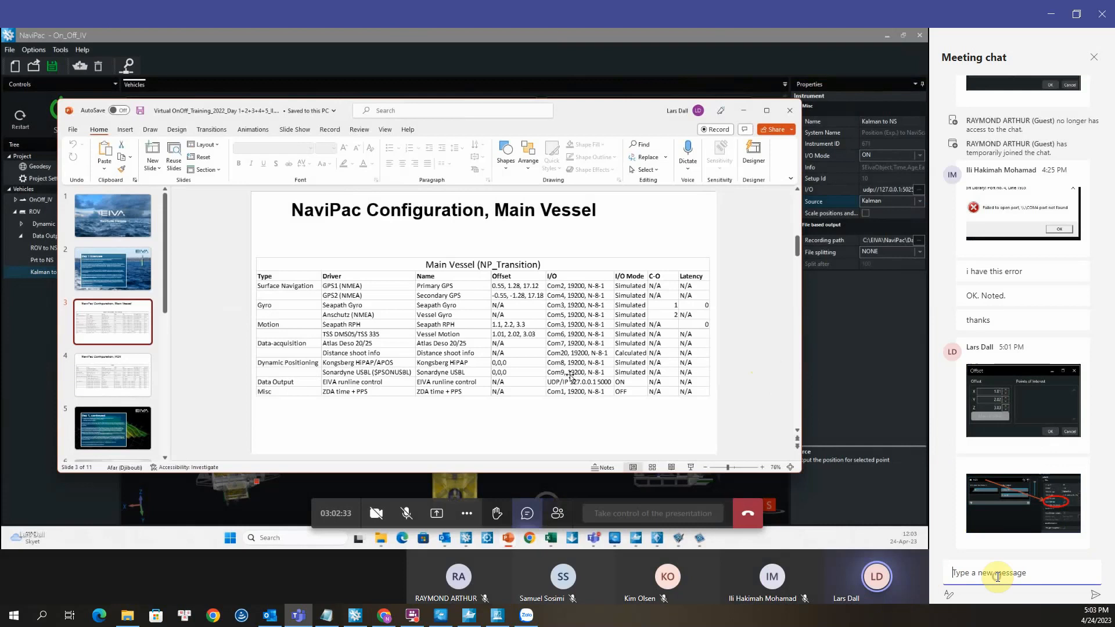
{"action": "type", "text": "Hi Larrs, what do "}
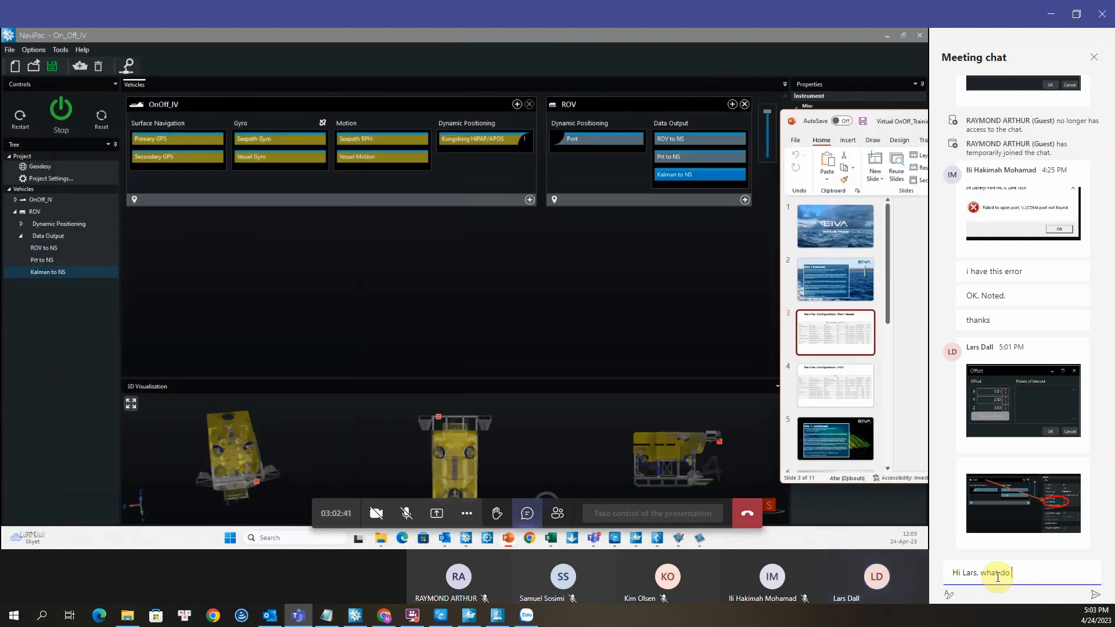
{"action": "type", "text": "i do iff"}
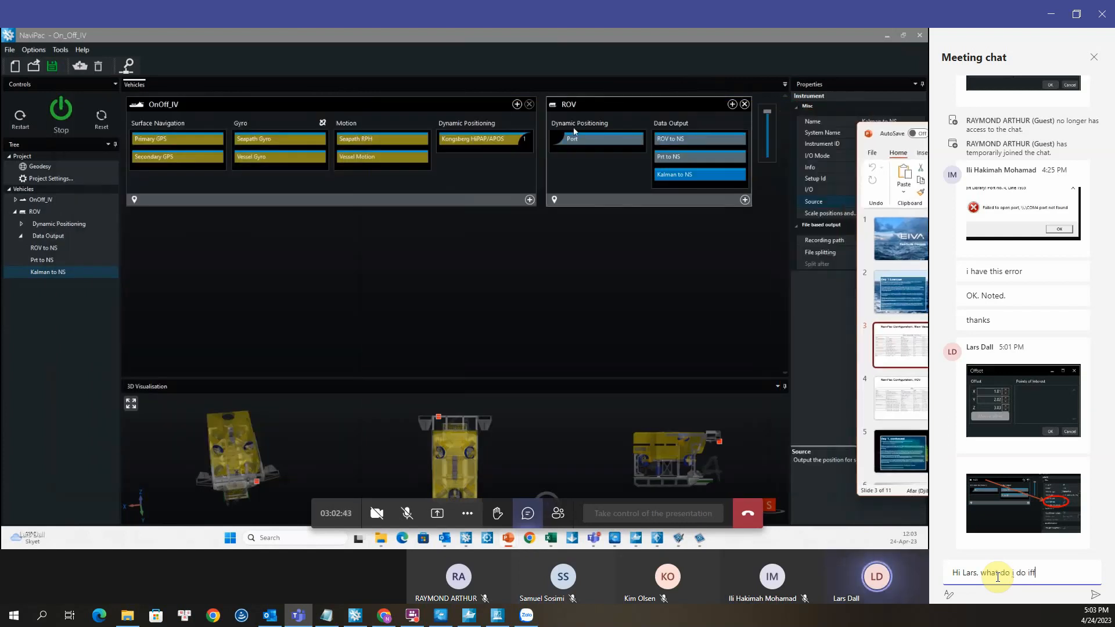
{"action": "key", "text": "BackSpace"}
{"action": "type", "text": "i have the"}
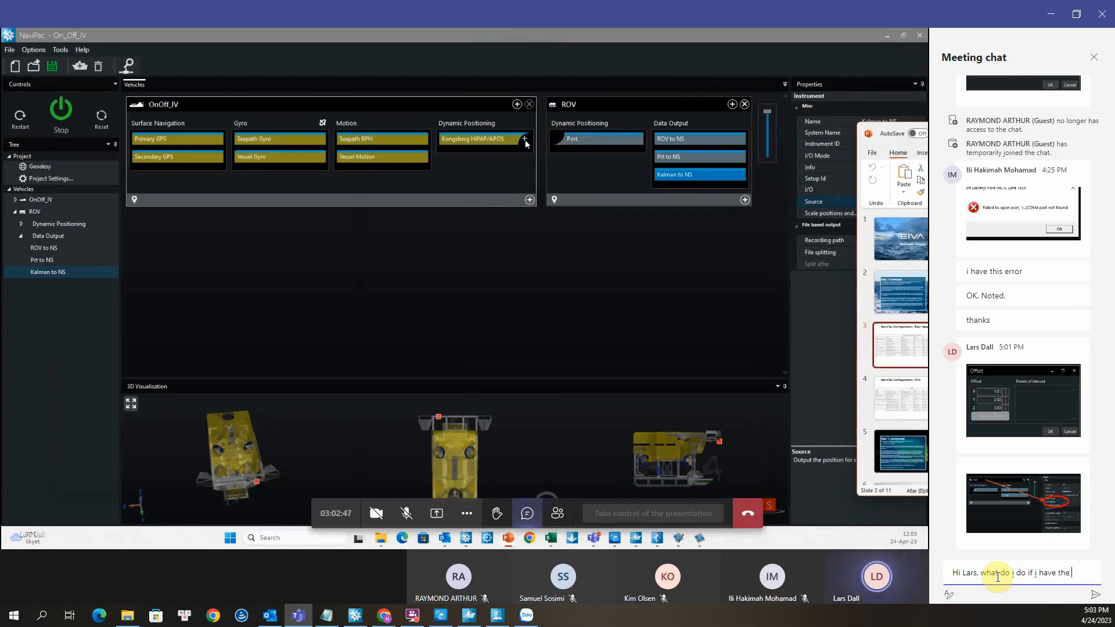
{"action": "type", "text": "INS system wi"}
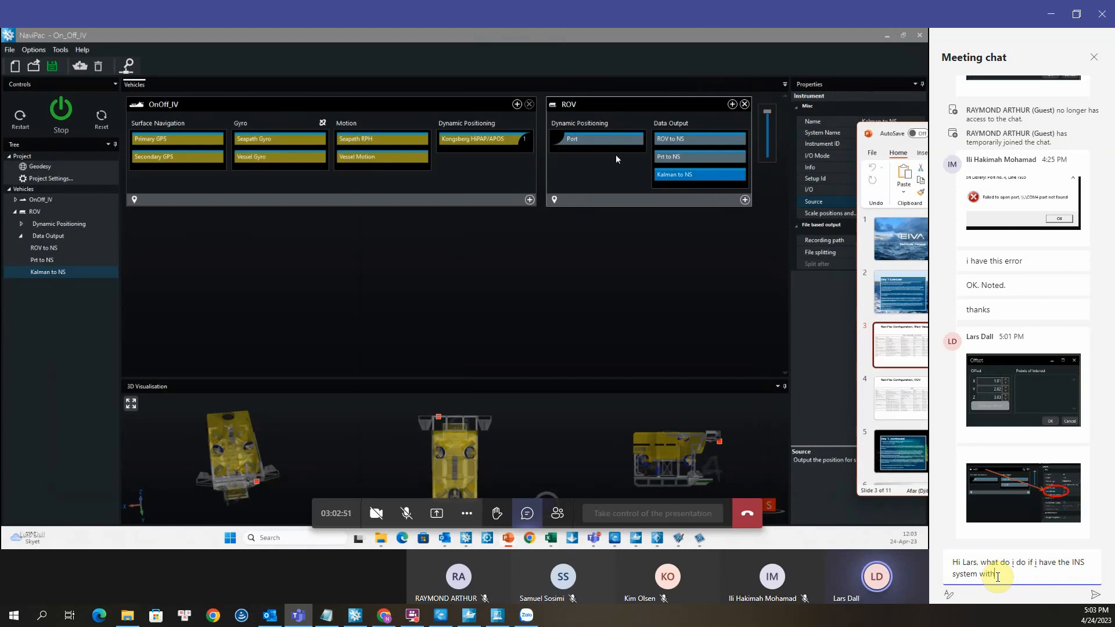
{"action": "type", "text": "th"}
{"action": "key", "text": "BackSpace"}
{"action": "key", "text": "BackSpace"}
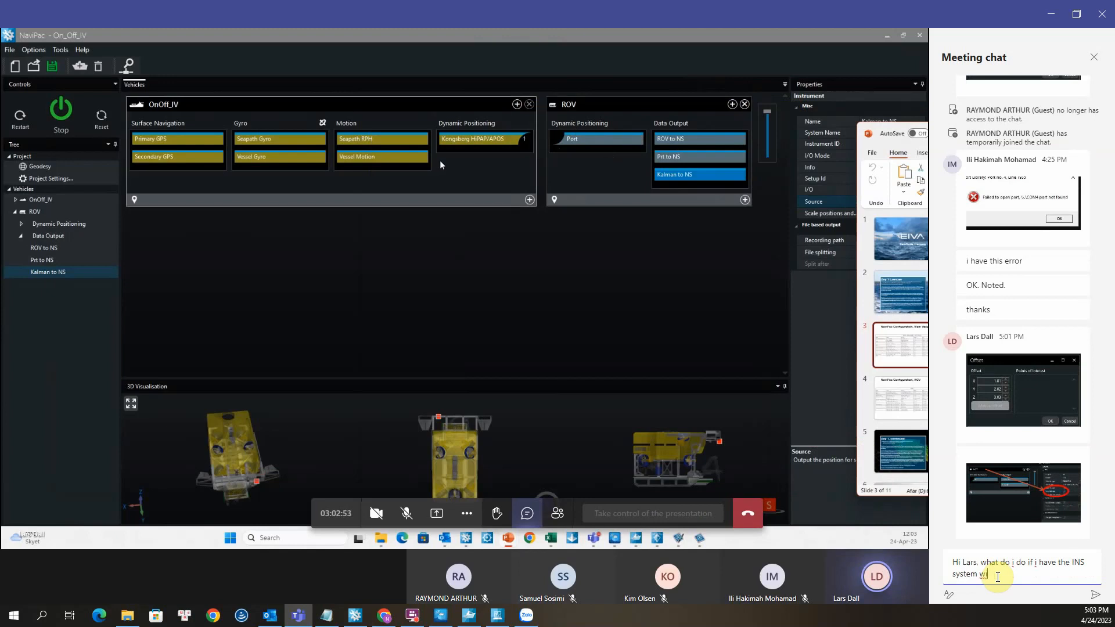
{"action": "type", "text": "th"}
{"action": "key", "text": "BackSpace"}
{"action": "key", "text": "BackSpace"}
{"action": "type", "text": "n my ROV, exp"}
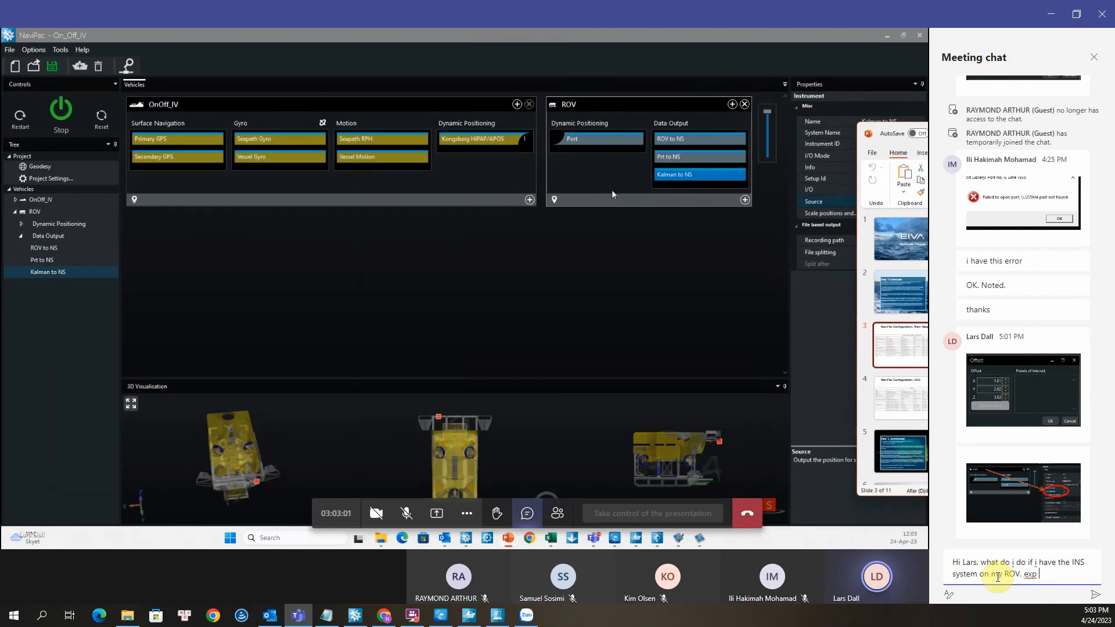
{"action": "type", "text": " Sprint bav"}
{"action": "key", "text": "BackSpace"}
{"action": "key", "text": "BackSpace"}
{"action": "type", "text": "nav, so do i"}
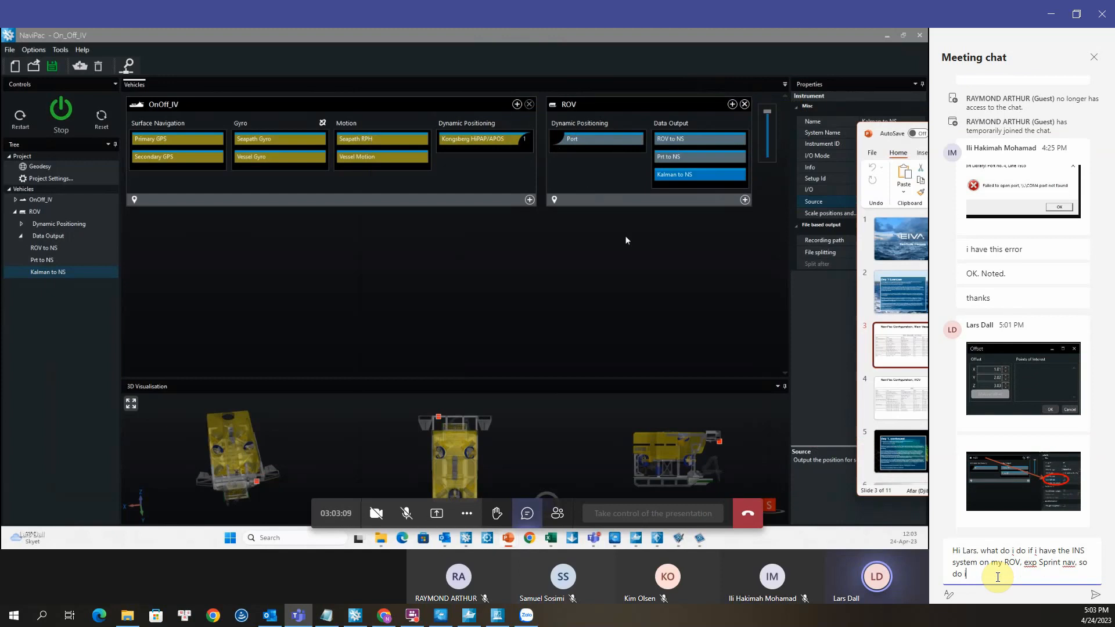
{"action": "type", "text": " need setuo"}
{"action": "key", "text": "BackSpace"}
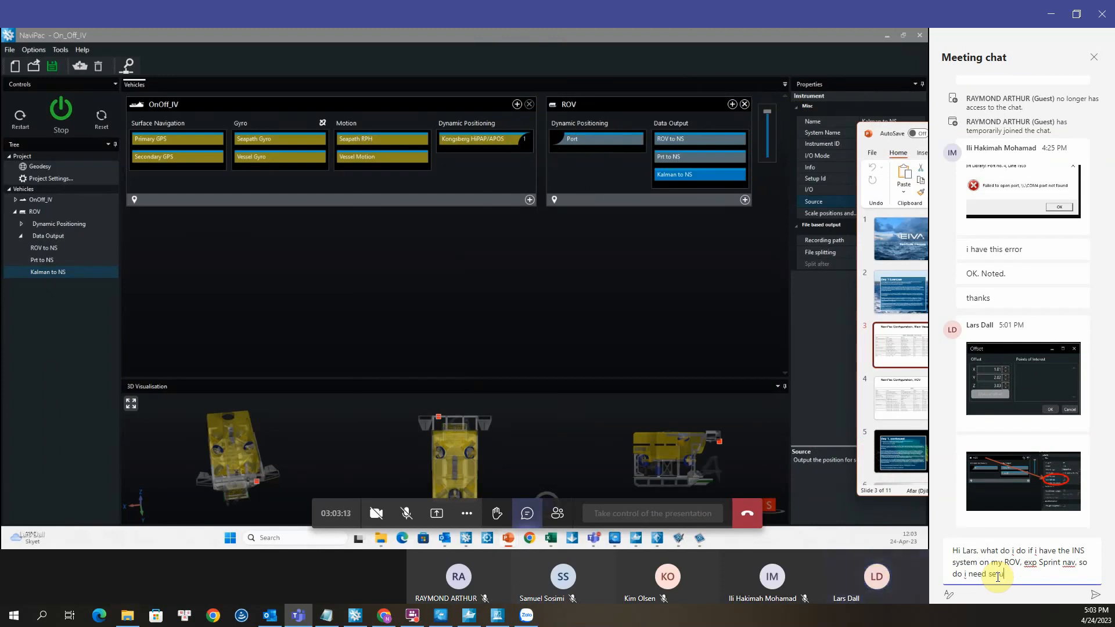
{"action": "type", "text": "p use"}
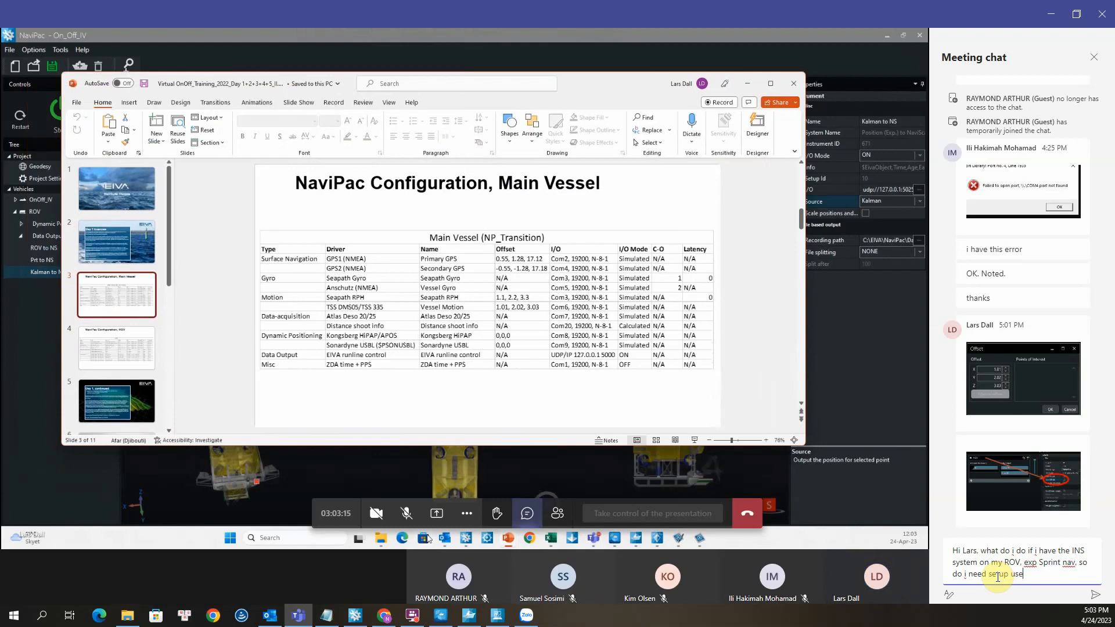
{"action": "type", "text": "d the "}
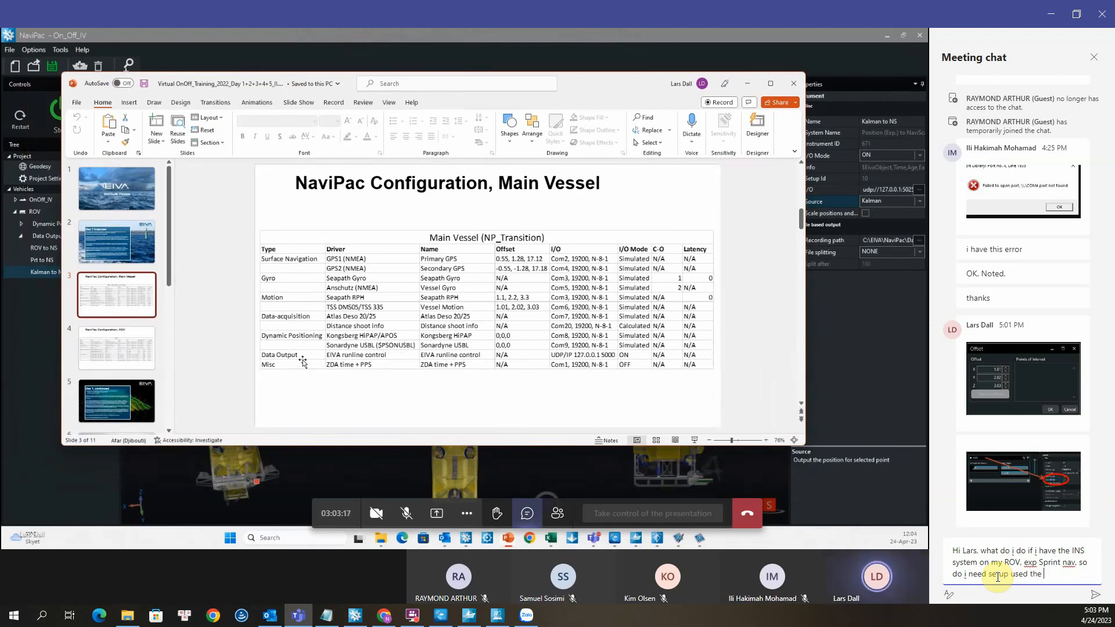
{"action": "type", "text": "Kalman?"}
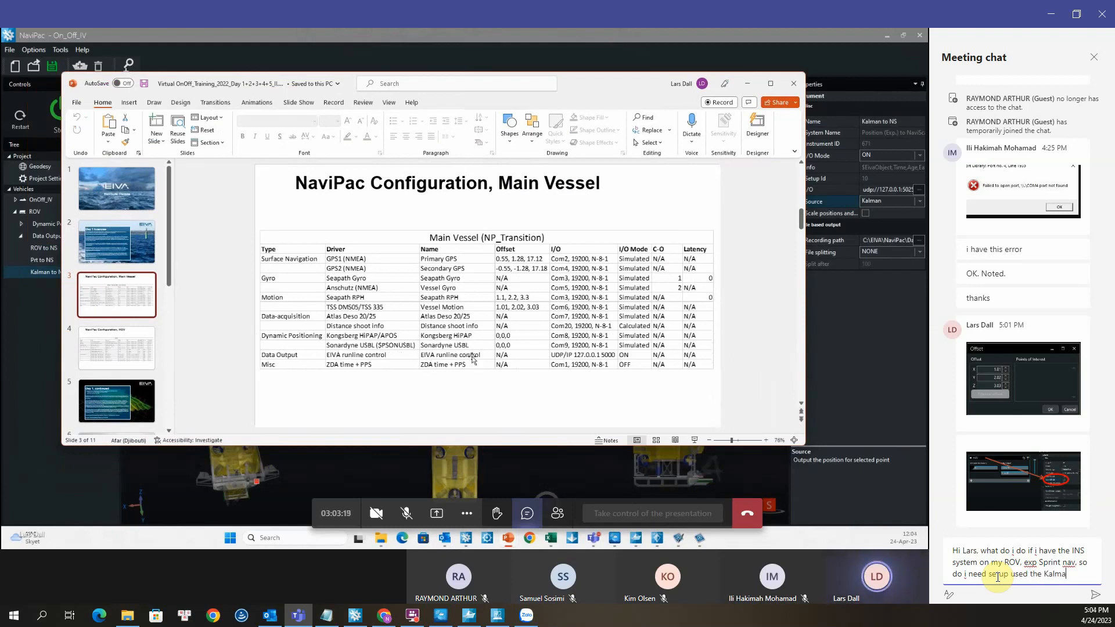
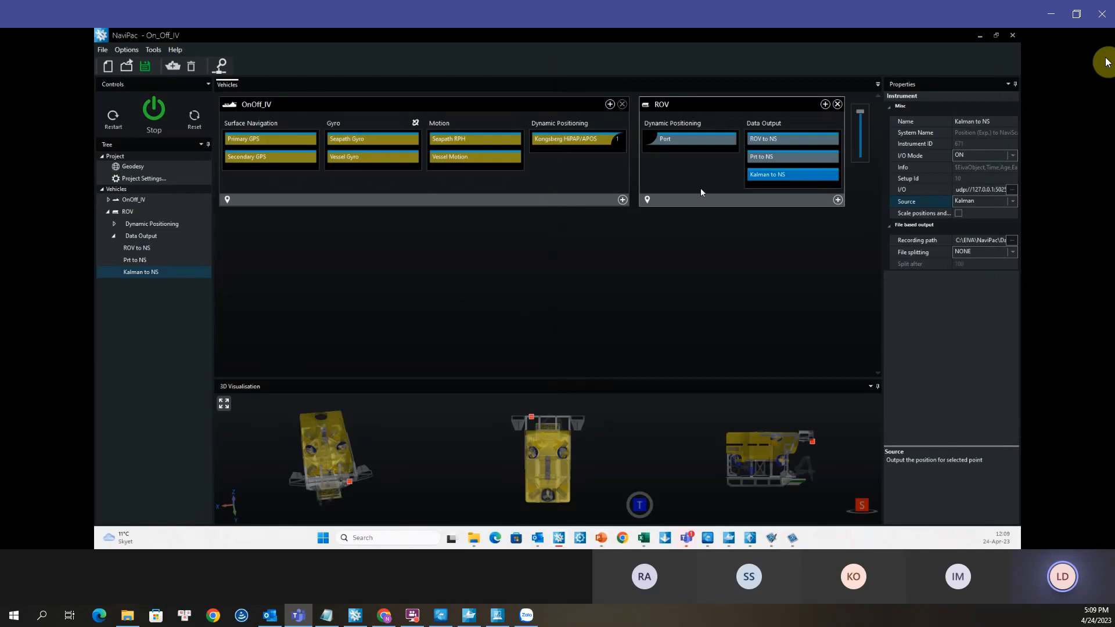
Step: Review the list of instruments by port for the OnOff_IV and ROV vehicles in NaviPac, leaving the selection unchanged
{"action": "left_click", "coordinate": [492, 110]}
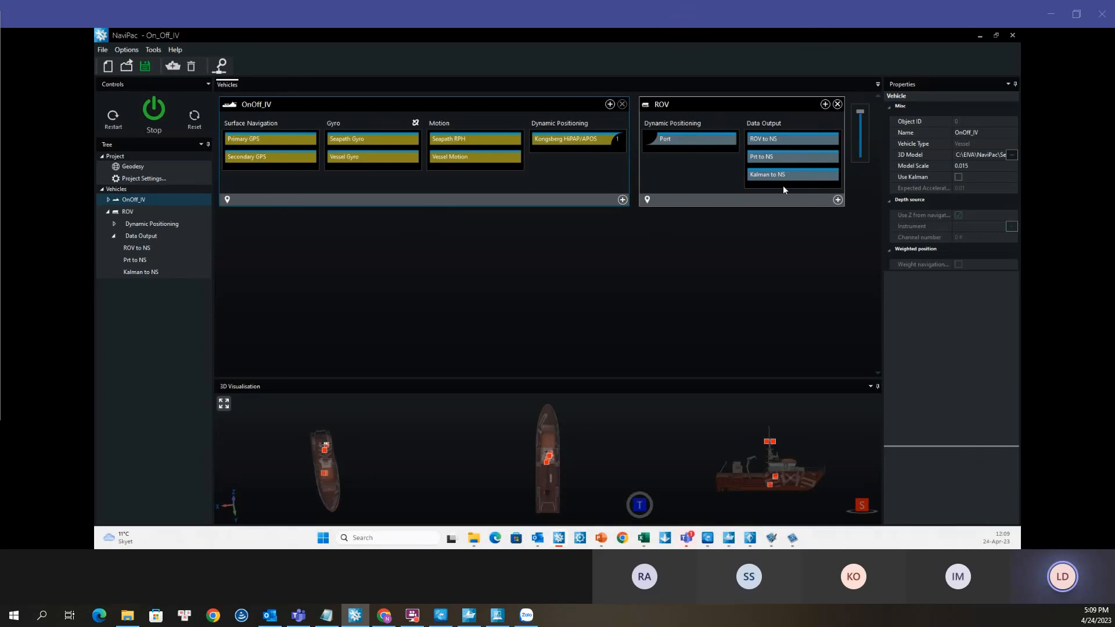
{"action": "left_click", "coordinate": [222, 71]}
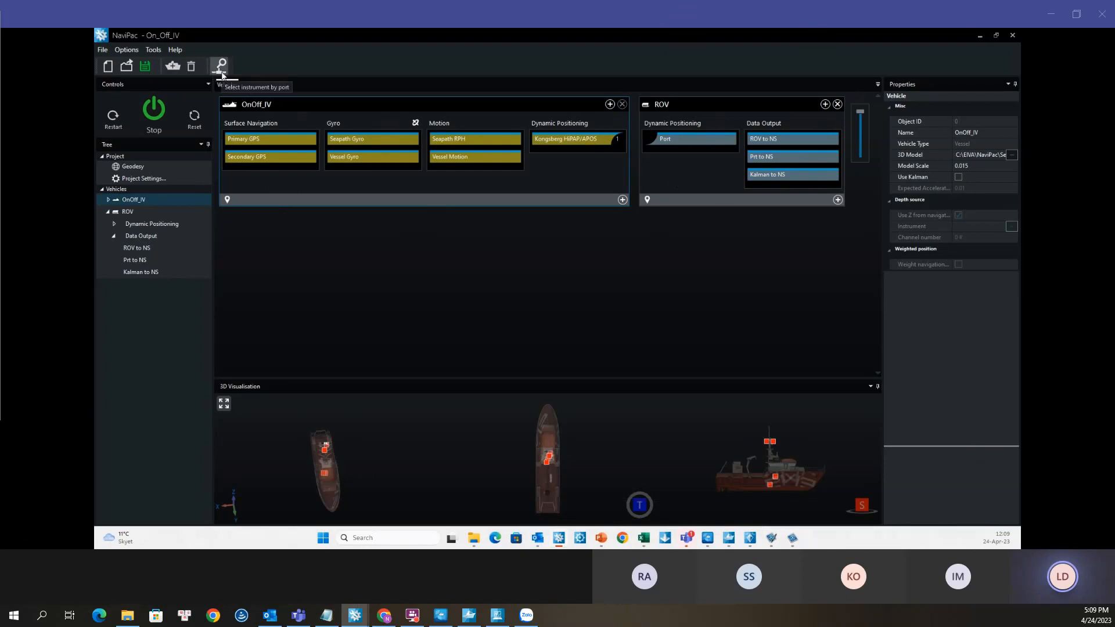
{"action": "left_click", "coordinate": [221, 71]}
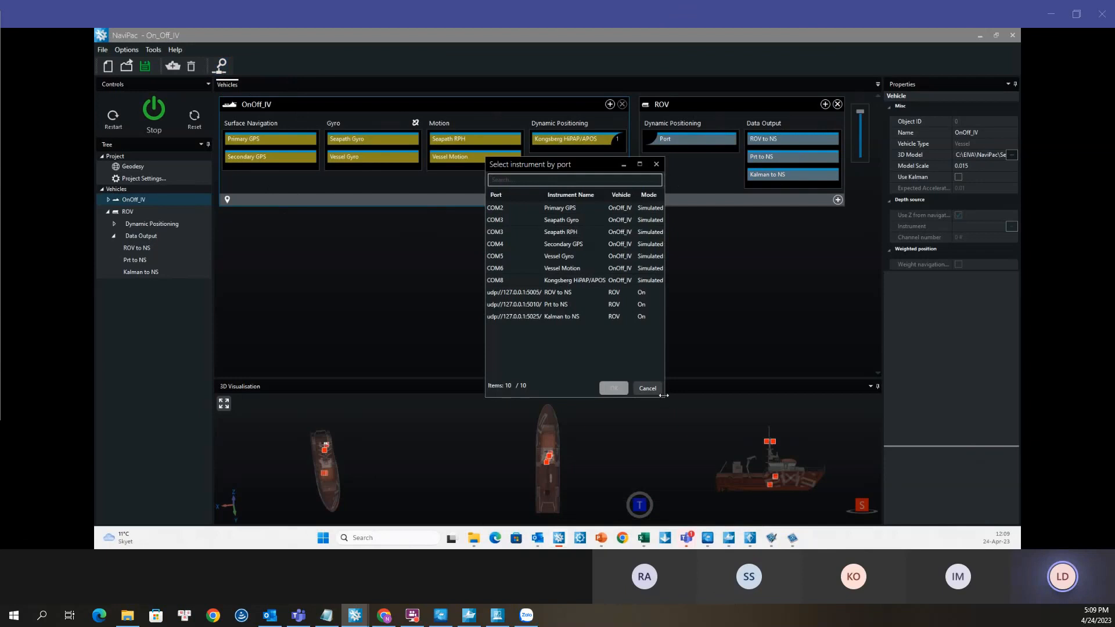
{"action": "left_click_drag", "start_coordinate": [662, 397], "coordinate": [812, 421]}
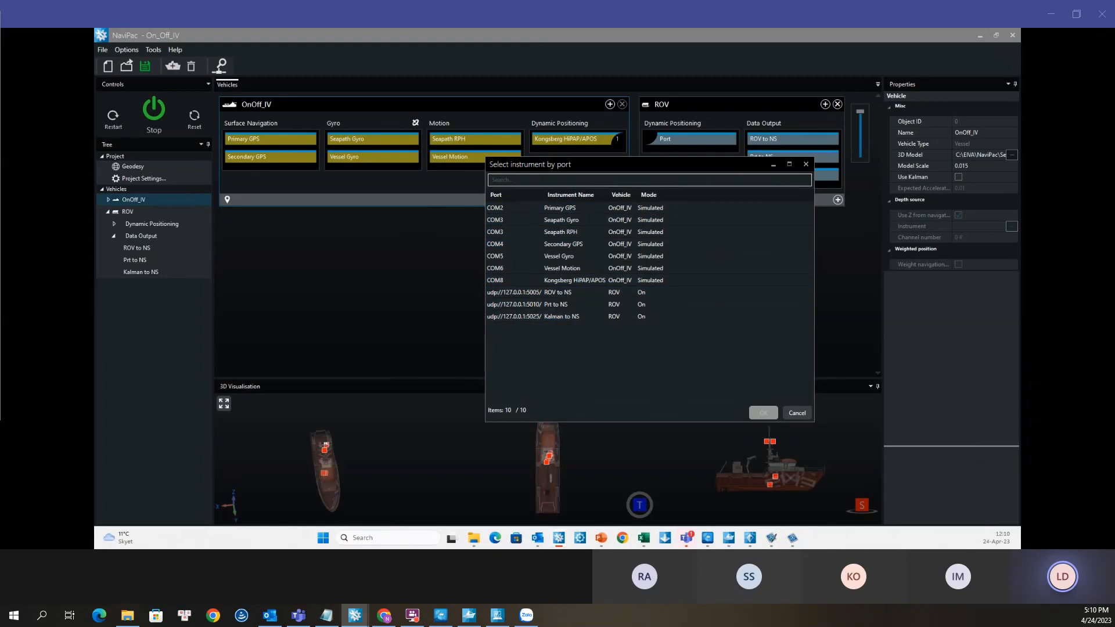
{"action": "left_click_drag", "start_coordinate": [807, 30], "coordinate": [767, 66]}
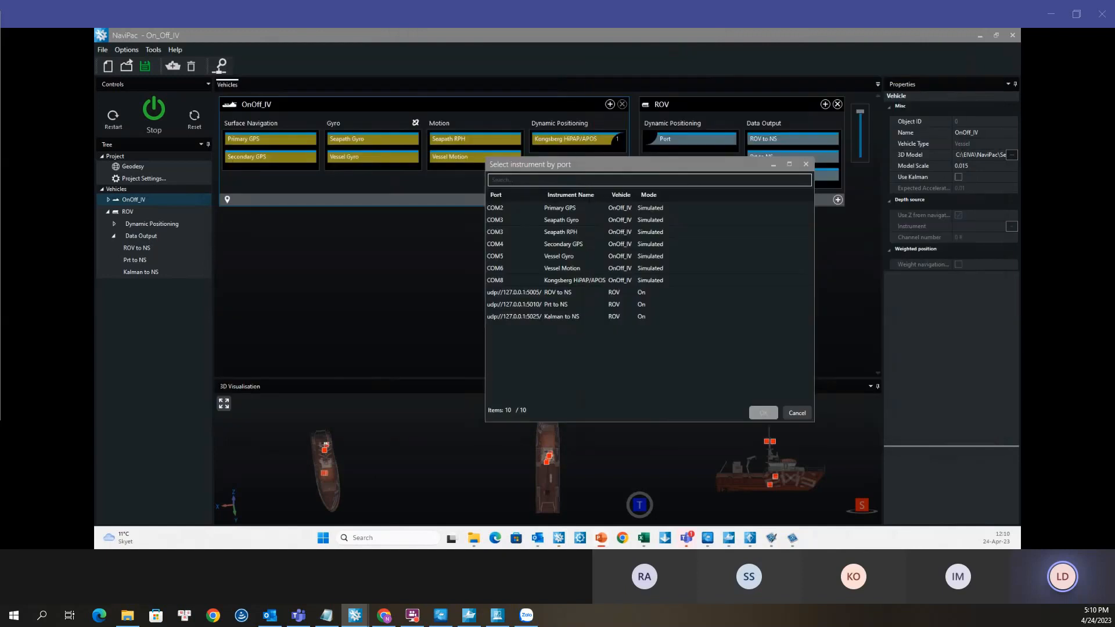
{"action": "left_click", "coordinate": [793, 413]}
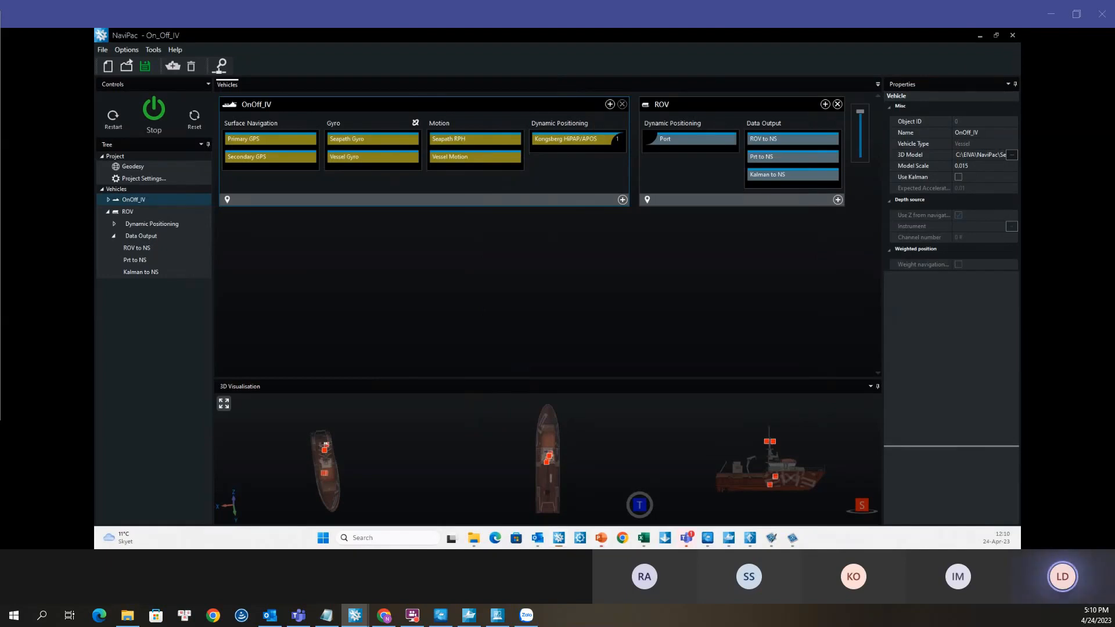
Step: Open the NaviPac Project Settings and show the Warm Start options
{"action": "key", "text": "alt+Tab"}
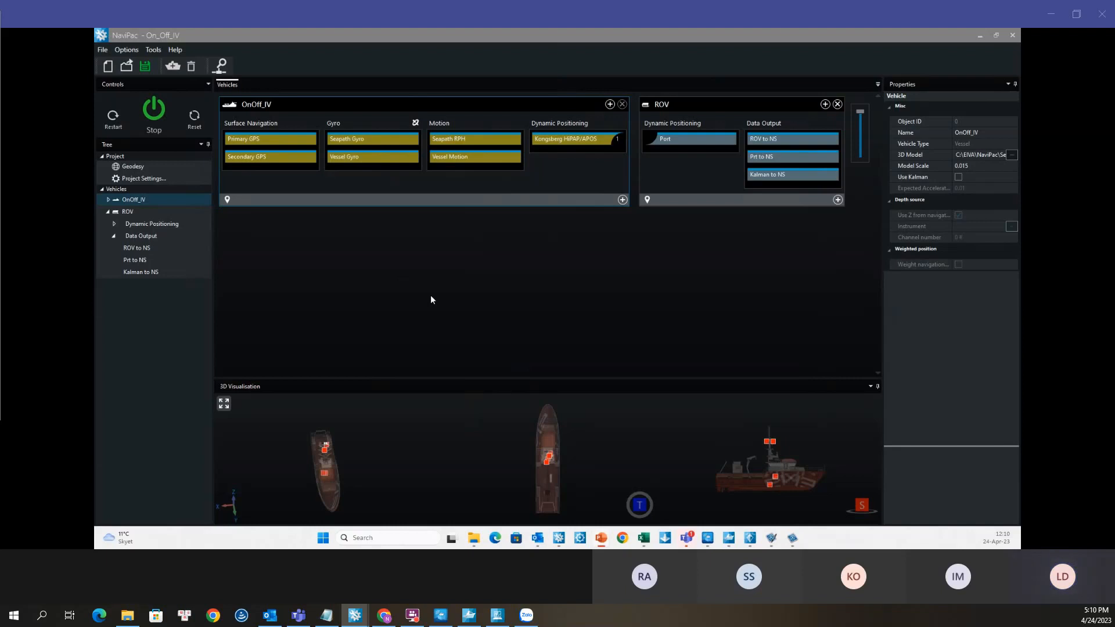
{"action": "left_click", "coordinate": [130, 188]}
{"action": "left_click", "coordinate": [139, 180]}
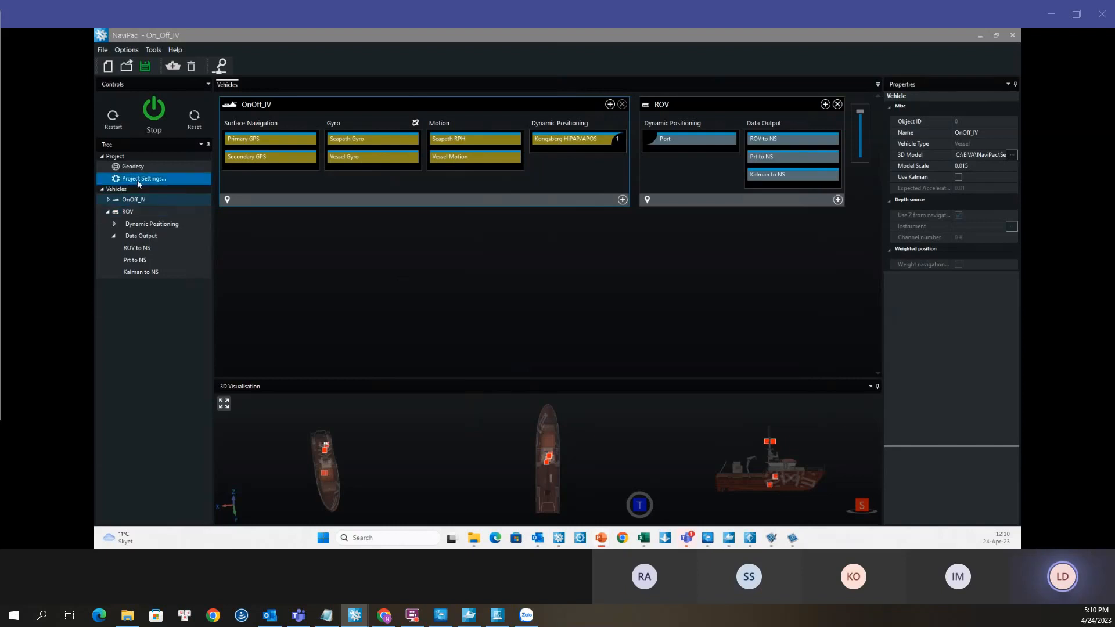
{"action": "double_click", "coordinate": [138, 180]}
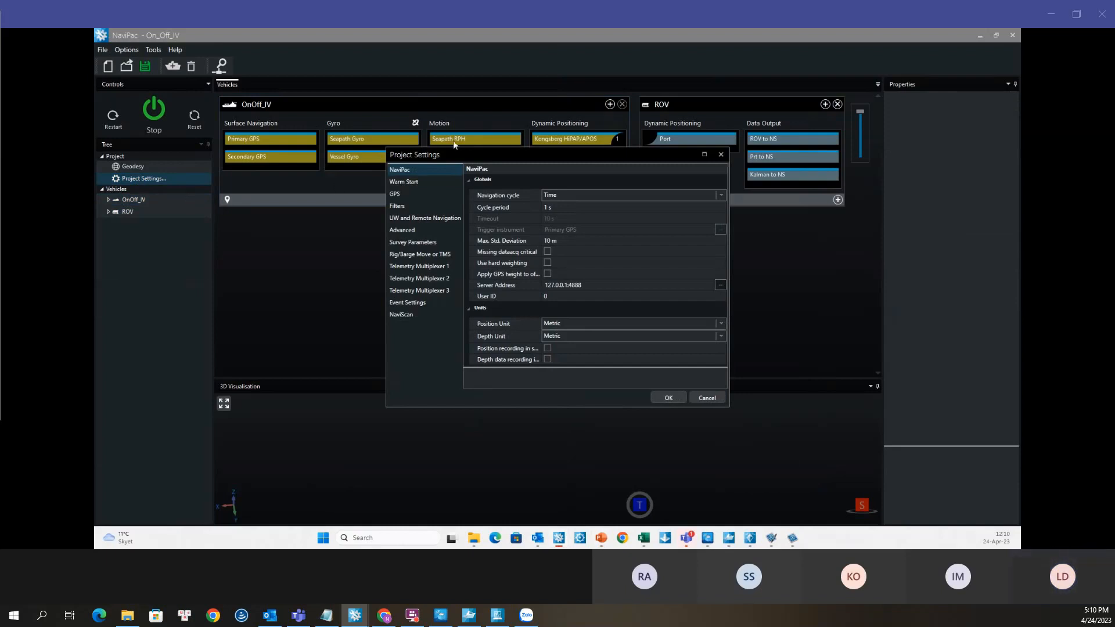
{"action": "left_click_drag", "start_coordinate": [462, 152], "coordinate": [417, 108]}
{"action": "left_click", "coordinate": [365, 138]}
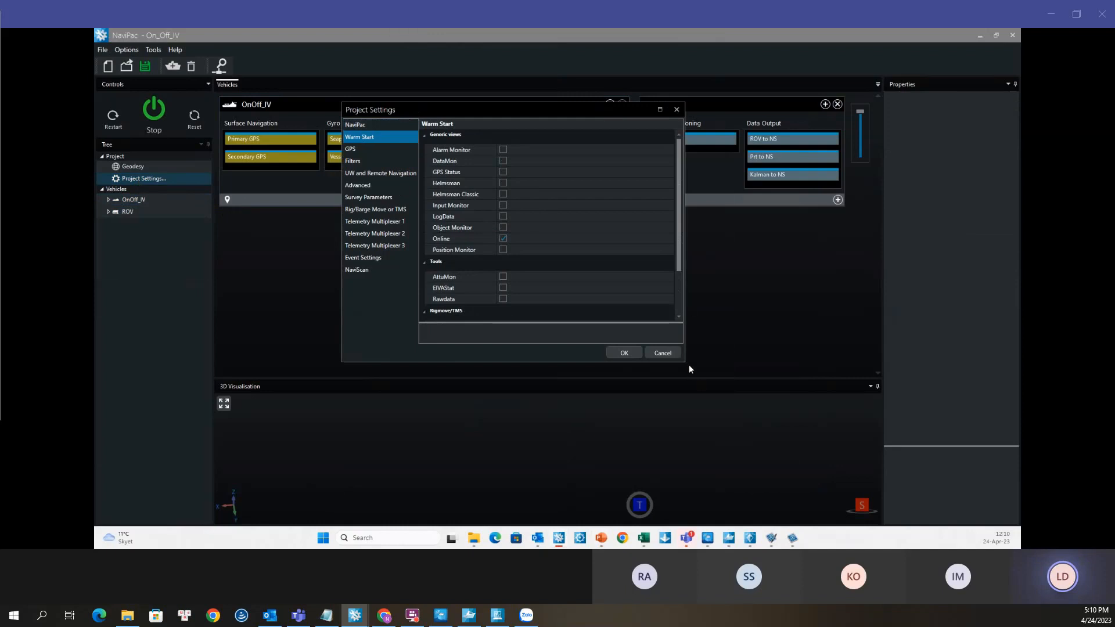
Step: Enable Helmsman alongside Online in the Warm Start generic views and accept the project settings
{"action": "left_click_drag", "start_coordinate": [685, 366], "coordinate": [751, 453]}
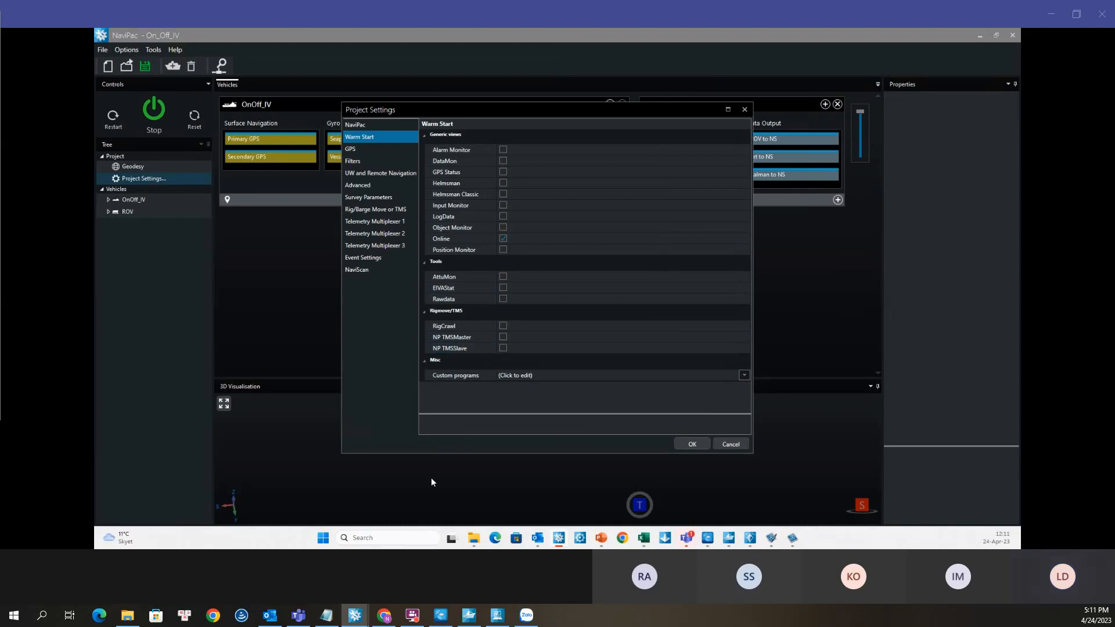
{"action": "left_click", "coordinate": [467, 241]}
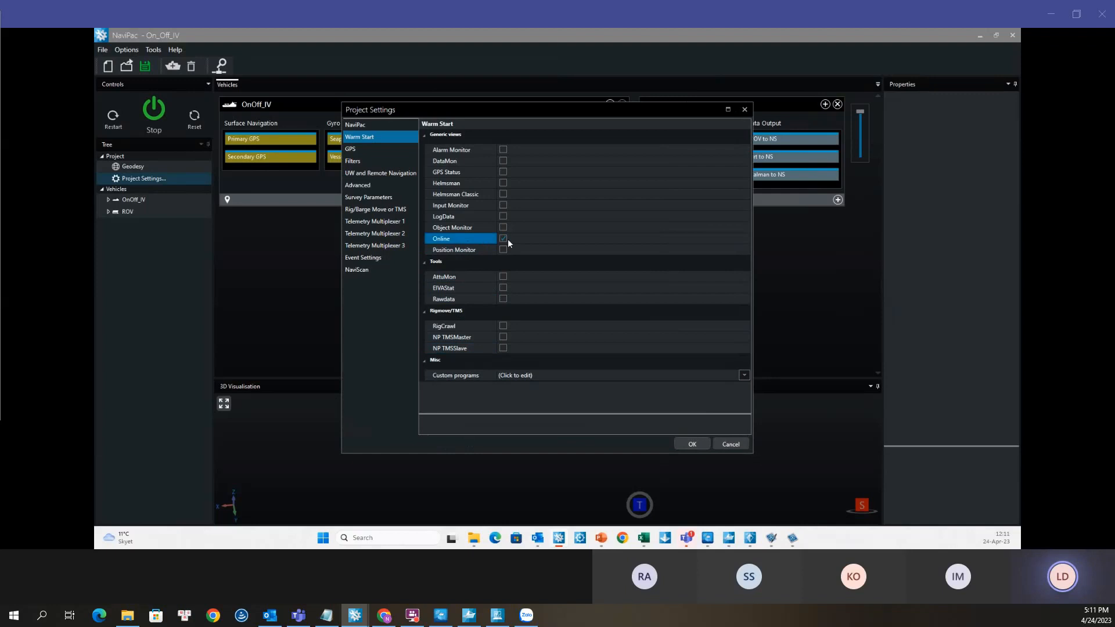
{"action": "left_click", "coordinate": [503, 182]}
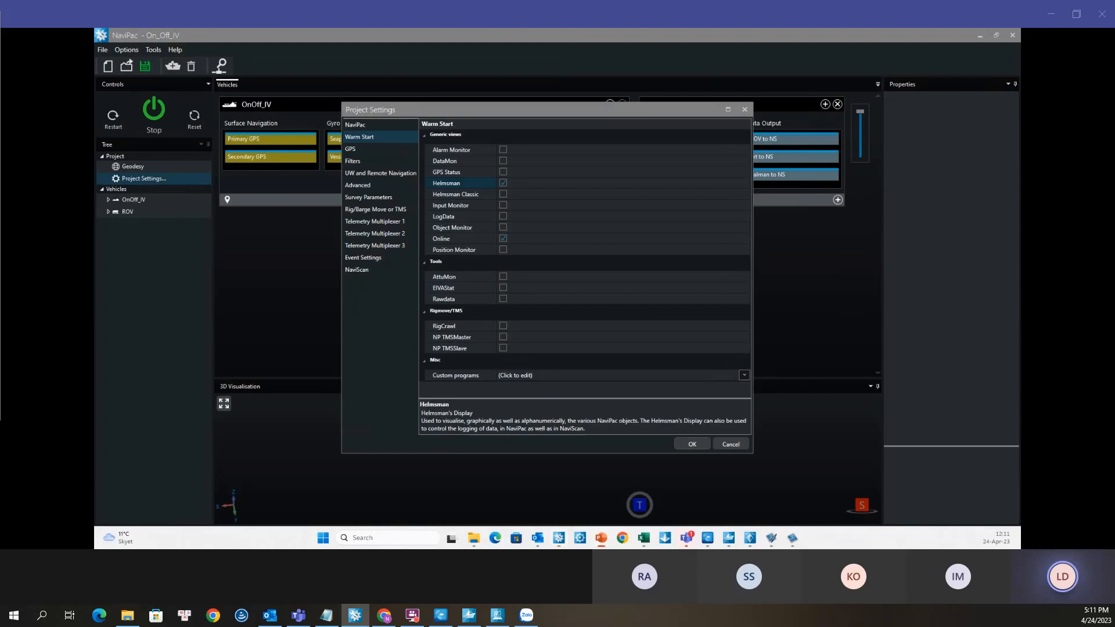
{"action": "left_click_drag", "start_coordinate": [1020, 100], "coordinate": [687, 92]}
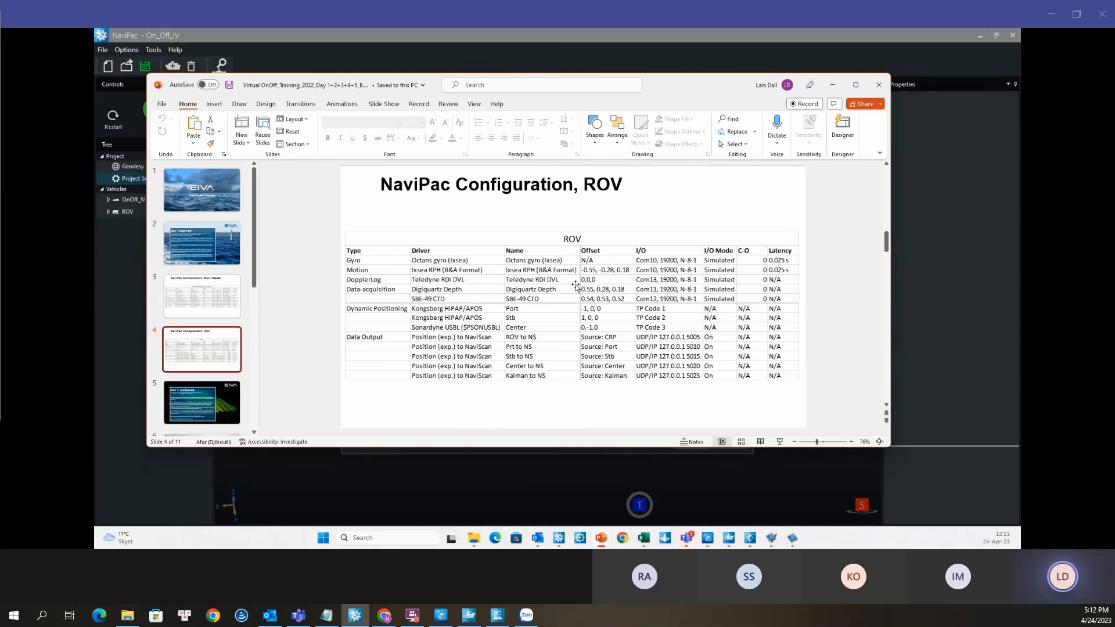
{"action": "left_click_drag", "start_coordinate": [670, 81], "coordinate": [1021, 119]}
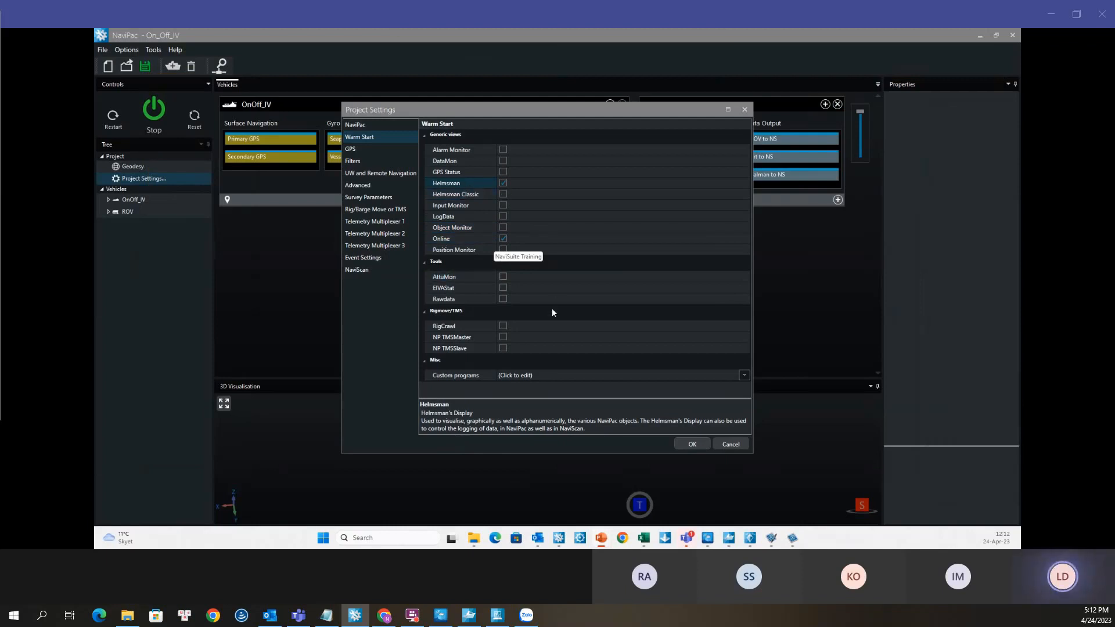
{"action": "left_click", "coordinate": [380, 136]}
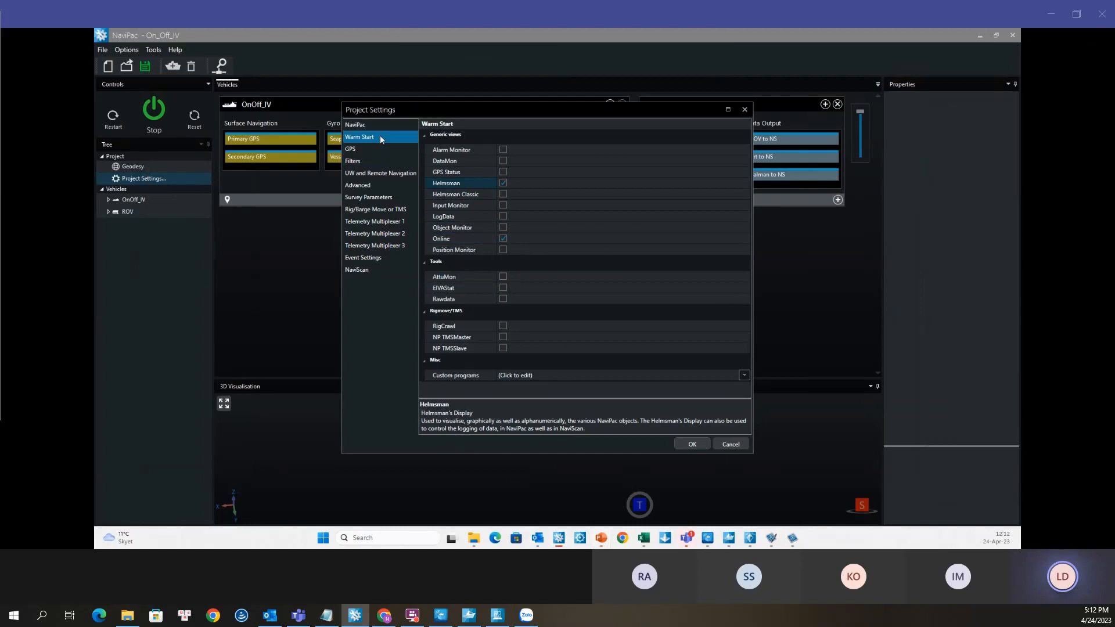
{"action": "left_click", "coordinate": [692, 443]}
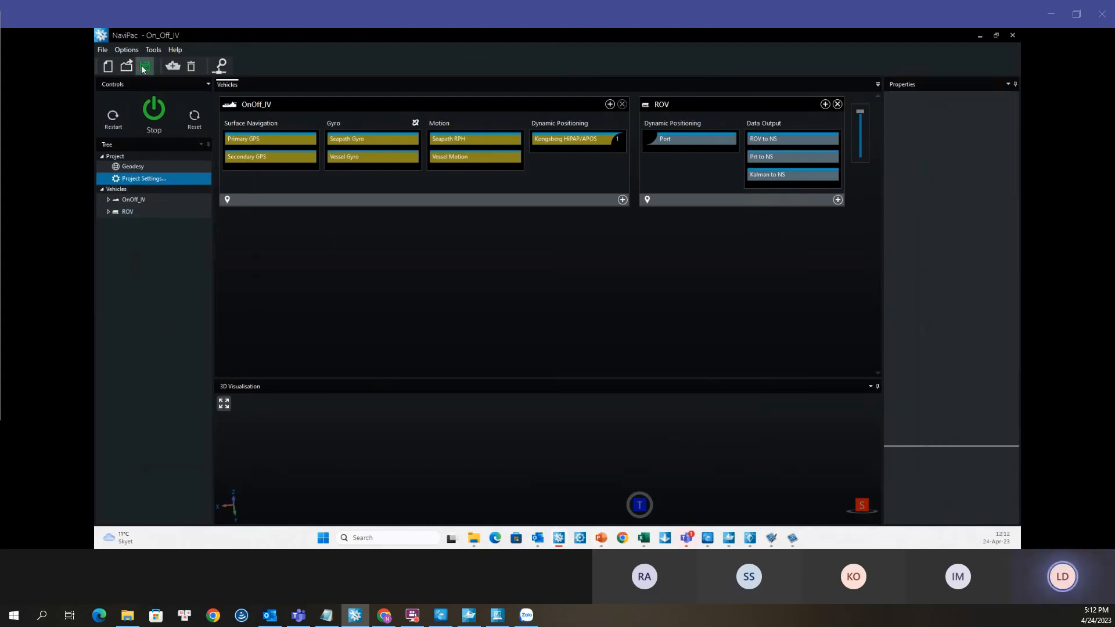
Step: Restart NaviPac and select Primary GPS and Secondary GPS as prioritised surface navigation systems
{"action": "left_click", "coordinate": [112, 119]}
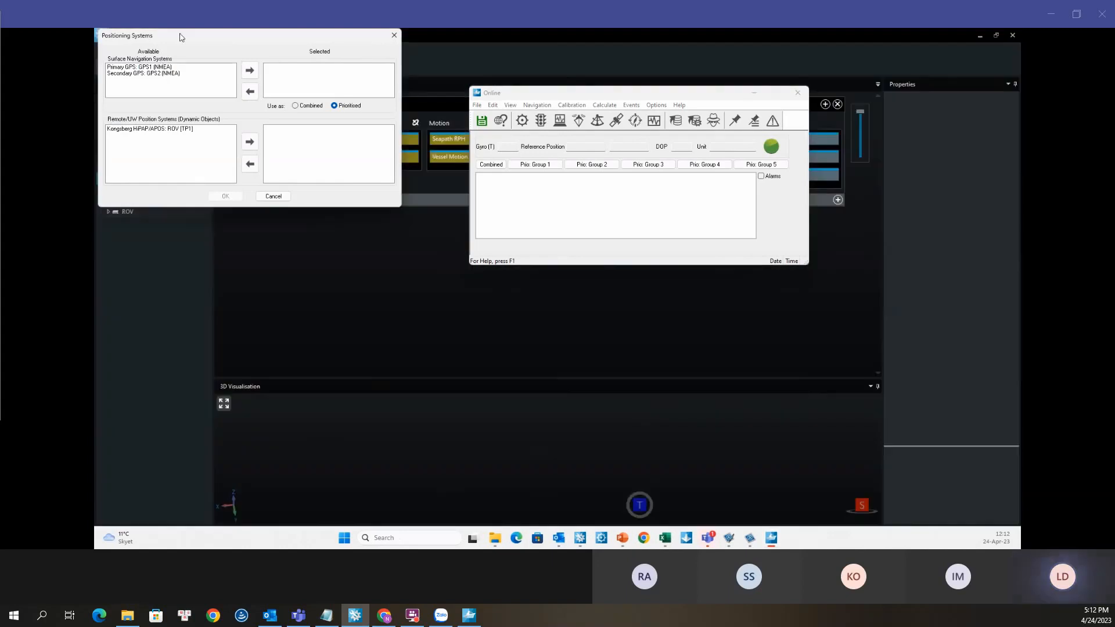
{"action": "left_click_drag", "start_coordinate": [180, 36], "coordinate": [378, 213]}
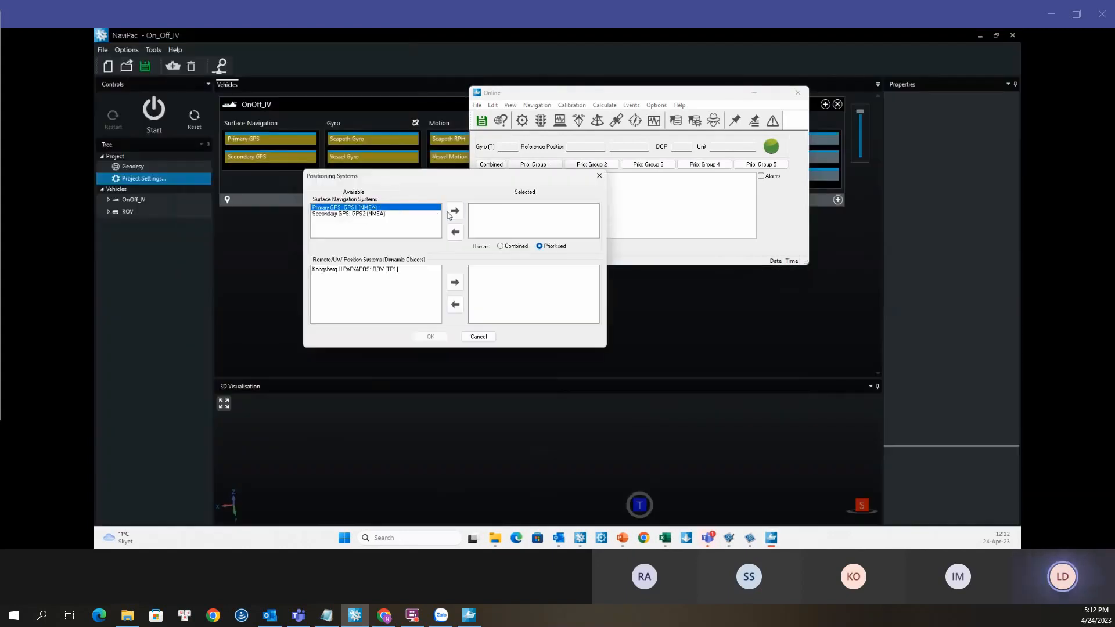
{"action": "left_click", "coordinate": [456, 212]}
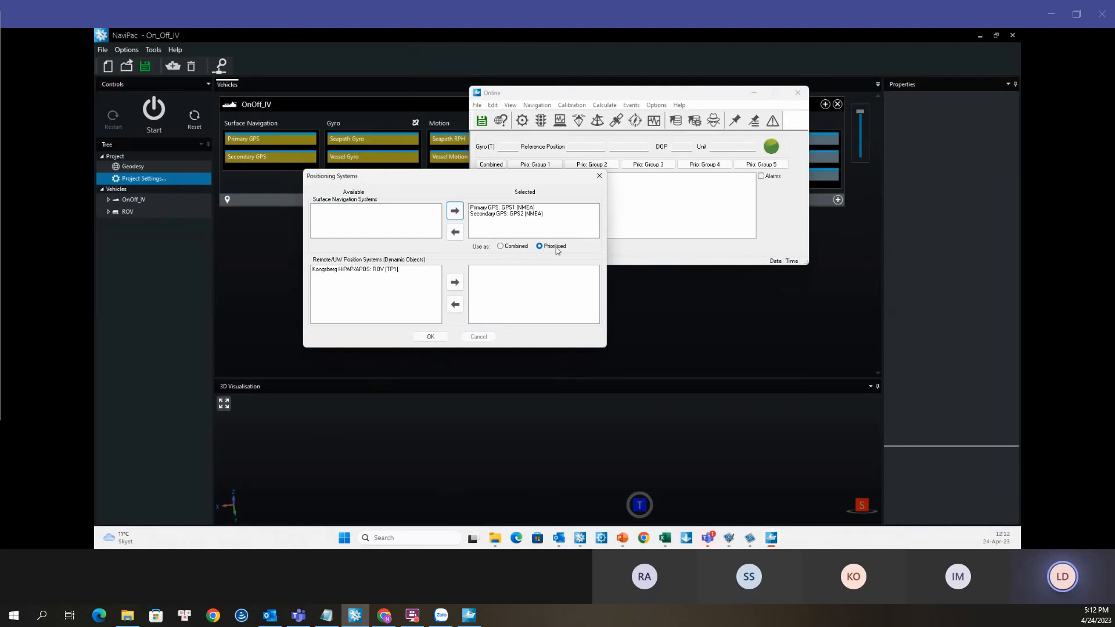
Step: Add Kongsberg HiPAP/APOS: ROV [TP1] to the selected underwater position systems and accept the estimated position
{"action": "left_click", "coordinate": [328, 272]}
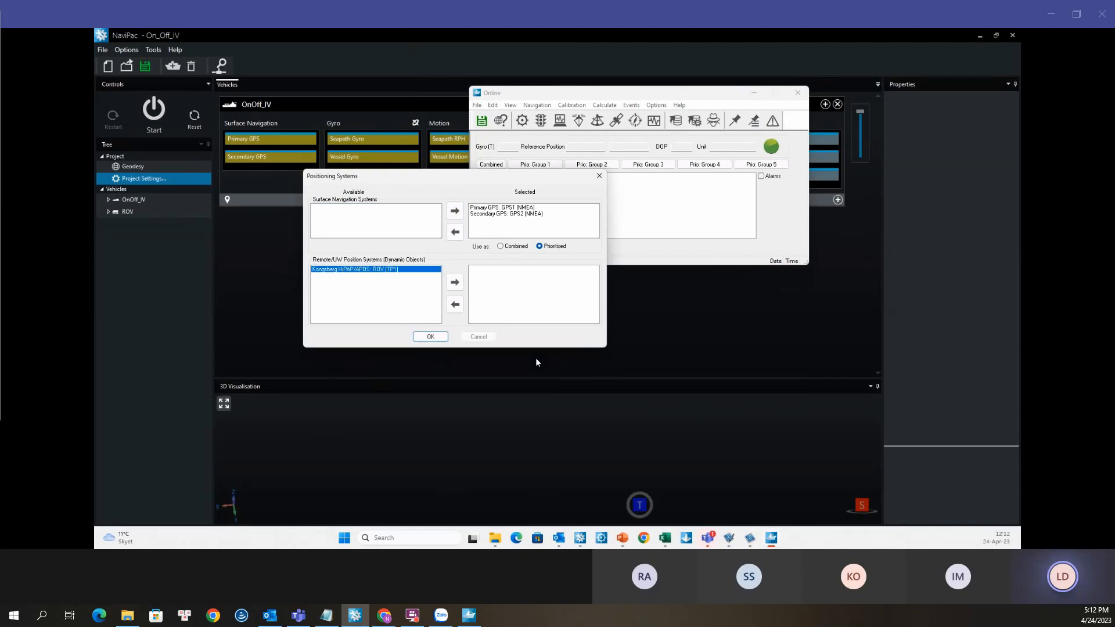
{"action": "left_click", "coordinate": [456, 284]}
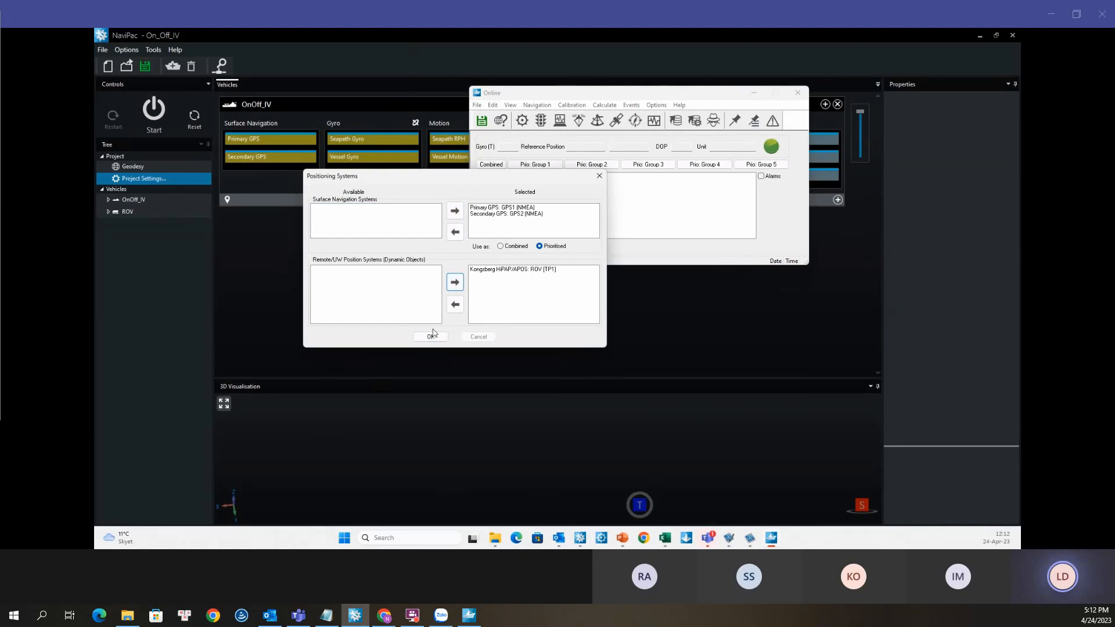
{"action": "left_click", "coordinate": [431, 337]}
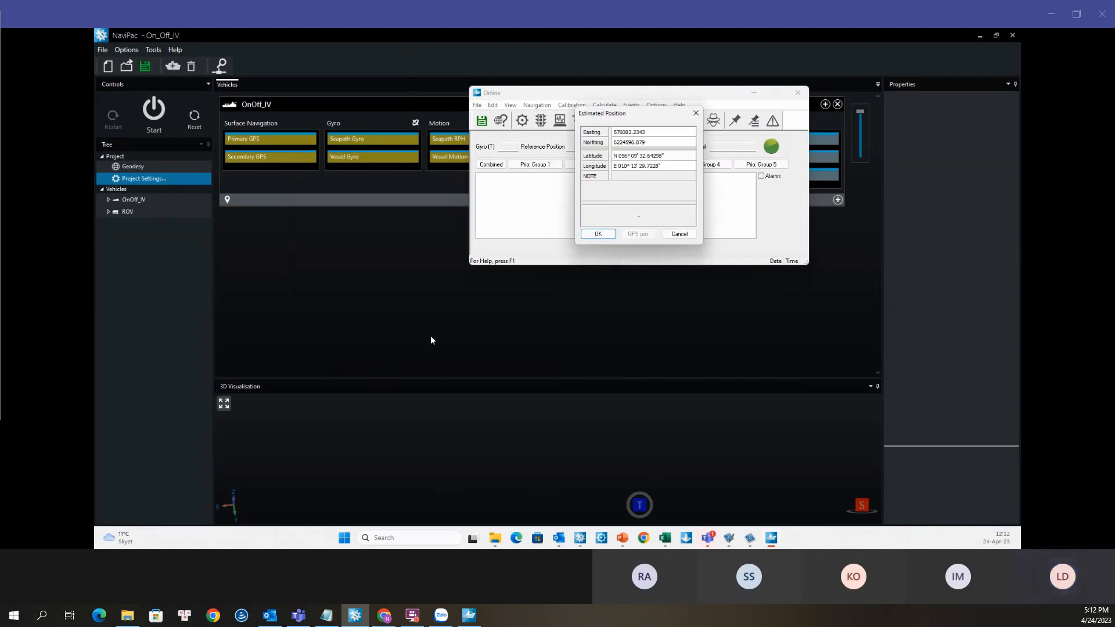
{"action": "left_click", "coordinate": [599, 234]}
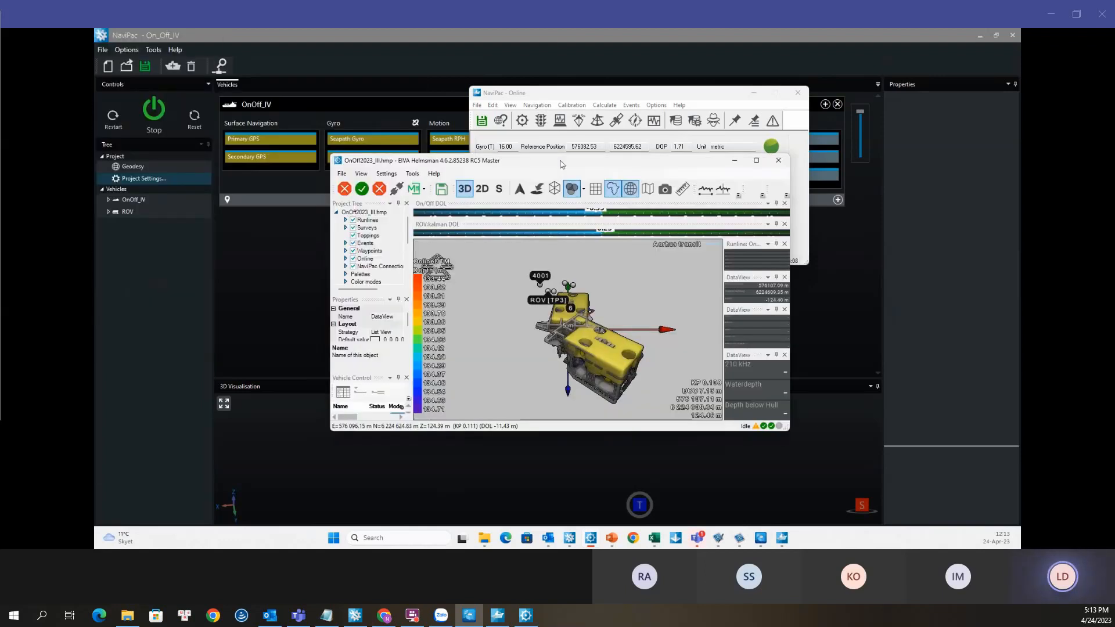
Step: Maximise the Helmsman window and start a new project named OnOff_IV
{"action": "double_click", "coordinate": [561, 164]}
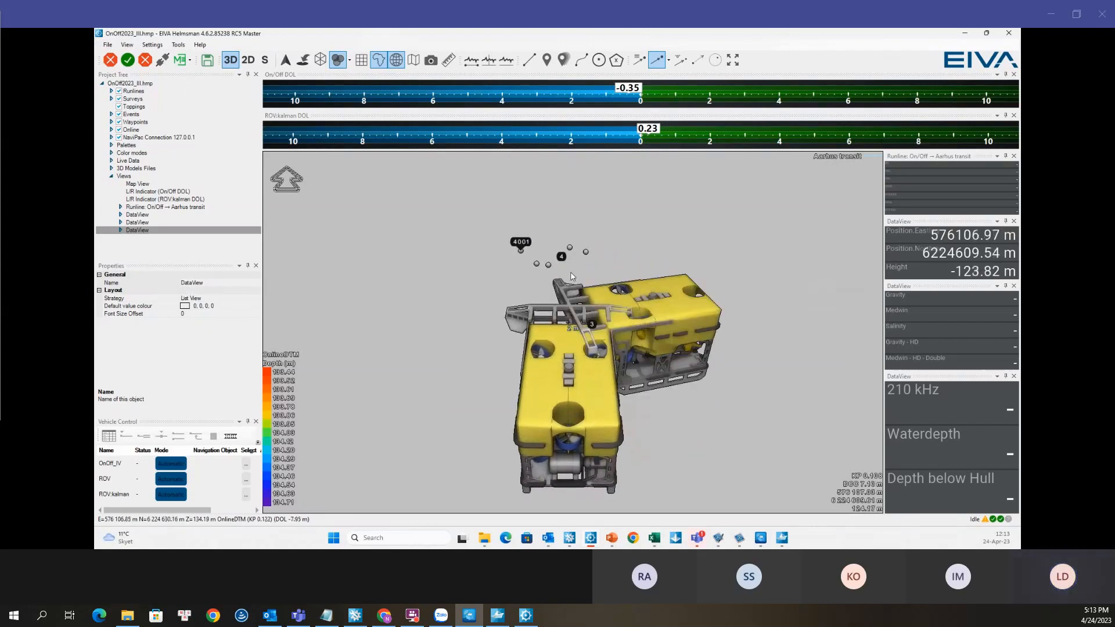
{"action": "left_click", "coordinate": [107, 44]}
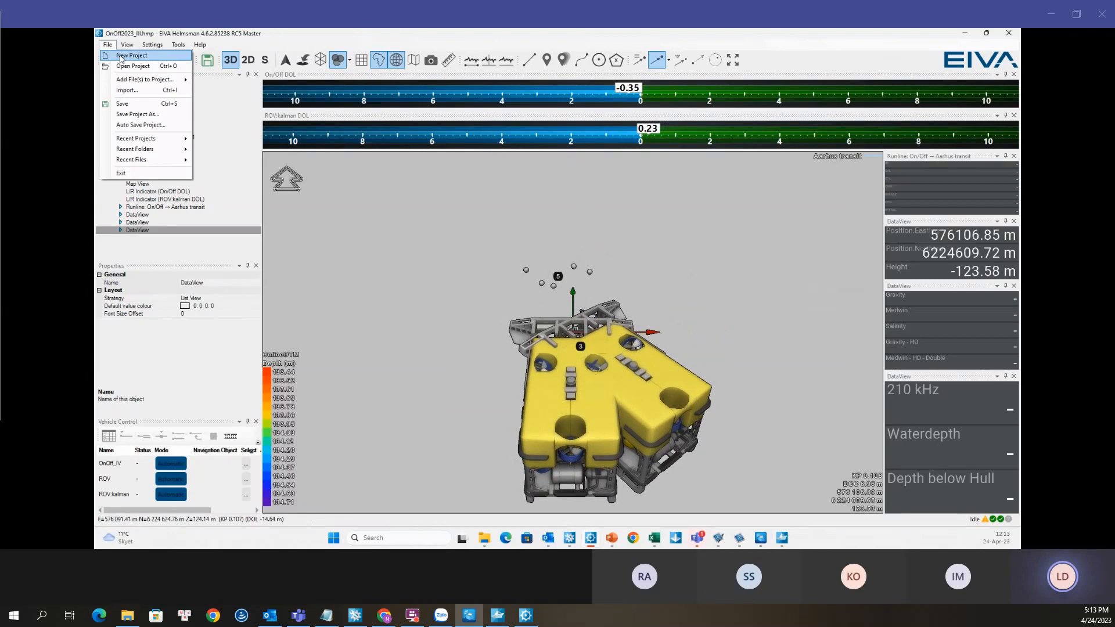
{"action": "left_click", "coordinate": [131, 55]}
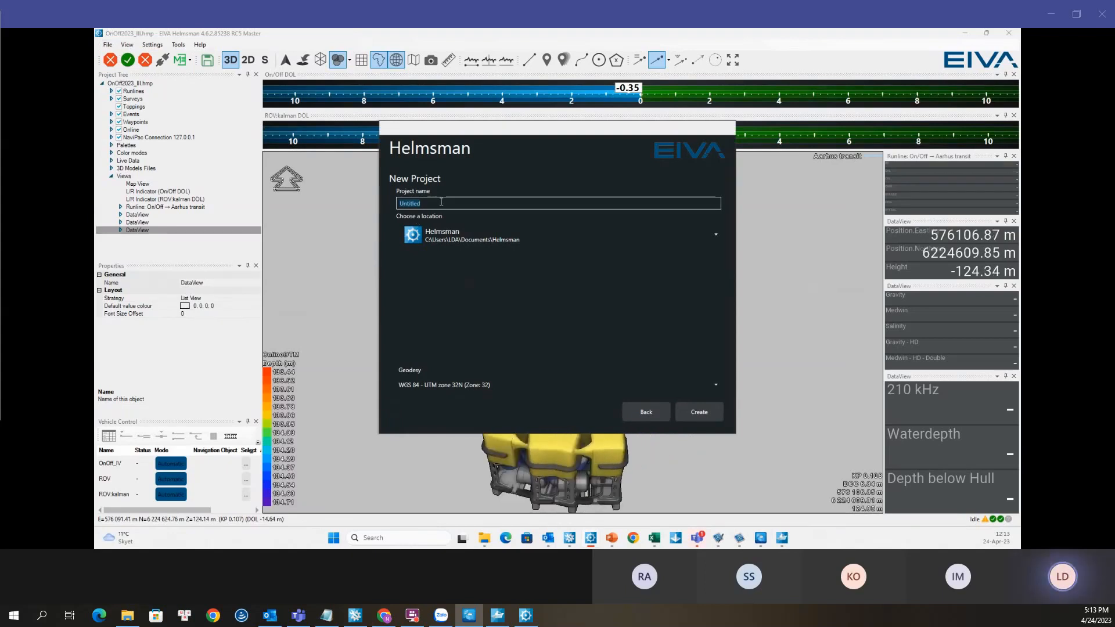
{"action": "type", "text": "OnO"}
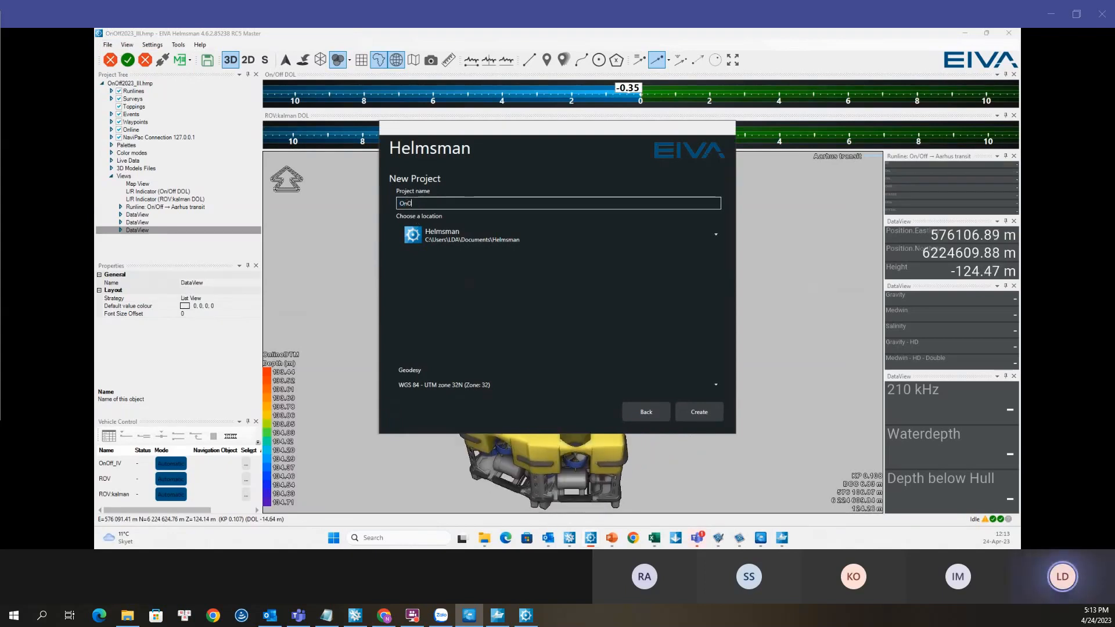
{"action": "type", "text": "ff_IV"}
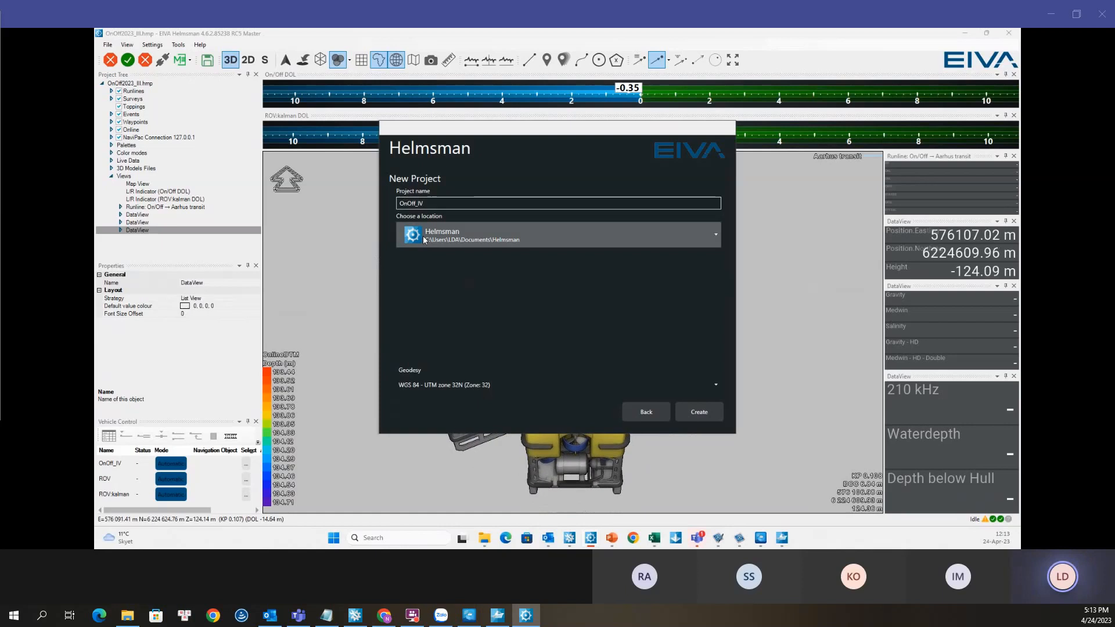
Step: Set the project location to C:\Virtual_Training_OnOff_2023\Virtual_Training_OnOff_Project_III\Helmsman and create the project with WGS 84 - UTM zone 32N geodesy
{"action": "left_click", "coordinate": [463, 237]}
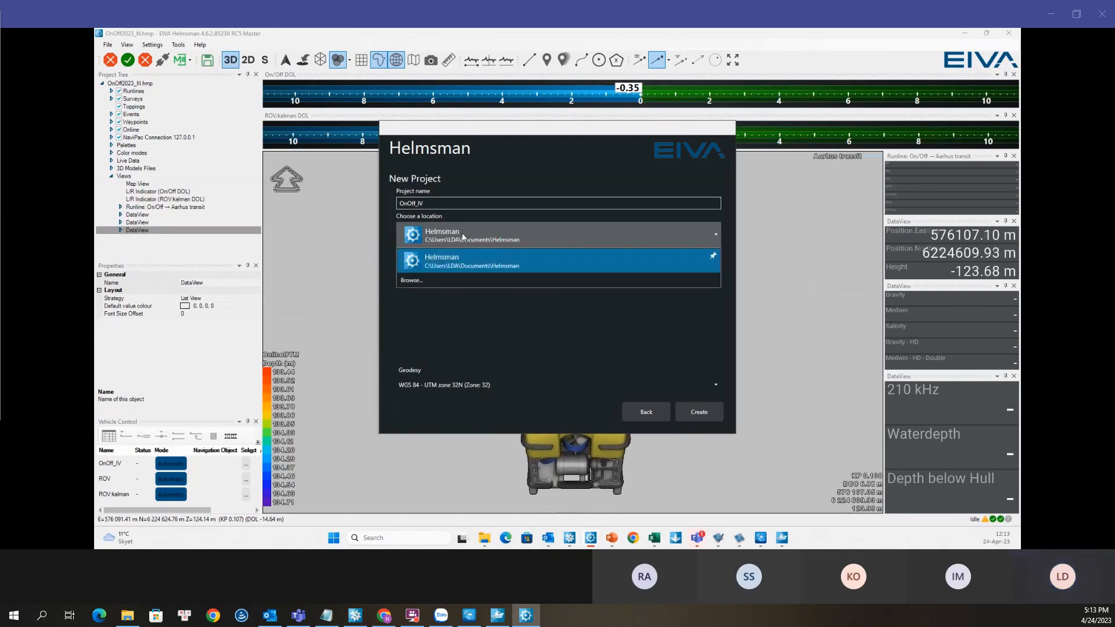
{"action": "left_click", "coordinate": [401, 281]}
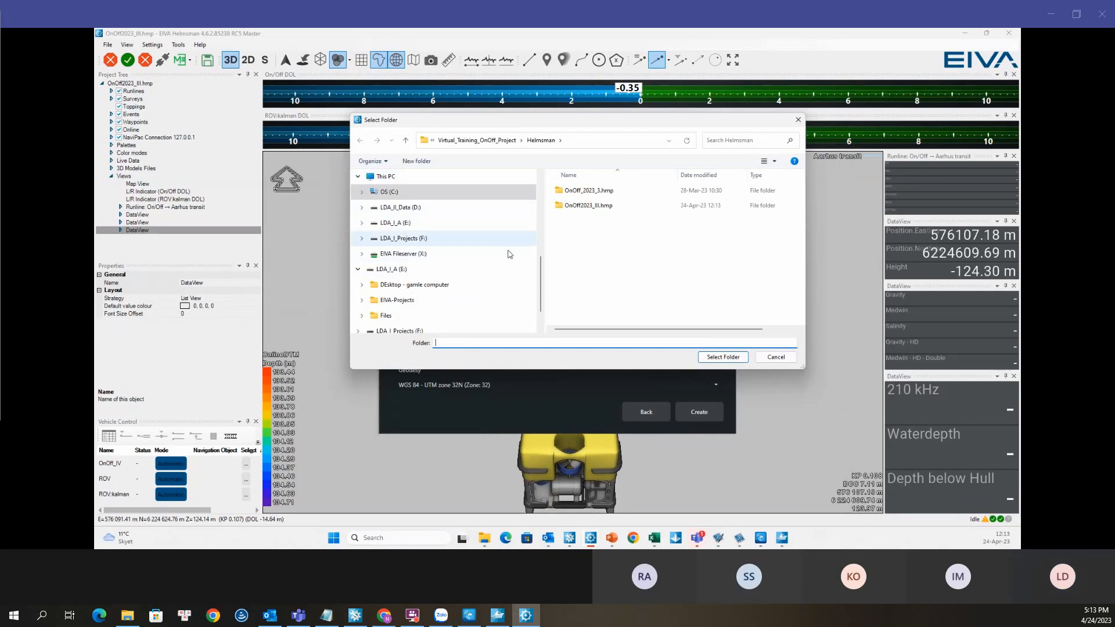
{"action": "left_click", "coordinate": [395, 196]}
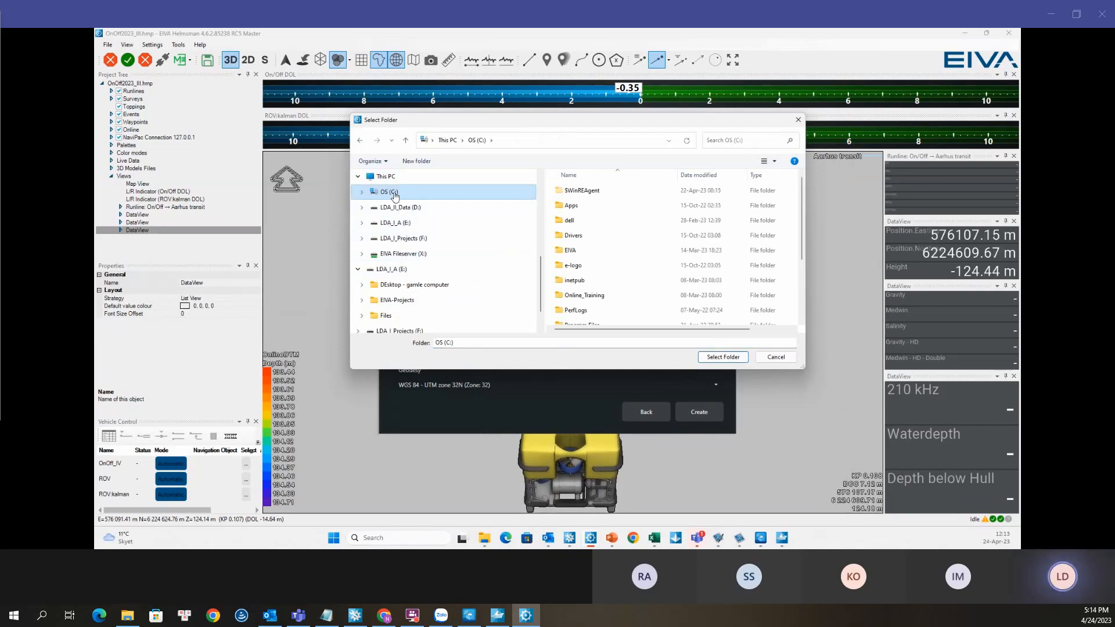
{"action": "scroll", "coordinate": [669, 292], "scroll_direction": "down", "scroll_amount": 3}
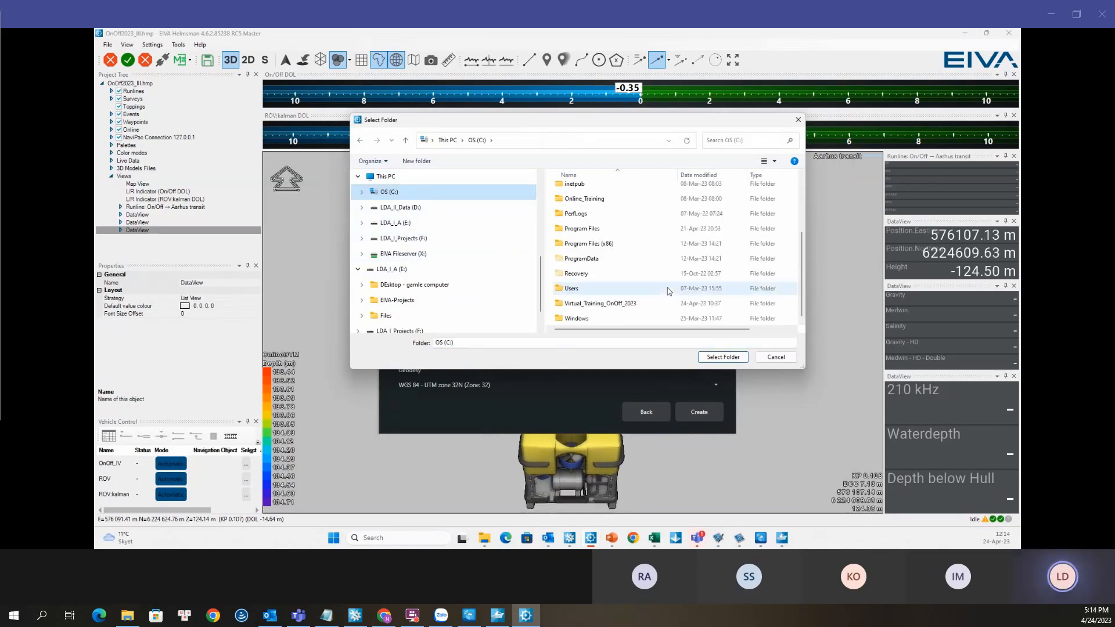
{"action": "double_click", "coordinate": [607, 304]}
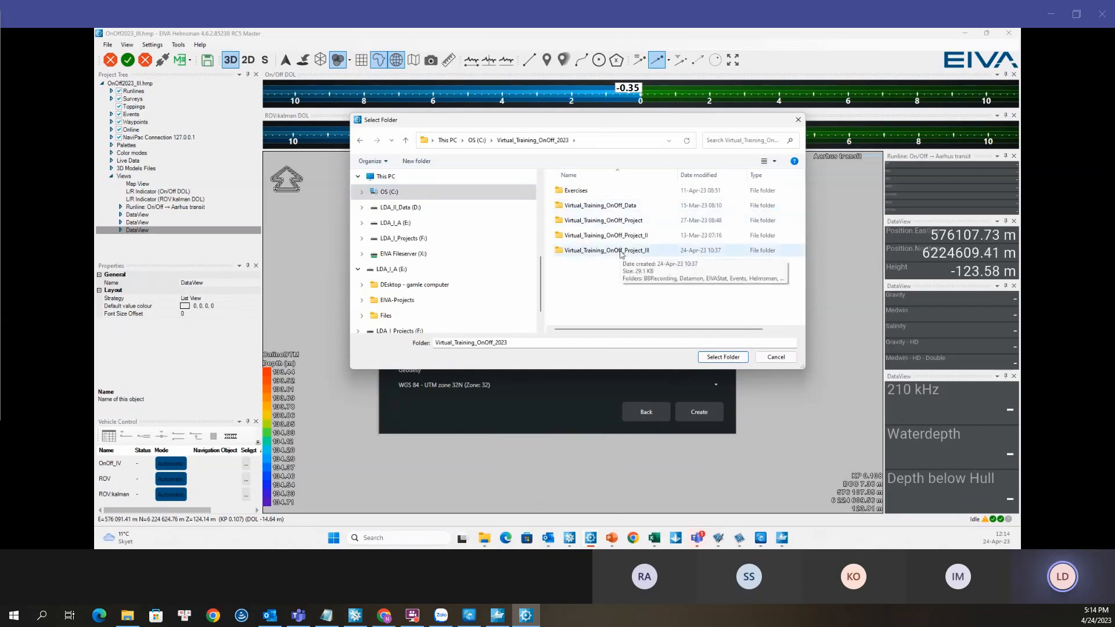
{"action": "left_click", "coordinate": [620, 252]}
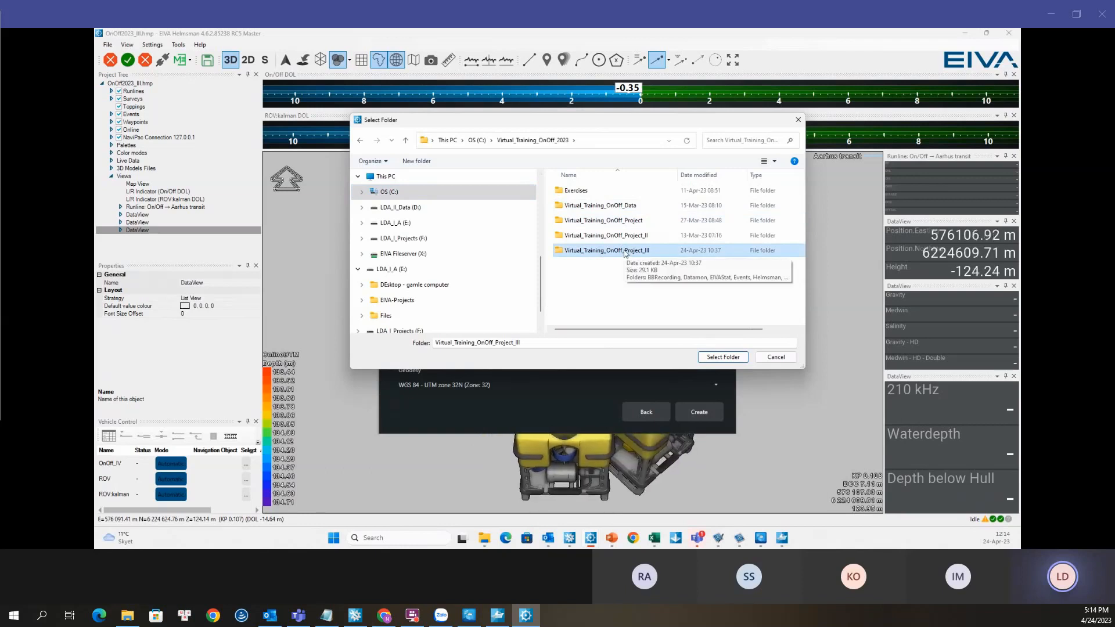
{"action": "double_click", "coordinate": [625, 251]}
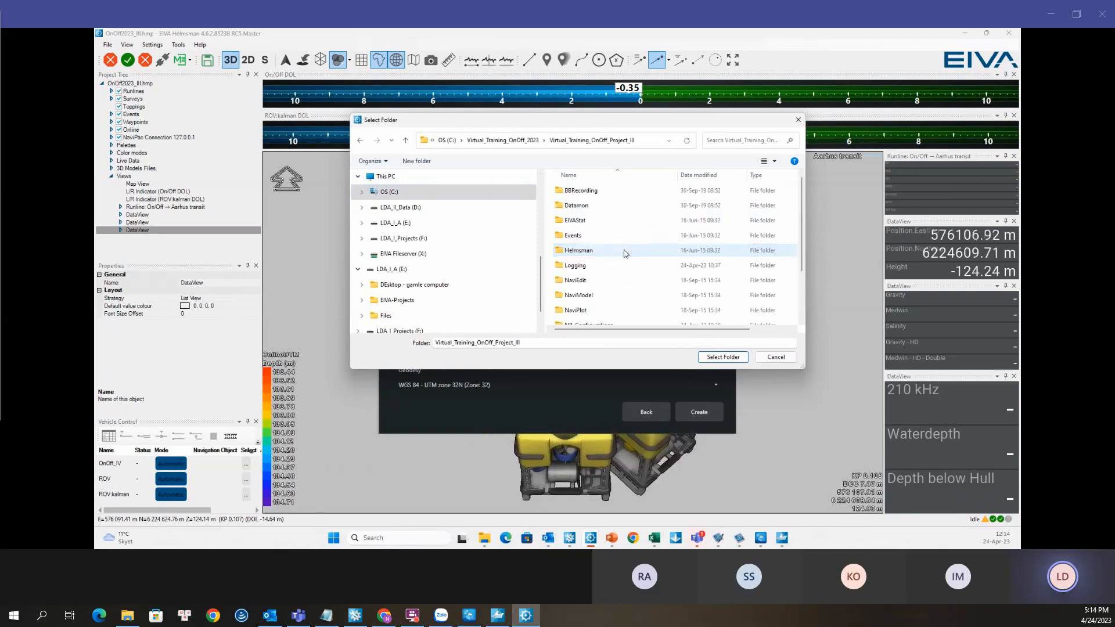
{"action": "left_click", "coordinate": [584, 254]}
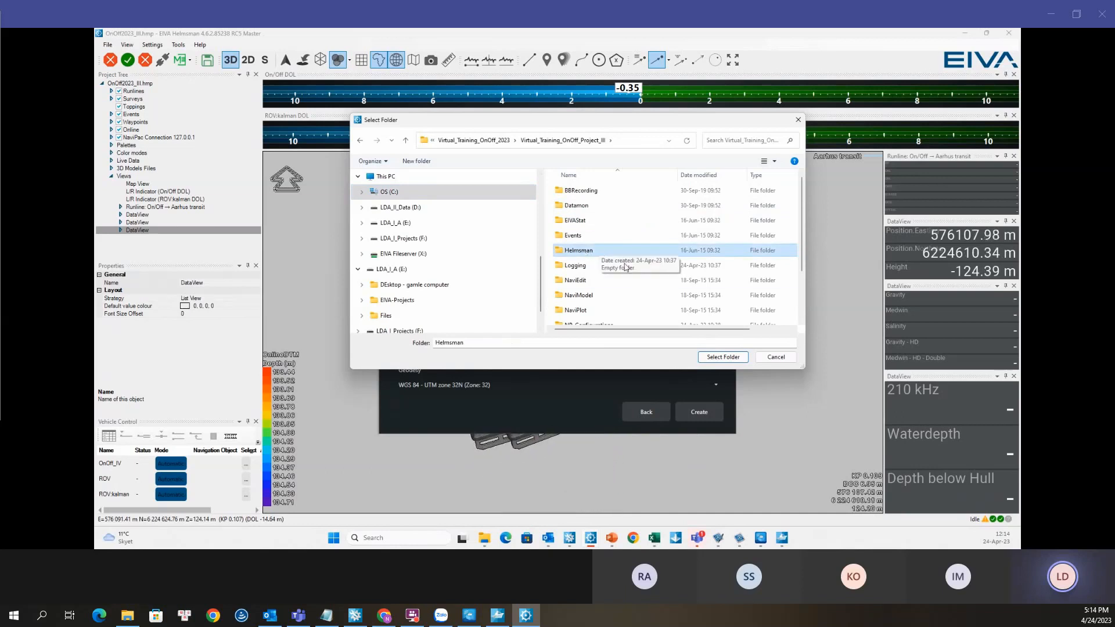
{"action": "double_click", "coordinate": [593, 253]}
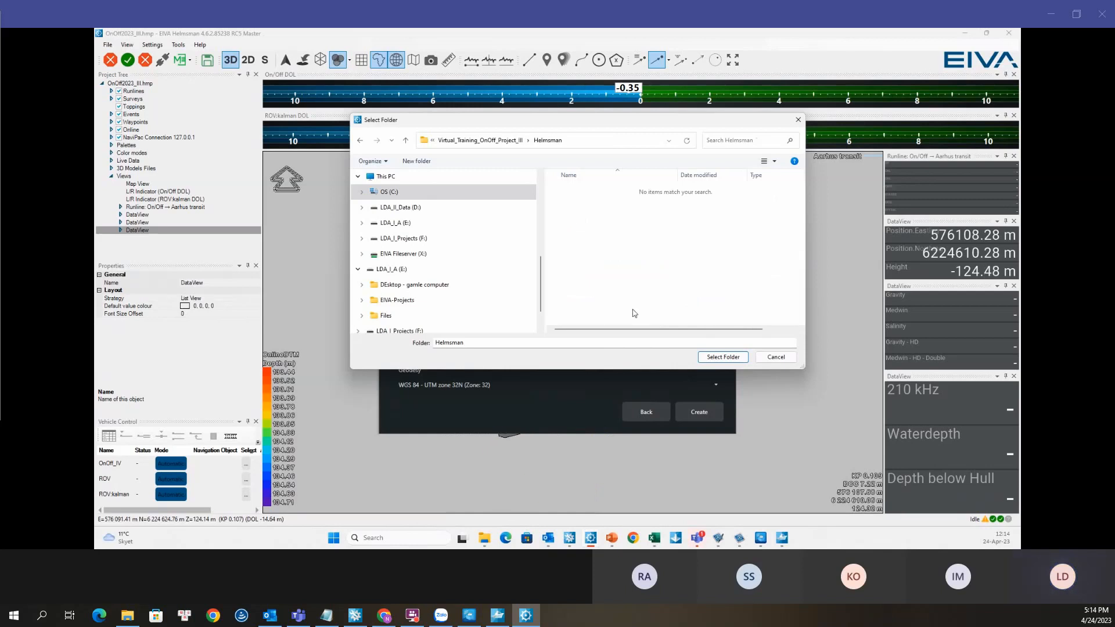
{"action": "left_click", "coordinate": [722, 357]}
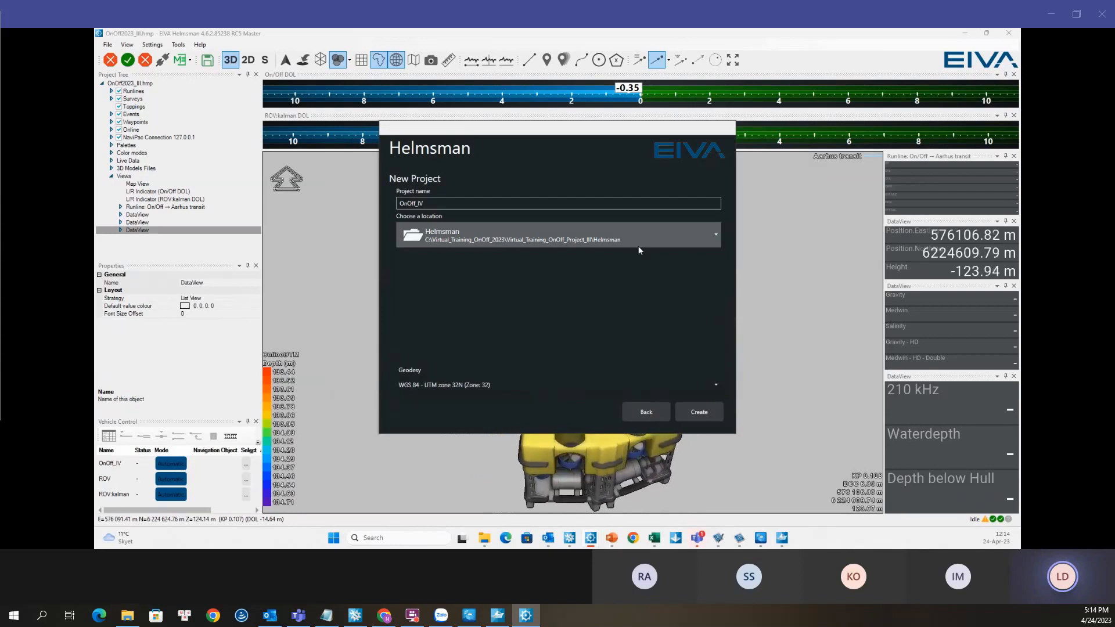
{"action": "left_click", "coordinate": [701, 412]}
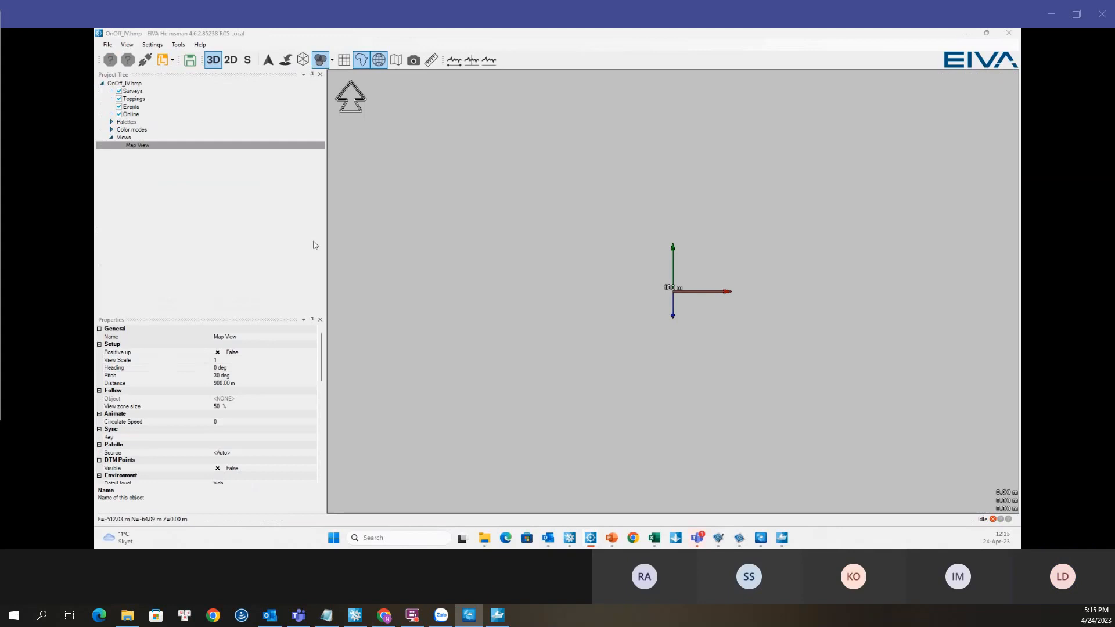
Step: Narrow the project tree and connect the Helmsman project to the NaviPac Kernel server at 127.0.0.1, port 58753
{"action": "left_click_drag", "start_coordinate": [326, 230], "coordinate": [280, 230]}
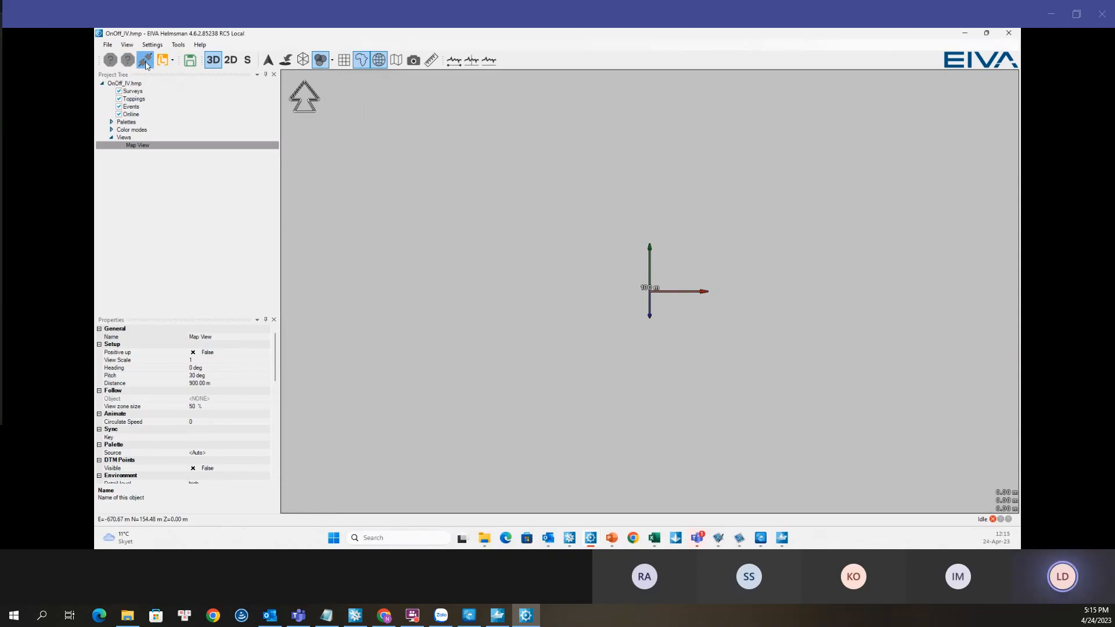
{"action": "left_click", "coordinate": [146, 65]}
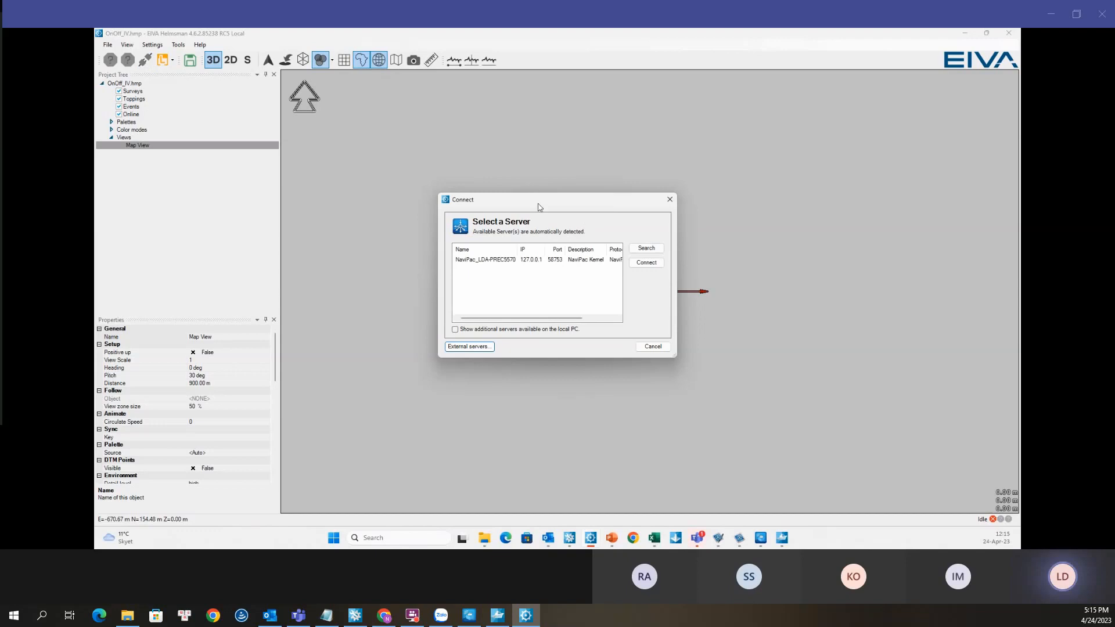
{"action": "left_click_drag", "start_coordinate": [538, 203], "coordinate": [568, 146]}
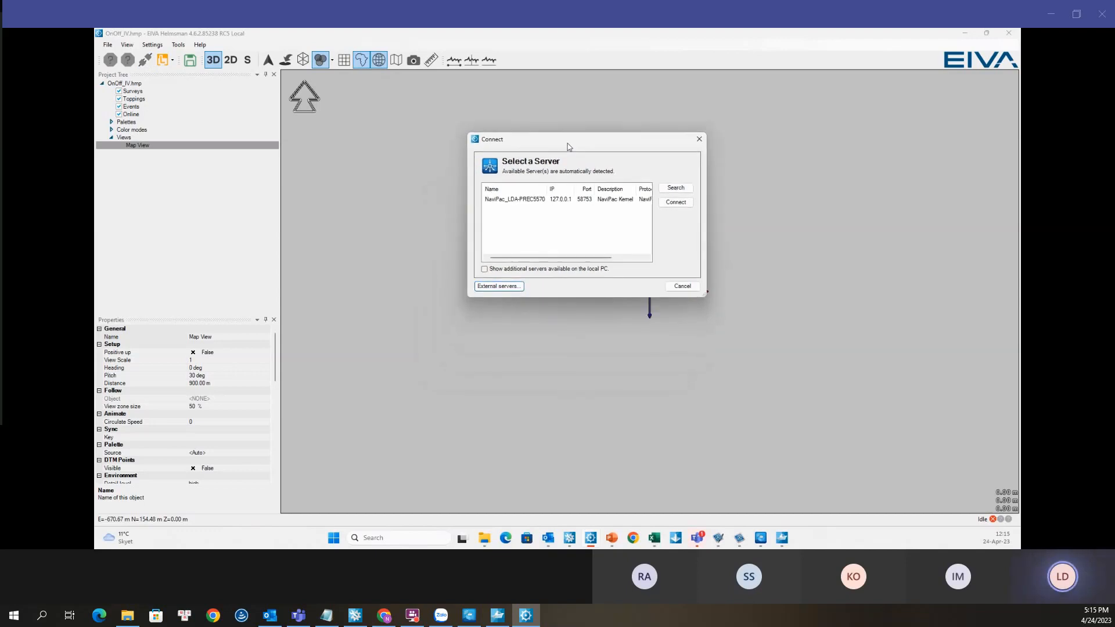
{"action": "left_click", "coordinate": [533, 202]}
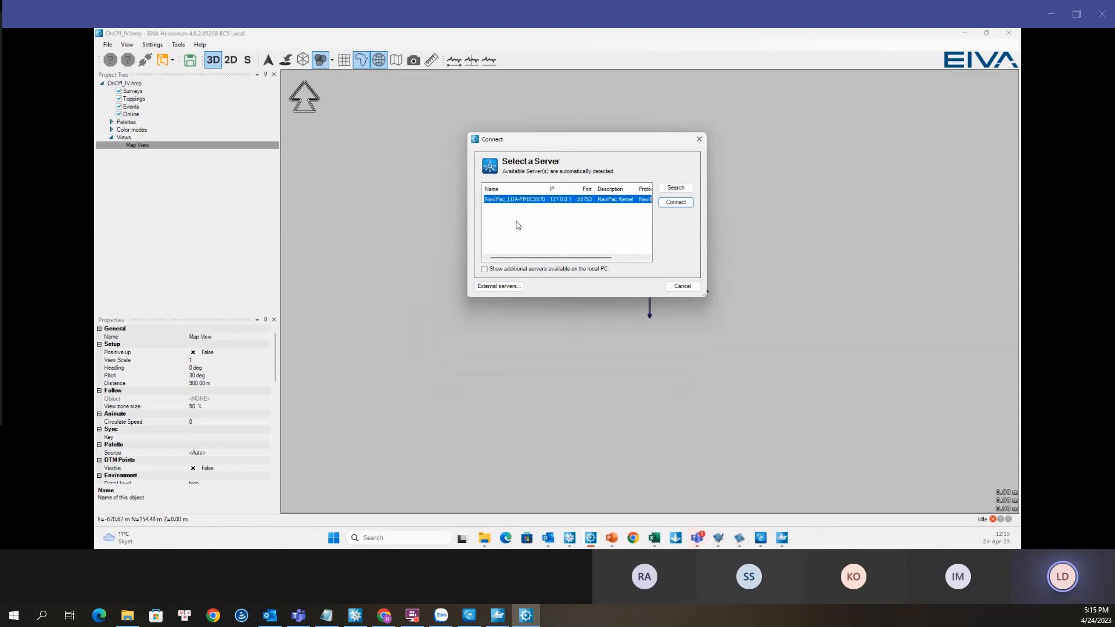
{"action": "left_click_drag", "start_coordinate": [468, 275], "coordinate": [424, 273]}
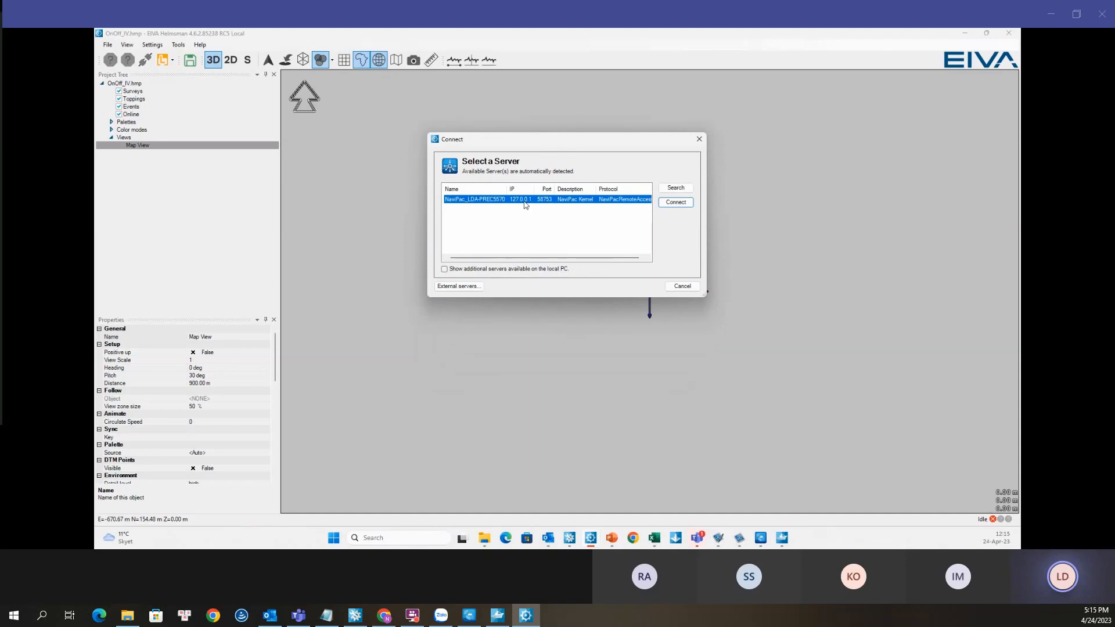
{"action": "left_click", "coordinate": [674, 204]}
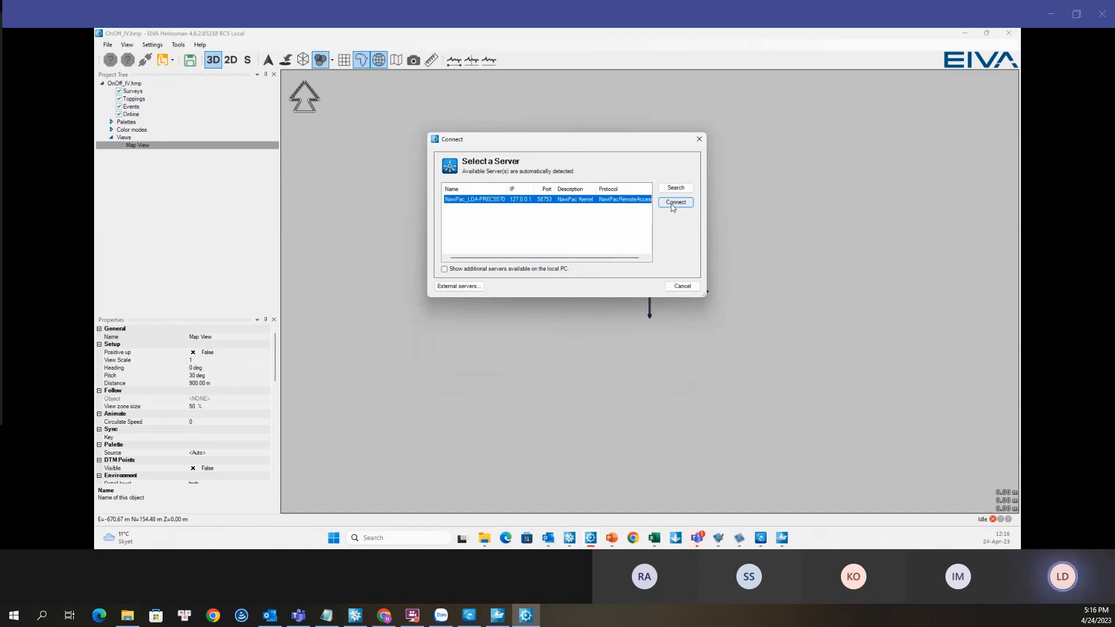
{"action": "left_click", "coordinate": [675, 203]}
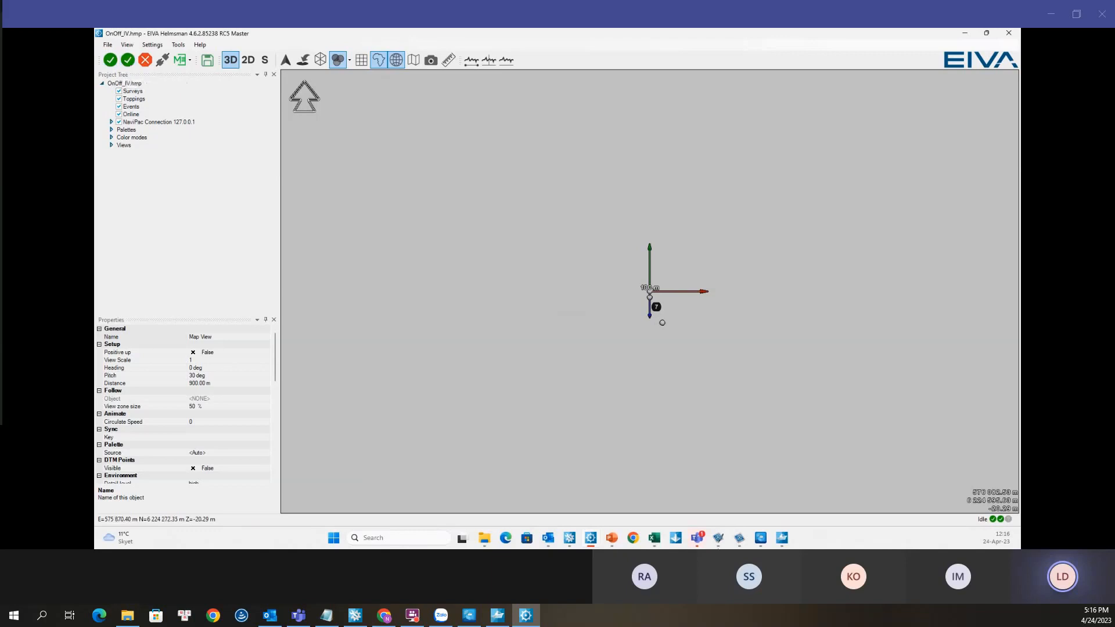
Step: Check the NaviPac Online window, and expand the NaviPac connection in Helmsman's project tree down to its individual vehicles
{"action": "left_click", "coordinate": [783, 540]}
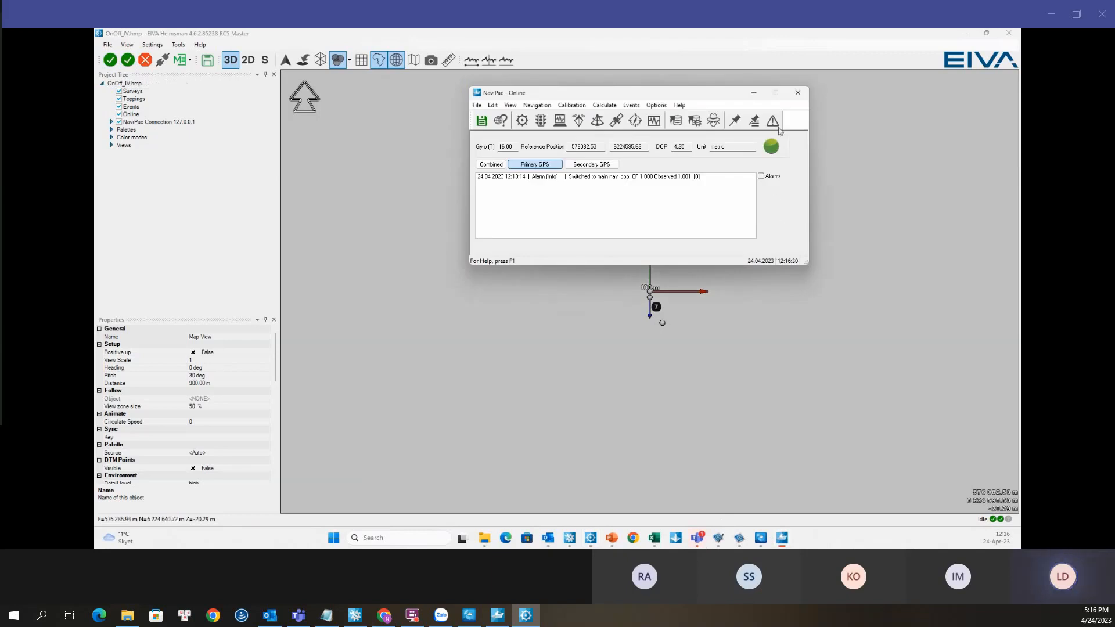
{"action": "left_click", "coordinate": [174, 231]}
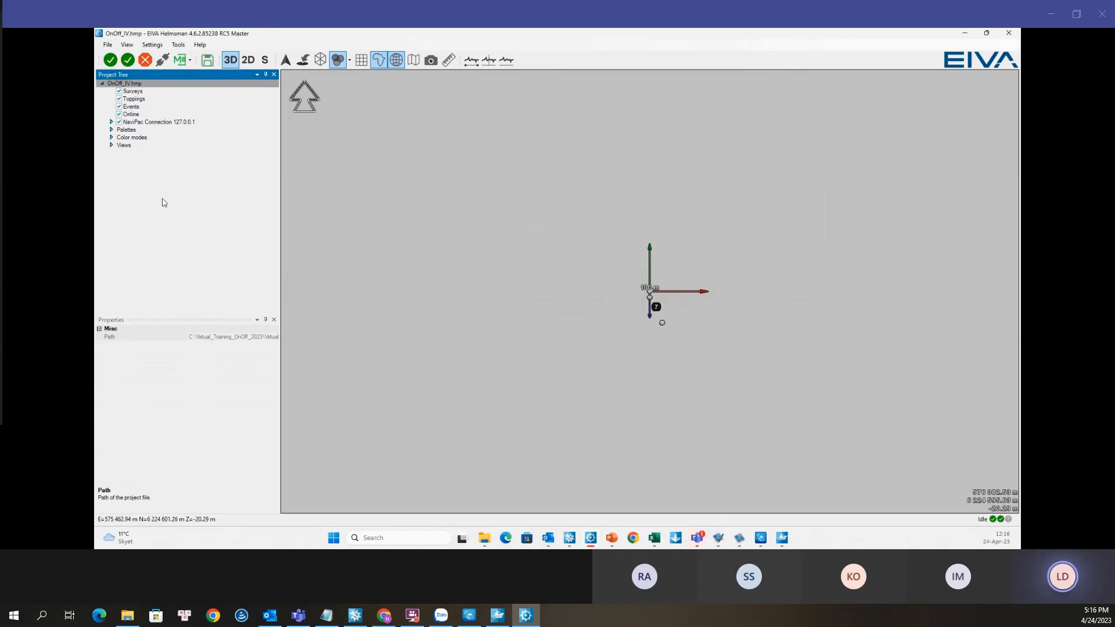
{"action": "left_click", "coordinate": [111, 122]}
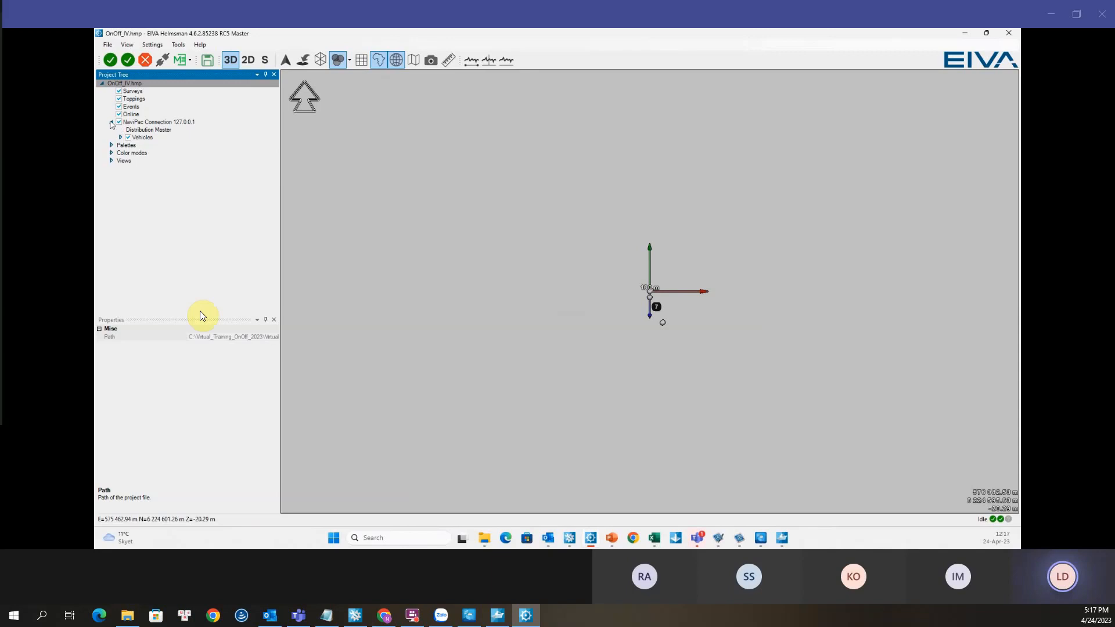
{"action": "left_click", "coordinate": [526, 514]}
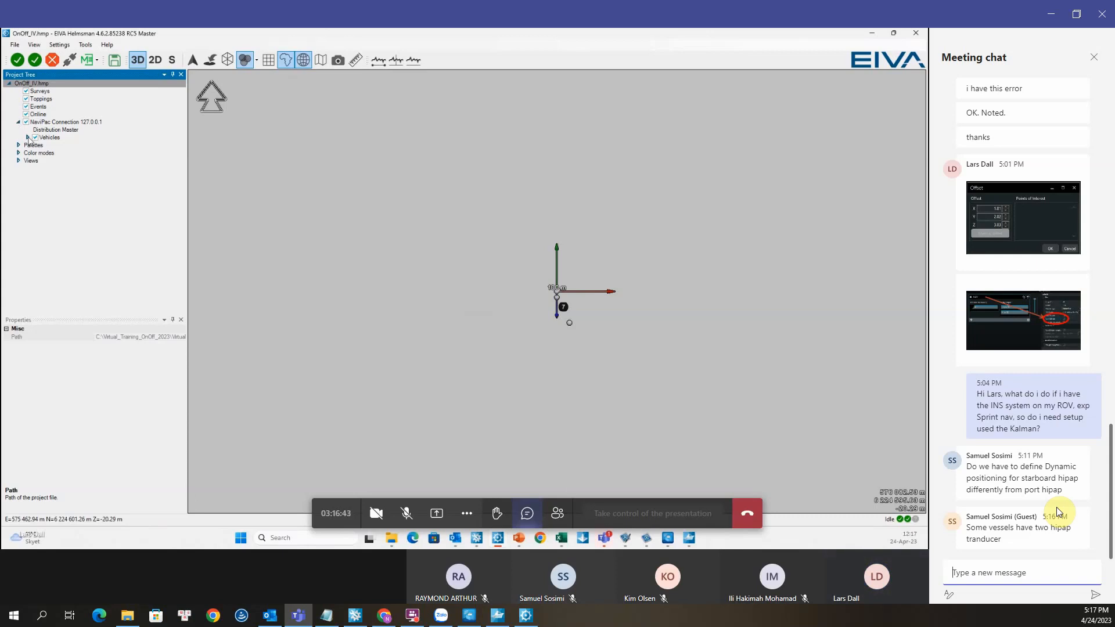
{"action": "left_click", "coordinate": [27, 138]}
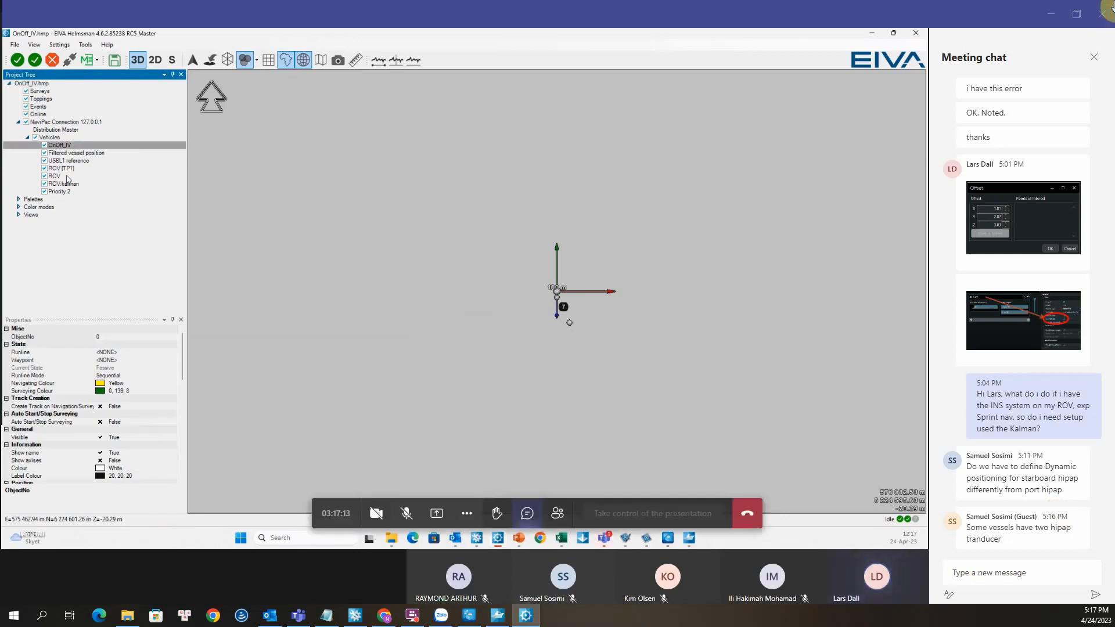
{"action": "left_click", "coordinate": [1095, 58]}
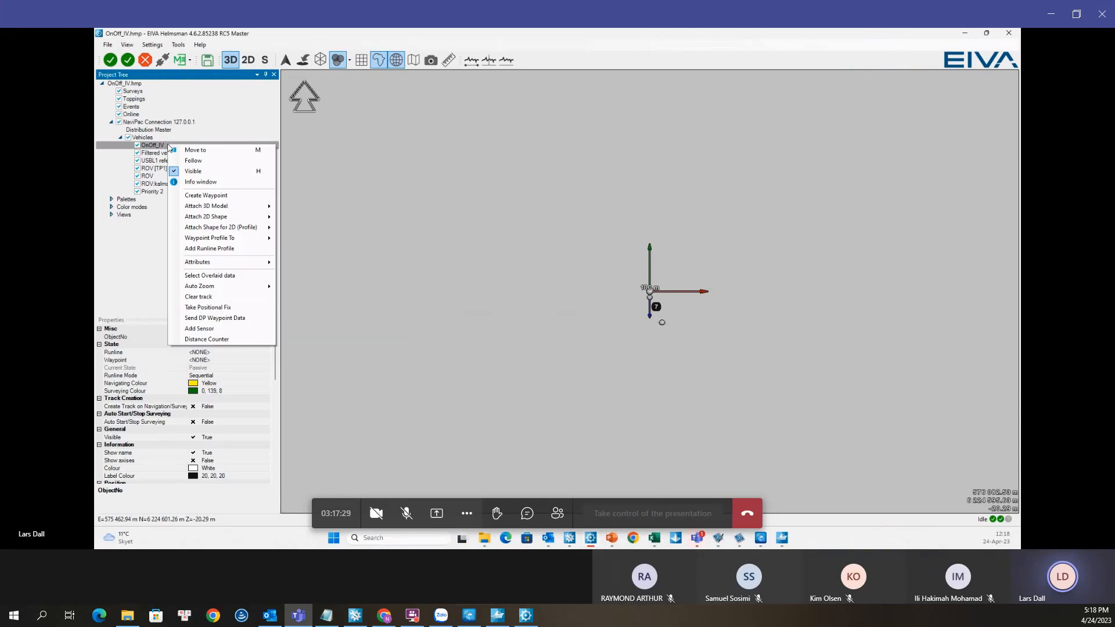
Step: Attach the 3D model MS Anne.3ds to the OnOff_IV vehicle
{"action": "key", "text": "alt+Tab"}
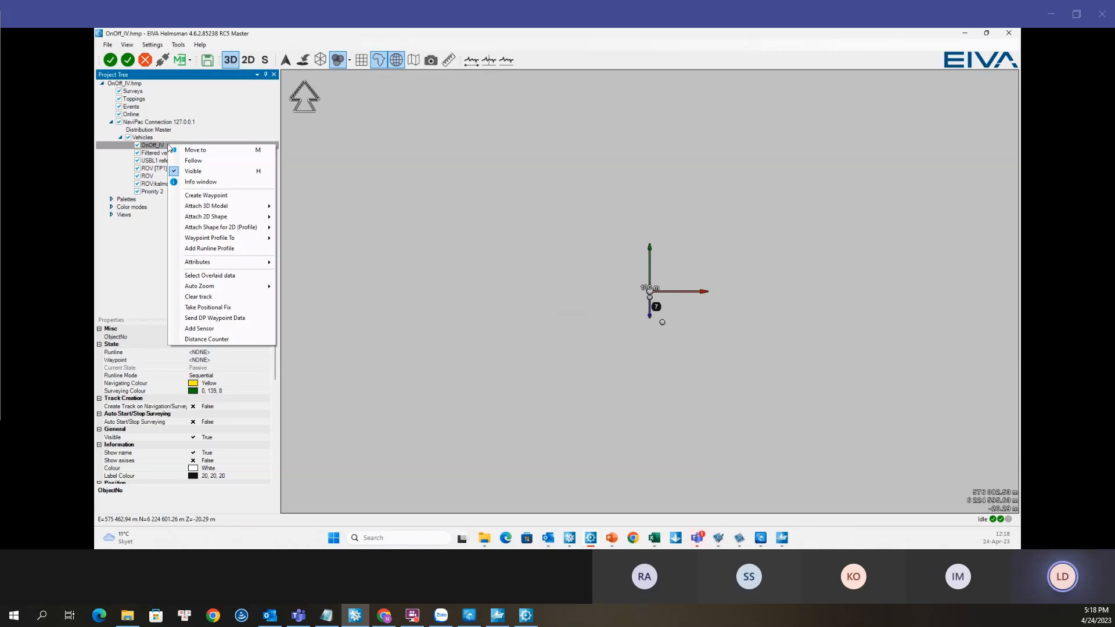
{"action": "mouse_move", "coordinate": [597, 518]}
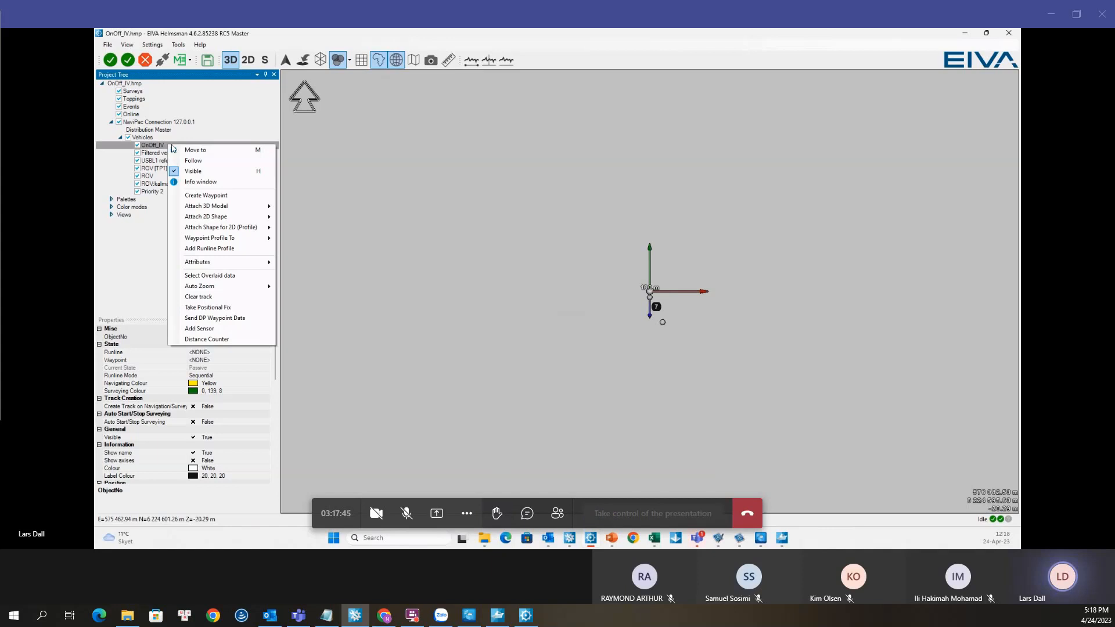
{"action": "mouse_move", "coordinate": [201, 207]}
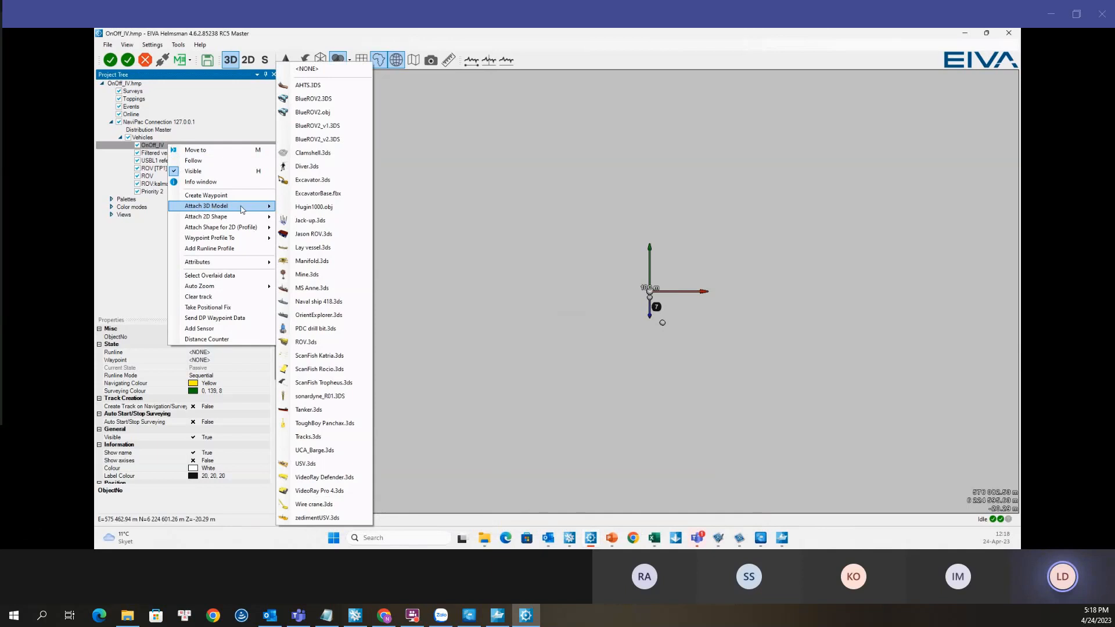
{"action": "left_click", "coordinate": [312, 288]}
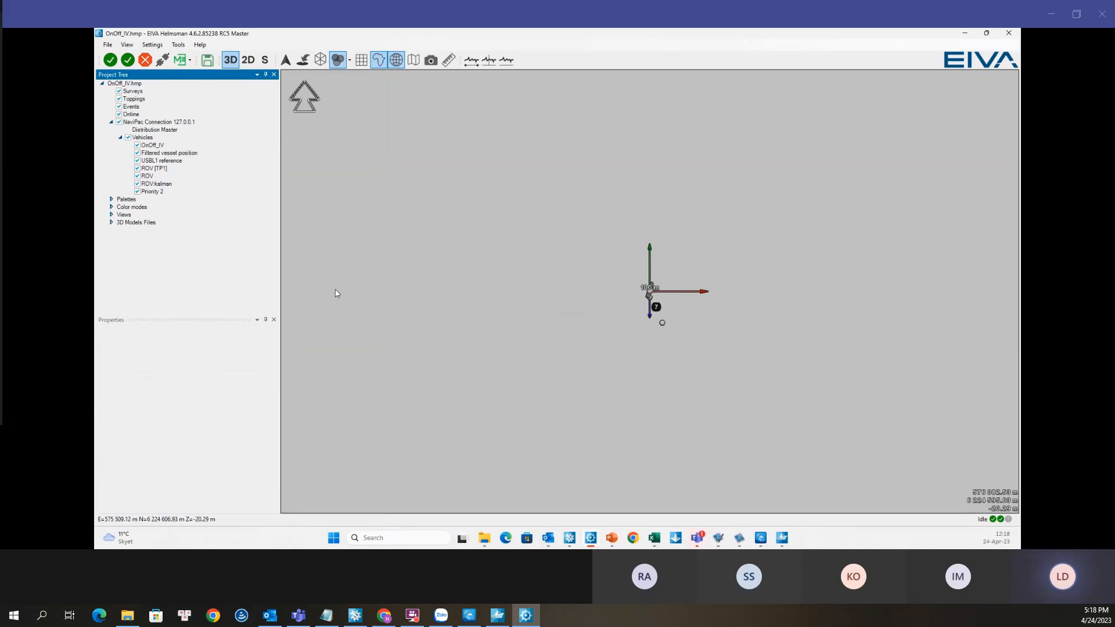
Step: Examine the vessel model and its position labels up close from above and from the side
{"action": "scroll", "coordinate": [664, 303], "scroll_direction": "up", "scroll_amount": 5}
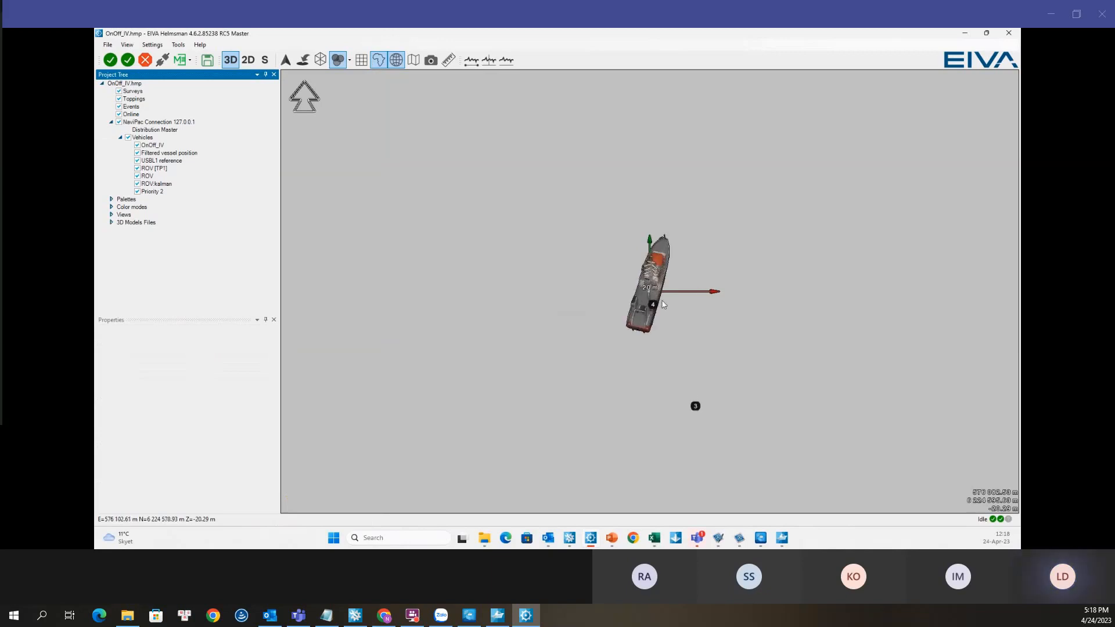
{"action": "scroll", "coordinate": [663, 303], "scroll_direction": "up", "scroll_amount": 3}
{"action": "scroll", "coordinate": [662, 302], "scroll_direction": "down", "scroll_amount": 3}
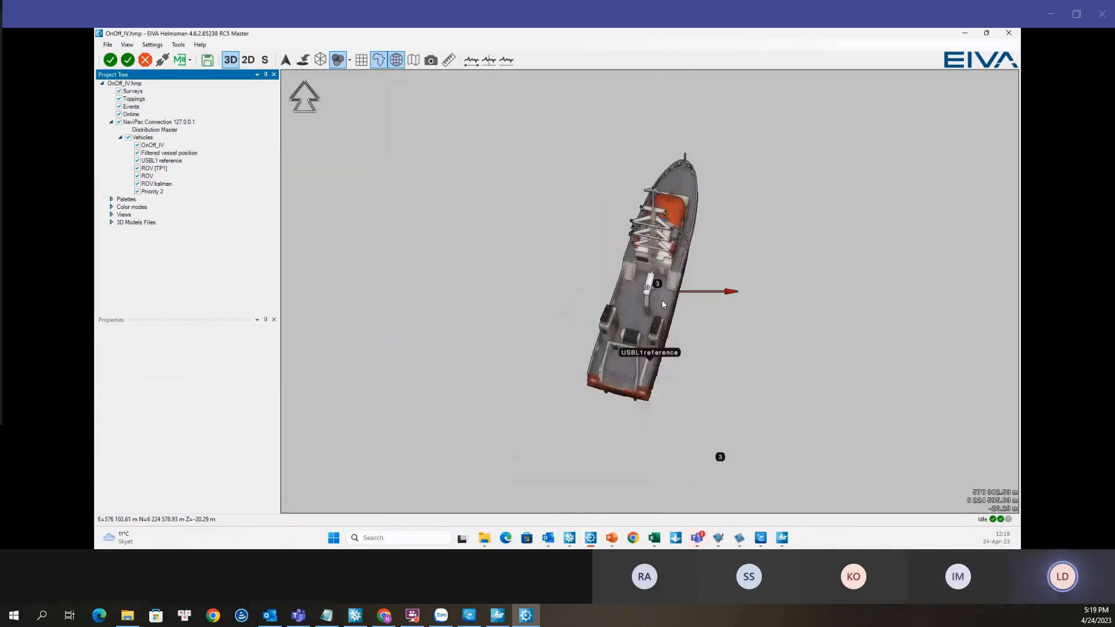
{"action": "scroll", "coordinate": [663, 302], "scroll_direction": "up", "scroll_amount": 5}
{"action": "scroll", "coordinate": [661, 299], "scroll_direction": "down", "scroll_amount": 3}
{"action": "scroll", "coordinate": [661, 299], "scroll_direction": "up", "scroll_amount": 3}
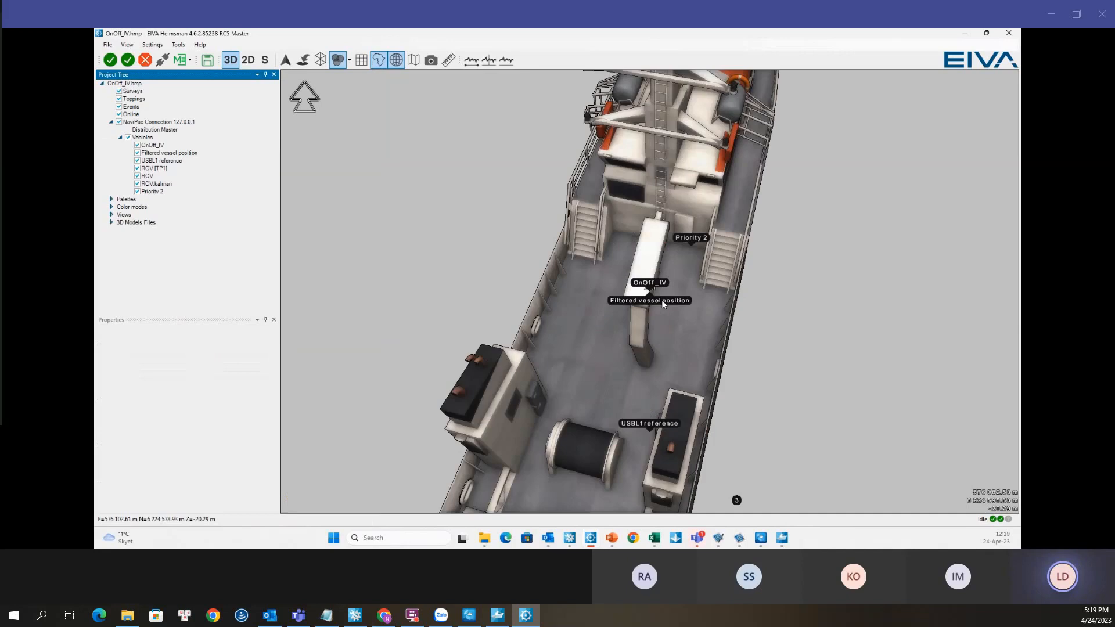
{"action": "scroll", "coordinate": [661, 300], "scroll_direction": "down", "scroll_amount": 3}
{"action": "left_click_drag", "start_coordinate": [709, 373], "coordinate": [703, 275]}
{"action": "mouse_move", "coordinate": [579, 267]}
{"action": "left_mouse_down"}
{"action": "mouse_move", "coordinate": [536, 310]}
{"action": "mouse_move", "coordinate": [535, 378]}
{"action": "mouse_move", "coordinate": [555, 276]}
{"action": "mouse_move", "coordinate": [567, 290]}
{"action": "mouse_move", "coordinate": [633, 273]}
{"action": "mouse_move", "coordinate": [595, 263]}
{"action": "mouse_move", "coordinate": [566, 276]}
{"action": "left_mouse_up"}
{"action": "scroll", "coordinate": [723, 299], "scroll_direction": "up", "scroll_amount": 3}
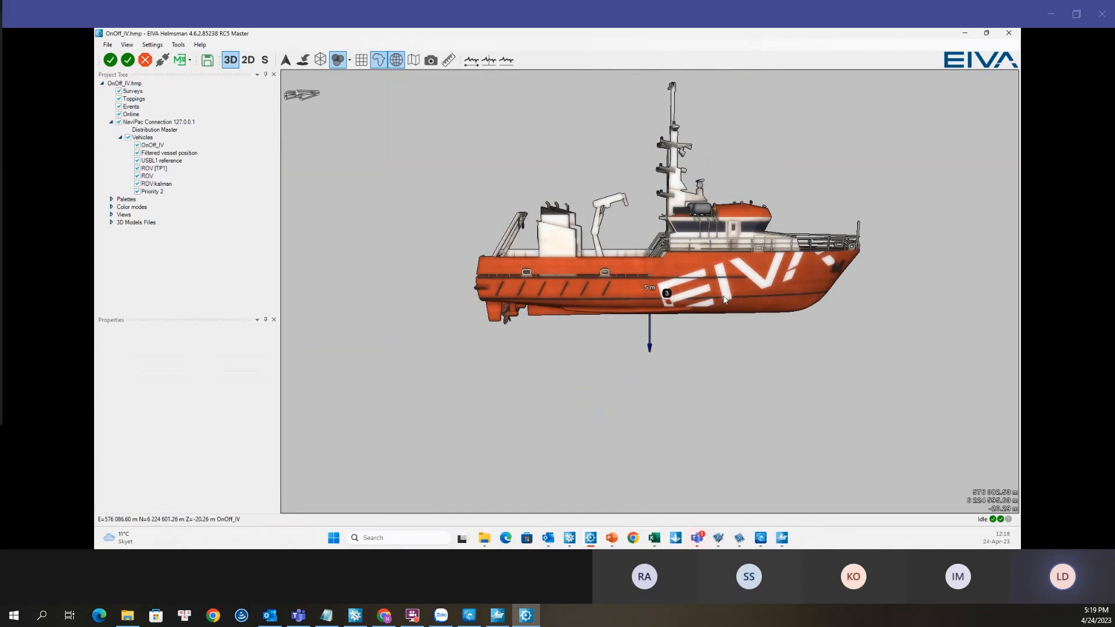
{"action": "left_click_drag", "start_coordinate": [381, 258], "coordinate": [395, 341]}
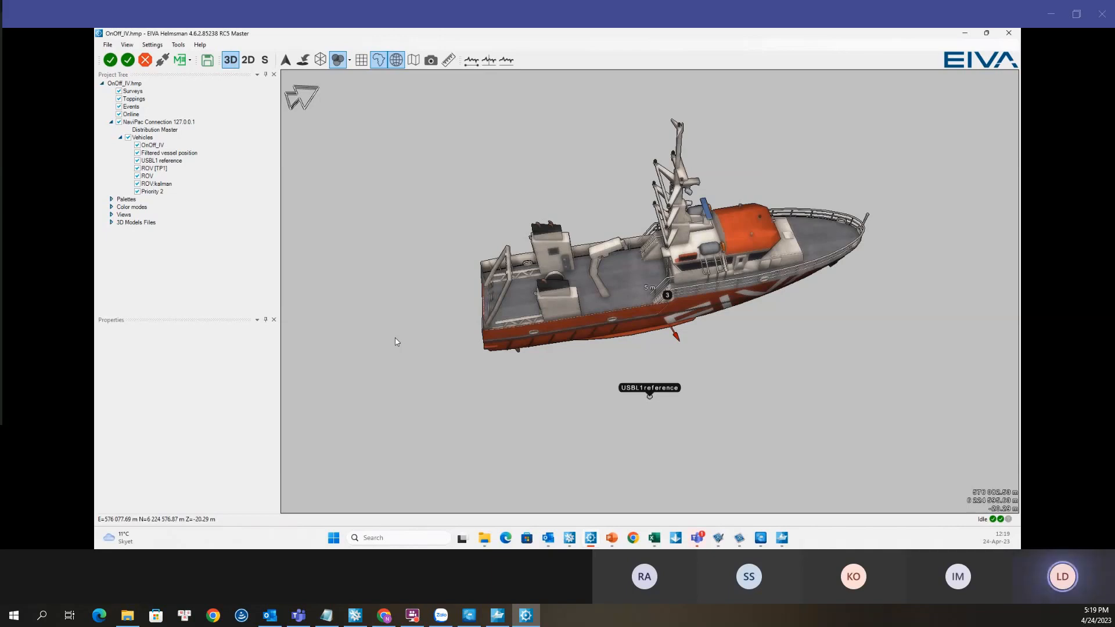
{"action": "left_click_drag", "start_coordinate": [336, 295], "coordinate": [385, 335]}
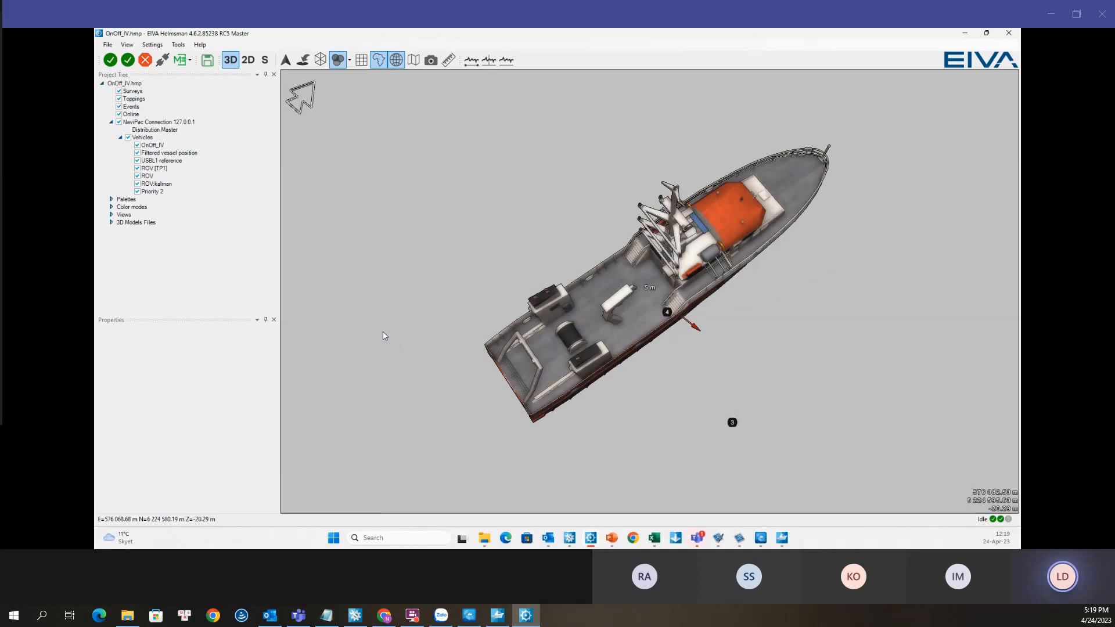
Step: Switch to NaviPac Simulator, set the OnOff_IV vessel's speed to 0.10 m/s and gyro to 25.00°, and minimise the simulator
{"action": "left_click", "coordinate": [760, 539]}
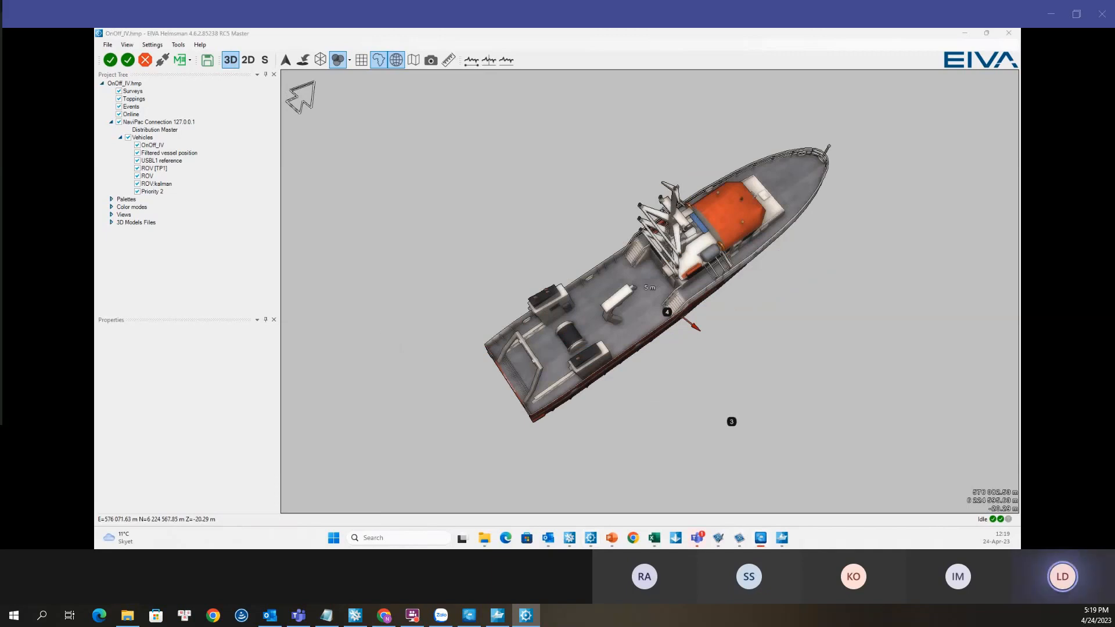
{"action": "left_click_drag", "start_coordinate": [96, 156], "coordinate": [335, 133]}
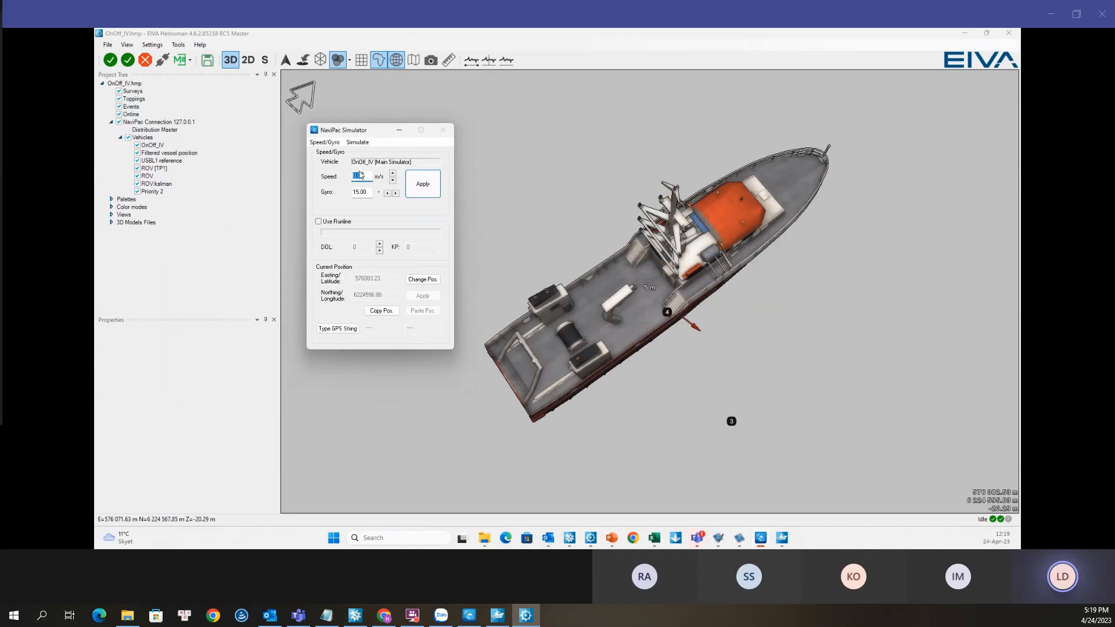
{"action": "left_click", "coordinate": [392, 175]}
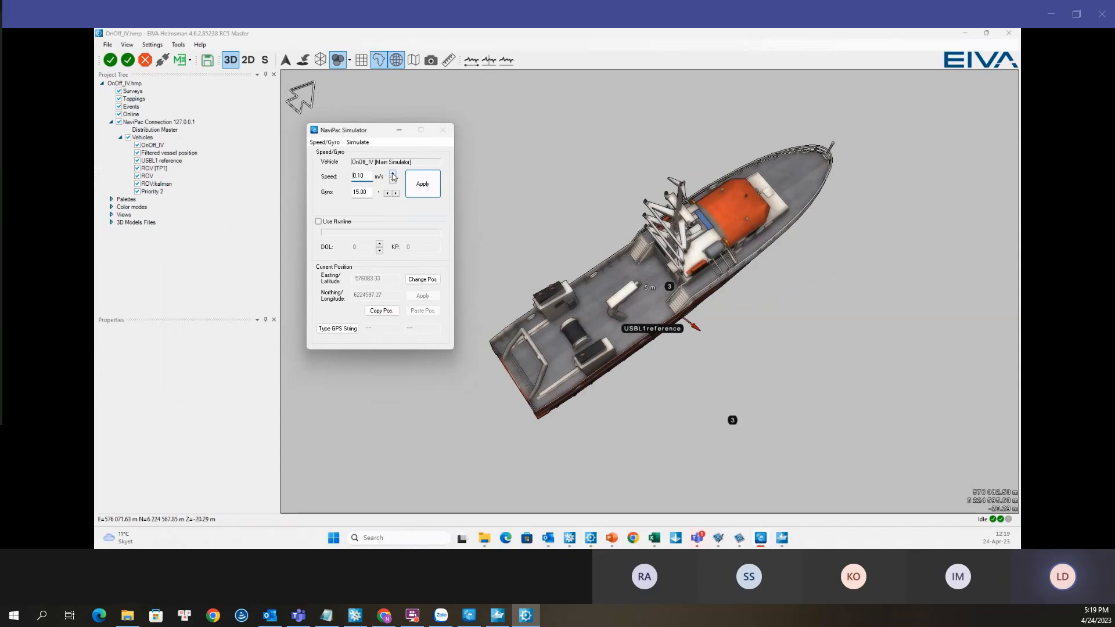
{"action": "left_click", "coordinate": [395, 194]}
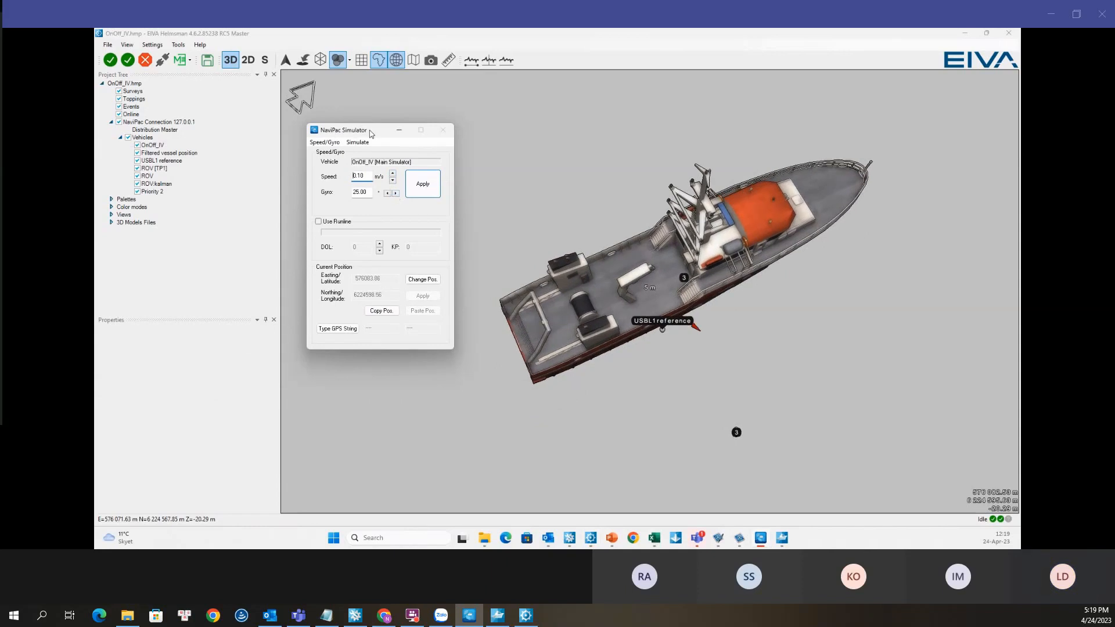
{"action": "left_click", "coordinate": [399, 130]}
Step: Rotate the map so the vessel's bow points straight up and change the map view to 2D
{"action": "left_click_drag", "start_coordinate": [363, 201], "coordinate": [485, 224]}
{"action": "scroll", "coordinate": [521, 220], "scroll_direction": "down", "scroll_amount": 3}
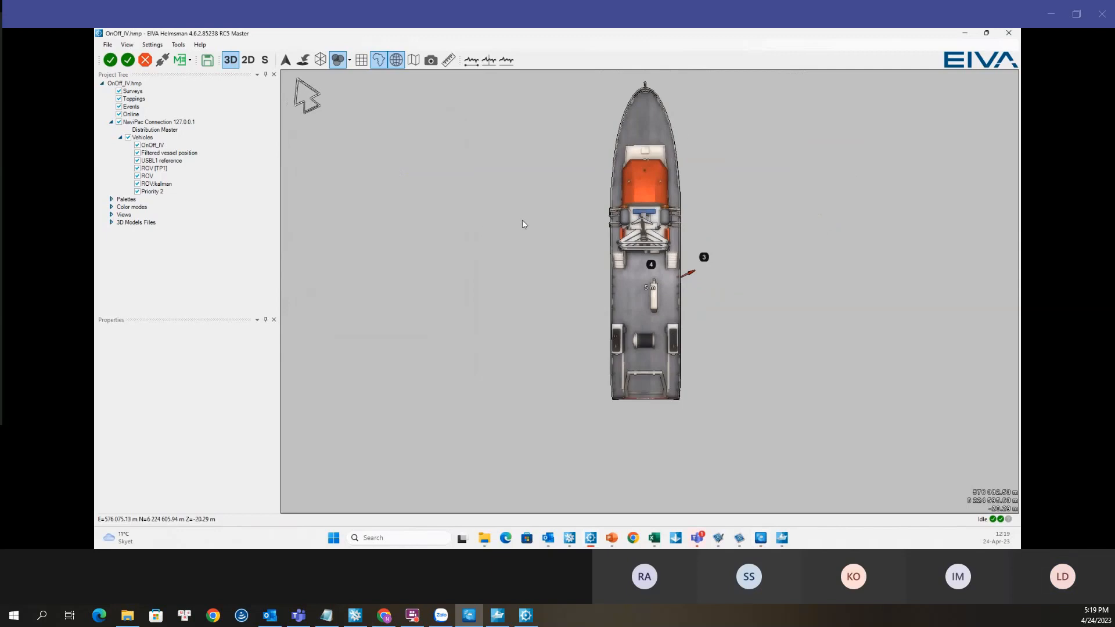
{"action": "left_click", "coordinate": [247, 66]}
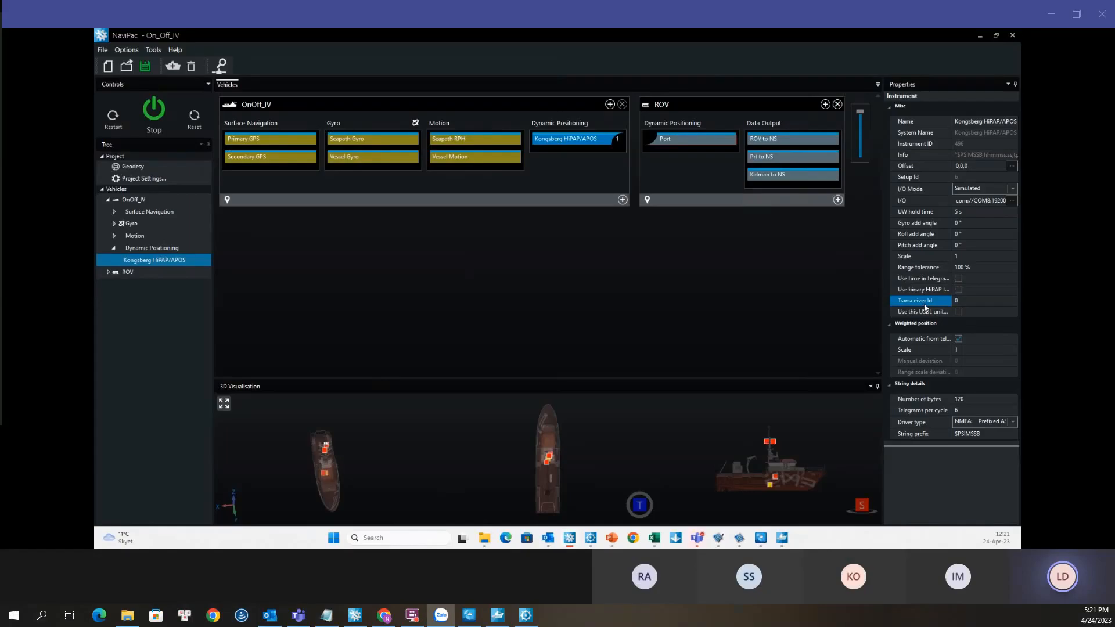
Step: In the NaviPac configuration, read the full description of the Kongsberg HiPAP/APOS instrument's Transceiver Id property
{"action": "left_click", "coordinate": [925, 308]}
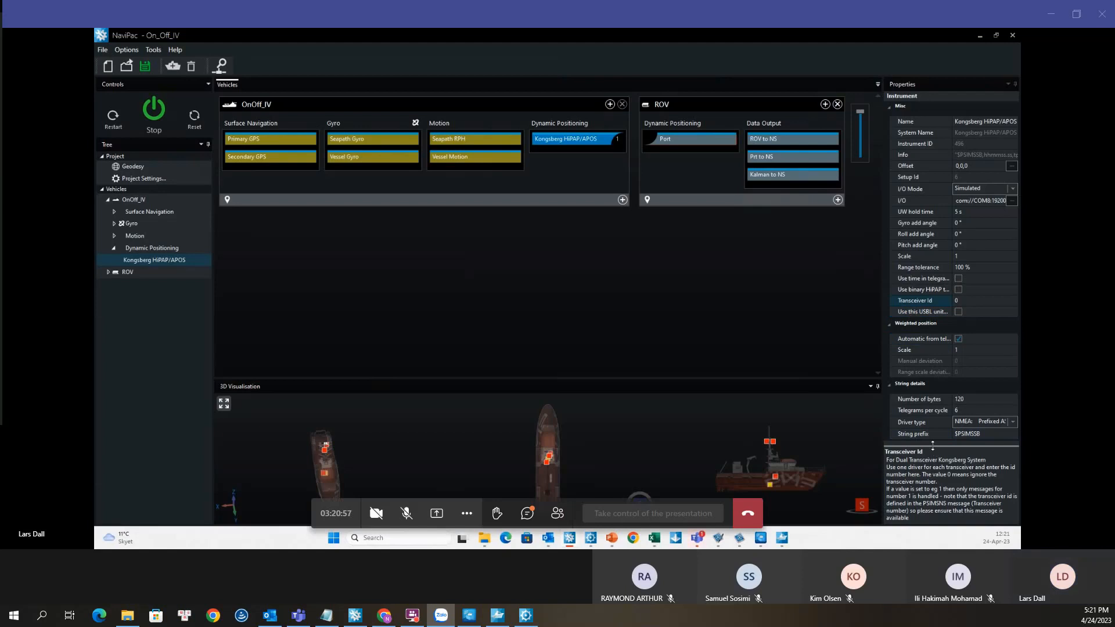
{"action": "left_click_drag", "start_coordinate": [932, 440], "coordinate": [928, 420]}
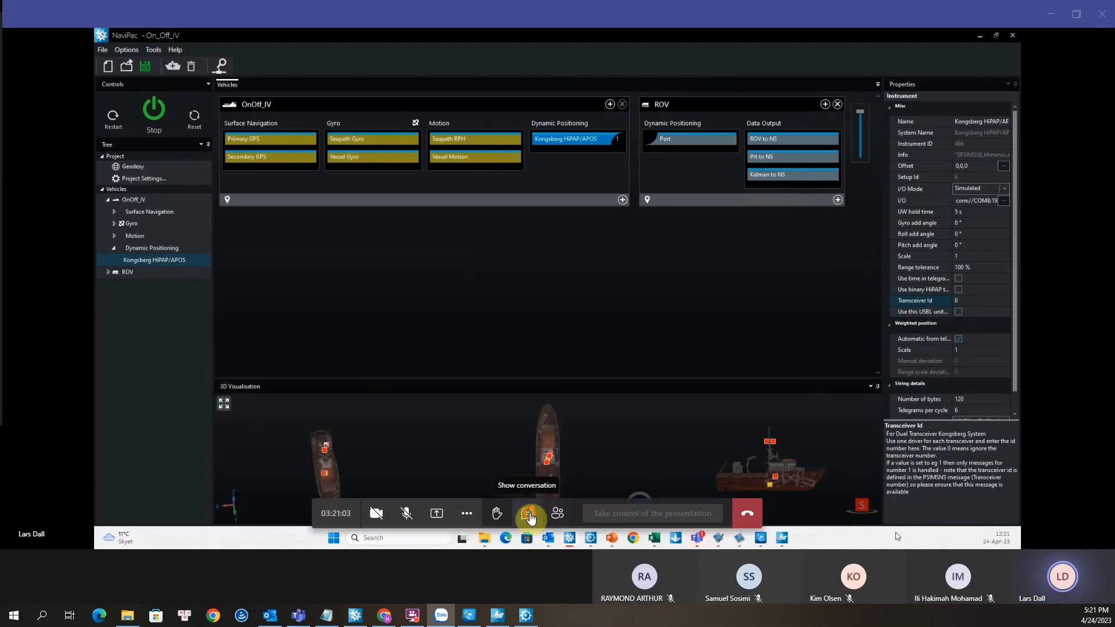
Step: Check the Teams meeting chat for new messages and close it again
{"action": "left_click", "coordinate": [529, 515]}
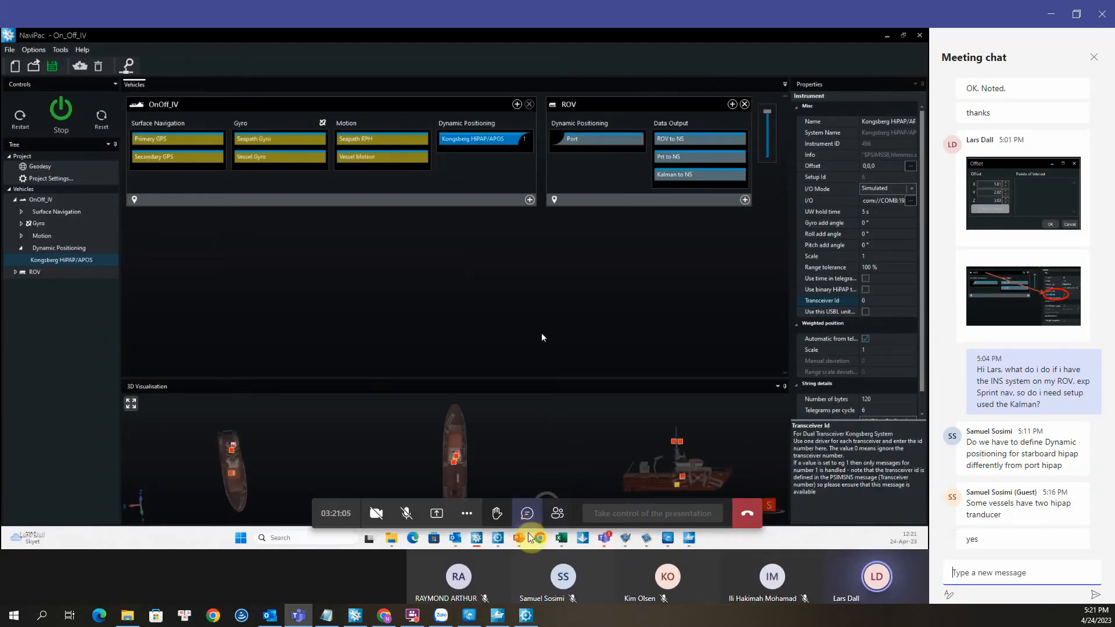
{"action": "left_click", "coordinate": [1095, 57]}
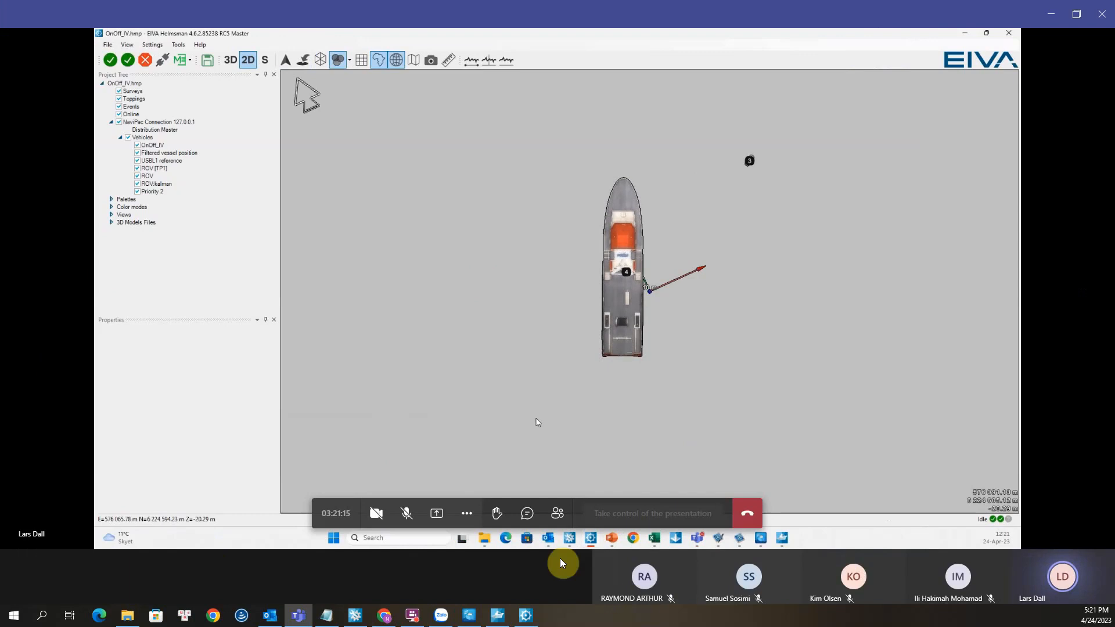
{"action": "left_click", "coordinate": [527, 515]}
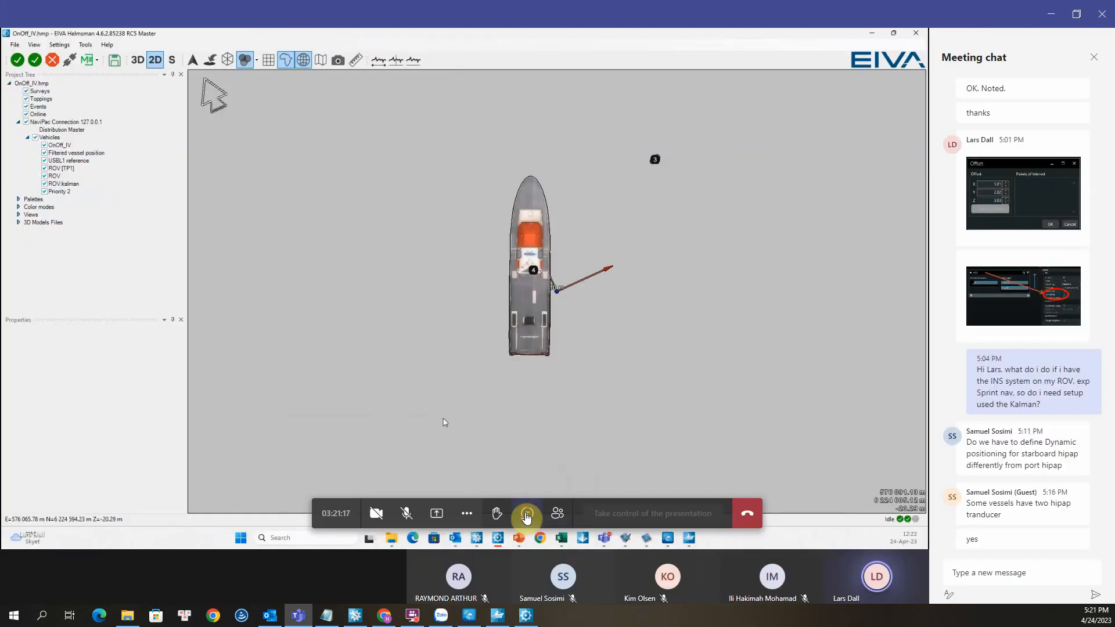
{"action": "left_click", "coordinate": [527, 515]}
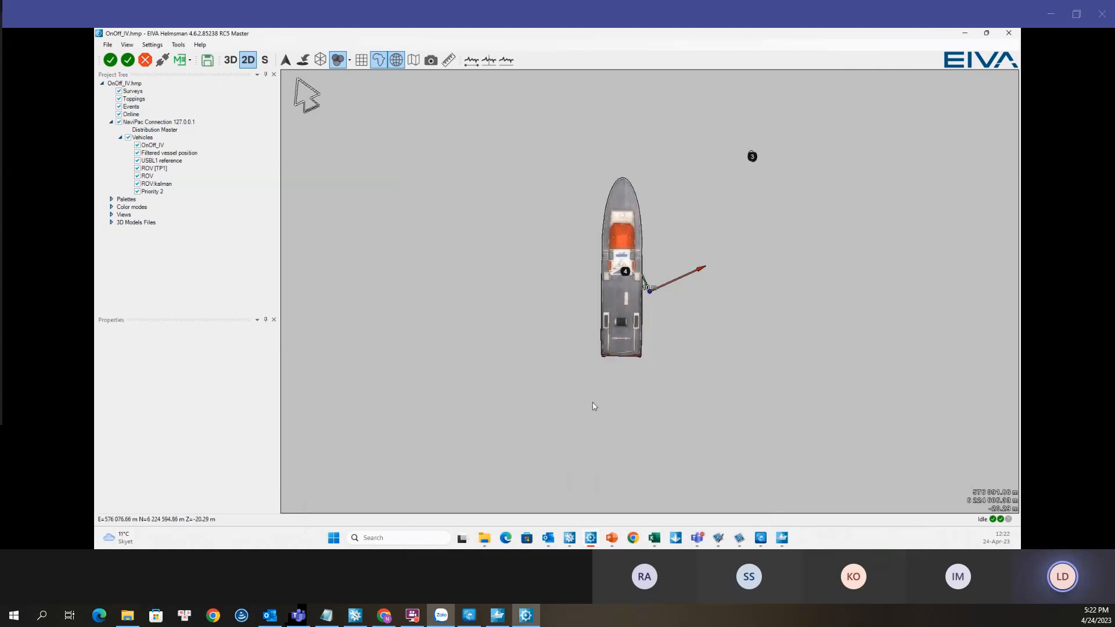
{"action": "scroll", "coordinate": [615, 374], "scroll_direction": "up", "scroll_amount": 2}
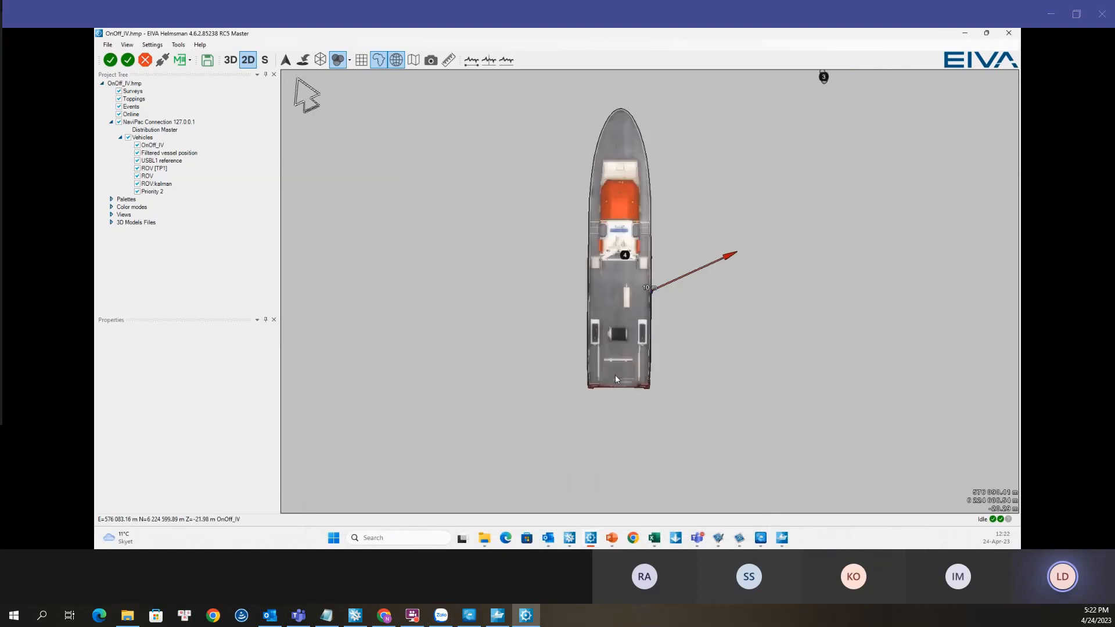
{"action": "scroll", "coordinate": [615, 375], "scroll_direction": "down", "scroll_amount": 2}
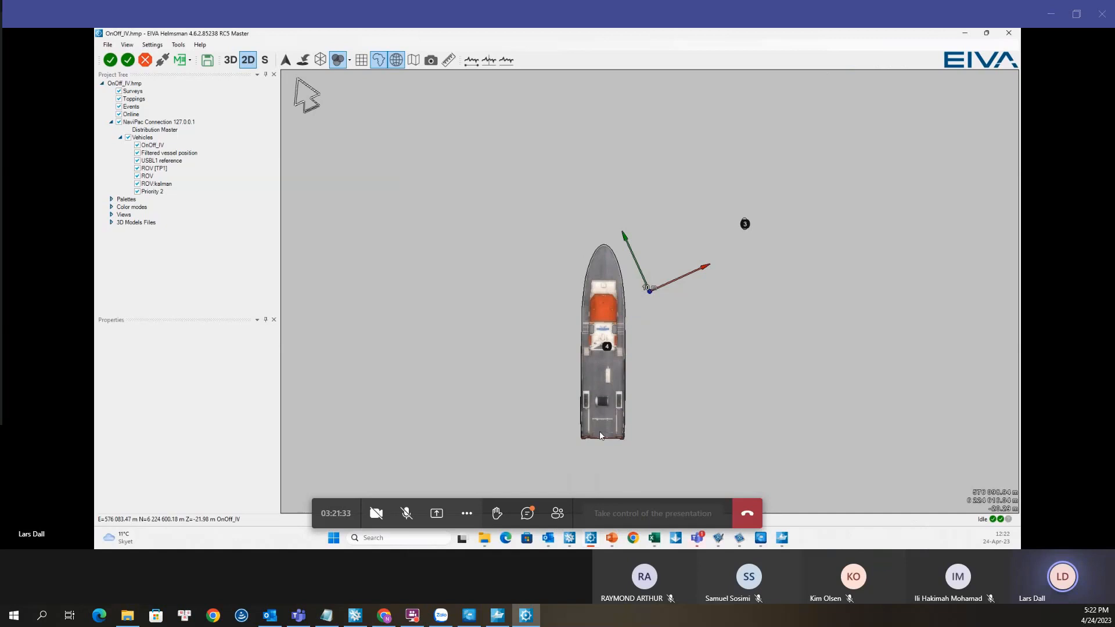
Step: Reply "no" in the Teams meeting chat and close the chat
{"action": "left_click", "coordinate": [528, 513]}
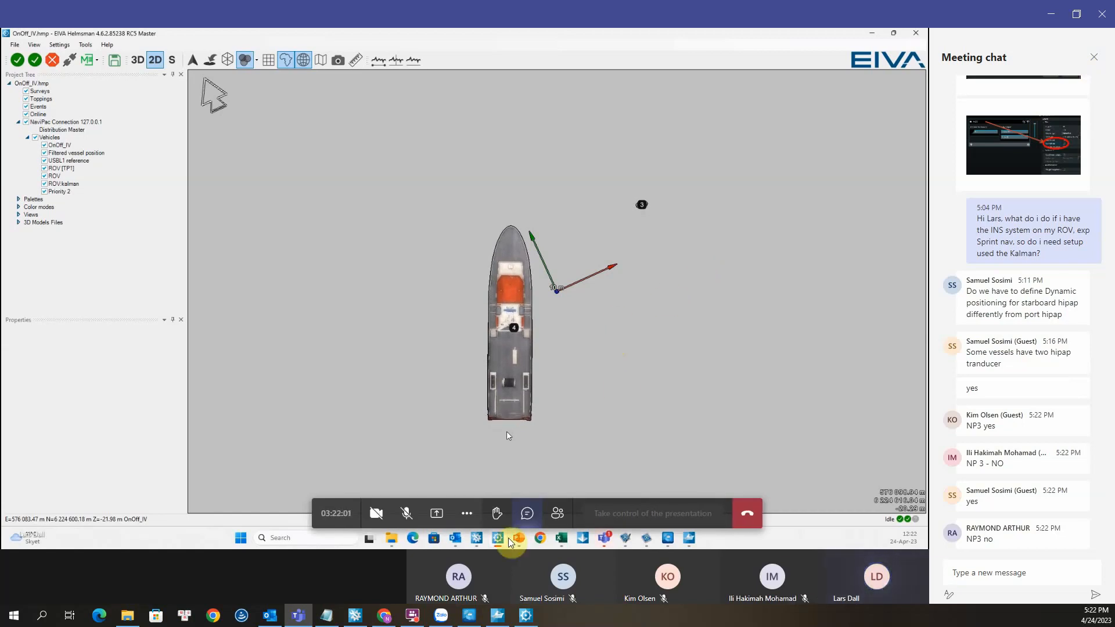
{"action": "left_click", "coordinate": [980, 574]}
{"action": "type", "text": "no"}
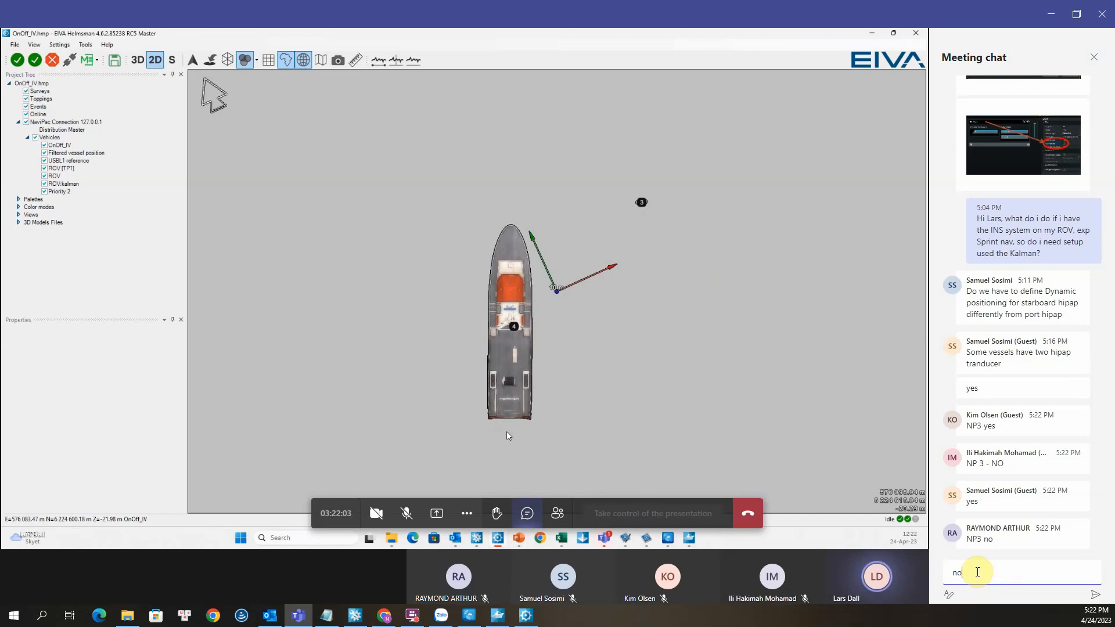
{"action": "key", "text": "Return"}
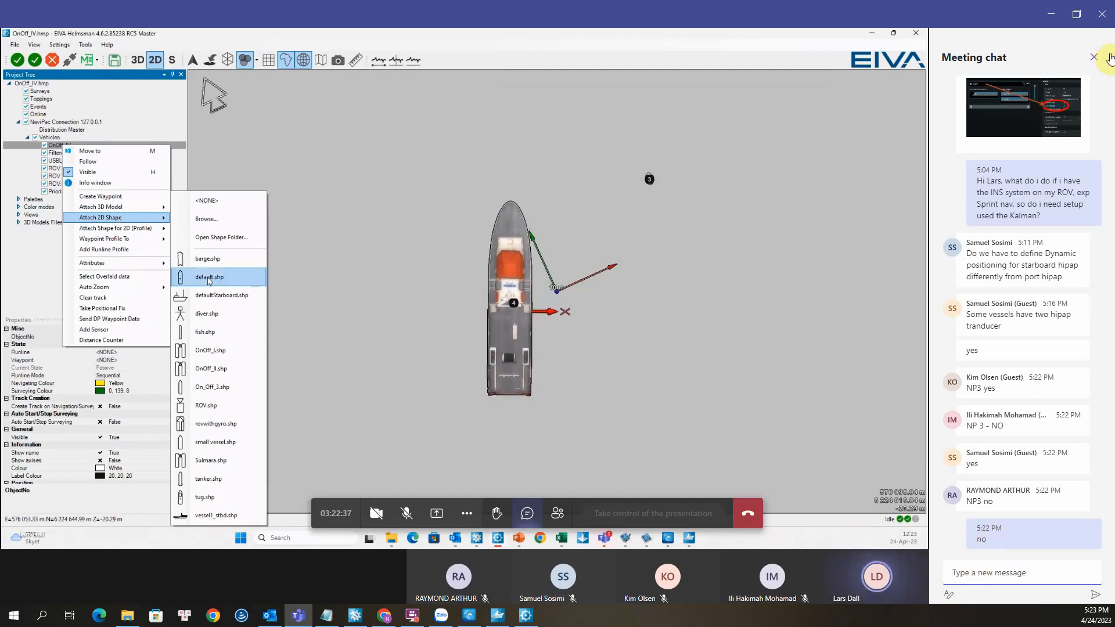
{"action": "left_click", "coordinate": [1095, 57]}
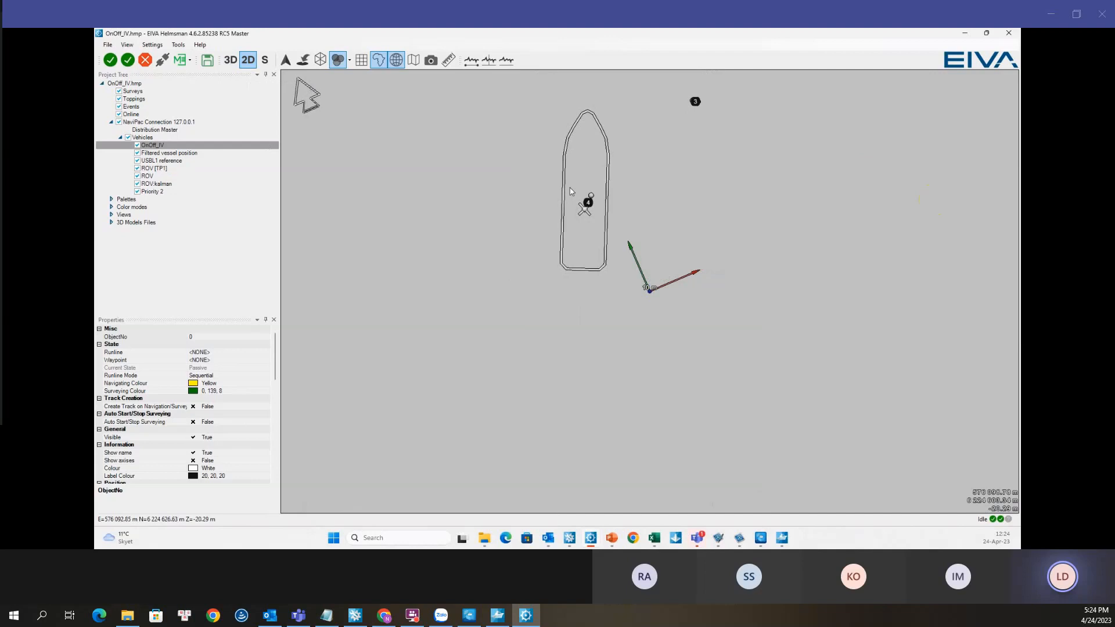
Step: Centre the OnOff_IV vessel outline in the 2D map and switch to the NaviPac configuration
{"action": "left_click_drag", "start_coordinate": [573, 187], "coordinate": [574, 290]}
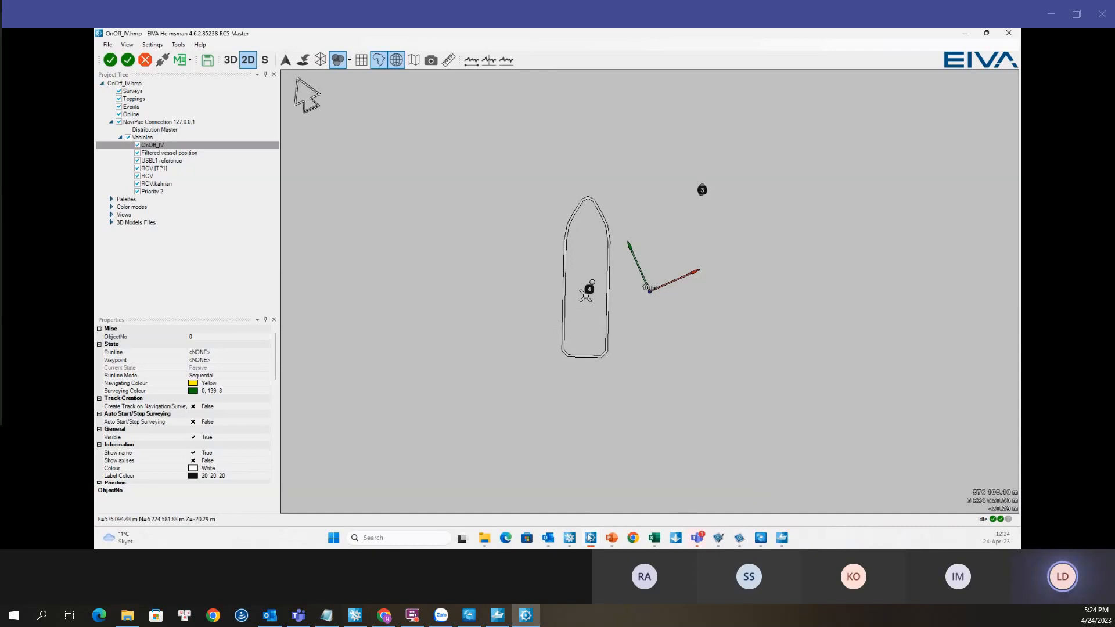
{"action": "left_click", "coordinate": [567, 470]}
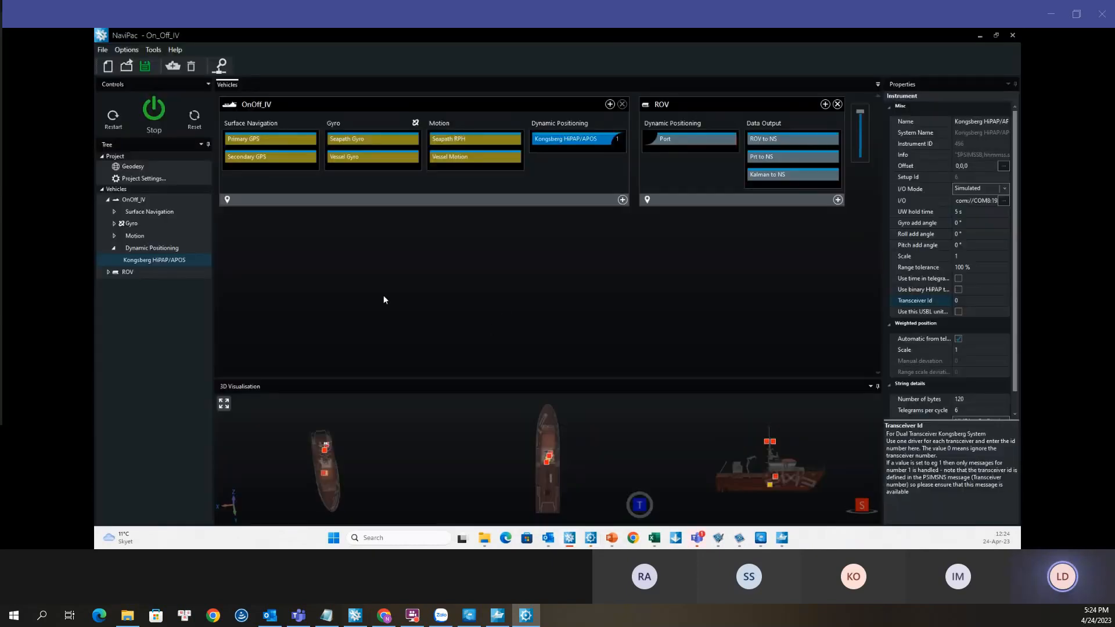
{"action": "left_click", "coordinate": [154, 50]}
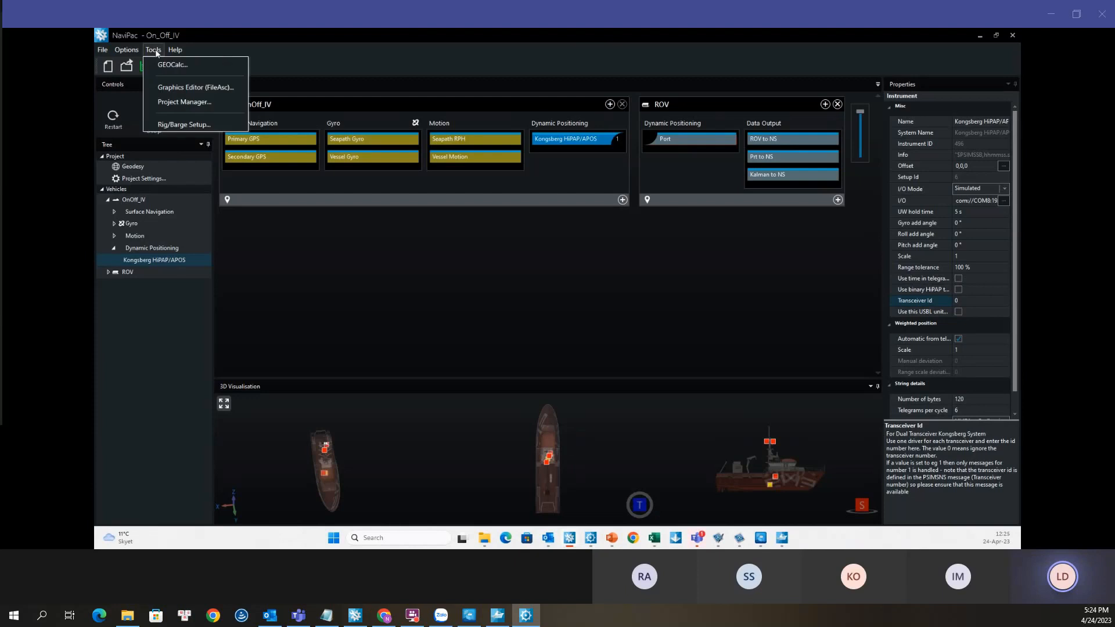
{"action": "left_click", "coordinate": [172, 87]}
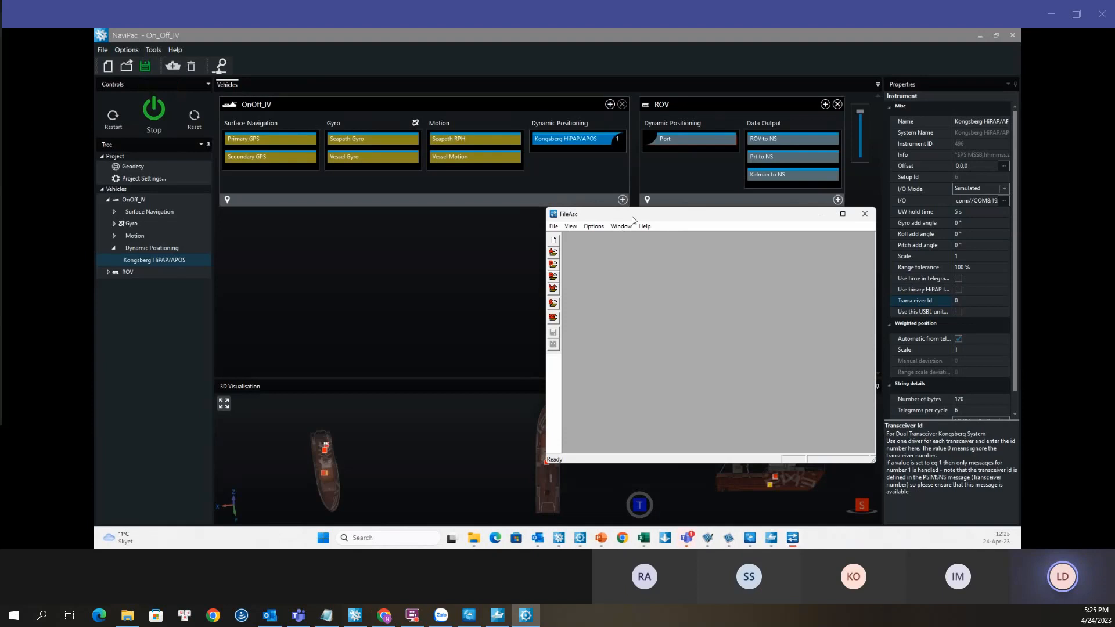
{"action": "left_click_drag", "start_coordinate": [639, 219], "coordinate": [381, 131]}
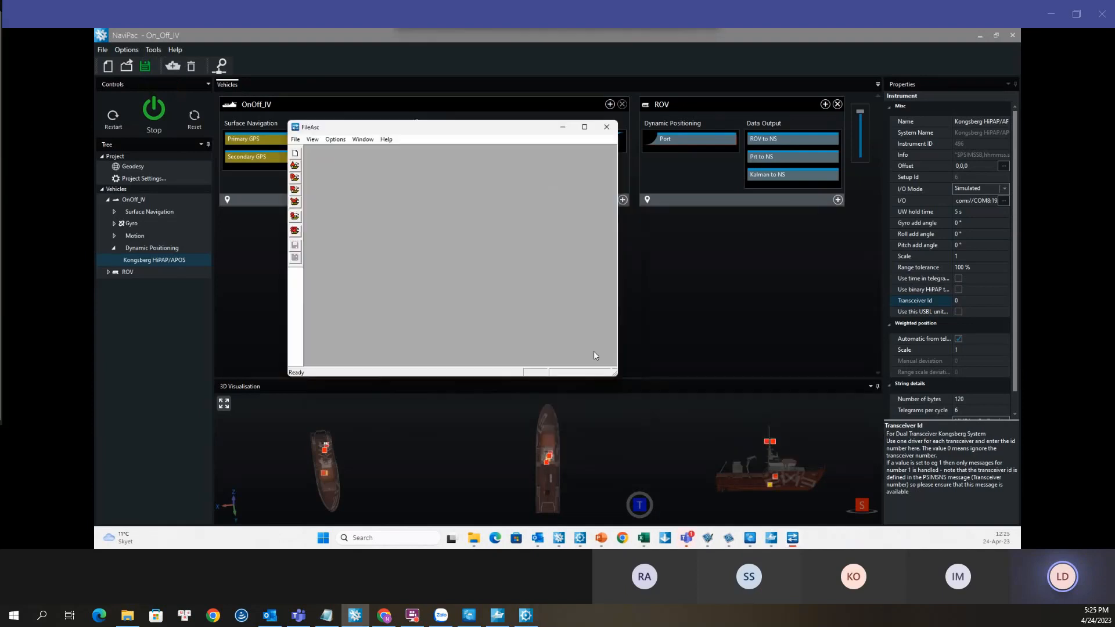
{"action": "left_click_drag", "start_coordinate": [614, 374], "coordinate": [819, 478]}
{"action": "left_click_drag", "start_coordinate": [501, 132], "coordinate": [516, 112]}
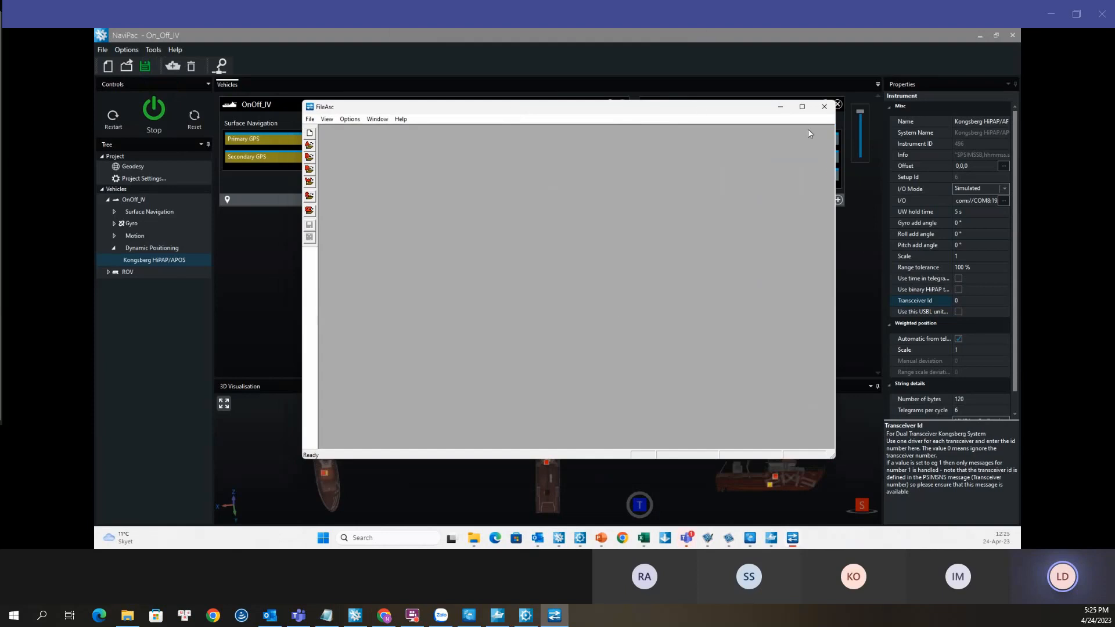
{"action": "left_click", "coordinate": [824, 107]}
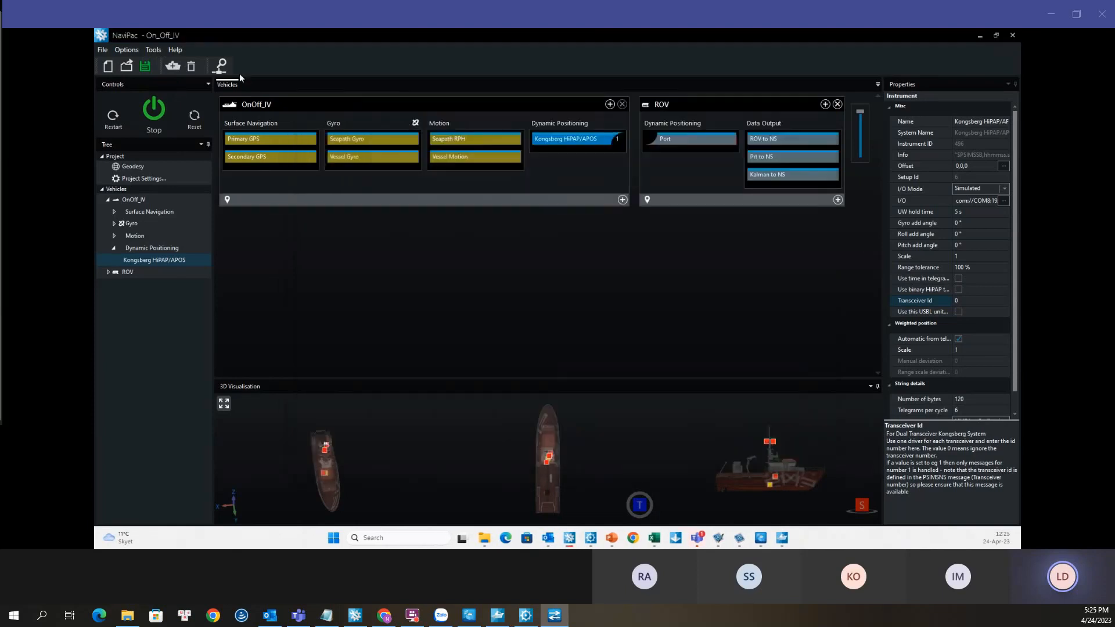
Step: Open the Graphics Editor (FileAsc), enlarge its window and place it over the vehicle overview
{"action": "left_click", "coordinate": [153, 51]}
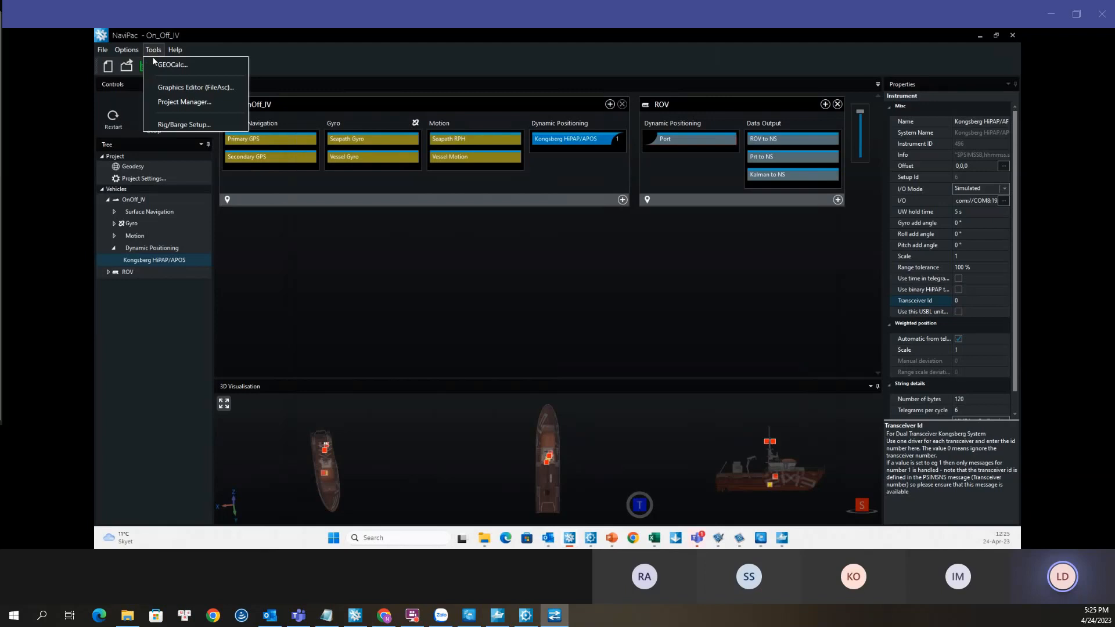
{"action": "left_click", "coordinate": [171, 88]}
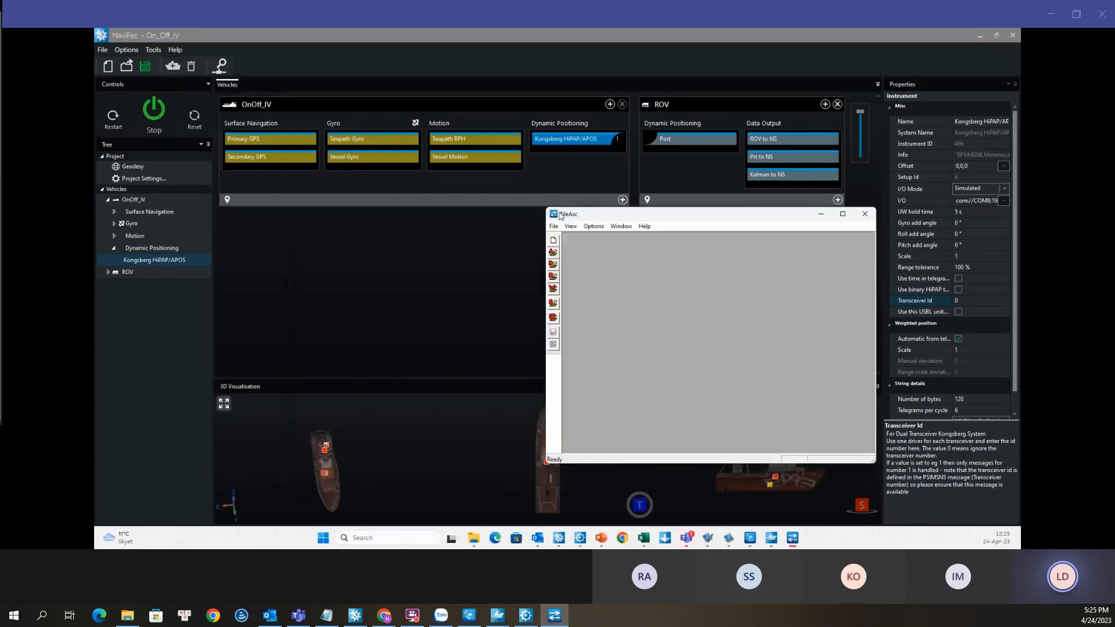
{"action": "left_click_drag", "start_coordinate": [543, 206], "coordinate": [344, 132]}
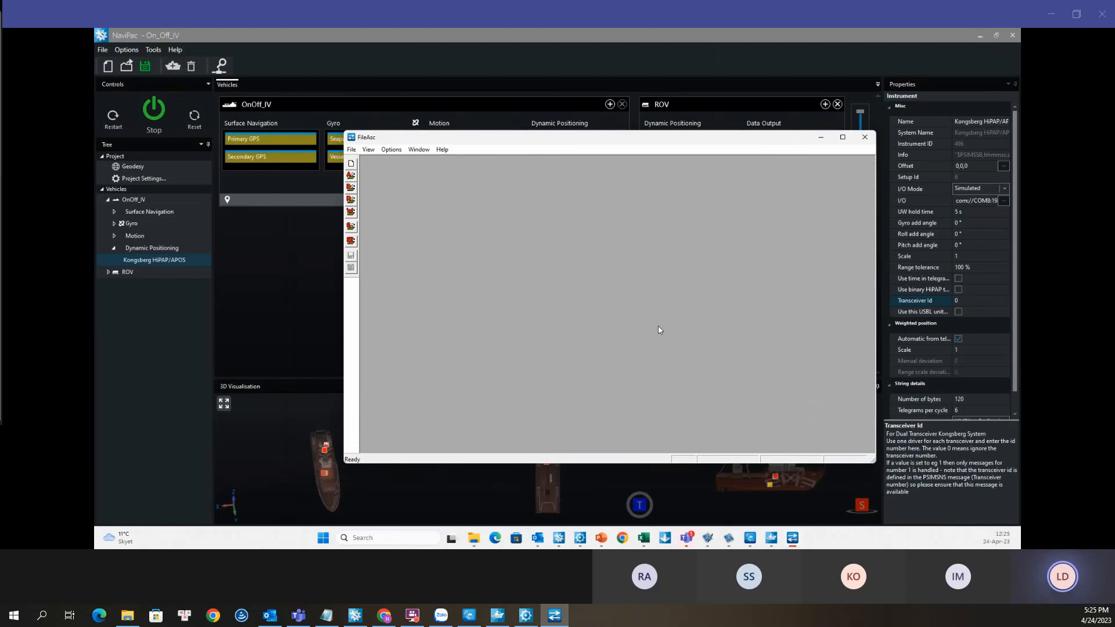
{"action": "left_click_drag", "start_coordinate": [467, 134], "coordinate": [435, 123]}
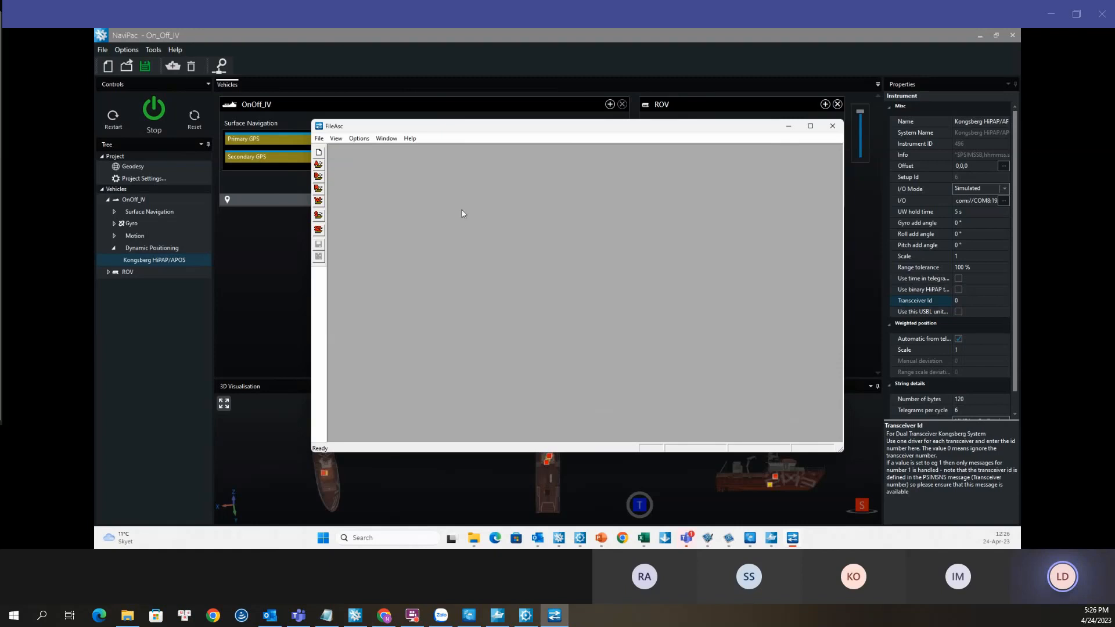
{"action": "left_click_drag", "start_coordinate": [434, 127], "coordinate": [385, 81]}
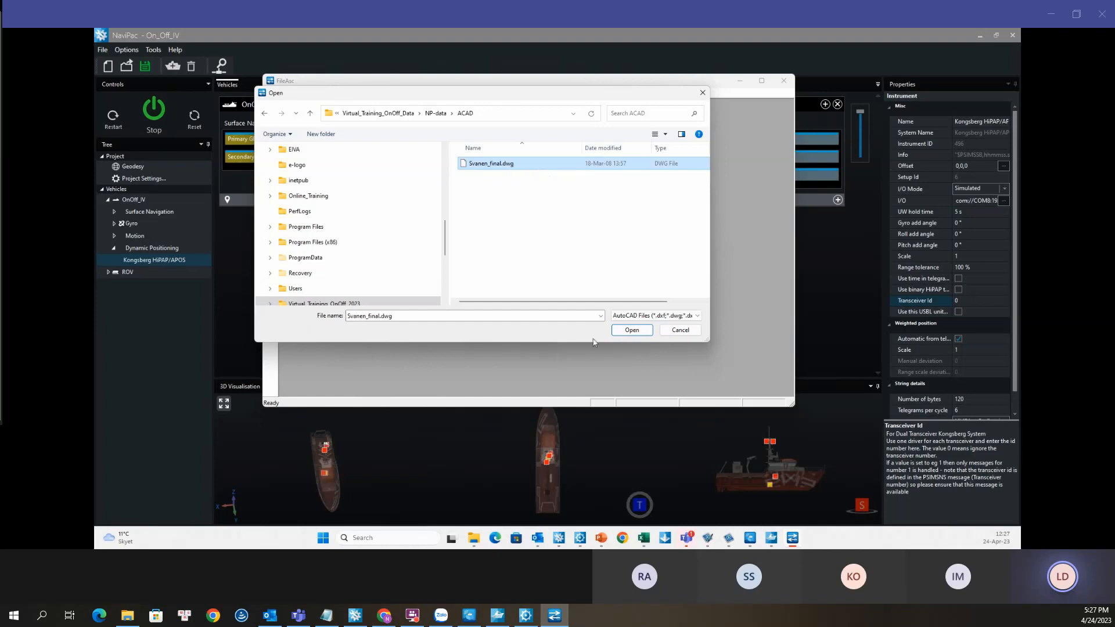
Step: Load the AutoCAD drawing Svanen_final.dwg with the default report settings and maximise its graphical view
{"action": "left_click", "coordinate": [631, 331]}
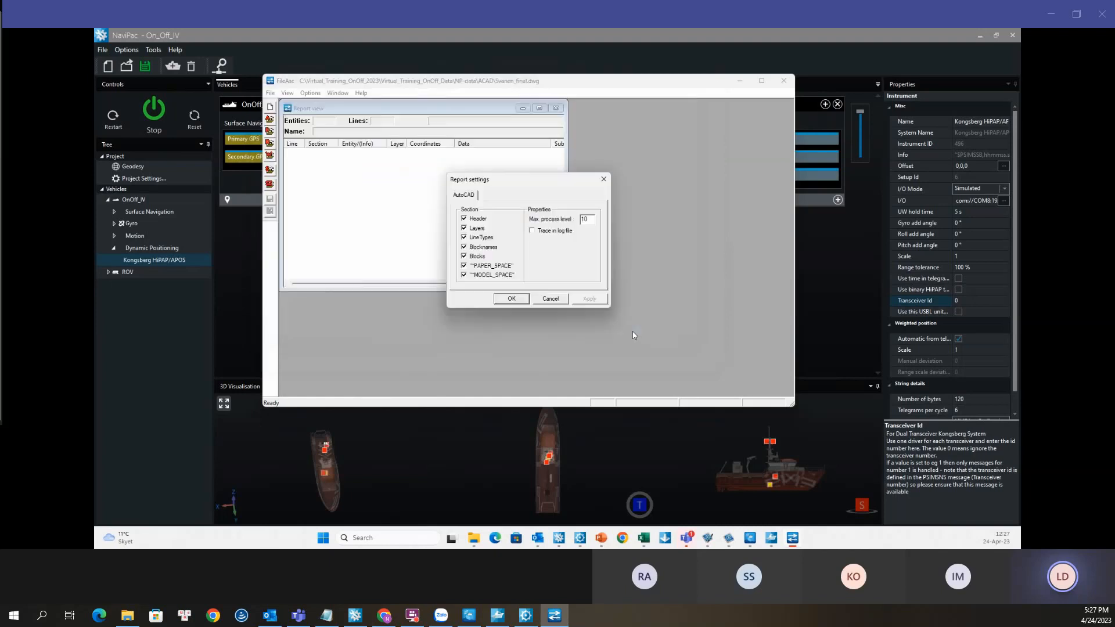
{"action": "left_click", "coordinate": [503, 301]}
{"action": "left_click", "coordinate": [503, 303]}
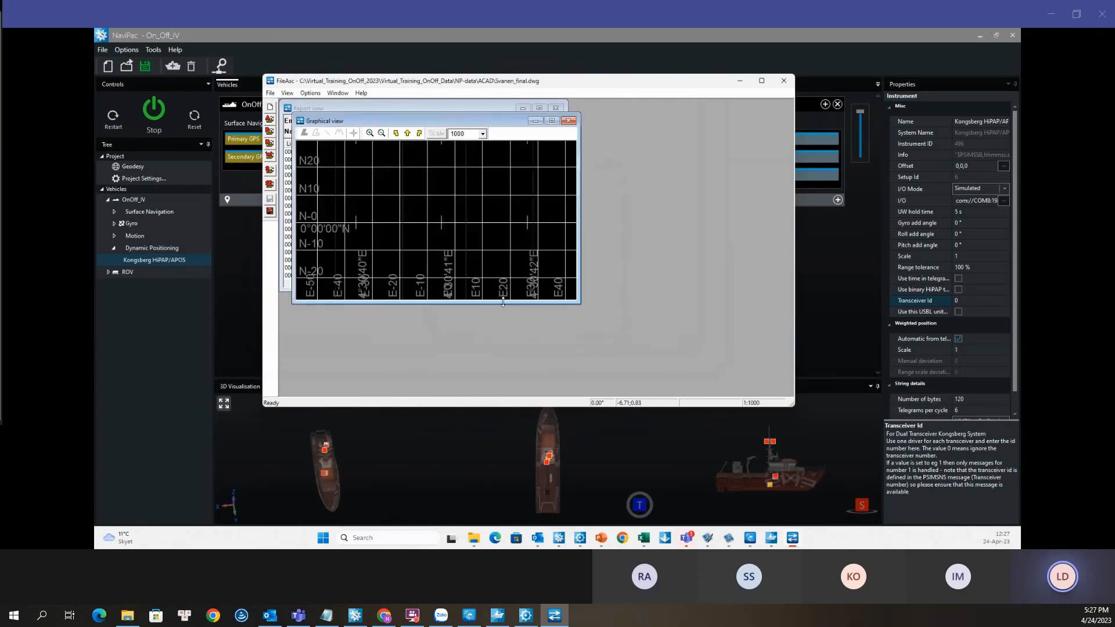
{"action": "left_click", "coordinate": [551, 121]}
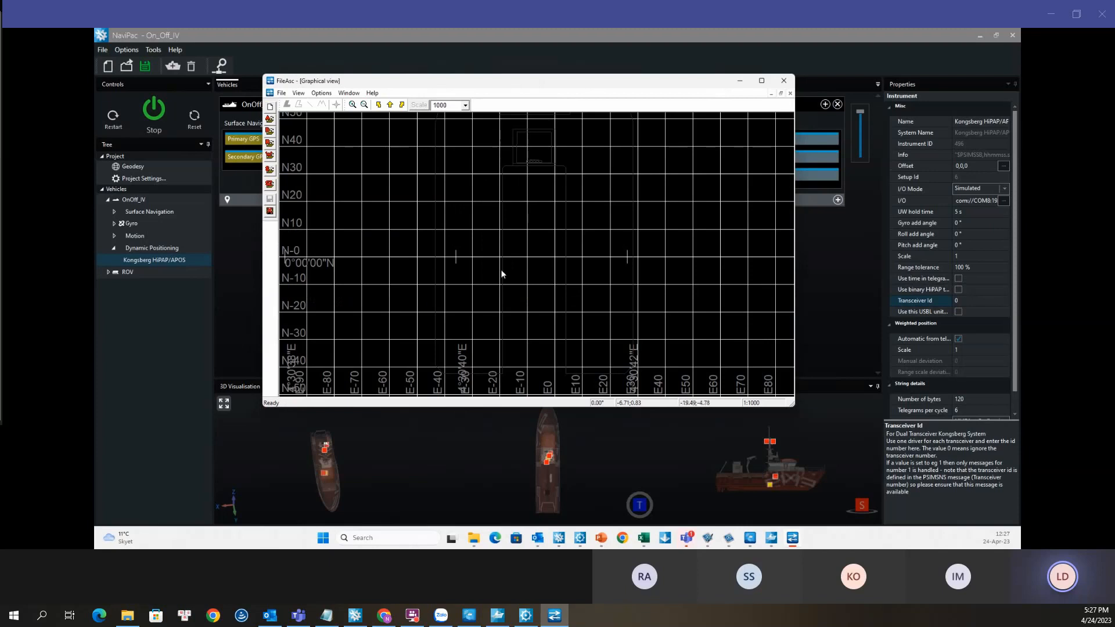
Step: Turn off Black and White drawing in the graphical view and show the whole barge outline at scale 2000
{"action": "right_click", "coordinate": [538, 212]}
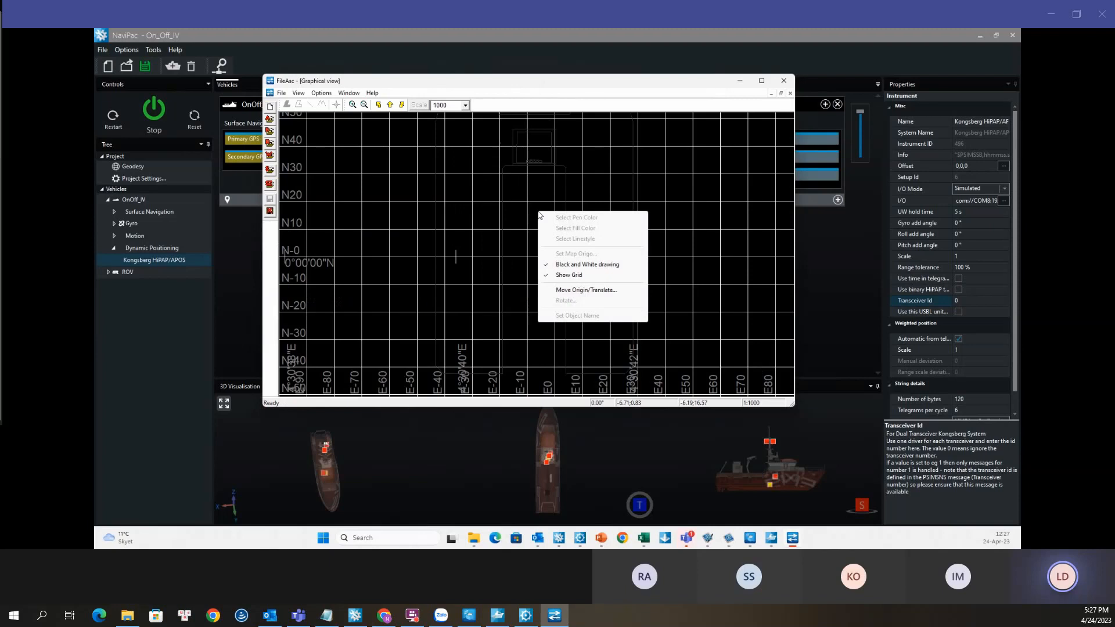
{"action": "left_click", "coordinate": [547, 265]}
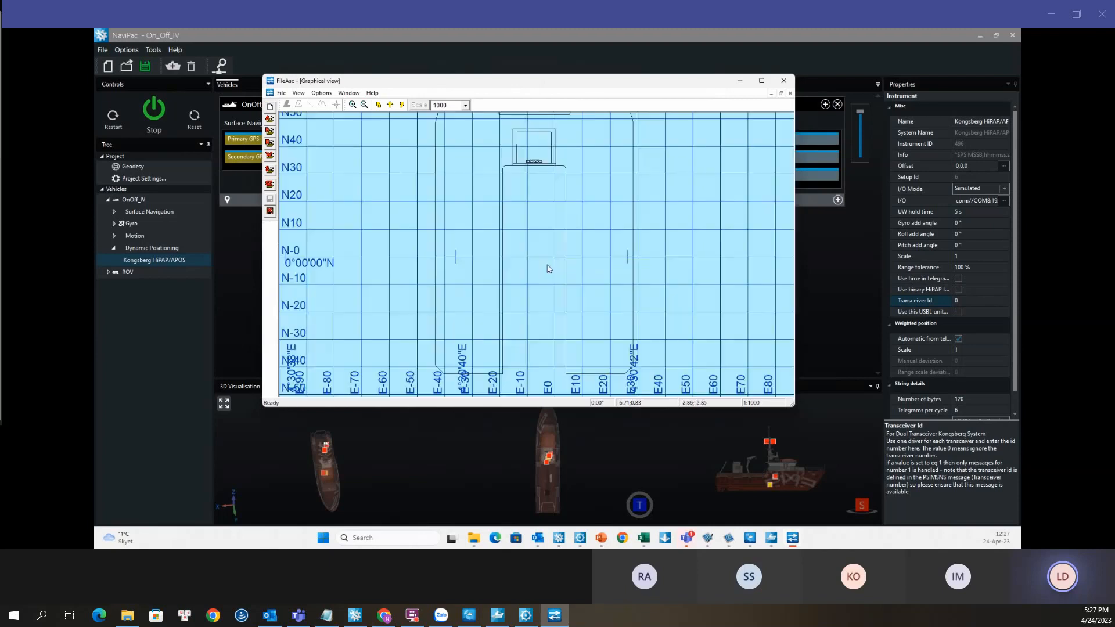
{"action": "scroll", "coordinate": [549, 268], "scroll_direction": "down", "scroll_amount": 1}
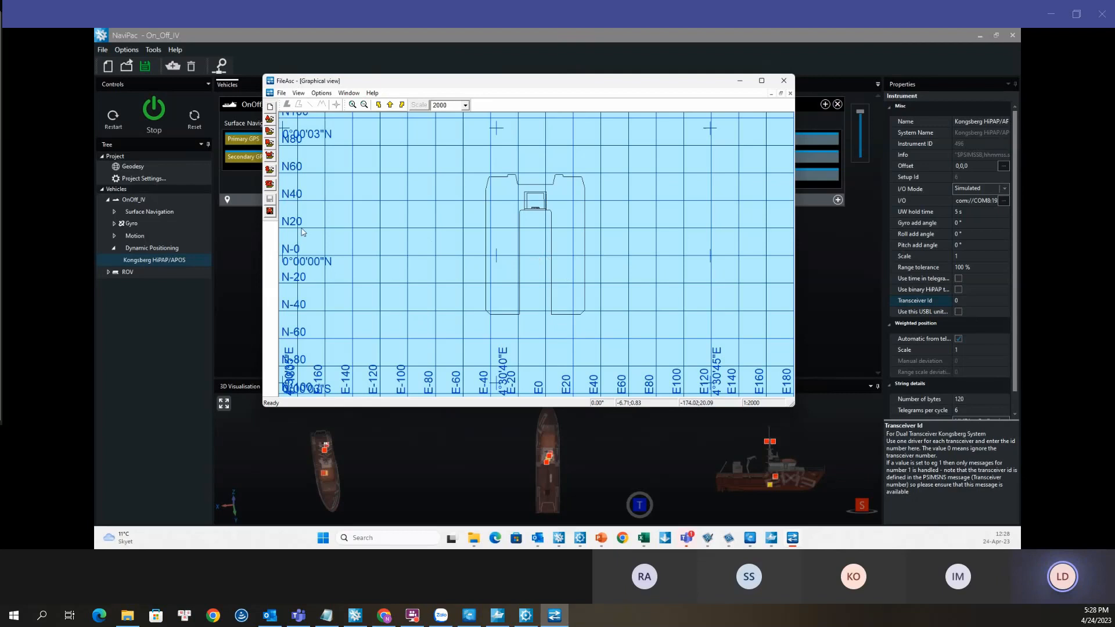
Step: Start exporting the barge drawing as a shape file and browse to C:\EIVA\NaviPac\Bin\Helmsman\2D Shapes as the destination, enlarging the save dialog
{"action": "left_click", "coordinate": [270, 212]}
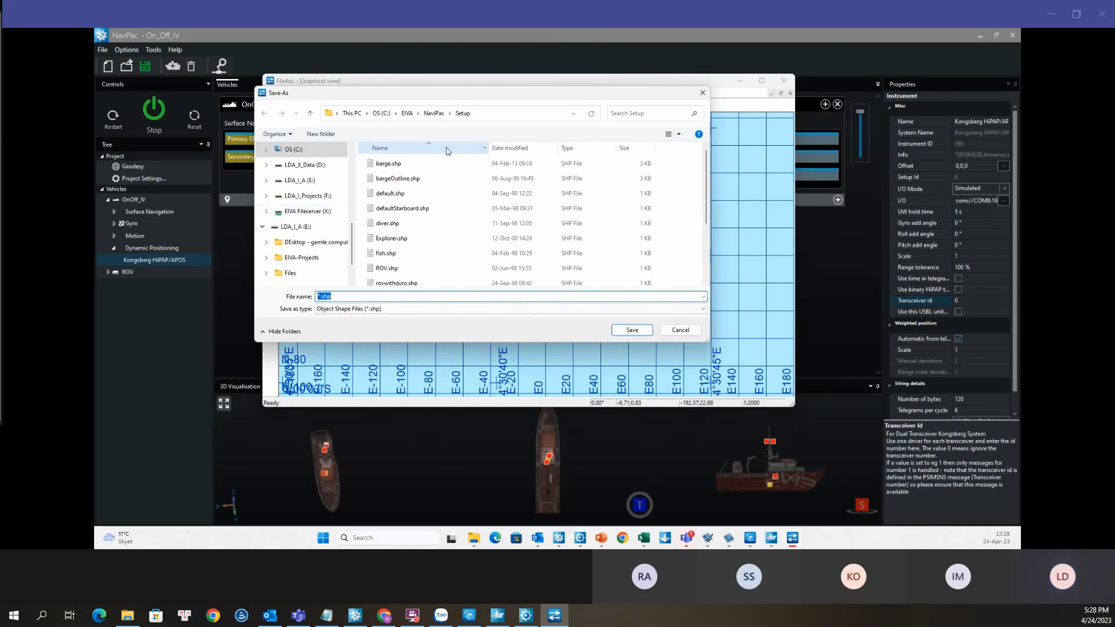
{"action": "left_click", "coordinate": [382, 114]}
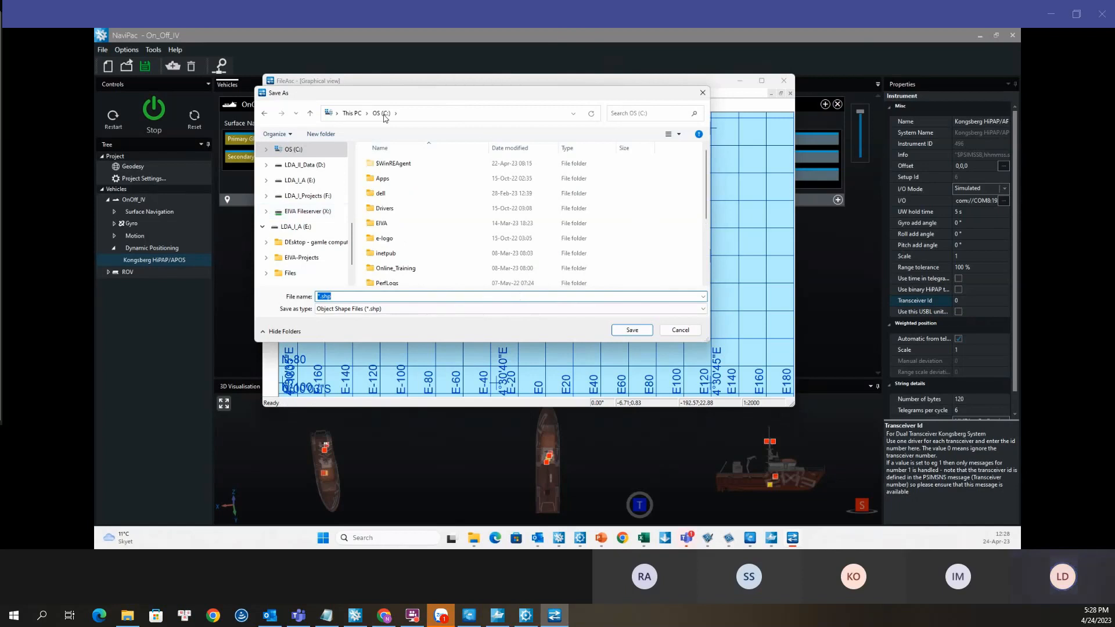
{"action": "left_click_drag", "start_coordinate": [394, 96], "coordinate": [384, 87]}
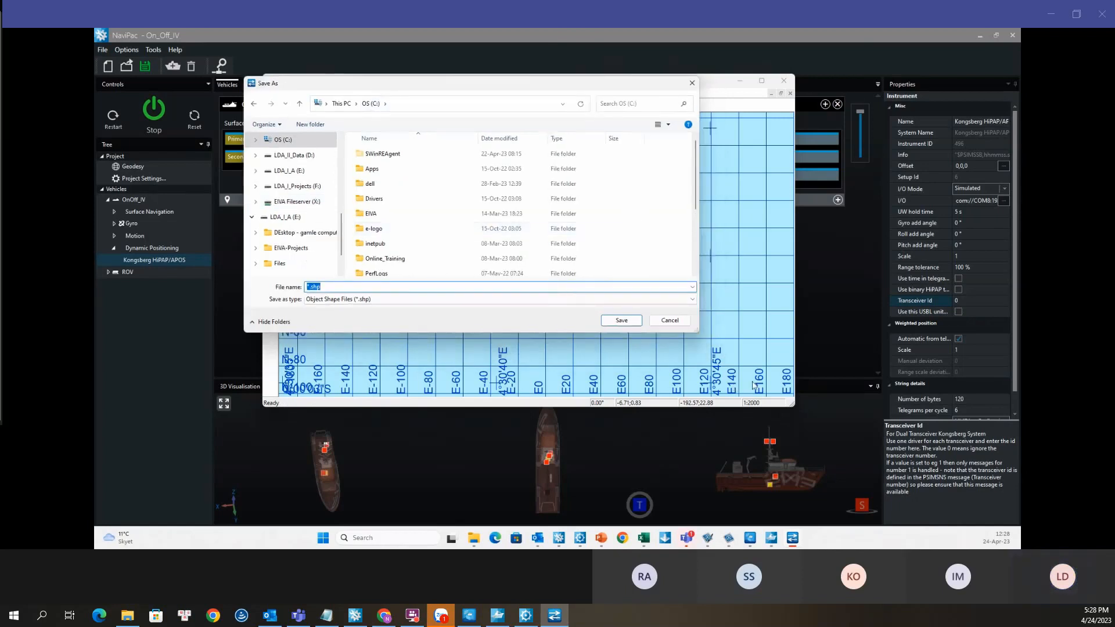
{"action": "left_click_drag", "start_coordinate": [699, 333], "coordinate": [776, 489]}
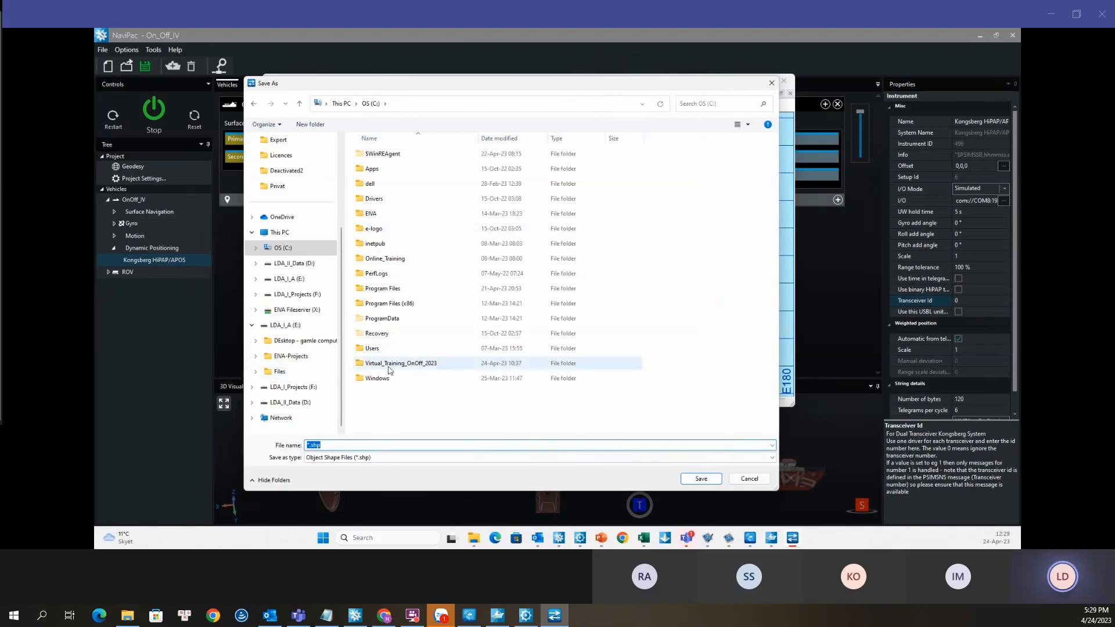
{"action": "double_click", "coordinate": [369, 214]}
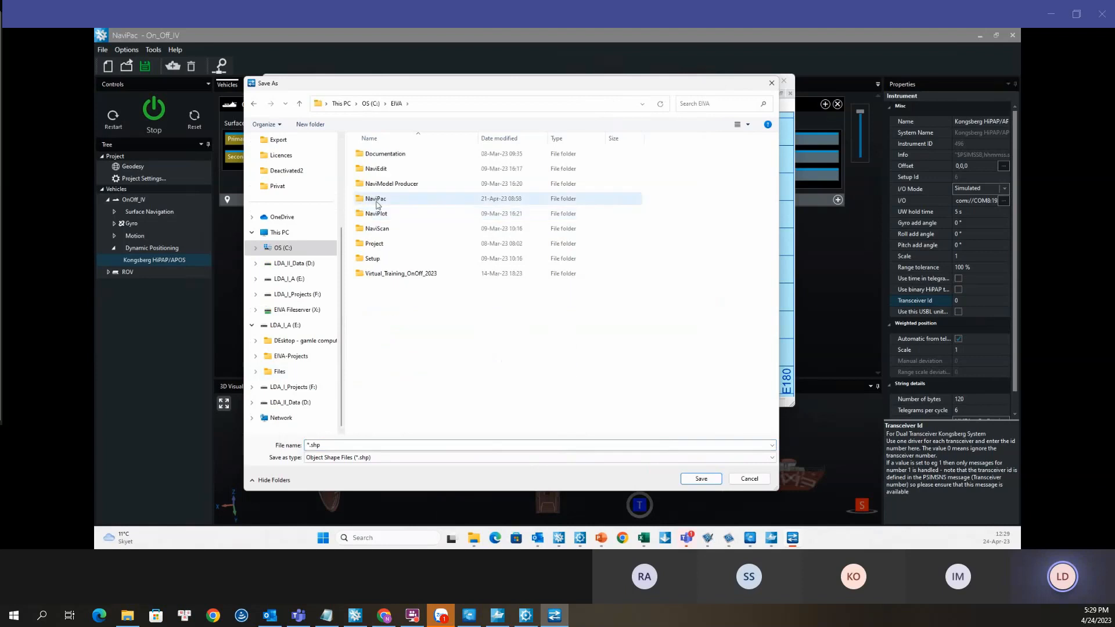
{"action": "double_click", "coordinate": [371, 199]}
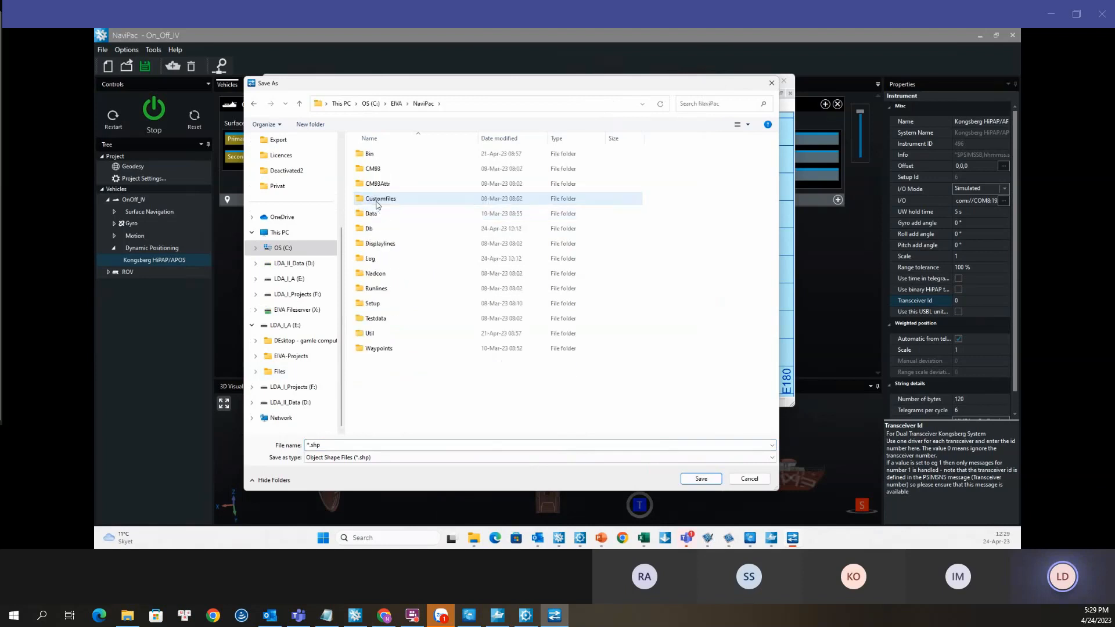
{"action": "double_click", "coordinate": [372, 156]}
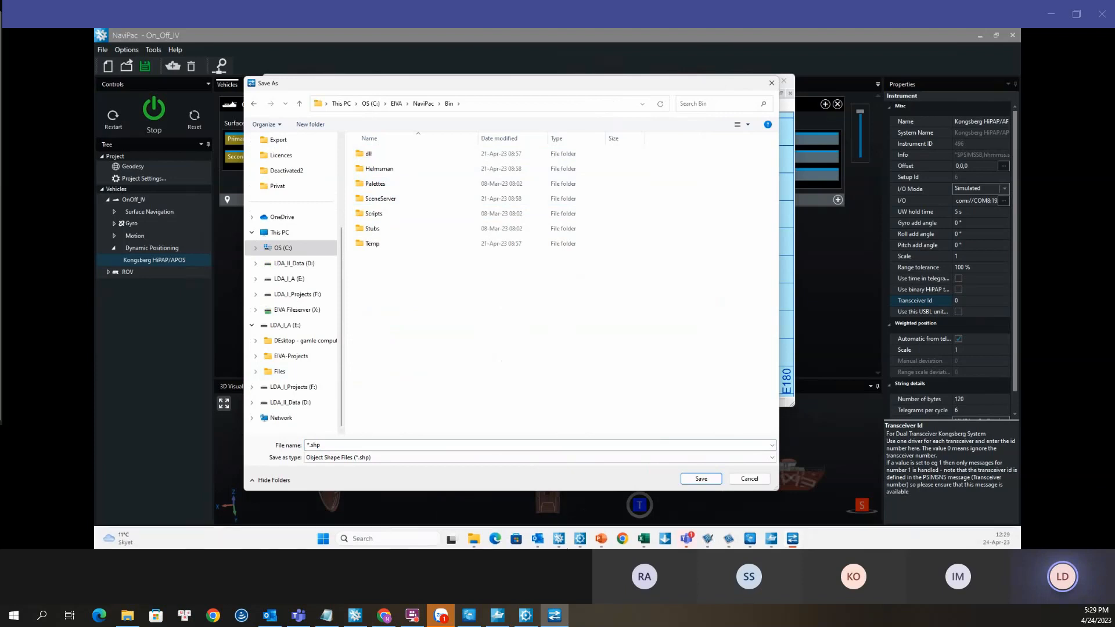
{"action": "double_click", "coordinate": [379, 169]}
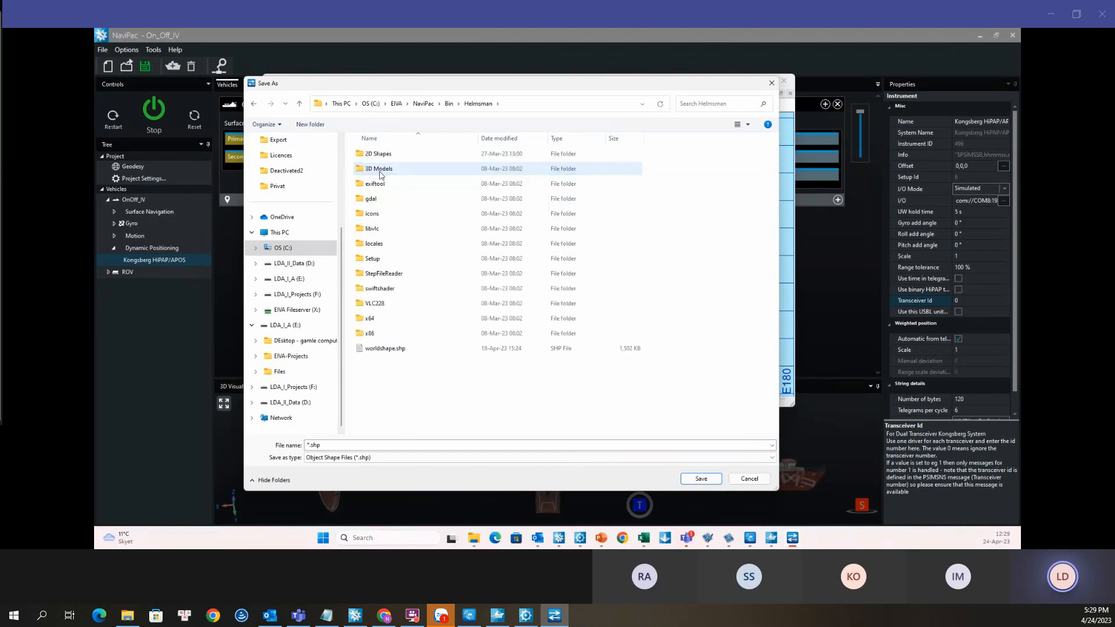
{"action": "left_click", "coordinate": [382, 155]}
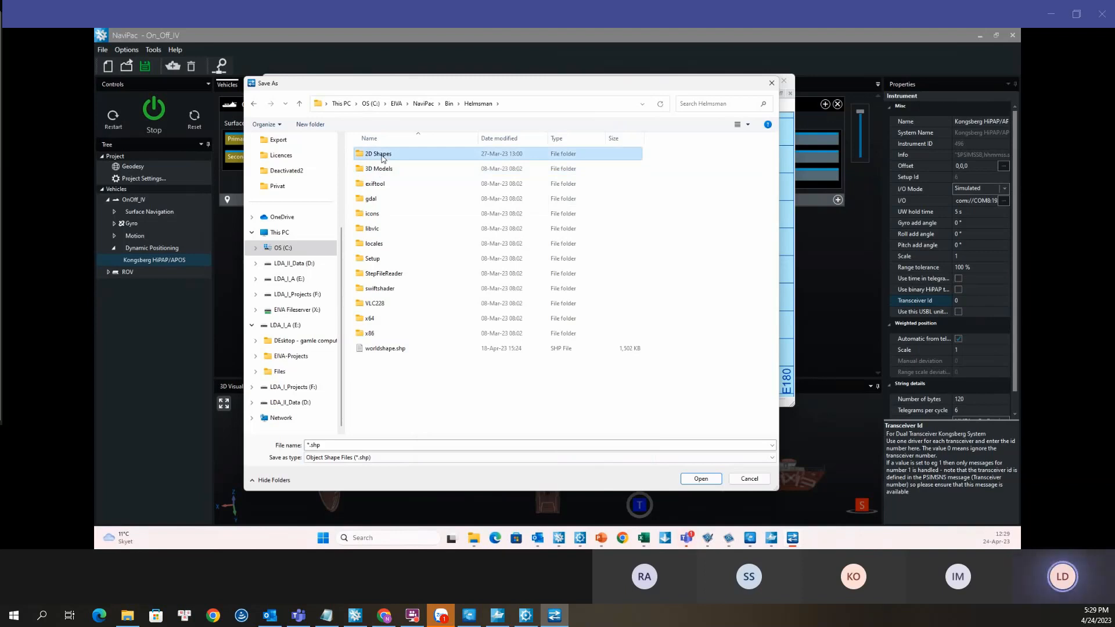
{"action": "double_click", "coordinate": [382, 156]}
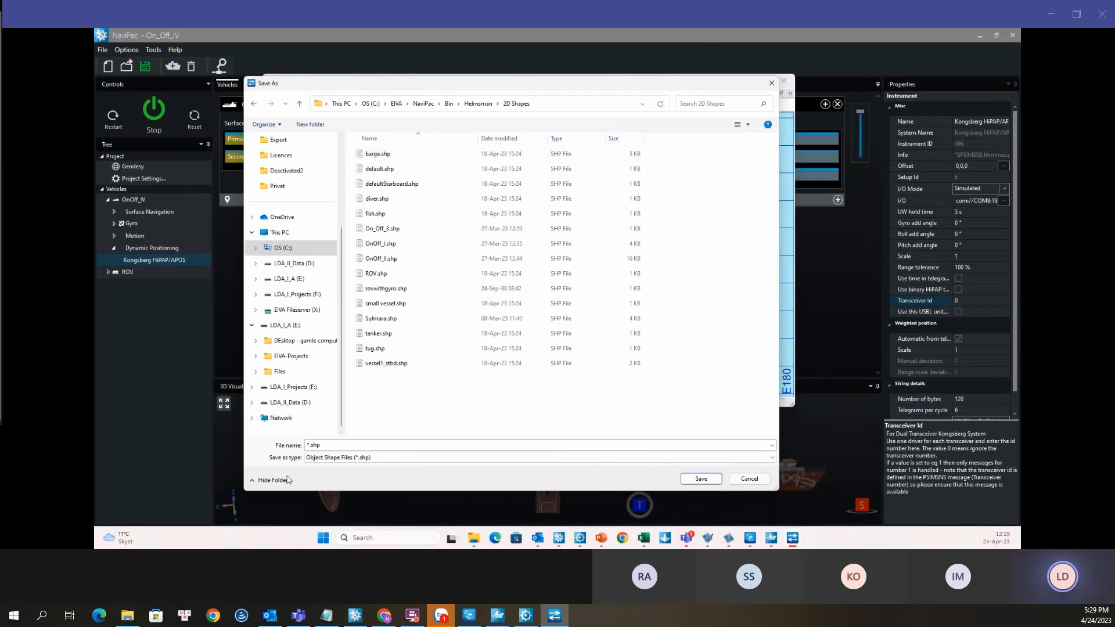
Step: Name the export file OnOff_IV_I.shp and keep Object Shape Files (*.shp) as its file type
{"action": "double_click", "coordinate": [309, 446]}
{"action": "left_click", "coordinate": [309, 446]}
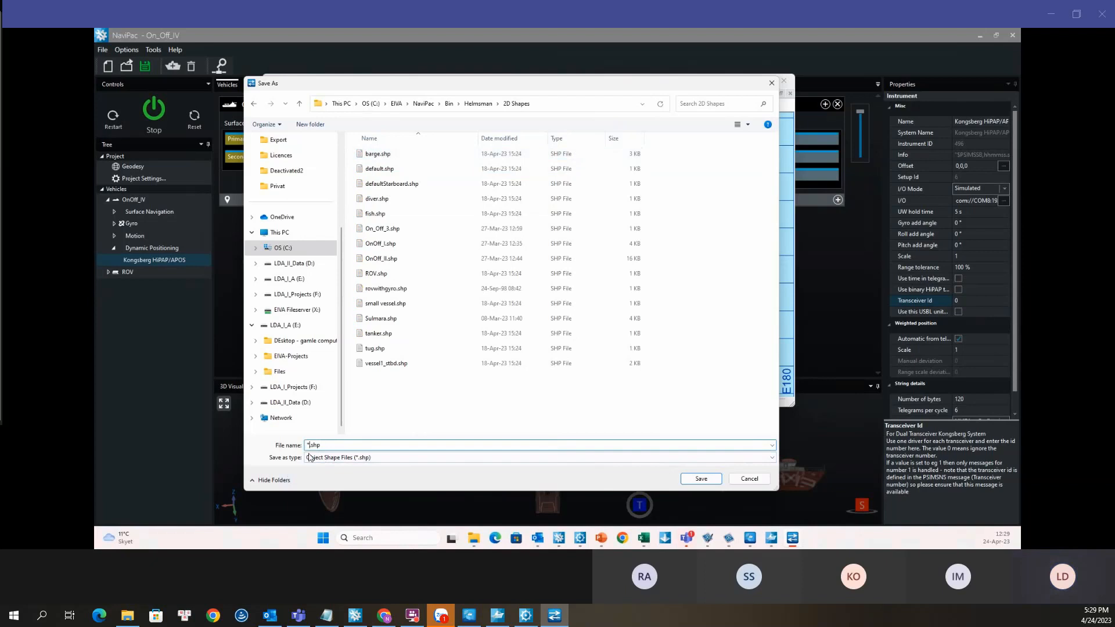
{"action": "key", "text": "BackSpace"}
{"action": "type", "text": "On"}
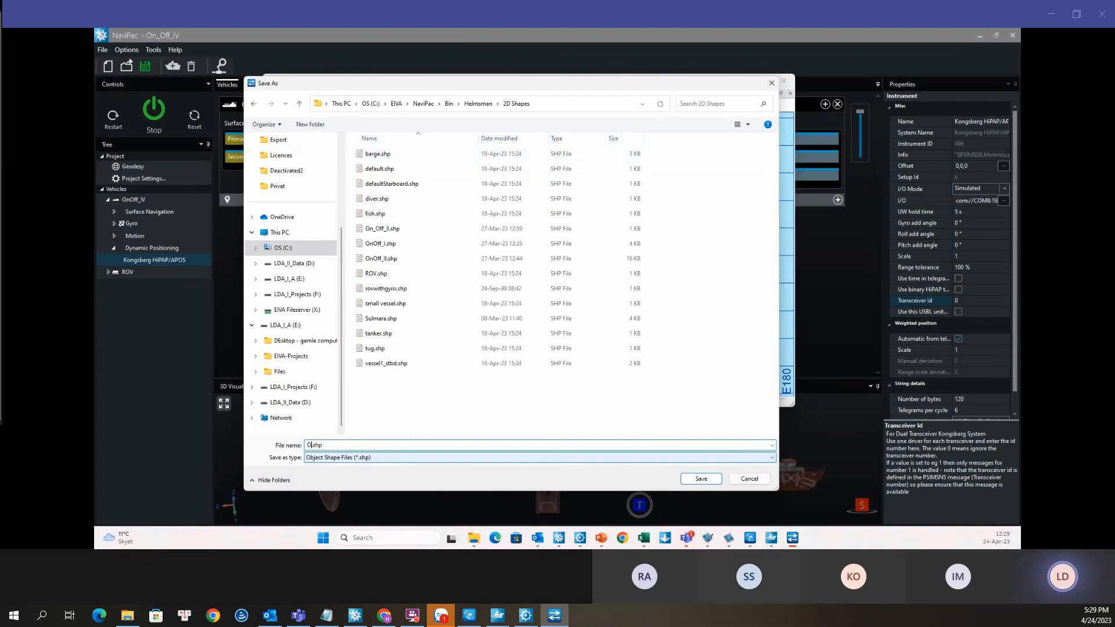
{"action": "type", "text": "Off"}
{"action": "type", "text": "_IV"}
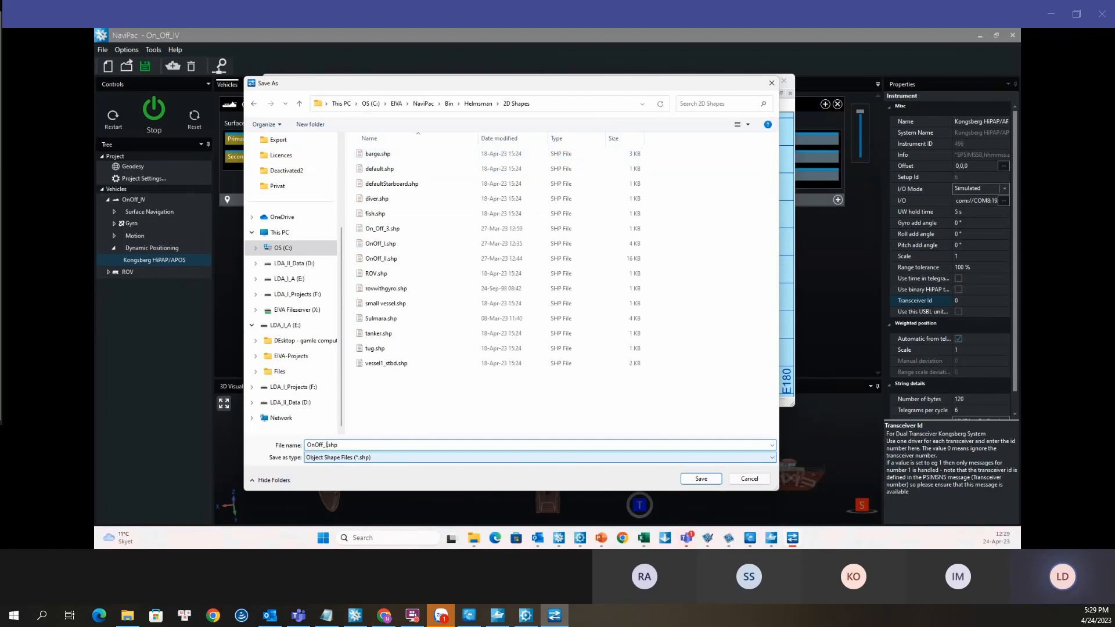
{"action": "type", "text": "_I"}
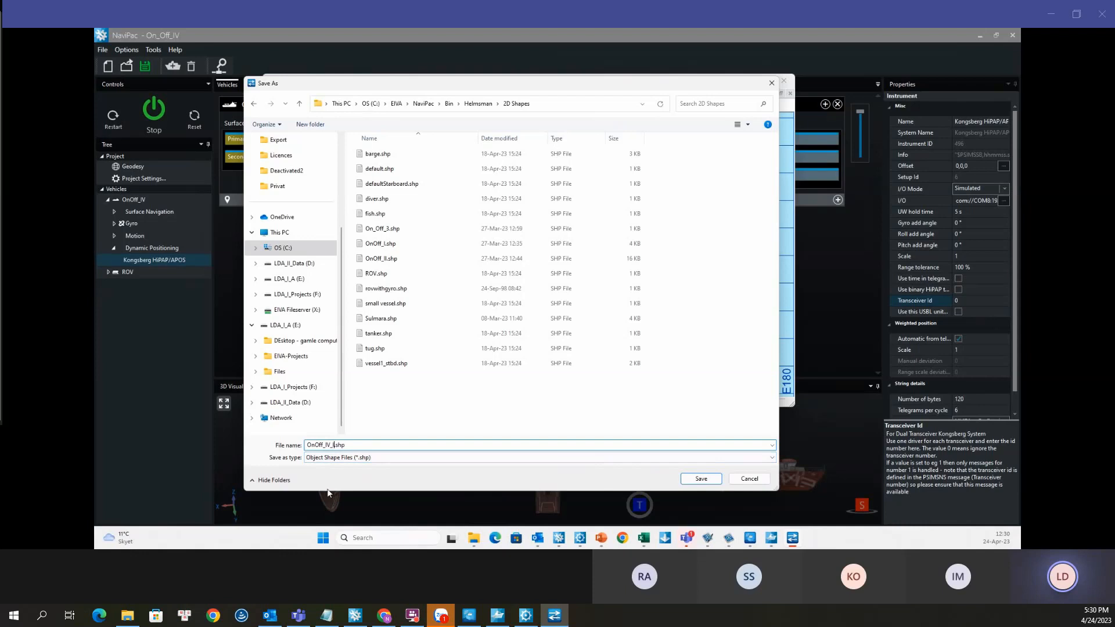
{"action": "left_click", "coordinate": [772, 458]}
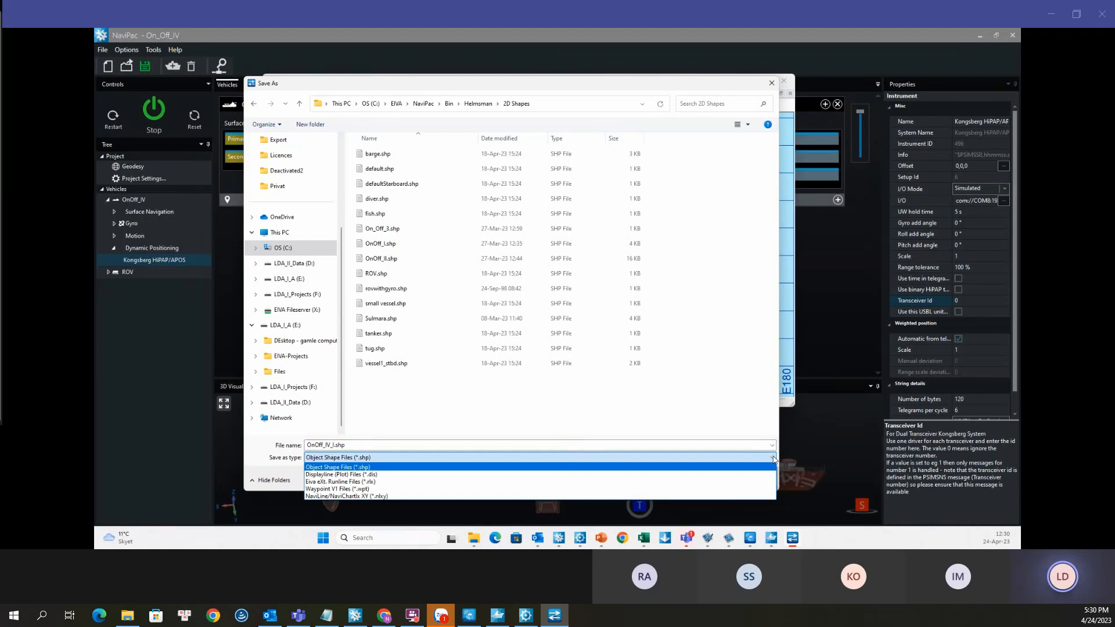
{"action": "left_click", "coordinate": [317, 460]}
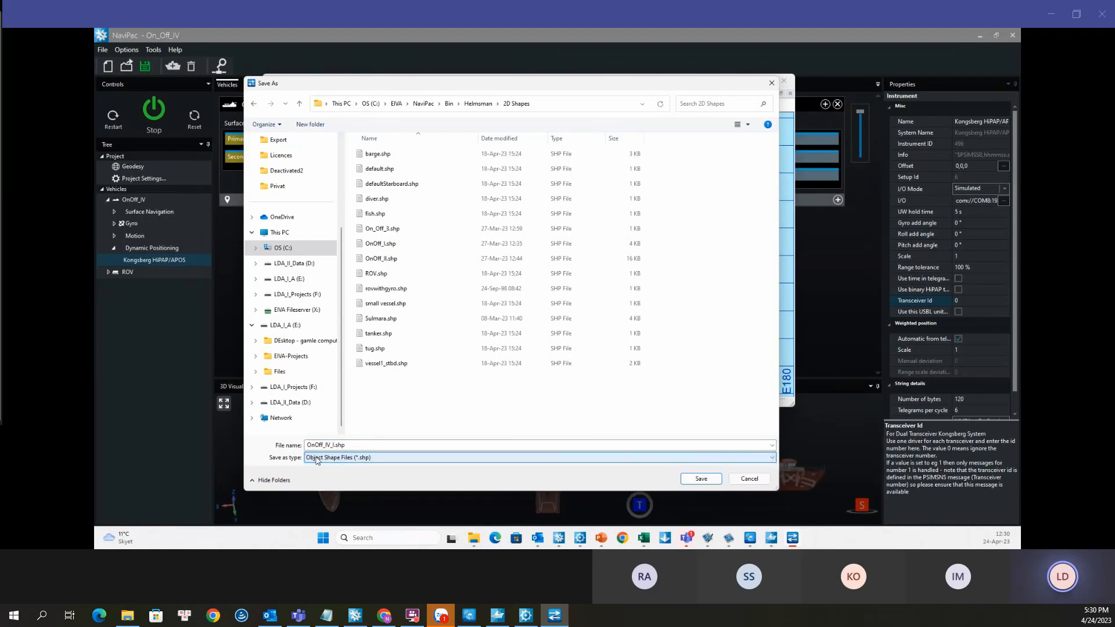
Step: Save the shape file, converting both drawing layers 0 and 2, and close the conversion report
{"action": "left_click", "coordinate": [693, 478]}
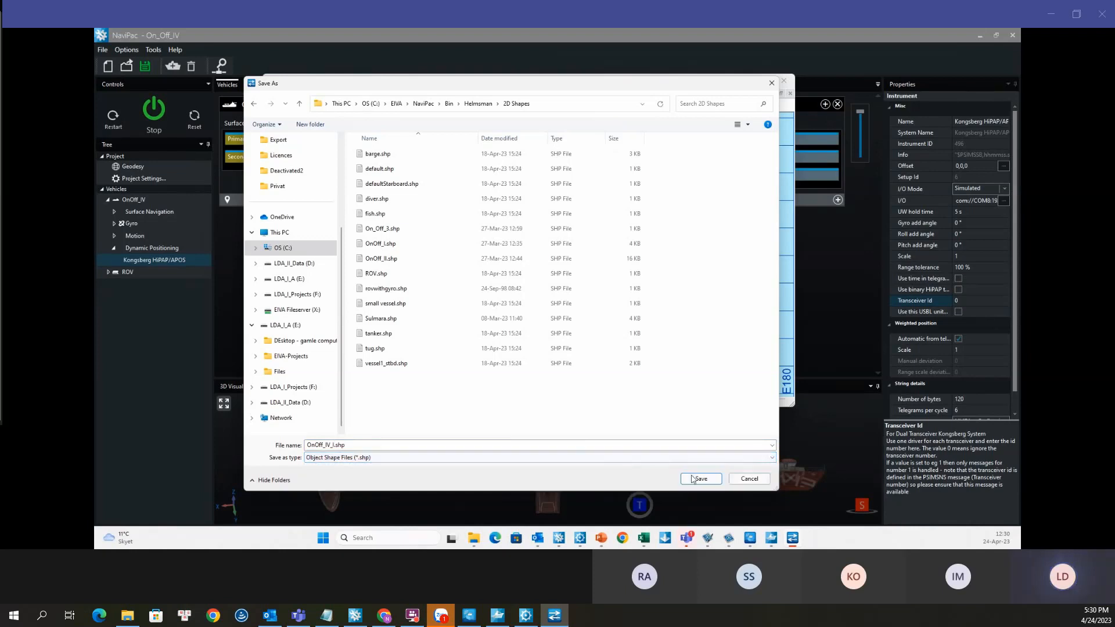
{"action": "left_click", "coordinate": [693, 478]}
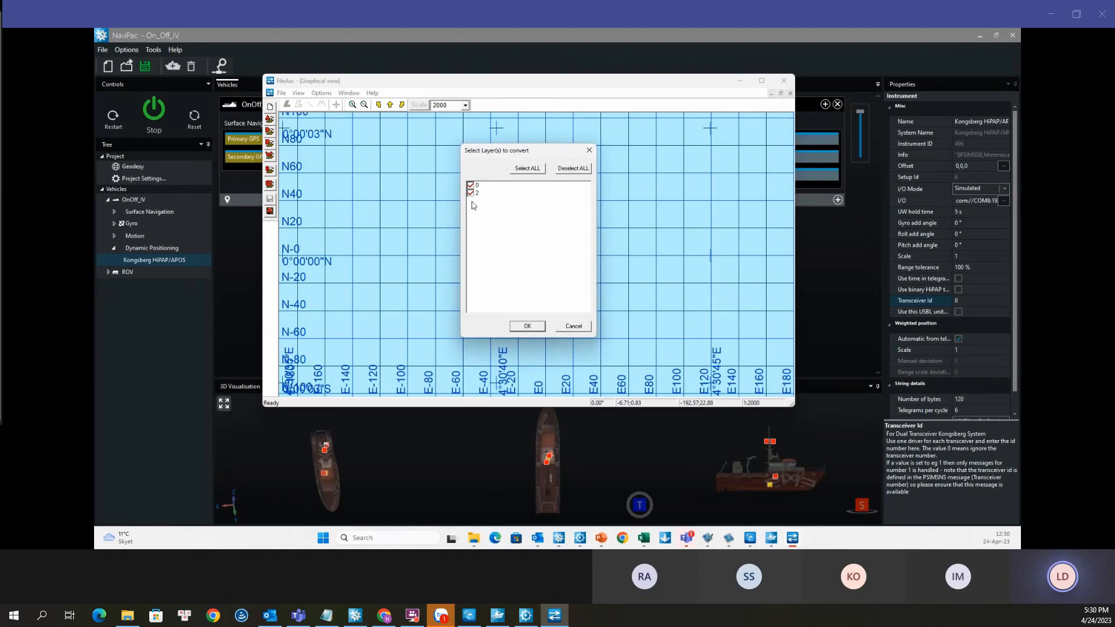
{"action": "left_click", "coordinate": [535, 329]}
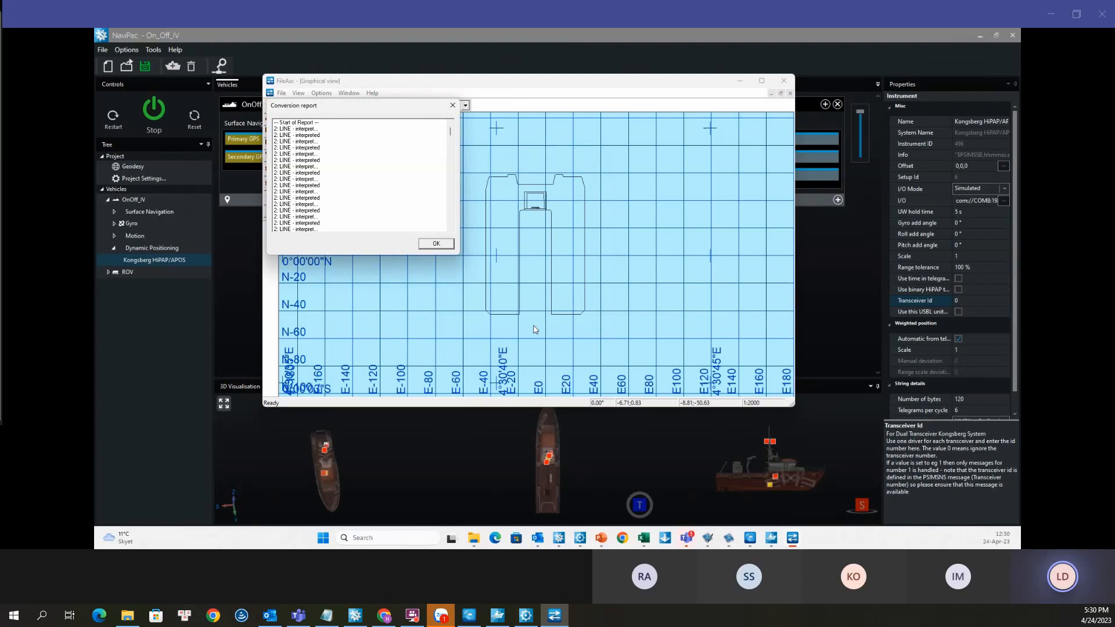
{"action": "left_click", "coordinate": [447, 247]}
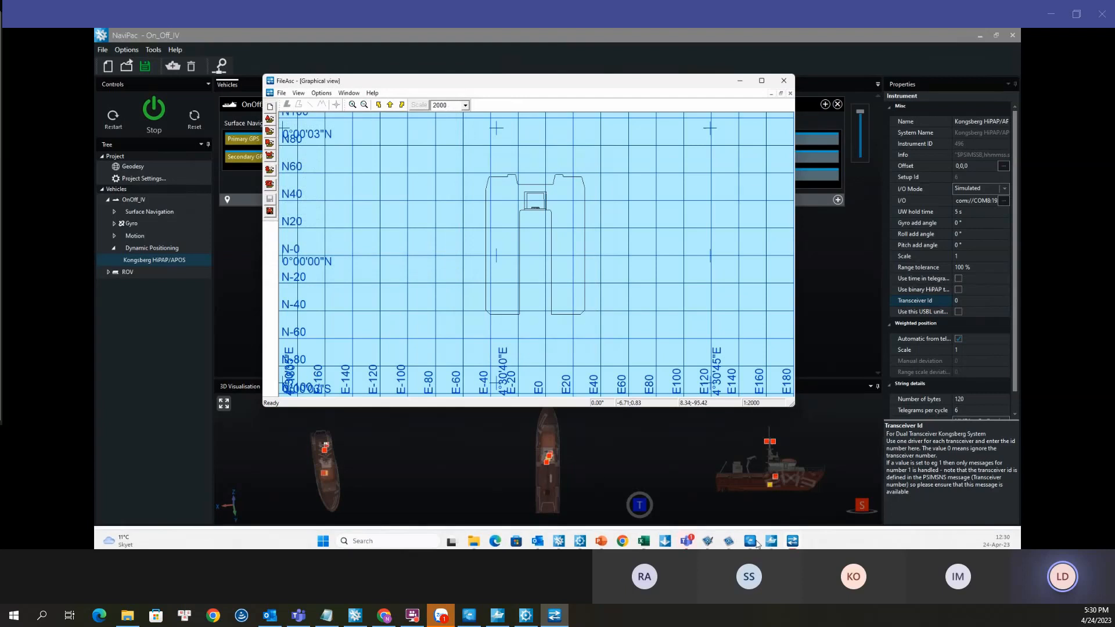
Step: Switch to Helmsman and bring the whole OnOff_IV vessel outline into the 2D map view
{"action": "left_click", "coordinate": [579, 539]}
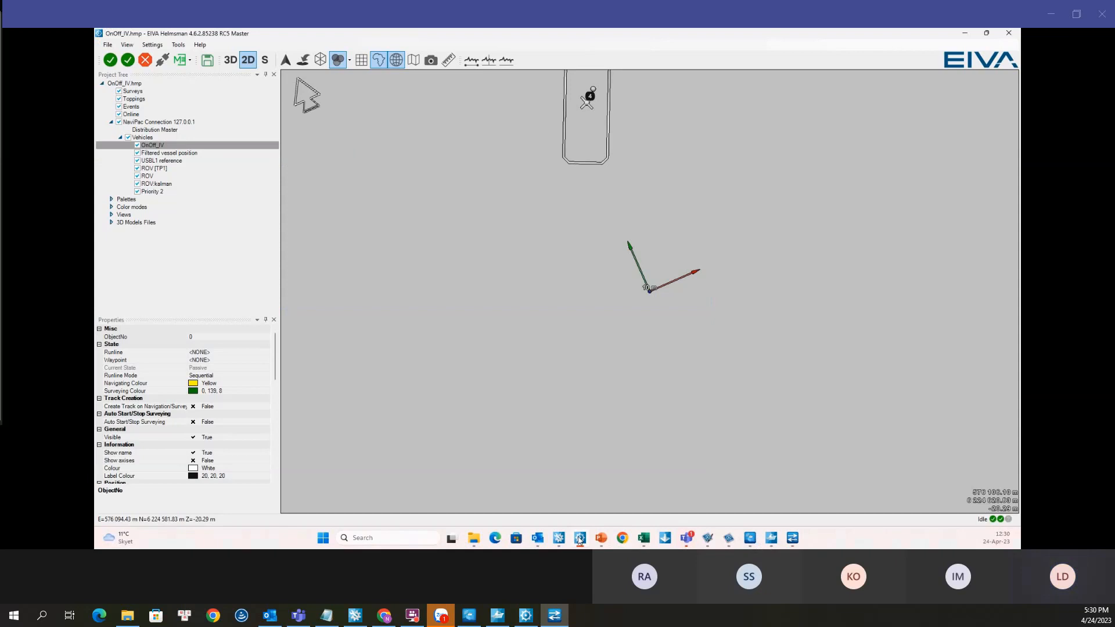
{"action": "scroll", "coordinate": [677, 244], "scroll_direction": "down", "scroll_amount": 5}
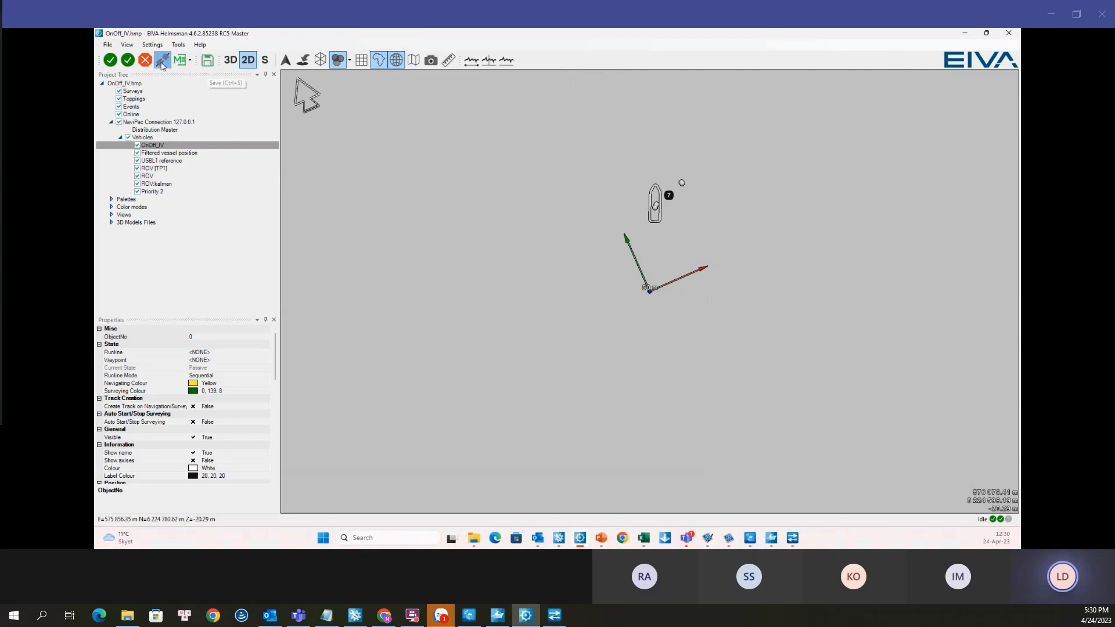
Step: Set the project to auto-save every 10 minutes
{"action": "left_click", "coordinate": [107, 47]}
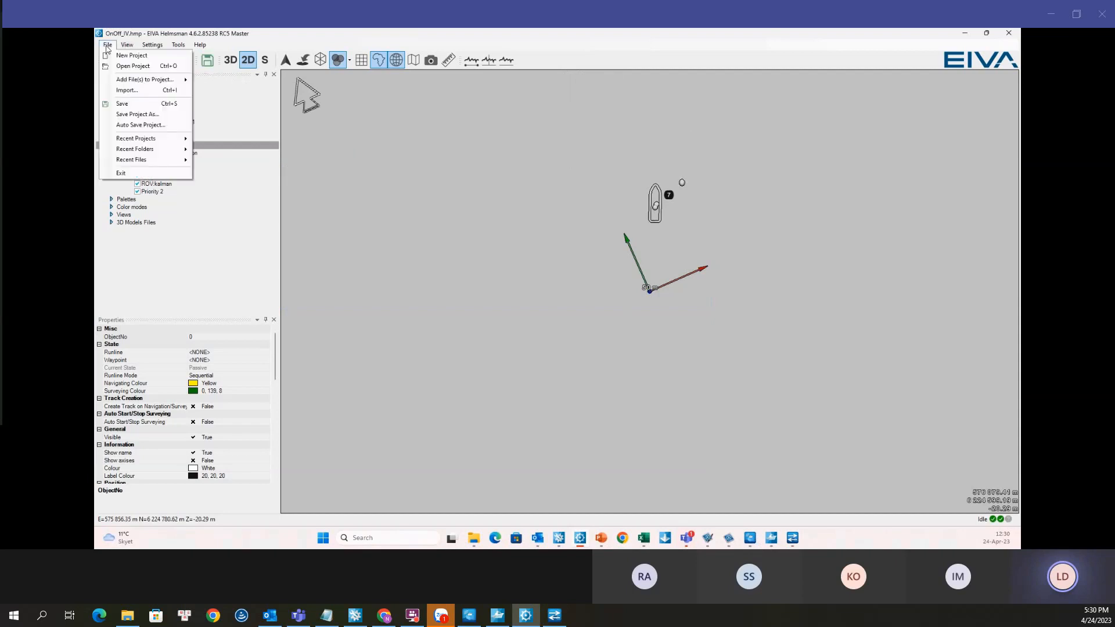
{"action": "left_click", "coordinate": [129, 126]}
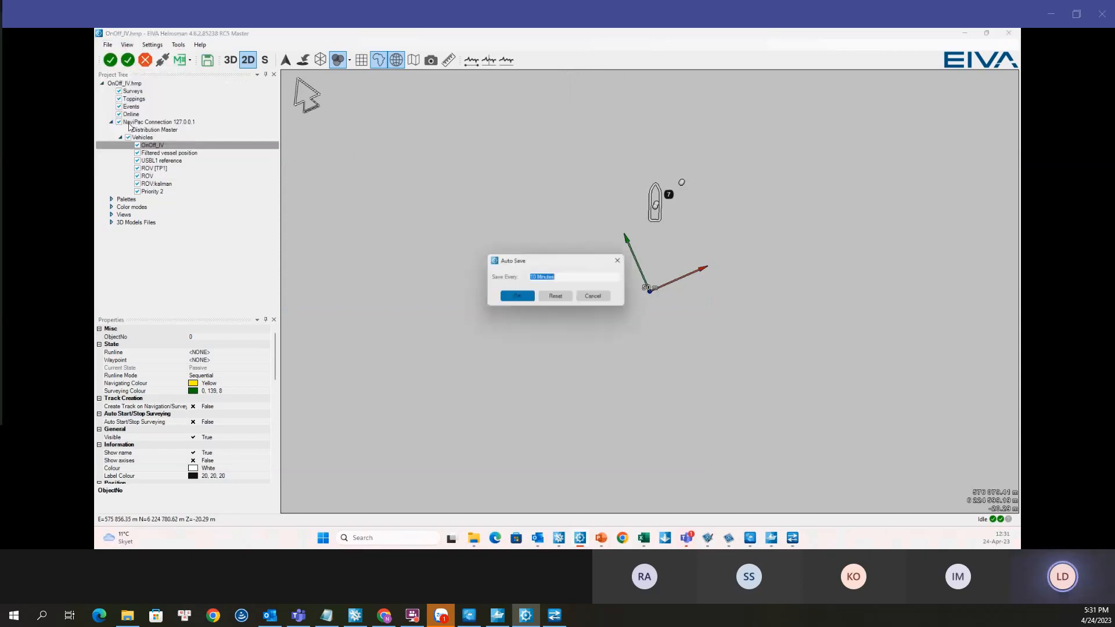
{"action": "left_click", "coordinate": [579, 276]}
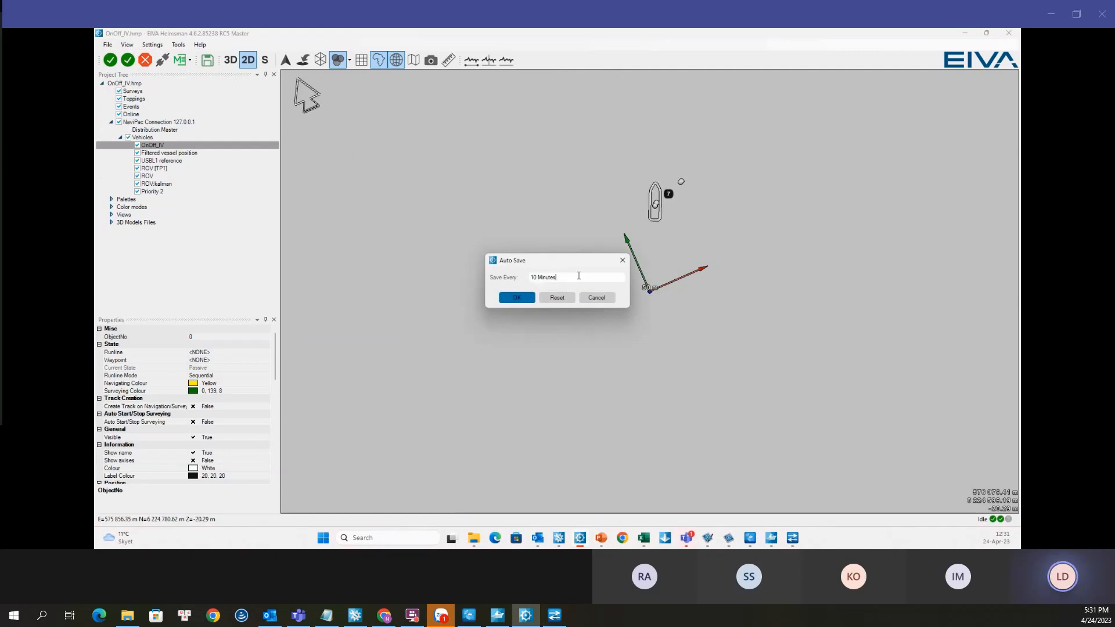
{"action": "left_click", "coordinate": [518, 298]}
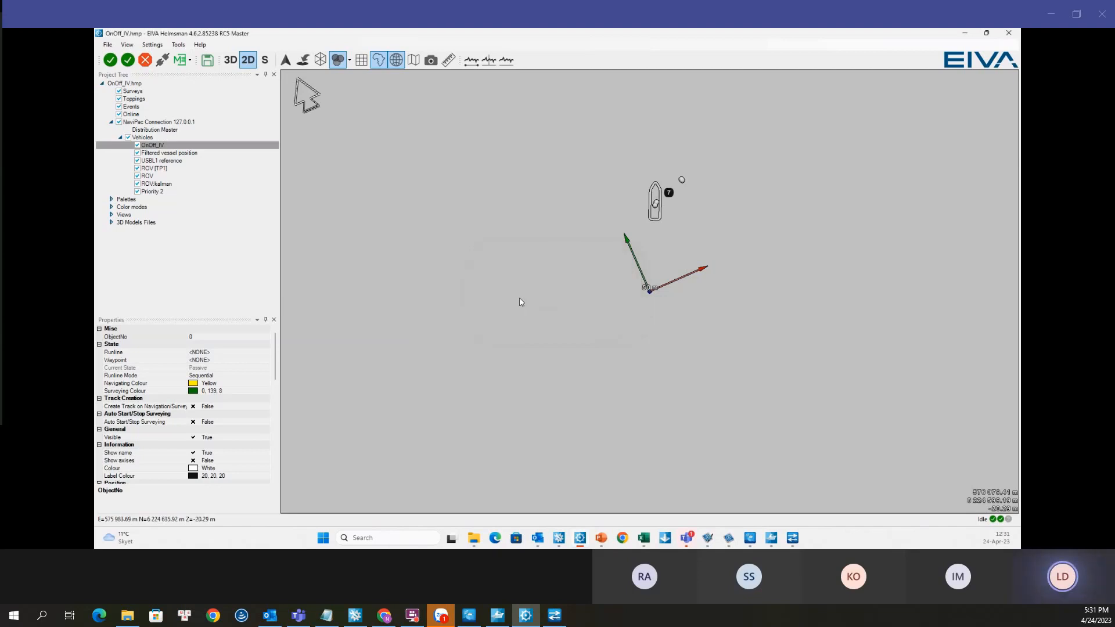
Step: Attach the OnOff_IV 2D shape file to the OnOff_IV vehicle and view the whole vessel outline
{"action": "scroll", "coordinate": [658, 217], "scroll_direction": "up", "scroll_amount": 4}
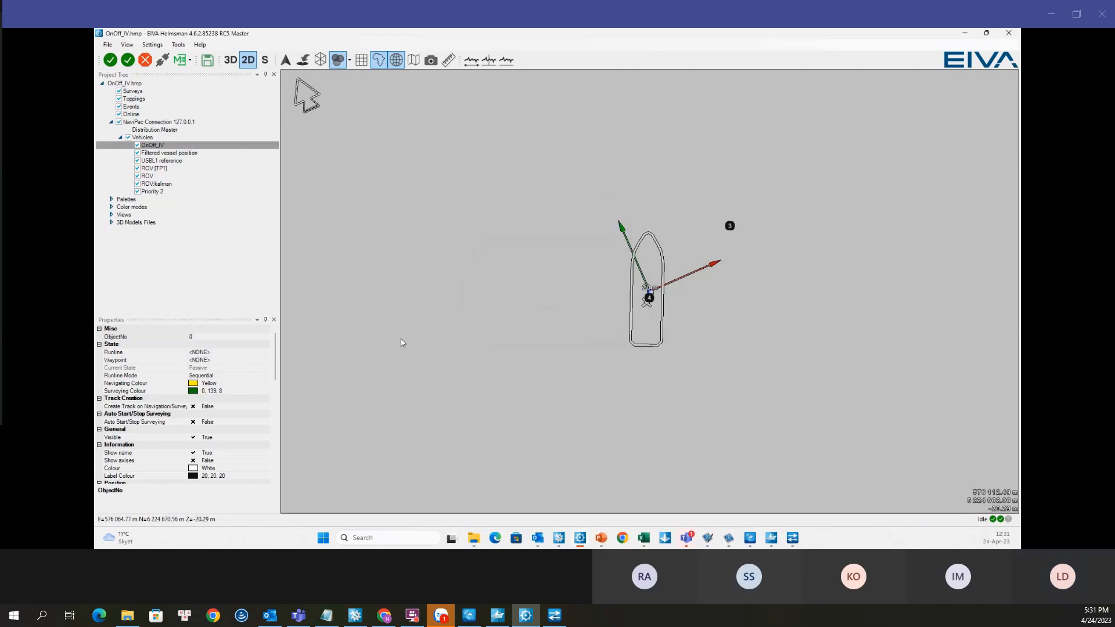
{"action": "scroll", "coordinate": [386, 337], "scroll_direction": "up", "scroll_amount": 2}
{"action": "scroll", "coordinate": [385, 336], "scroll_direction": "down", "scroll_amount": 1}
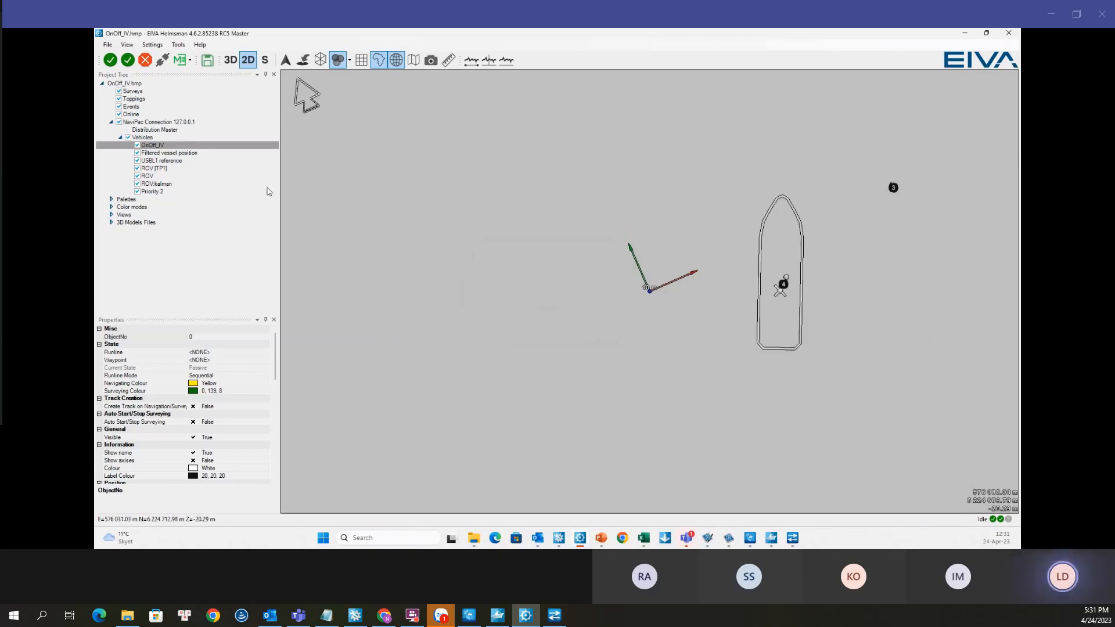
{"action": "right_click", "coordinate": [159, 146]}
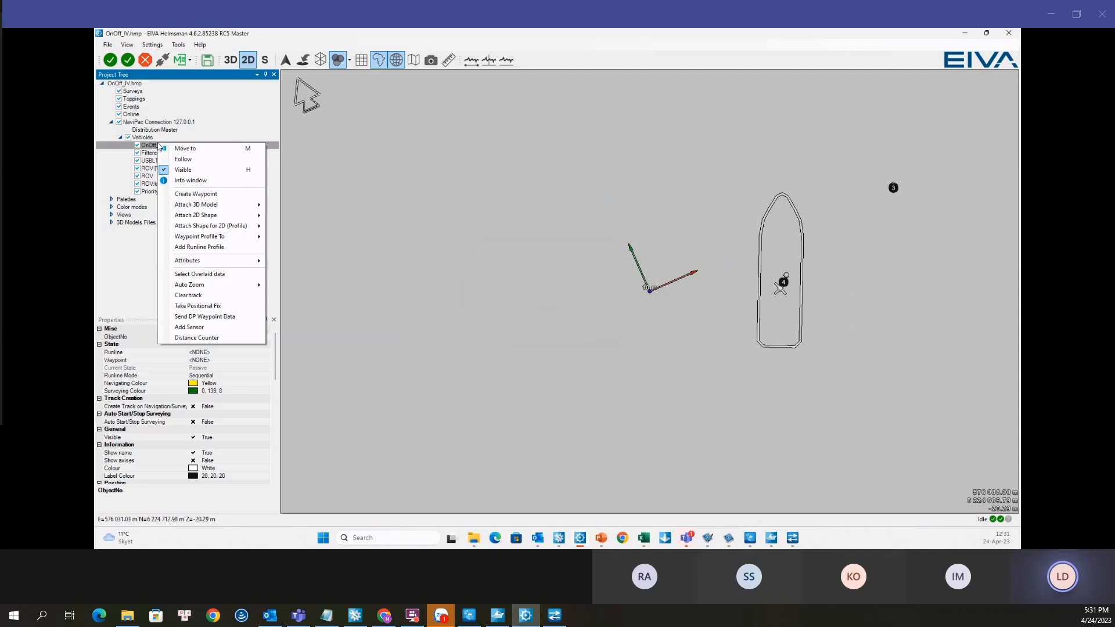
{"action": "mouse_move", "coordinate": [185, 217]}
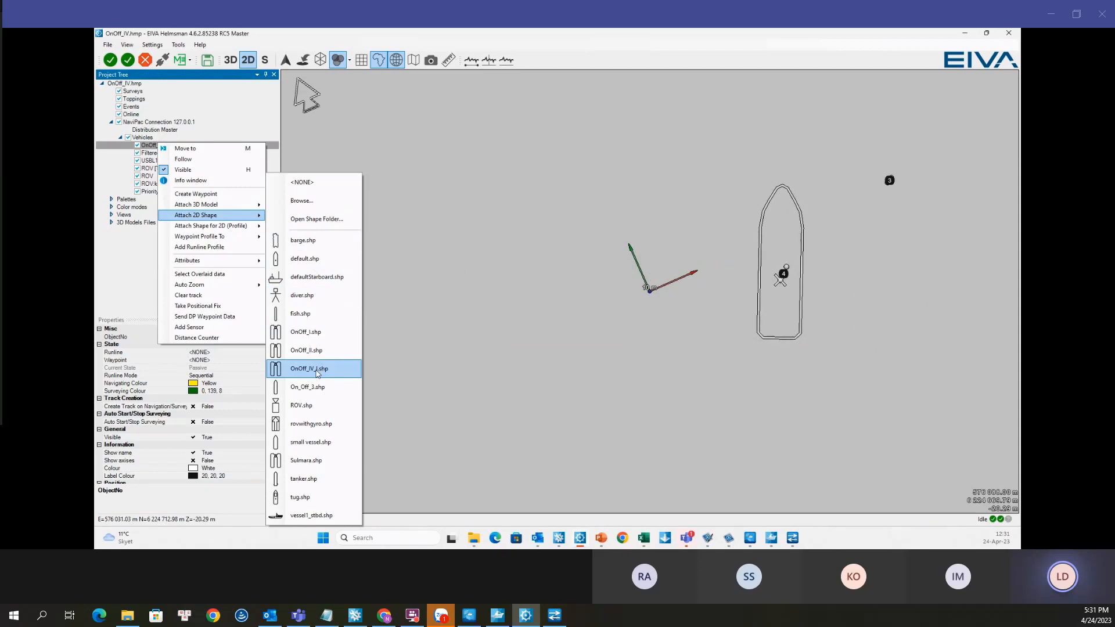
{"action": "left_click", "coordinate": [318, 373]}
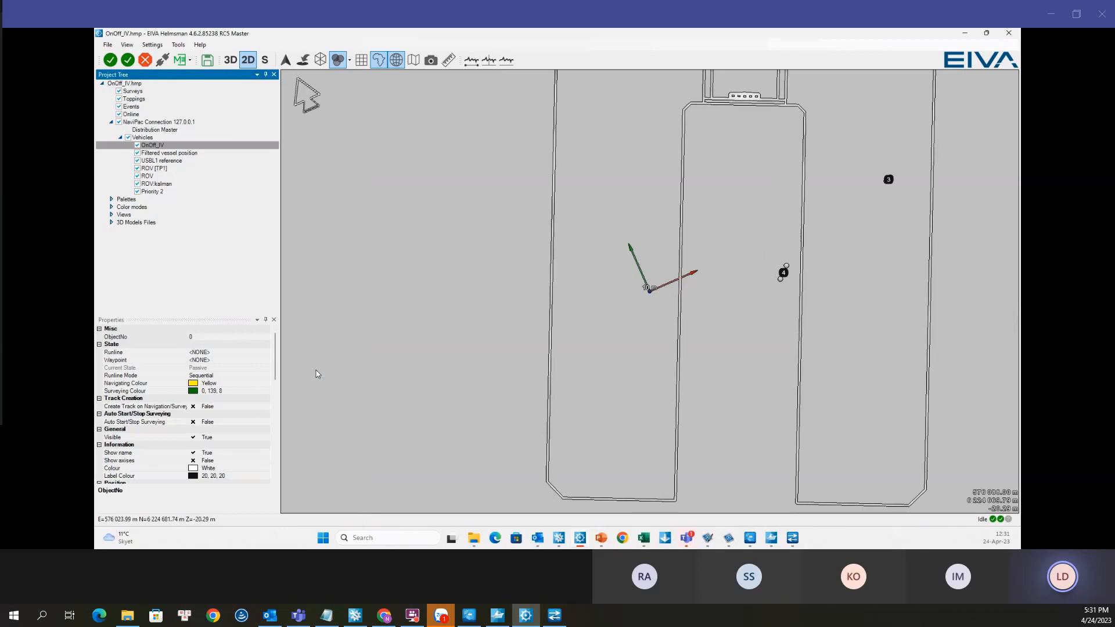
{"action": "scroll", "coordinate": [807, 226], "scroll_direction": "down", "scroll_amount": 2}
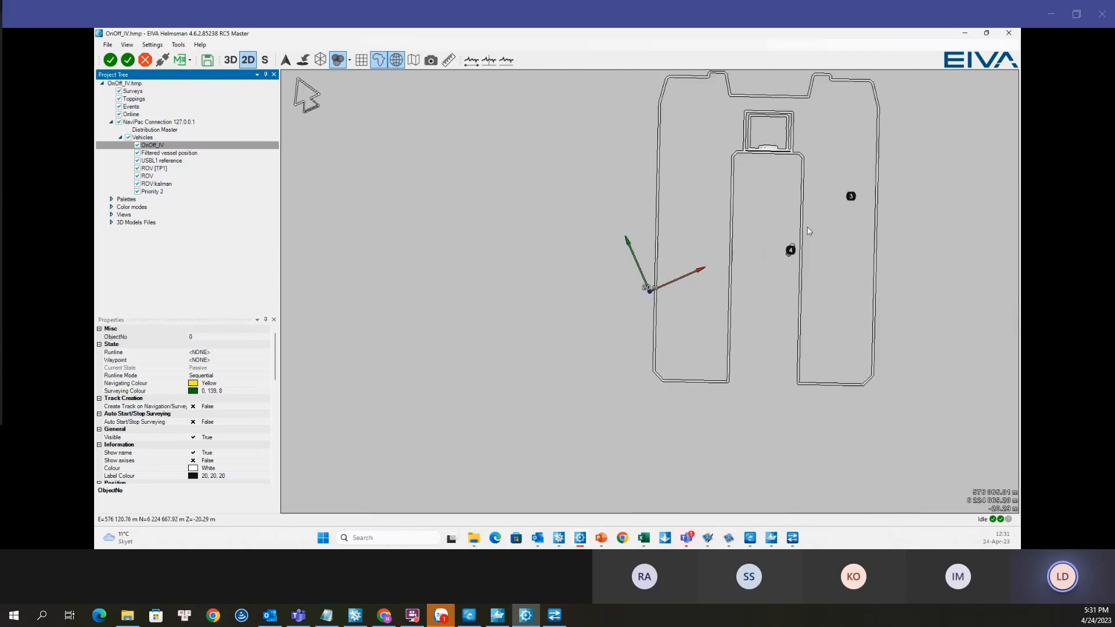
{"action": "scroll", "coordinate": [807, 231], "scroll_direction": "down", "scroll_amount": 1}
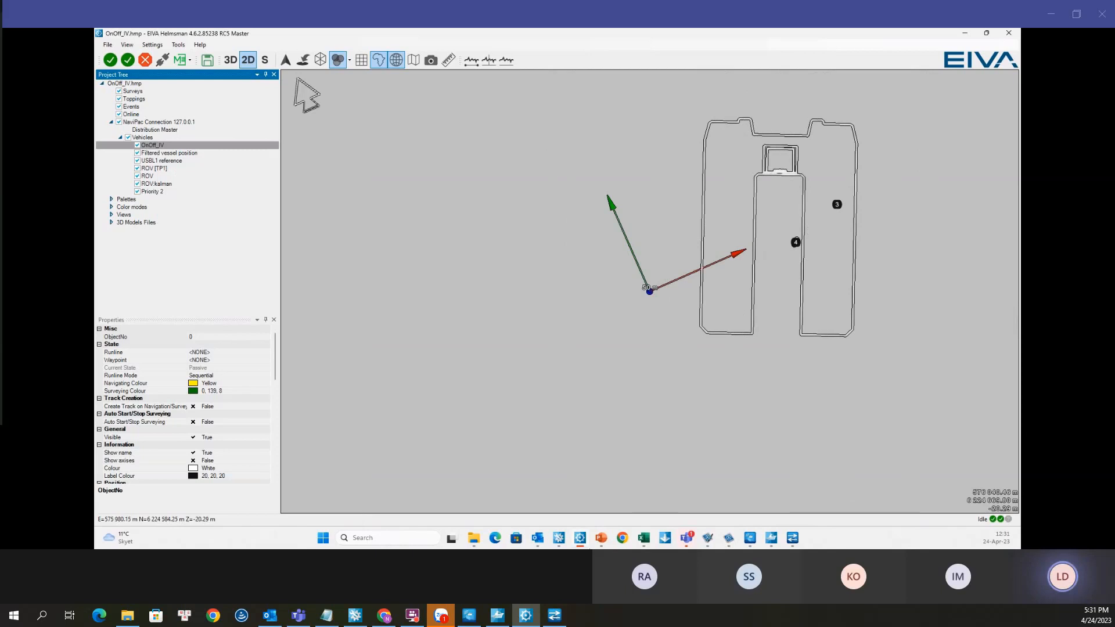
Step: Switch to Chrome to view a photo of the floating crane Svanen, and read the latest meeting chat messages
{"action": "left_click", "coordinate": [622, 538]}
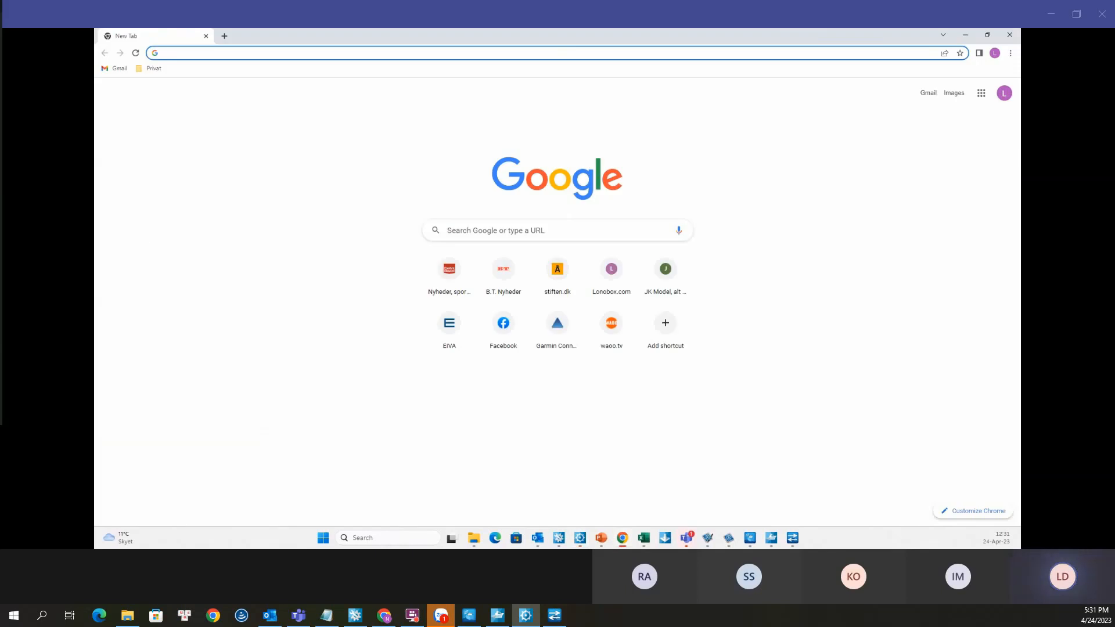
{"action": "left_click_drag", "start_coordinate": [376, 42], "coordinate": [95, 44]}
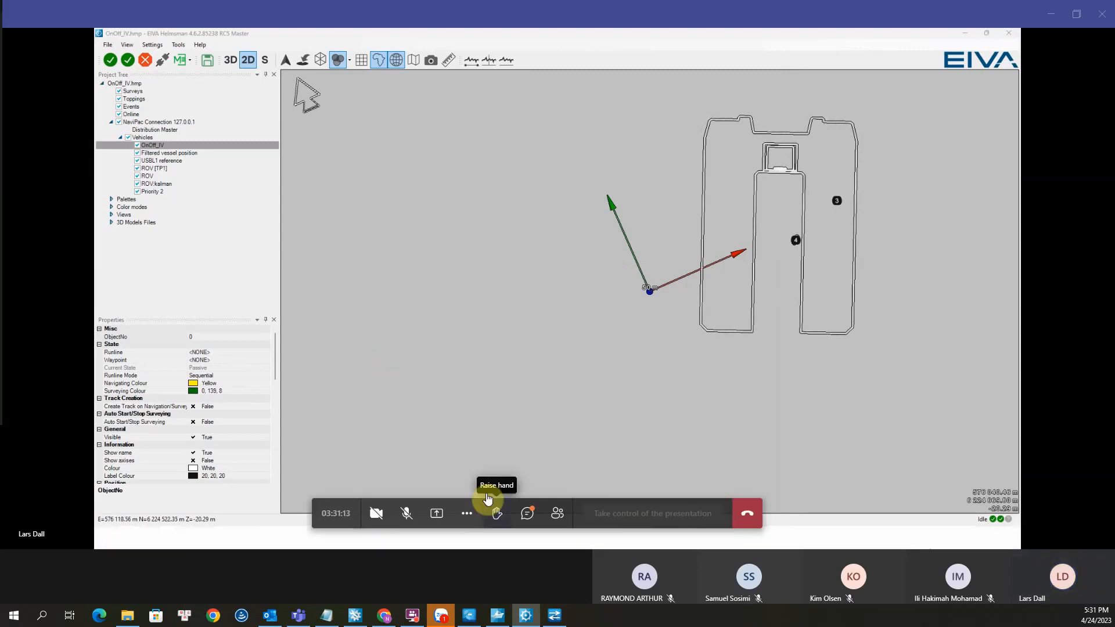
{"action": "left_click", "coordinate": [527, 513]}
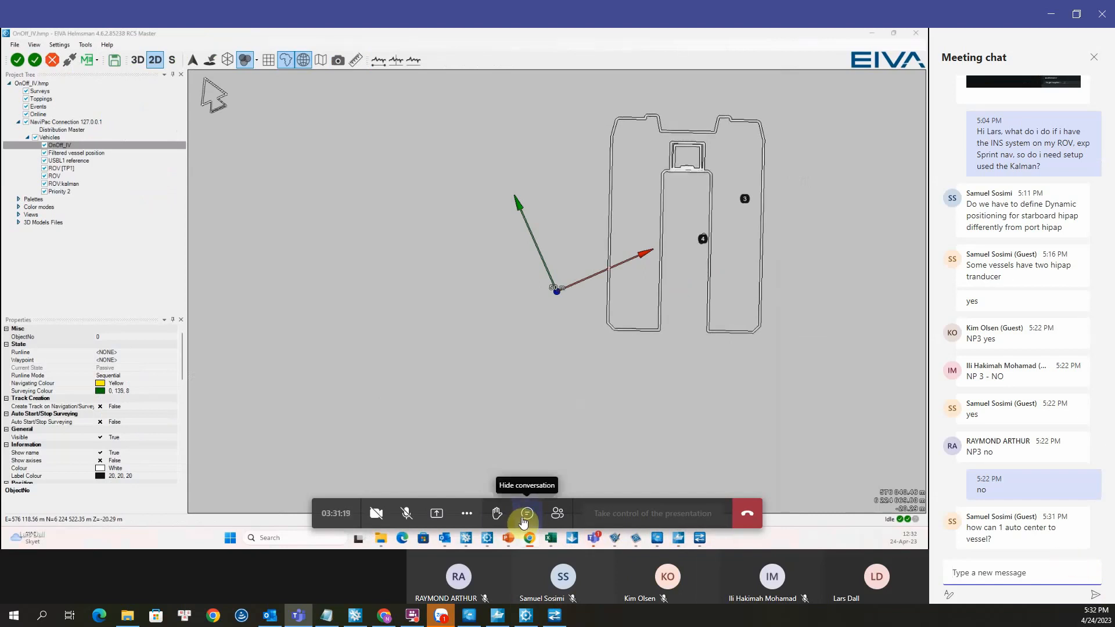
{"action": "left_click", "coordinate": [1094, 57]}
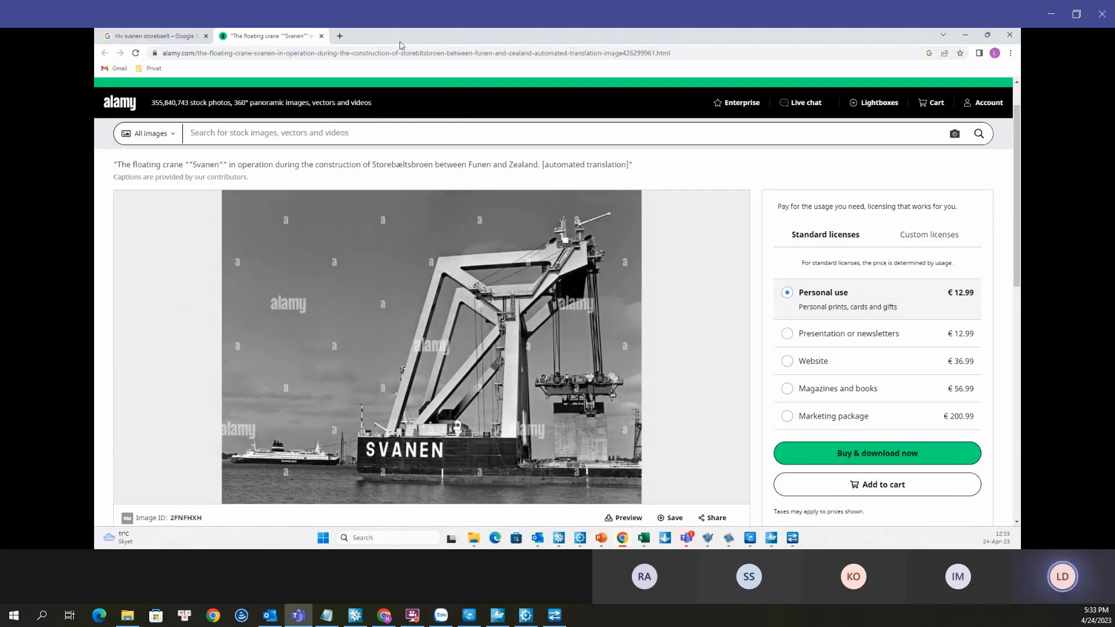
{"action": "left_click_drag", "start_coordinate": [383, 35], "coordinate": [1020, 42]}
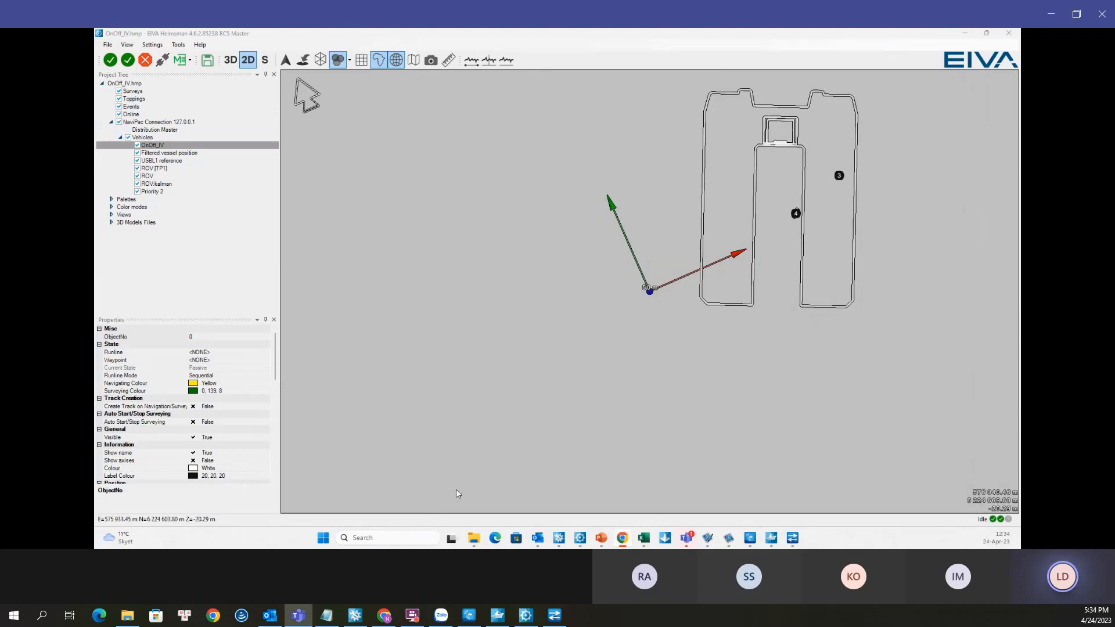
Step: Switch to File Explorer and open the folder C:\Virtual_Training_OnOff_2023\Virtual_Training_OnOff_Data\NP-data\ACAD
{"action": "scroll", "coordinate": [422, 291], "scroll_direction": "down", "scroll_amount": 2}
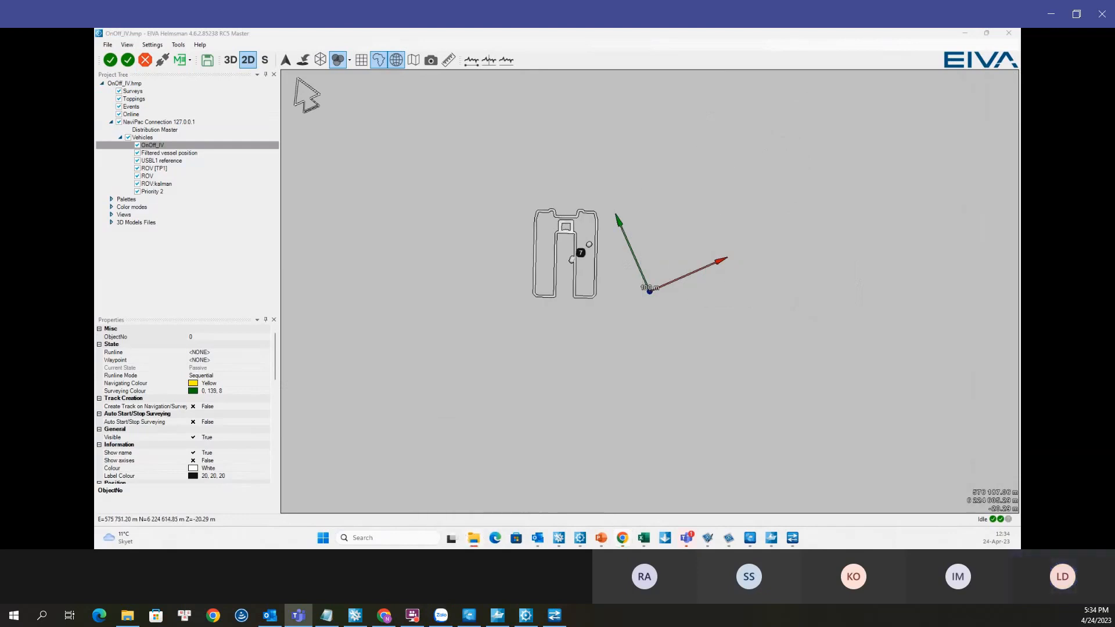
{"action": "left_click_drag", "start_coordinate": [95, 95], "coordinate": [685, 152]}
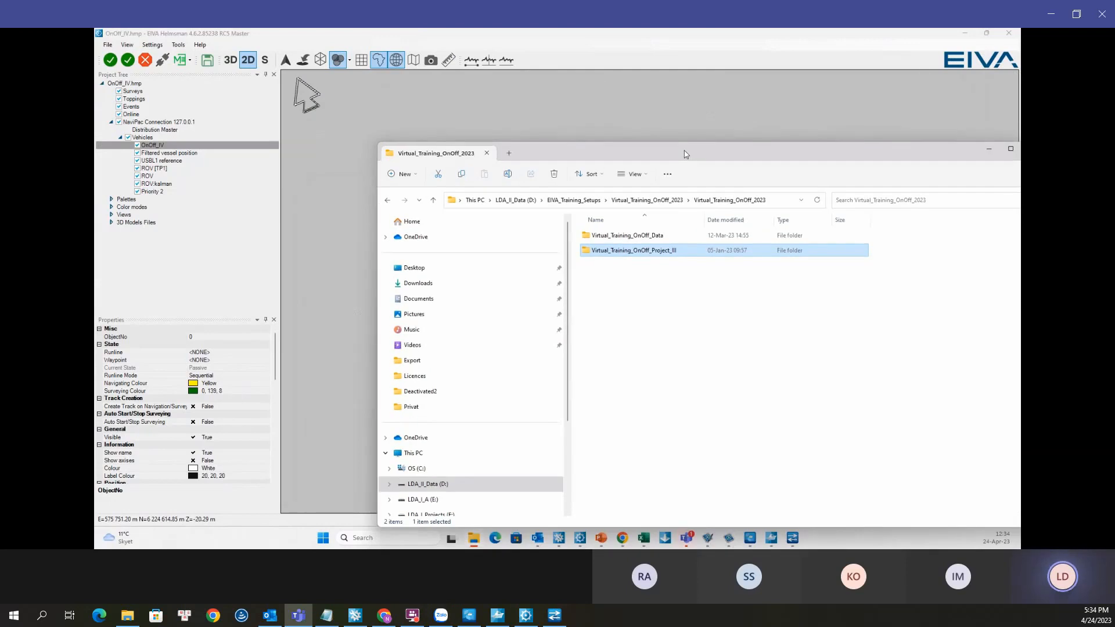
{"action": "left_click", "coordinate": [648, 200]}
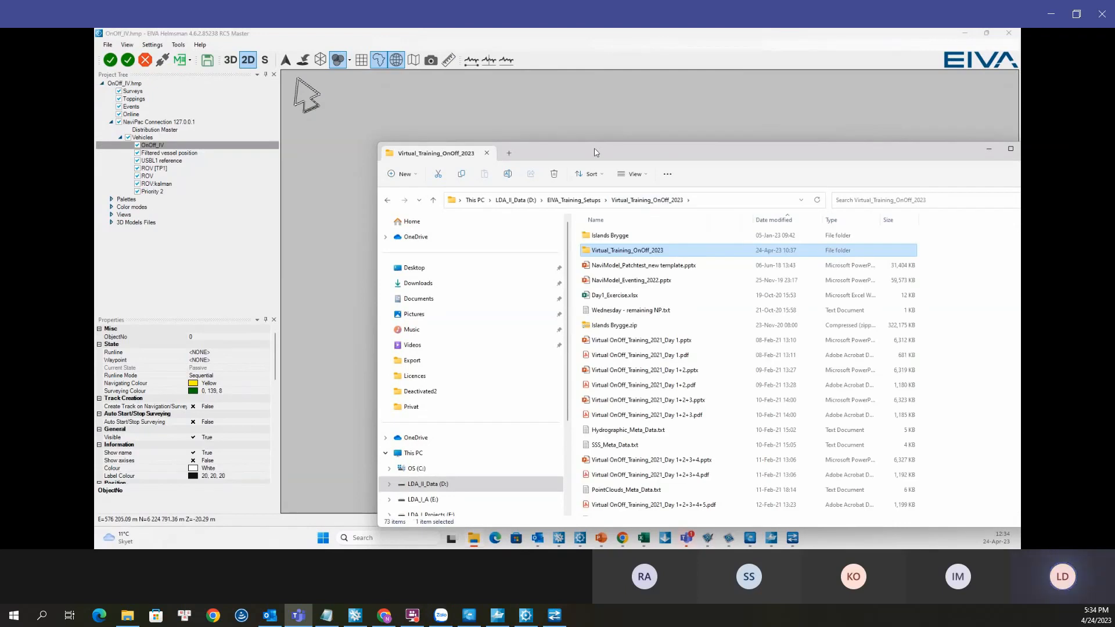
{"action": "left_click_drag", "start_coordinate": [600, 153], "coordinate": [363, 332]}
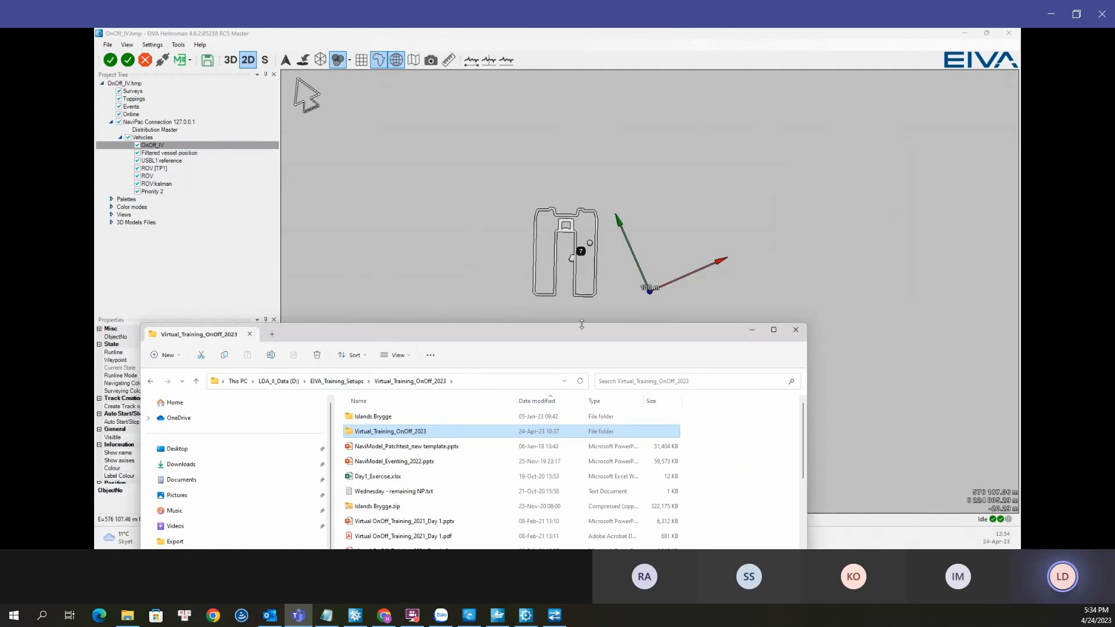
{"action": "left_click_drag", "start_coordinate": [543, 341], "coordinate": [622, 285]}
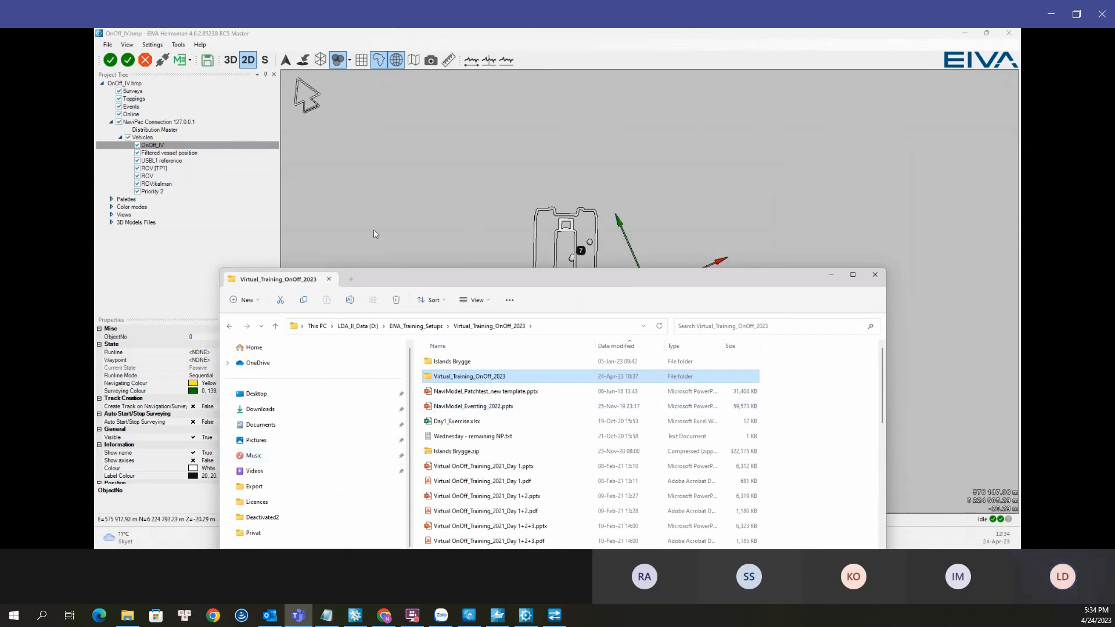
{"action": "left_click_drag", "start_coordinate": [408, 278], "coordinate": [452, 146]}
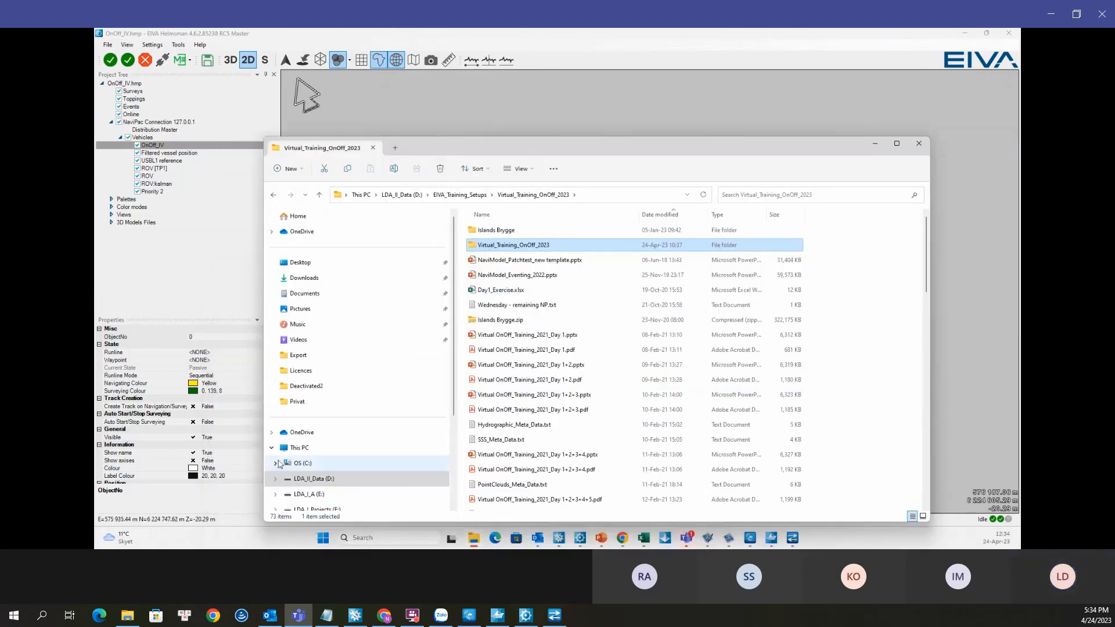
{"action": "left_click", "coordinate": [301, 463]}
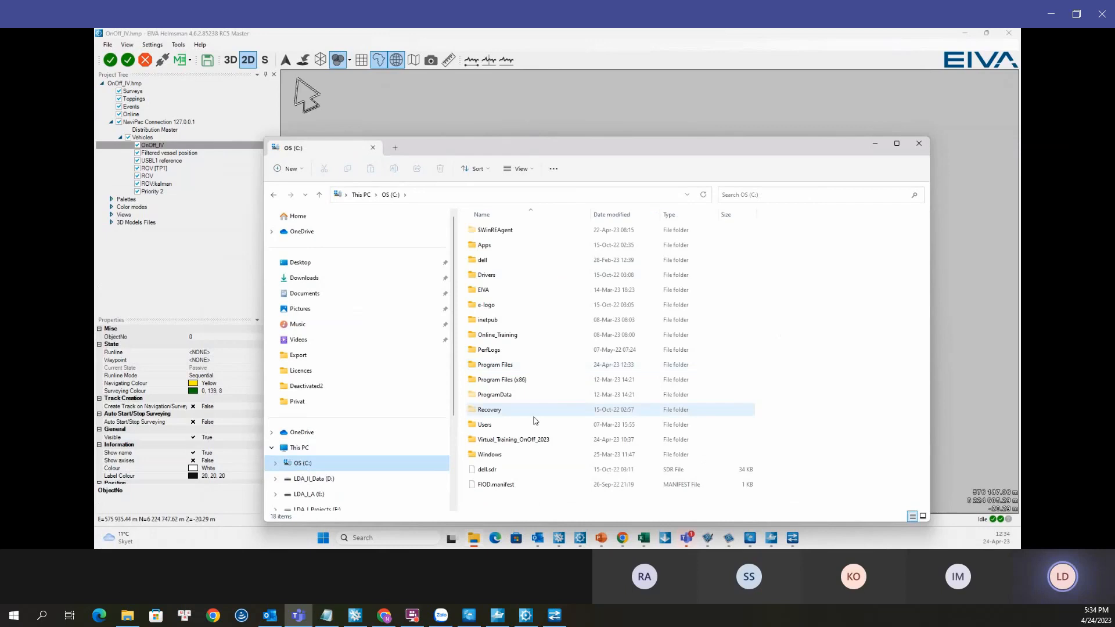
{"action": "double_click", "coordinate": [524, 441]}
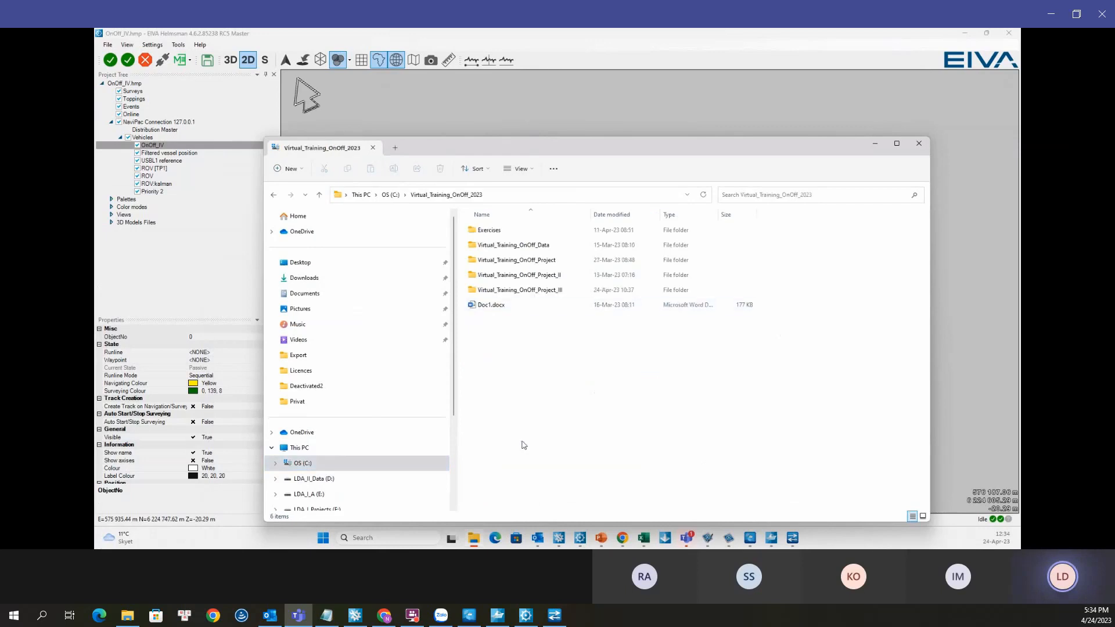
{"action": "double_click", "coordinate": [532, 244]}
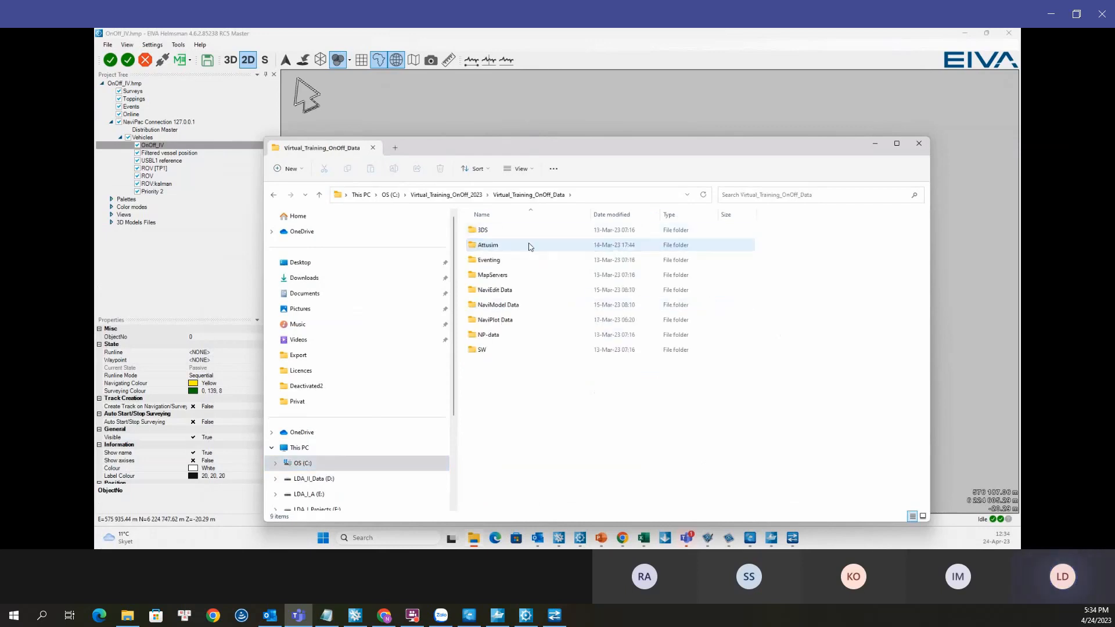
{"action": "double_click", "coordinate": [488, 335]}
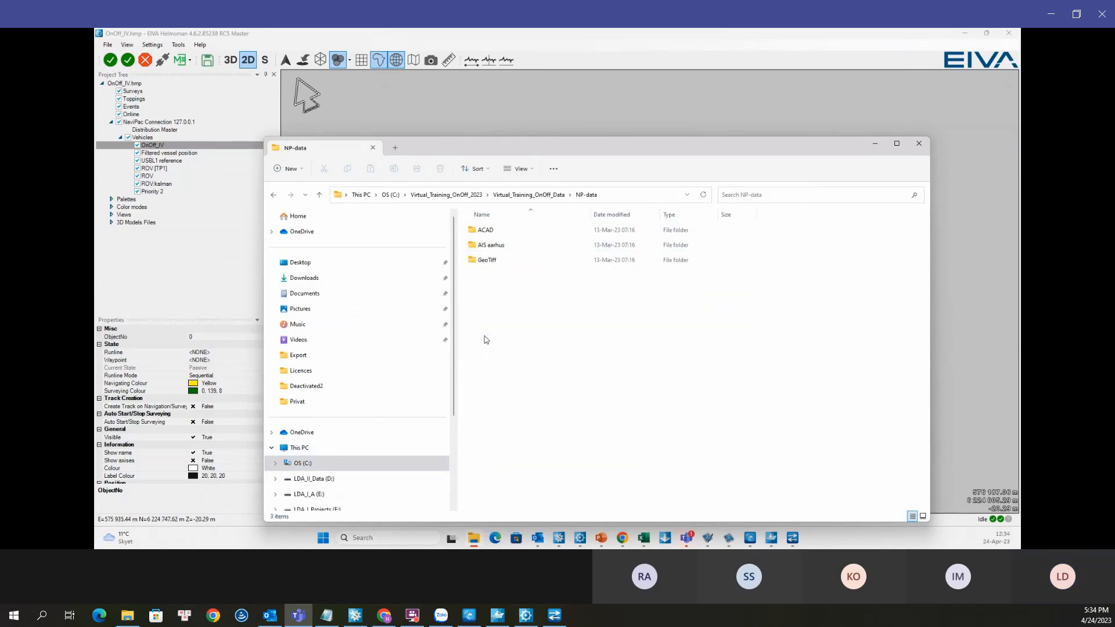
{"action": "double_click", "coordinate": [486, 231]}
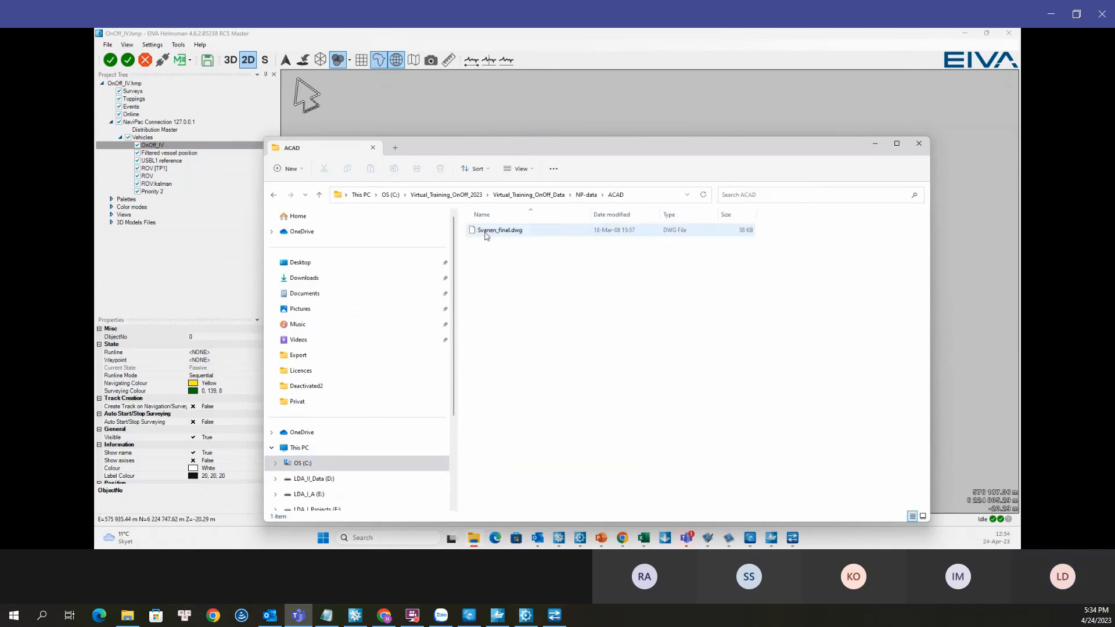
Step: Add the drawing Svanen_final.dwg from the ACAD folder to the OnOff_IV project in Helmsman
{"action": "left_click_drag", "start_coordinate": [502, 149], "coordinate": [520, 310]}
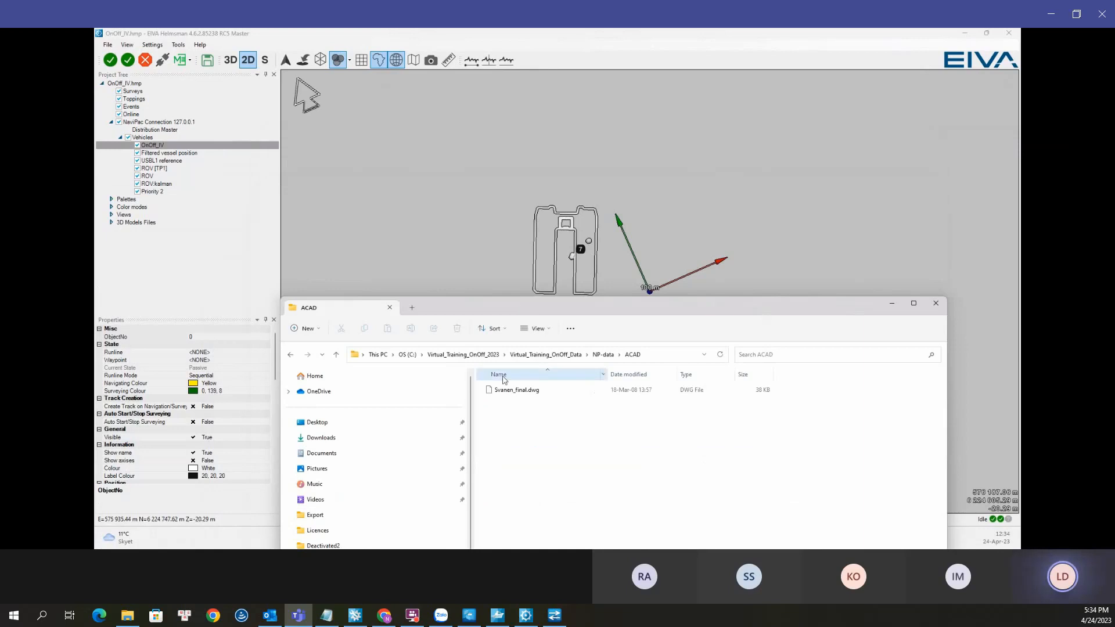
{"action": "left_click_drag", "start_coordinate": [505, 391], "coordinate": [651, 140]}
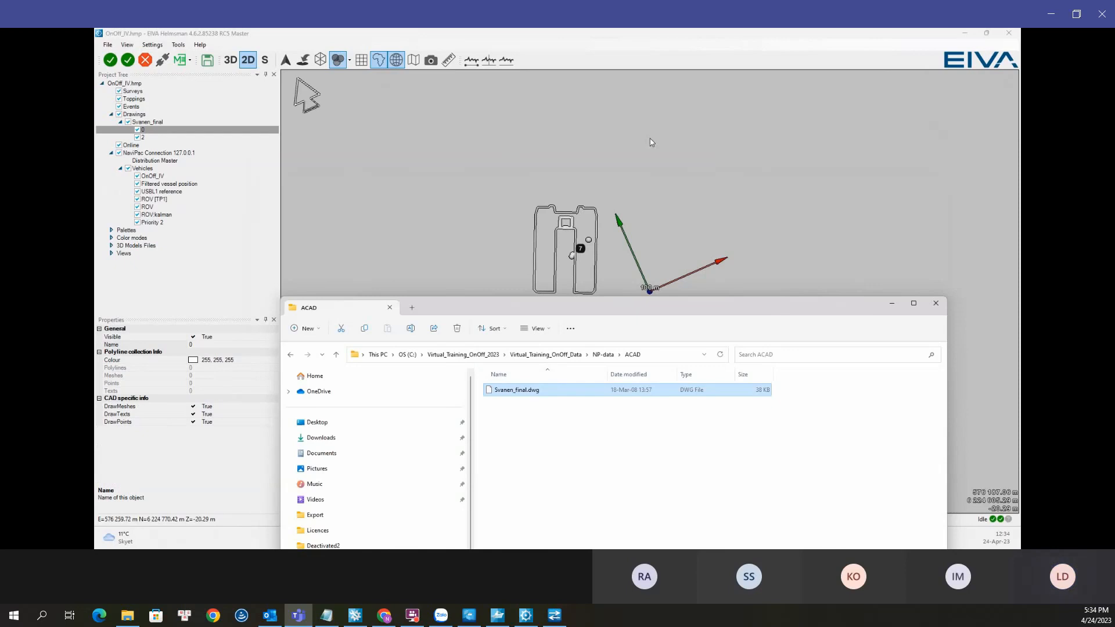
{"action": "left_click", "coordinate": [649, 139]}
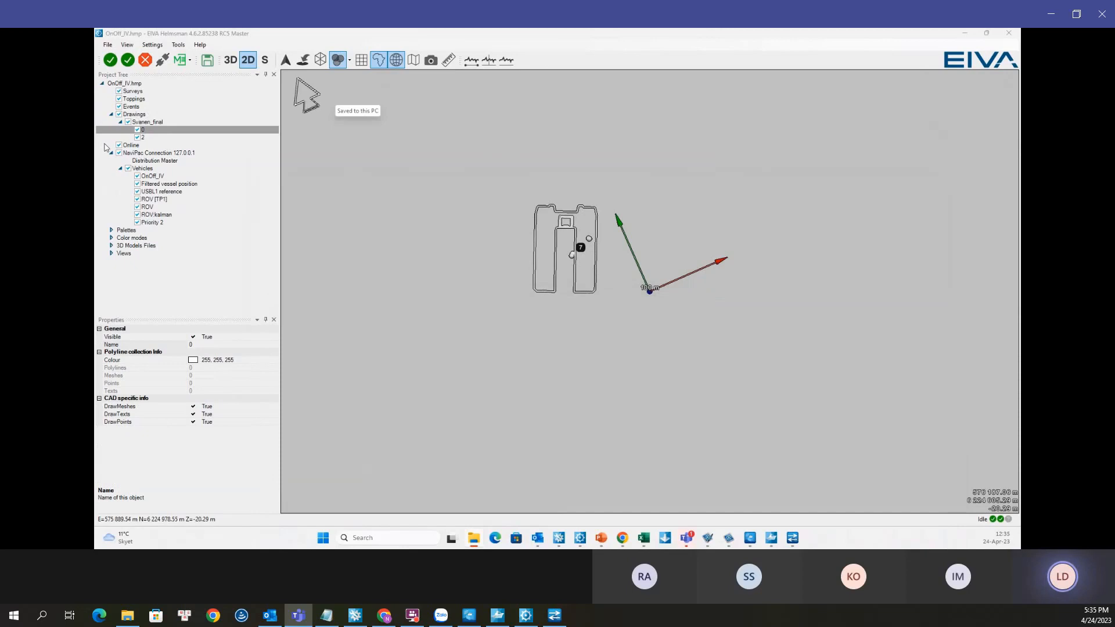
Step: Move the view to the Svanen_final drawing and rotate it north-up to inspect the whole outline
{"action": "left_click", "coordinate": [158, 79]}
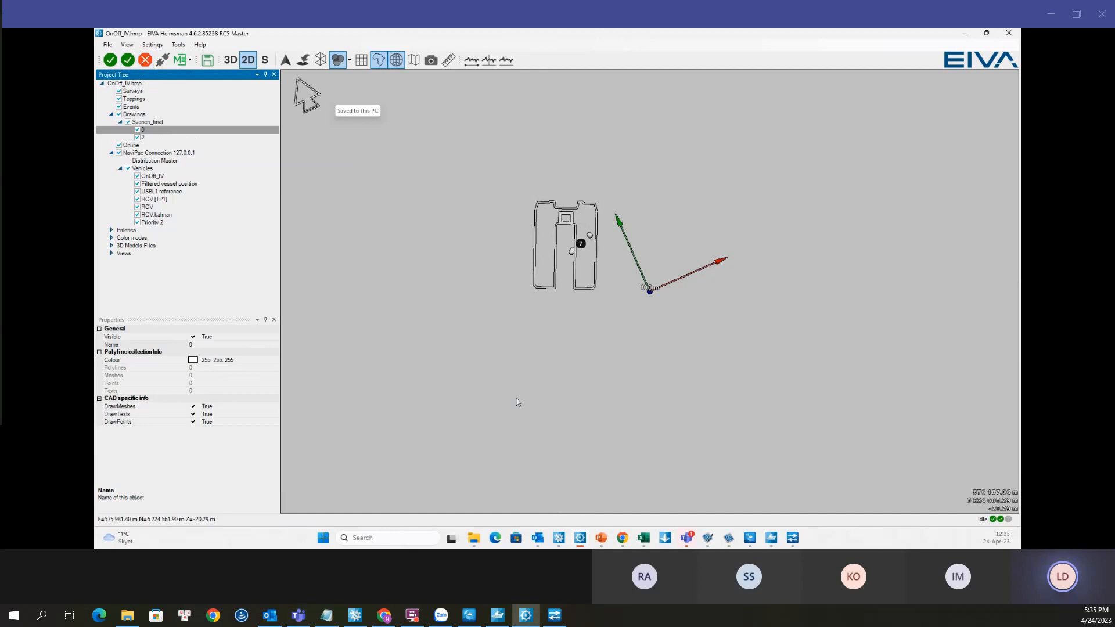
{"action": "left_click", "coordinate": [152, 122]}
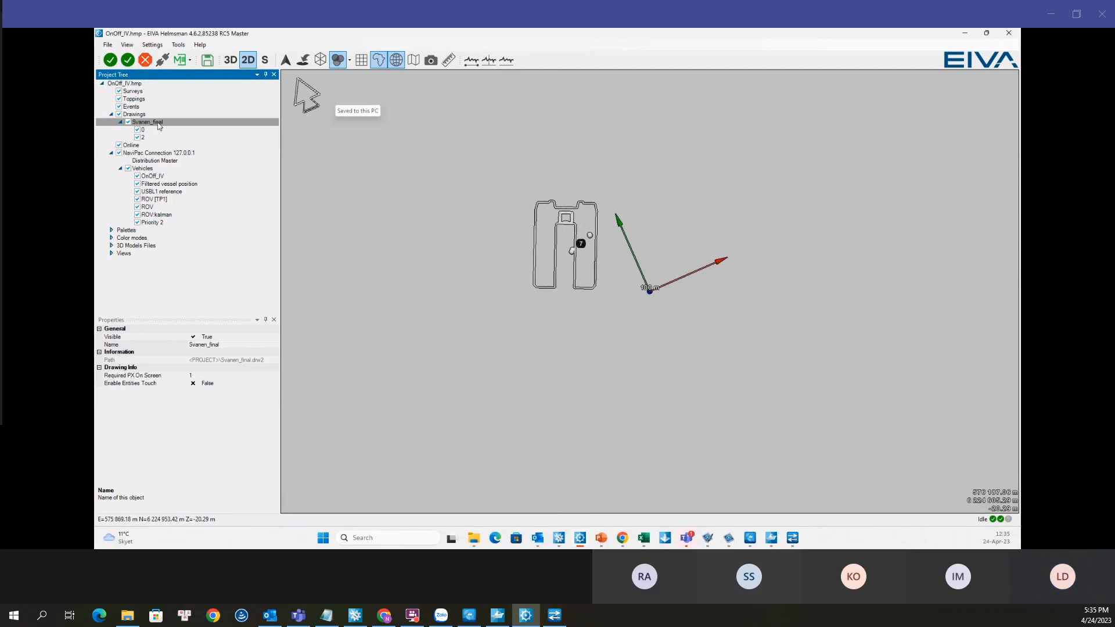
{"action": "right_click", "coordinate": [159, 125]}
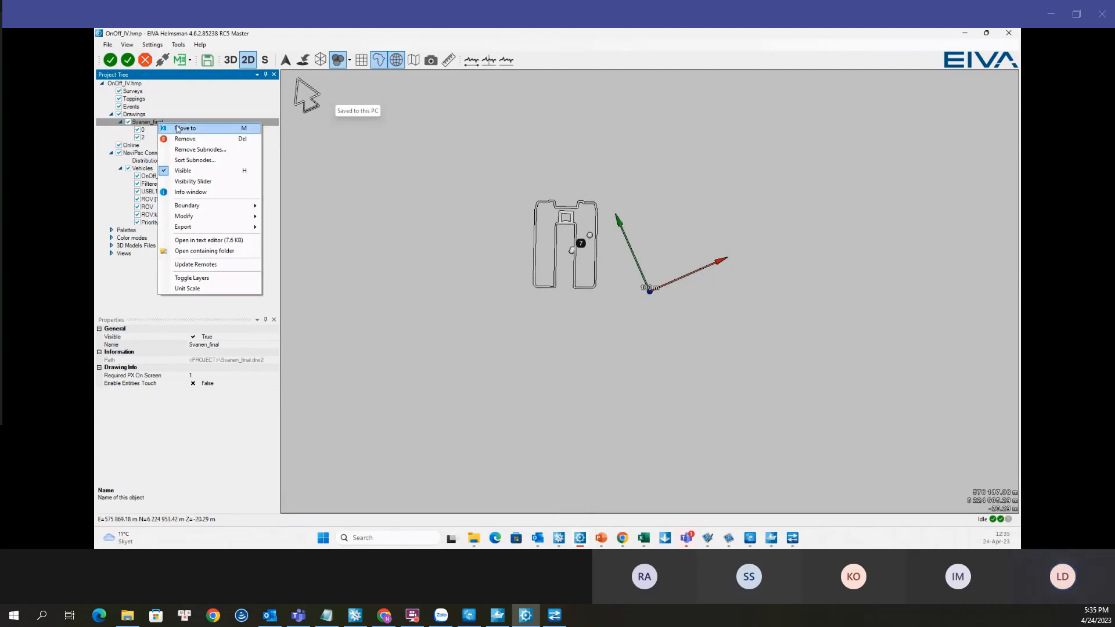
{"action": "left_click", "coordinate": [177, 129]}
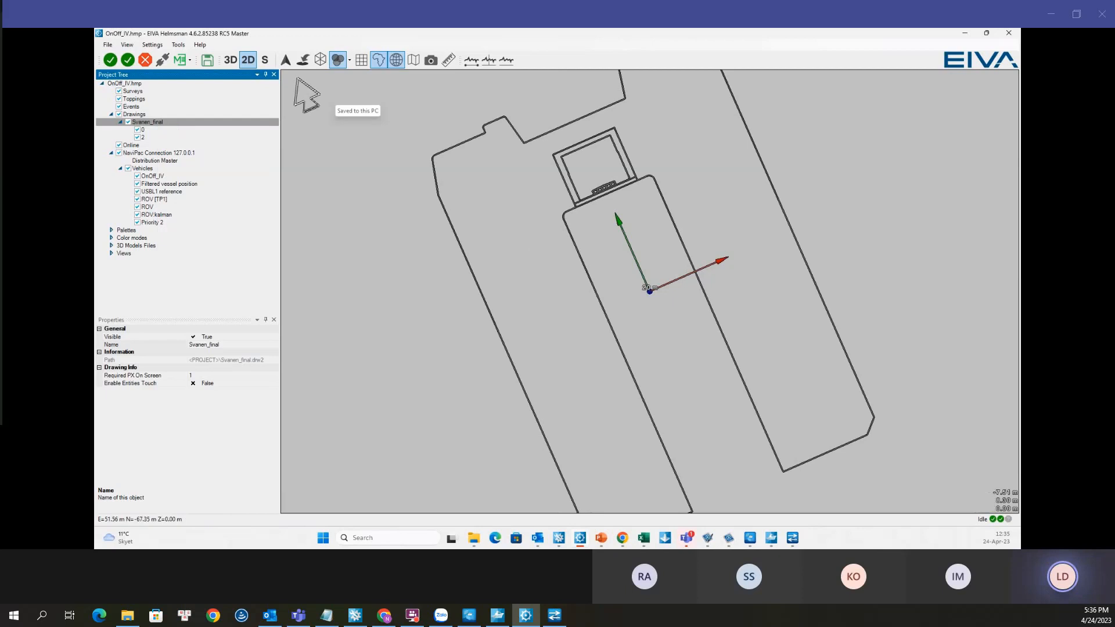
{"action": "left_click_drag", "start_coordinate": [714, 378], "coordinate": [651, 388]}
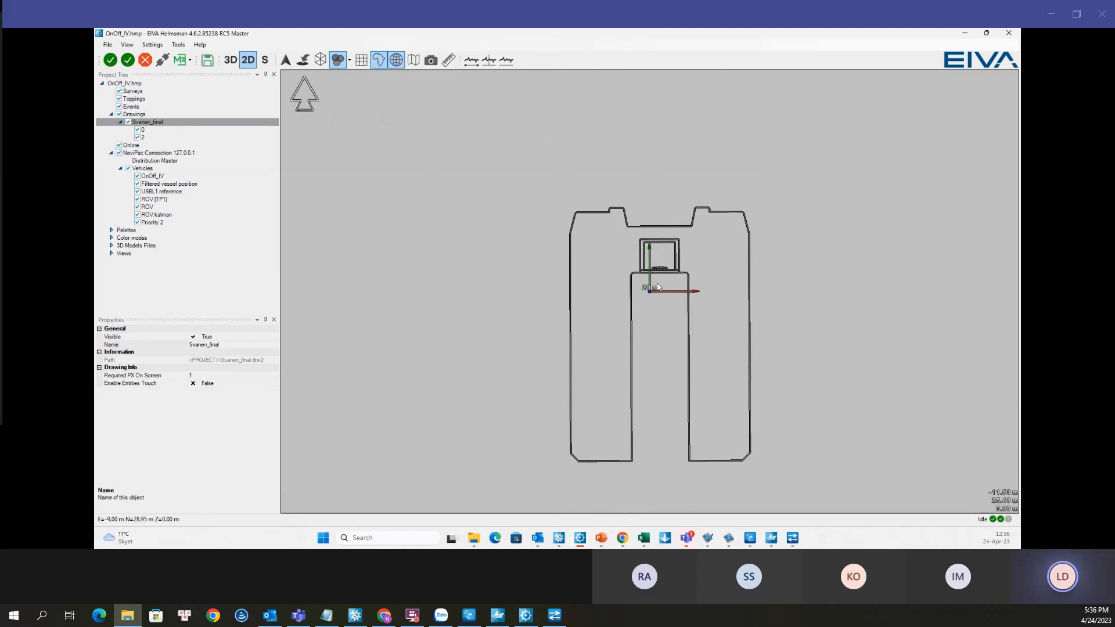
Step: Inspect where the Svanen_final drawing lies relative to the coordinate origin, from the vessel outline out to the world shorelines and back
{"action": "mouse_move", "coordinate": [764, 319]}
{"action": "left_mouse_down"}
{"action": "mouse_move", "coordinate": [779, 334]}
{"action": "mouse_move", "coordinate": [758, 286]}
{"action": "left_mouse_up"}
{"action": "scroll", "coordinate": [646, 281], "scroll_direction": "up", "scroll_amount": 1}
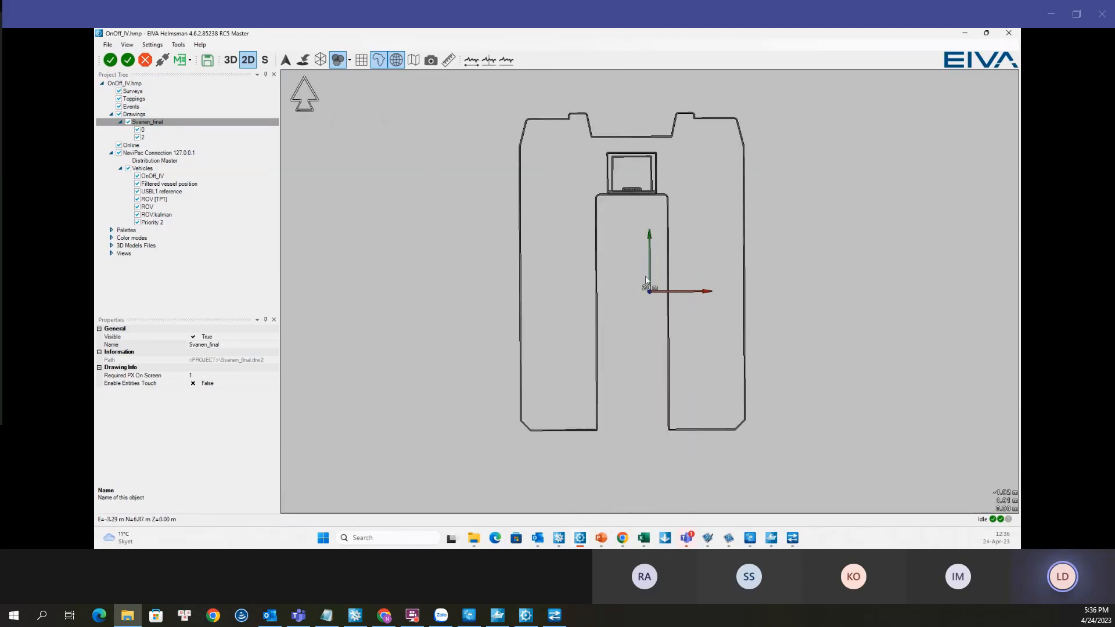
{"action": "scroll", "coordinate": [647, 281], "scroll_direction": "down", "scroll_amount": 3}
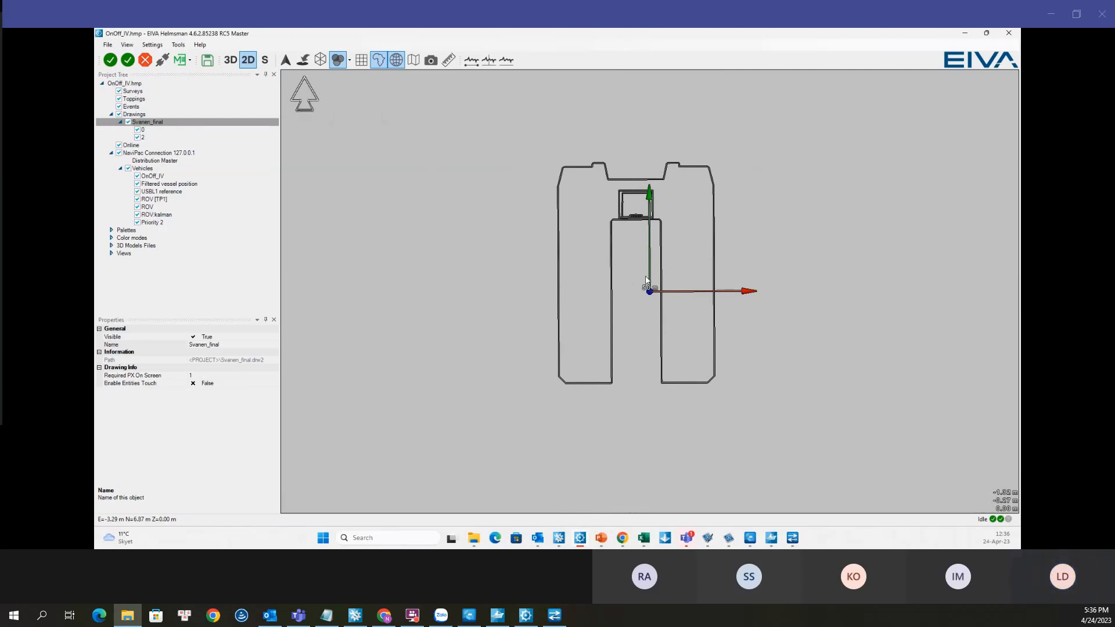
{"action": "scroll", "coordinate": [647, 280], "scroll_direction": "down", "scroll_amount": 6}
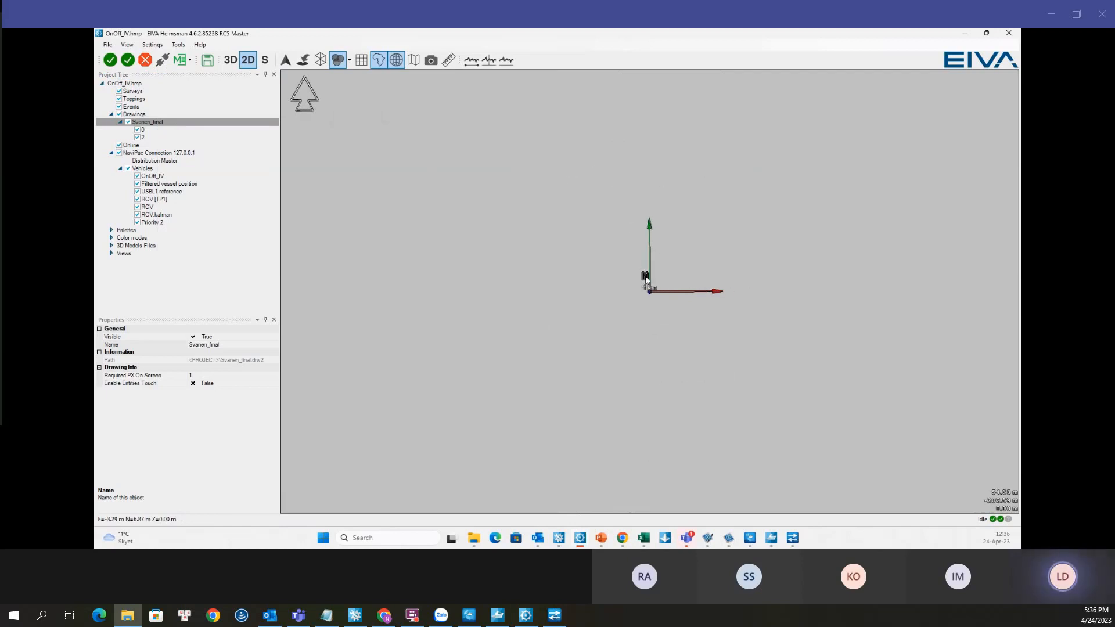
{"action": "scroll", "coordinate": [647, 280], "scroll_direction": "down", "scroll_amount": 5}
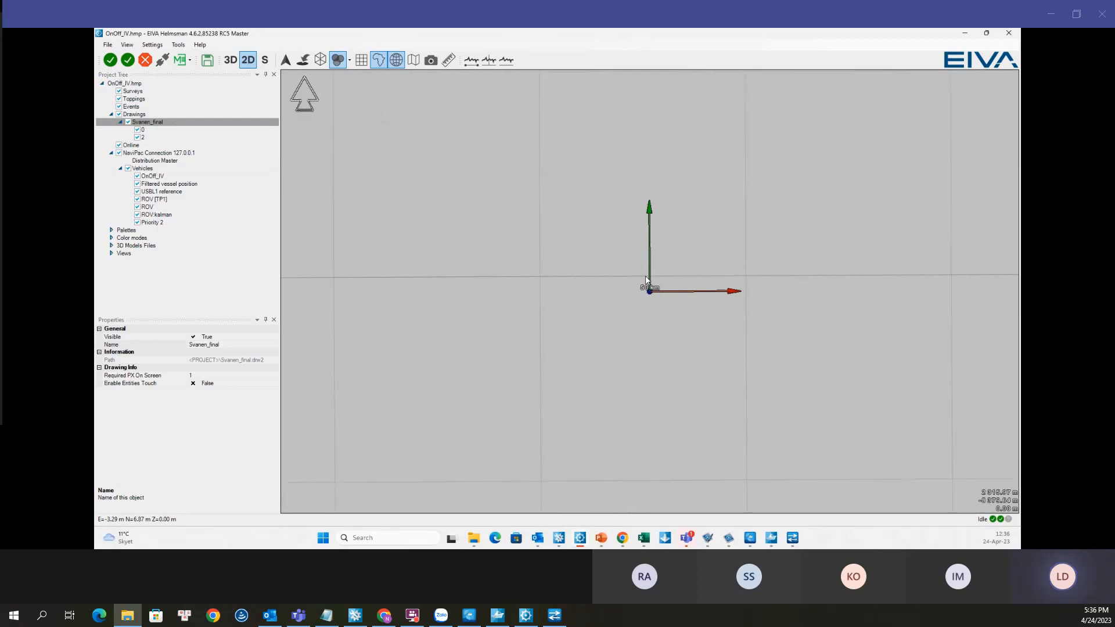
{"action": "scroll", "coordinate": [646, 281], "scroll_direction": "down", "scroll_amount": 6}
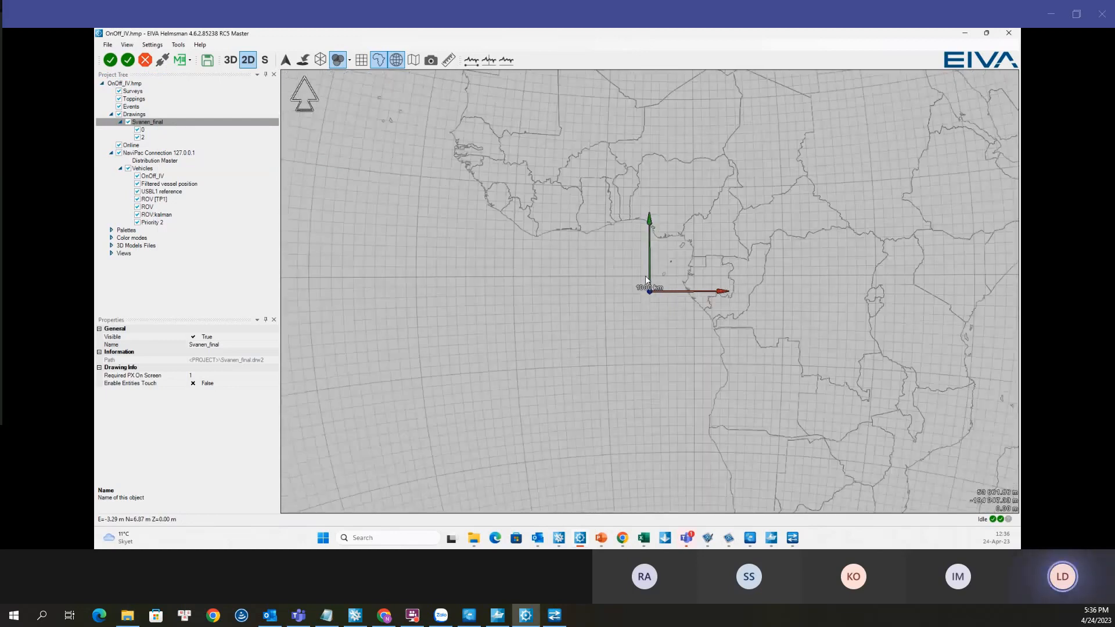
{"action": "scroll", "coordinate": [647, 280], "scroll_direction": "up", "scroll_amount": 3}
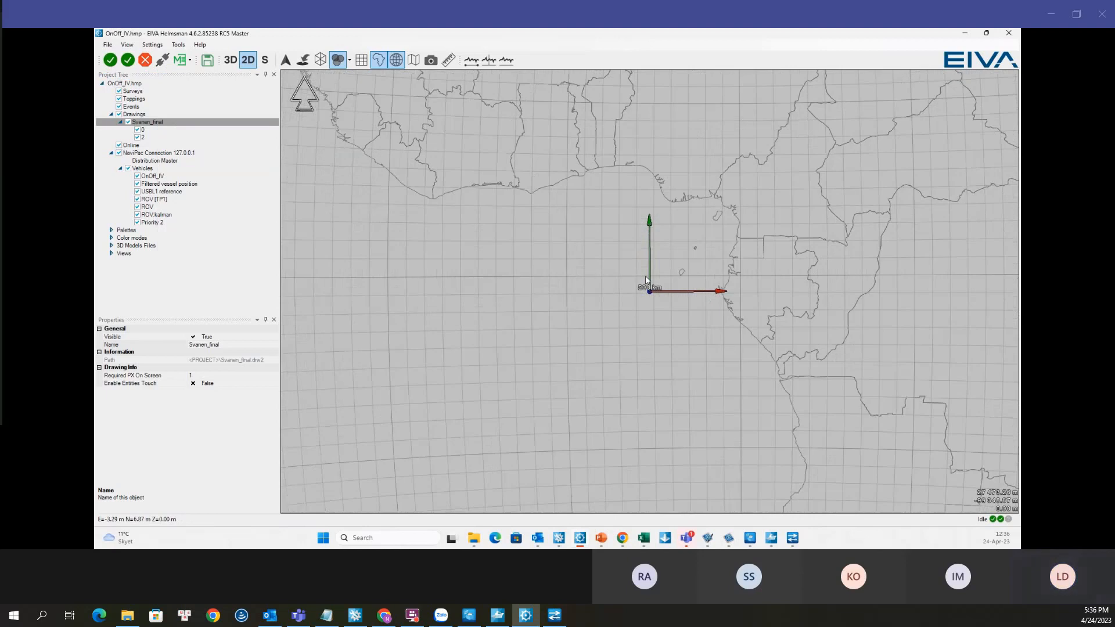
{"action": "scroll", "coordinate": [646, 281], "scroll_direction": "up", "scroll_amount": 6}
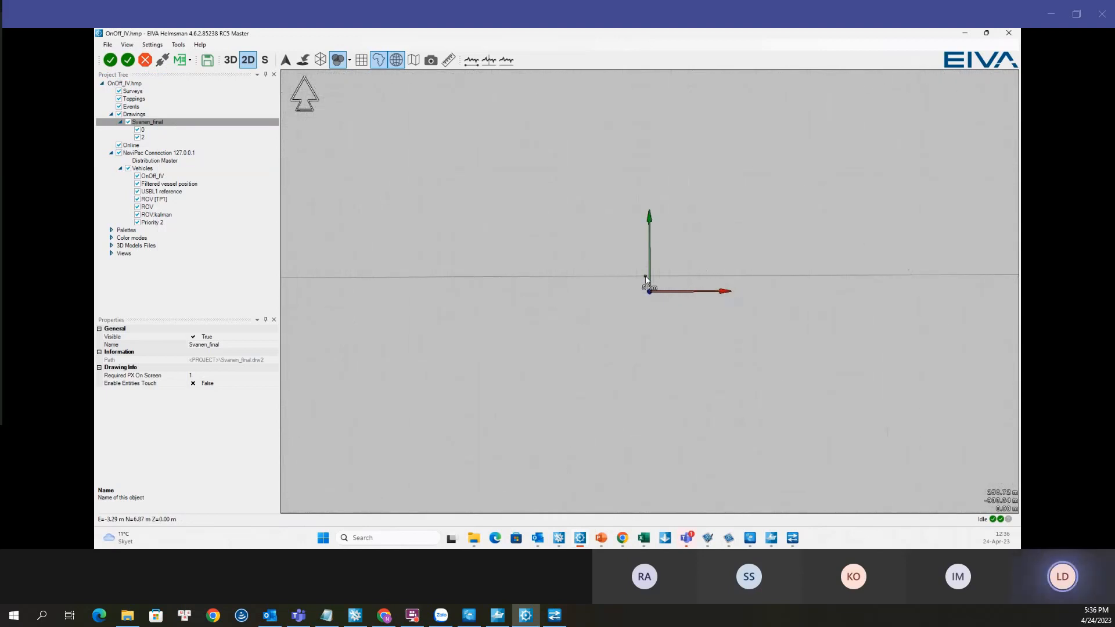
{"action": "scroll", "coordinate": [647, 280], "scroll_direction": "up", "scroll_amount": 4}
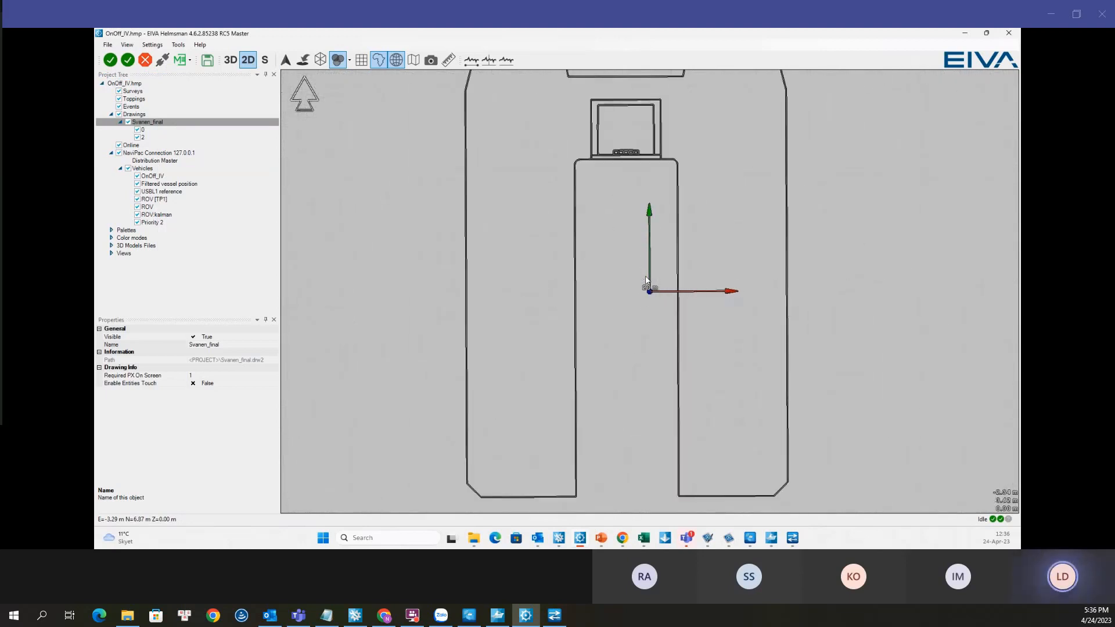
{"action": "scroll", "coordinate": [646, 280], "scroll_direction": "down", "scroll_amount": 3}
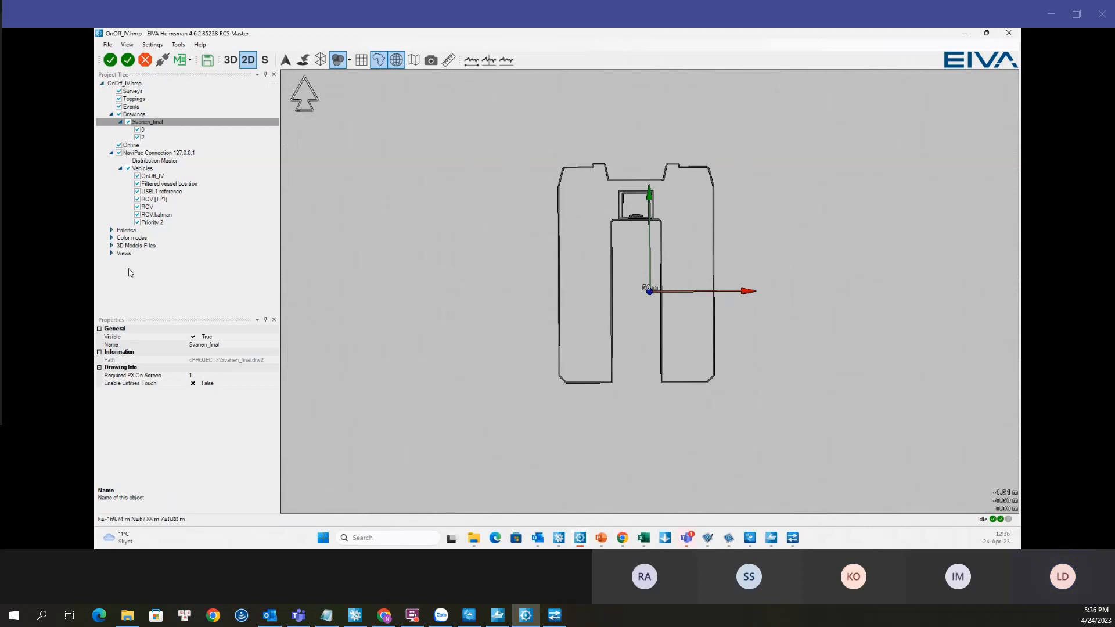
Step: Turn on the Surface Grid for the Map View and check the drawing's origin against the grid
{"action": "left_click", "coordinate": [111, 254]}
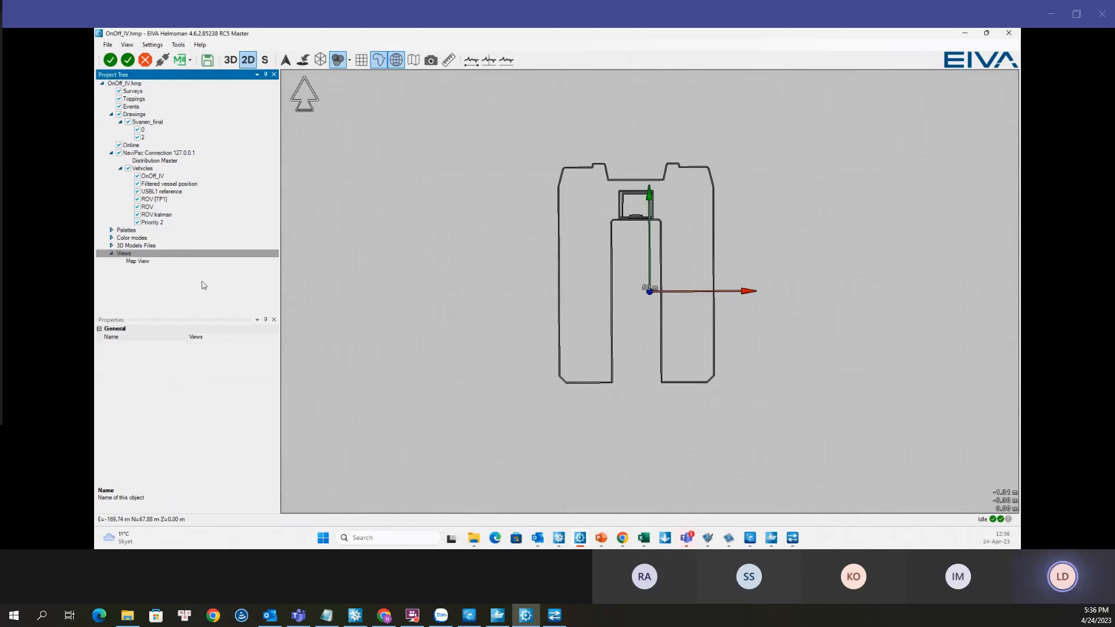
{"action": "left_click", "coordinate": [142, 262]}
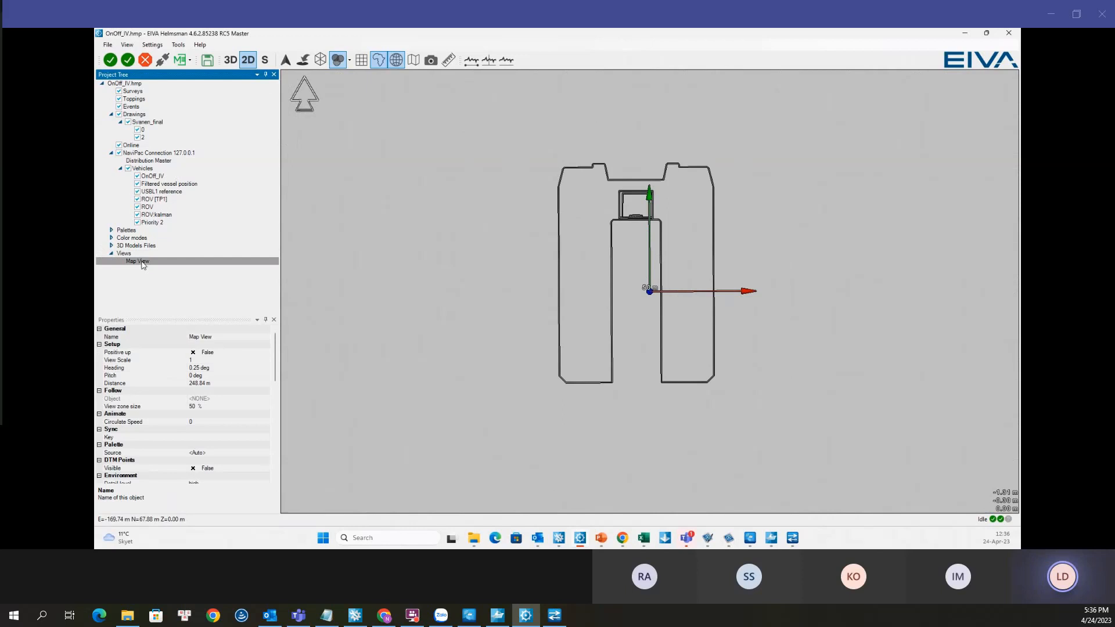
{"action": "left_click_drag", "start_coordinate": [274, 361], "coordinate": [275, 394]}
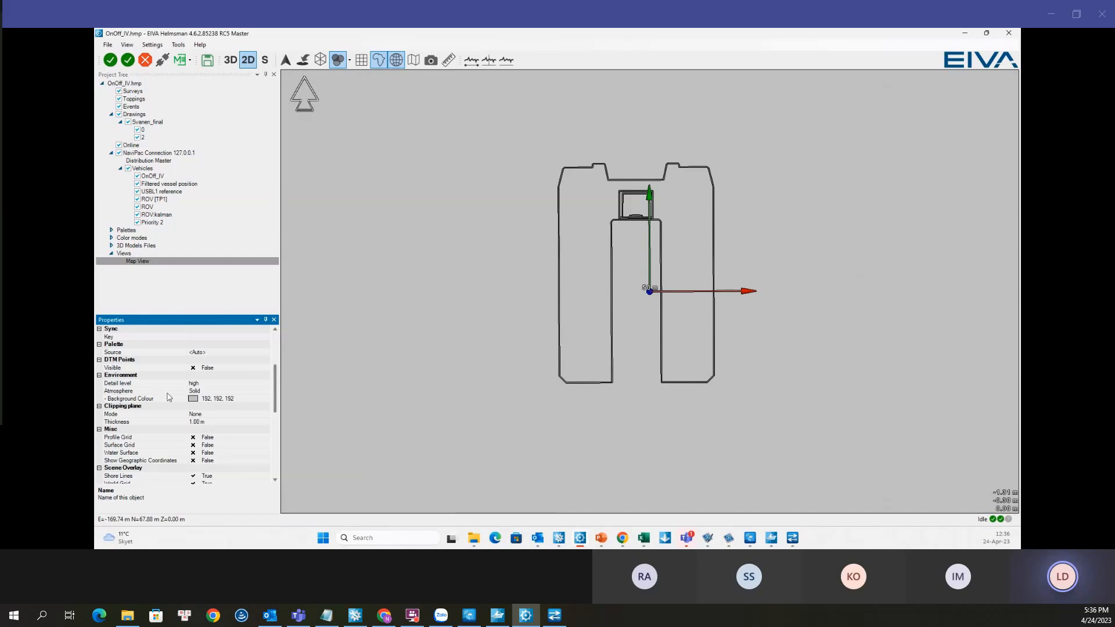
{"action": "left_click", "coordinate": [143, 446]}
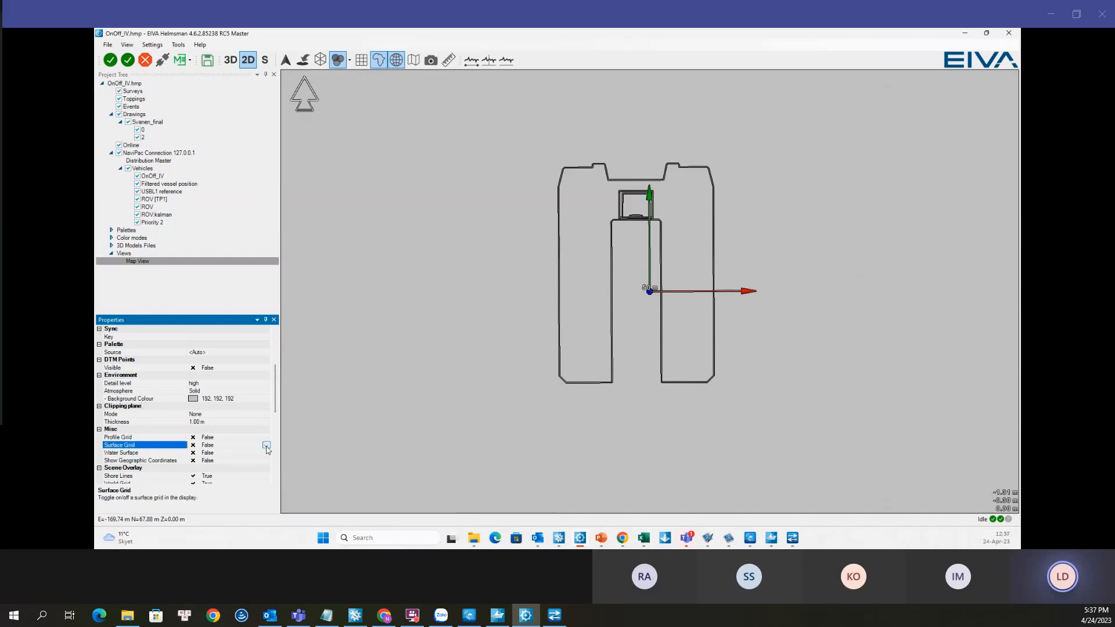
{"action": "scroll", "coordinate": [163, 416], "scroll_direction": "down", "scroll_amount": 1}
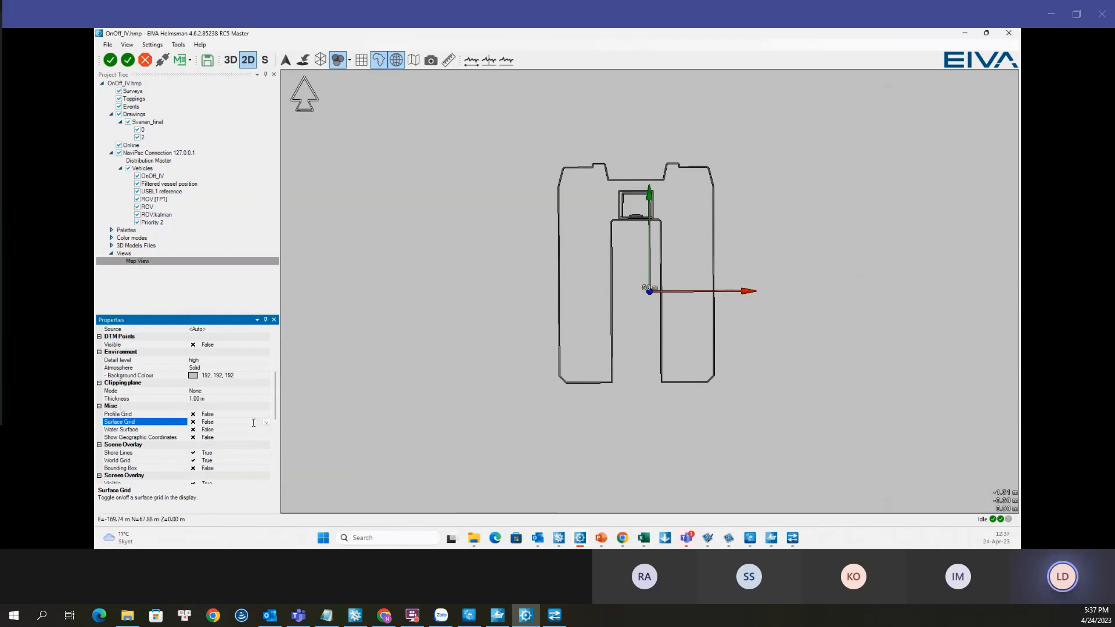
{"action": "left_click", "coordinate": [266, 422]}
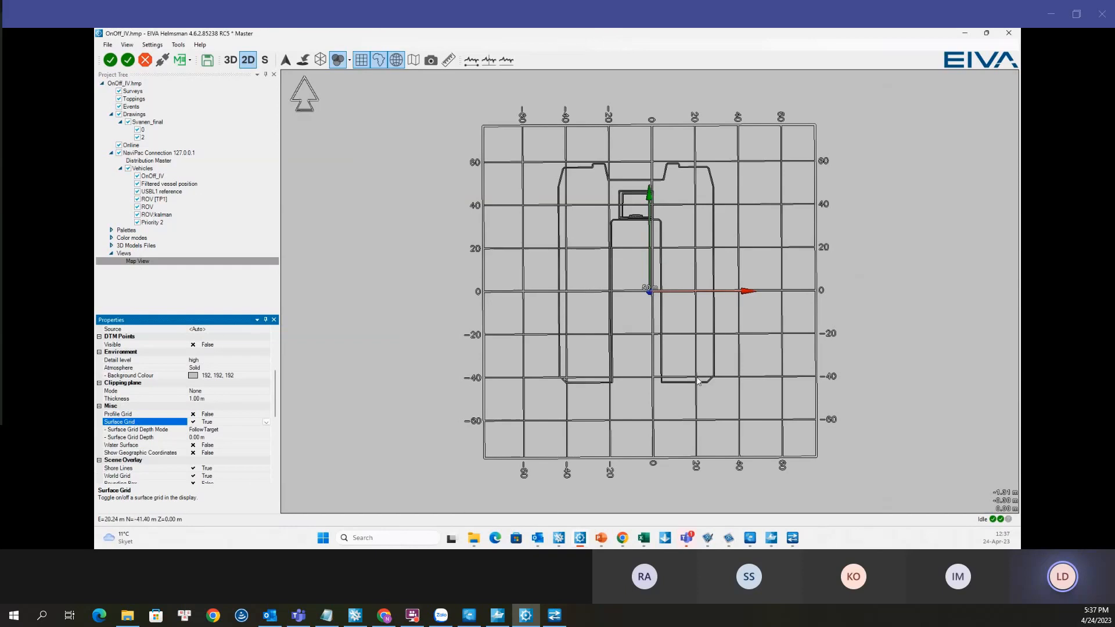
{"action": "scroll", "coordinate": [650, 289], "scroll_direction": "up", "scroll_amount": 2}
{"action": "scroll", "coordinate": [649, 289], "scroll_direction": "up", "scroll_amount": 2}
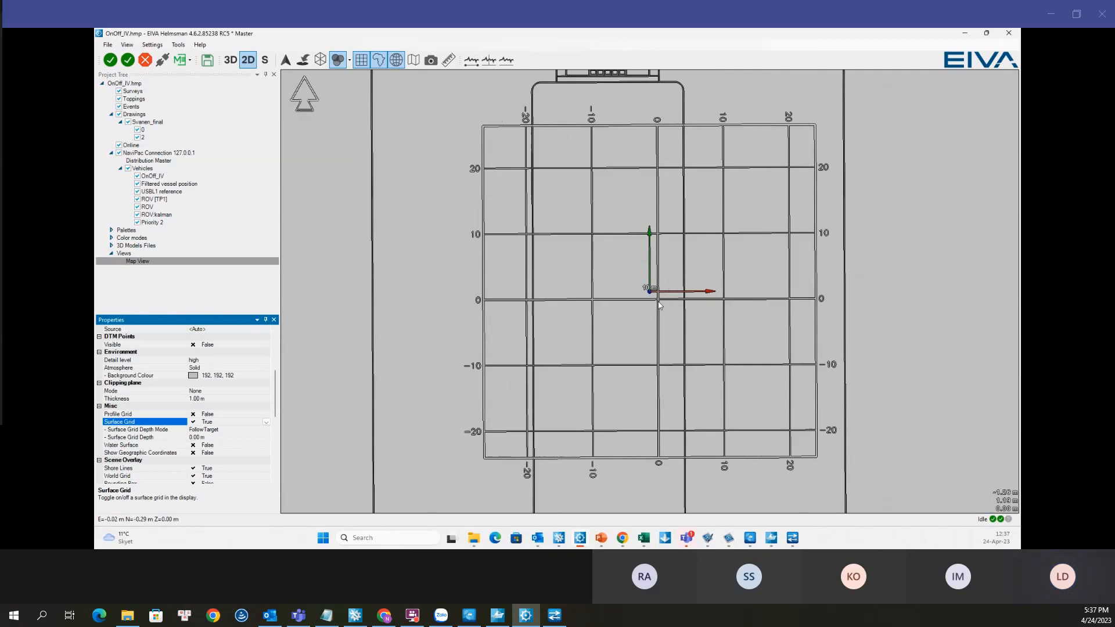
{"action": "scroll", "coordinate": [571, 338], "scroll_direction": "down", "scroll_amount": 4}
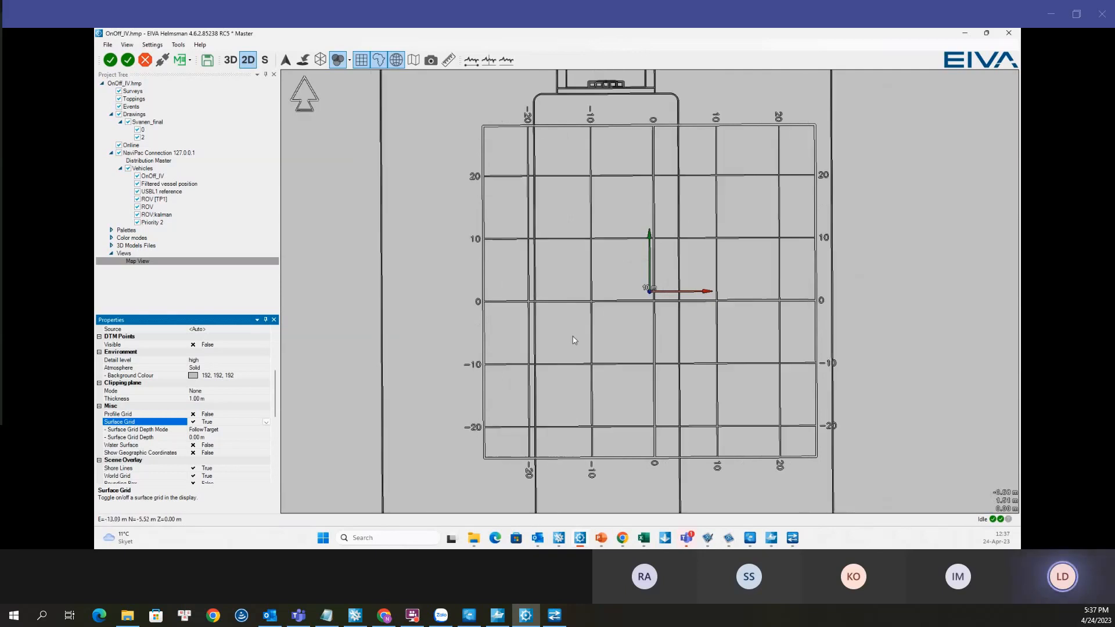
Step: Start exporting the Svanen_final drawing as a Displayline (*.dis) file
{"action": "left_click", "coordinate": [149, 122]}
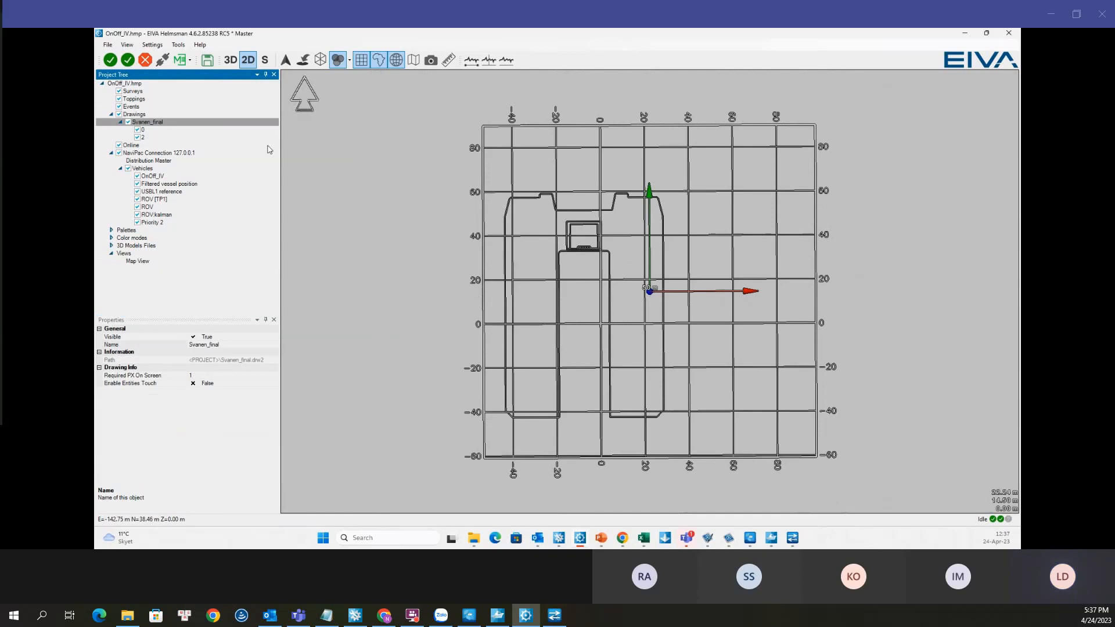
{"action": "right_click", "coordinate": [150, 124]}
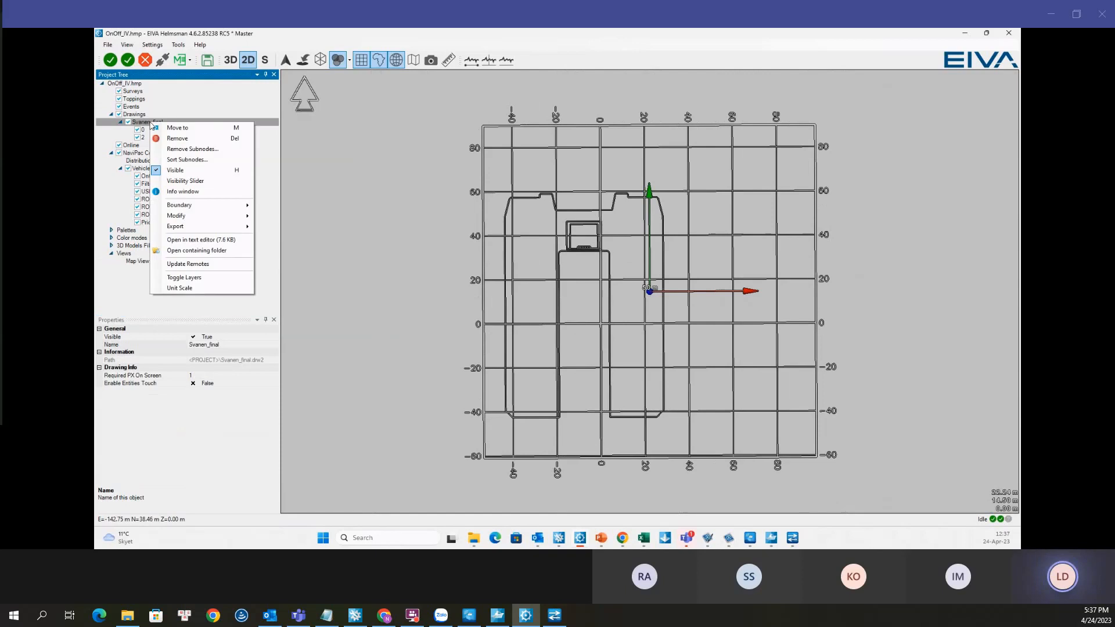
{"action": "mouse_move", "coordinate": [190, 228]}
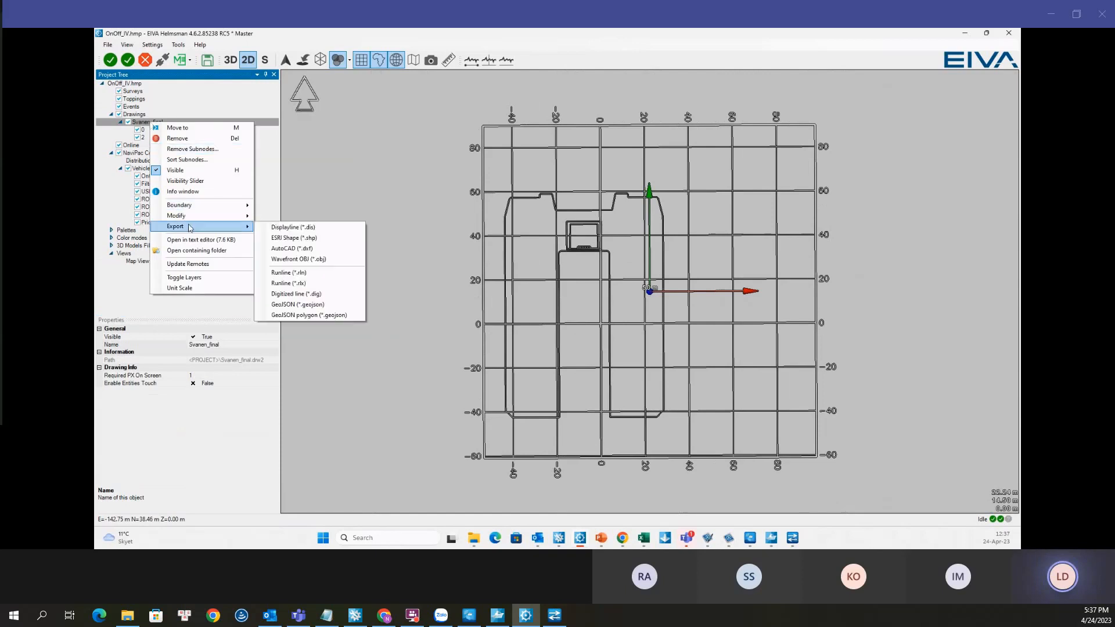
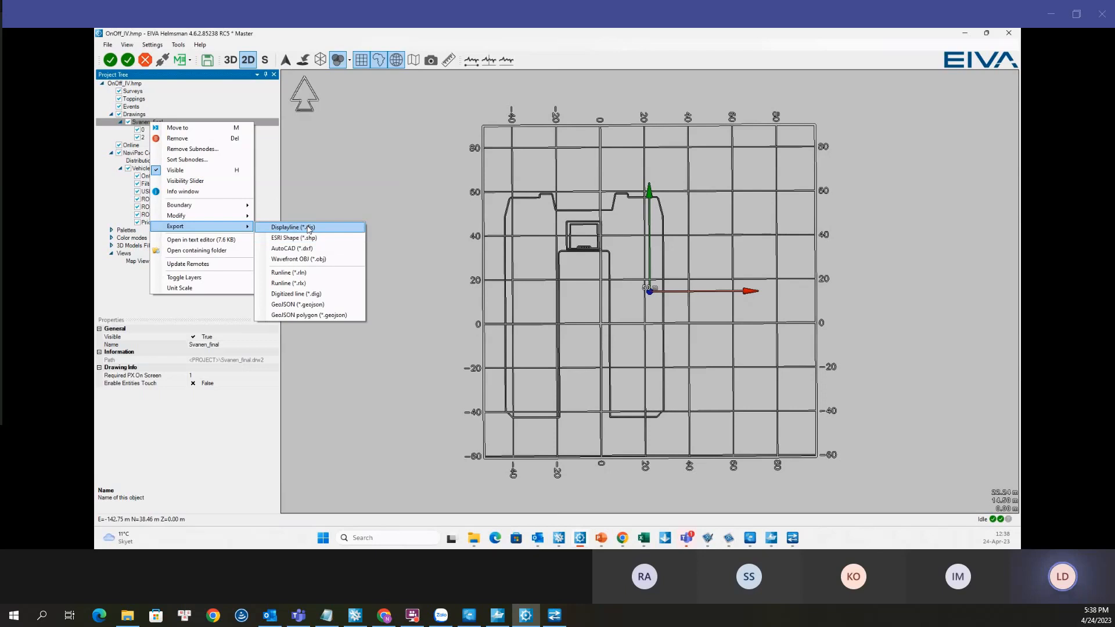
{"action": "left_click", "coordinate": [309, 229]}
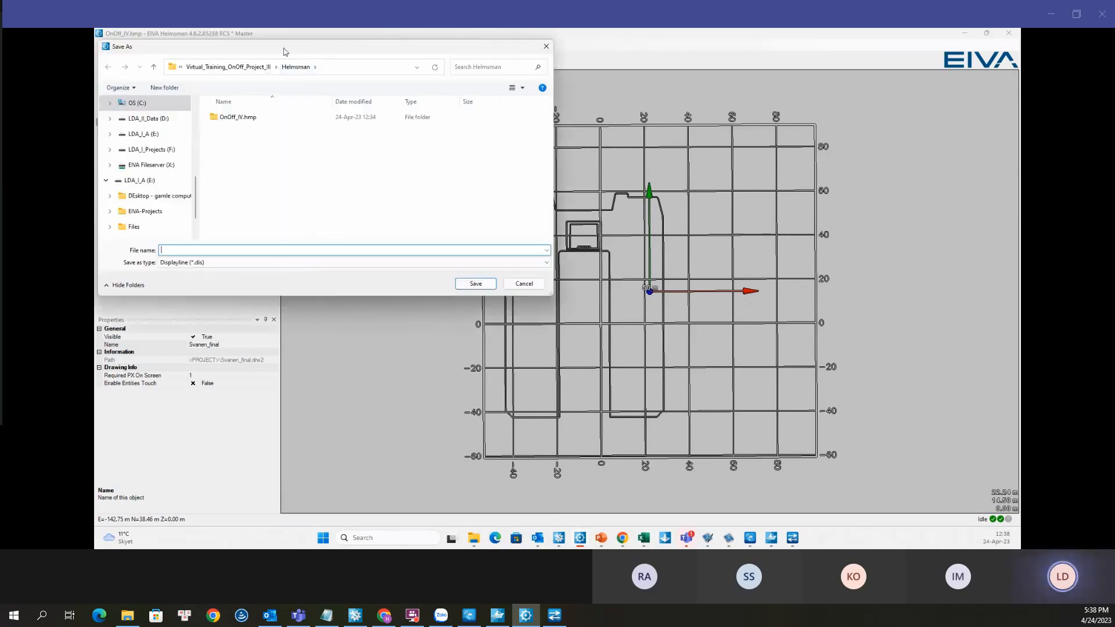
{"action": "left_click_drag", "start_coordinate": [284, 48], "coordinate": [500, 128]}
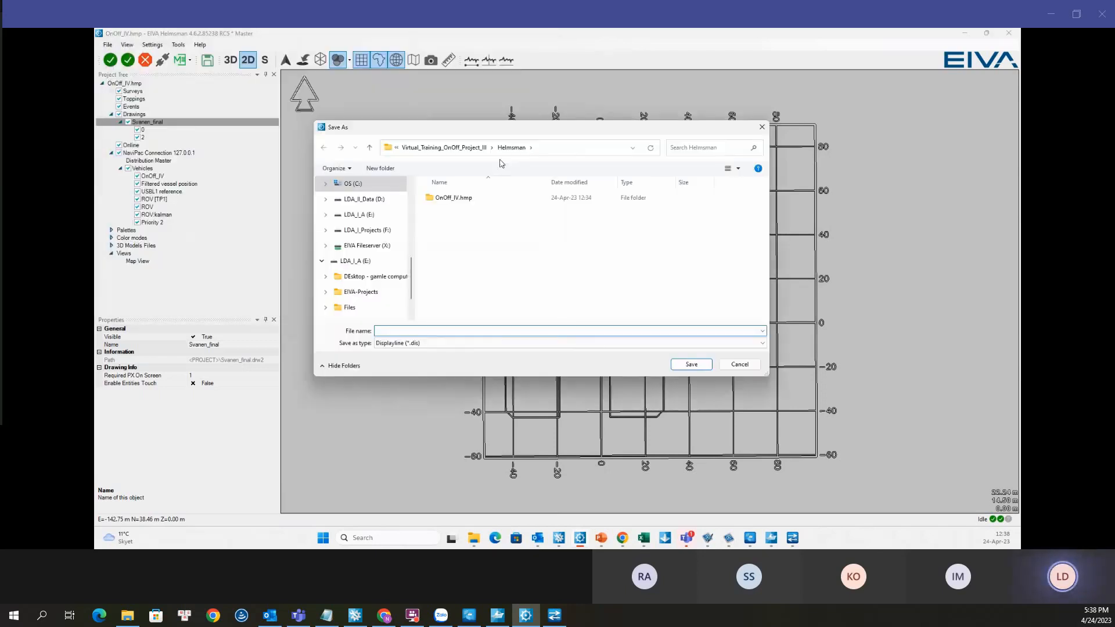
Step: Choose C:\EIVA\NaviPac\Bin\Helmsman\2D Shapes as the destination folder for the exported displayline
{"action": "left_click", "coordinate": [442, 147]}
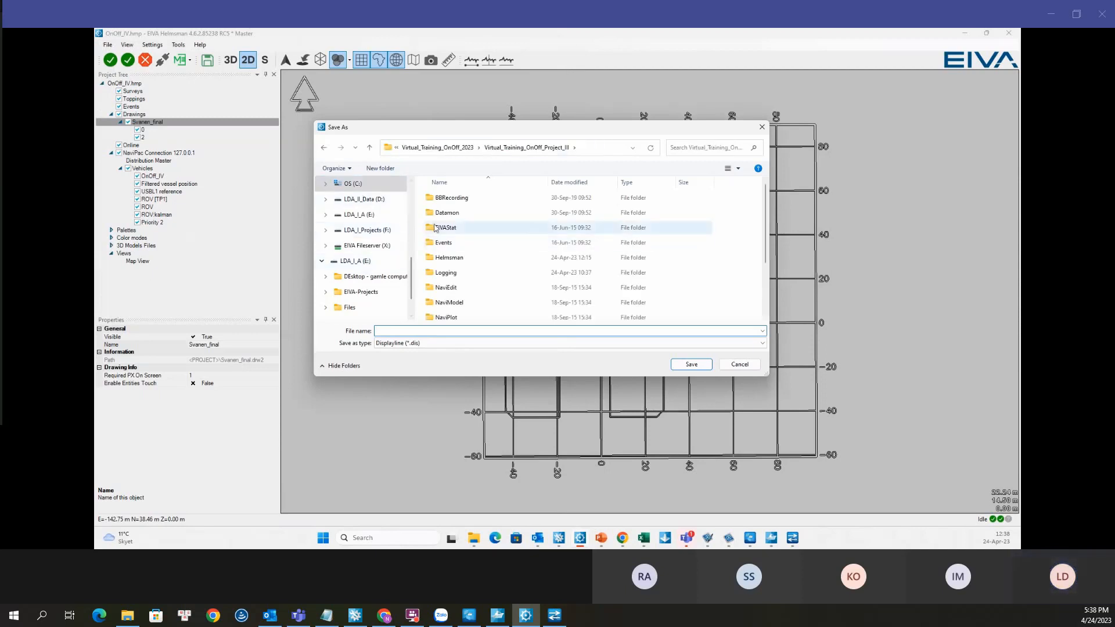
{"action": "left_click", "coordinate": [340, 185]}
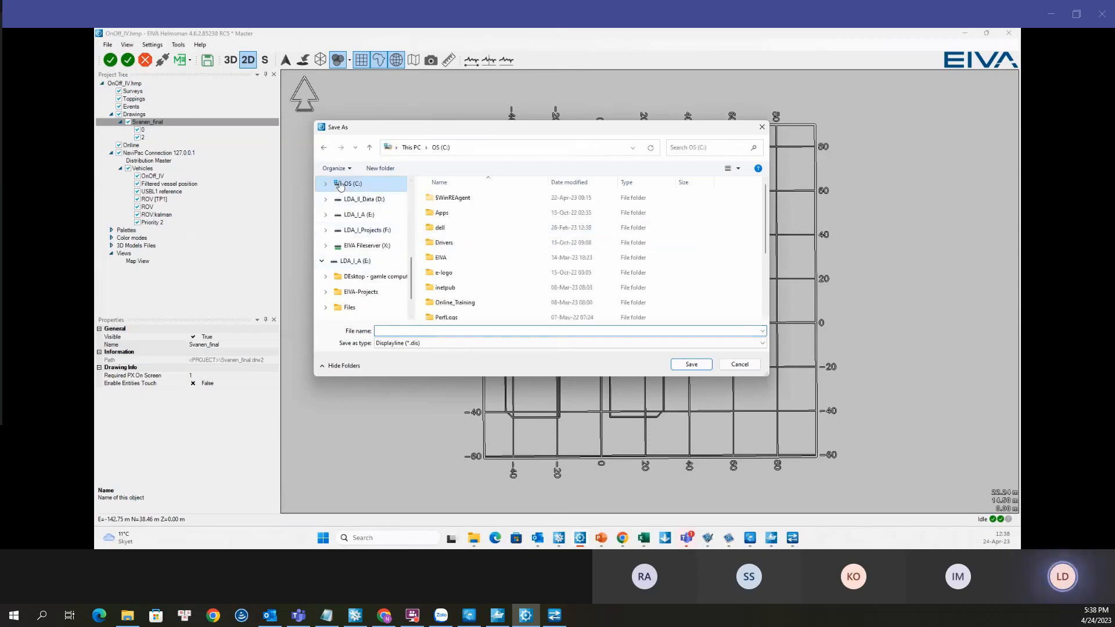
{"action": "left_click", "coordinate": [451, 258]}
{"action": "double_click", "coordinate": [450, 259]}
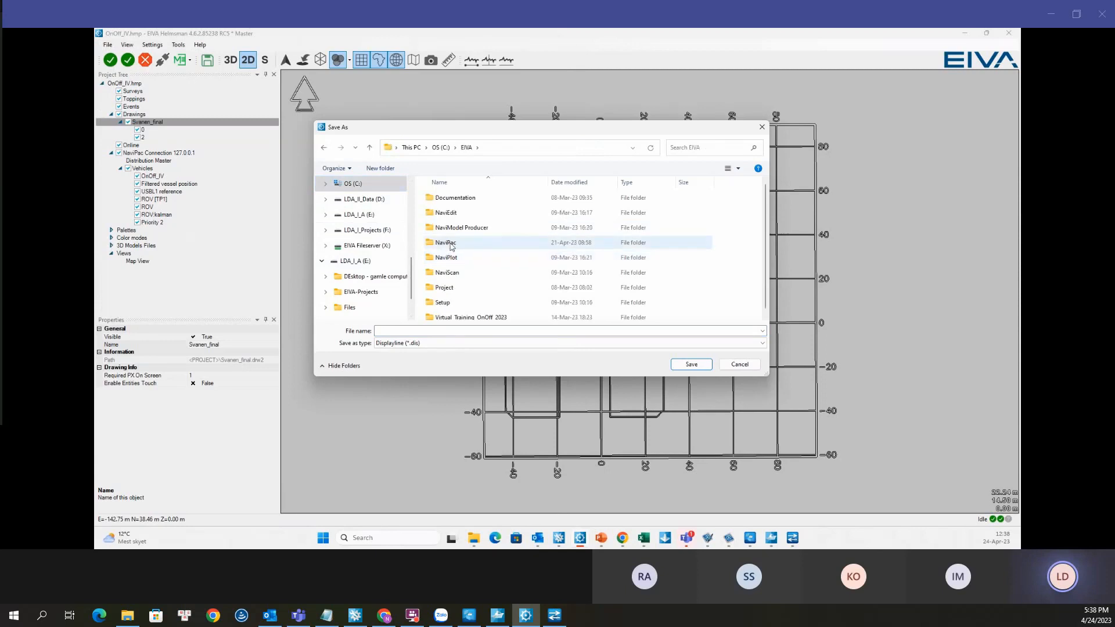
{"action": "left_click", "coordinate": [452, 246]}
{"action": "double_click", "coordinate": [452, 244]}
{"action": "double_click", "coordinate": [446, 198]}
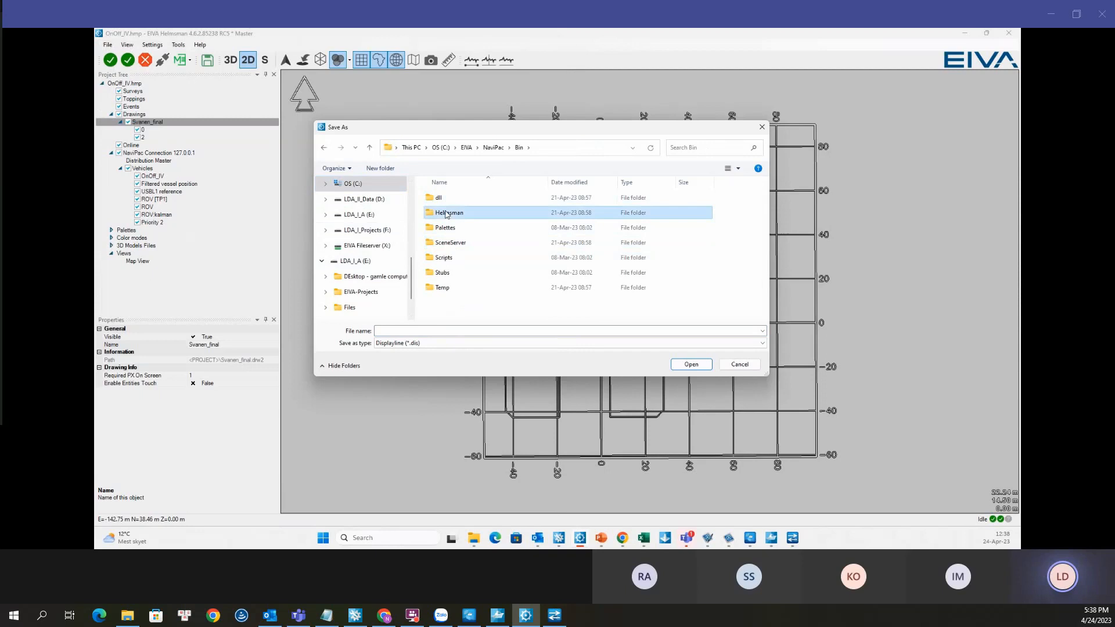
{"action": "double_click", "coordinate": [447, 213]}
{"action": "double_click", "coordinate": [448, 198]}
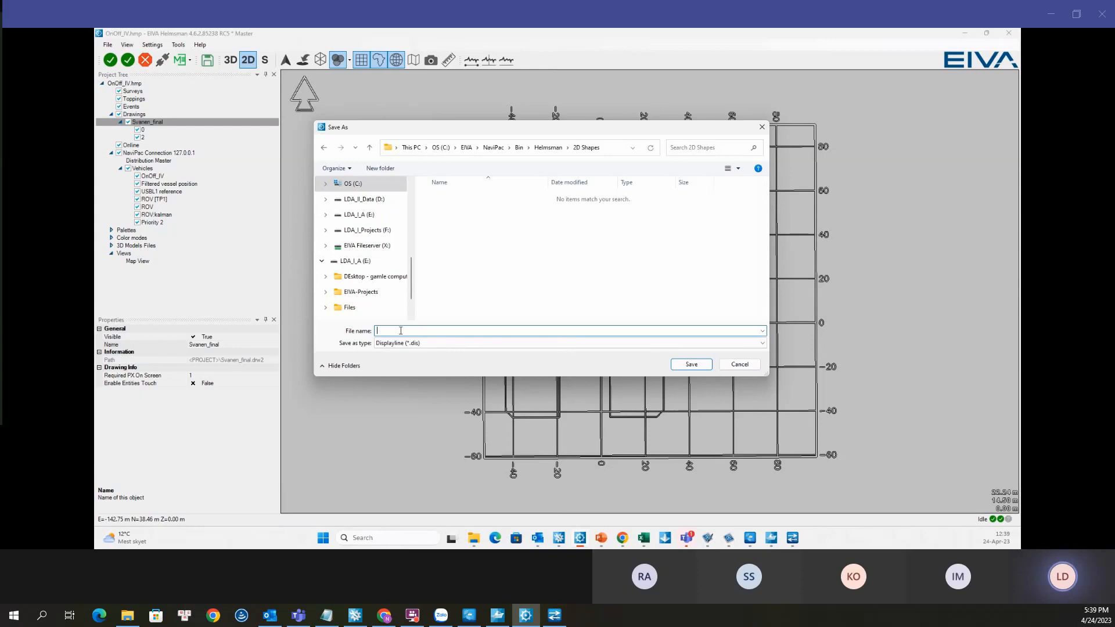
Step: Name the export OnOff_IV_II, keep the Displayline (*.dis) file type, and save it
{"action": "type", "text": "On"}
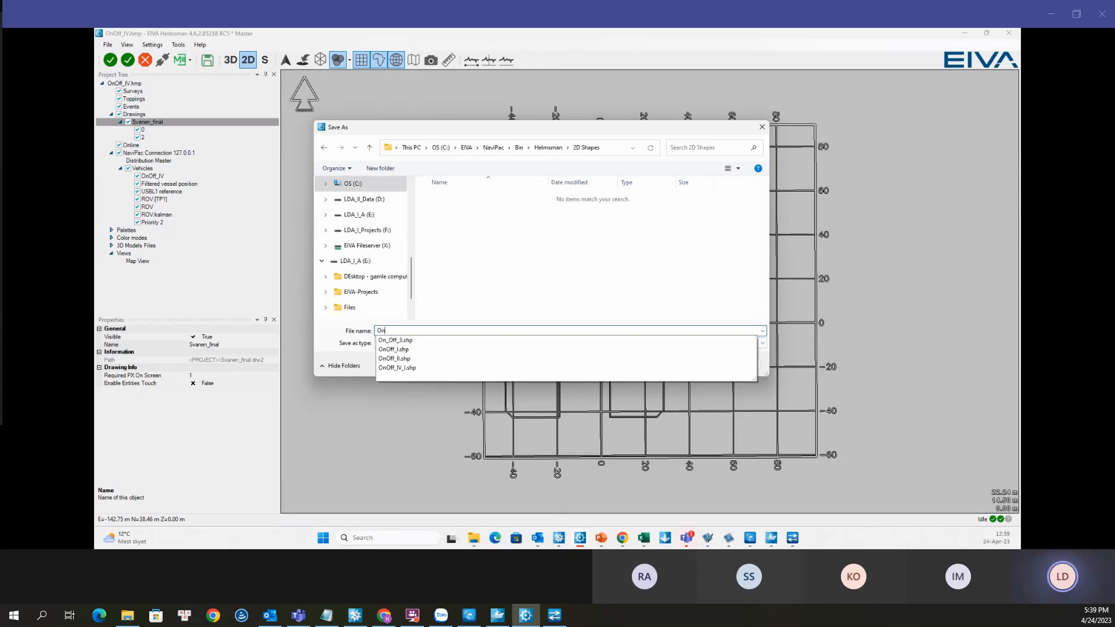
{"action": "type", "text": "Off"}
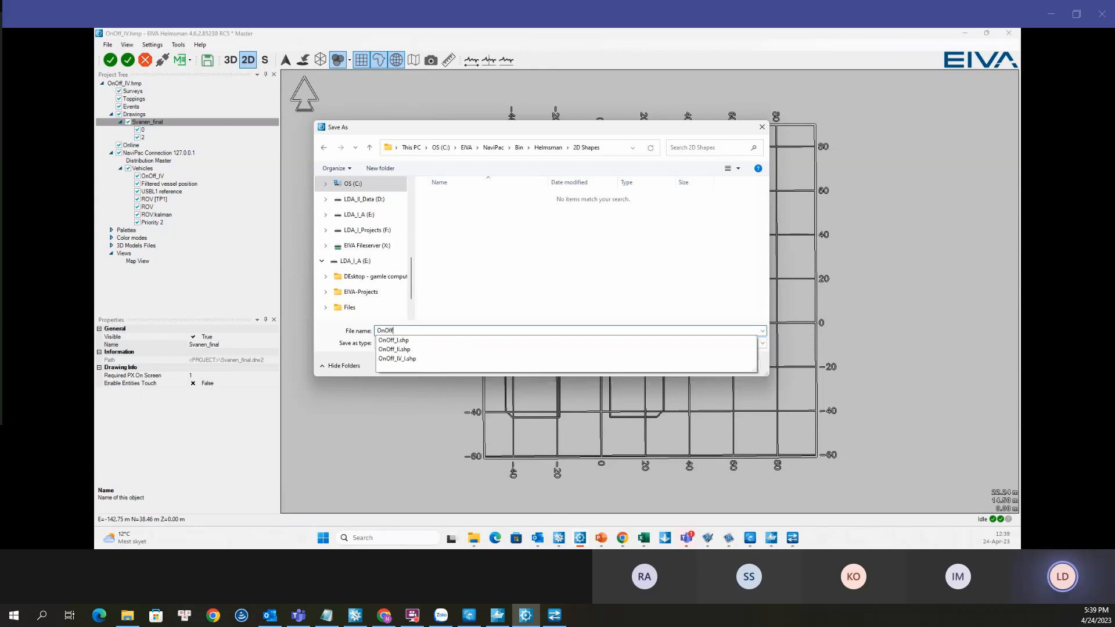
{"action": "type", "text": "_IV_"}
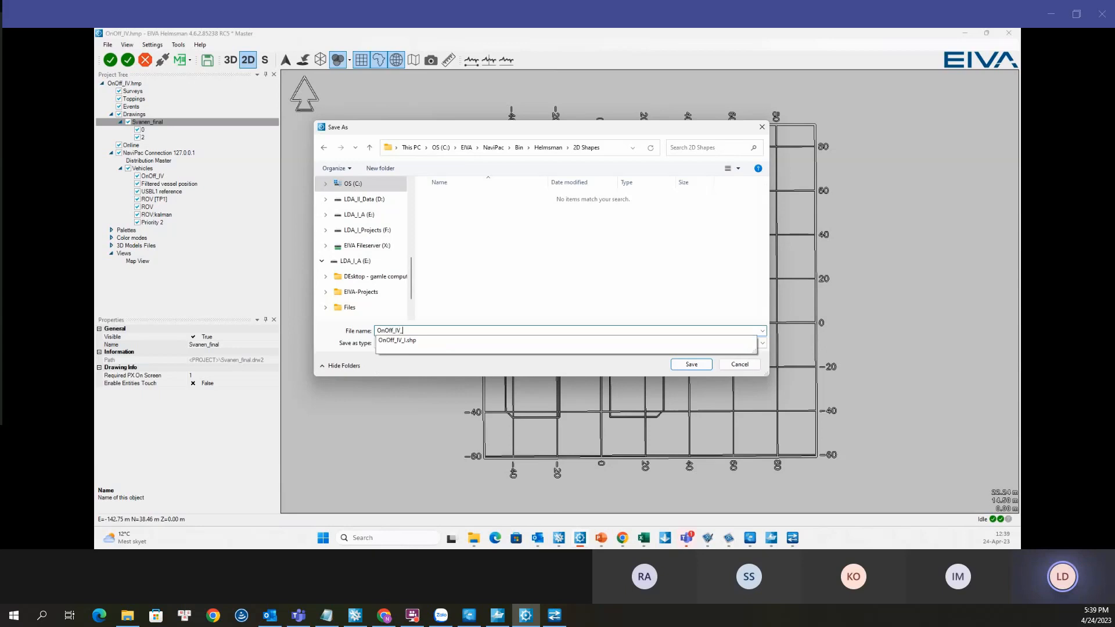
{"action": "type", "text": "II"}
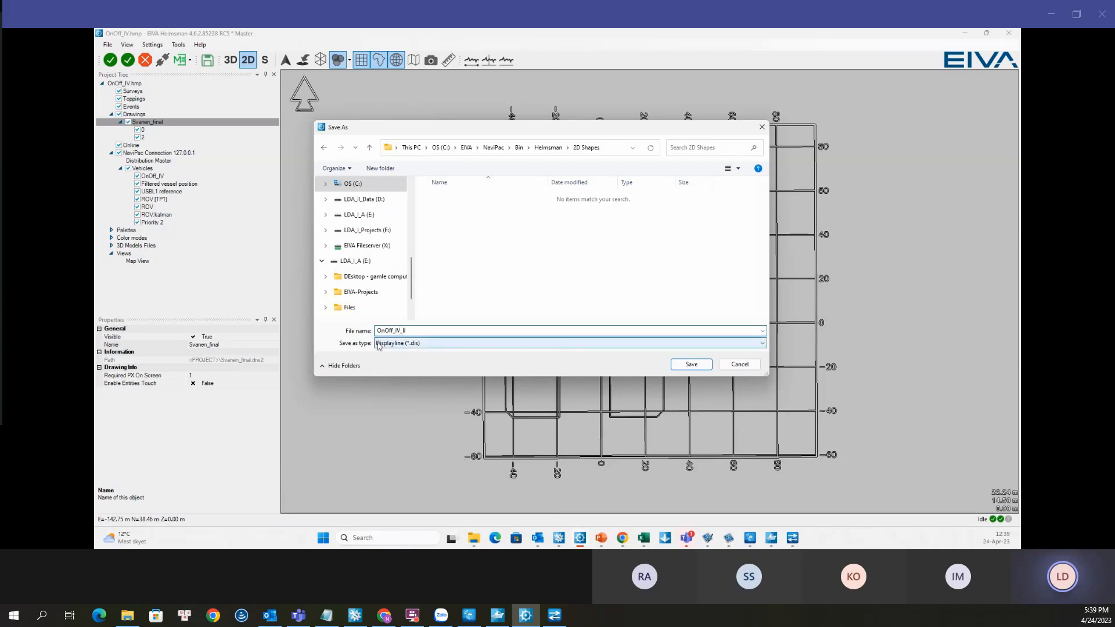
{"action": "left_click", "coordinate": [398, 346]}
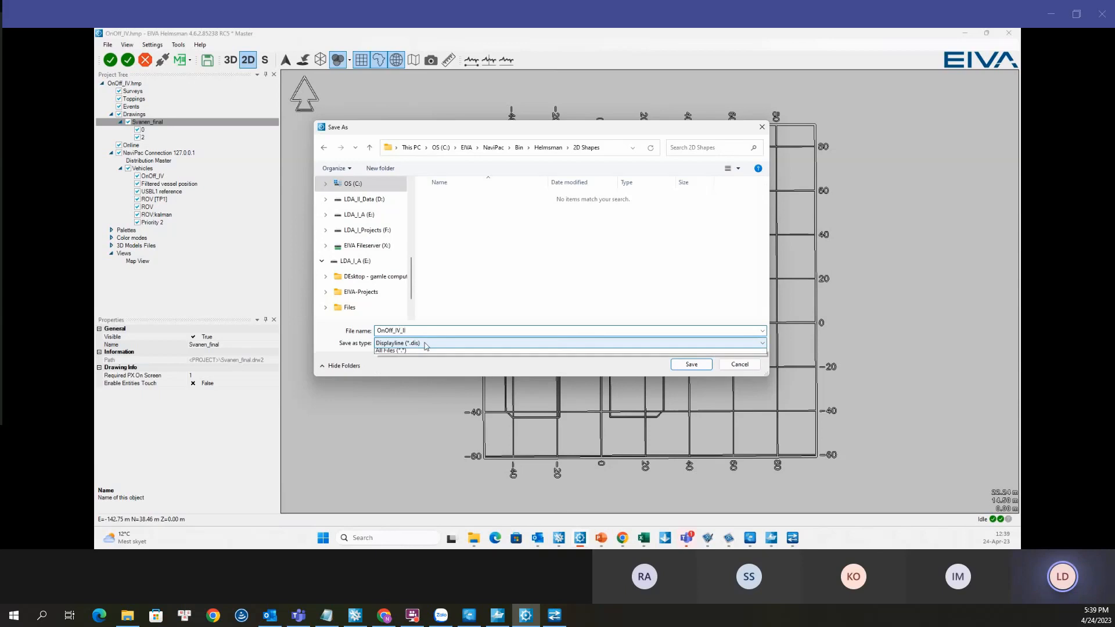
{"action": "left_click", "coordinate": [425, 347]}
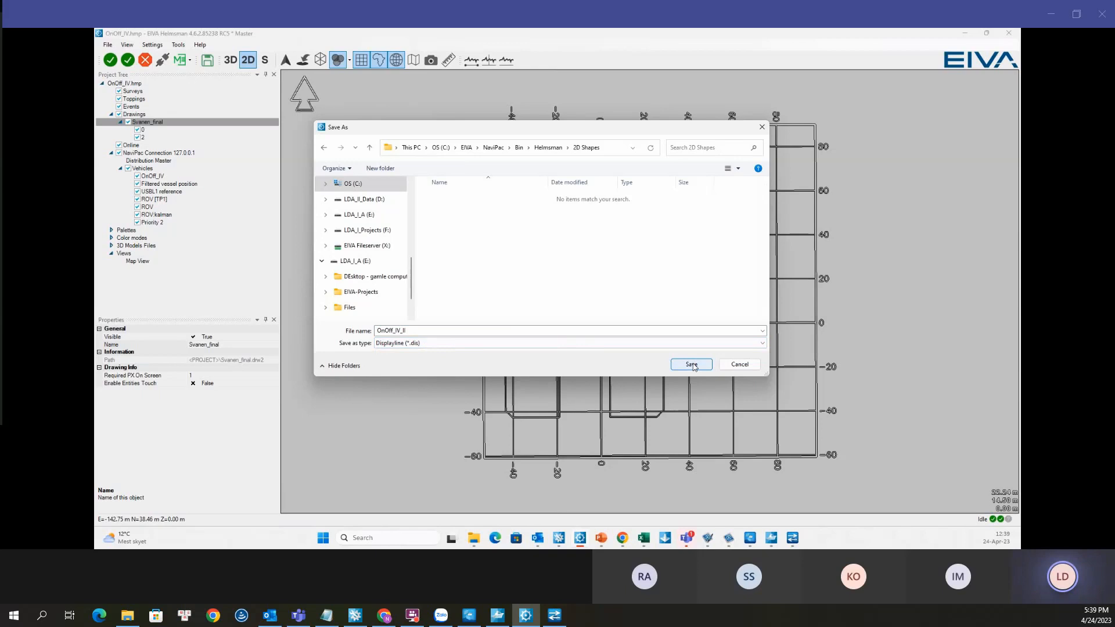
{"action": "left_click", "coordinate": [692, 365]}
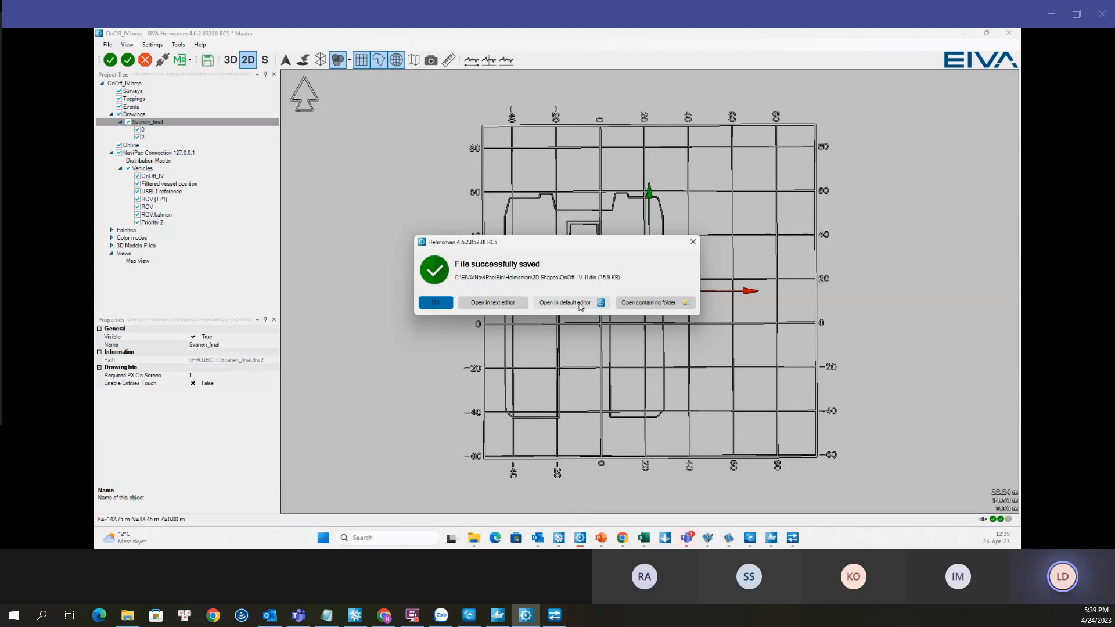
Step: Rename the exported OnOff_IV_II.dis in its containing folder to OnOff_IV_II.shp, accept the extension change, and close the folder
{"action": "left_click", "coordinate": [651, 307]}
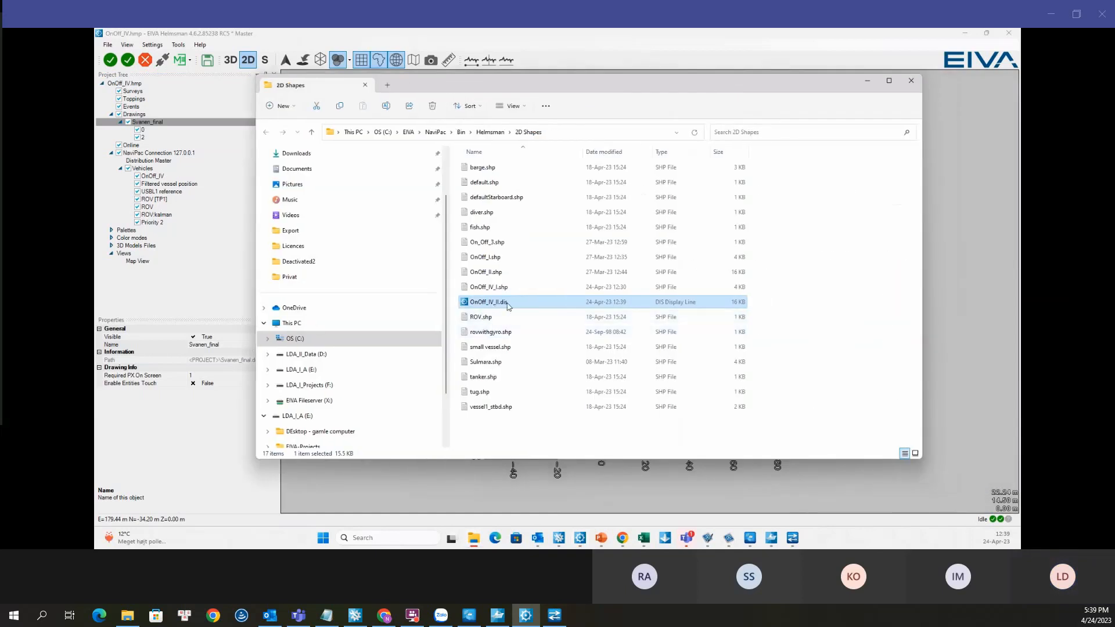
{"action": "left_click", "coordinate": [507, 304]}
{"action": "key", "text": "BackSpace"}
{"action": "key", "text": "BackSpace"}
{"action": "key", "text": "BackSpace"}
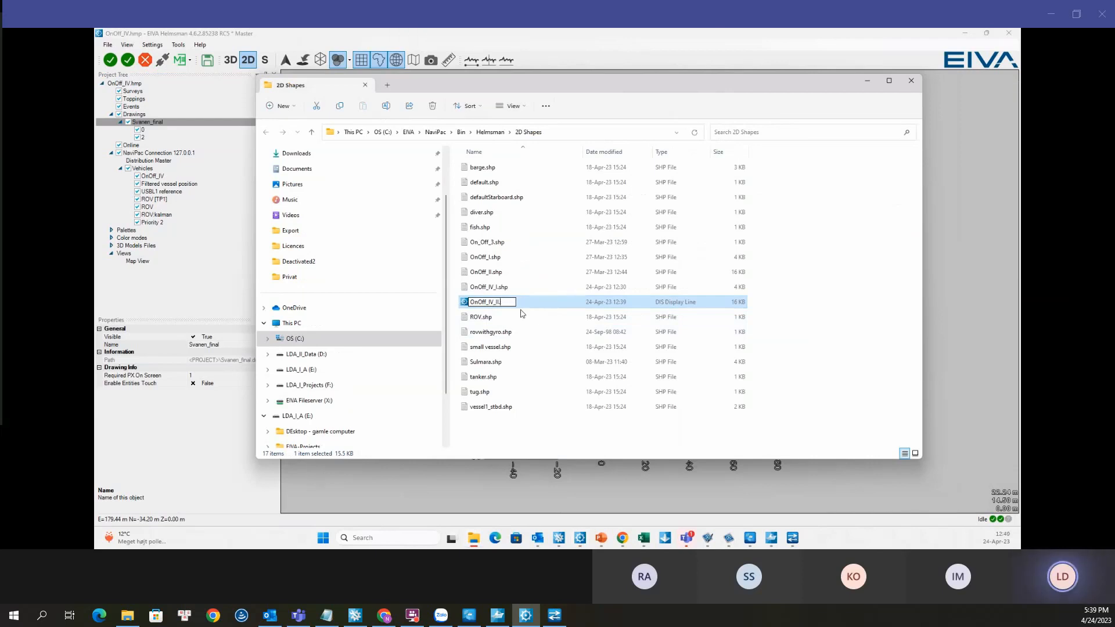
{"action": "type", "text": "shp"}
{"action": "left_click", "coordinate": [499, 444]}
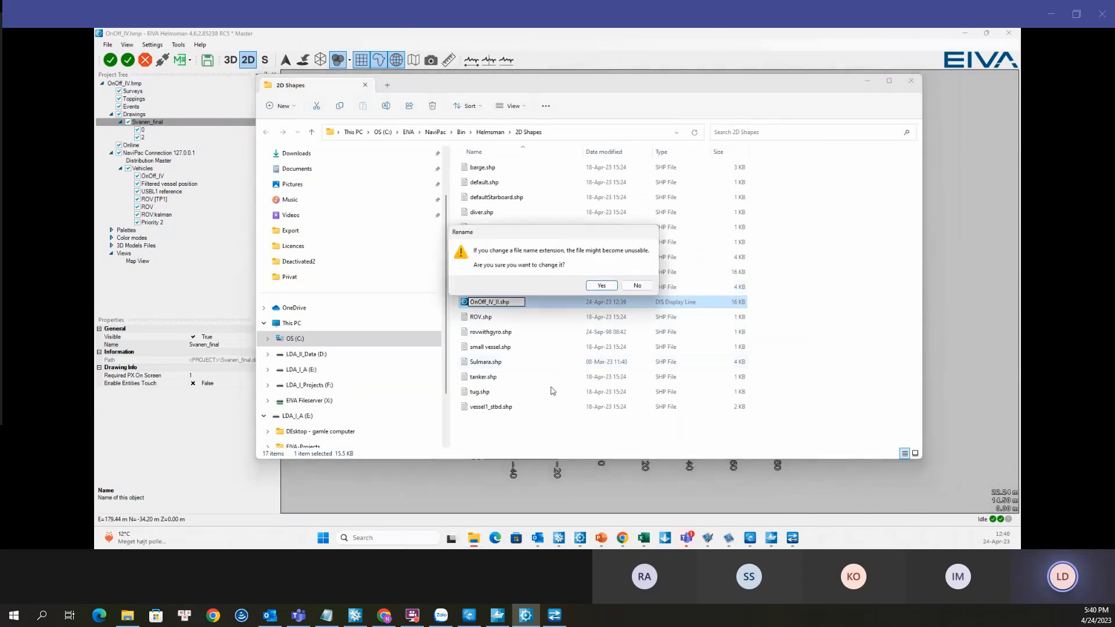
{"action": "left_click", "coordinate": [600, 285]}
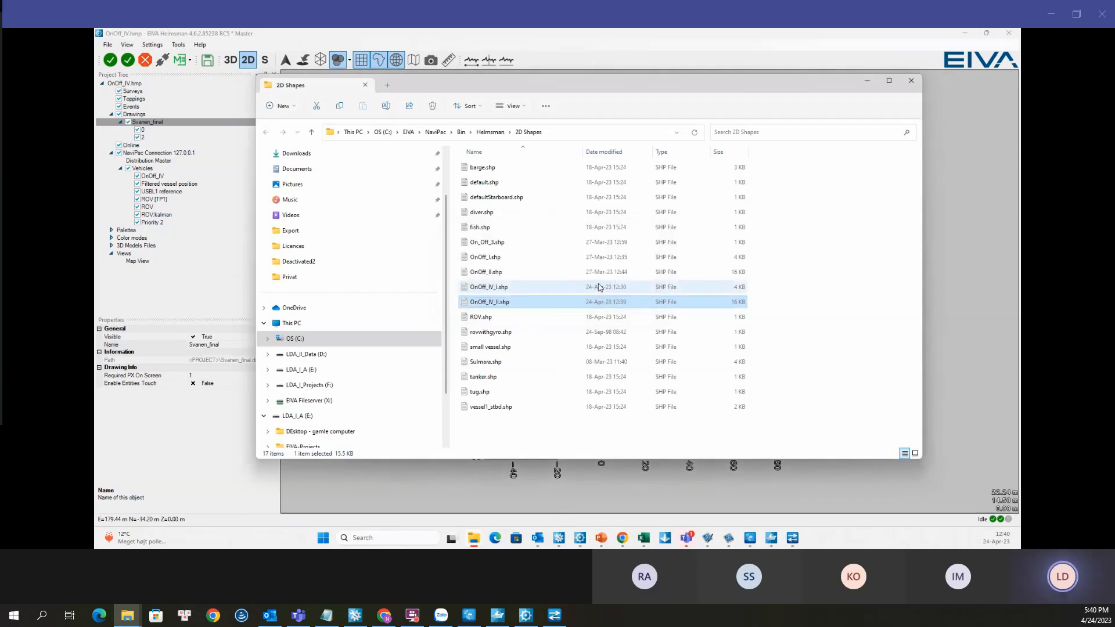
{"action": "key", "text": "alt+F4"}
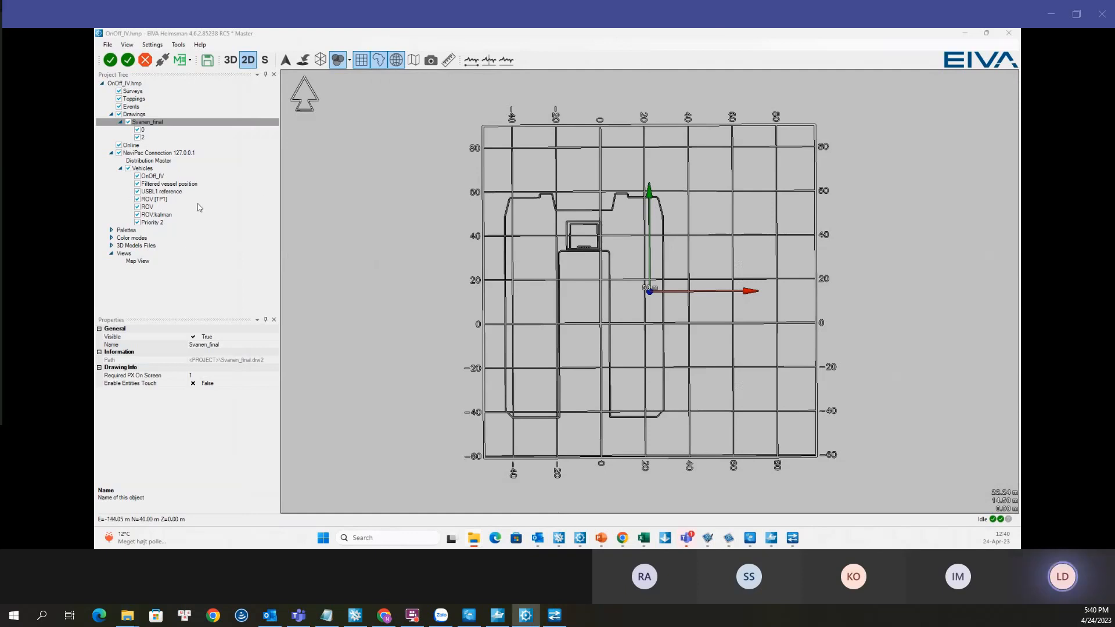
Step: Attach OnOff_IV_II.shp as the 2D shape of the OnOff_IV vehicle
{"action": "left_click", "coordinate": [148, 178]}
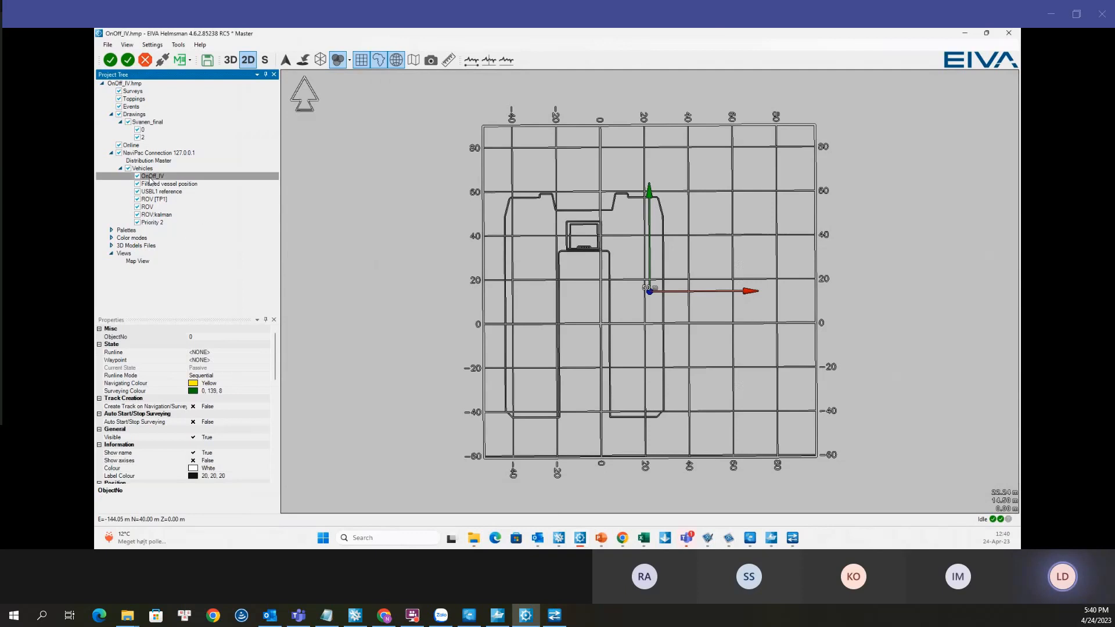
{"action": "right_click", "coordinate": [149, 180]}
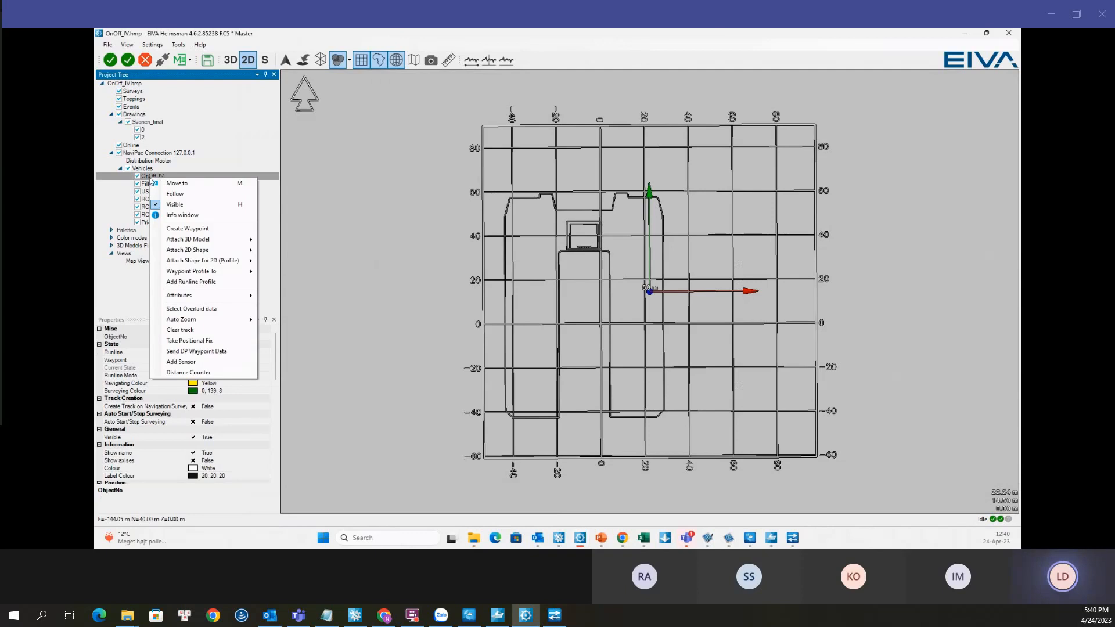
{"action": "mouse_move", "coordinate": [192, 255]}
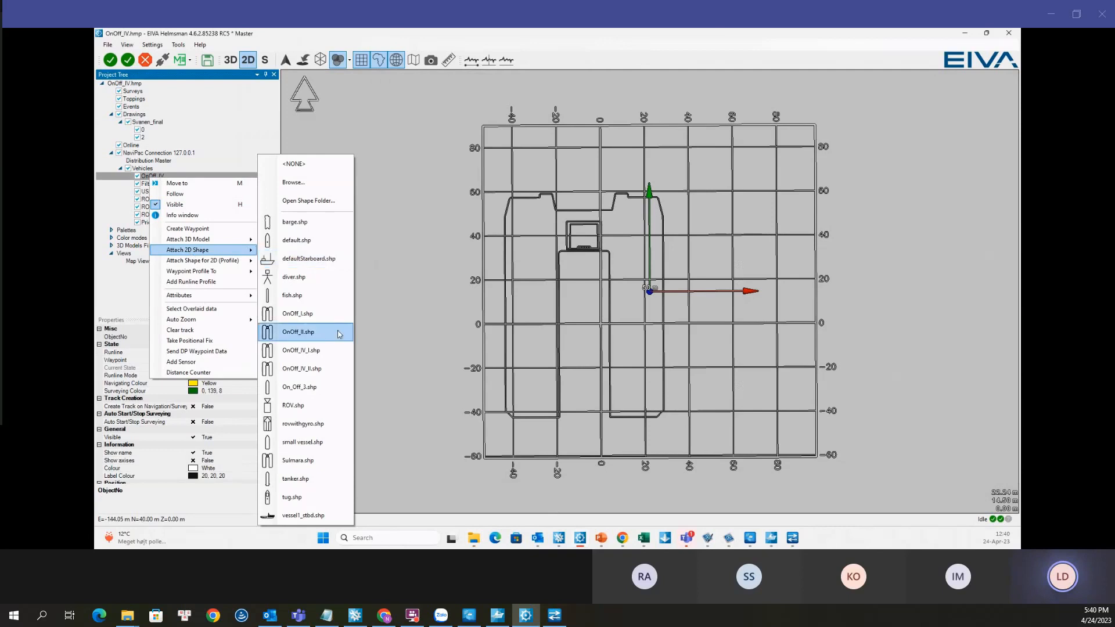
{"action": "left_click", "coordinate": [334, 370]}
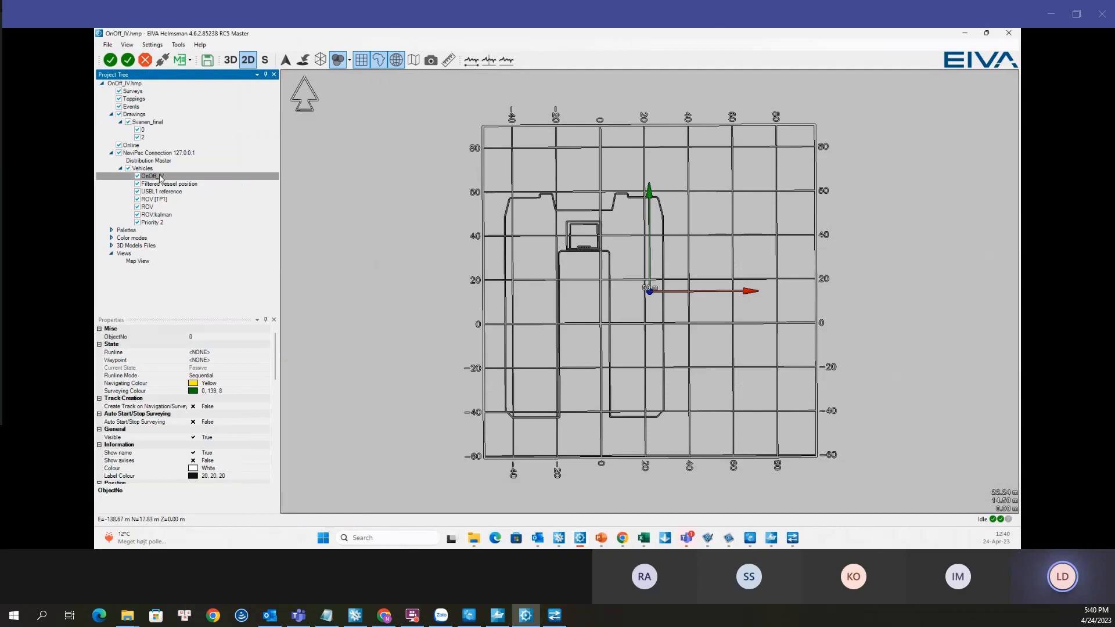
Step: Move the map to the OnOff_IV vehicle and inspect its attached outline in the Map View
{"action": "right_click", "coordinate": [159, 178]}
{"action": "left_click", "coordinate": [168, 180]}
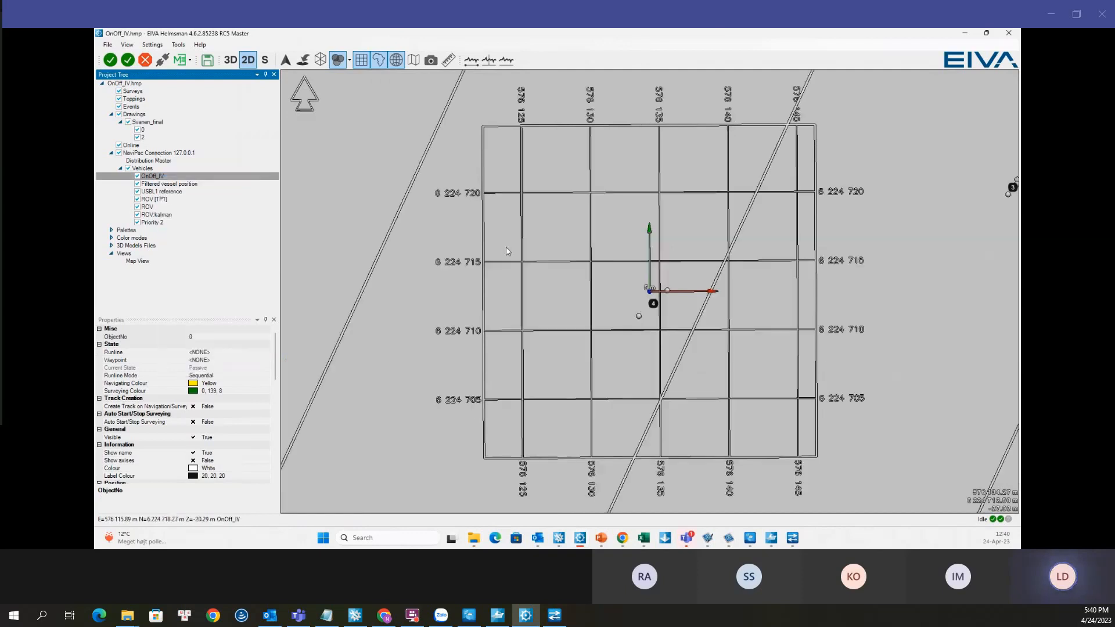
{"action": "scroll", "coordinate": [595, 276], "scroll_direction": "down", "scroll_amount": 3}
{"action": "scroll", "coordinate": [595, 276], "scroll_direction": "down", "scroll_amount": 3}
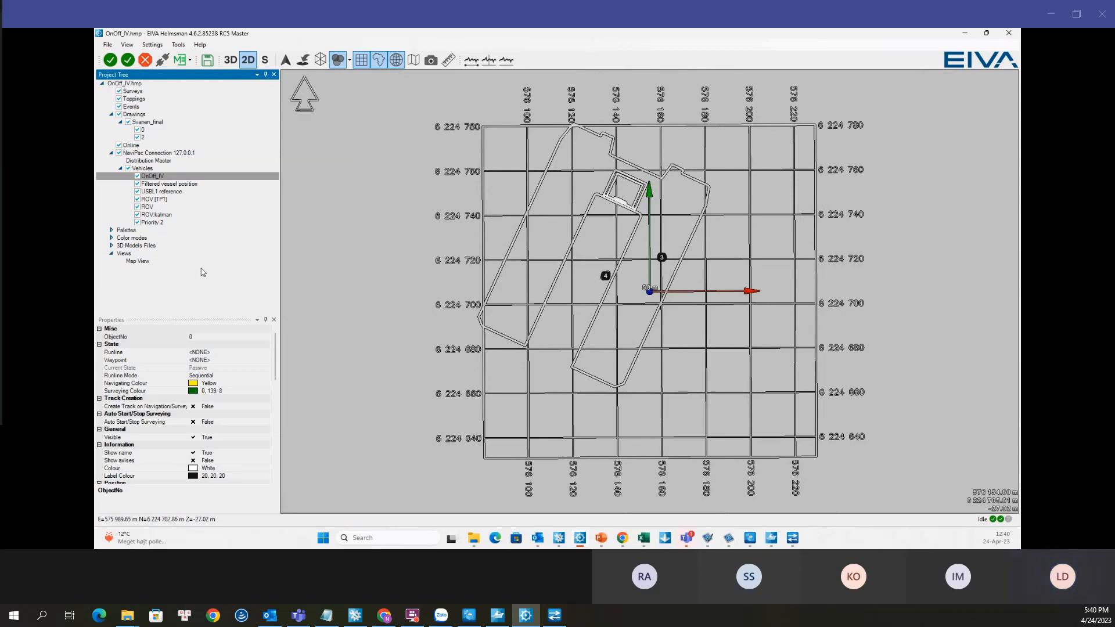
{"action": "left_click", "coordinate": [143, 263]}
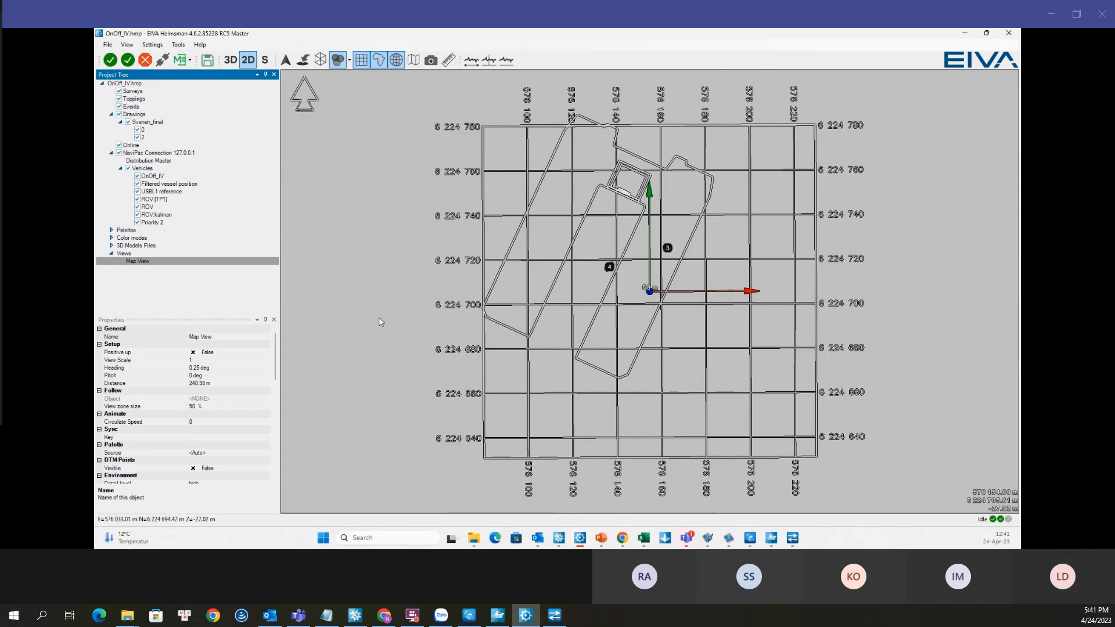
{"action": "scroll", "coordinate": [379, 326], "scroll_direction": "down", "scroll_amount": 3}
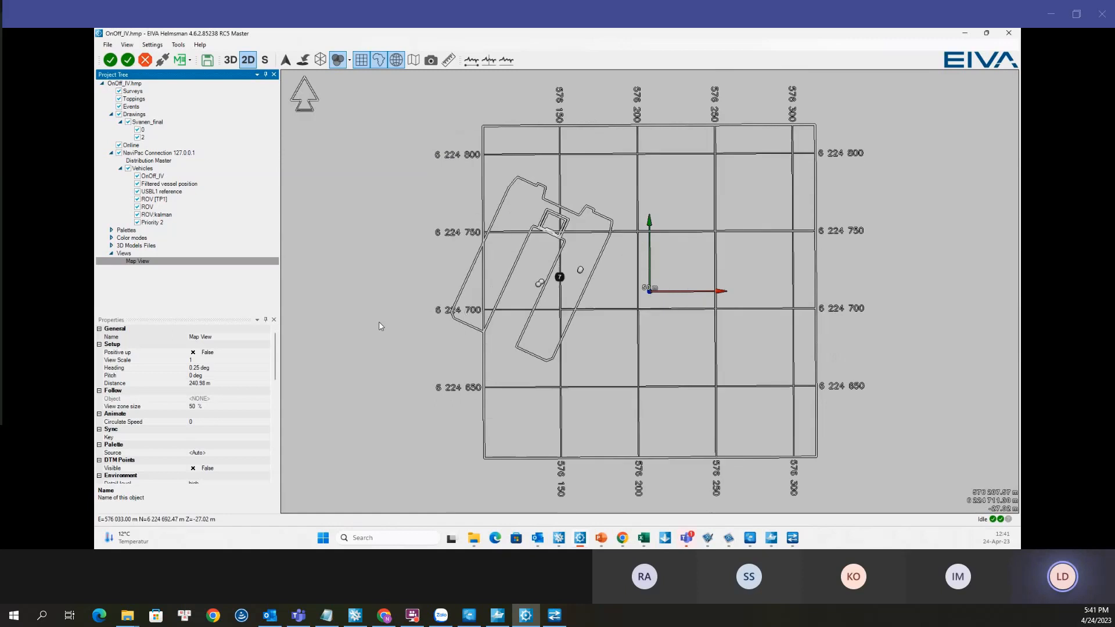
{"action": "scroll", "coordinate": [379, 325], "scroll_direction": "up", "scroll_amount": 4}
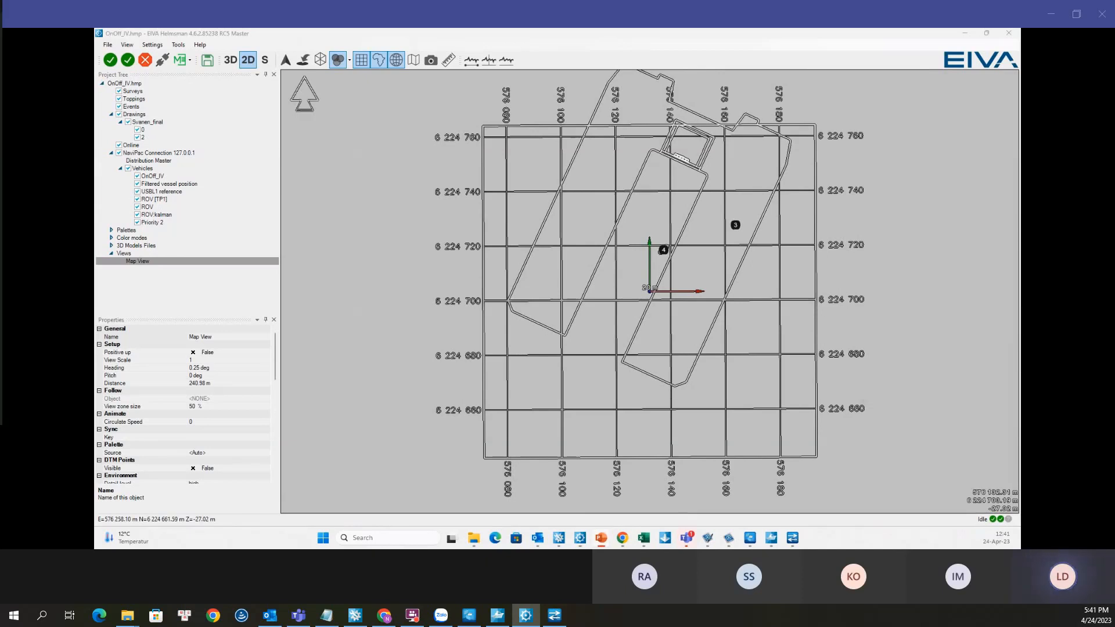
Step: Switch to the PowerPoint training slides and review the "Day 1, continued" exercise on creating *.shp files
{"action": "left_click_drag", "start_coordinate": [1020, 121], "coordinate": [719, 94]}
{"action": "double_click", "coordinate": [719, 93]}
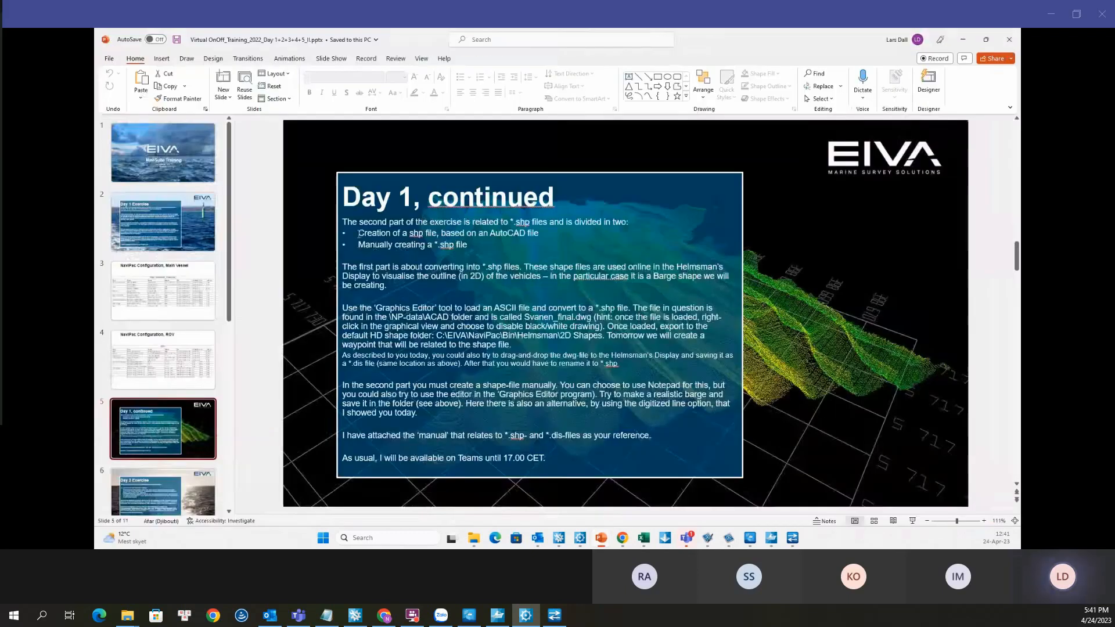
{"action": "left_click_drag", "start_coordinate": [358, 233], "coordinate": [554, 233]}
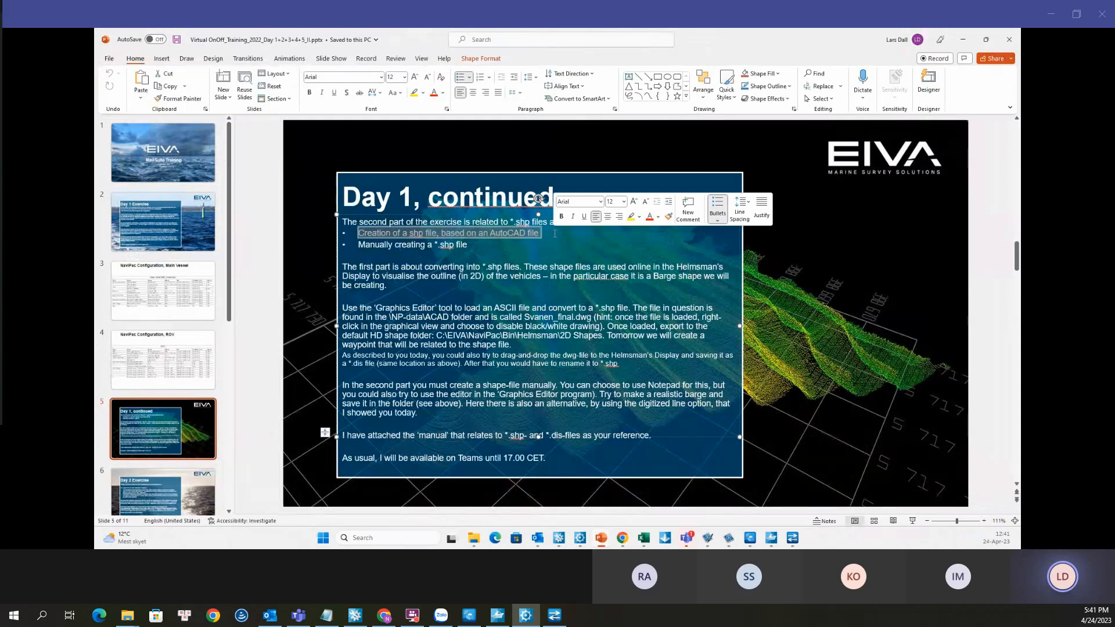
{"action": "left_click", "coordinate": [401, 245]}
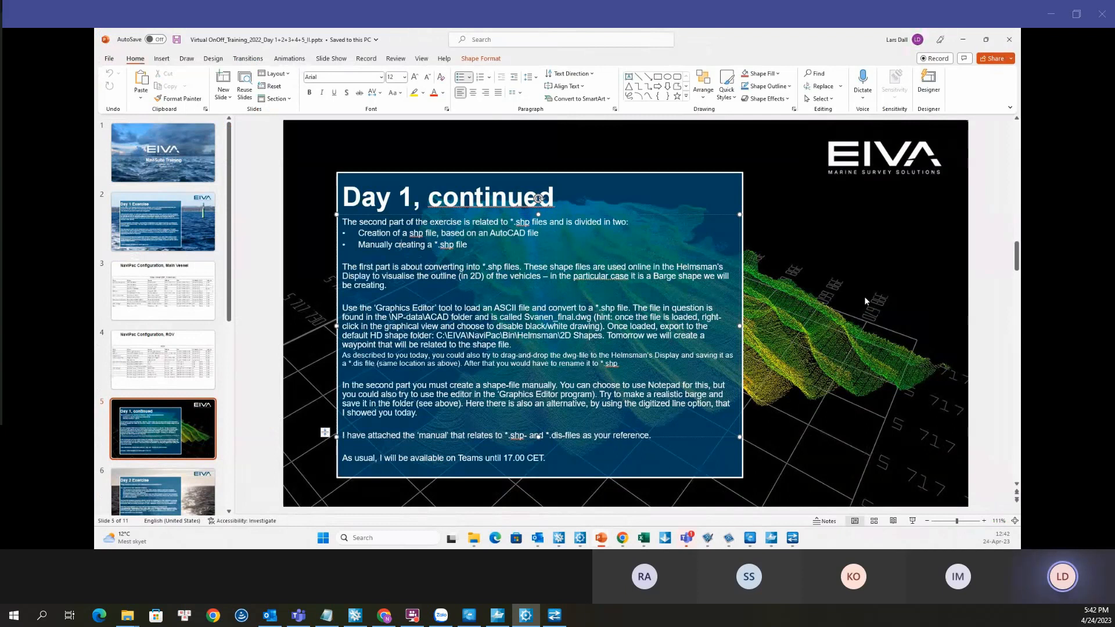
{"action": "left_click", "coordinate": [684, 452]}
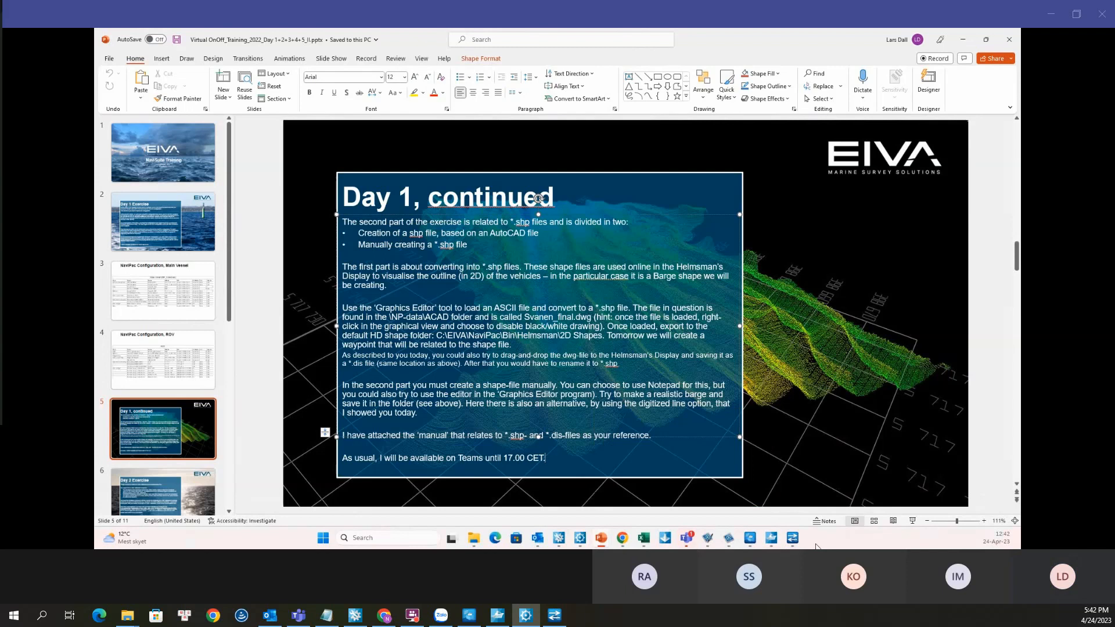
Step: Switch to FileAsc and create a new empty file, accepting both text interpretation and graphical display
{"action": "left_click", "coordinate": [794, 539]}
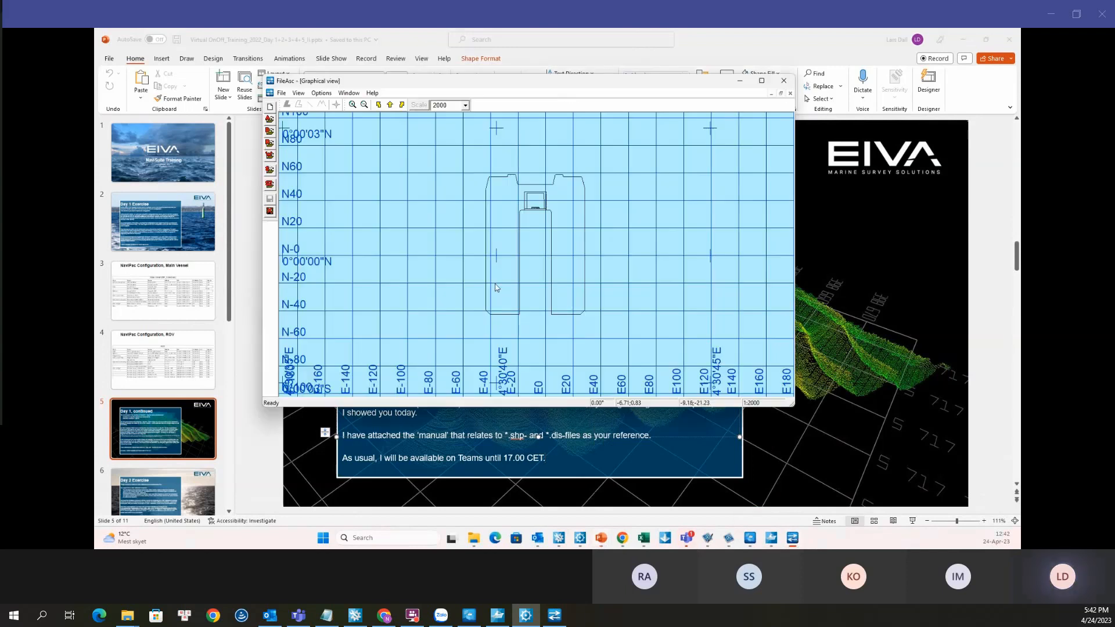
{"action": "left_click", "coordinate": [271, 108]}
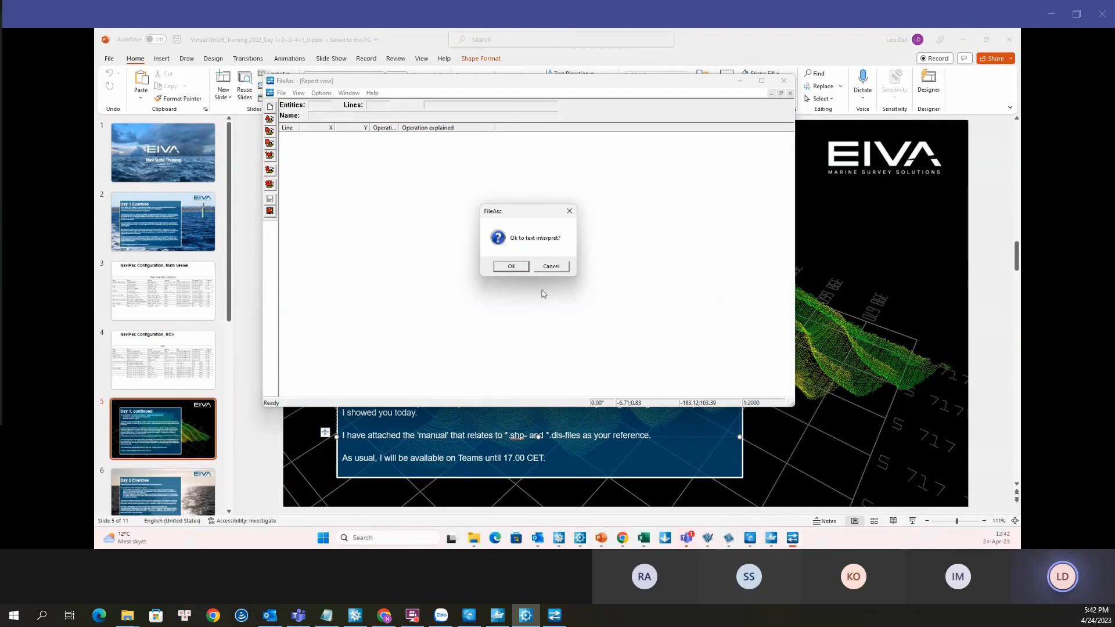
{"action": "left_click", "coordinate": [513, 265]}
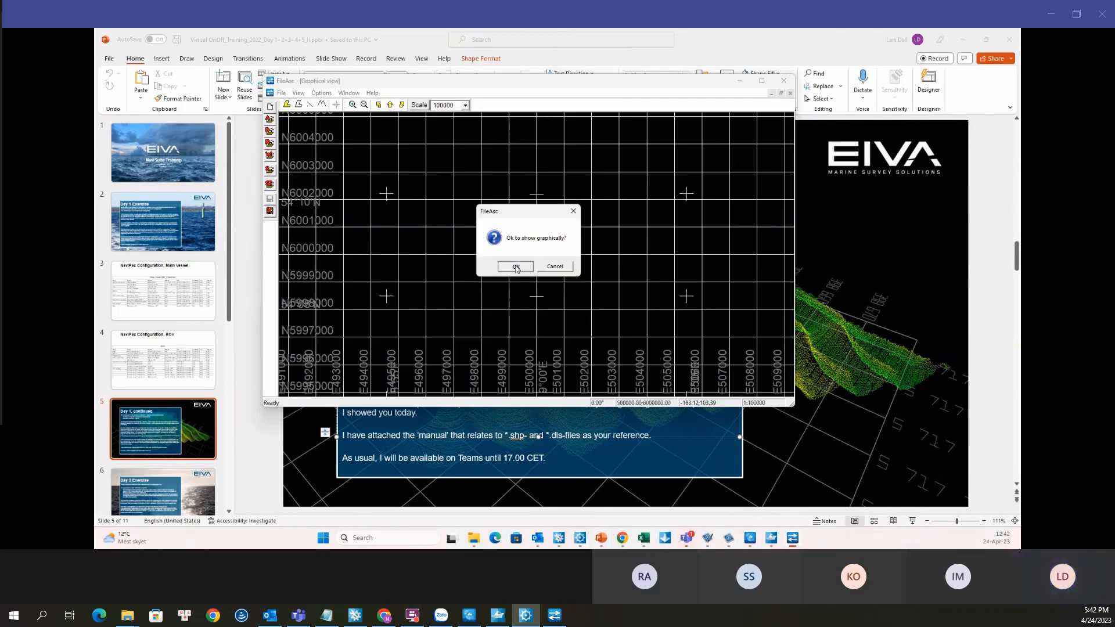
{"action": "left_click", "coordinate": [516, 267]}
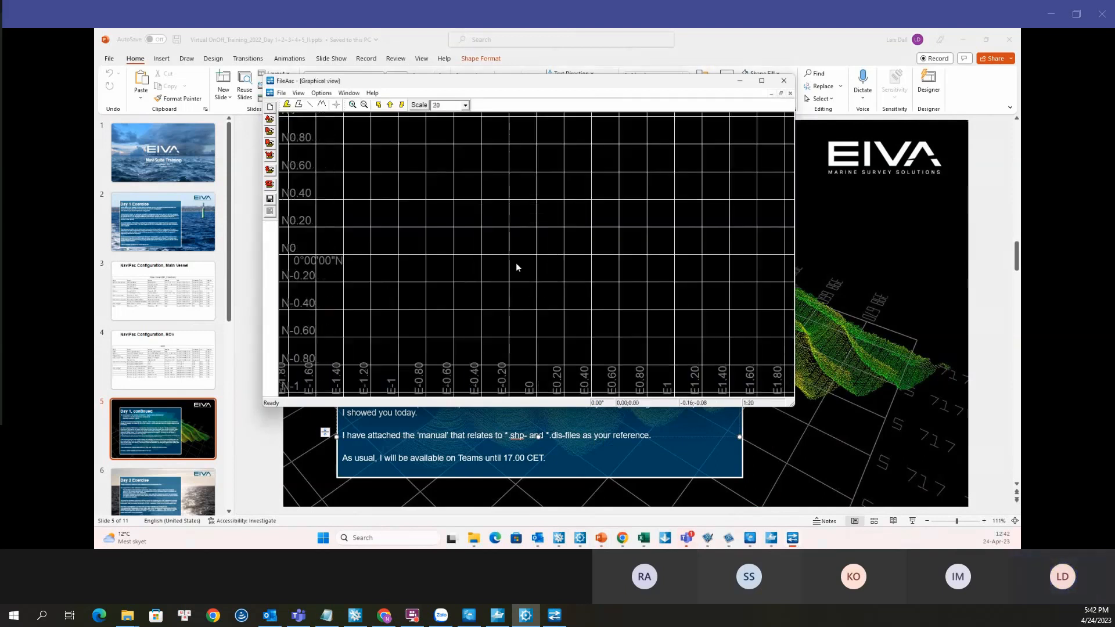
Step: Open the shape file default.shp from C:\EIVA\NaviPac\Setup with text interpretation and graphical display, and inspect the vessel outline
{"action": "left_click", "coordinate": [282, 94]}
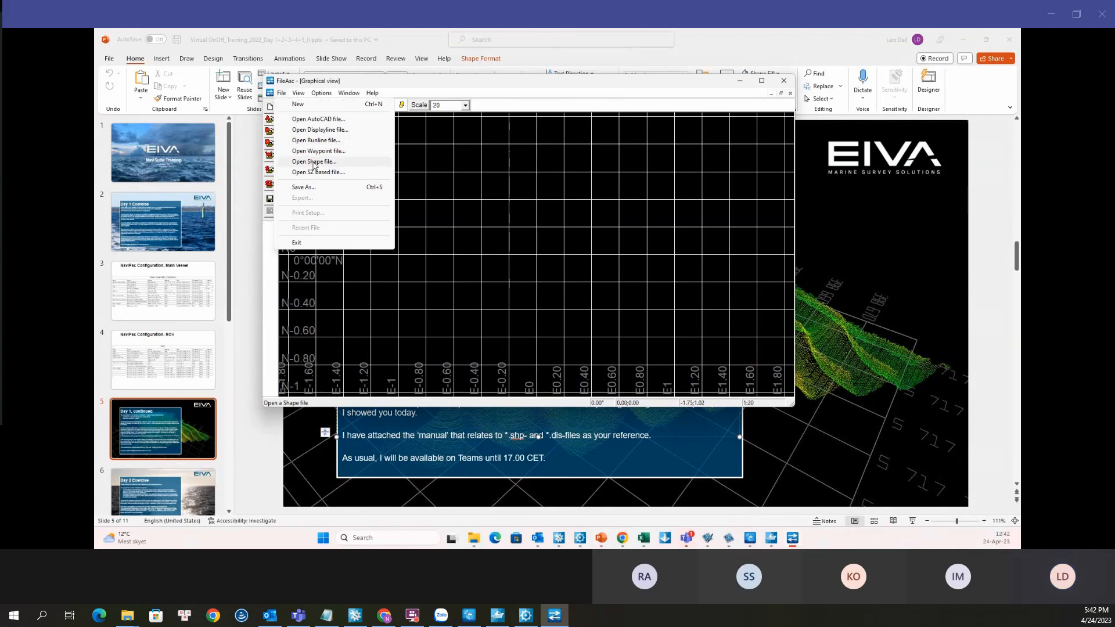
{"action": "left_click", "coordinate": [314, 162]}
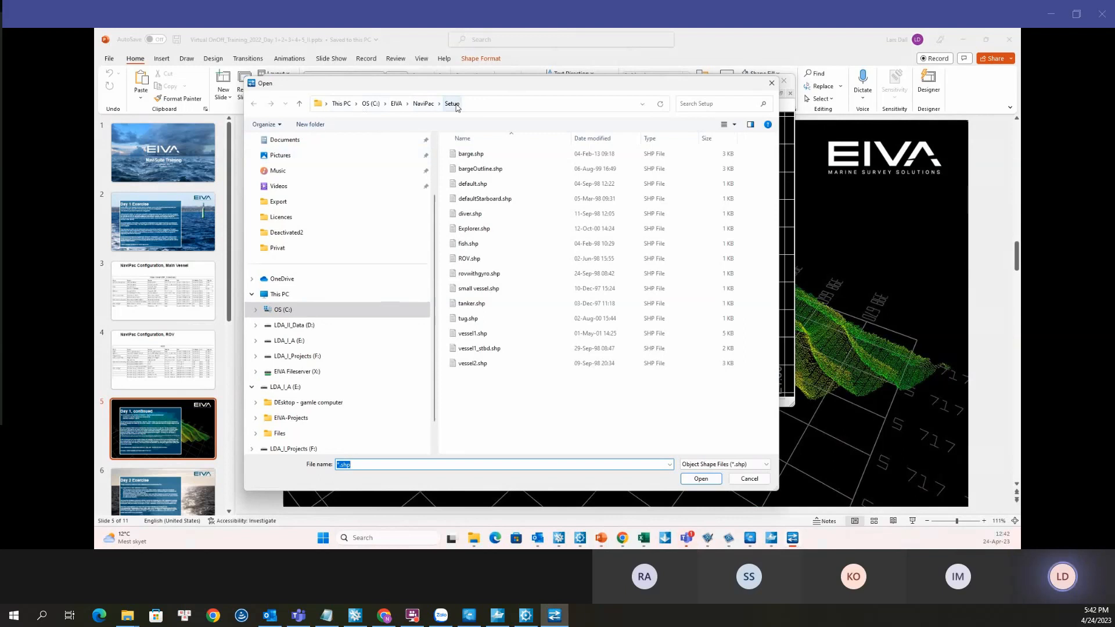
{"action": "left_click", "coordinate": [474, 186]}
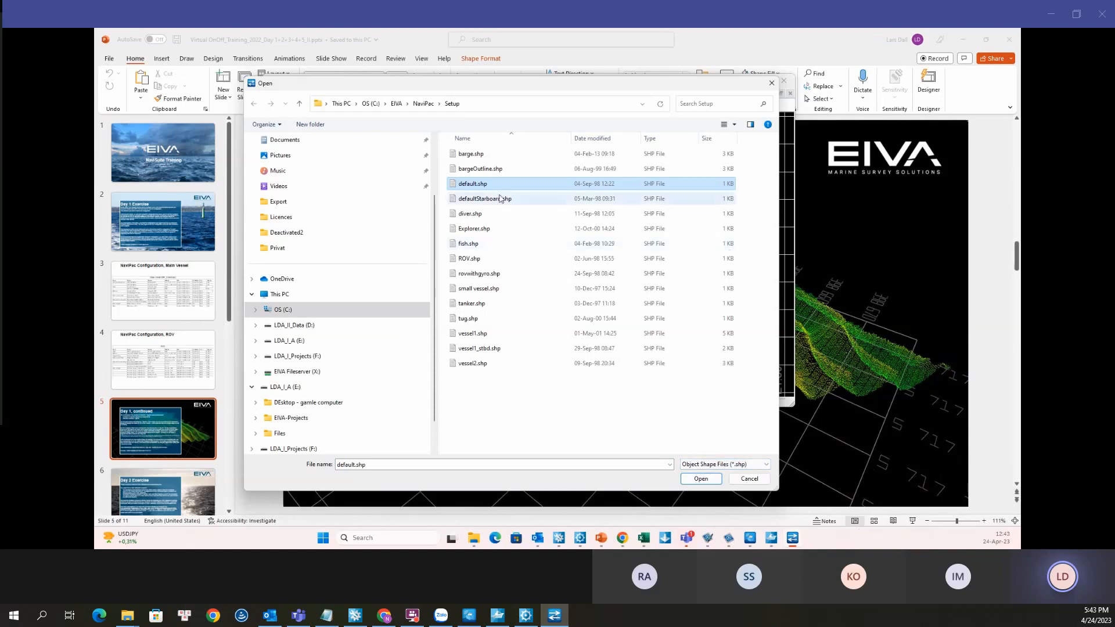
{"action": "left_click", "coordinate": [700, 478]}
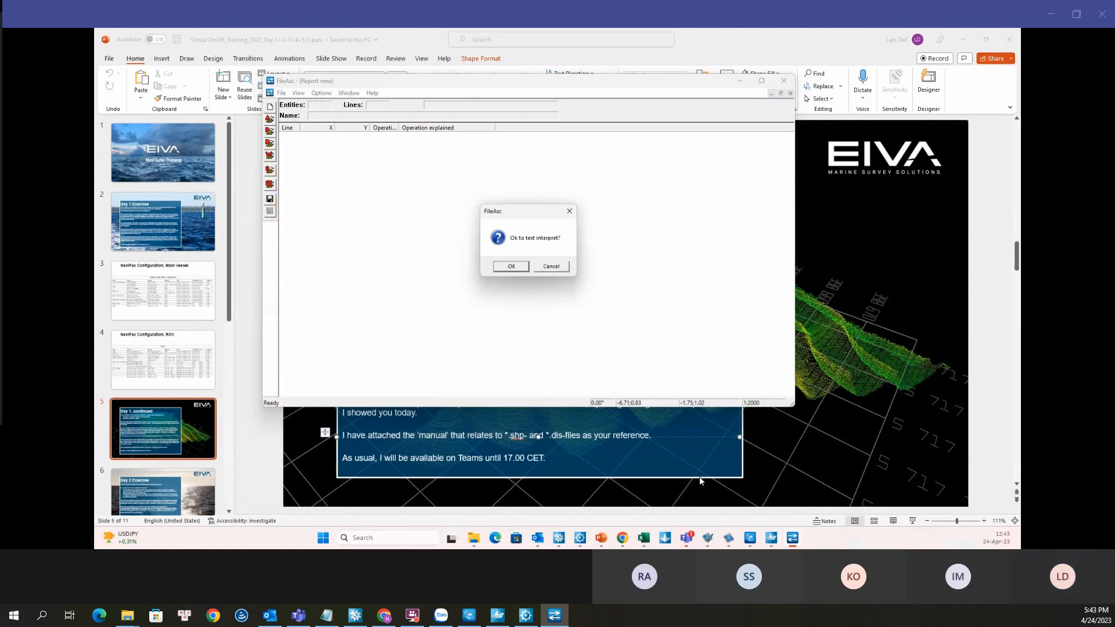
{"action": "left_click", "coordinate": [511, 266]}
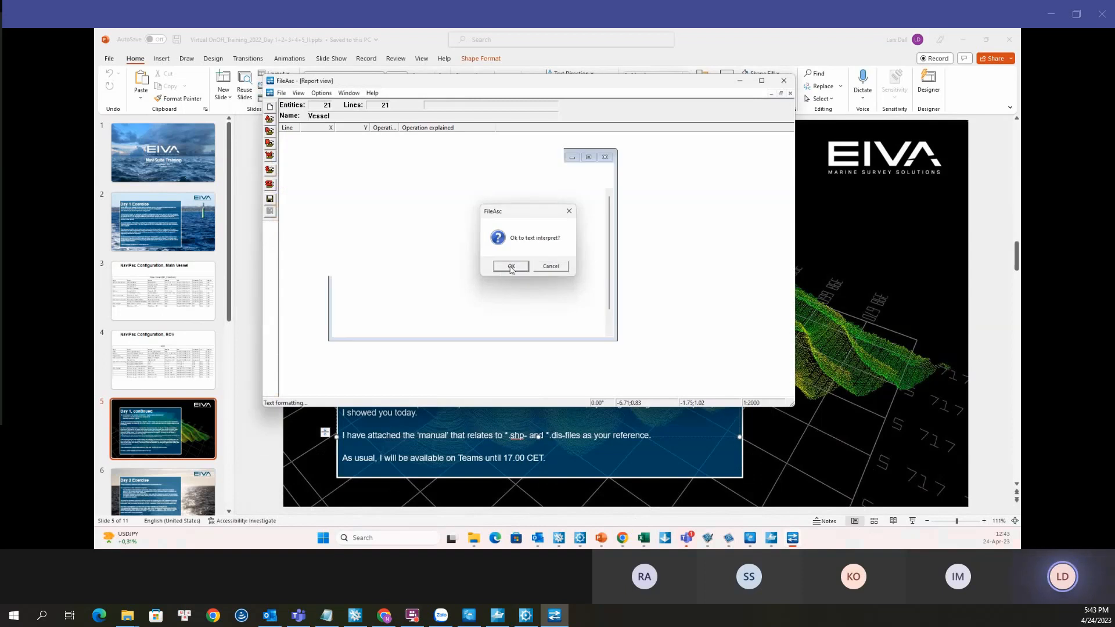
{"action": "left_click", "coordinate": [511, 267]}
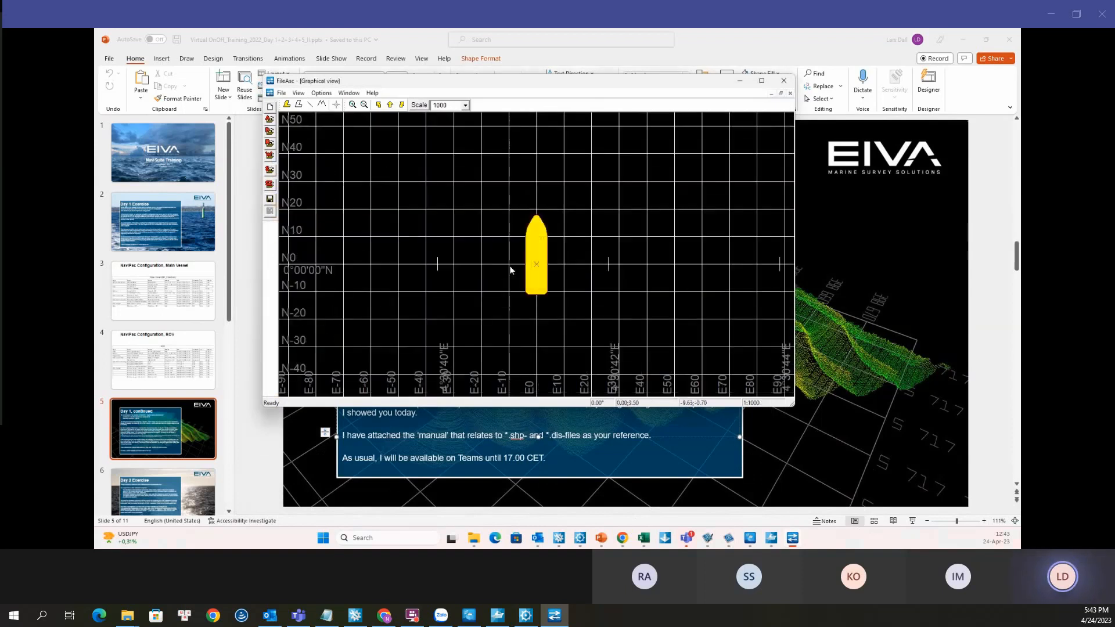
{"action": "scroll", "coordinate": [584, 299], "scroll_direction": "up", "scroll_amount": 2}
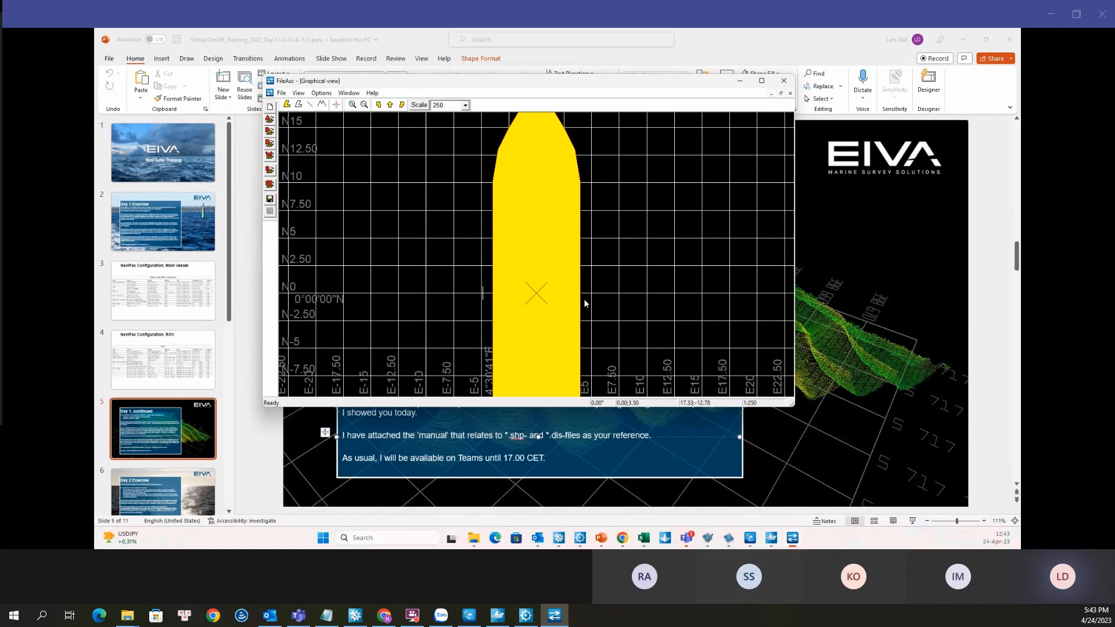
{"action": "scroll", "coordinate": [583, 299], "scroll_direction": "down", "scroll_amount": 1}
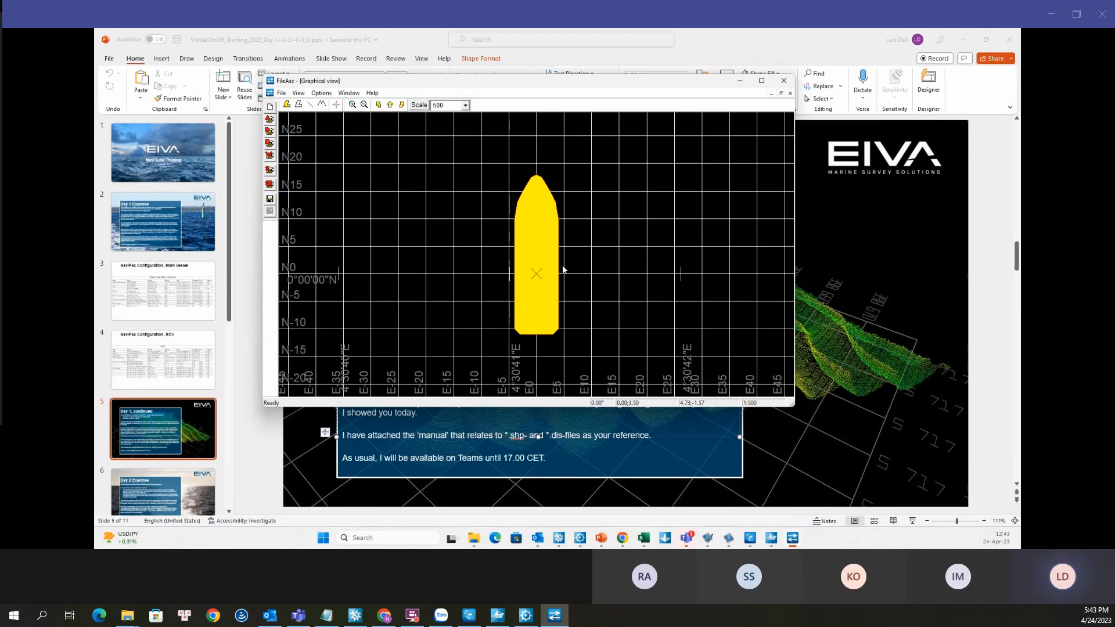
Step: Show all open views tiled in FileAsc and close the report and graphical views of the Svanen drawing
{"action": "left_click", "coordinate": [780, 93]}
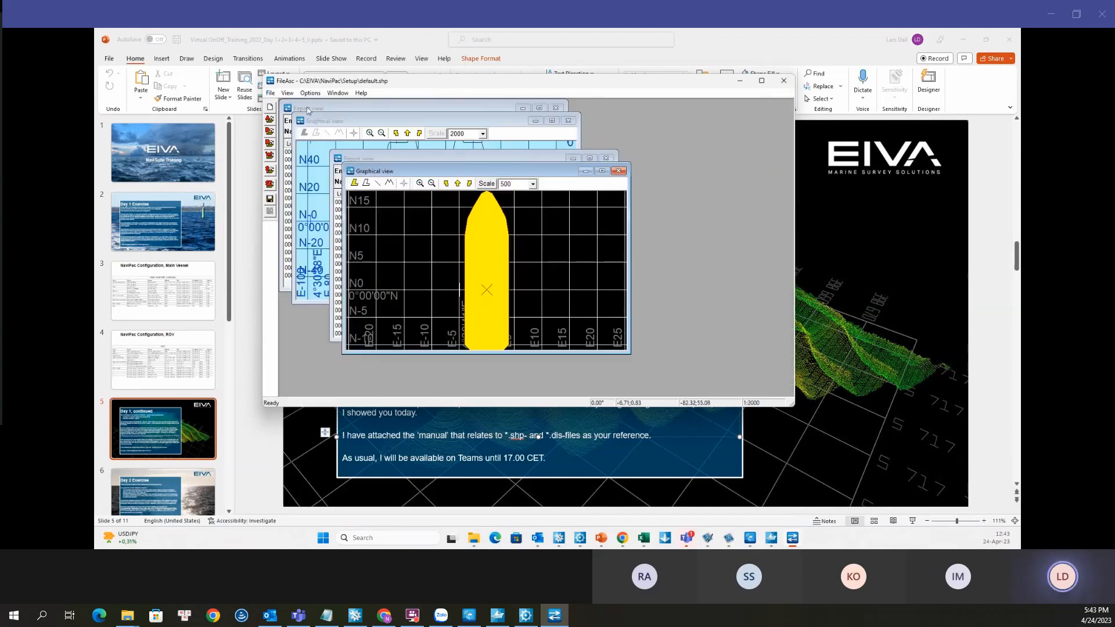
{"action": "left_click", "coordinate": [332, 94]}
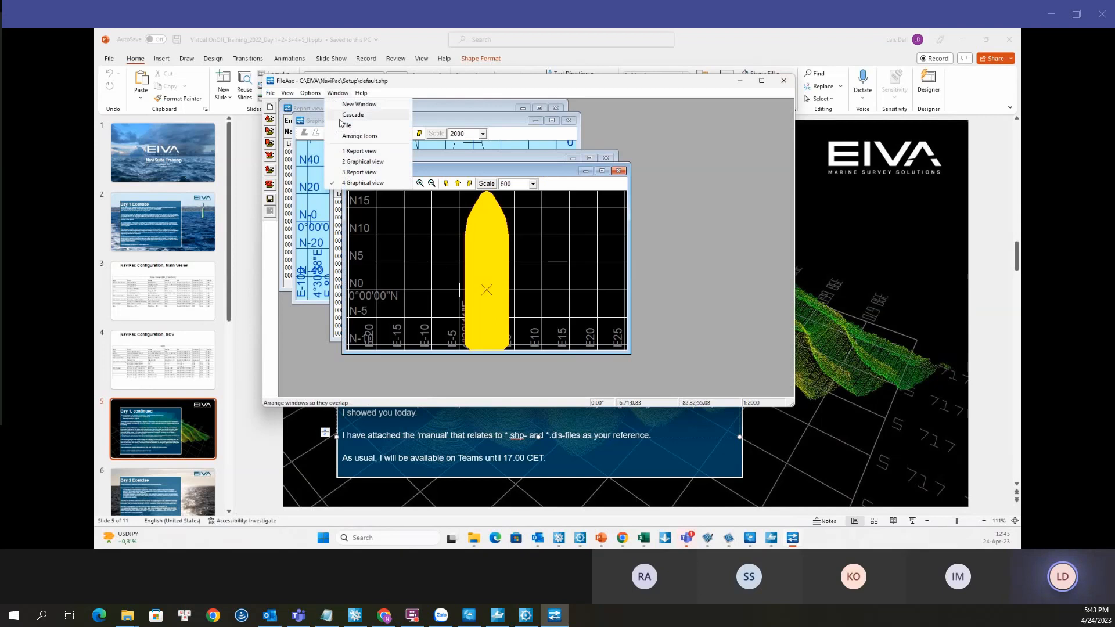
{"action": "left_click", "coordinate": [341, 126]}
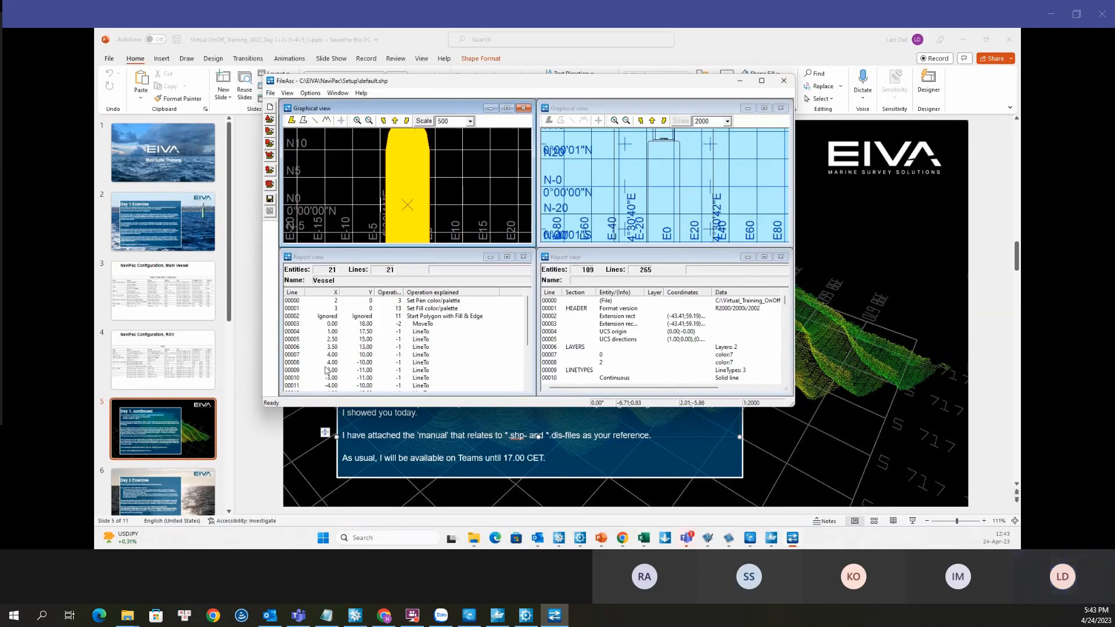
{"action": "left_click", "coordinate": [780, 257]}
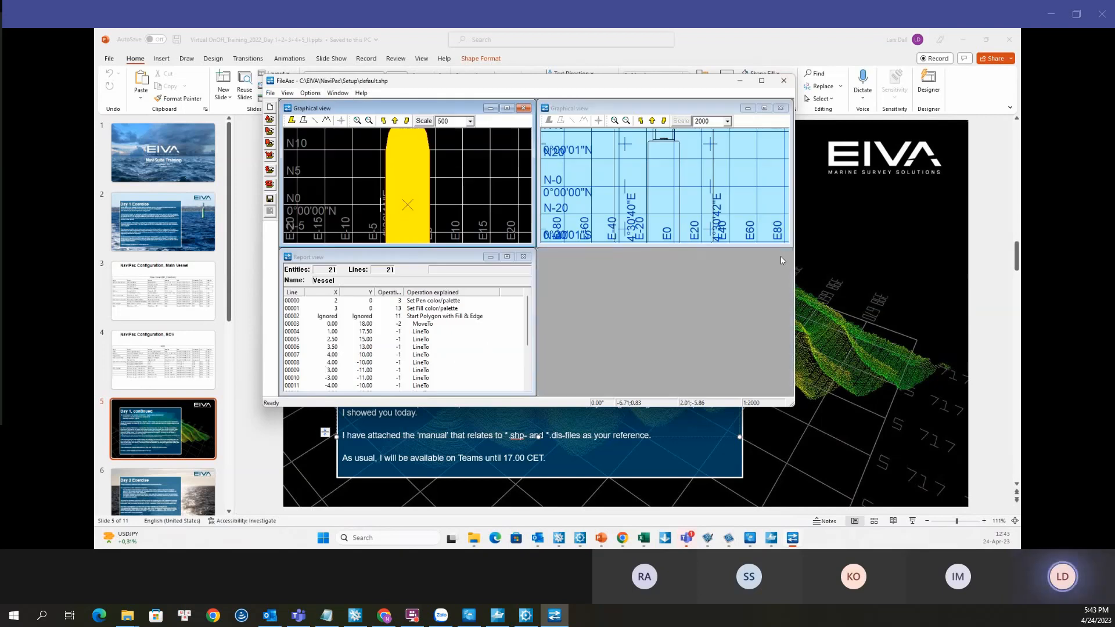
{"action": "left_click", "coordinate": [781, 108]}
Step: Maximize FileAsc and tile the graphical and report views of default.shp to fill the workspace
{"action": "left_click", "coordinate": [340, 93]}
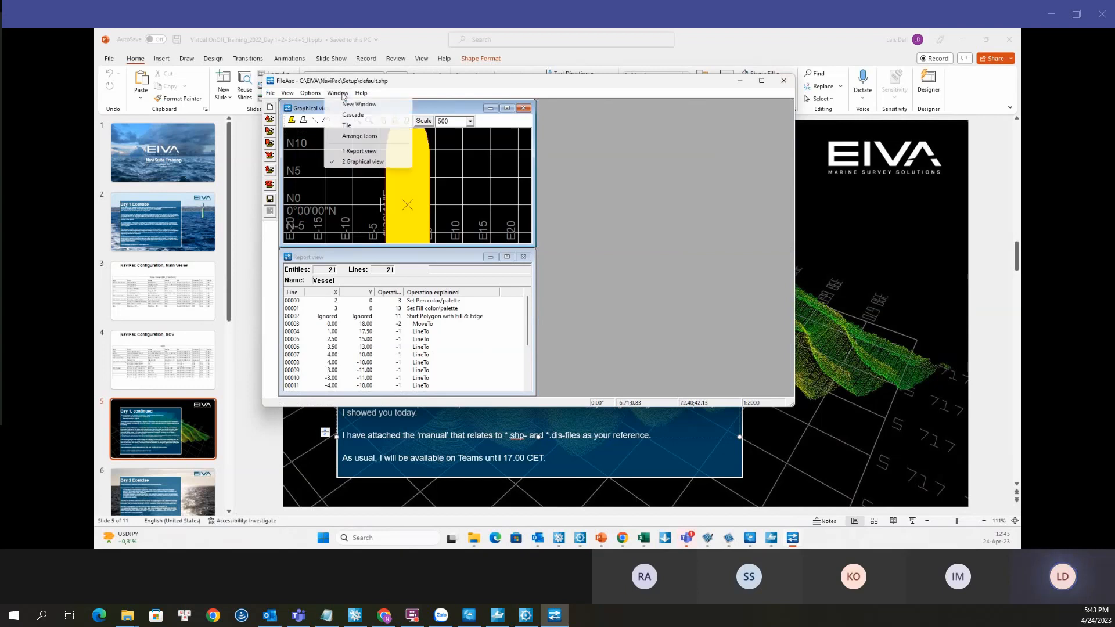
{"action": "left_click", "coordinate": [348, 126]}
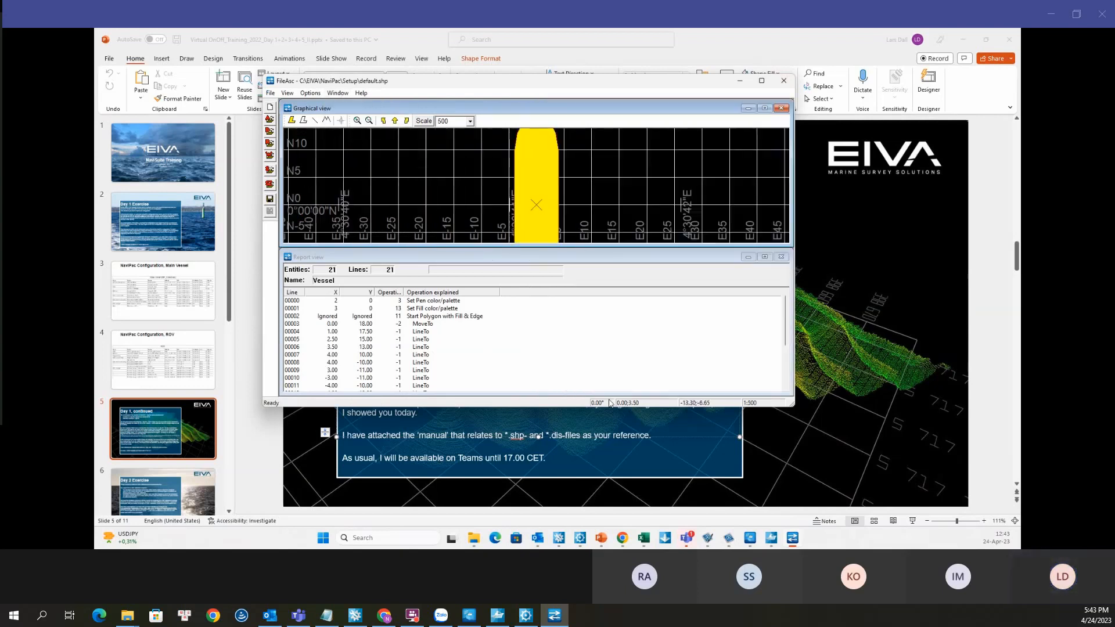
{"action": "left_click", "coordinate": [762, 83]}
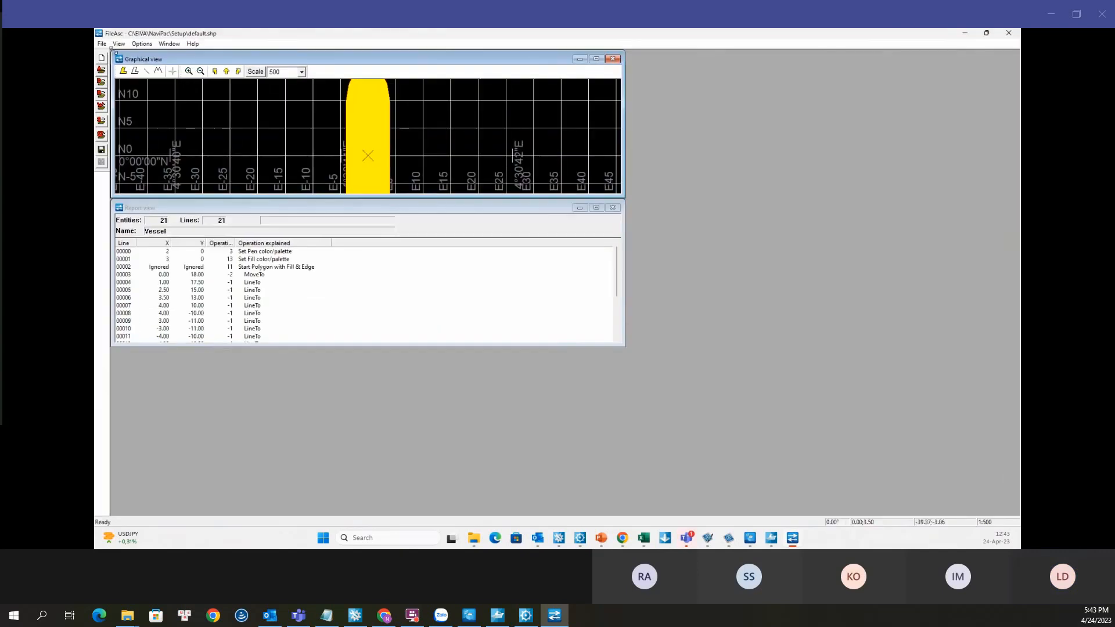
{"action": "left_click", "coordinate": [169, 43]}
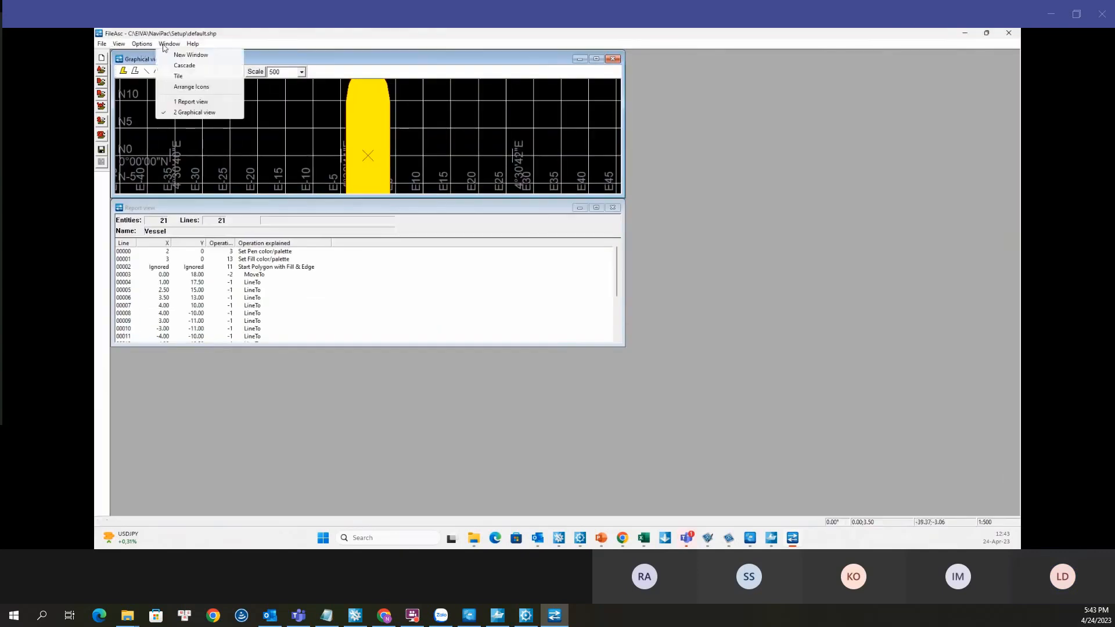
{"action": "left_click", "coordinate": [186, 76]}
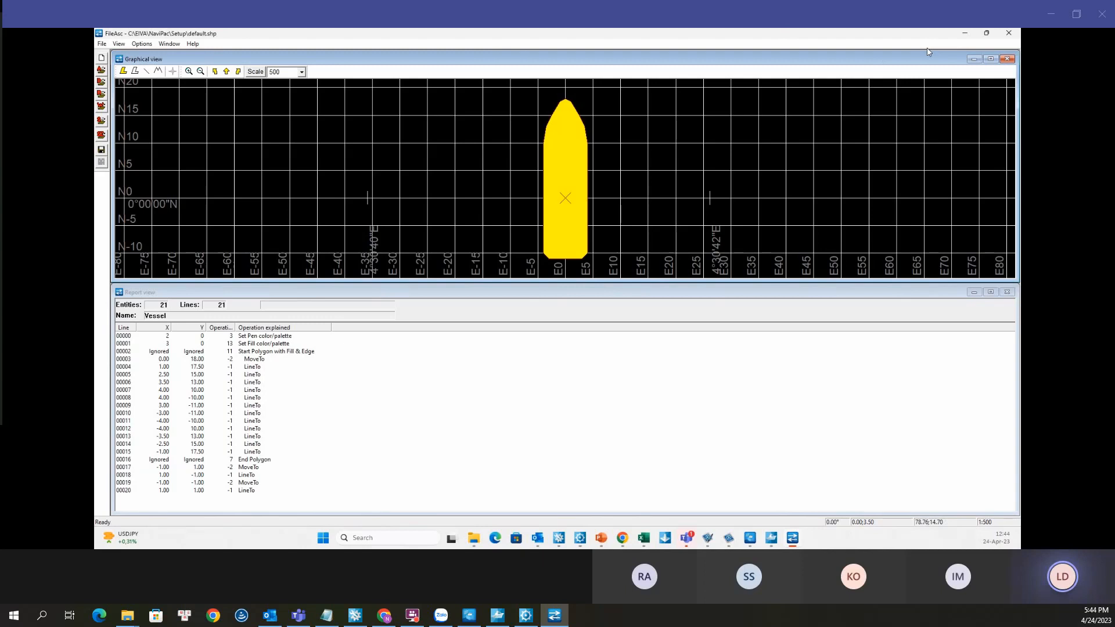
Step: Switch to the EIVA Documentation Site in the browser, open the NaviPac page under The Software, and widen the window
{"action": "left_click", "coordinate": [966, 35]}
{"action": "left_click", "coordinate": [966, 35]}
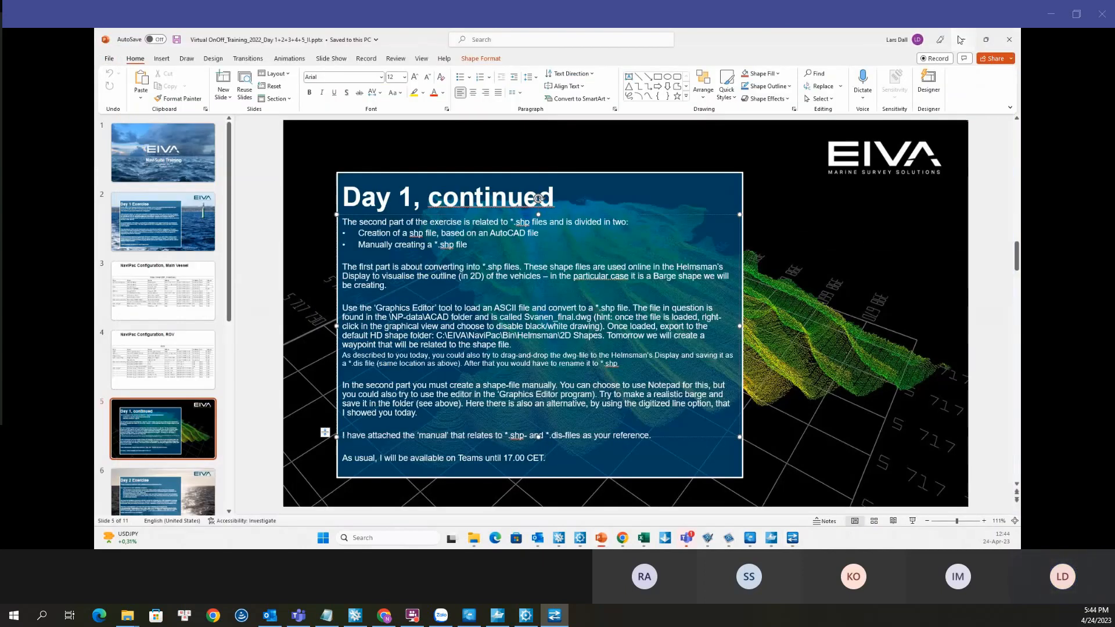
{"action": "left_click", "coordinate": [966, 35]}
{"action": "left_click", "coordinate": [965, 33]}
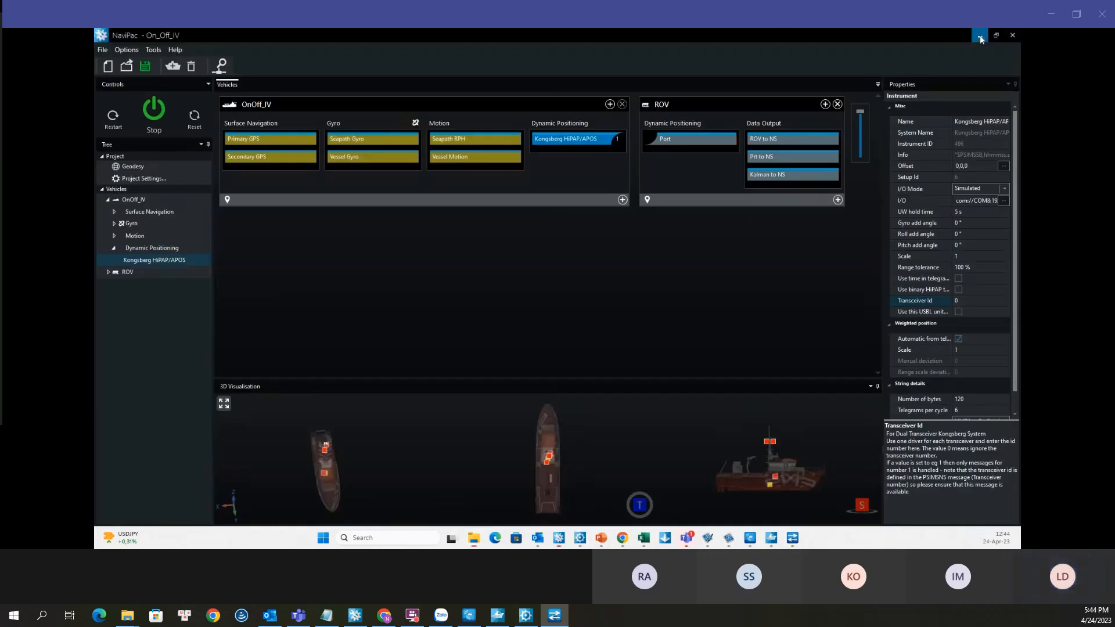
{"action": "left_click", "coordinate": [980, 36]}
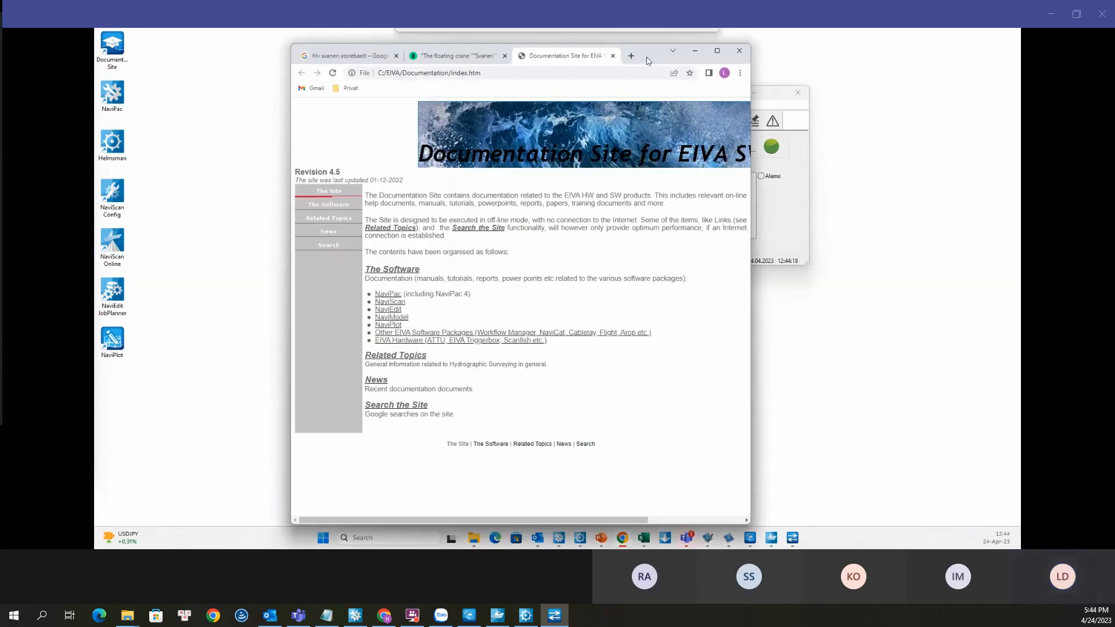
{"action": "left_click", "coordinate": [230, 199]}
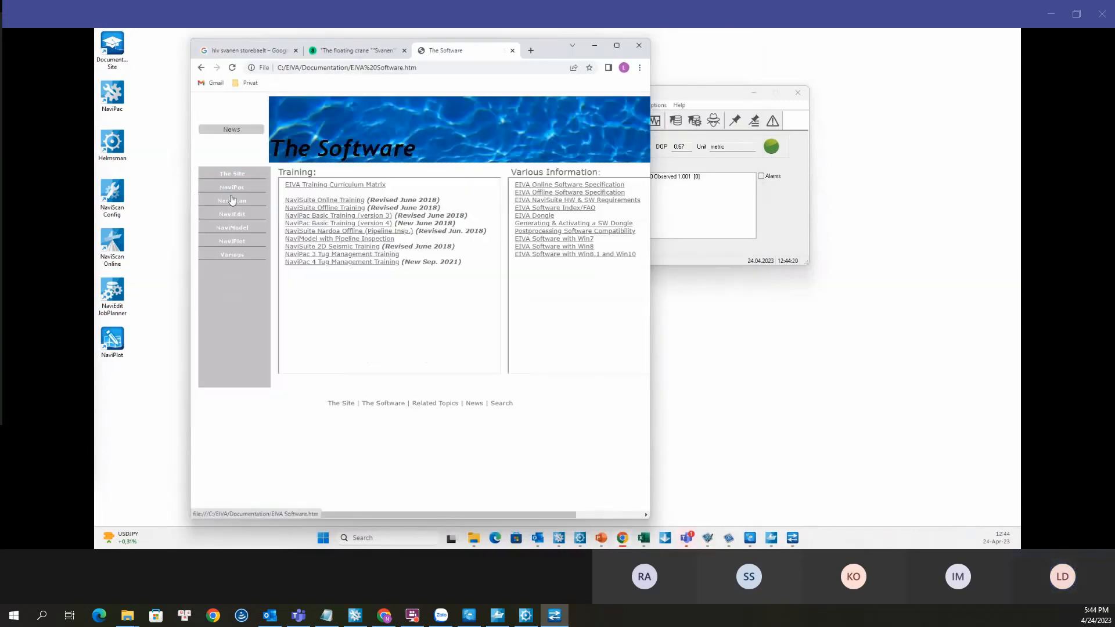
{"action": "left_click", "coordinate": [241, 188]}
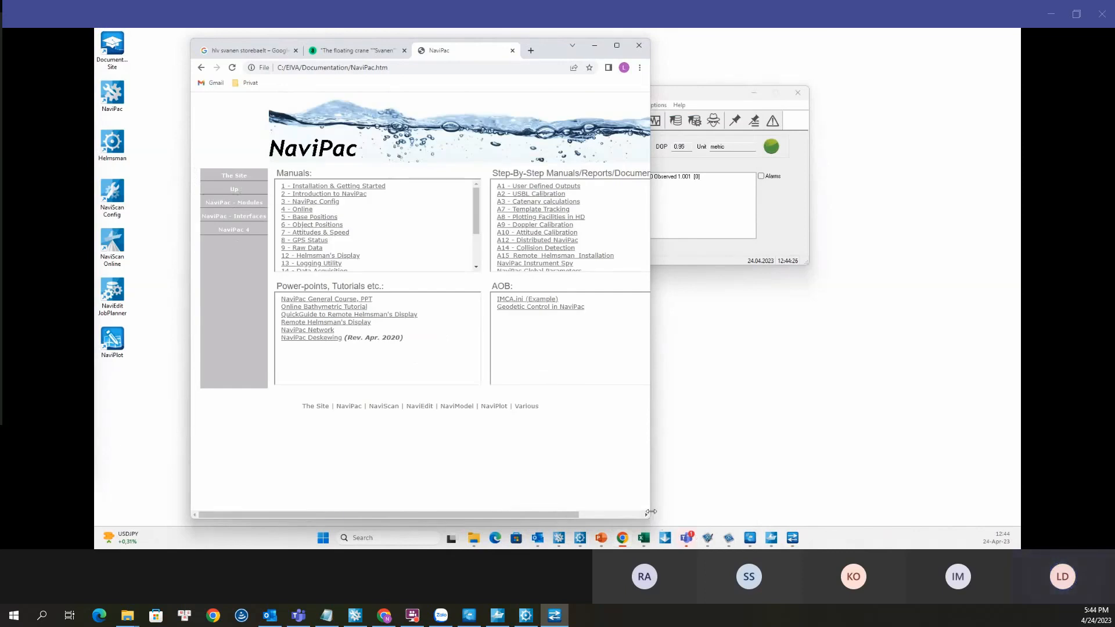
{"action": "left_click_drag", "start_coordinate": [650, 508], "coordinate": [936, 506]}
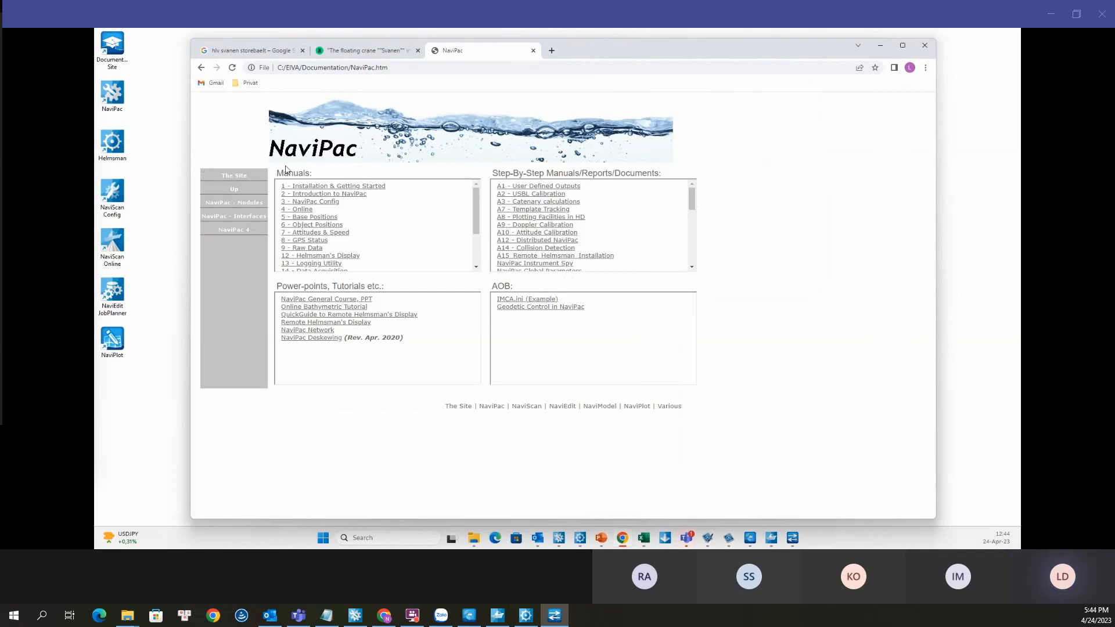
Step: Open the Displaylines in HD document from the step-by-step manuals and examine Table A1 on the HP plot file format
{"action": "left_click", "coordinate": [692, 259]}
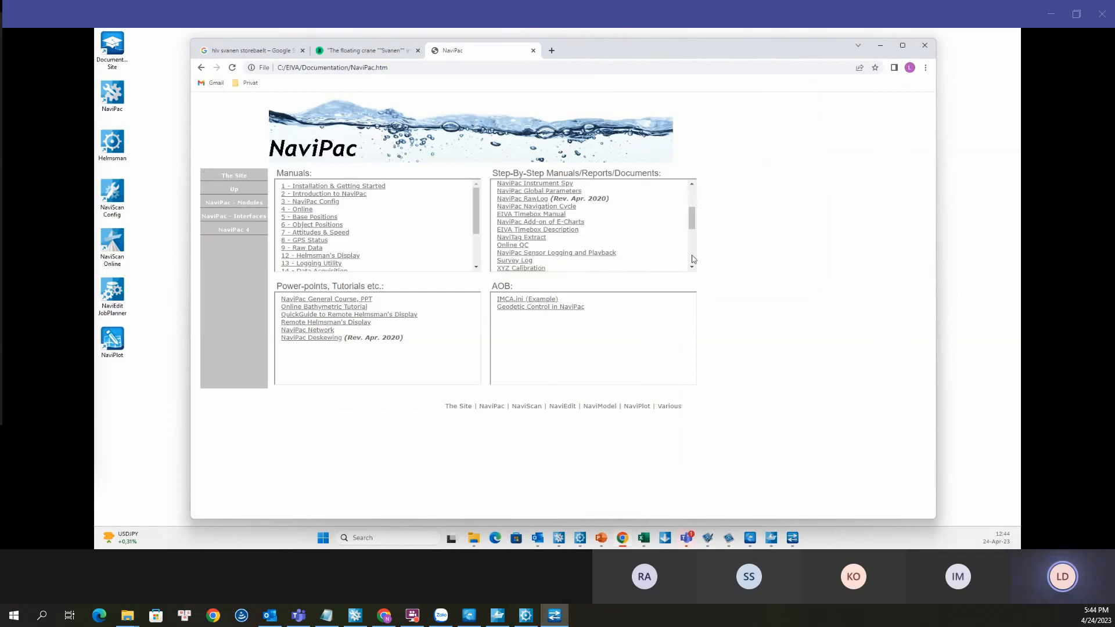
{"action": "left_click", "coordinate": [693, 259]}
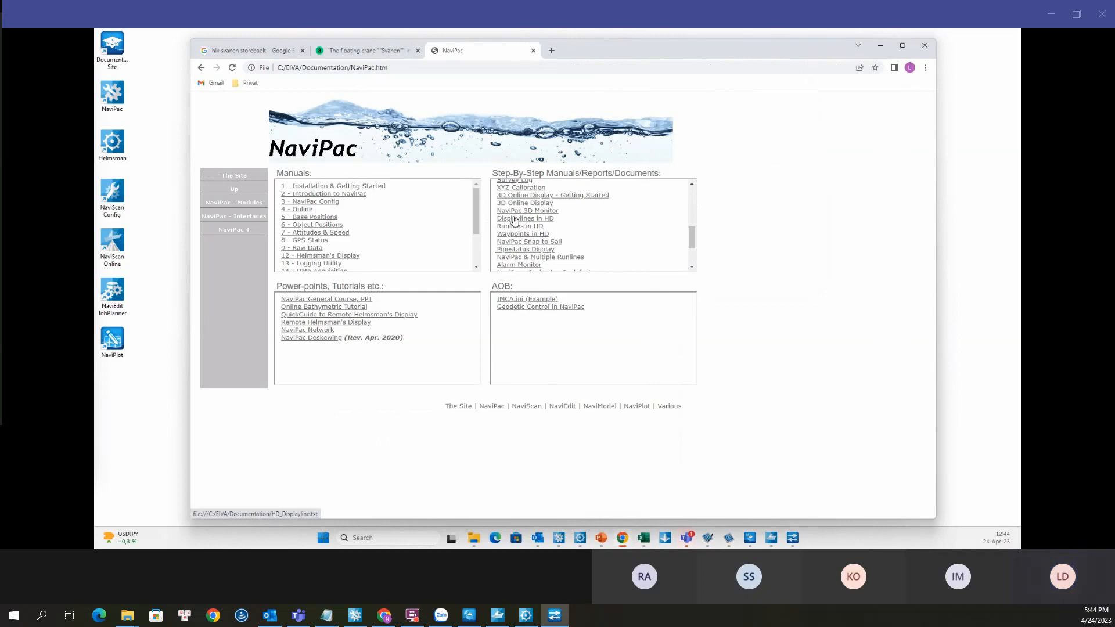
{"action": "left_click", "coordinate": [514, 219]}
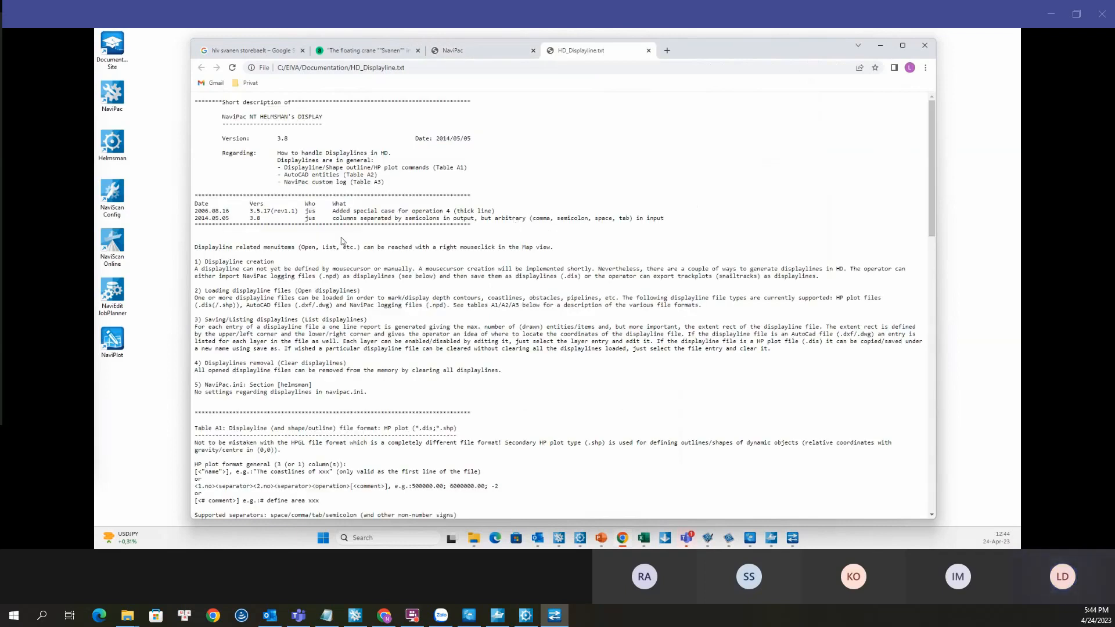
{"action": "scroll", "coordinate": [342, 240], "scroll_direction": "down", "scroll_amount": 3}
{"action": "scroll", "coordinate": [342, 240], "scroll_direction": "down", "scroll_amount": 6}
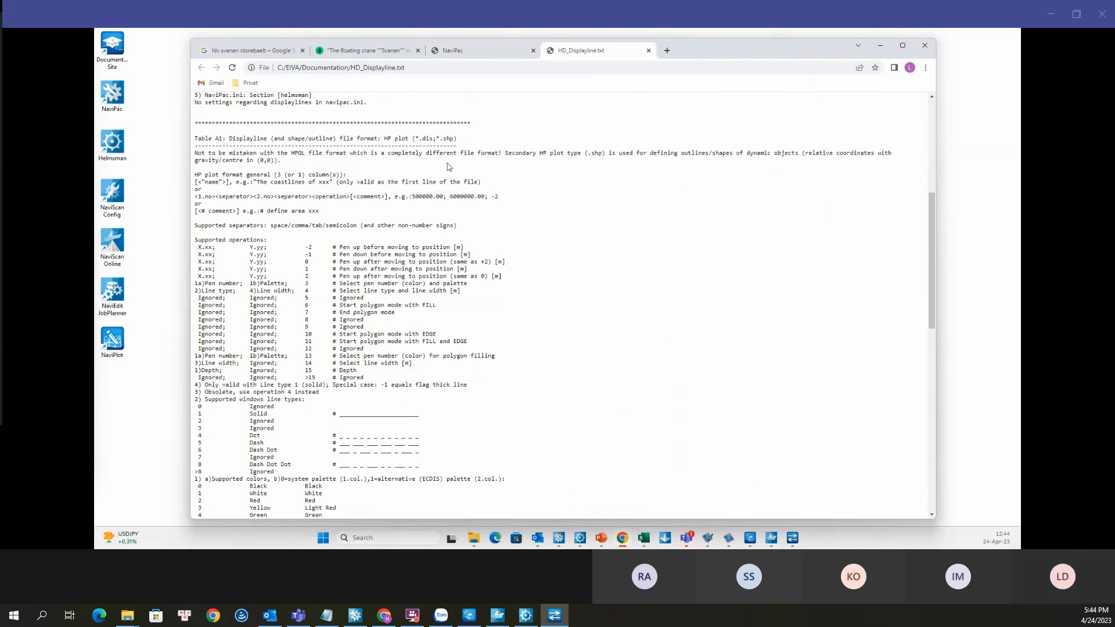
Step: Bring up default.shp in Notepad and place it over the FileAsc graphical view
{"action": "left_click_drag", "start_coordinate": [669, 58], "coordinate": [897, 69]}
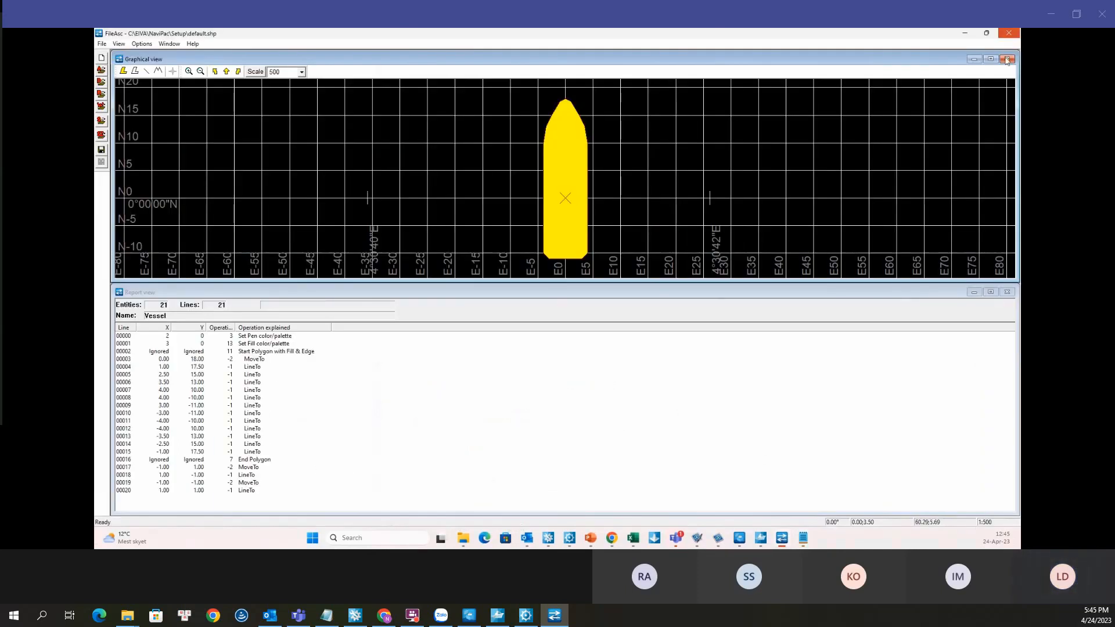
{"action": "left_click", "coordinate": [784, 542]}
{"action": "left_click", "coordinate": [784, 543]}
{"action": "left_click", "coordinate": [803, 539]}
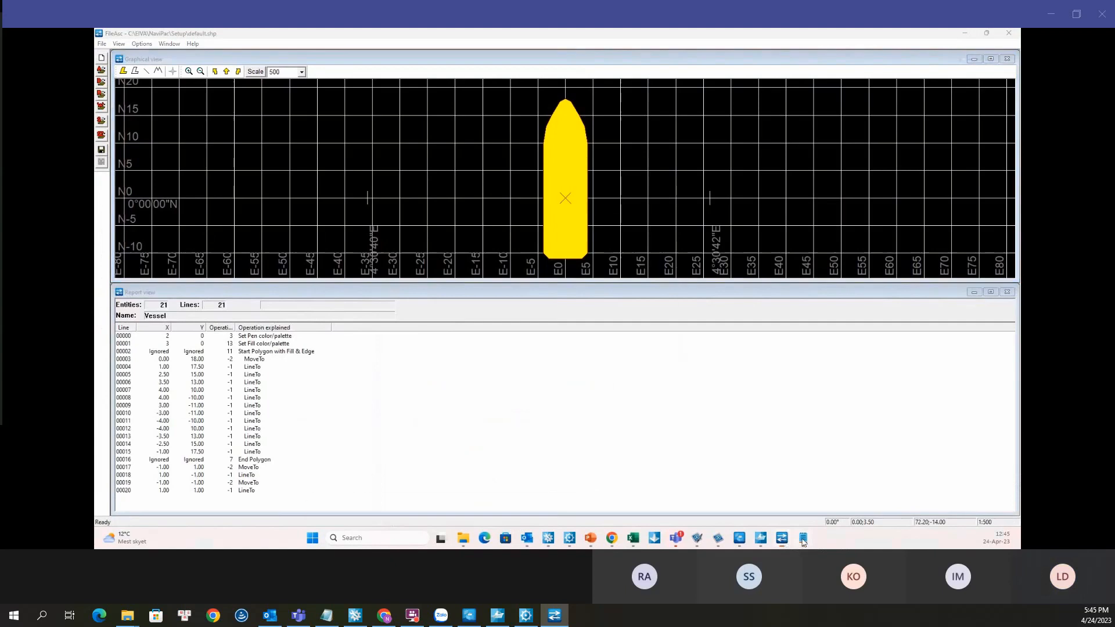
{"action": "left_click_drag", "start_coordinate": [873, 258], "coordinate": [800, 55]}
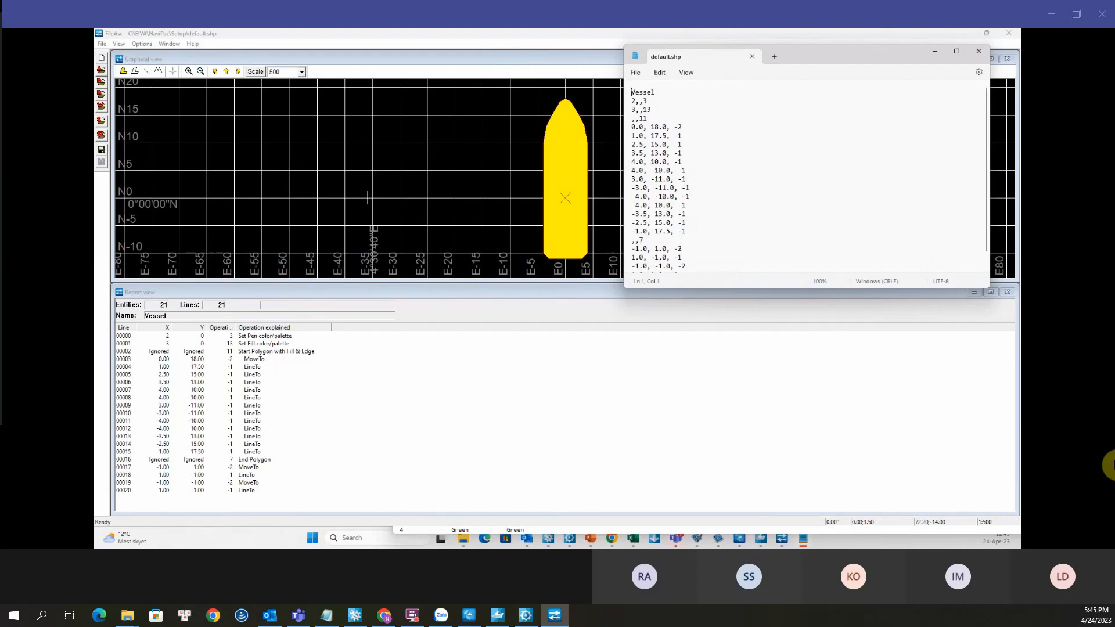
Step: Detach the HD_Displayline.txt page into its own browser window and place it below the Notepad text of default.shp
{"action": "key", "text": "alt+Tab"}
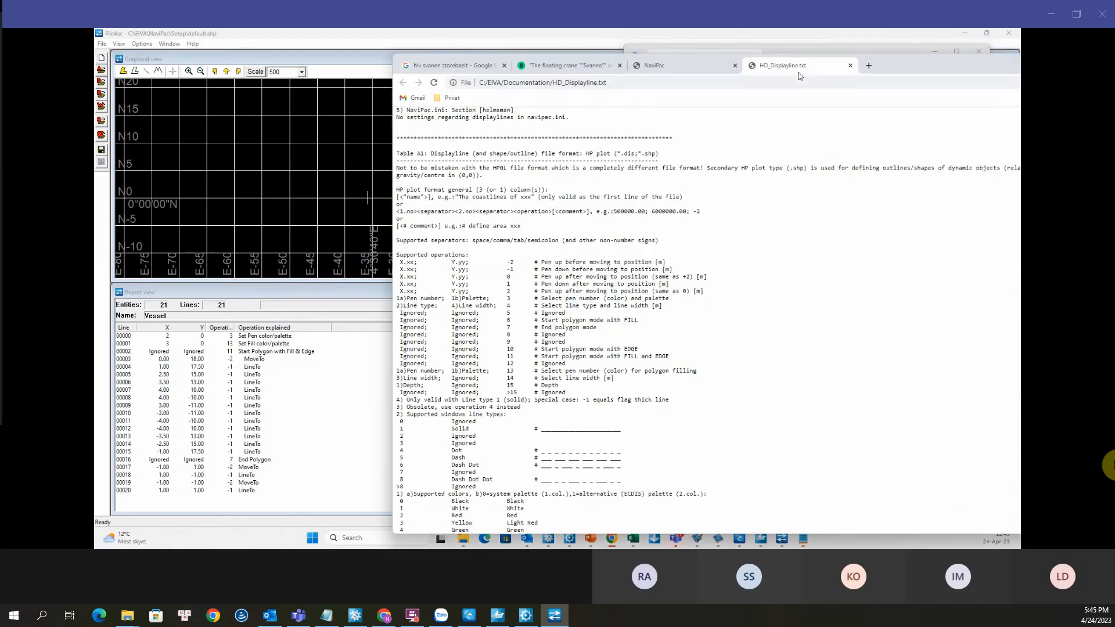
{"action": "left_click_drag", "start_coordinate": [798, 76], "coordinate": [755, 264]}
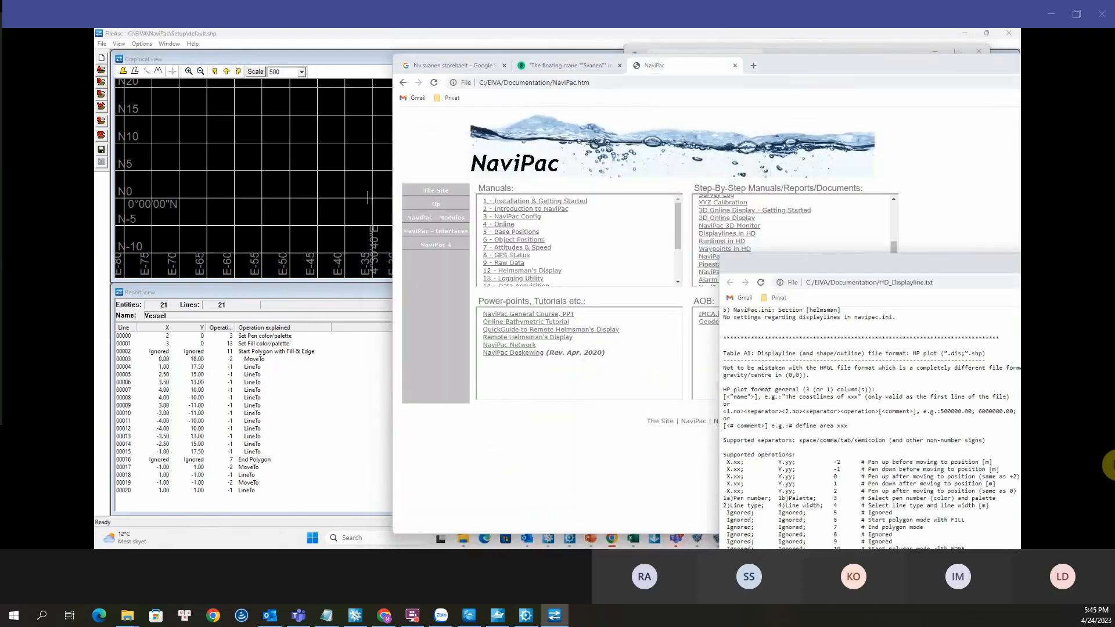
{"action": "left_click_drag", "start_coordinate": [1021, 265], "coordinate": [913, 225]}
{"action": "left_click_drag", "start_coordinate": [812, 65], "coordinate": [1020, 174]}
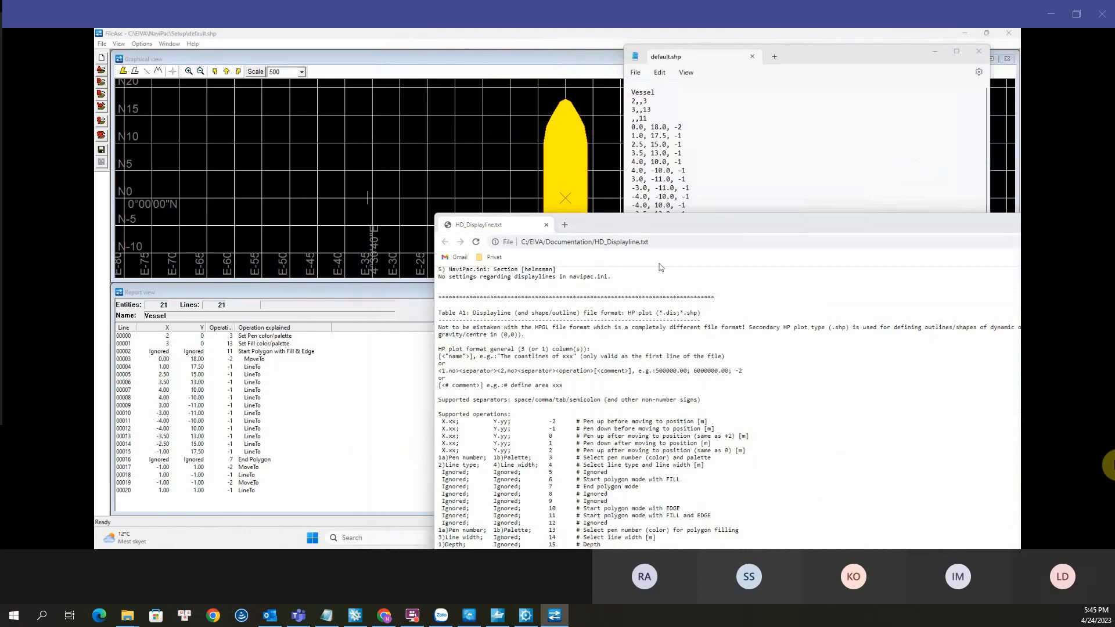
{"action": "left_click_drag", "start_coordinate": [642, 225], "coordinate": [756, 314]}
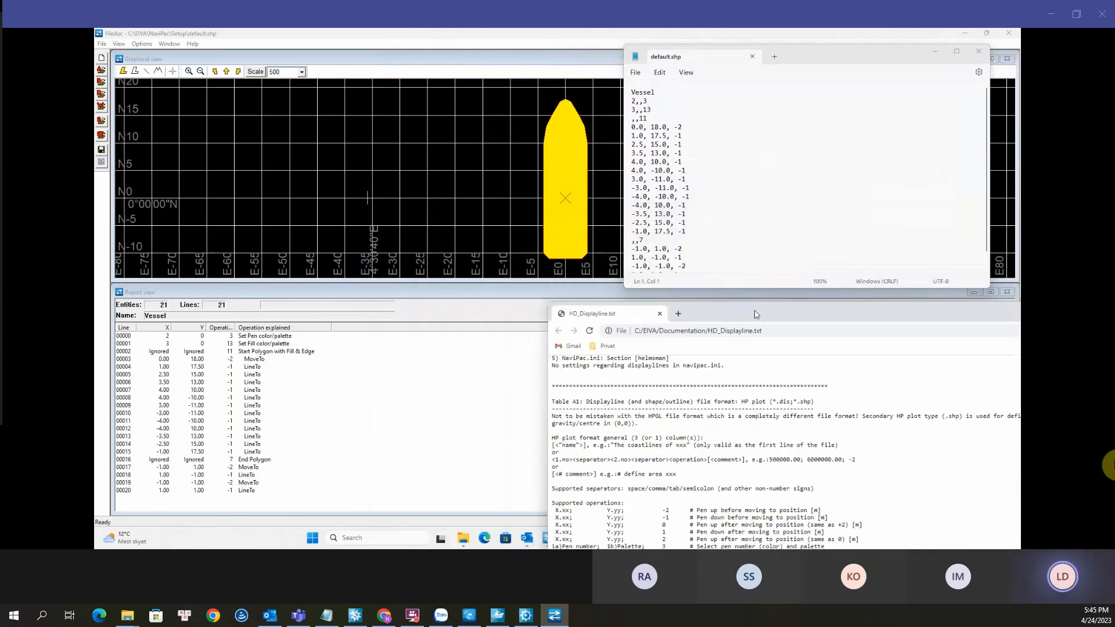
Step: Select the polygon's MoveTo line in the FileAsc report and consult the supported operations in HD_Displayline.txt
{"action": "left_click", "coordinate": [155, 364]}
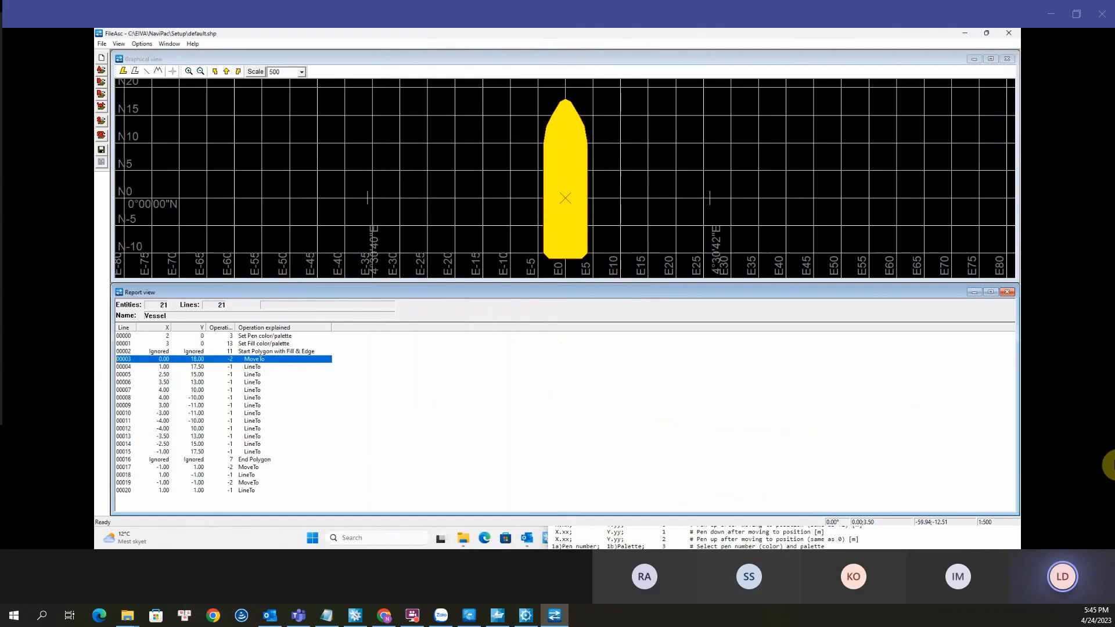
{"action": "left_click", "coordinate": [929, 538]}
{"action": "scroll", "coordinate": [785, 453], "scroll_direction": "up", "scroll_amount": 1}
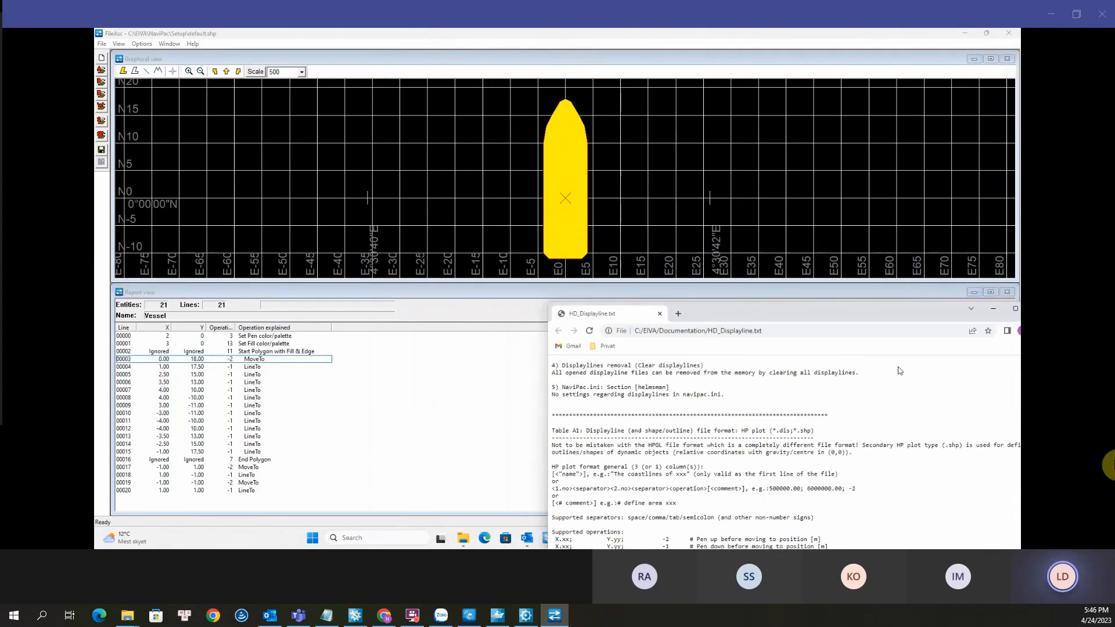
{"action": "left_click_drag", "start_coordinate": [801, 309], "coordinate": [787, 70]}
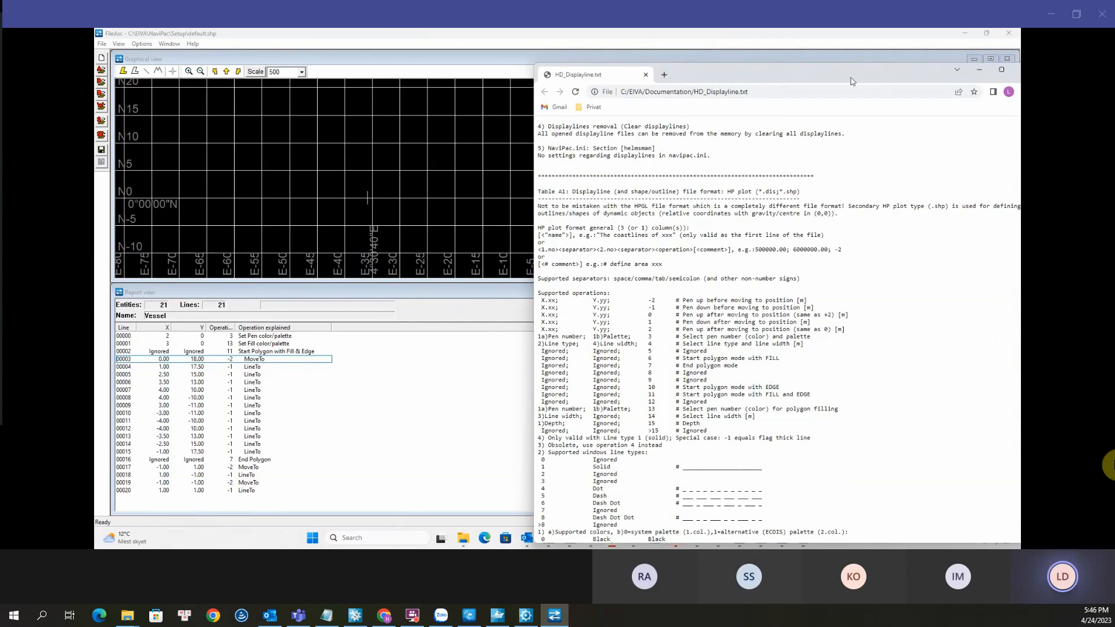
{"action": "left_click_drag", "start_coordinate": [804, 76], "coordinate": [1019, 77]}
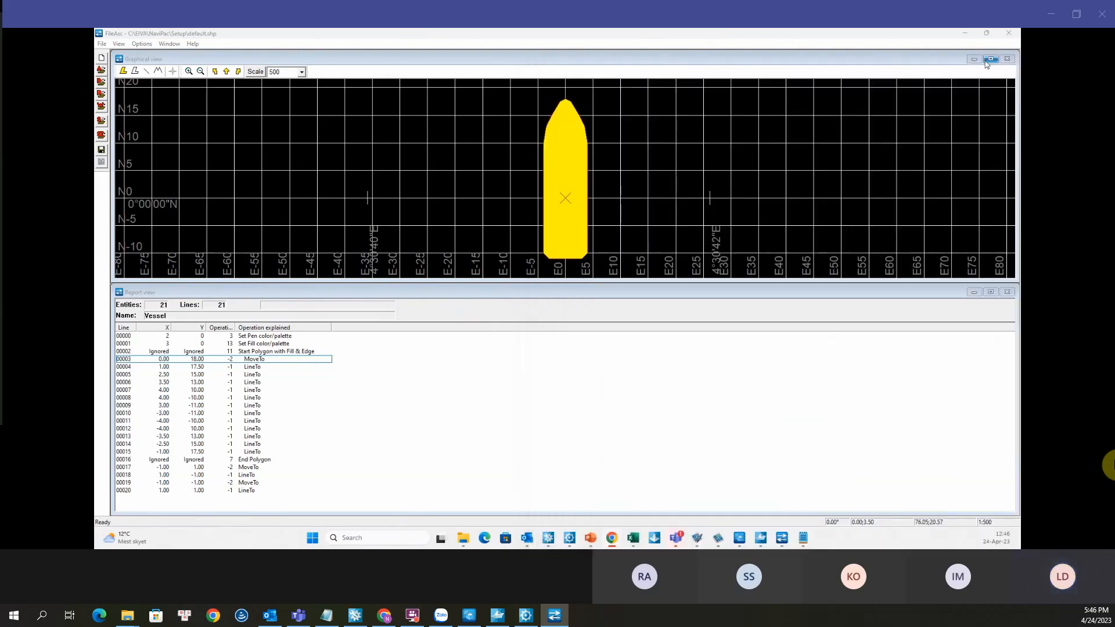
Step: Arrange a reduced FileAsc window side by side with HD_Displayline.txt and select the report's Set Pen color/palette line
{"action": "left_click", "coordinate": [987, 34]}
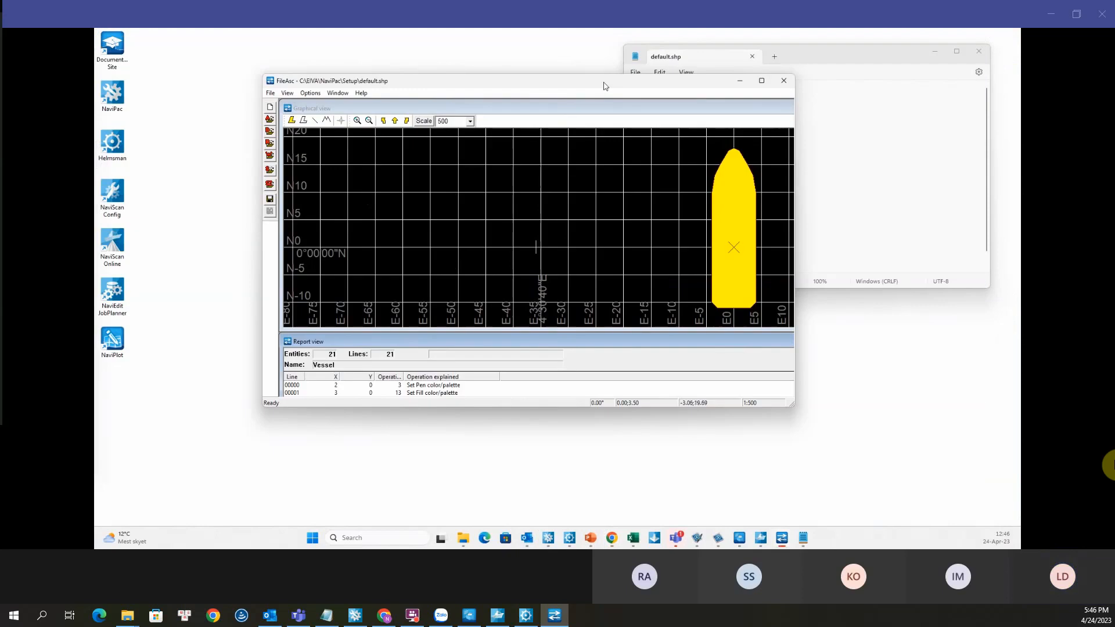
{"action": "left_click_drag", "start_coordinate": [519, 72], "coordinate": [447, 116]}
{"action": "left_click_drag", "start_coordinate": [644, 437], "coordinate": [640, 517]}
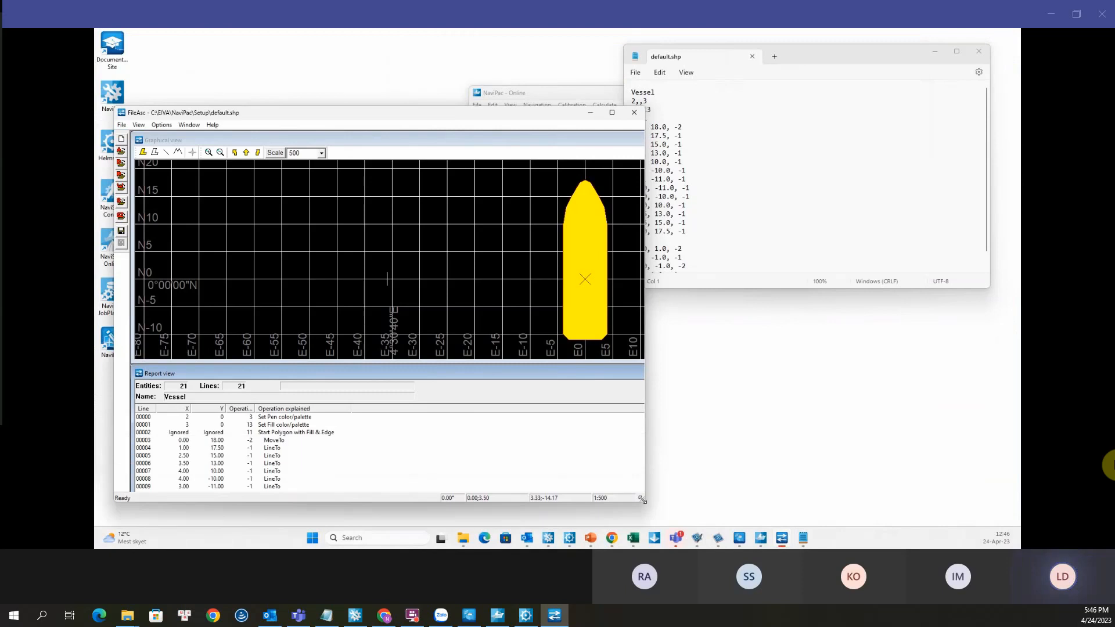
{"action": "left_click_drag", "start_coordinate": [329, 124], "coordinate": [295, 52]}
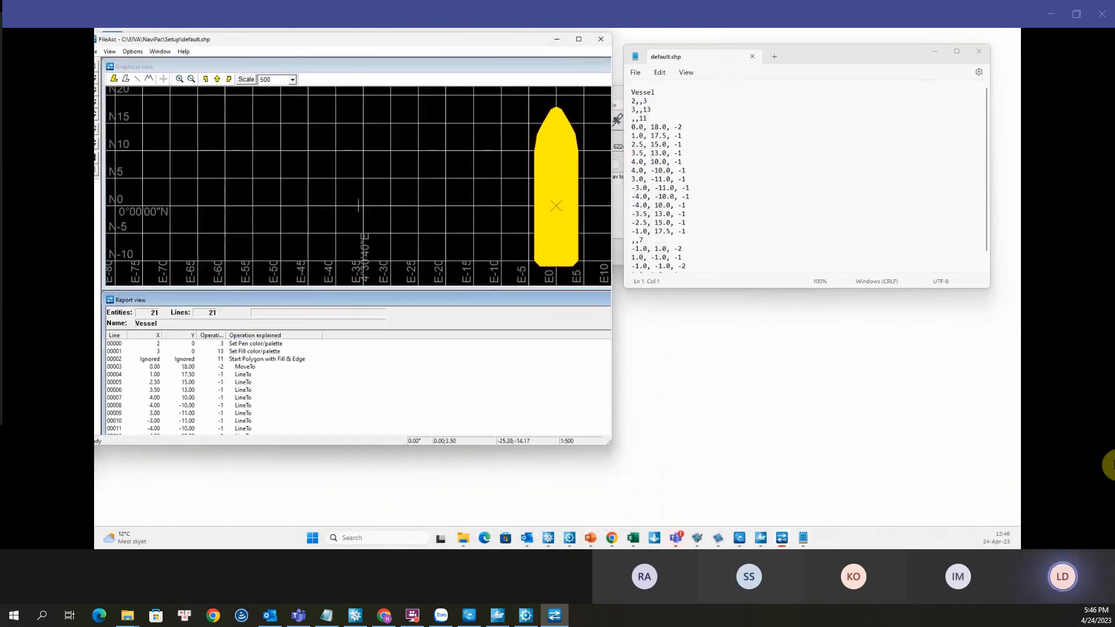
{"action": "left_click_drag", "start_coordinate": [1020, 111], "coordinate": [865, 49]}
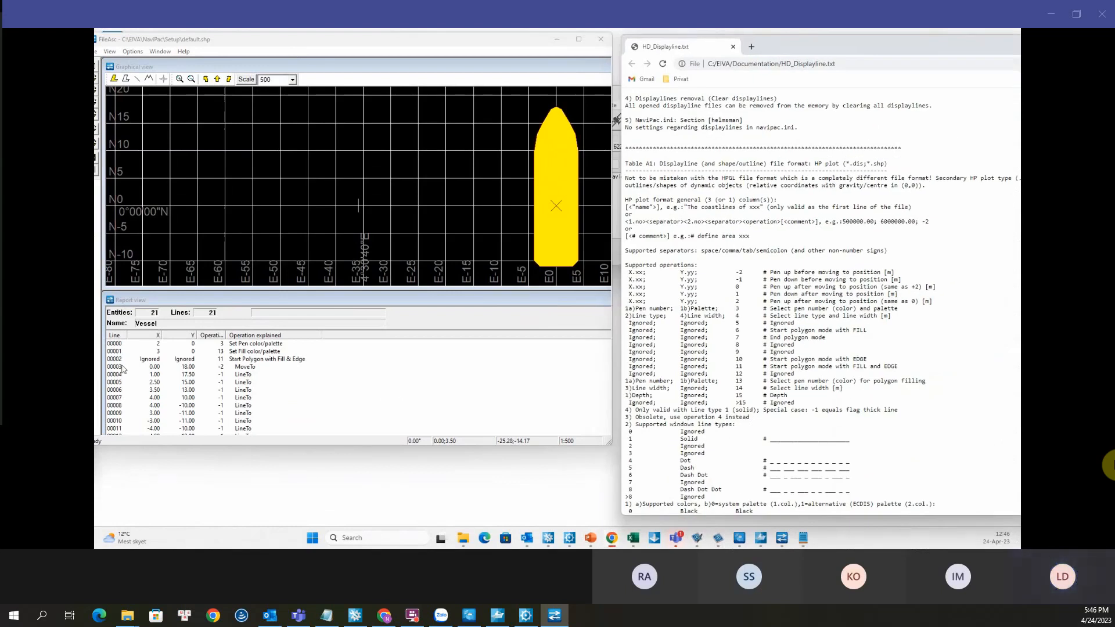
{"action": "left_click", "coordinate": [135, 346]}
{"action": "left_click", "coordinate": [134, 344]}
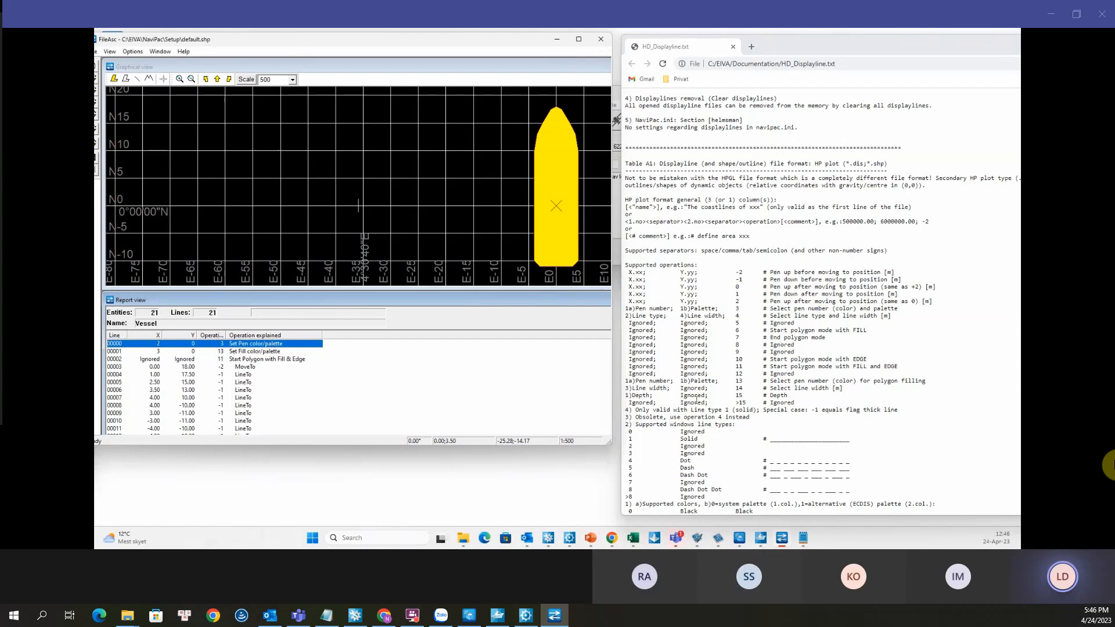
Step: Select the report's Set Fill color/palette line and consult the supported operations and colour numbers in HD_Displayline.txt
{"action": "scroll", "coordinate": [727, 403], "scroll_direction": "down", "scroll_amount": 3}
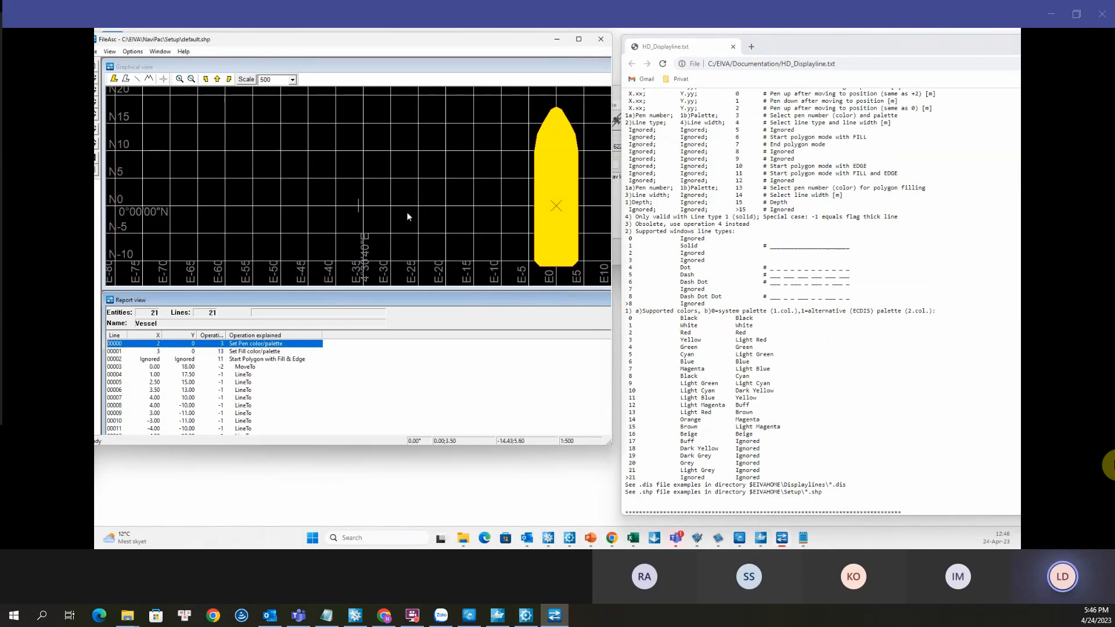
{"action": "left_click", "coordinate": [144, 353]}
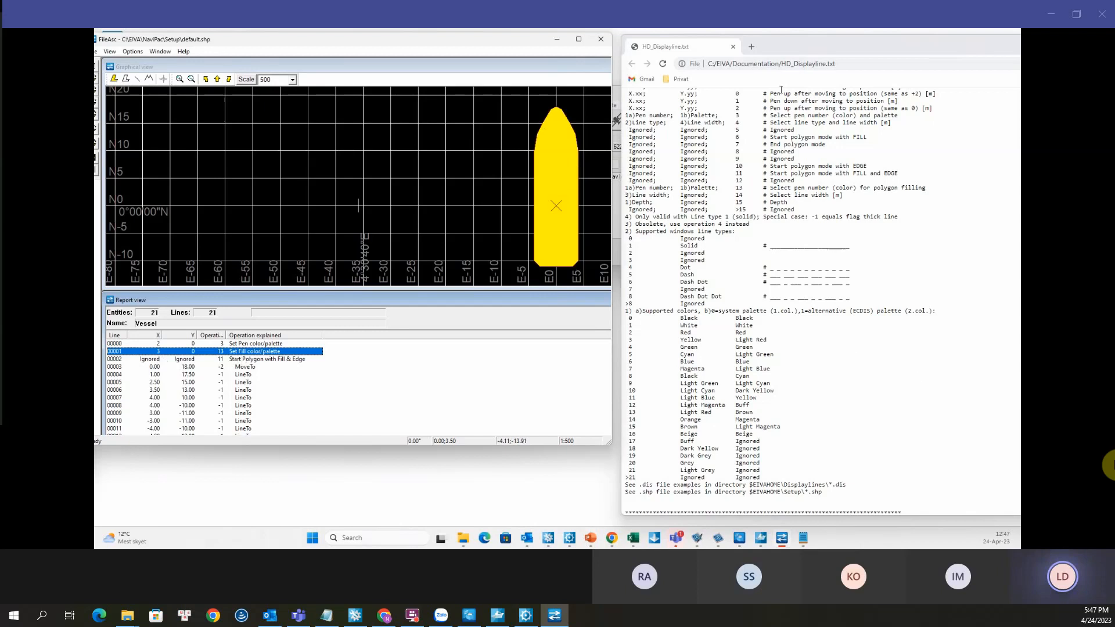
{"action": "scroll", "coordinate": [773, 170], "scroll_direction": "up", "scroll_amount": 1}
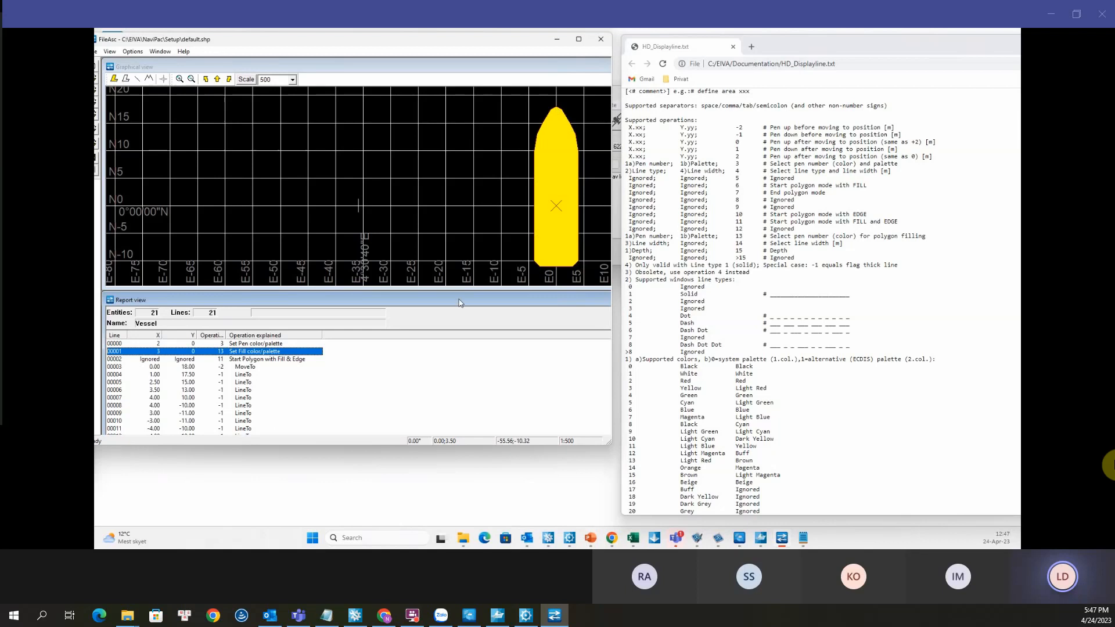
{"action": "left_click", "coordinate": [341, 392]}
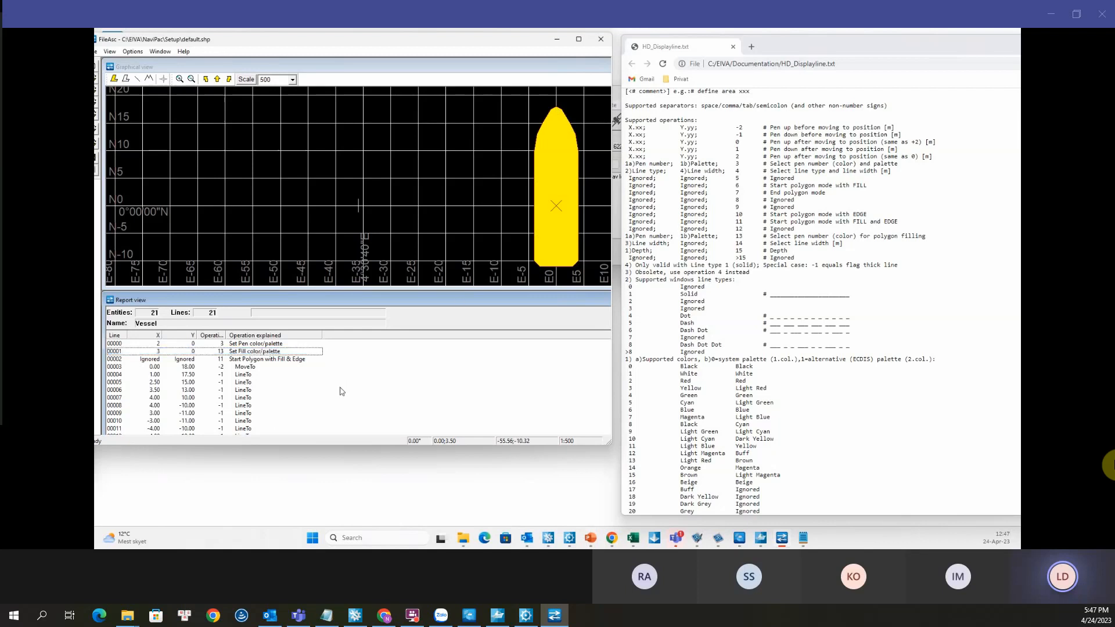
Step: Extend the FileAsc window downward to list every report line and inspect the editable columns of the 2.50, 15.00 LineTo entry
{"action": "left_click_drag", "start_coordinate": [323, 447], "coordinate": [322, 519]}
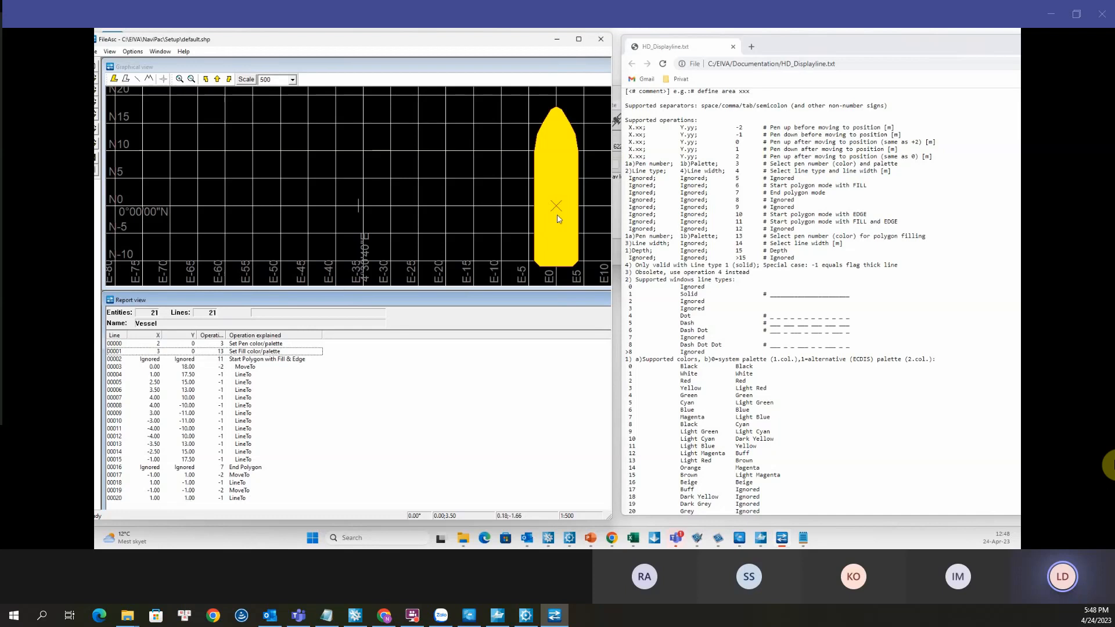
{"action": "right_click", "coordinate": [153, 383]}
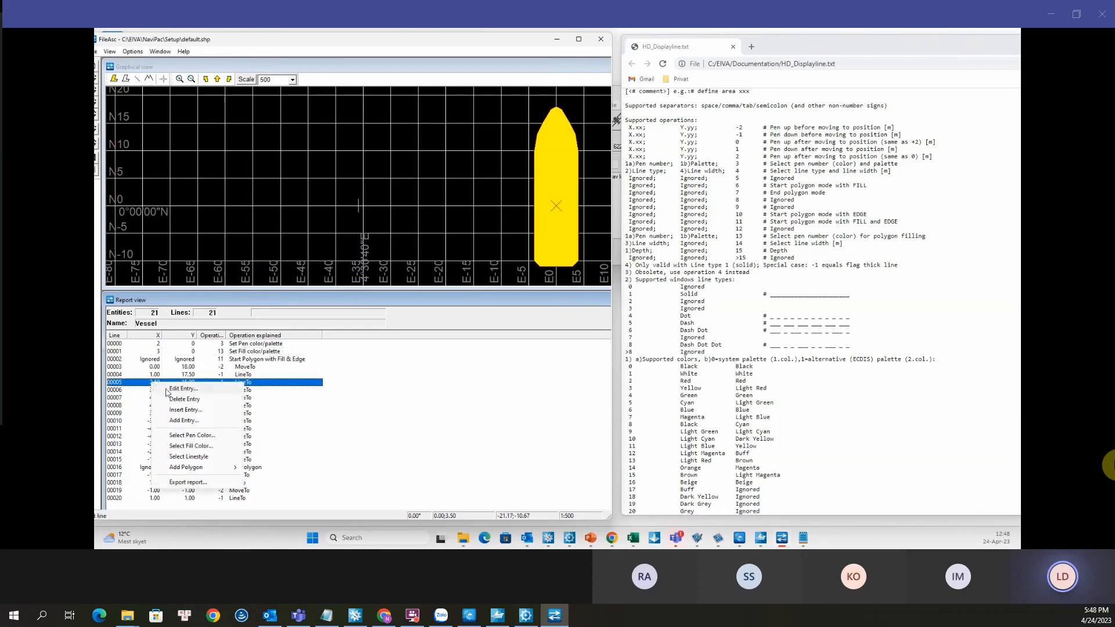
{"action": "left_click", "coordinate": [178, 389]}
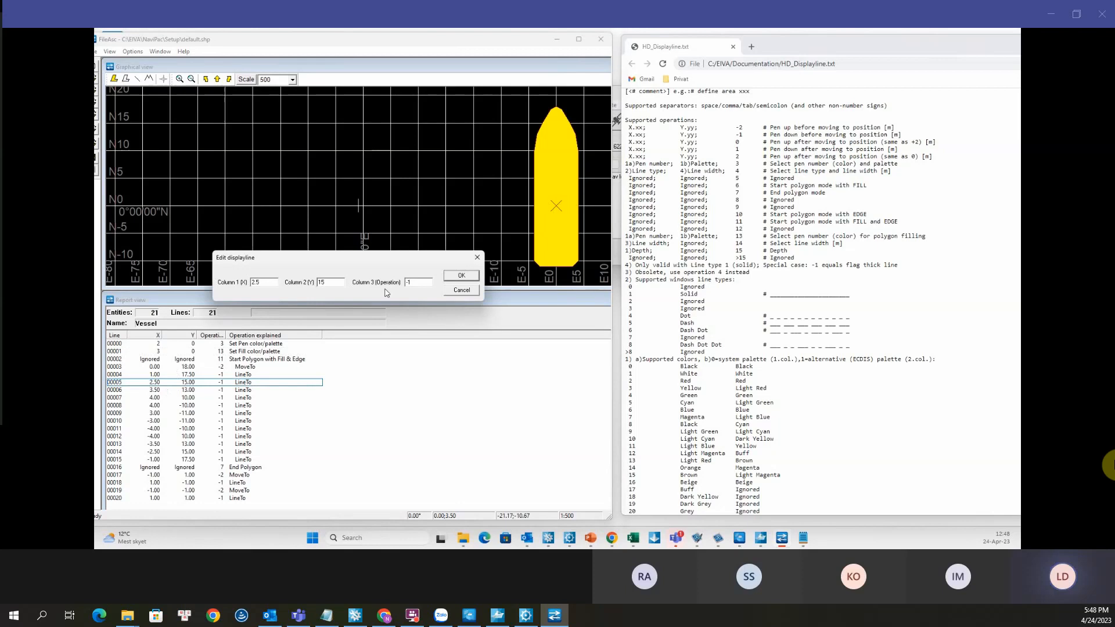
{"action": "left_click", "coordinate": [461, 276]}
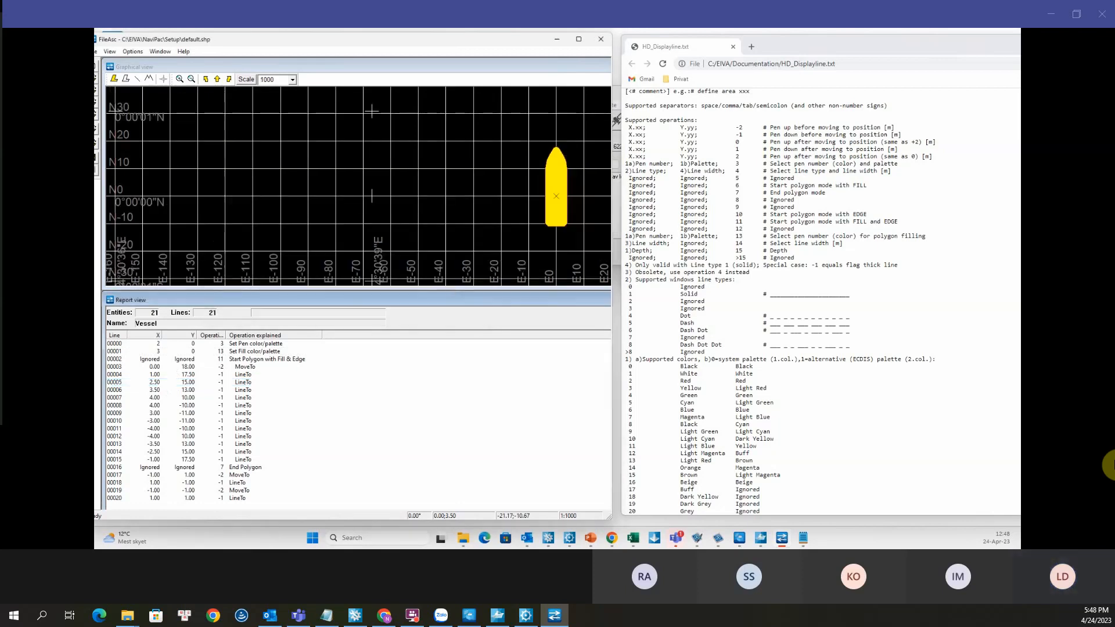
{"action": "right_click", "coordinate": [153, 393]}
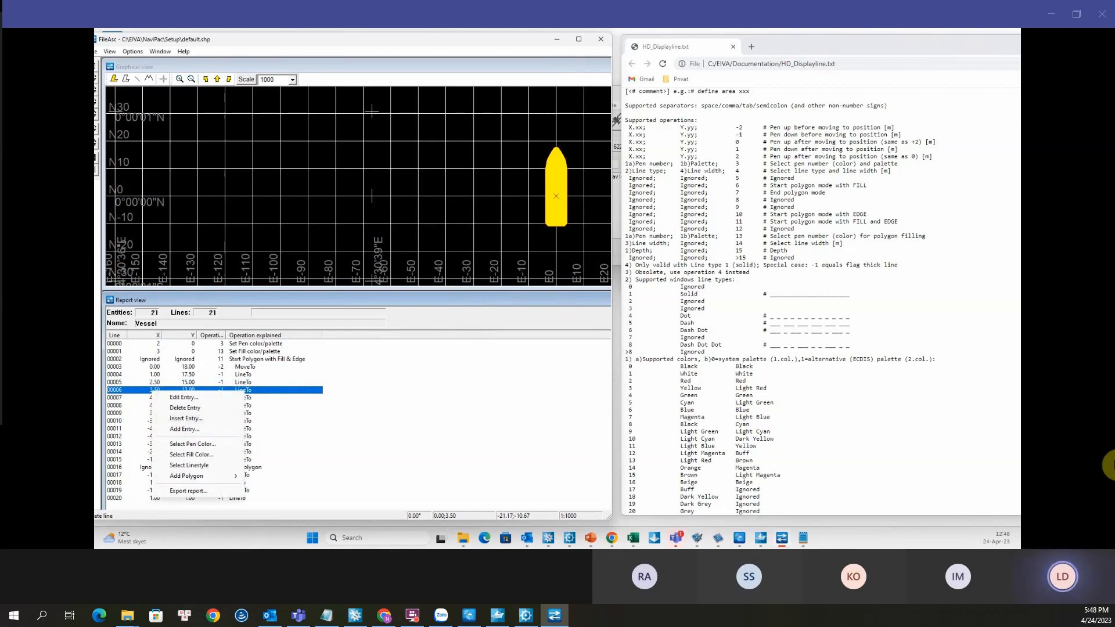
Step: Bring up default.shp in Notepad, enlarge it beside the FileAsc report to read all its lines, and return to FileAsc
{"action": "key", "text": "alt+Tab"}
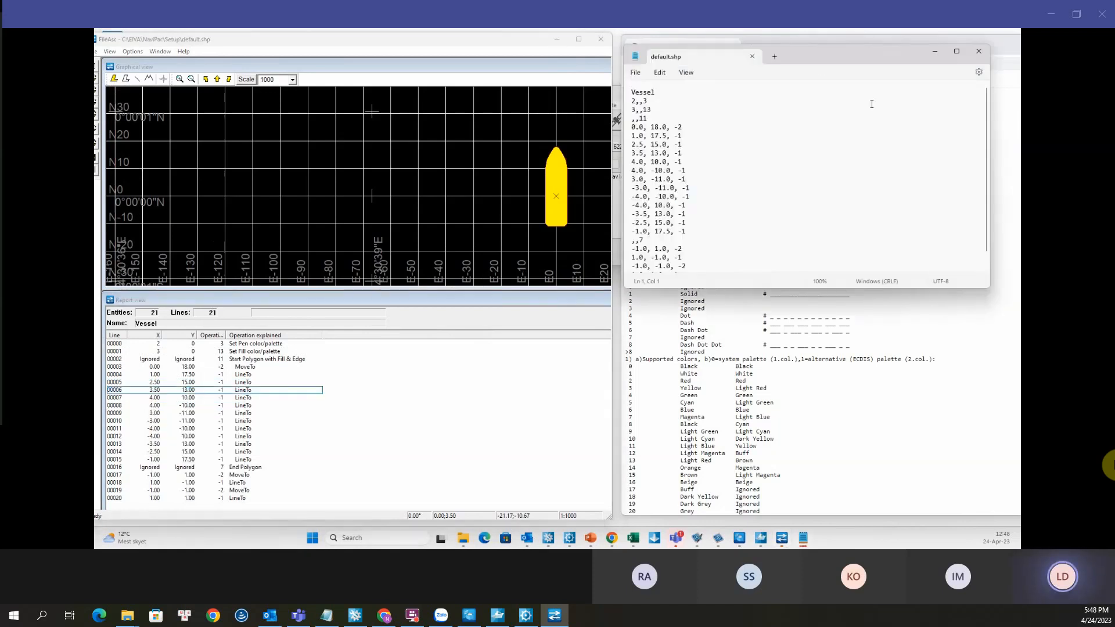
{"action": "left_click_drag", "start_coordinate": [811, 58], "coordinate": [520, 99]}
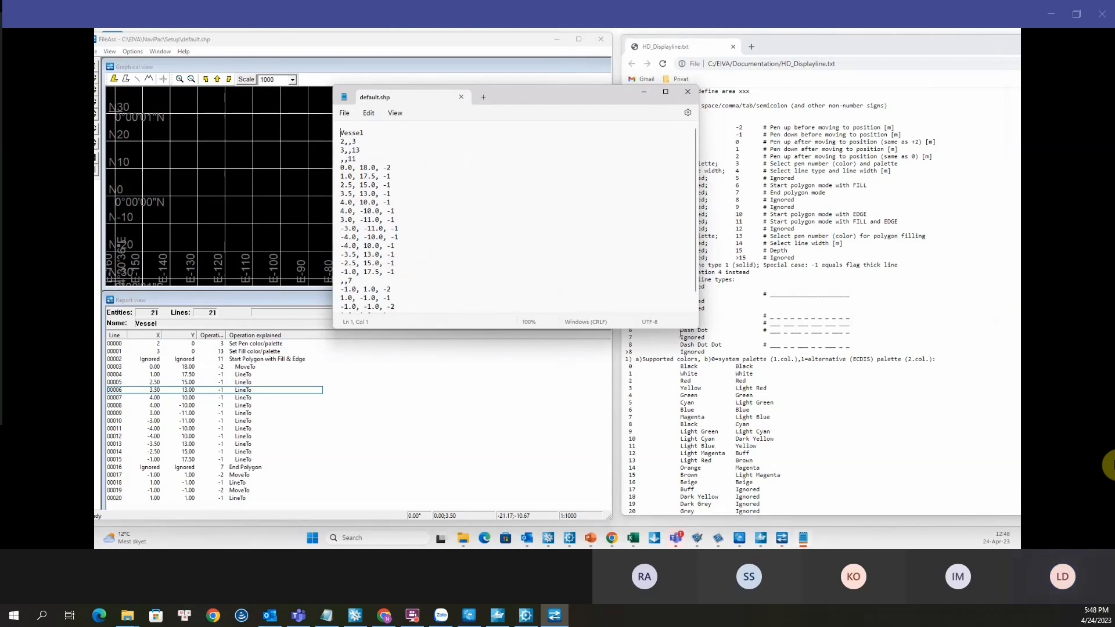
{"action": "left_click_drag", "start_coordinate": [697, 328], "coordinate": [737, 452]}
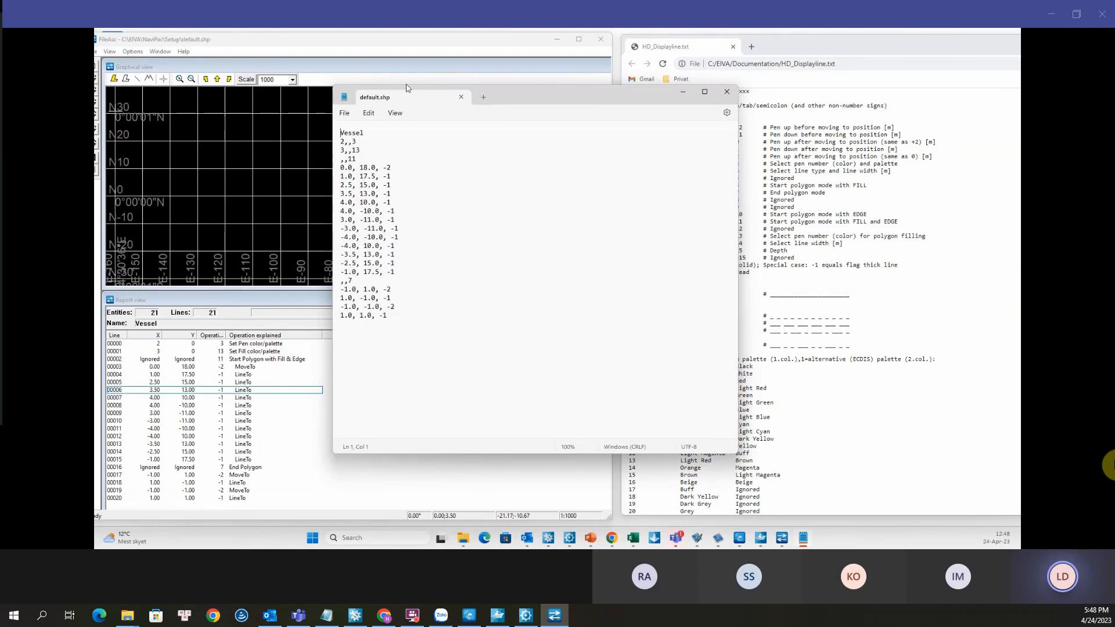
{"action": "left_click", "coordinate": [406, 45]}
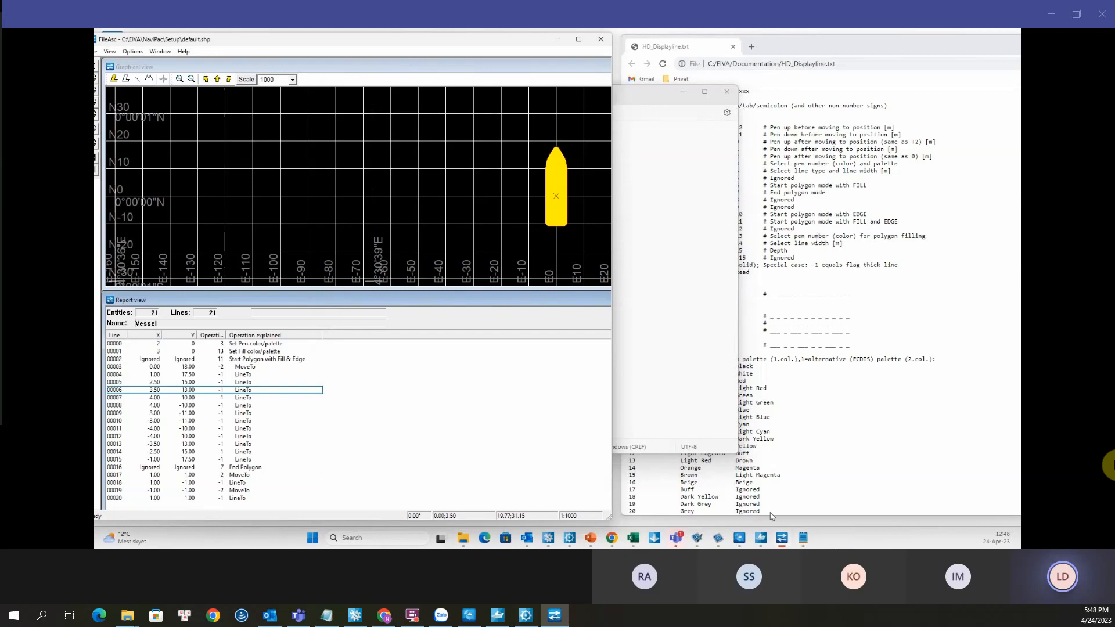
Step: Switch to Helmsman and bring the whole Svanen_final drawing into the 2D map view
{"action": "left_click", "coordinate": [570, 538]}
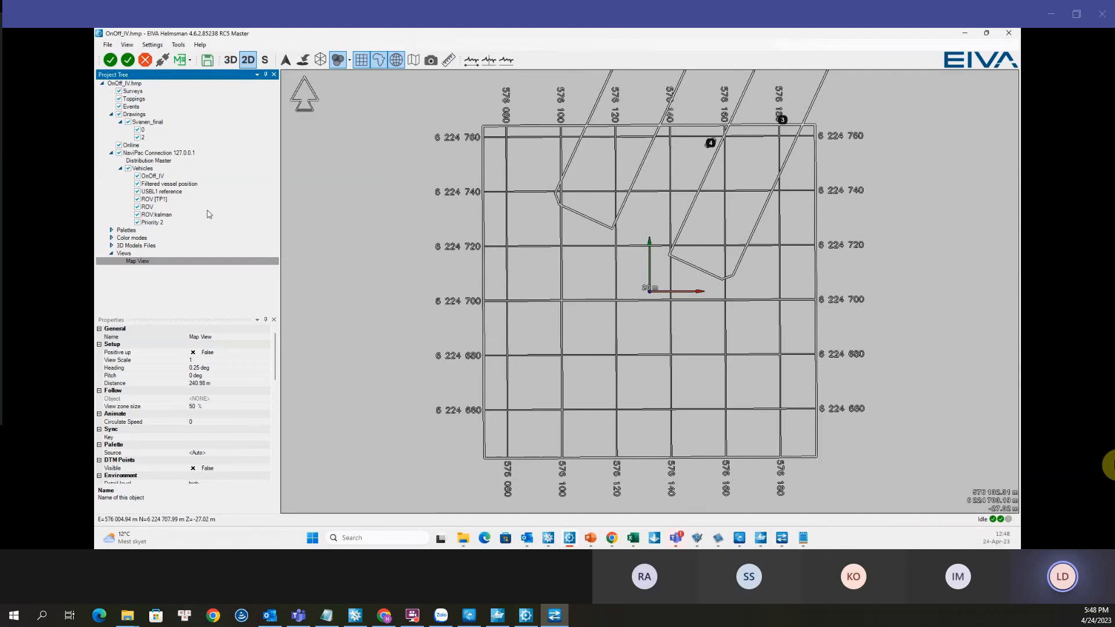
{"action": "right_click", "coordinate": [152, 123]}
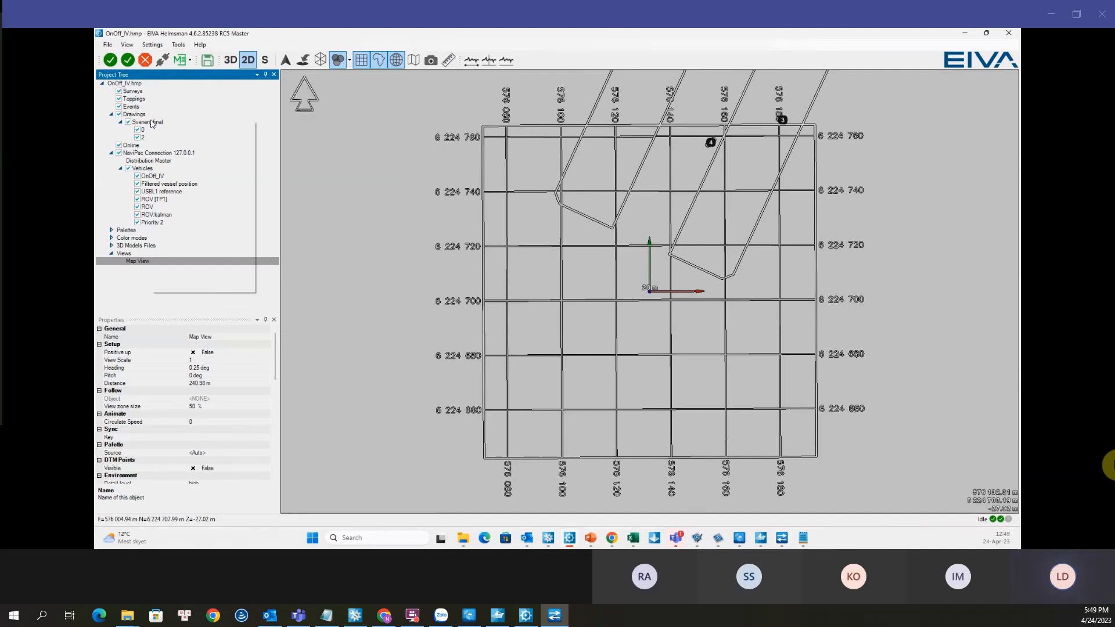
{"action": "left_click", "coordinate": [175, 129]}
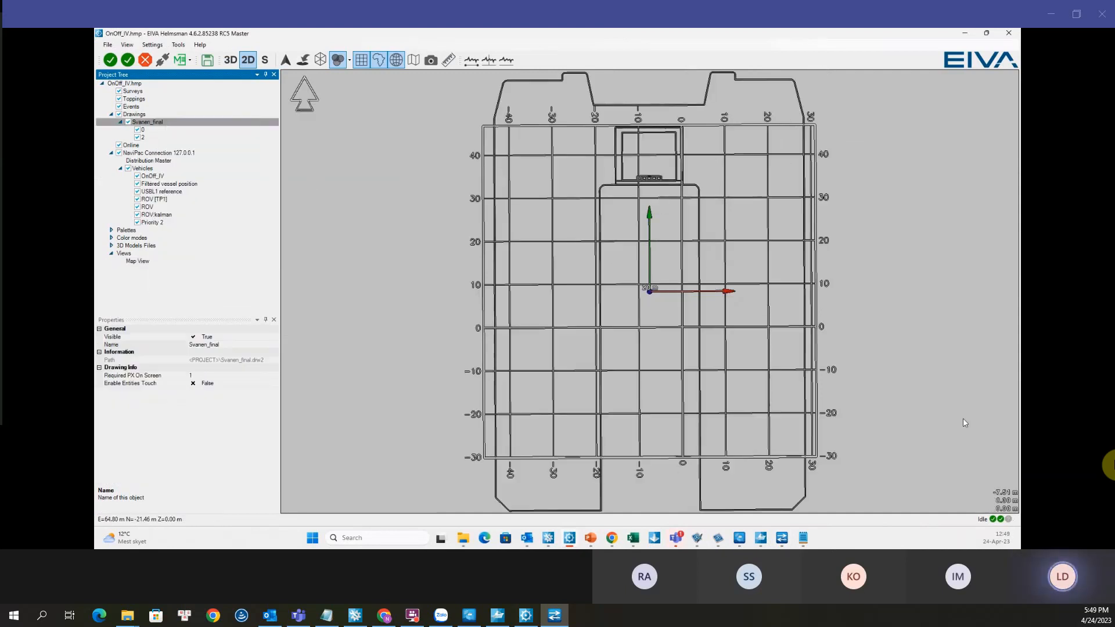
{"action": "scroll", "coordinate": [892, 358], "scroll_direction": "down", "scroll_amount": 3}
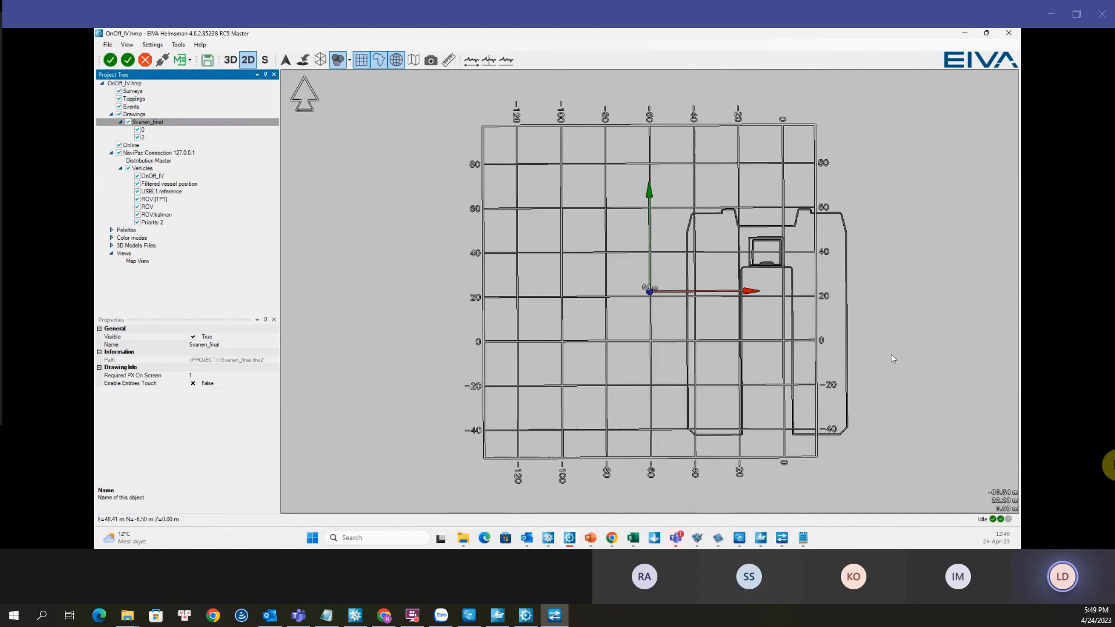
{"action": "scroll", "coordinate": [891, 356], "scroll_direction": "down", "scroll_amount": 6}
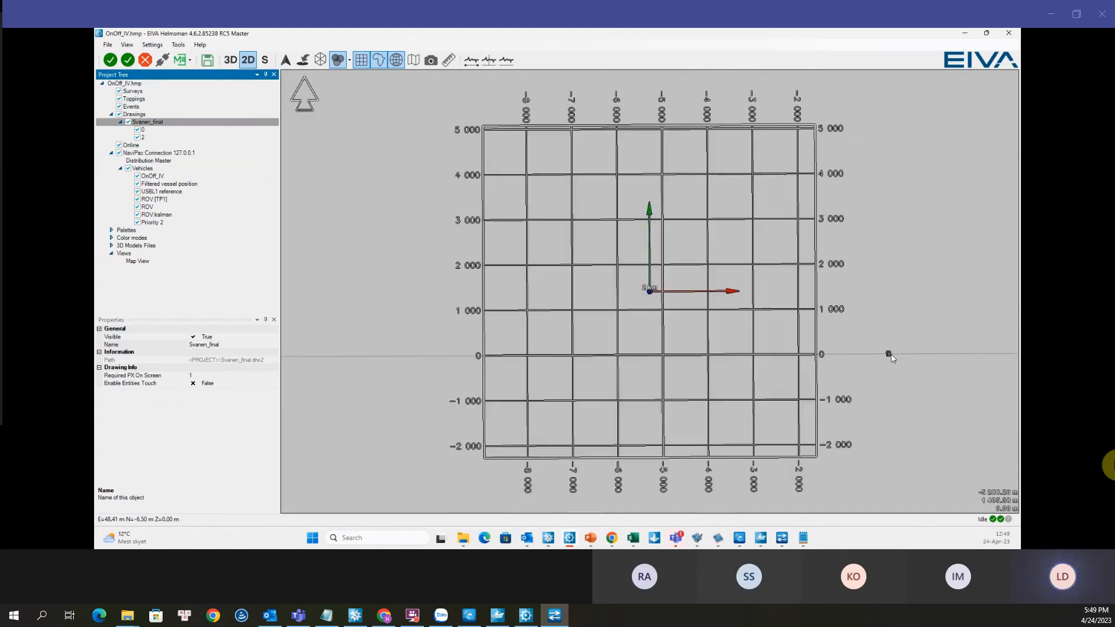
{"action": "scroll", "coordinate": [892, 358], "scroll_direction": "down", "scroll_amount": 8}
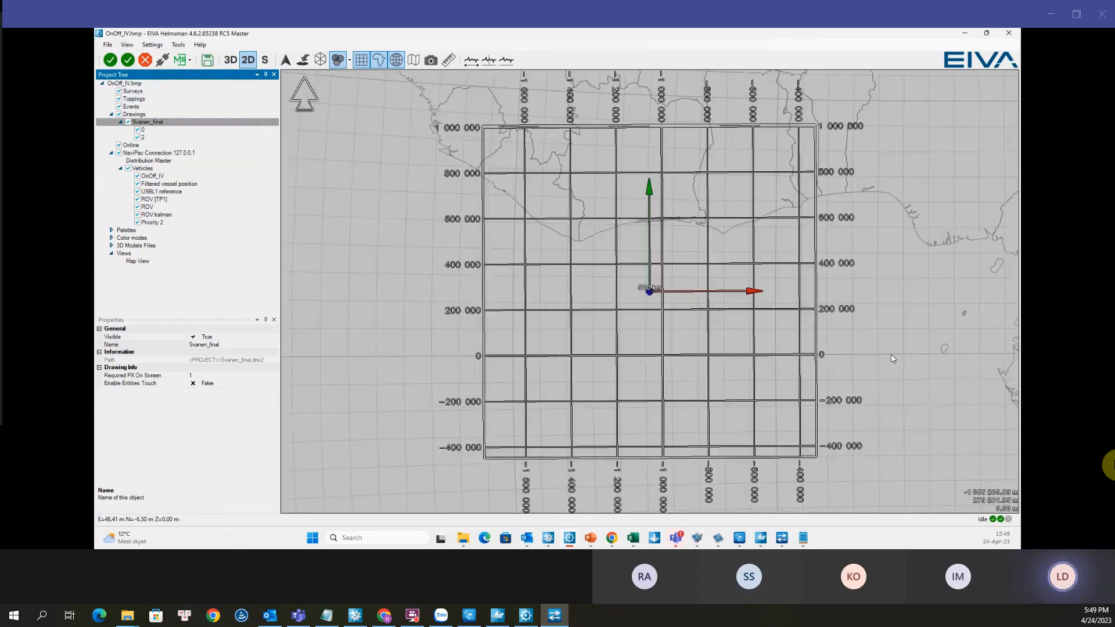
{"action": "scroll", "coordinate": [892, 358], "scroll_direction": "up", "scroll_amount": 3}
{"action": "scroll", "coordinate": [891, 356], "scroll_direction": "up", "scroll_amount": 10}
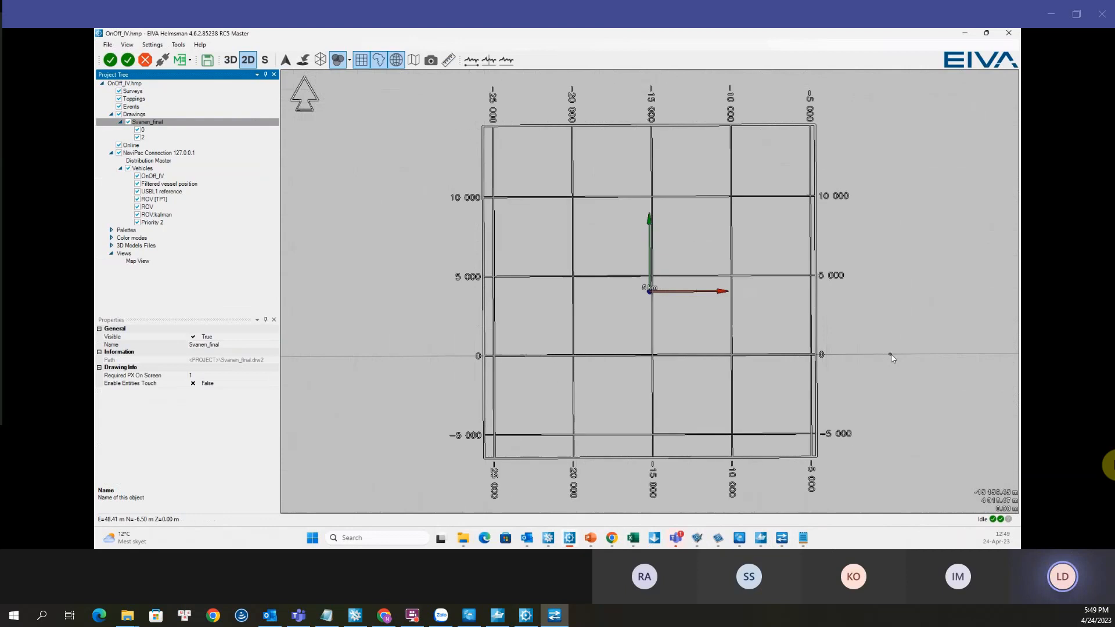
{"action": "mouse_move", "coordinate": [893, 359]}
{"action": "left_mouse_down"}
{"action": "mouse_move", "coordinate": [867, 356]}
{"action": "mouse_move", "coordinate": [922, 352]}
{"action": "mouse_move", "coordinate": [888, 354]}
{"action": "left_mouse_up"}
{"action": "left_click_drag", "start_coordinate": [792, 350], "coordinate": [643, 312]}
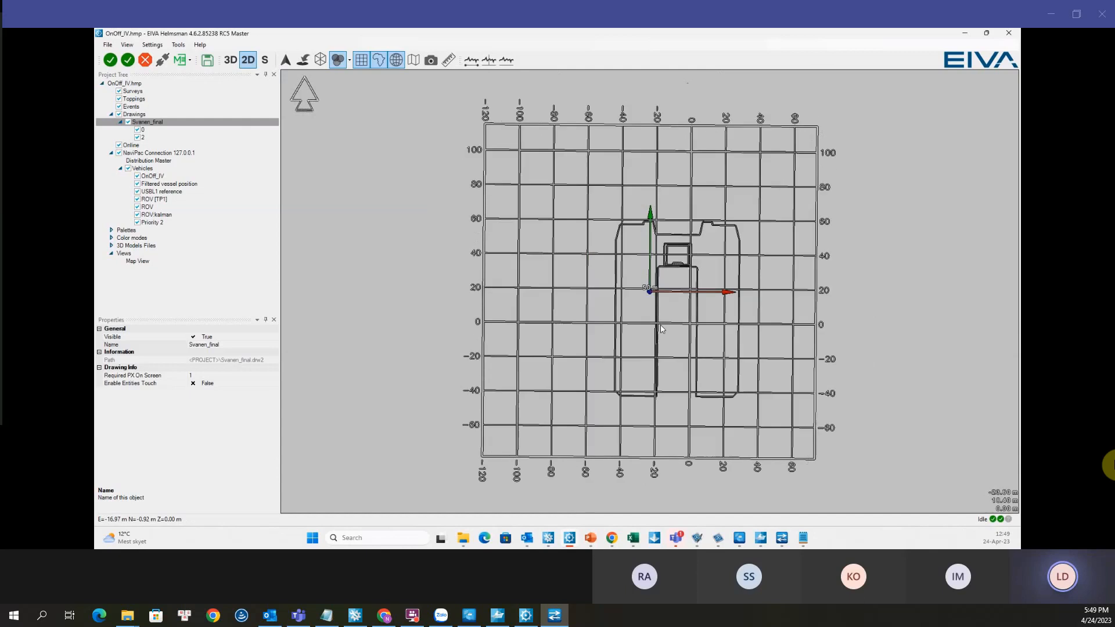
{"action": "scroll", "coordinate": [643, 313], "scroll_direction": "up", "scroll_amount": 4}
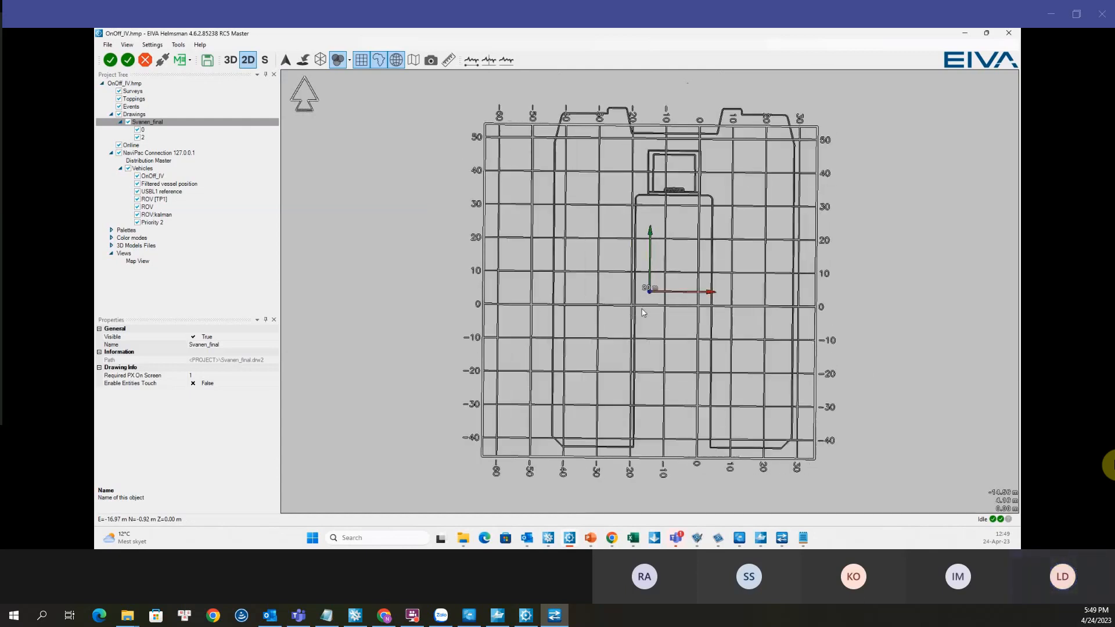
Step: Hide the Svanen_final drawing and centre the map view on the 0,0 origin with roughly 10 m of grid on each side
{"action": "left_click", "coordinate": [140, 124]}
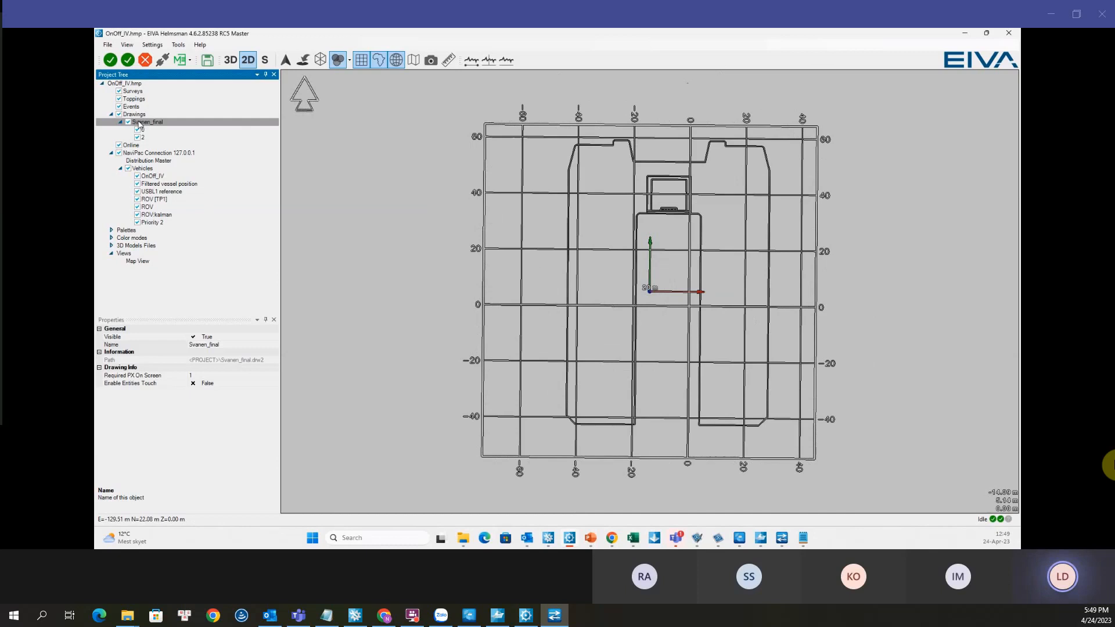
{"action": "left_click", "coordinate": [128, 123]}
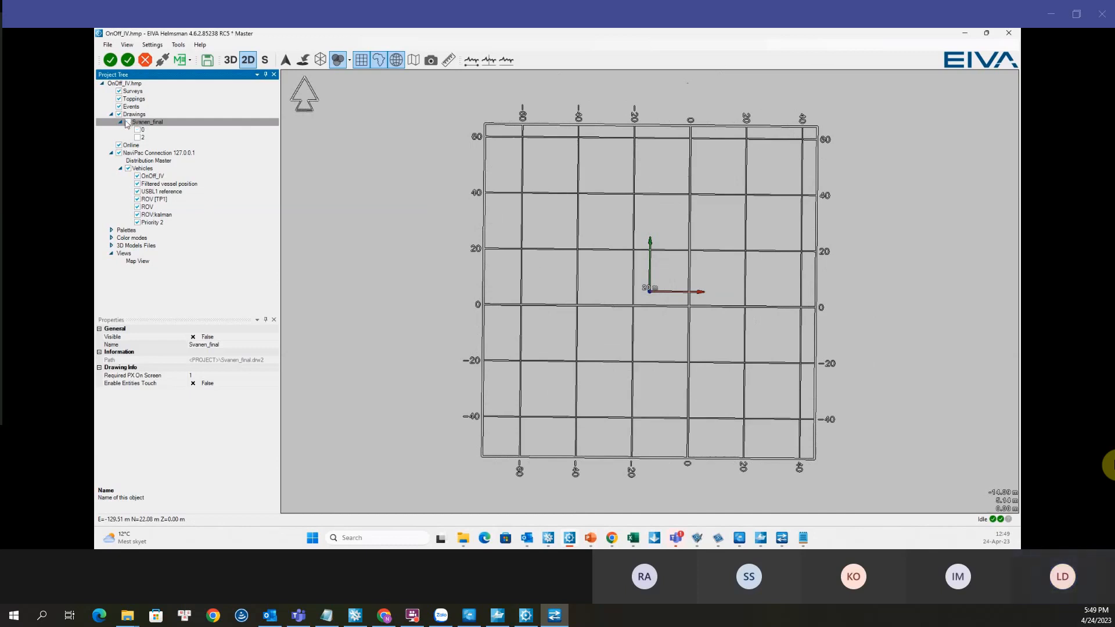
{"action": "scroll", "coordinate": [409, 335], "scroll_direction": "up", "scroll_amount": 2}
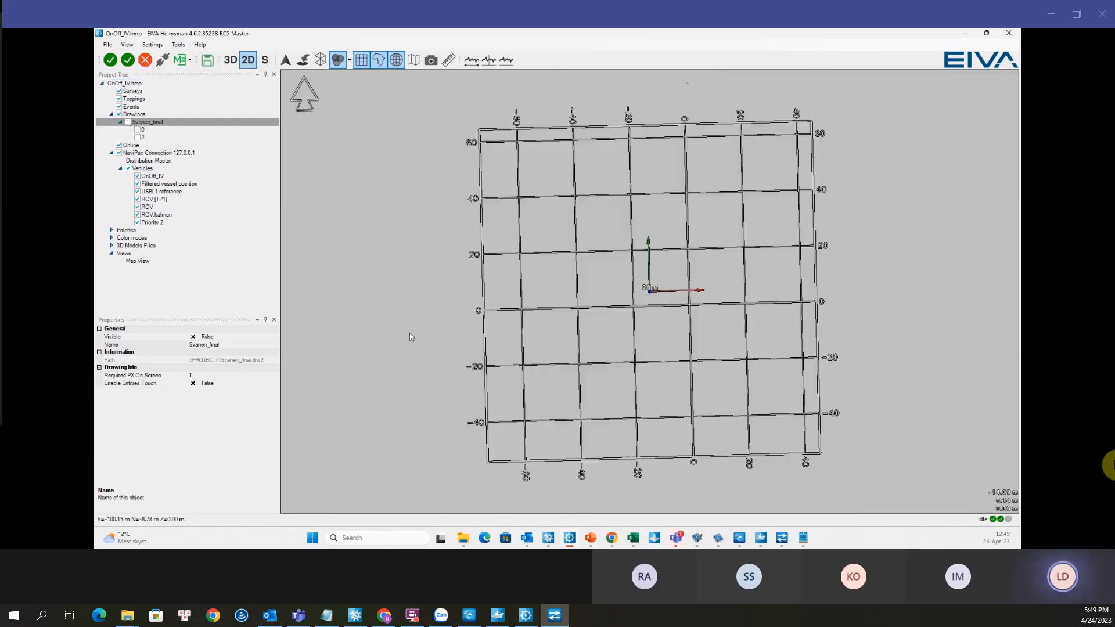
{"action": "scroll", "coordinate": [568, 341], "scroll_direction": "up", "scroll_amount": 2}
{"action": "scroll", "coordinate": [568, 343], "scroll_direction": "up", "scroll_amount": 2}
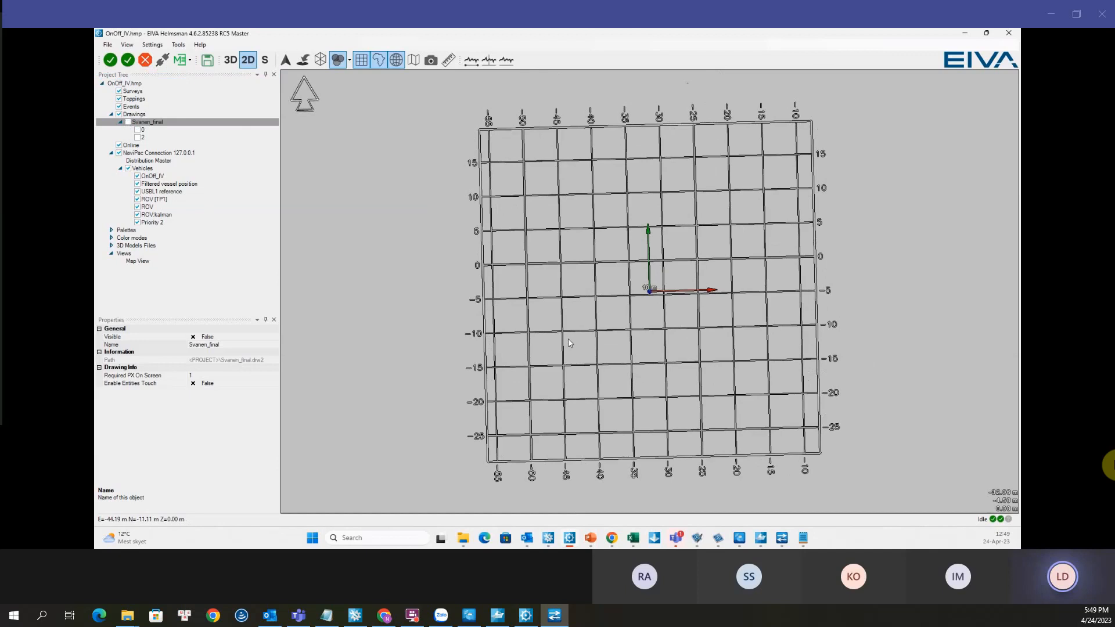
{"action": "left_click_drag", "start_coordinate": [644, 337], "coordinate": [313, 325]}
{"action": "scroll", "coordinate": [631, 318], "scroll_direction": "up", "scroll_amount": 3}
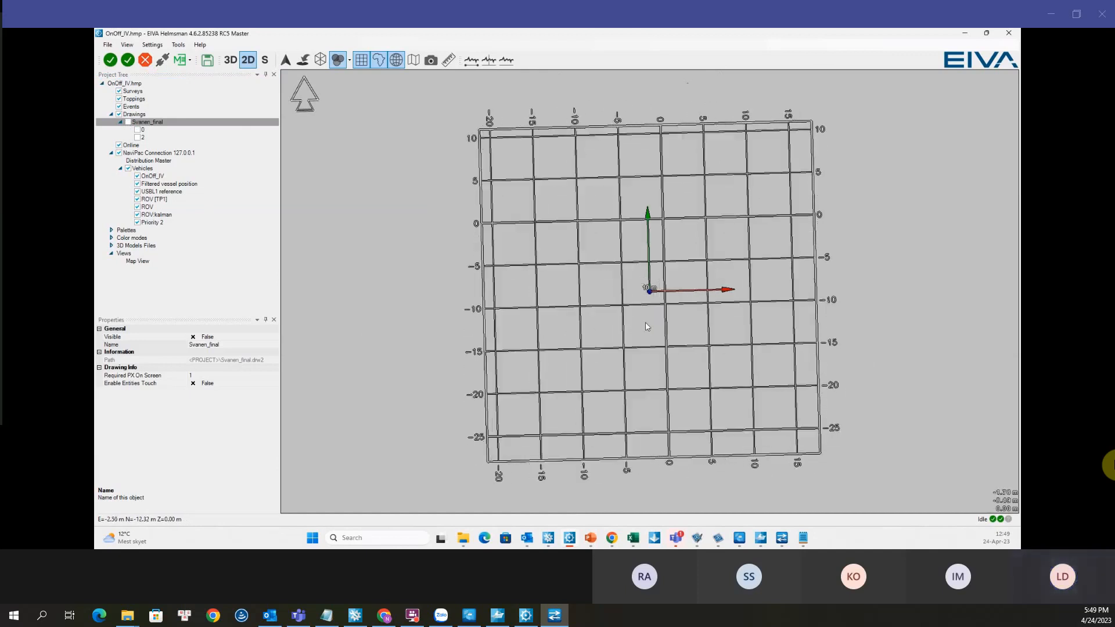
{"action": "scroll", "coordinate": [632, 317], "scroll_direction": "up", "scroll_amount": 1}
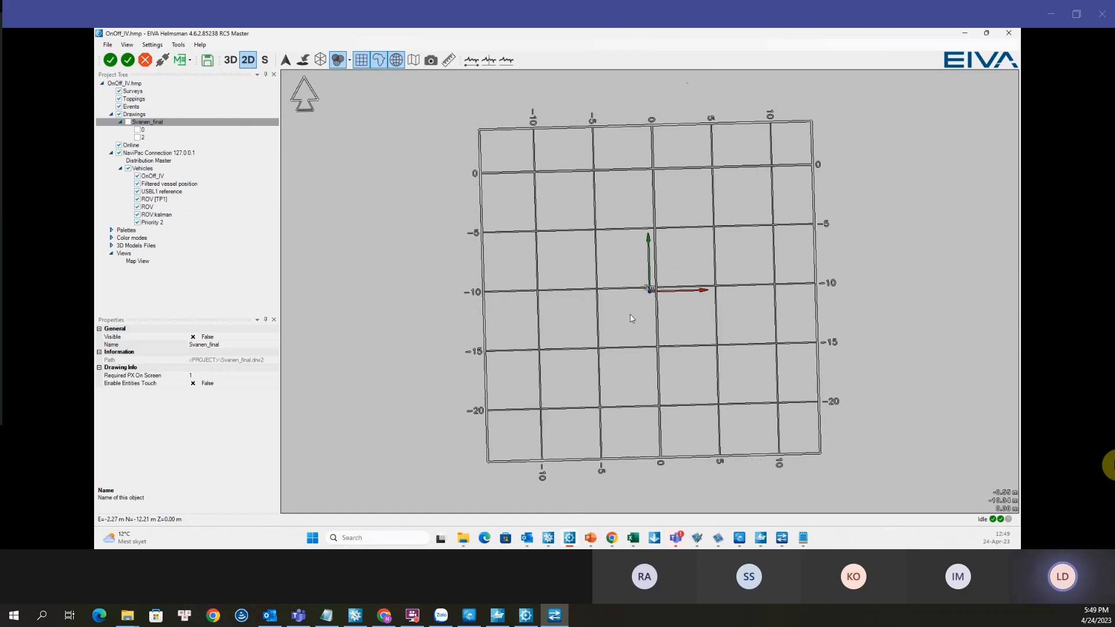
{"action": "left_click_drag", "start_coordinate": [645, 304], "coordinate": [633, 455]}
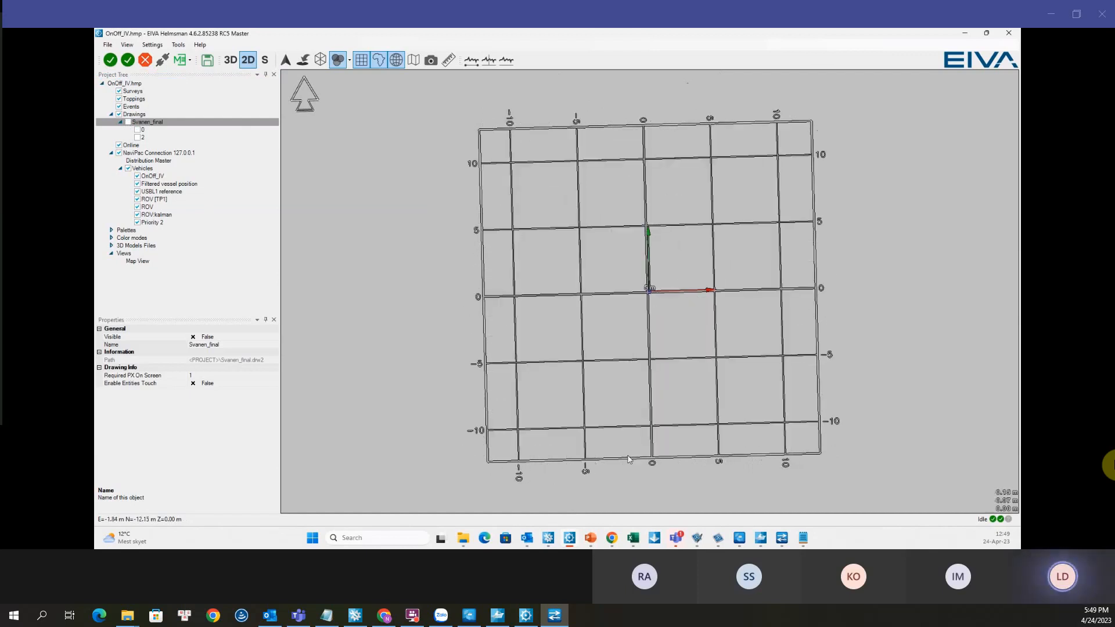
{"action": "scroll", "coordinate": [646, 320], "scroll_direction": "up", "scroll_amount": 1}
{"action": "scroll", "coordinate": [646, 320], "scroll_direction": "up", "scroll_amount": 1}
{"action": "scroll", "coordinate": [646, 320], "scroll_direction": "down", "scroll_amount": 2}
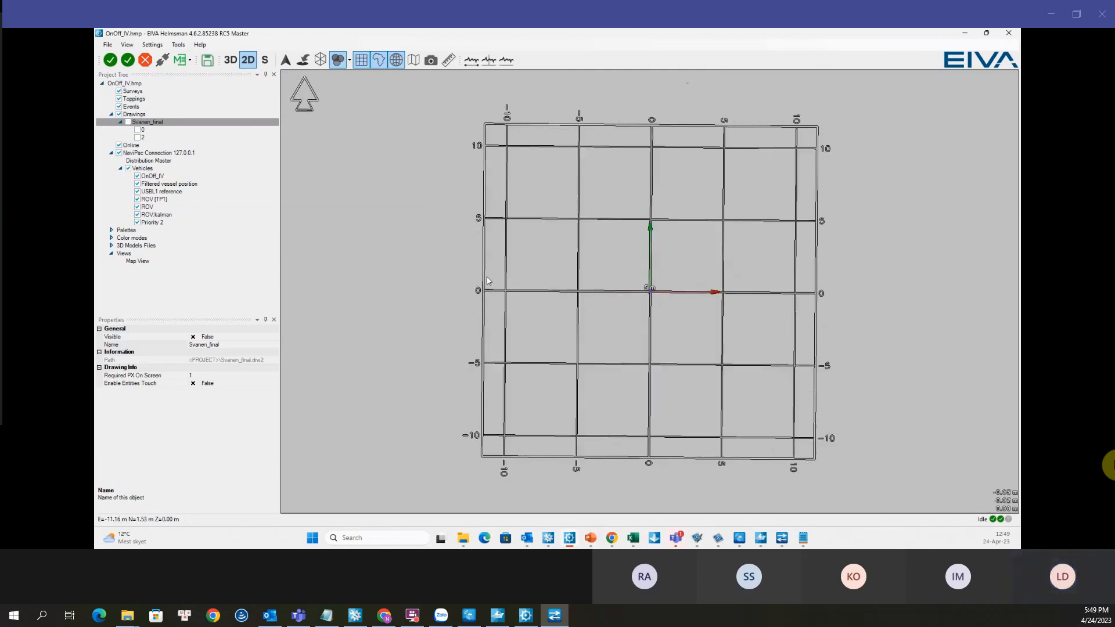
Step: Show the Create Toolbar in Helmsman
{"action": "left_click", "coordinate": [126, 45]}
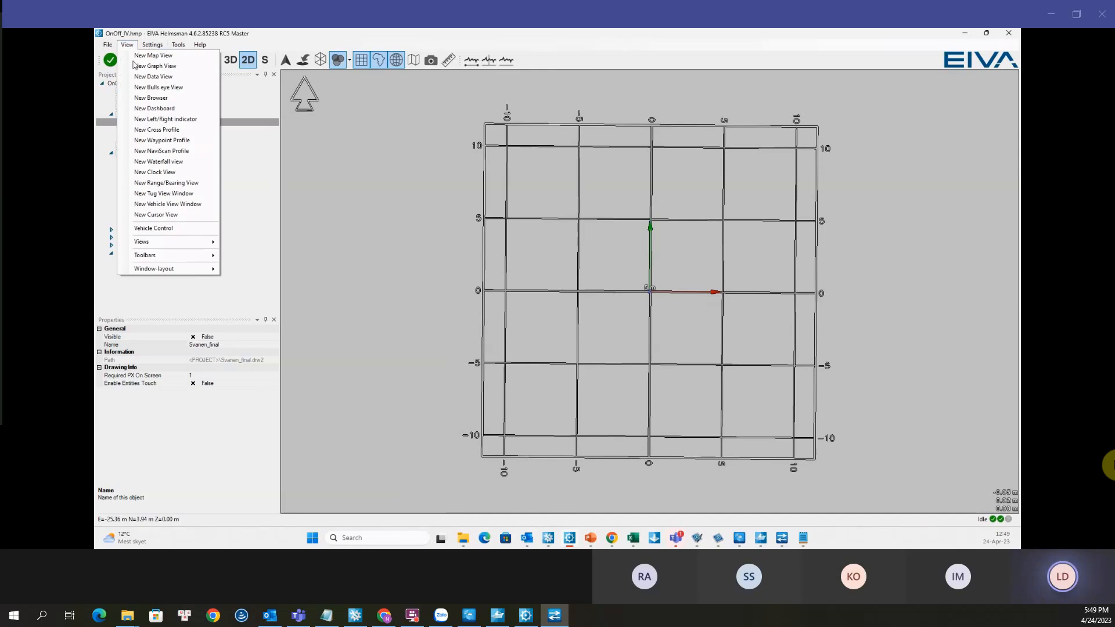
{"action": "mouse_move", "coordinate": [181, 259]}
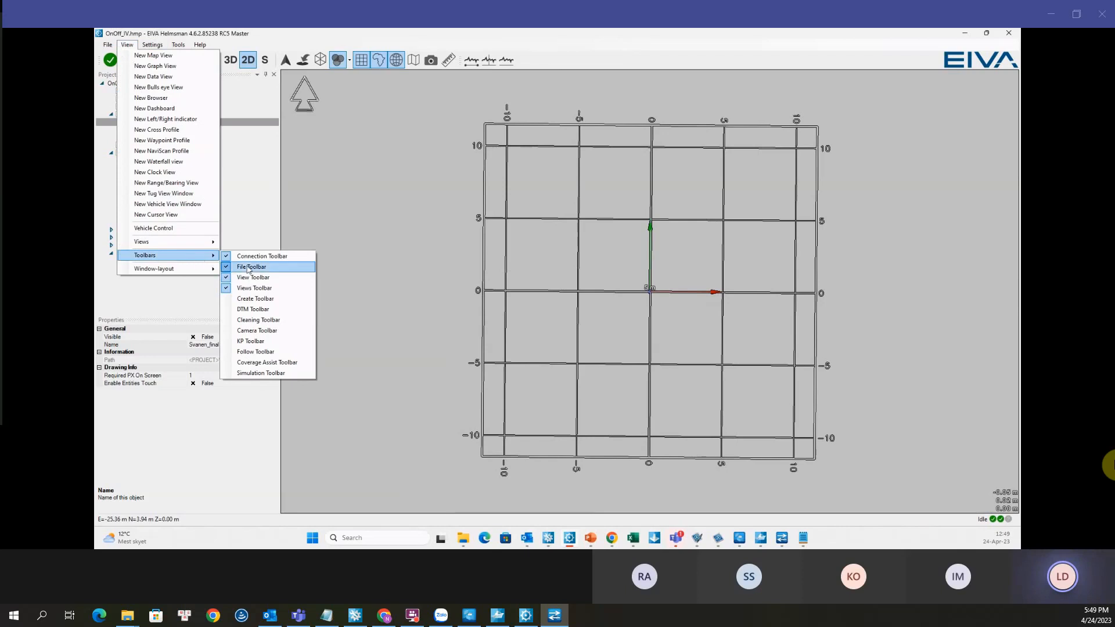
{"action": "left_click", "coordinate": [253, 300]}
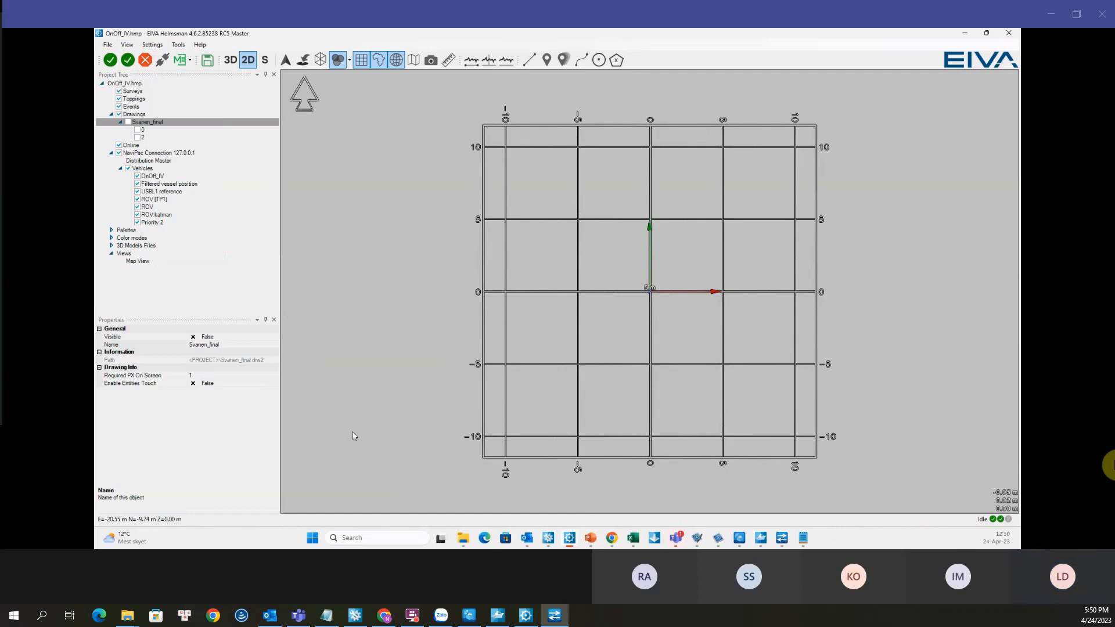
Step: Create a new digitized line named Shape
{"action": "left_click", "coordinate": [529, 60]}
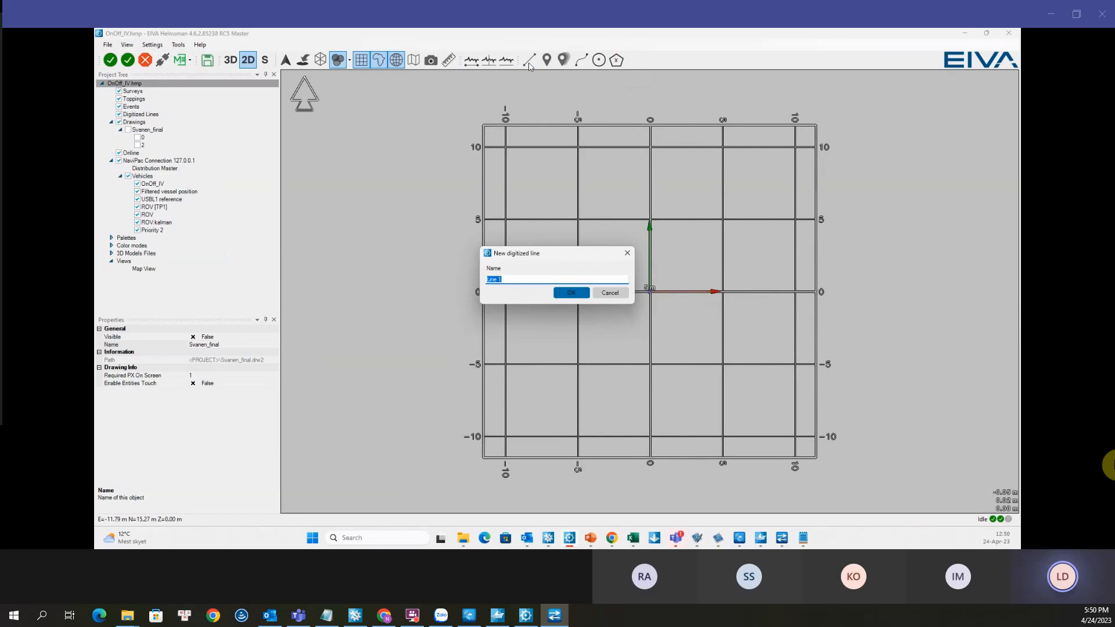
{"action": "type", "text": "Shape"}
{"action": "left_click", "coordinate": [563, 293]}
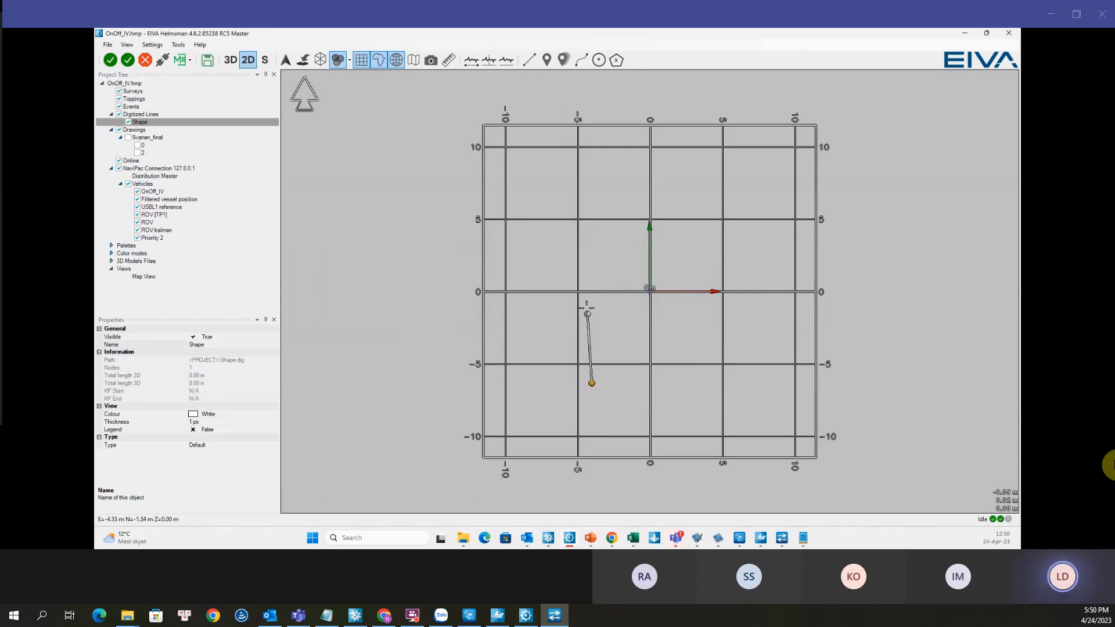
Step: Digitize the Shape line's port side and rounded bow, with the bow tip about 9.2 m north of the origin and the starboard shoulder at about 4.1, 5.6 m
{"action": "left_click", "coordinate": [591, 212]}
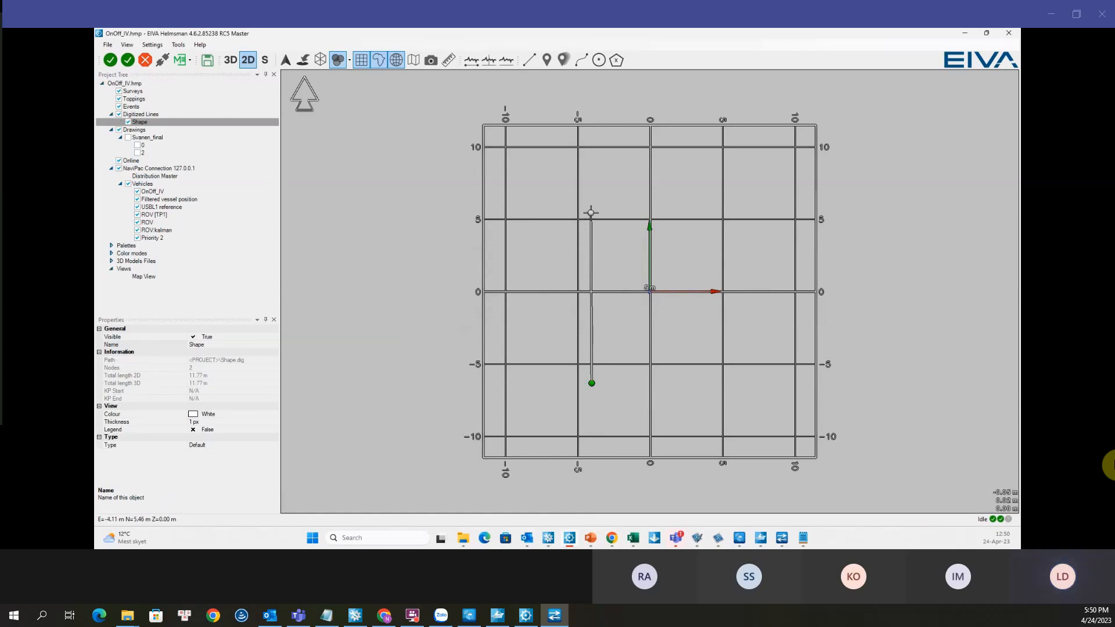
{"action": "left_click", "coordinate": [621, 175]}
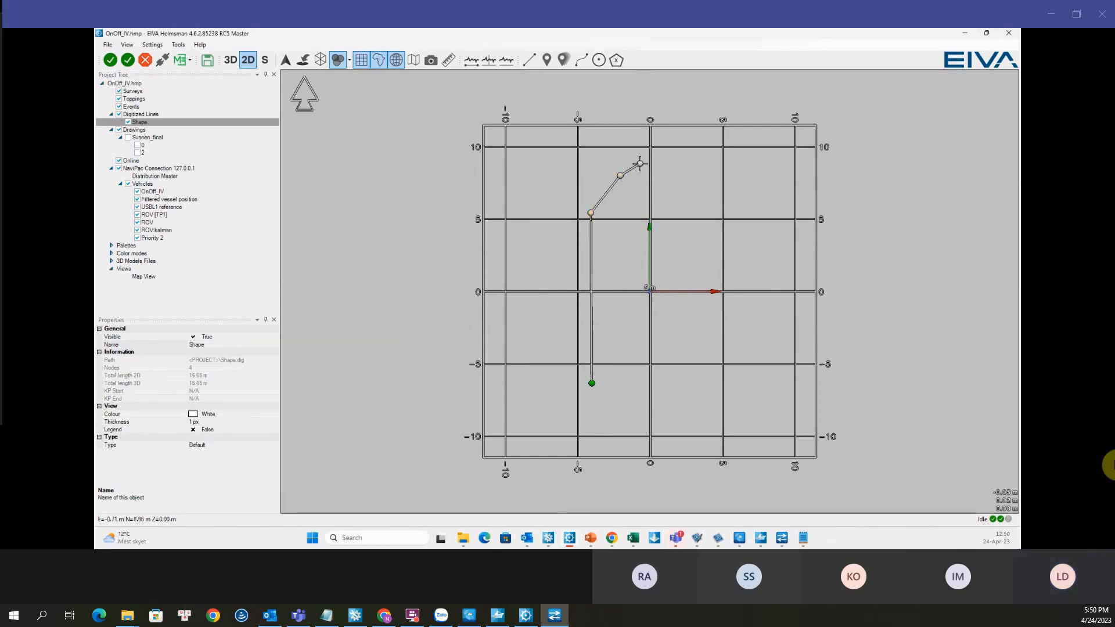
{"action": "left_click", "coordinate": [650, 158]}
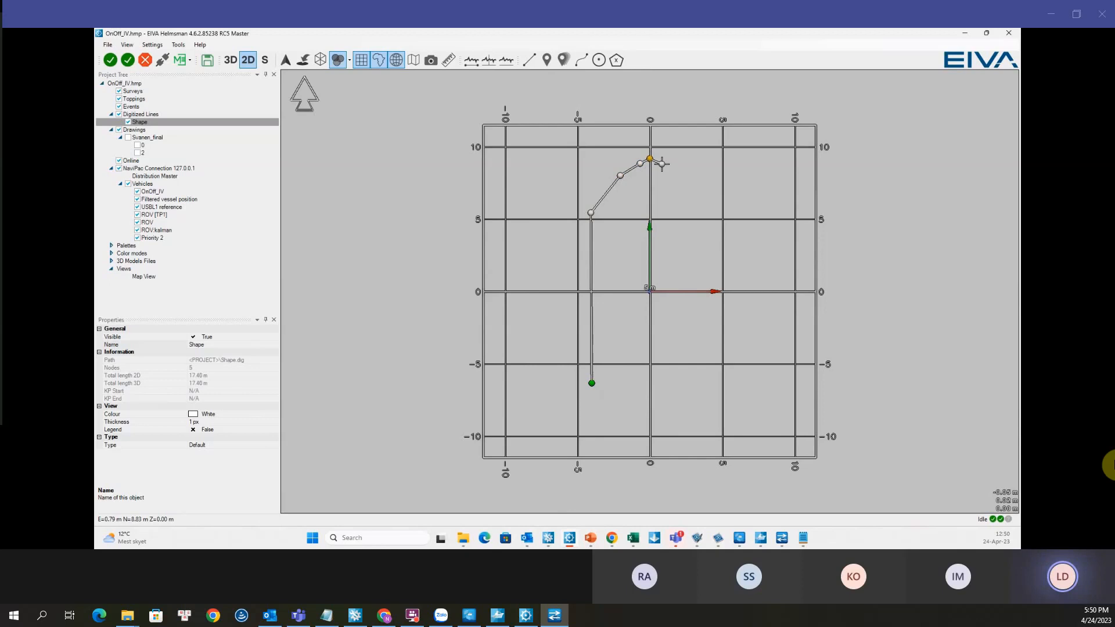
{"action": "left_click", "coordinate": [661, 164]}
{"action": "left_click", "coordinate": [686, 180]}
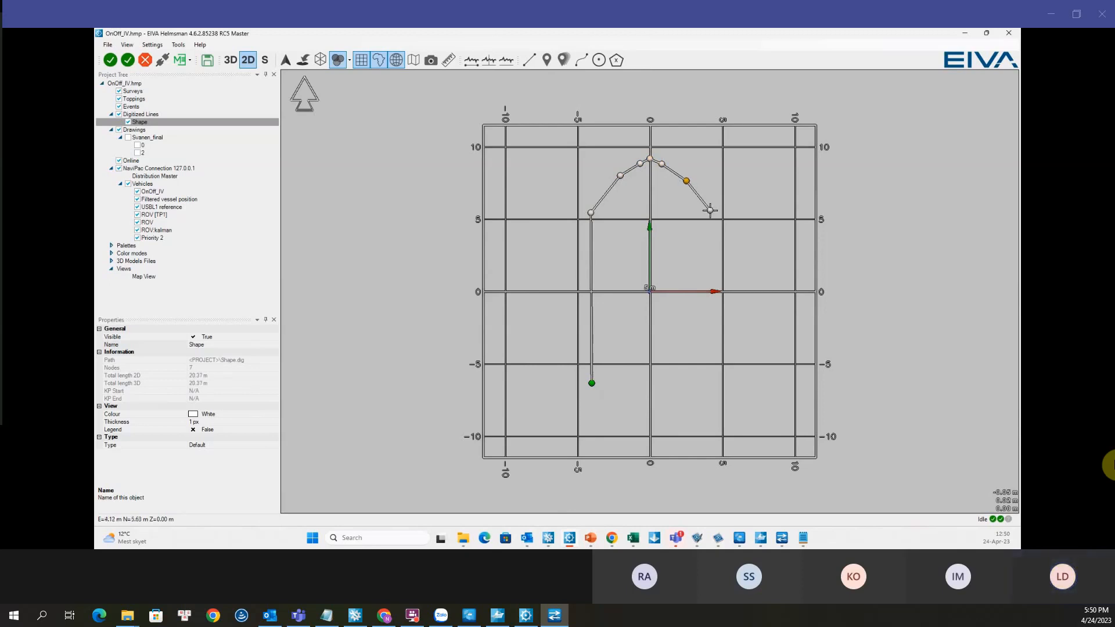
{"action": "left_click", "coordinate": [709, 209]}
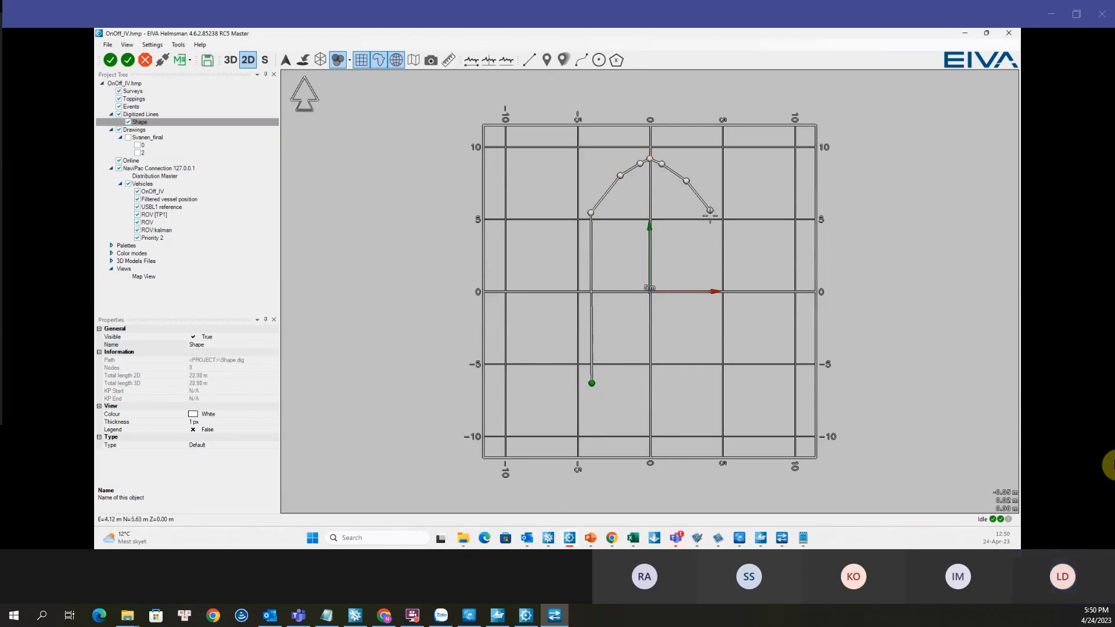
Step: Digitize the starboard side and the stern about 11 m south of the origin, closing the outline at its starting node
{"action": "left_click", "coordinate": [709, 381]}
{"action": "left_click", "coordinate": [710, 441]}
{"action": "left_click", "coordinate": [699, 449]}
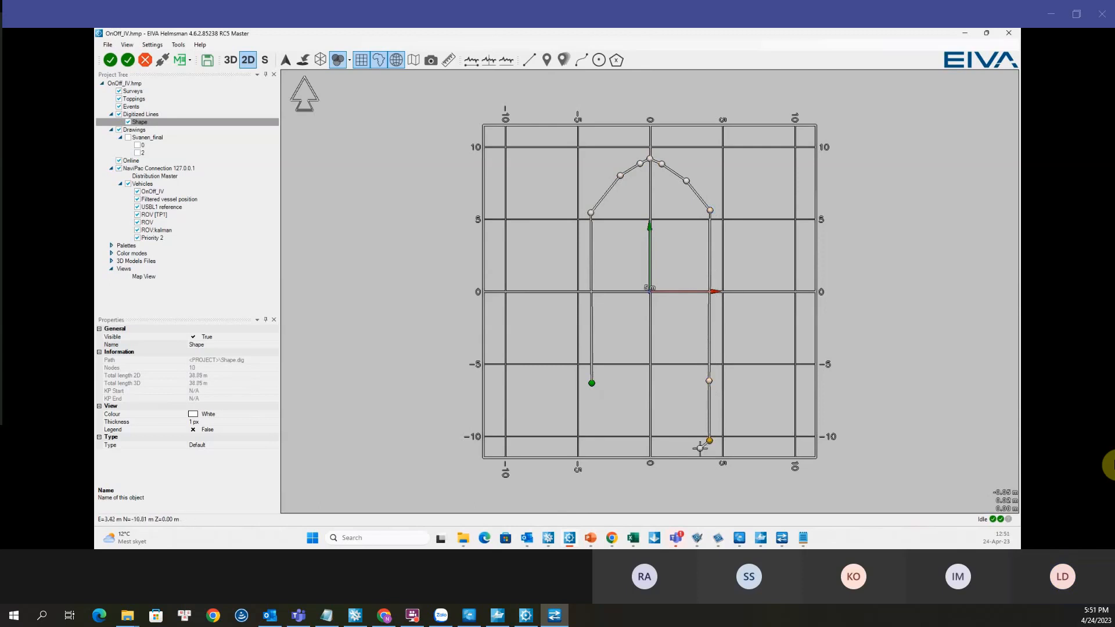
{"action": "left_click", "coordinate": [623, 447]}
{"action": "left_click", "coordinate": [598, 438]}
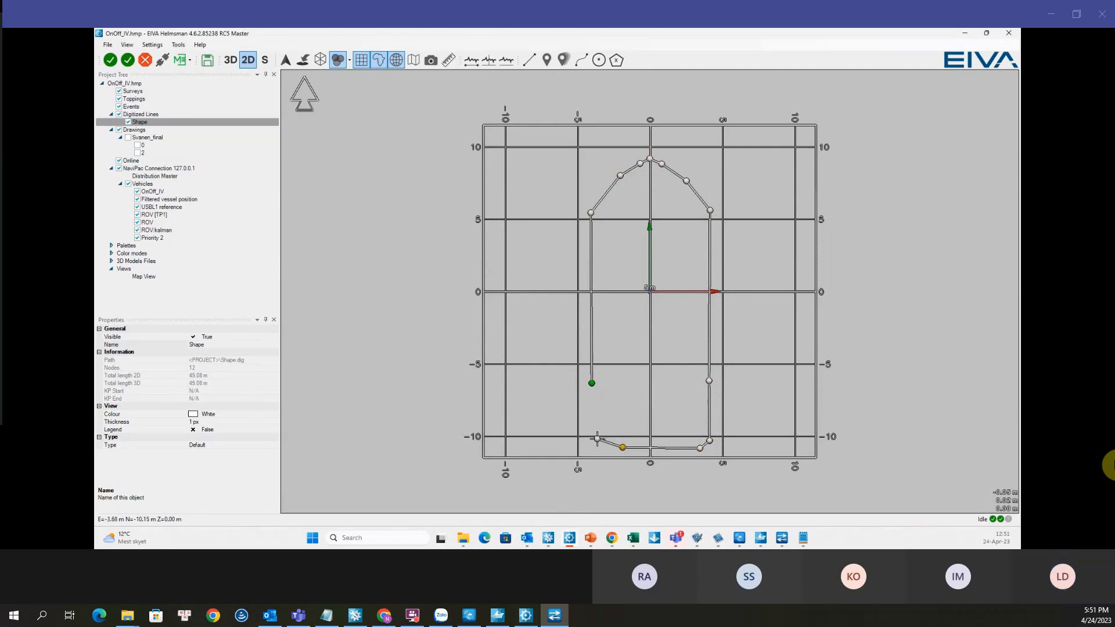
{"action": "left_click", "coordinate": [592, 384]}
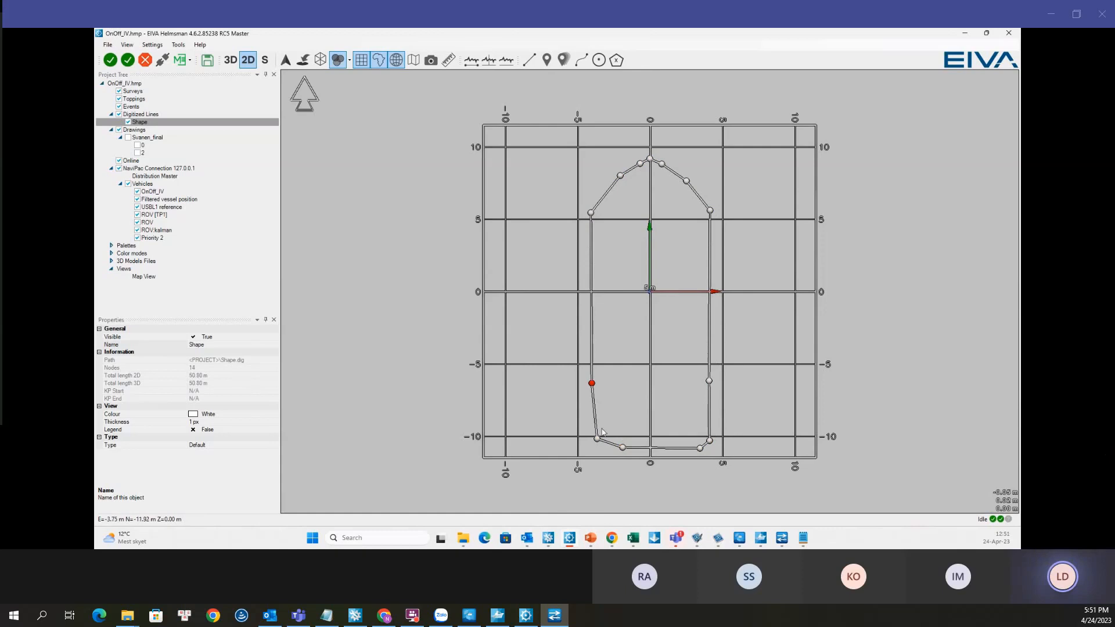
Step: Adjust the stern nodes, the lower starboard node and the port shoulder node of the Shape line to make the hull outline more symmetrical
{"action": "left_click_drag", "start_coordinate": [597, 439], "coordinate": [621, 451]}
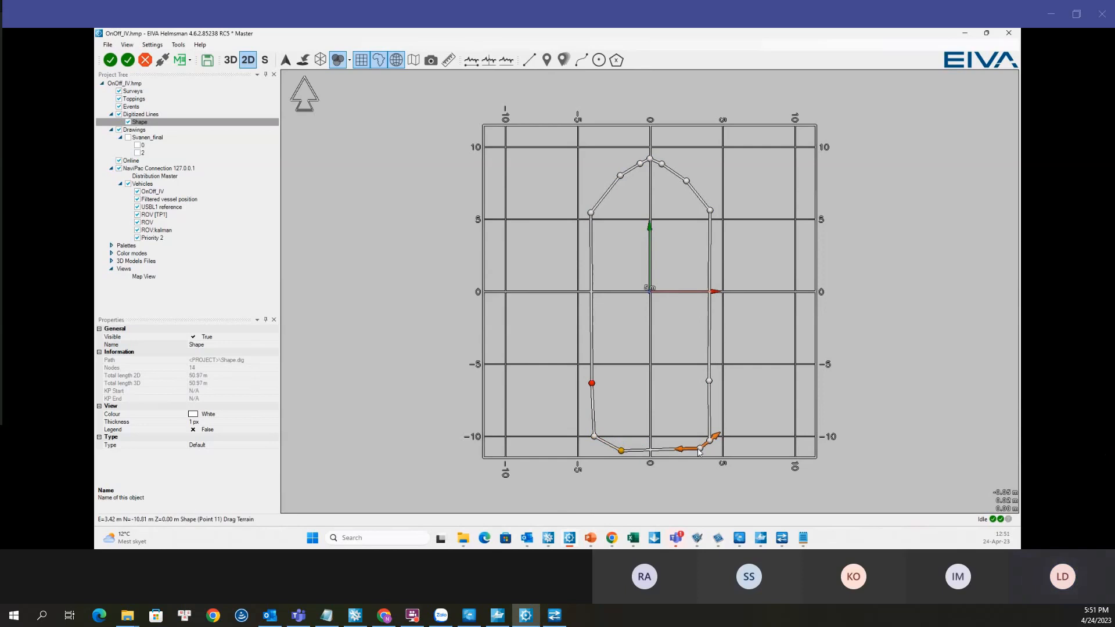
{"action": "left_click_drag", "start_coordinate": [700, 450], "coordinate": [694, 454]}
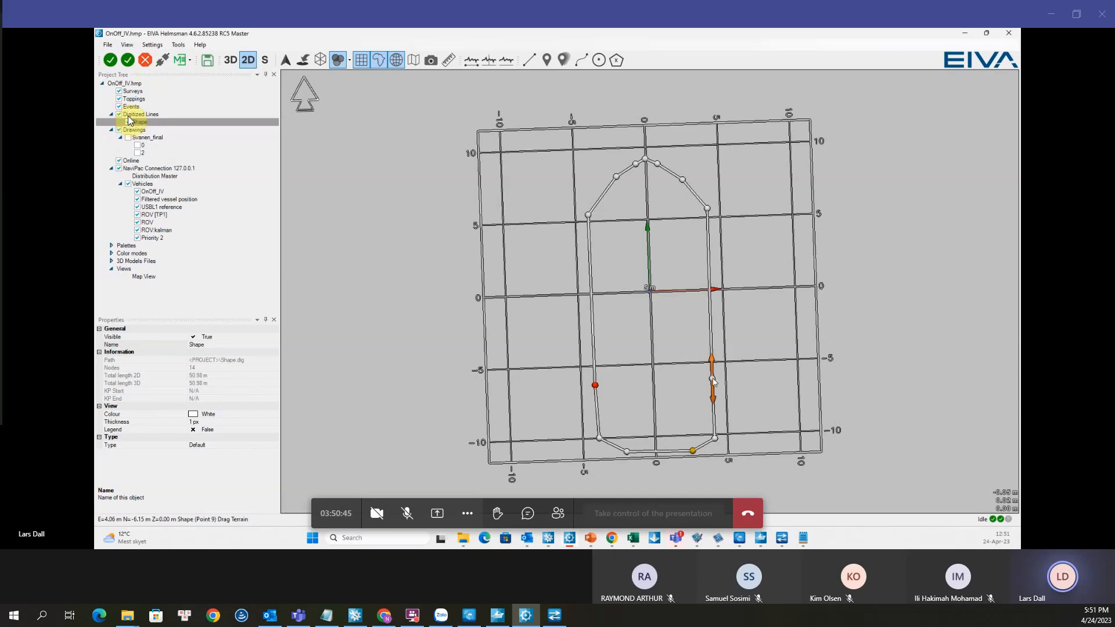
{"action": "left_click_drag", "start_coordinate": [713, 378], "coordinate": [714, 385]}
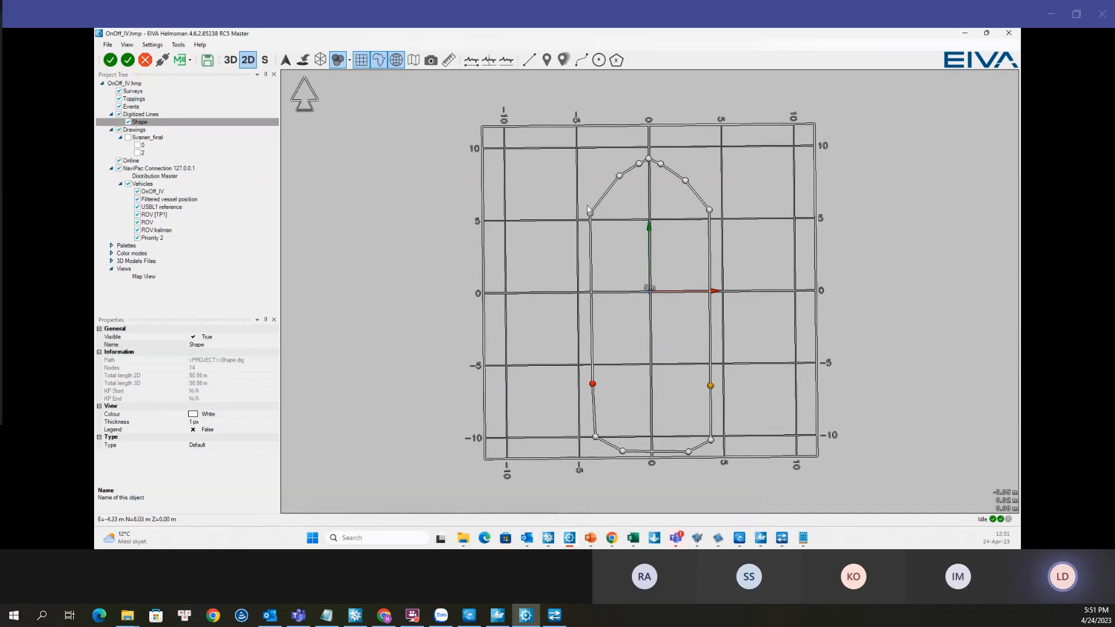
{"action": "left_click_drag", "start_coordinate": [590, 213], "coordinate": [591, 211]}
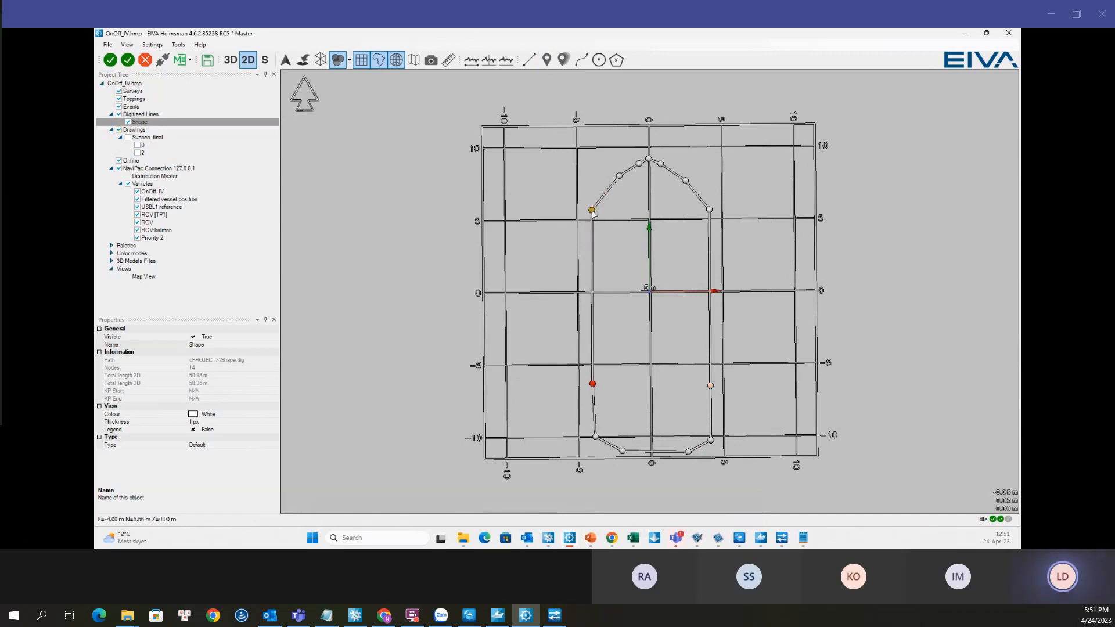
{"action": "key", "text": "Escape"}
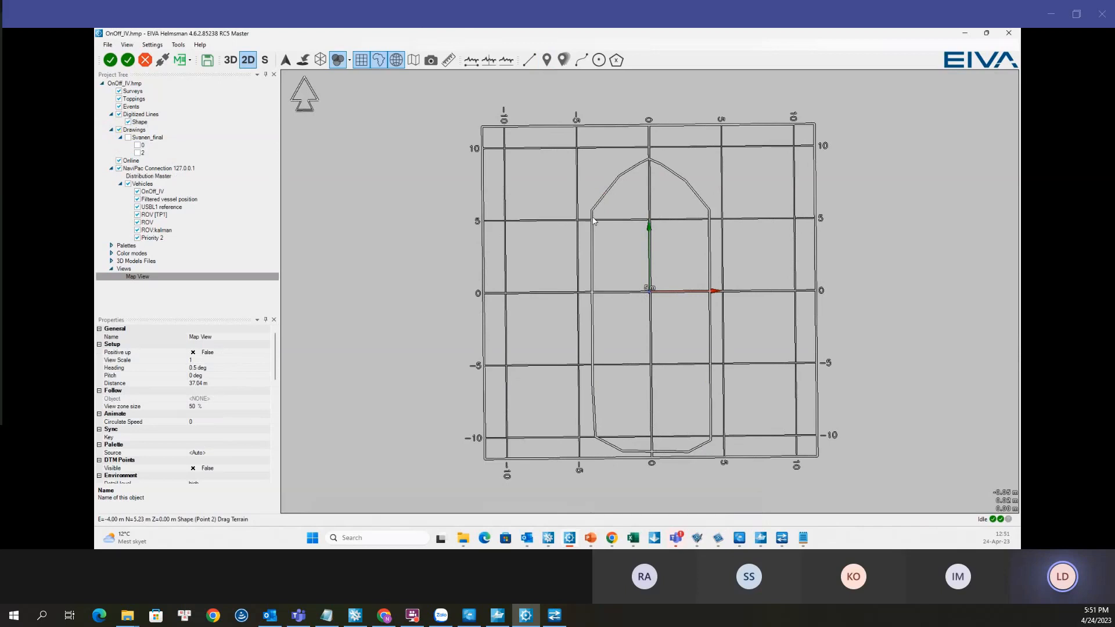
{"action": "left_click", "coordinate": [593, 218]}
{"action": "left_click", "coordinate": [591, 211]}
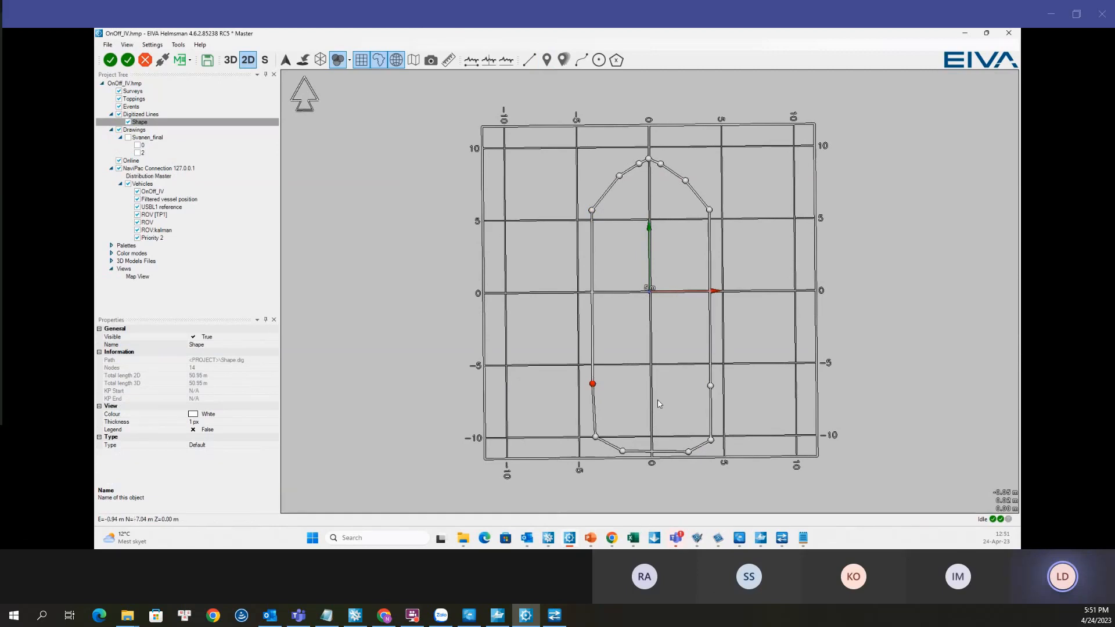
{"action": "left_click", "coordinate": [139, 115]}
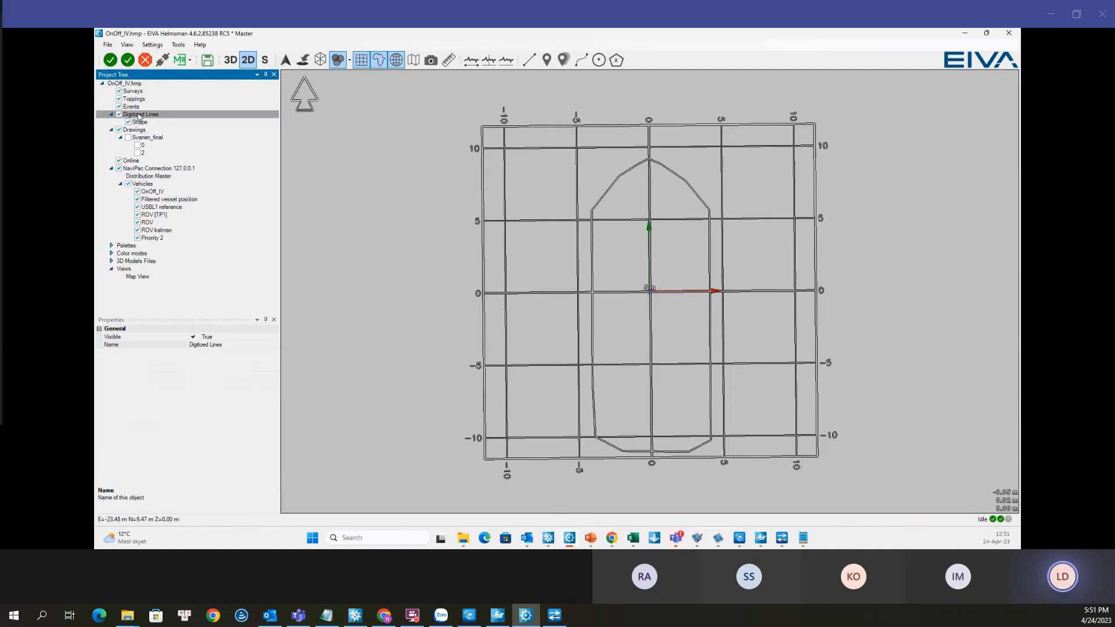
{"action": "left_click", "coordinate": [140, 122]}
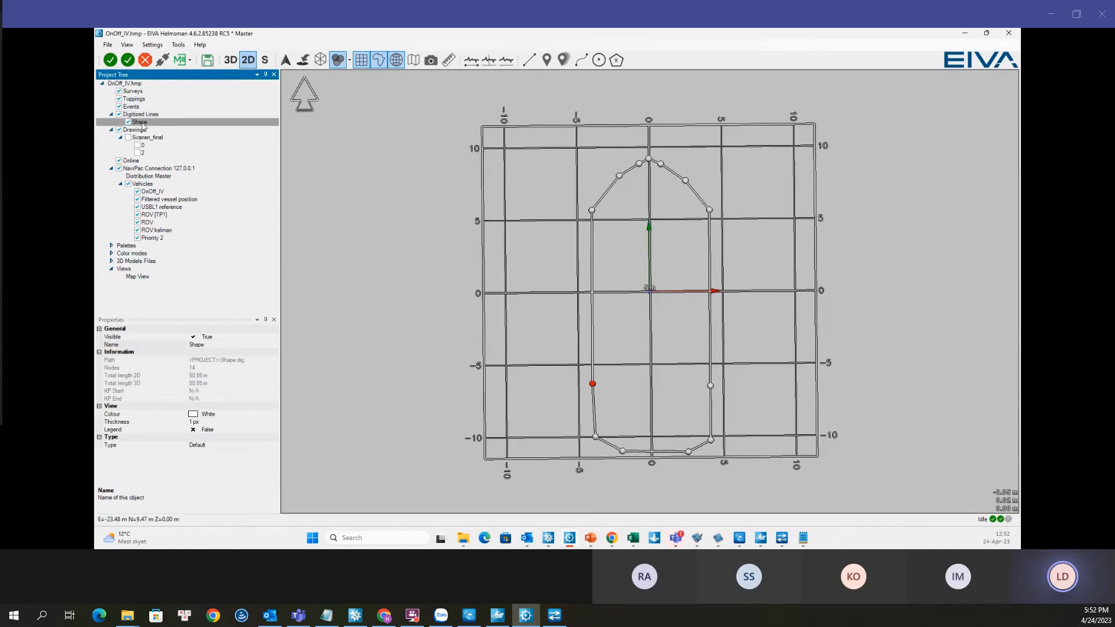
{"action": "right_click", "coordinate": [144, 124]}
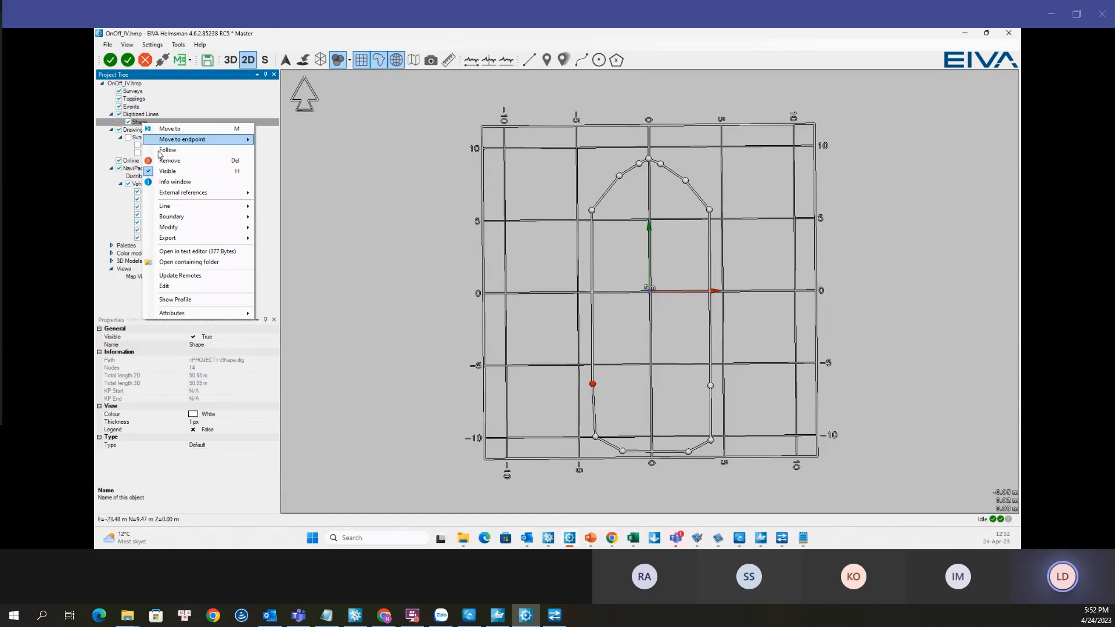
{"action": "mouse_move", "coordinate": [191, 231]}
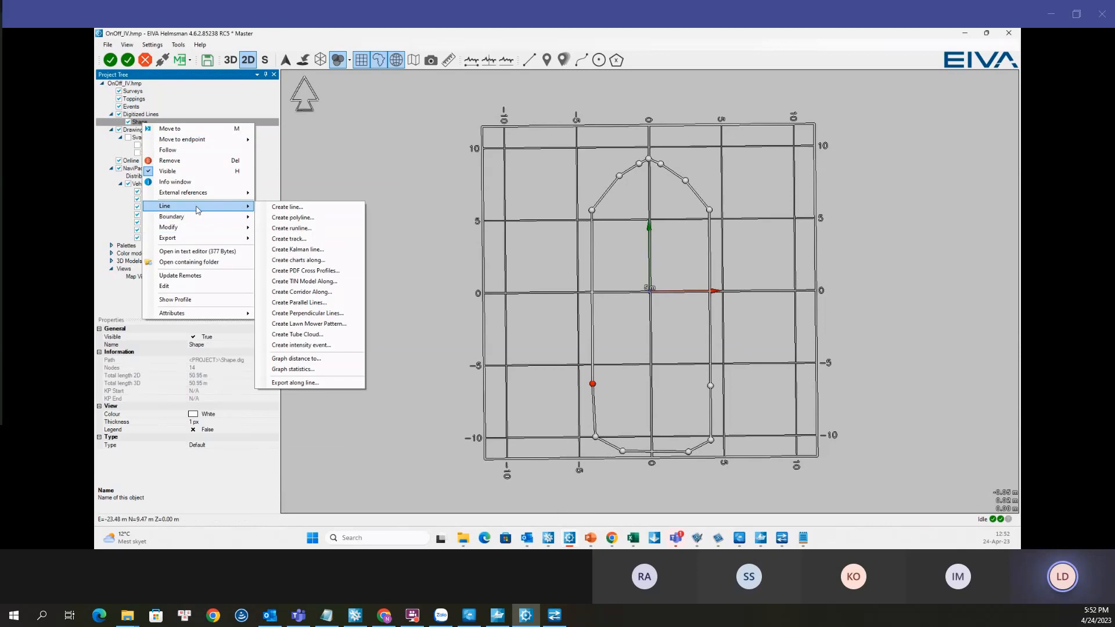
{"action": "left_click", "coordinate": [185, 287]}
{"action": "key", "text": "Escape"}
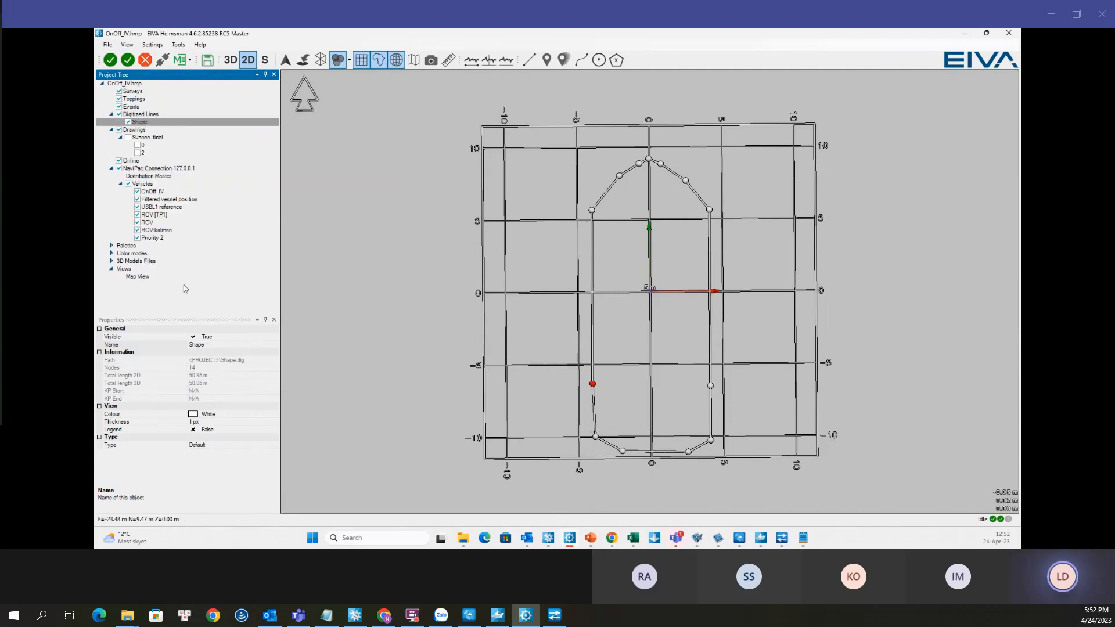
Step: Open the Shape line's coordinates for editing as text and place the text window beside the vessel outline
{"action": "right_click", "coordinate": [145, 123]}
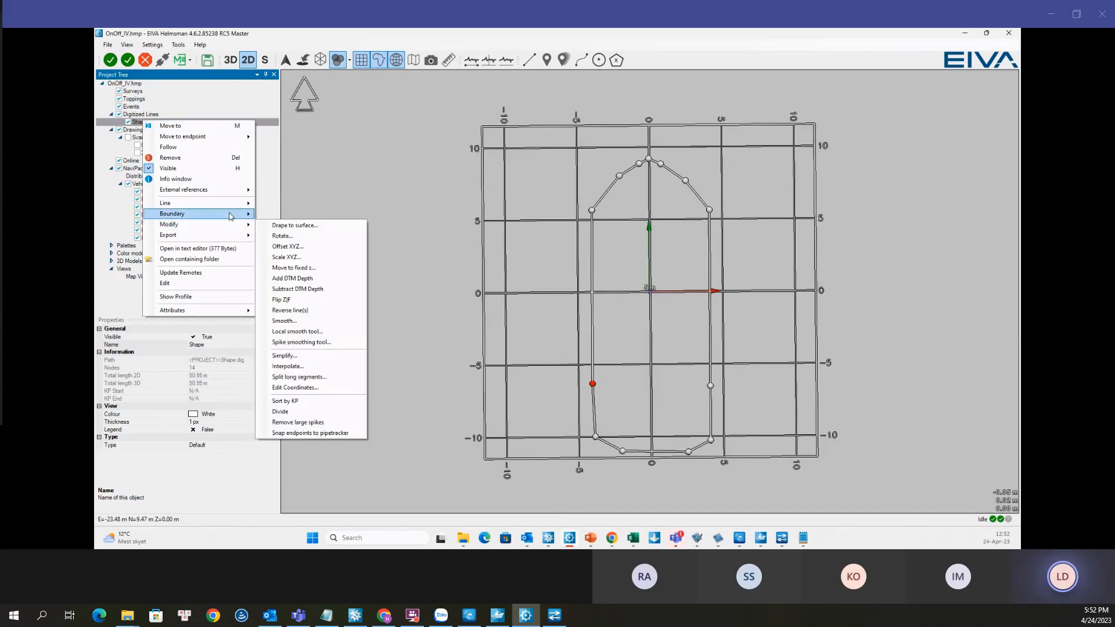
{"action": "mouse_move", "coordinate": [230, 216]}
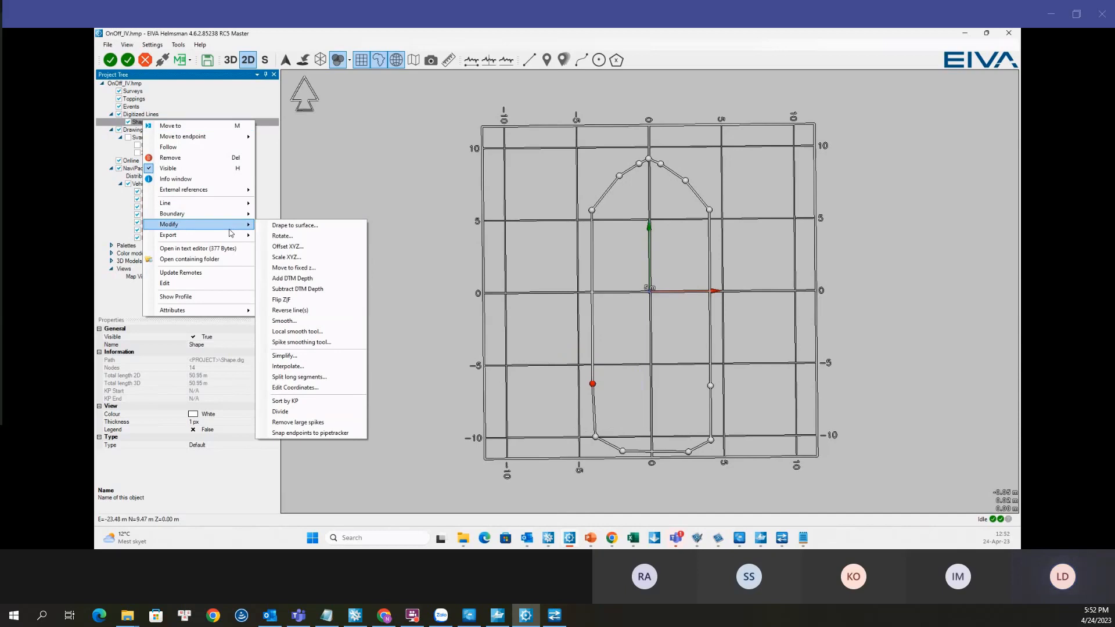
{"action": "left_click", "coordinate": [301, 388]}
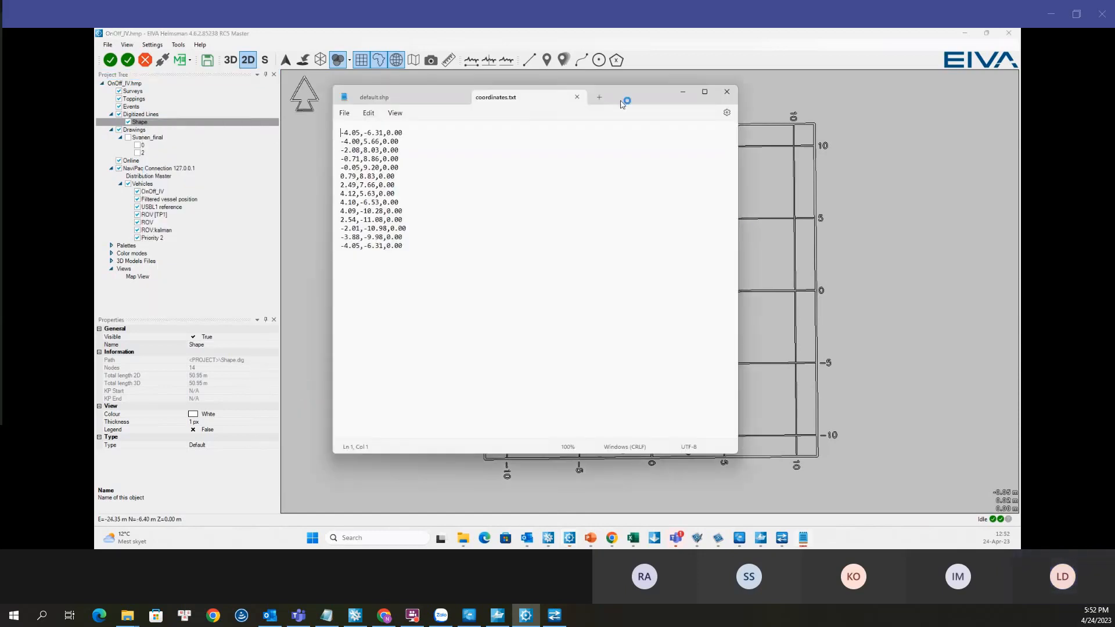
{"action": "left_click_drag", "start_coordinate": [626, 102], "coordinate": [442, 148]}
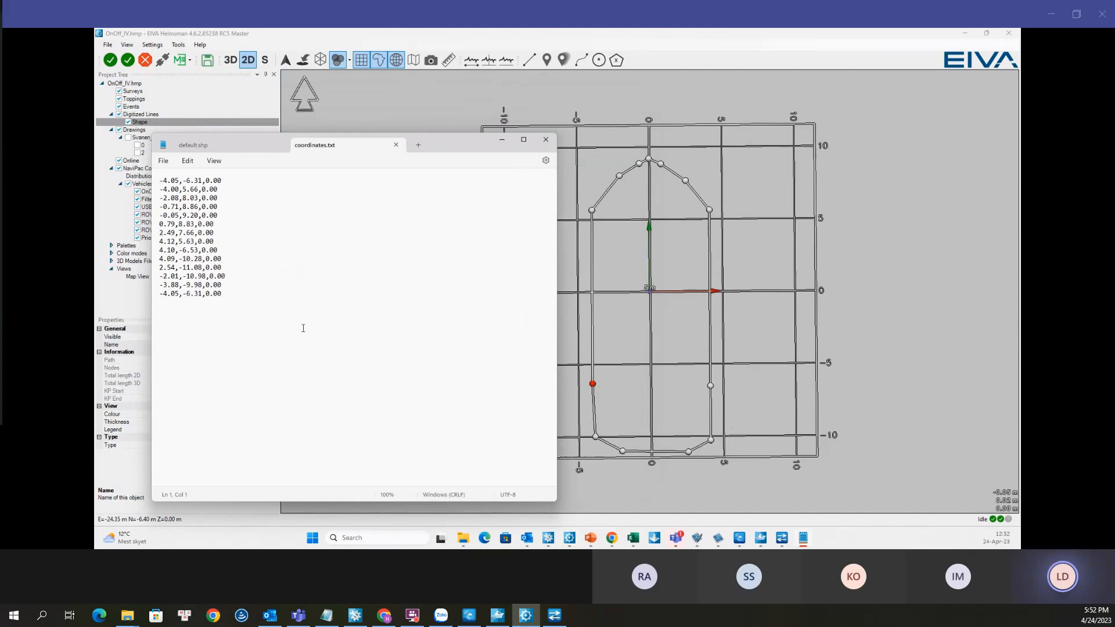
Step: Set the easting of the first coordinate to -4.00, of the eighth, ninth and tenth to 4.0, and of the last to -4.0
{"action": "left_click", "coordinate": [211, 309]}
{"action": "left_click_drag", "start_coordinate": [174, 180], "coordinate": [178, 180]}
{"action": "type", "text": "0"}
{"action": "double_click", "coordinate": [171, 243]}
{"action": "type", "text": "0"}
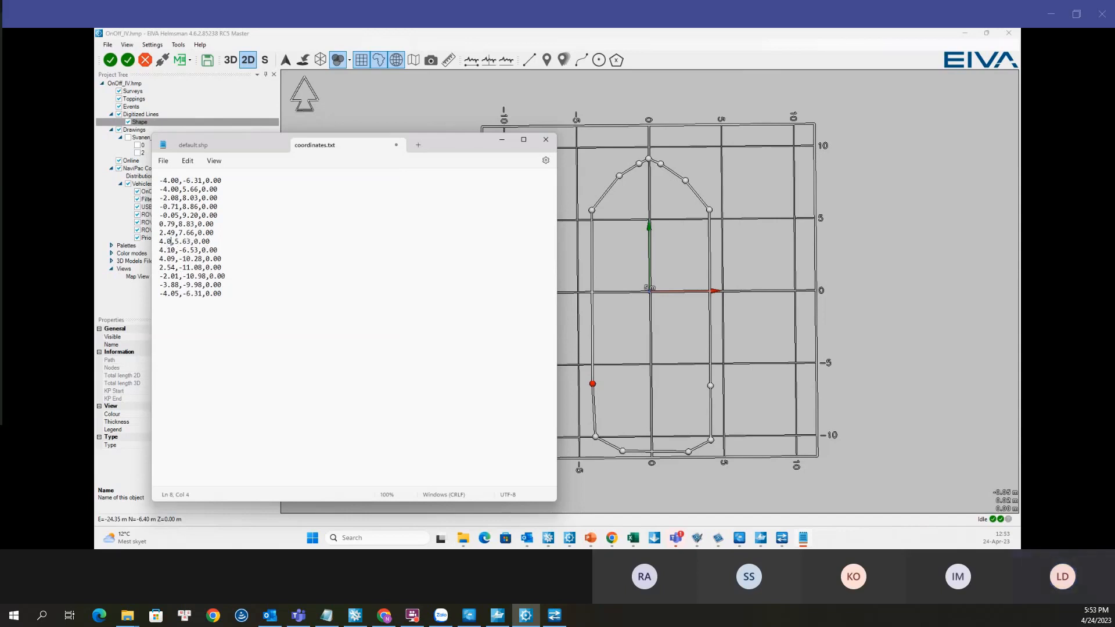
{"action": "left_click", "coordinate": [173, 249]}
{"action": "type", "text": "0"}
{"action": "left_click", "coordinate": [173, 258]}
{"action": "key", "text": "BackSpace"}
{"action": "left_click", "coordinate": [179, 294]}
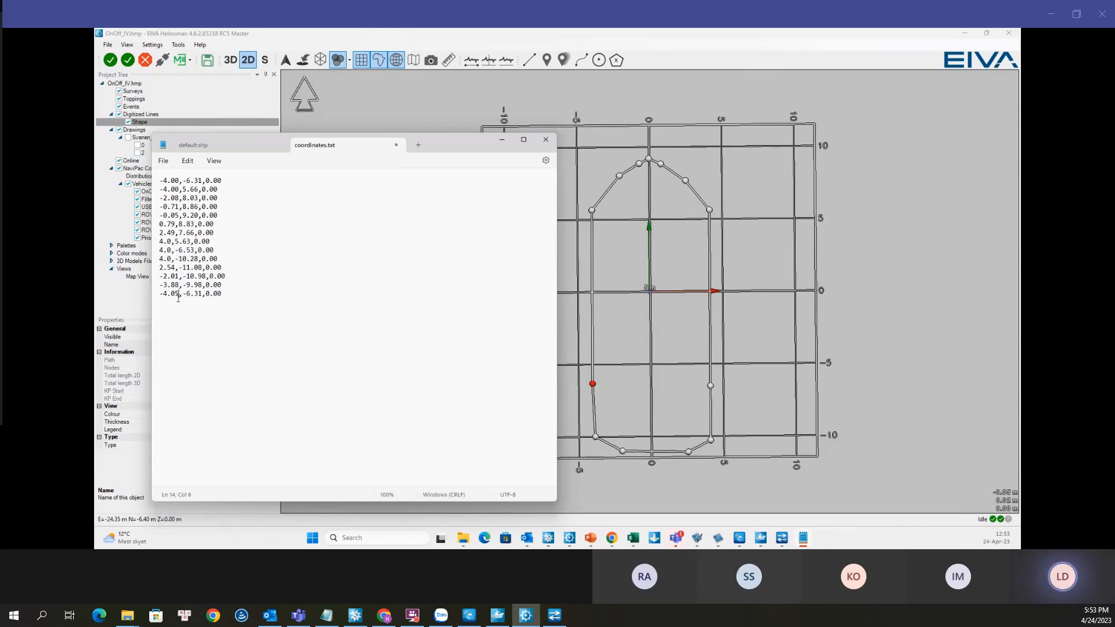
{"action": "key", "text": "BackSpace"}
Step: Close coordinates.txt and save the changes so they apply to the Shape line
{"action": "left_click_drag", "start_coordinate": [449, 148], "coordinate": [411, 85]}
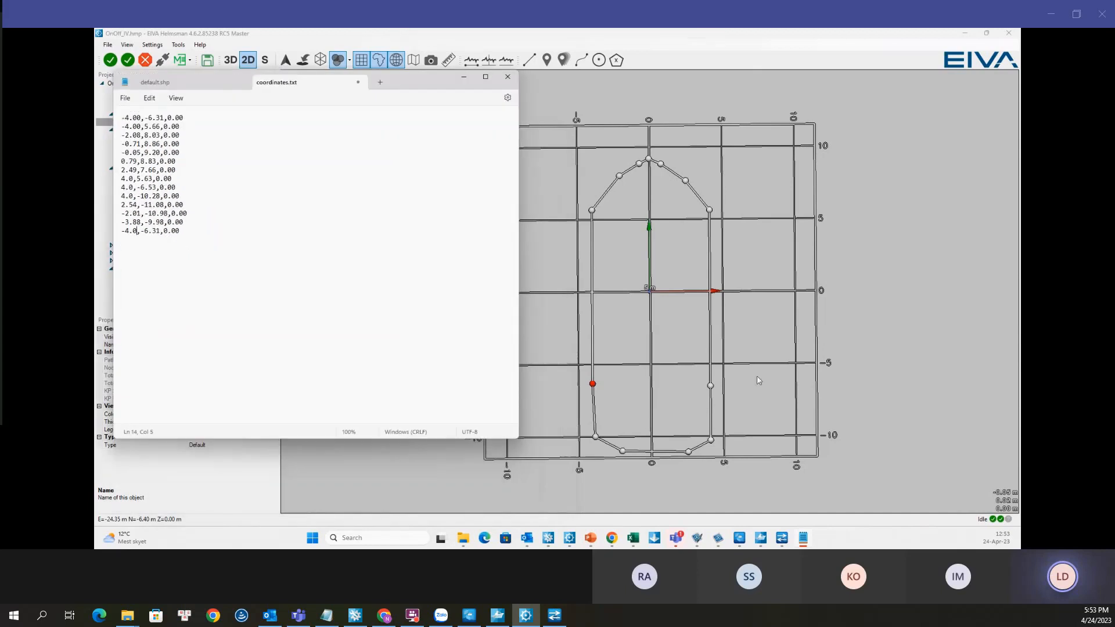
{"action": "left_click", "coordinate": [359, 84]}
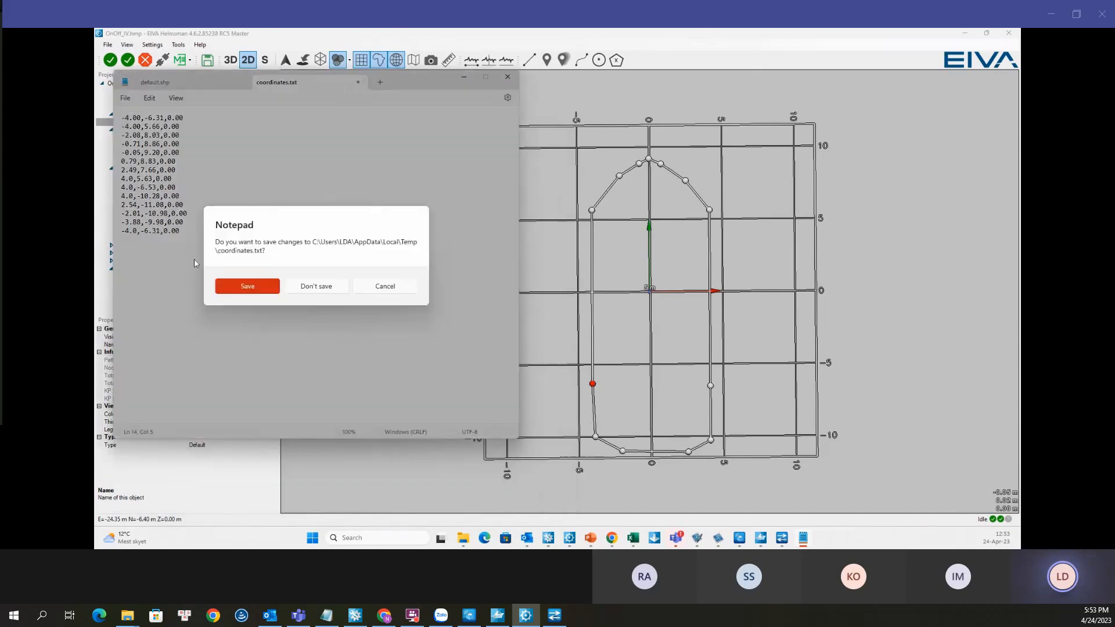
{"action": "left_click", "coordinate": [242, 287]}
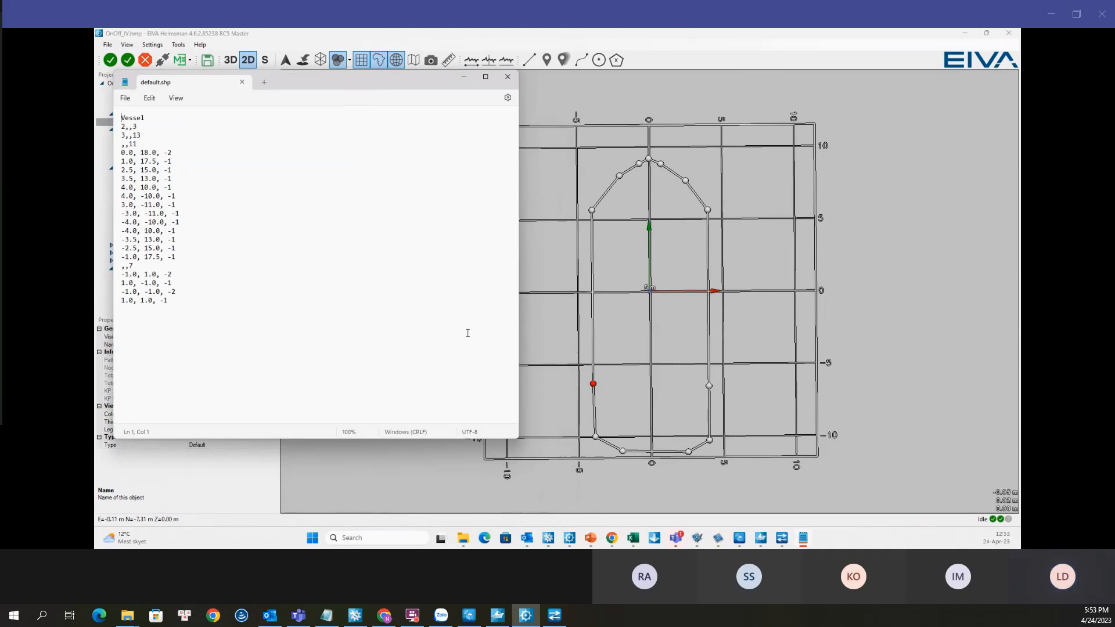
Step: Move the default.shp text window out of the way and capture a screenshot of the Shape line's Modify options
{"action": "left_click_drag", "start_coordinate": [317, 82], "coordinate": [1112, 110]}
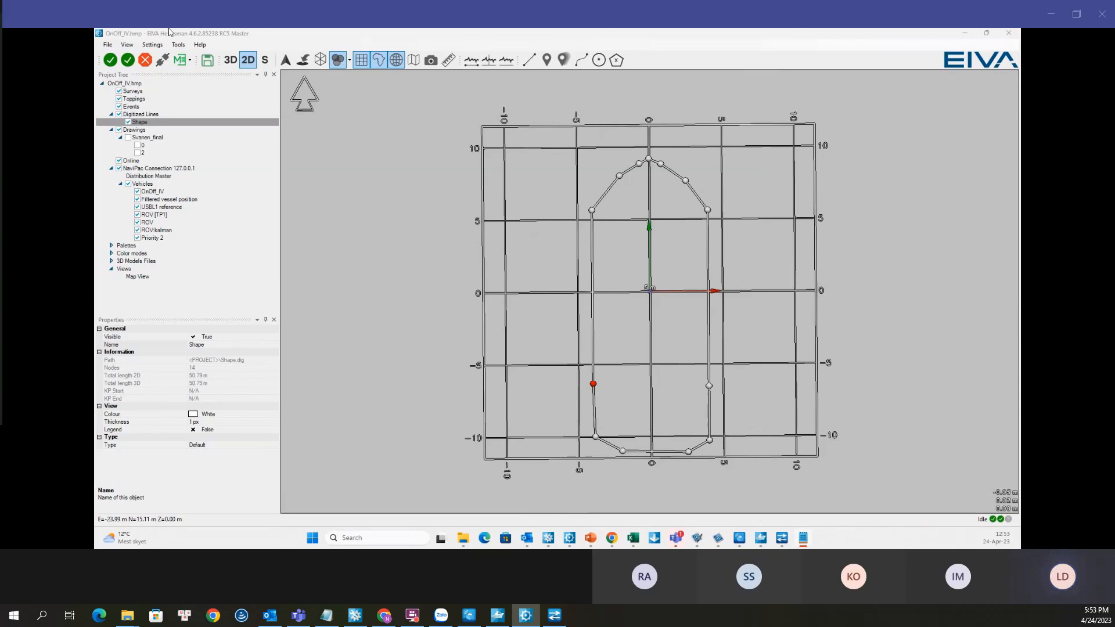
{"action": "right_click", "coordinate": [143, 122]}
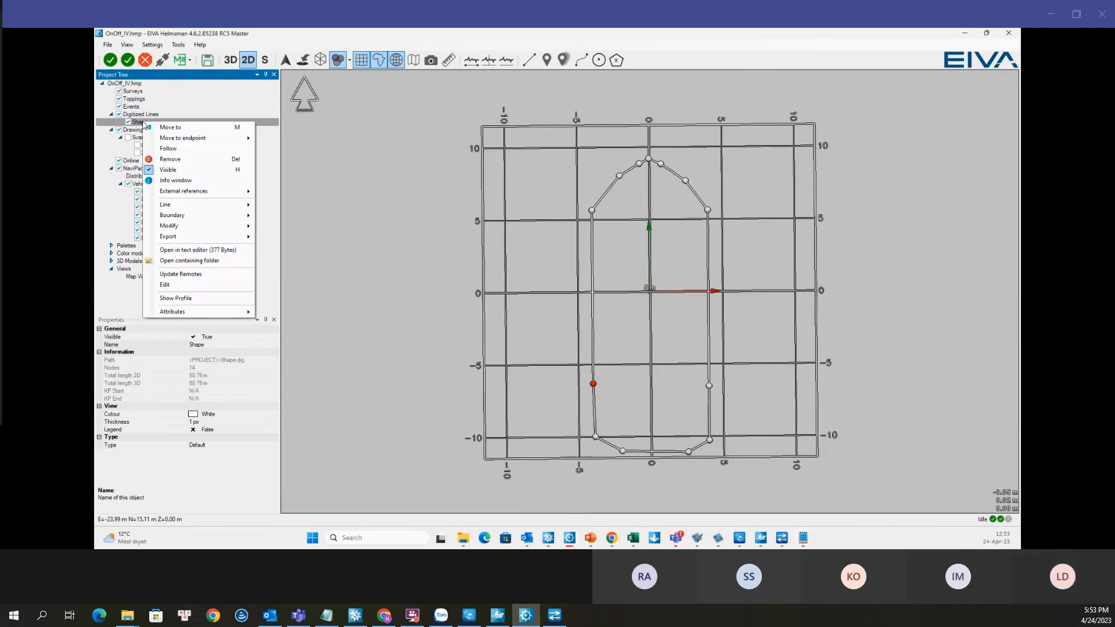
{"action": "mouse_move", "coordinate": [183, 231]}
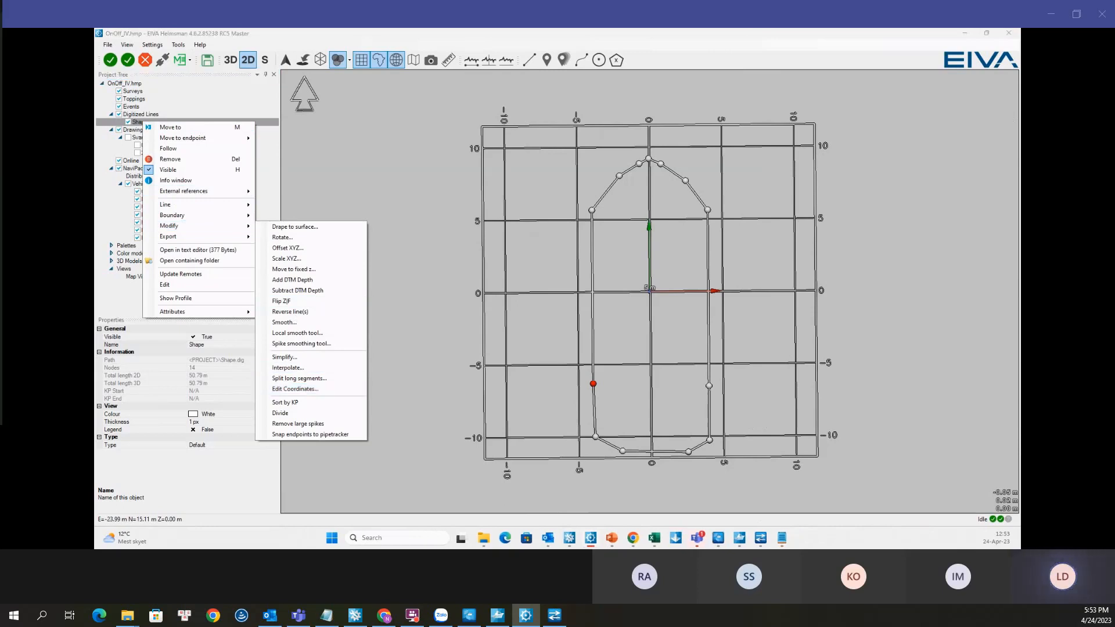
{"action": "key", "text": "Print"}
{"action": "left_click_drag", "start_coordinate": [125, 89], "coordinate": [769, 469]}
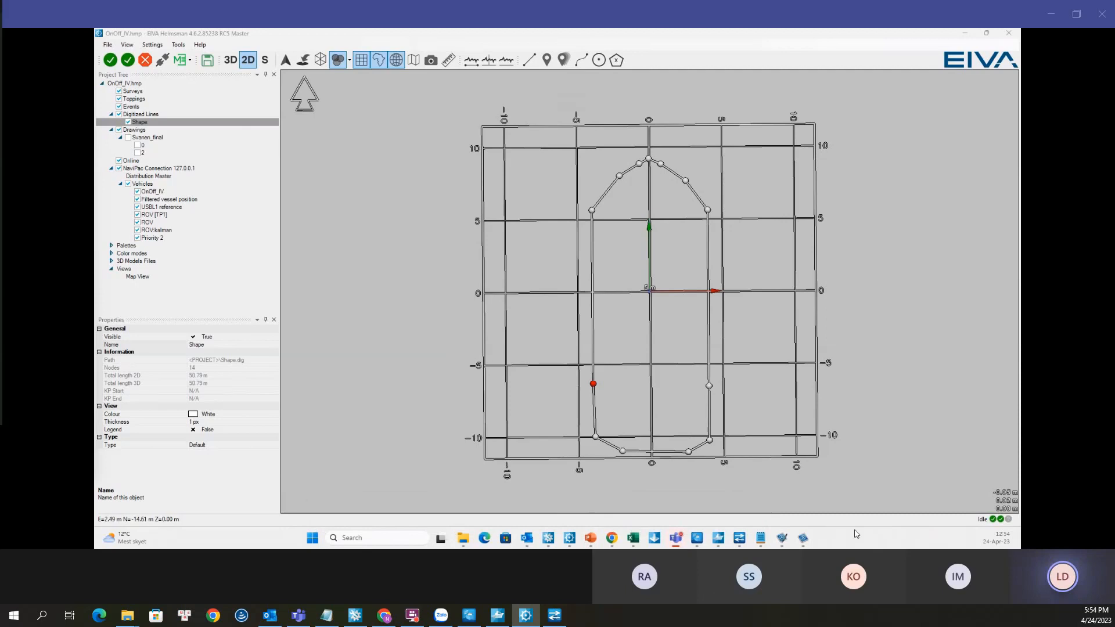
Step: Nudge the outline's lower-right corner node upward and export the Shape line as a Displayline (*.dis) named Vessel_OnOff_IV in the 2D Shapes folder
{"action": "left_click_drag", "start_coordinate": [710, 440], "coordinate": [709, 436]}
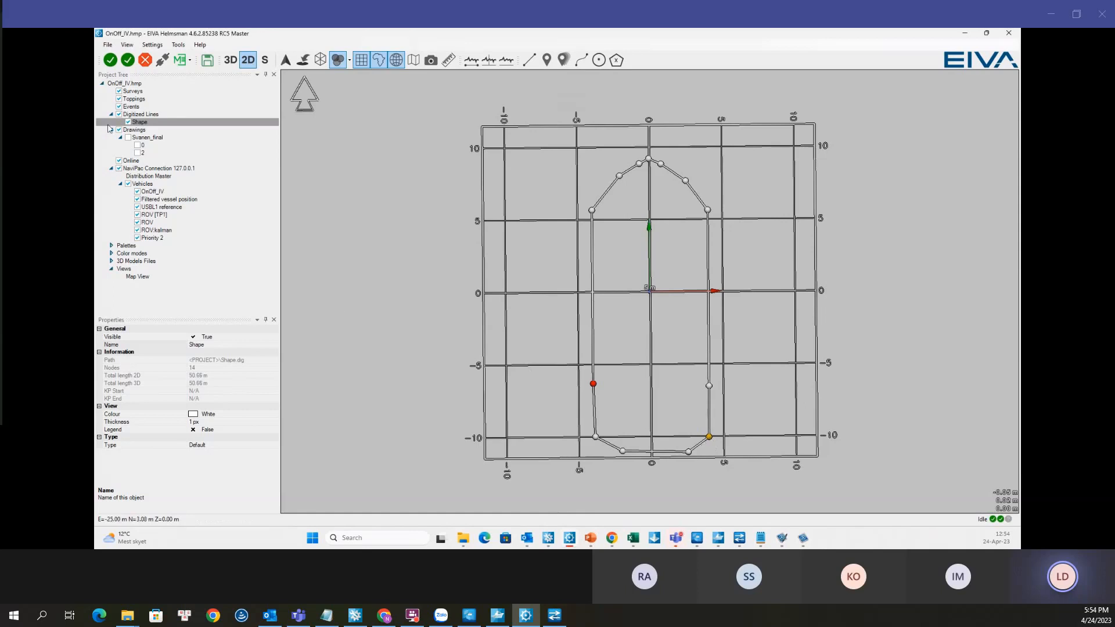
{"action": "right_click", "coordinate": [139, 123]}
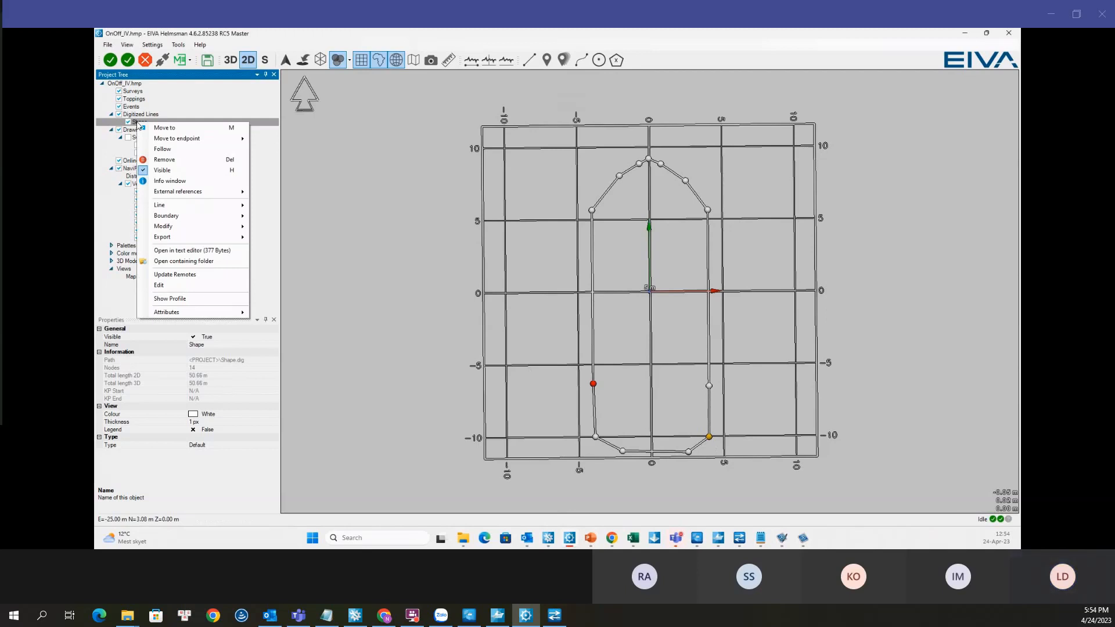
{"action": "mouse_move", "coordinate": [193, 239]}
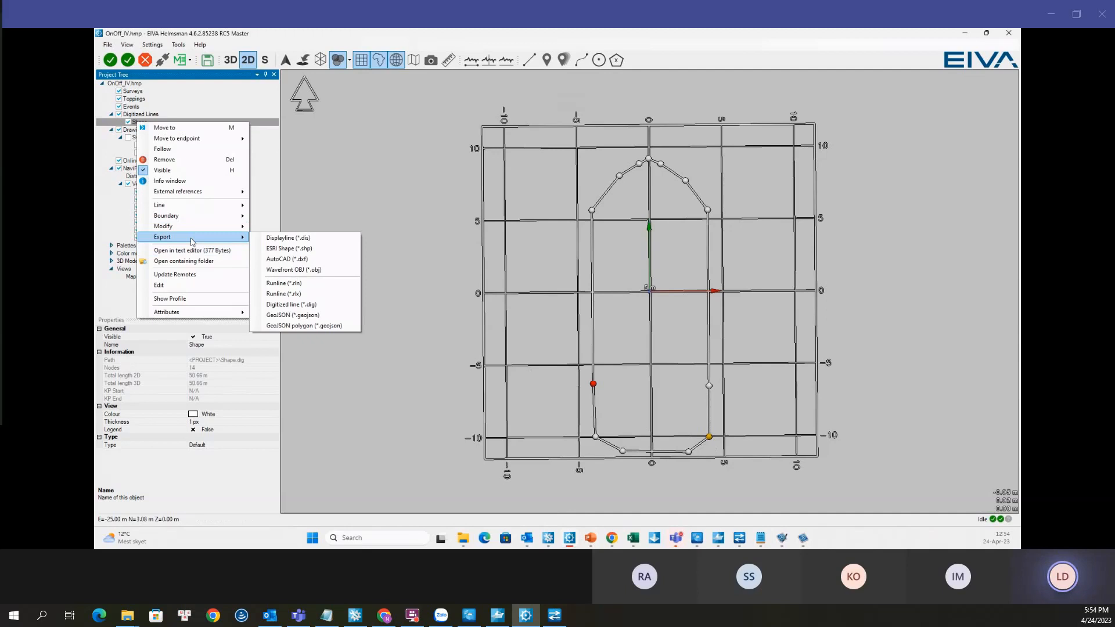
{"action": "left_click", "coordinate": [284, 239]}
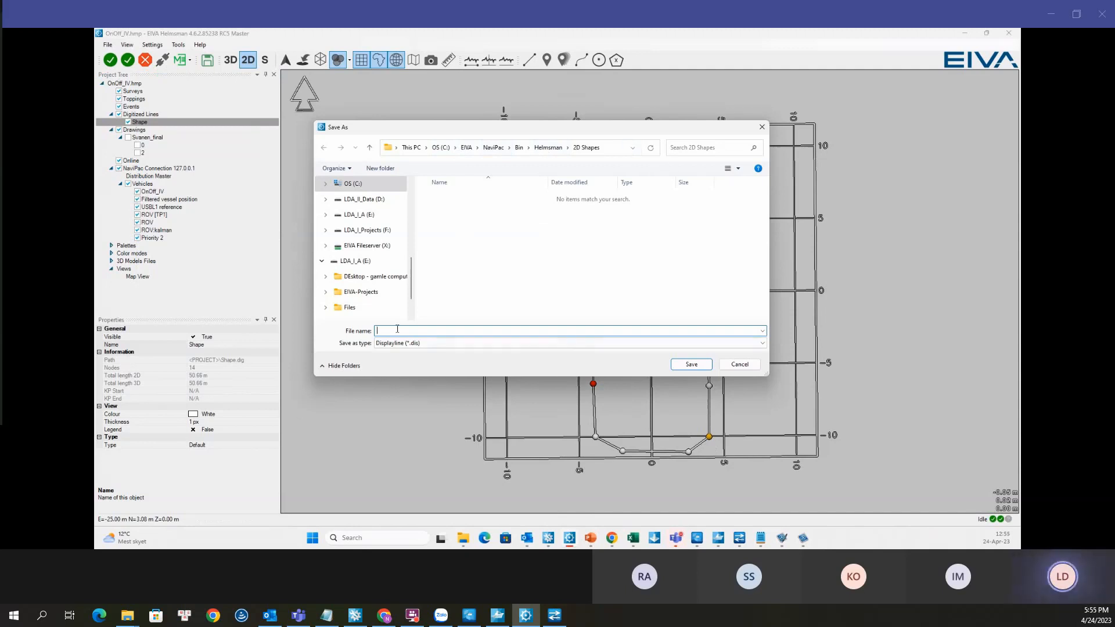
{"action": "type", "text": "Vessel"}
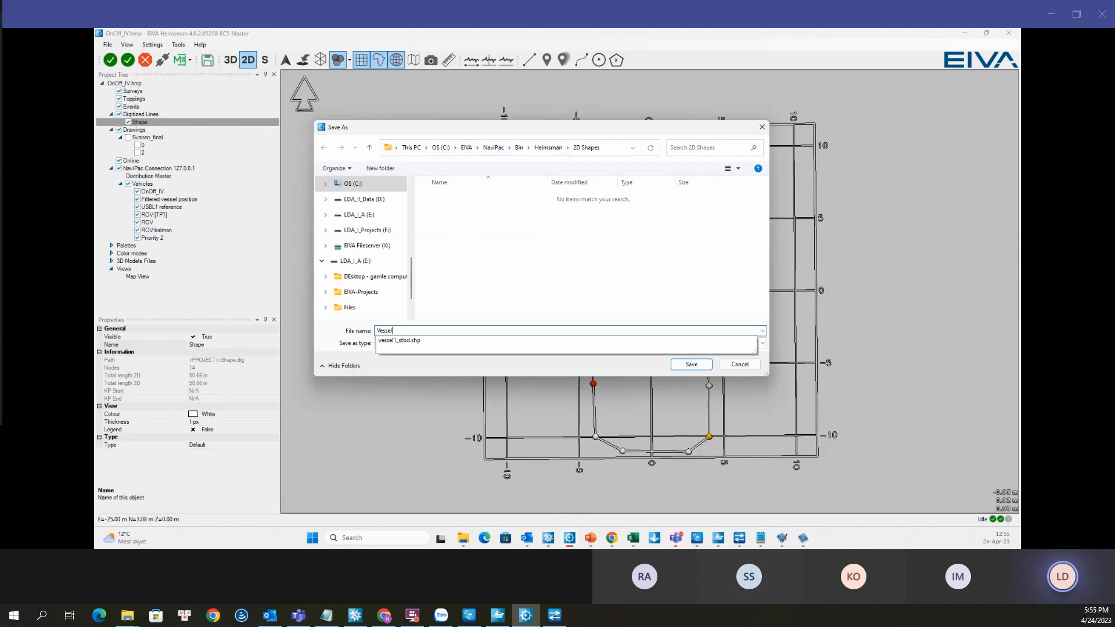
{"action": "type", "text": "_On"}
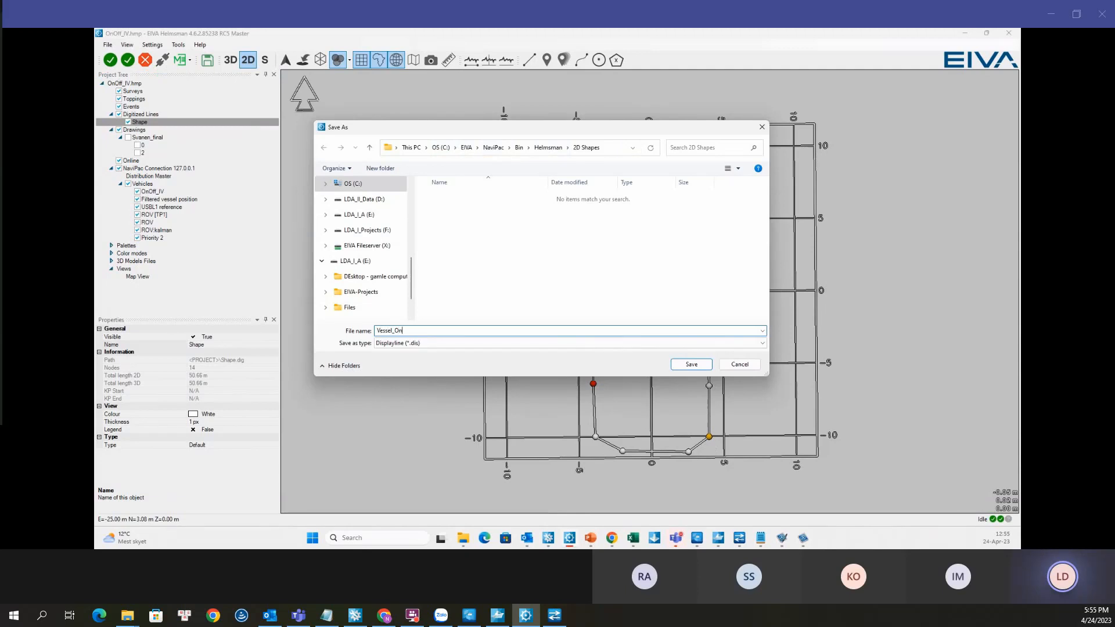
{"action": "type", "text": "Off"}
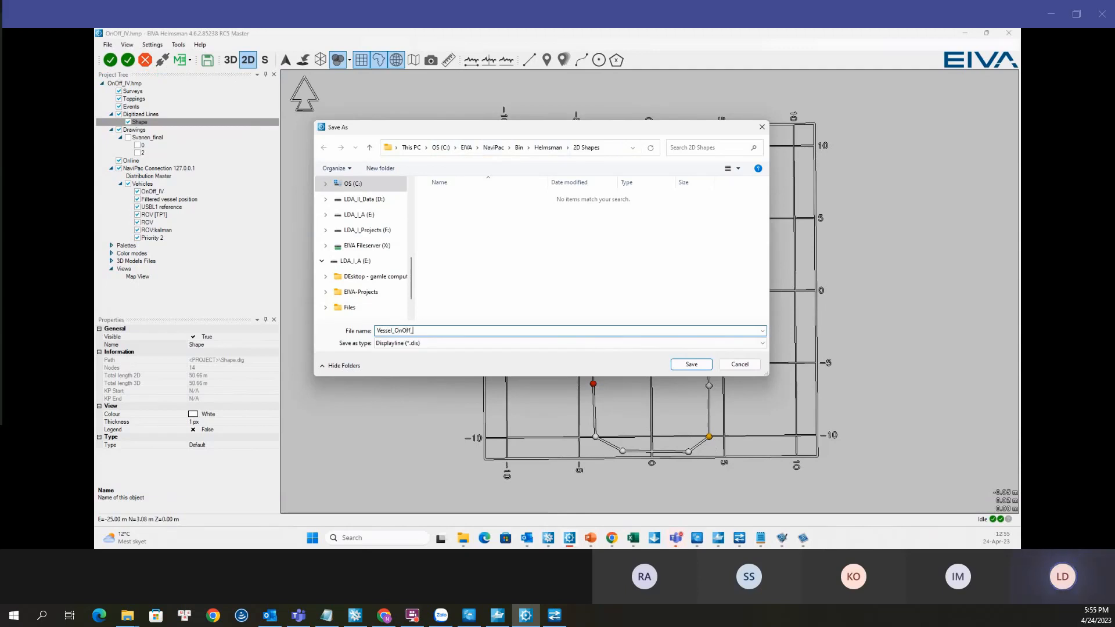
{"action": "type", "text": "_IV"}
{"action": "left_click", "coordinate": [698, 367]}
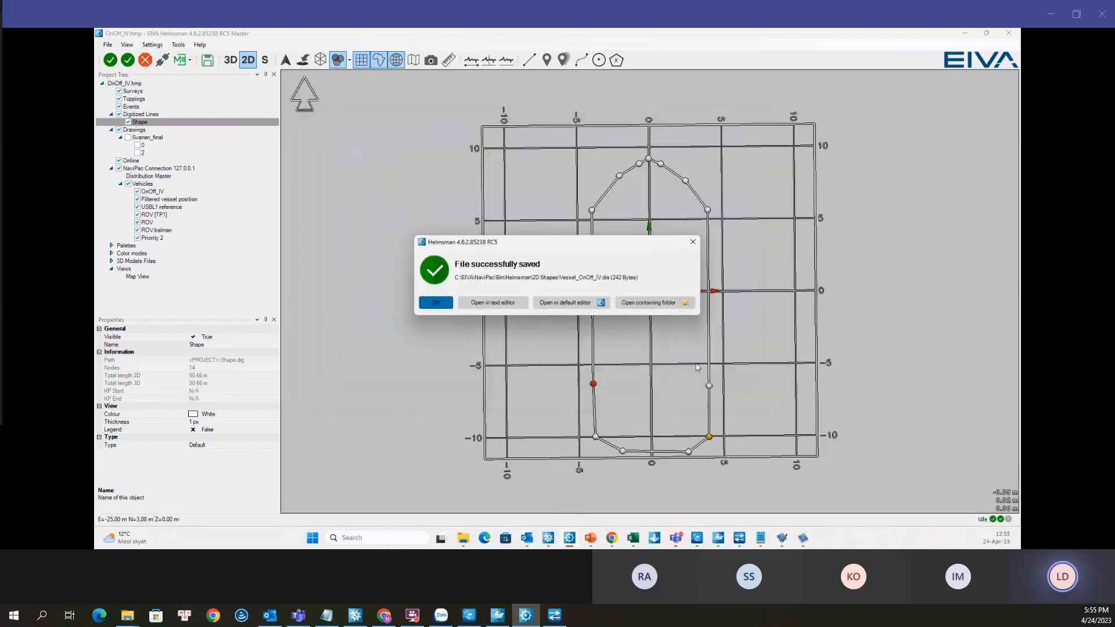
Step: Open the folder containing the exported file and change its extension to make it Vessel_OnOff_IV.shp
{"action": "left_click", "coordinate": [640, 307]}
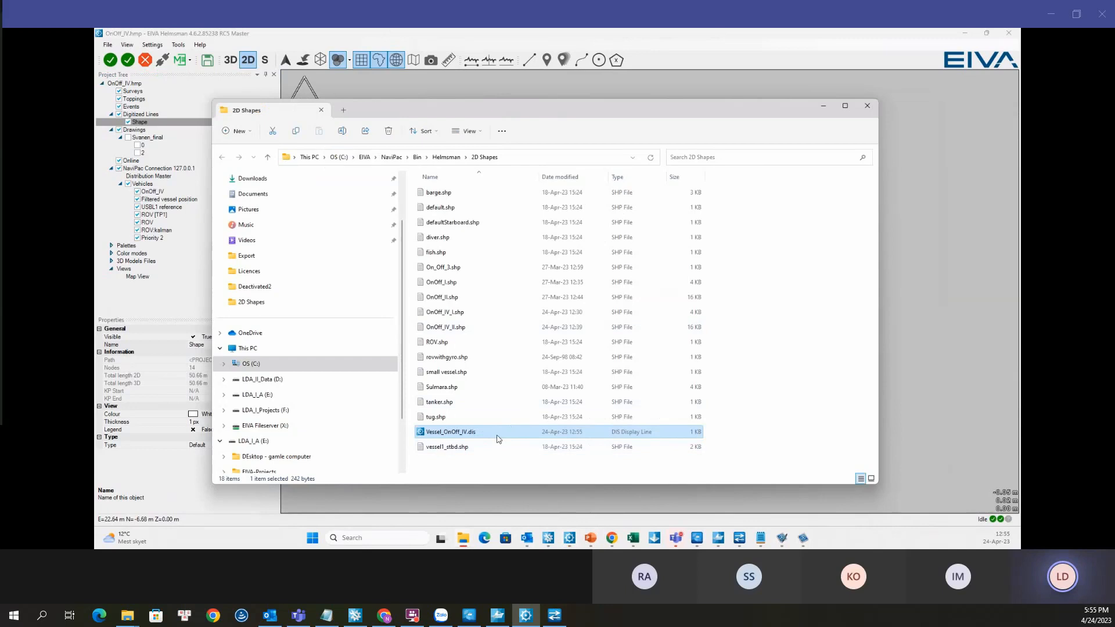
{"action": "key", "text": "F2"}
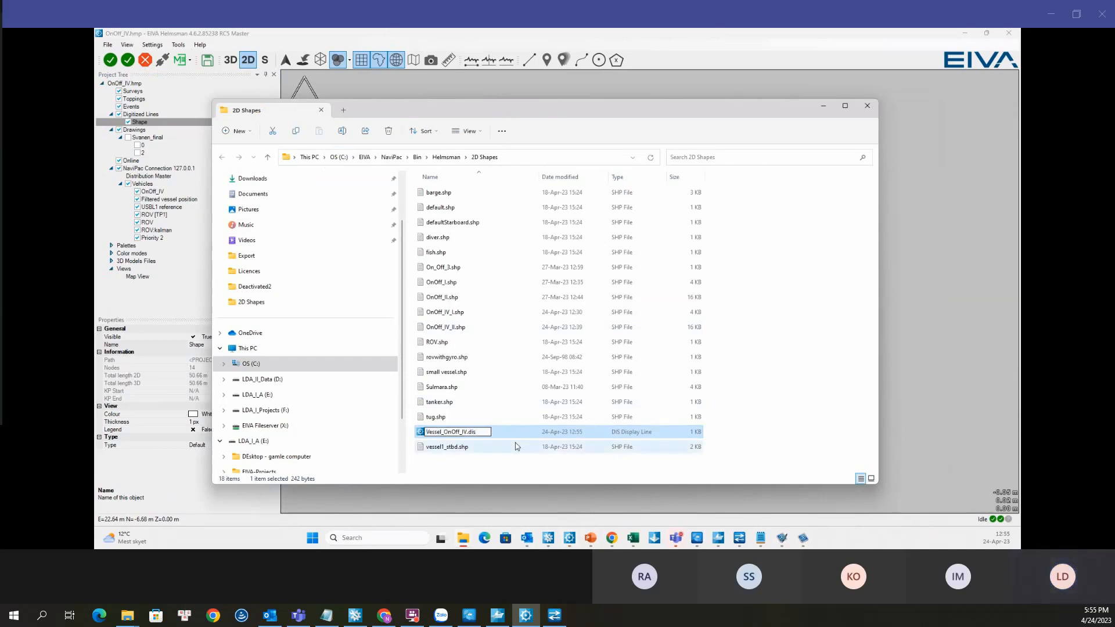
{"action": "key", "text": "BackSpace"}
{"action": "type", "text": "sh"}
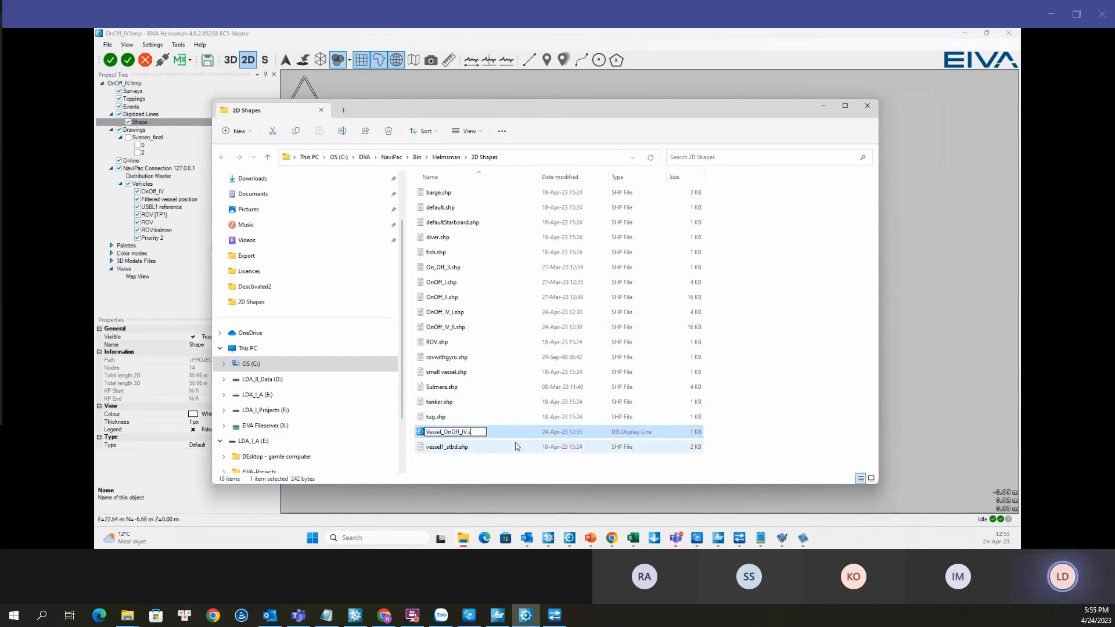
{"action": "type", "text": "p"}
{"action": "key", "text": "Return"}
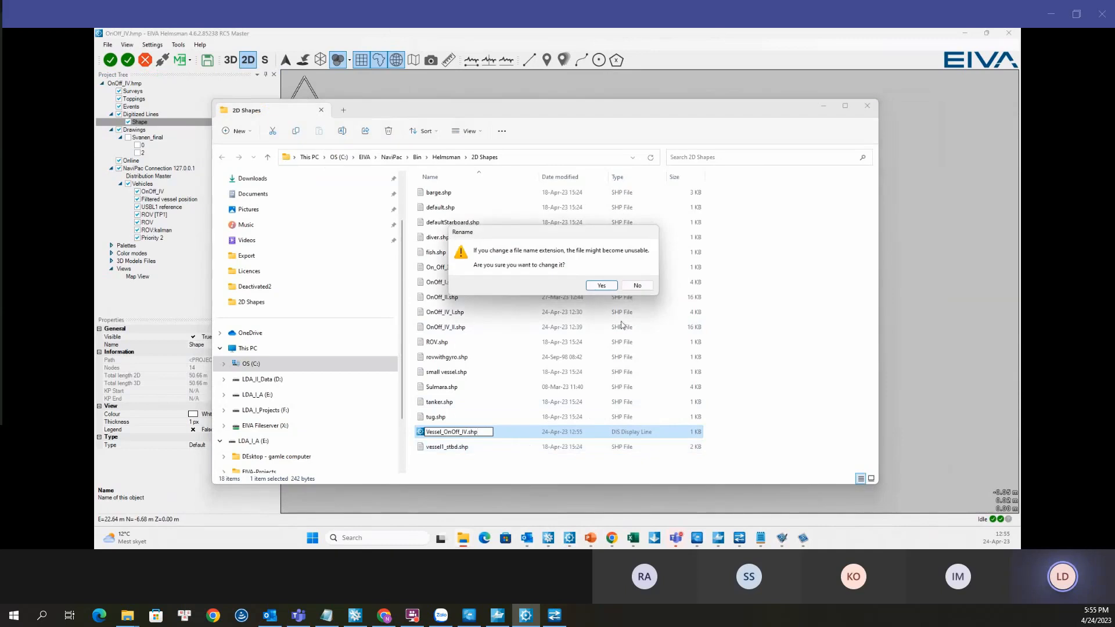
{"action": "left_click", "coordinate": [596, 288]}
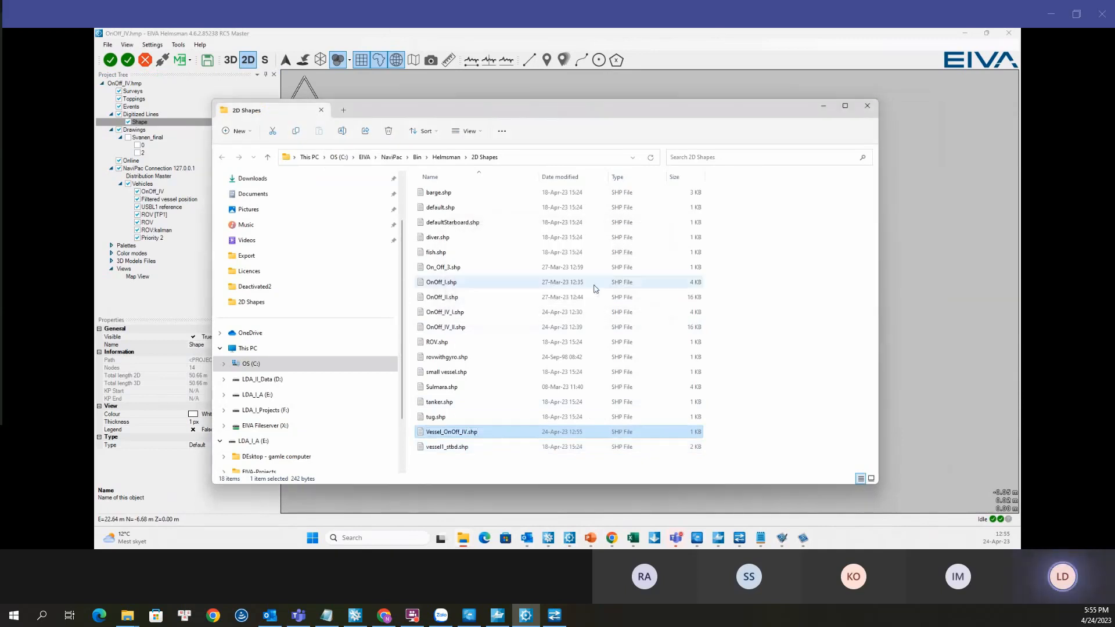
Step: Open Vessel_OnOff_IV.shp as text to check its coordinates, close it and move the folder window off the map
{"action": "right_click", "coordinate": [451, 436]}
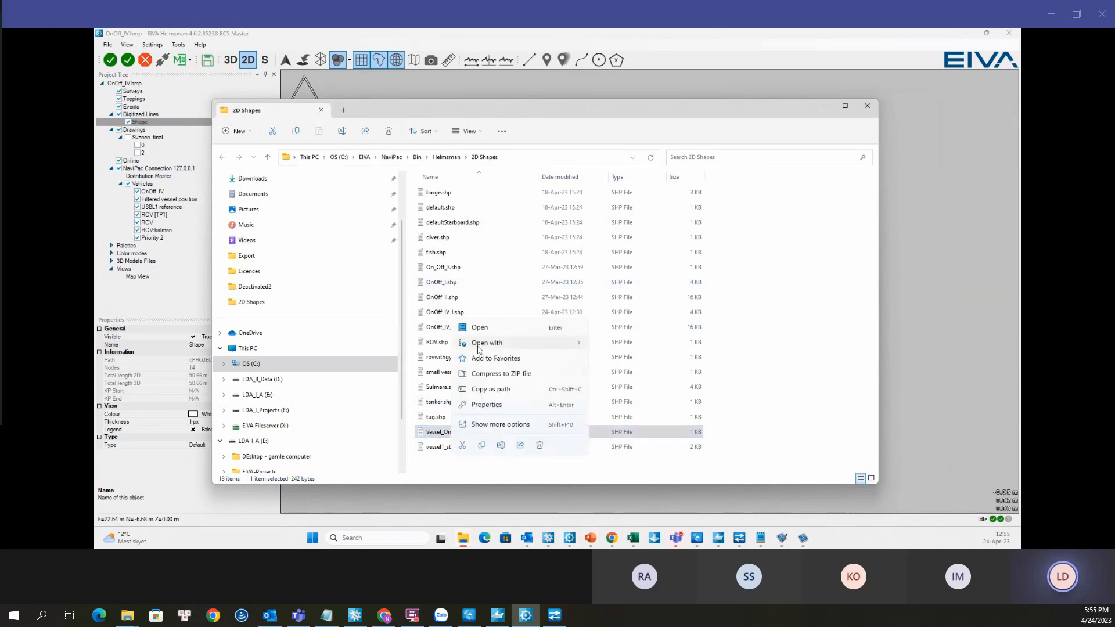
{"action": "mouse_move", "coordinate": [482, 344]}
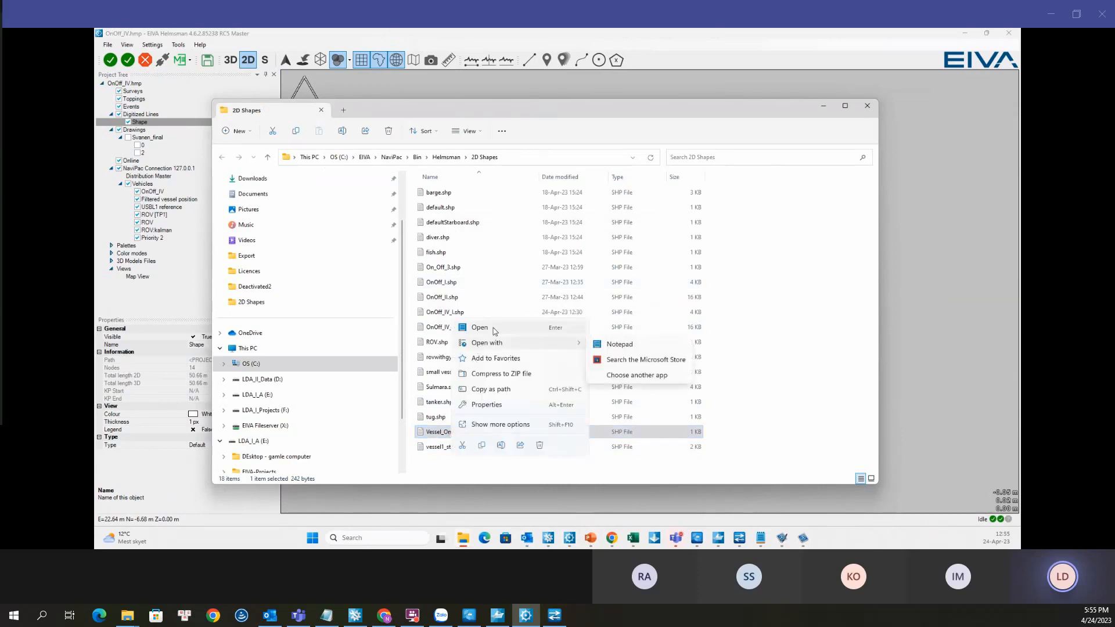
{"action": "left_click", "coordinate": [494, 328]}
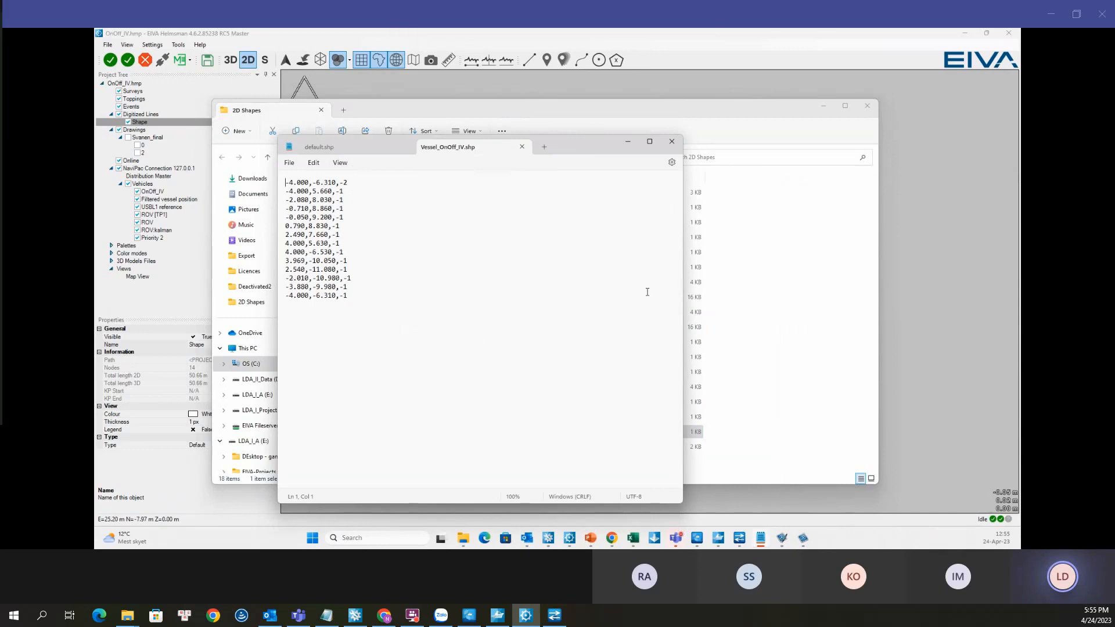
{"action": "left_click", "coordinate": [671, 143]}
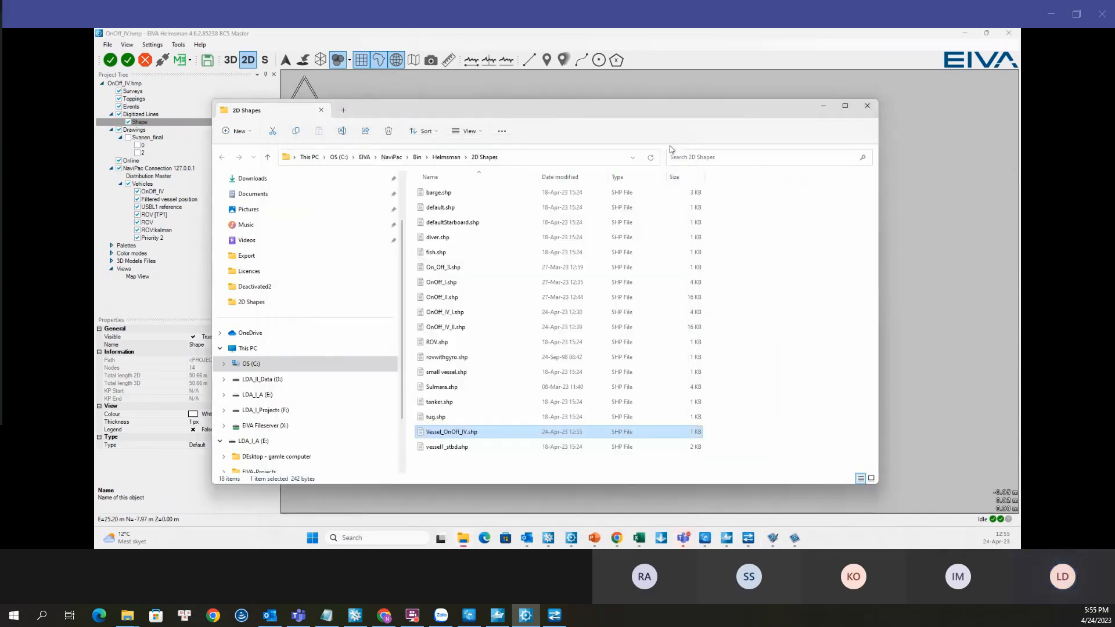
{"action": "left_click_drag", "start_coordinate": [746, 109], "coordinate": [1019, 109]}
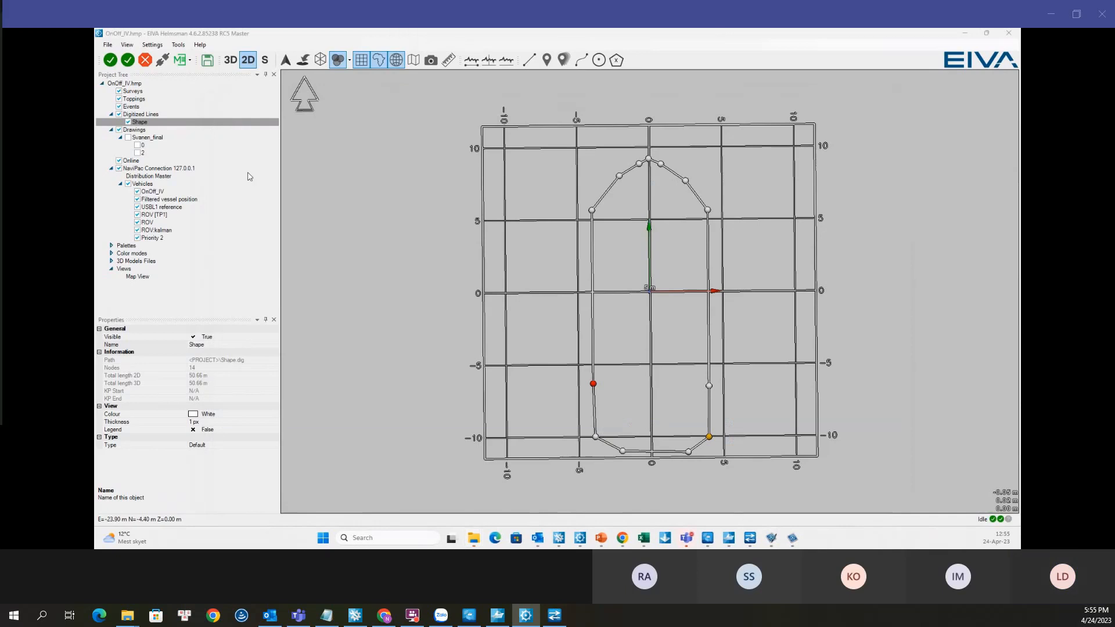
Step: Centre the map on the OnOff_IV vehicle and attach the 2D shape Vessel_OnOff_IV.shp to it
{"action": "right_click", "coordinate": [156, 193]}
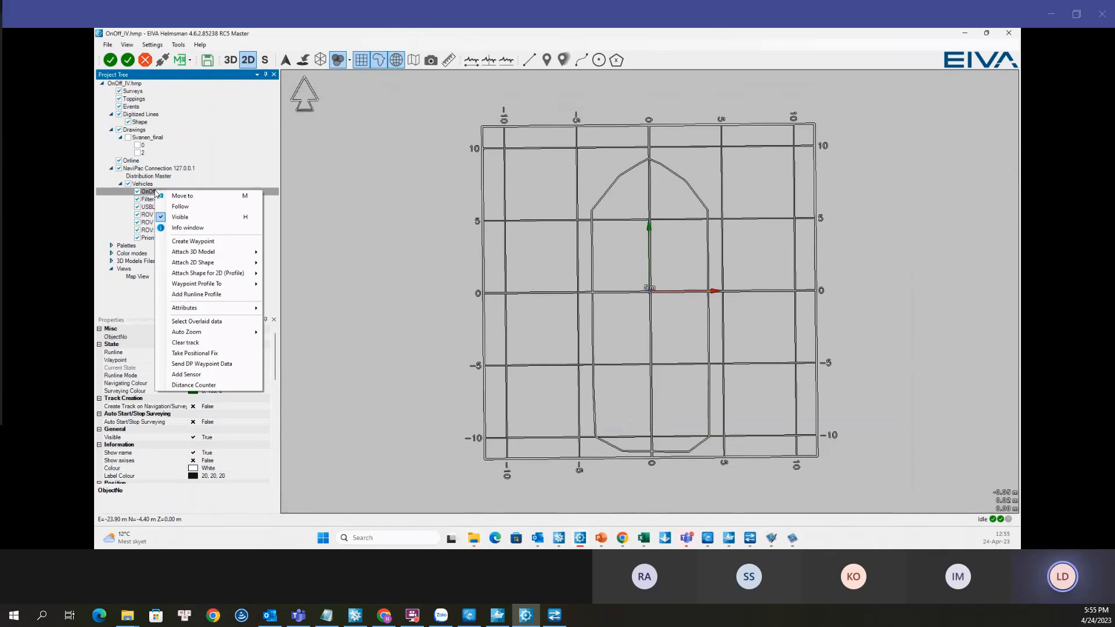
{"action": "left_click", "coordinate": [181, 196]}
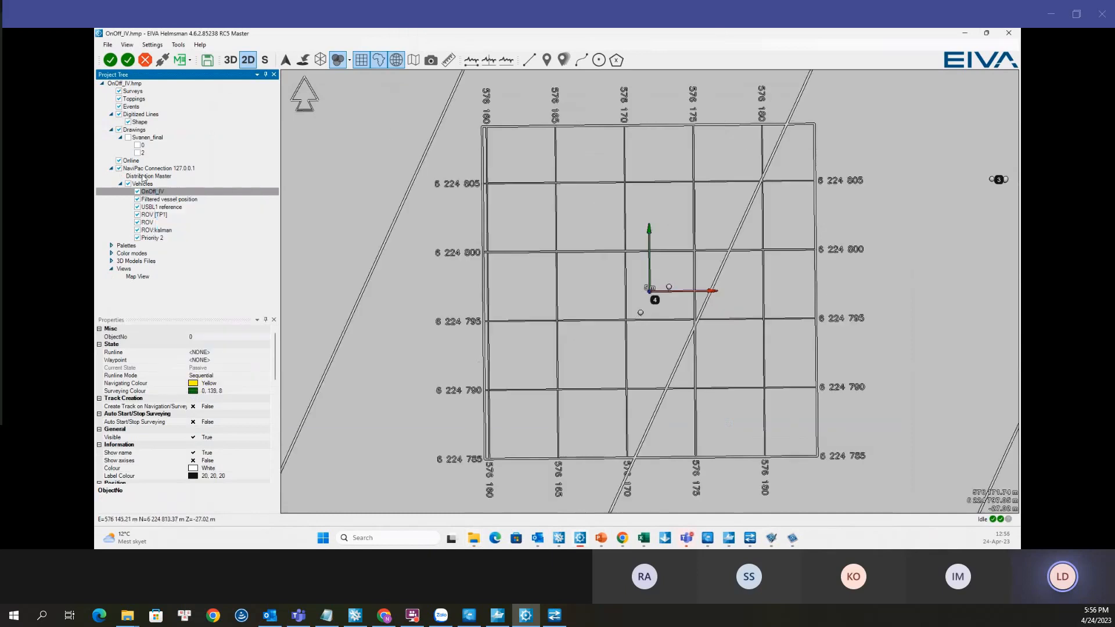
{"action": "right_click", "coordinate": [162, 193]}
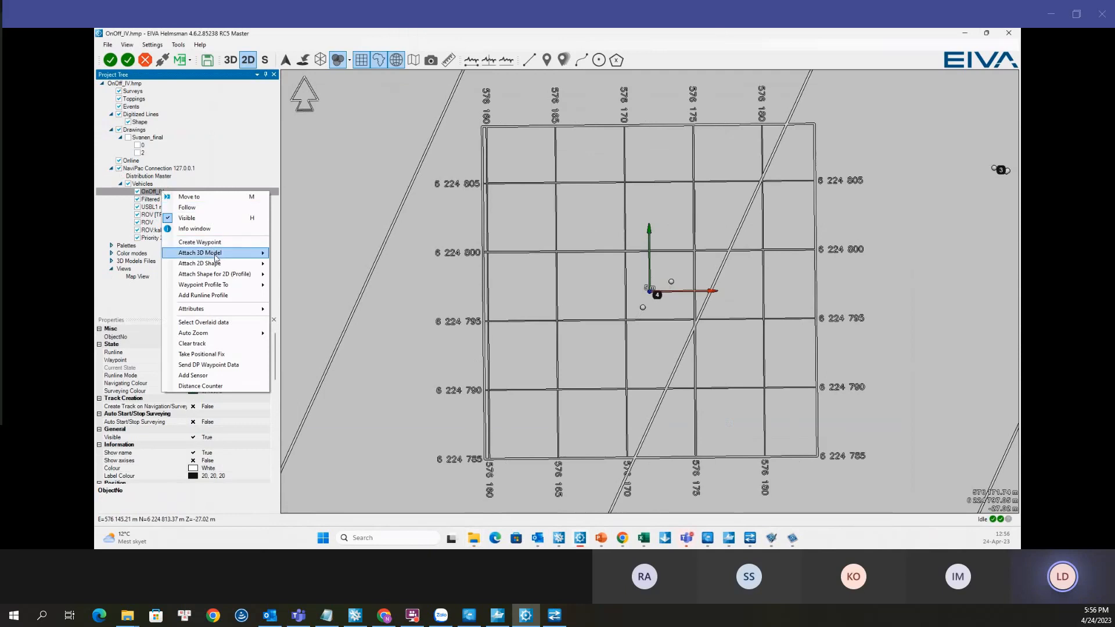
{"action": "mouse_move", "coordinate": [216, 257]}
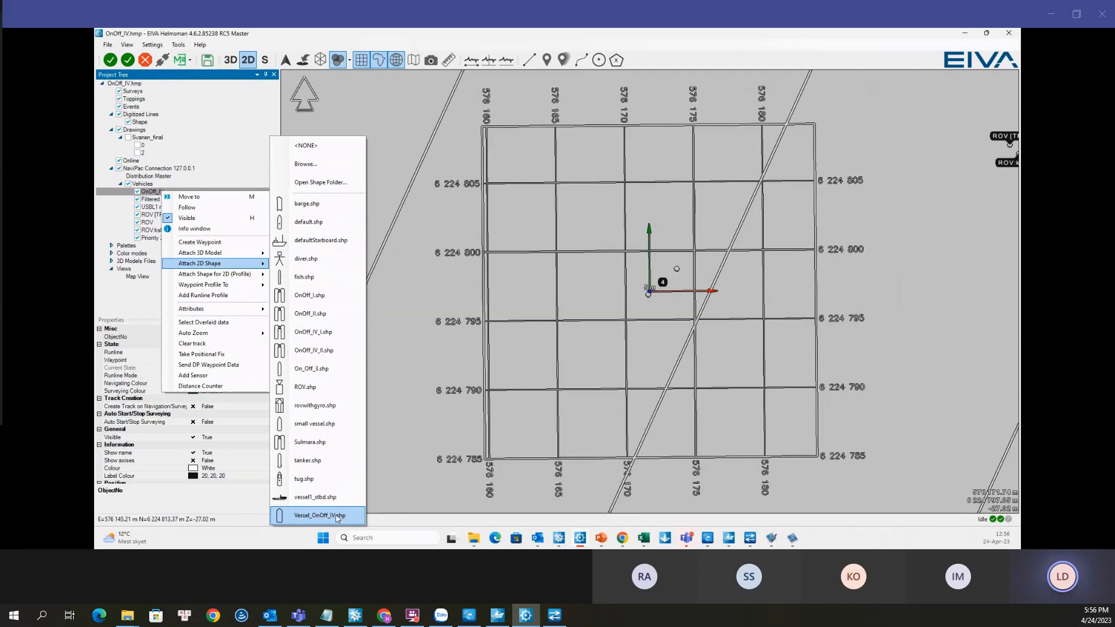
{"action": "left_click", "coordinate": [329, 522]}
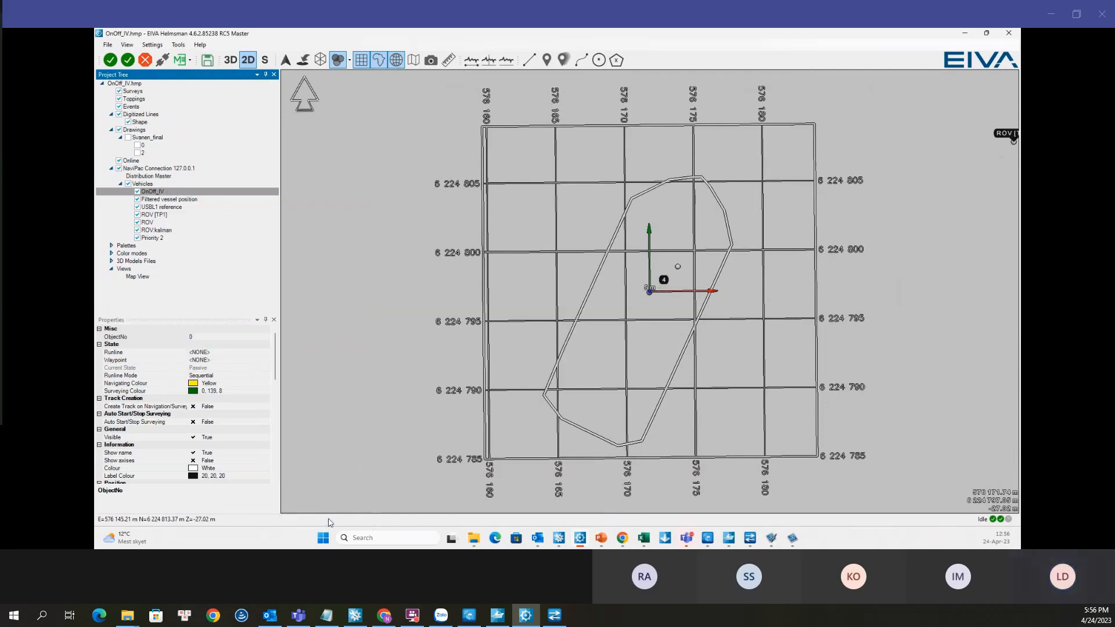
{"action": "scroll", "coordinate": [792, 384], "scroll_direction": "down", "scroll_amount": 5}
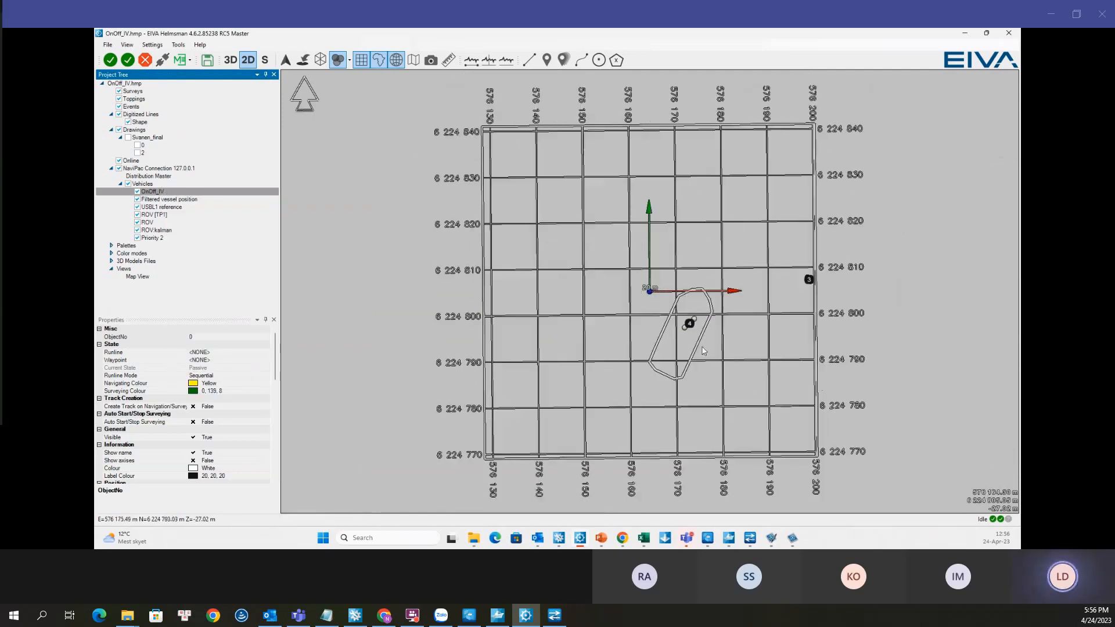
{"action": "scroll", "coordinate": [702, 350], "scroll_direction": "up", "scroll_amount": 3}
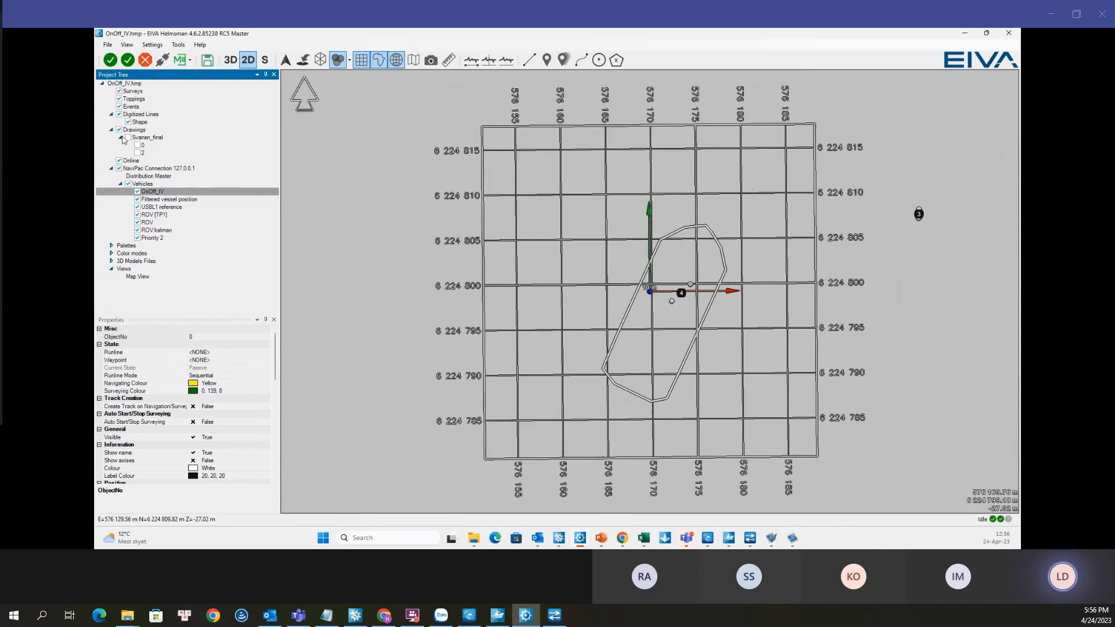
Step: Turn off the Surface Grid in the Map View properties
{"action": "left_click", "coordinate": [140, 277]}
{"action": "scroll", "coordinate": [234, 460], "scroll_direction": "down", "scroll_amount": 4}
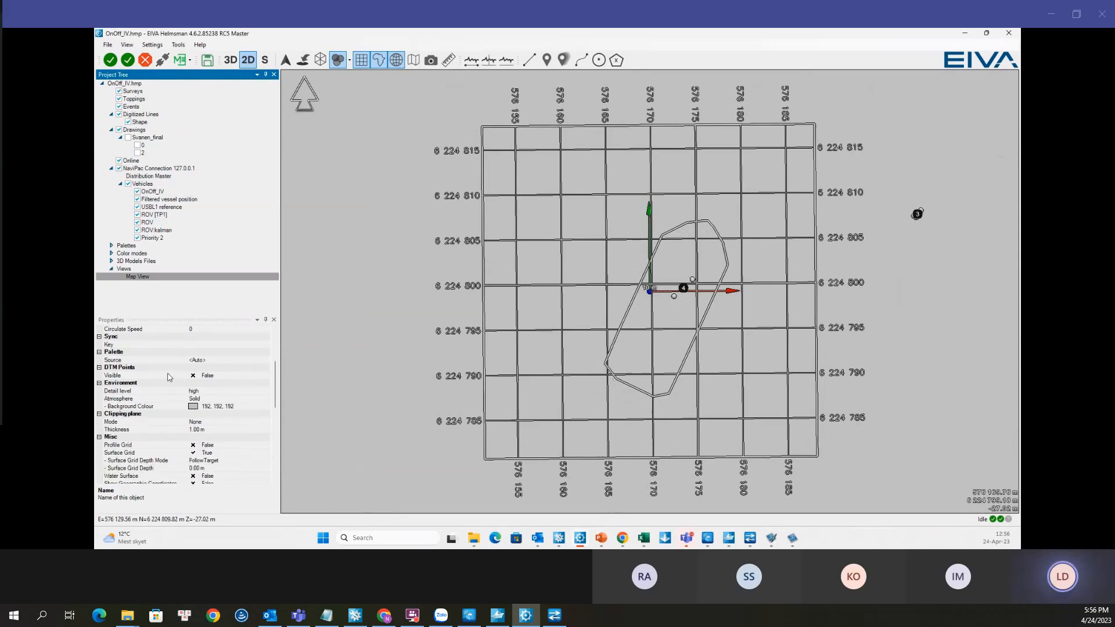
{"action": "scroll", "coordinate": [162, 432], "scroll_direction": "down", "scroll_amount": 1}
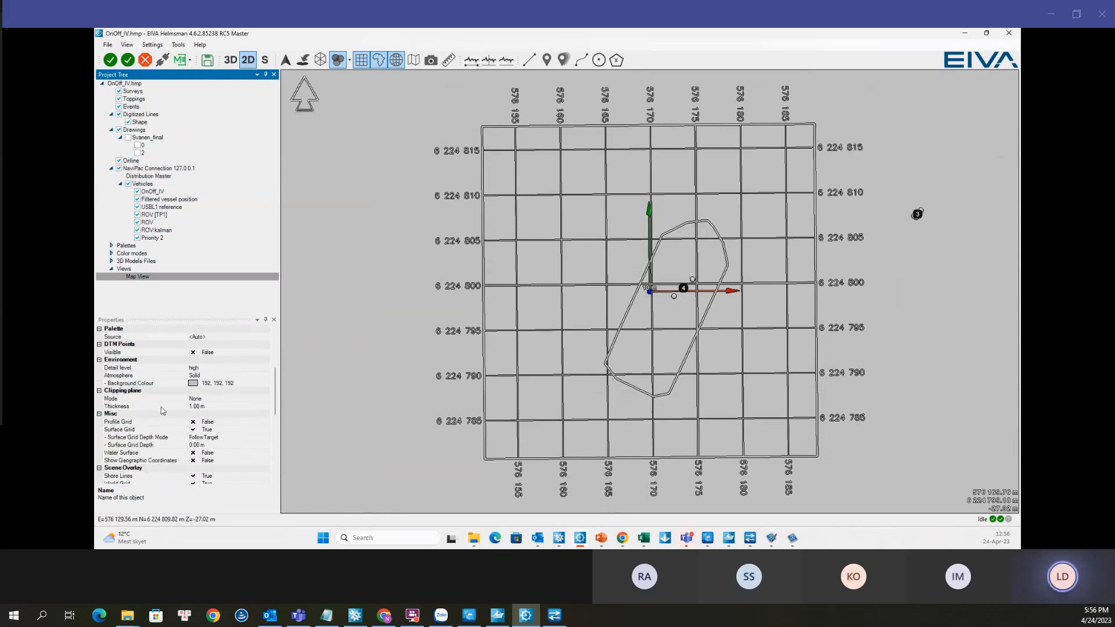
{"action": "left_click", "coordinate": [232, 431]}
{"action": "left_click", "coordinate": [267, 430]}
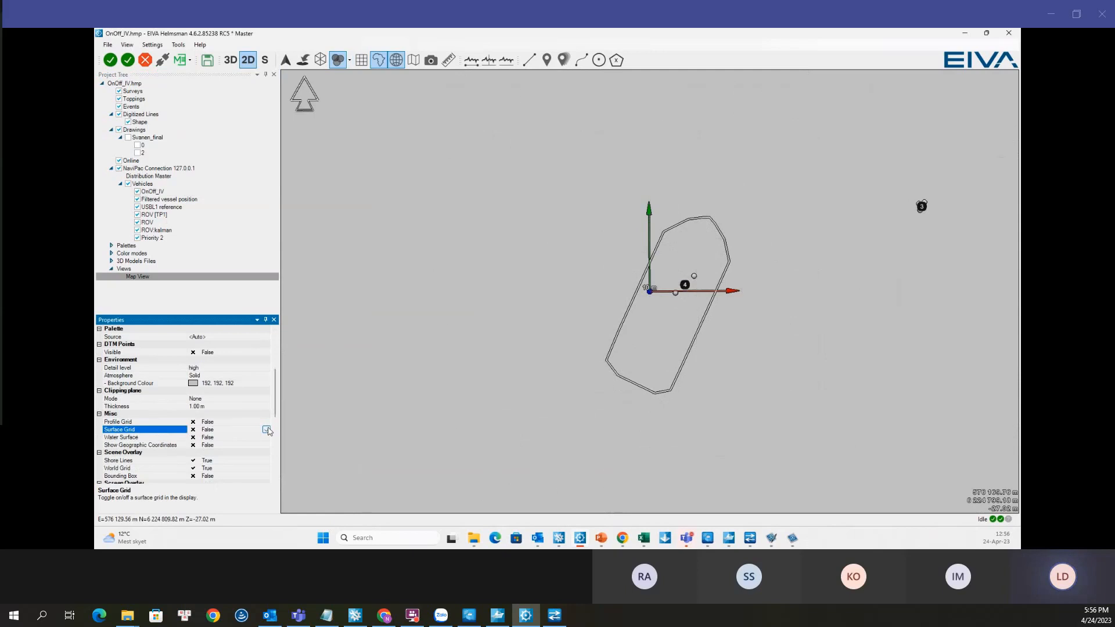
{"action": "scroll", "coordinate": [660, 376], "scroll_direction": "down", "scroll_amount": 5}
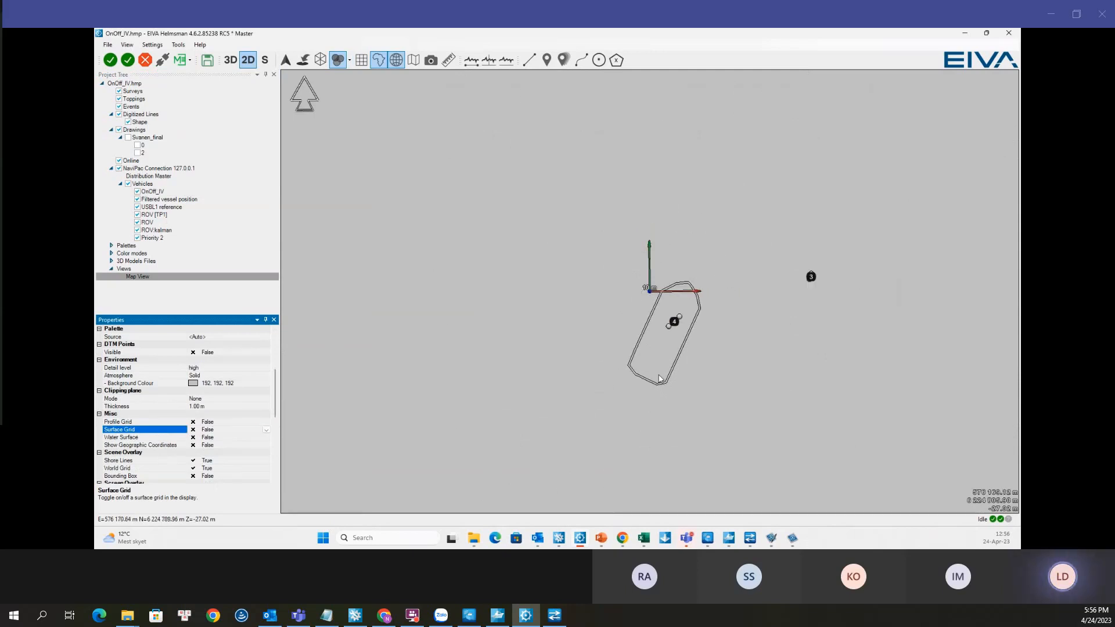
{"action": "scroll", "coordinate": [662, 363], "scroll_direction": "up", "scroll_amount": 2}
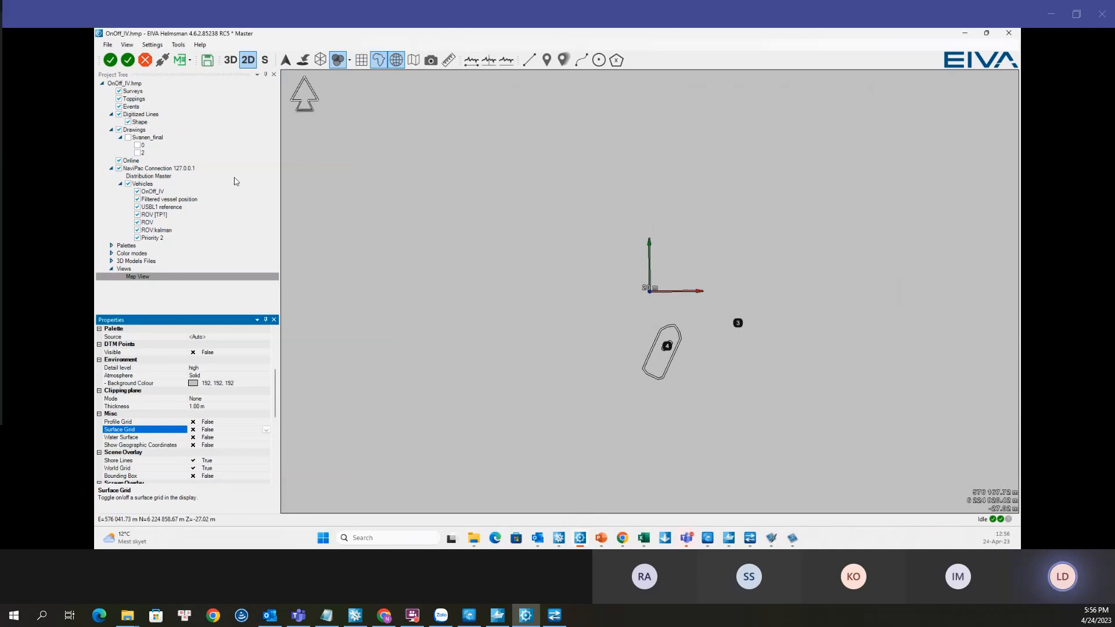
Step: Inspect the OnOff_IV vessel's 3D model from above in the 3D view, and return to the 2D view
{"action": "left_click", "coordinate": [154, 192]}
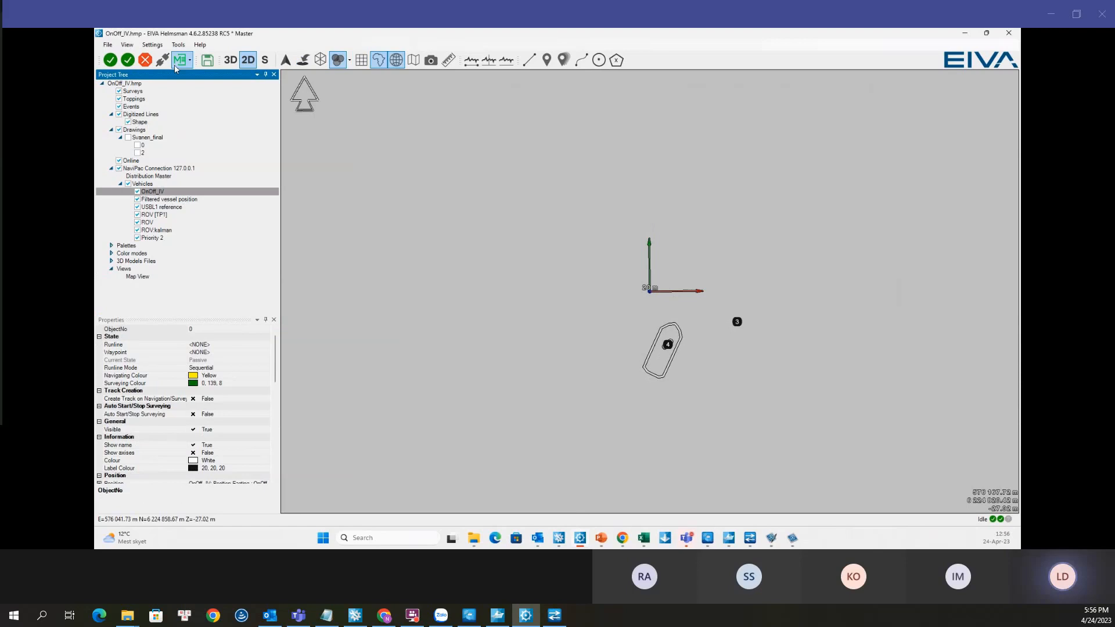
{"action": "left_click", "coordinate": [230, 60]}
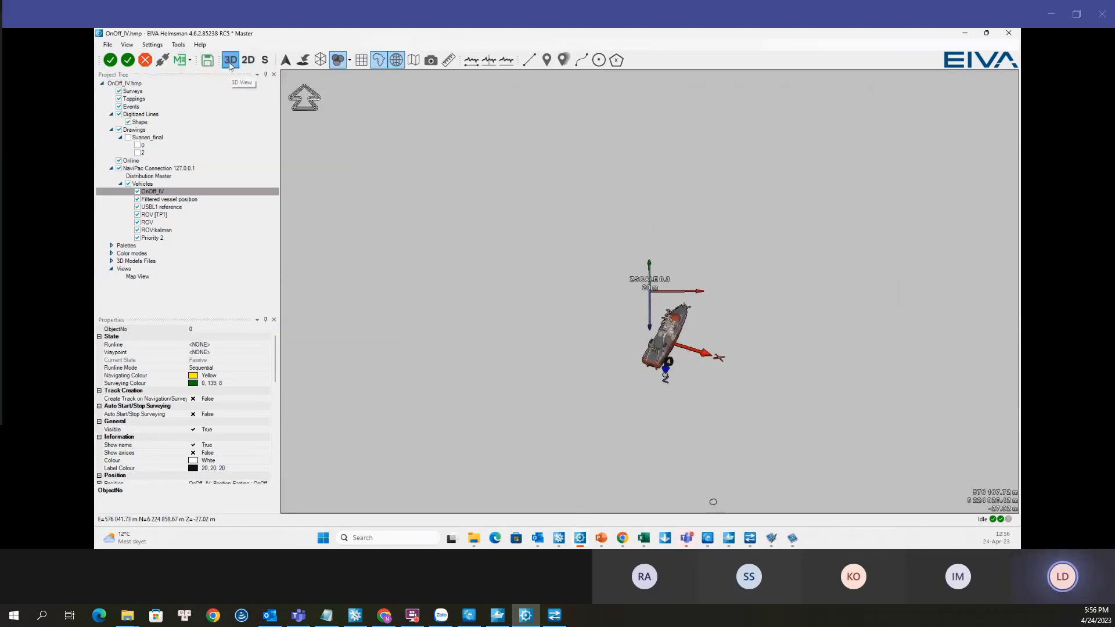
{"action": "left_click_drag", "start_coordinate": [715, 307], "coordinate": [707, 440]}
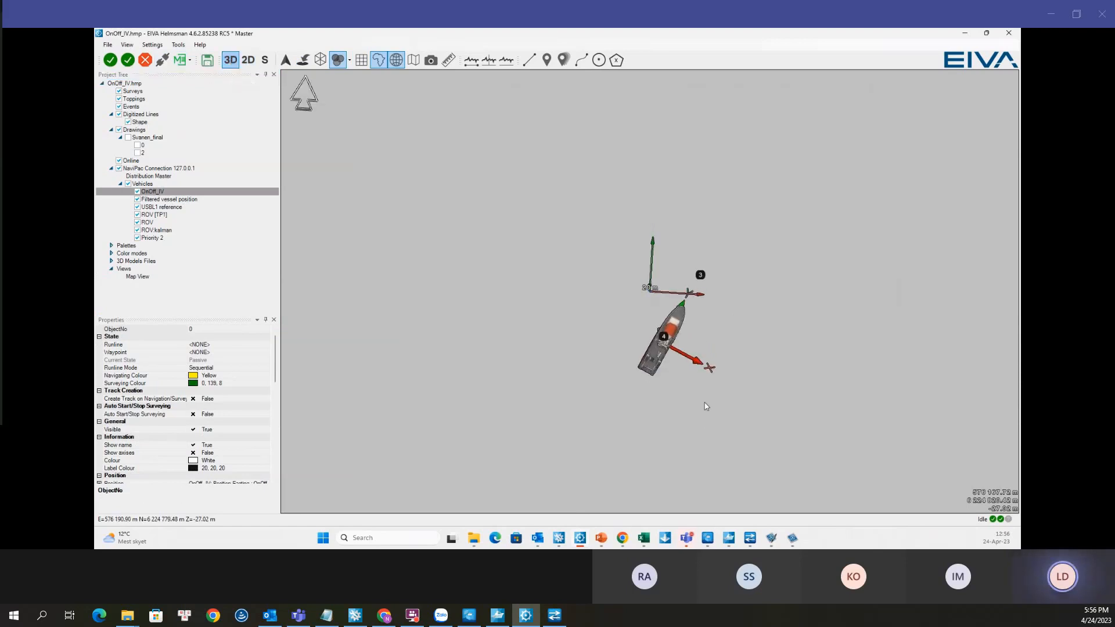
{"action": "scroll", "coordinate": [707, 407], "scroll_direction": "up", "scroll_amount": 3}
{"action": "scroll", "coordinate": [648, 234], "scroll_direction": "up", "scroll_amount": 5}
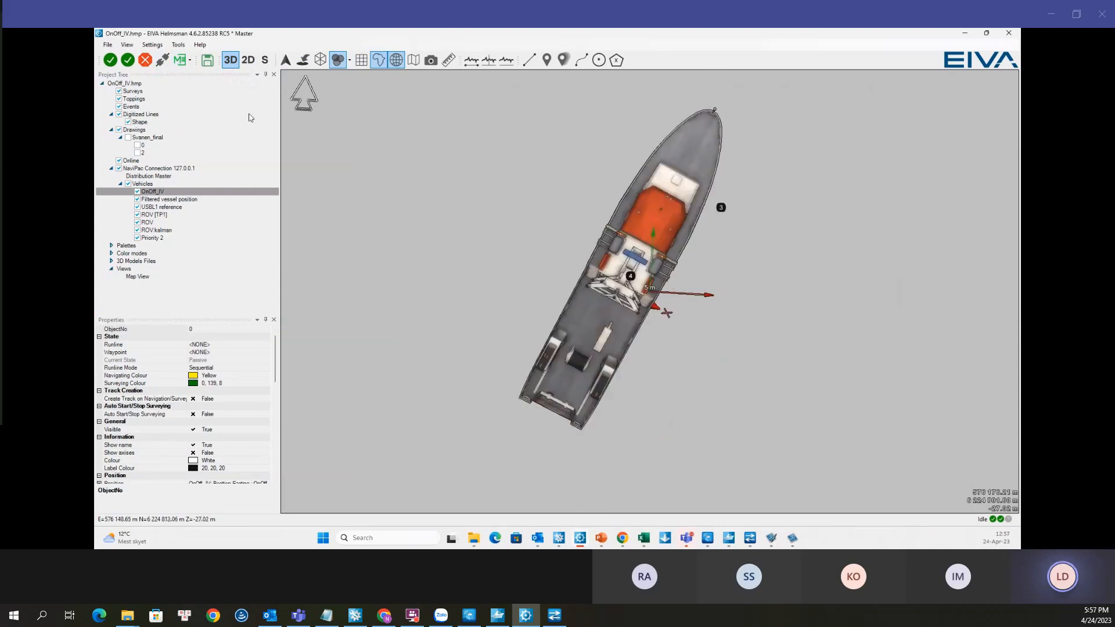
{"action": "left_click", "coordinate": [249, 61]}
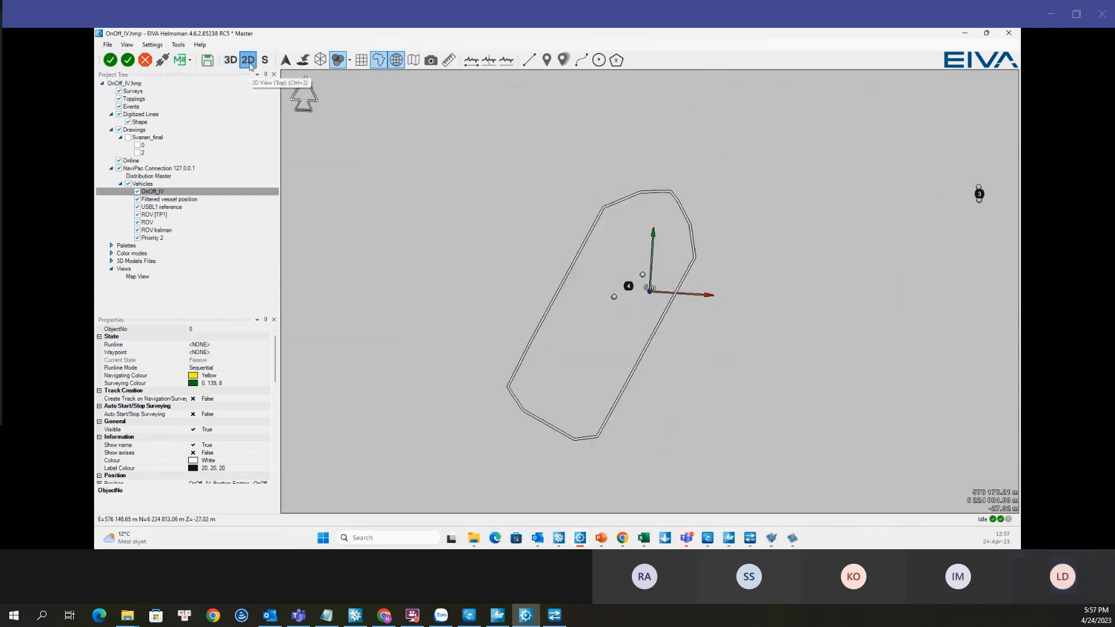
Step: Switch to the 3D view and orbit to see the OnOff_IV vessel from above
{"action": "left_click", "coordinate": [238, 64]}
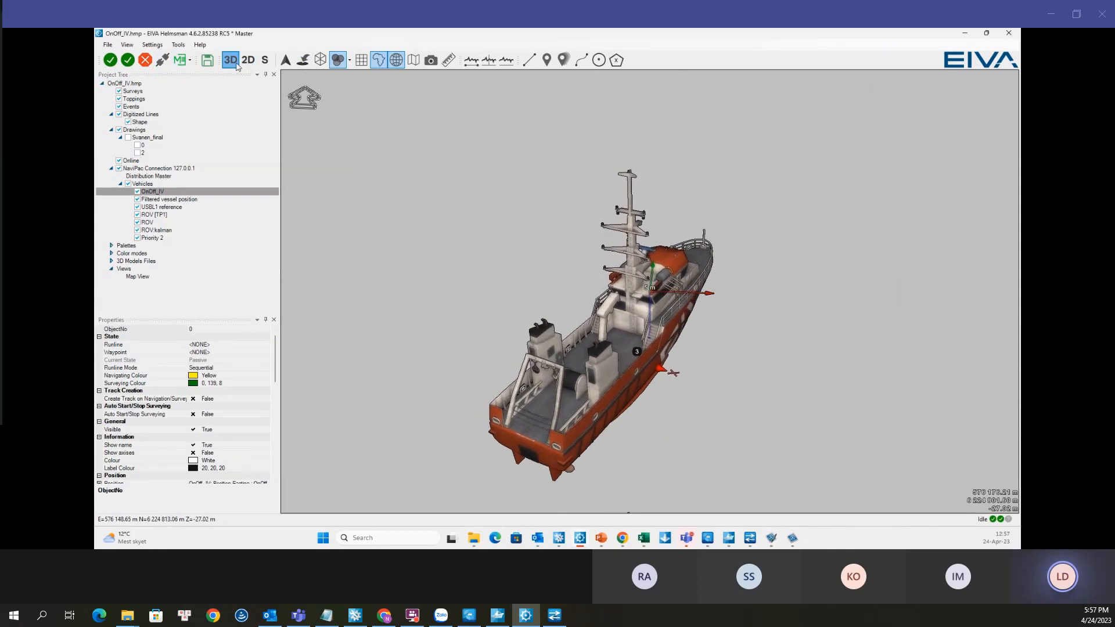
{"action": "left_click_drag", "start_coordinate": [587, 265], "coordinate": [611, 345]}
{"action": "scroll", "coordinate": [612, 345], "scroll_direction": "down", "scroll_amount": 4}
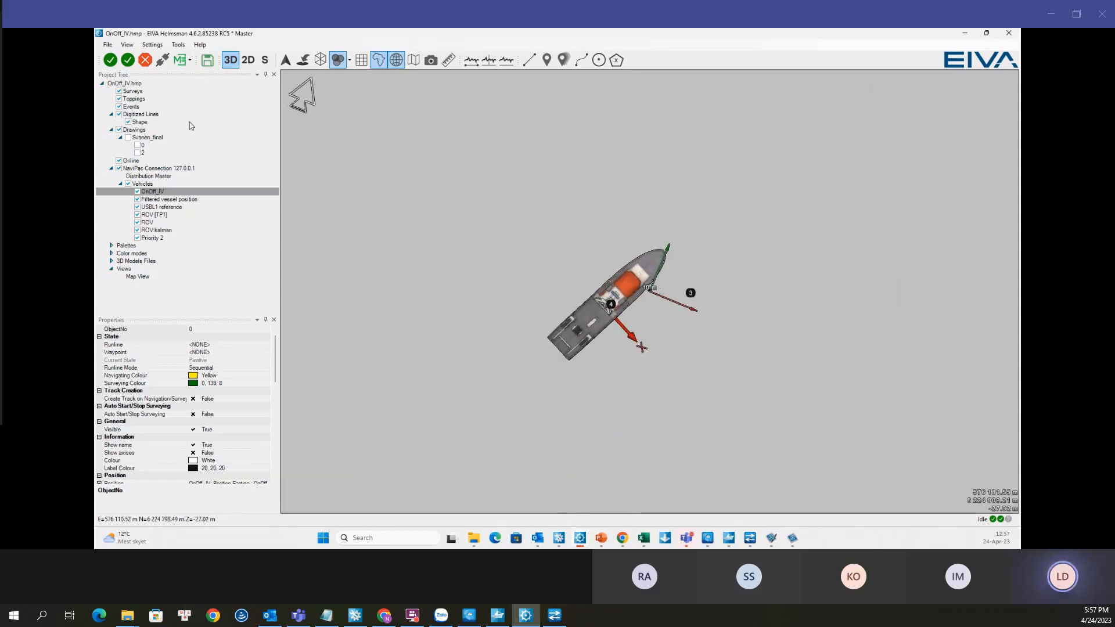
Step: Show the Follow Toolbar and set the map view to follow the OnOff_IV vehicle
{"action": "left_click", "coordinate": [126, 45]}
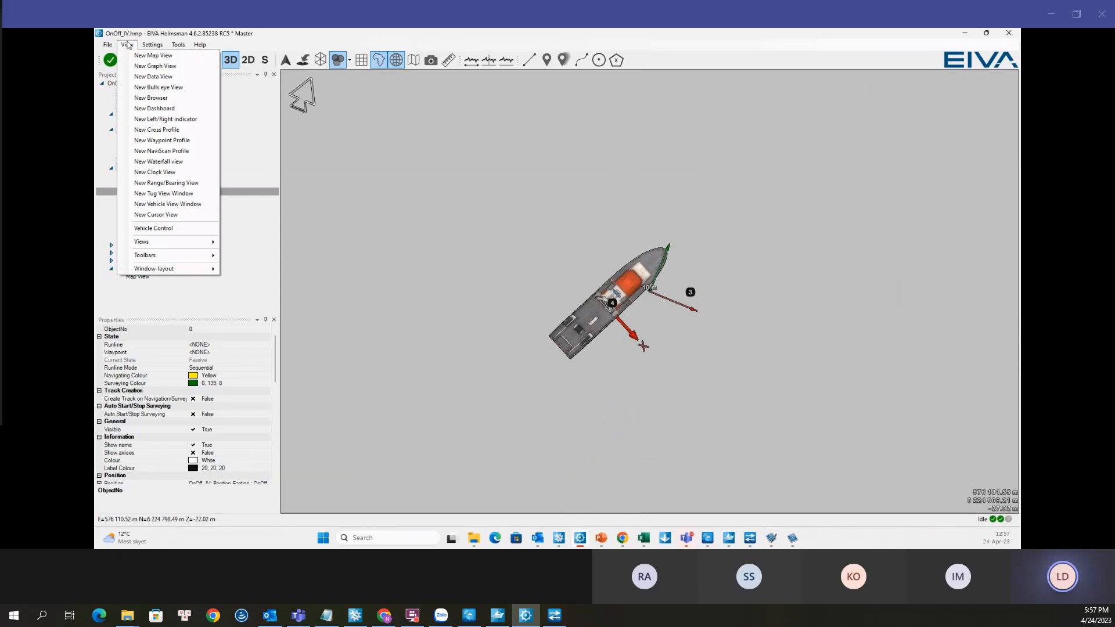
{"action": "mouse_move", "coordinate": [168, 255]}
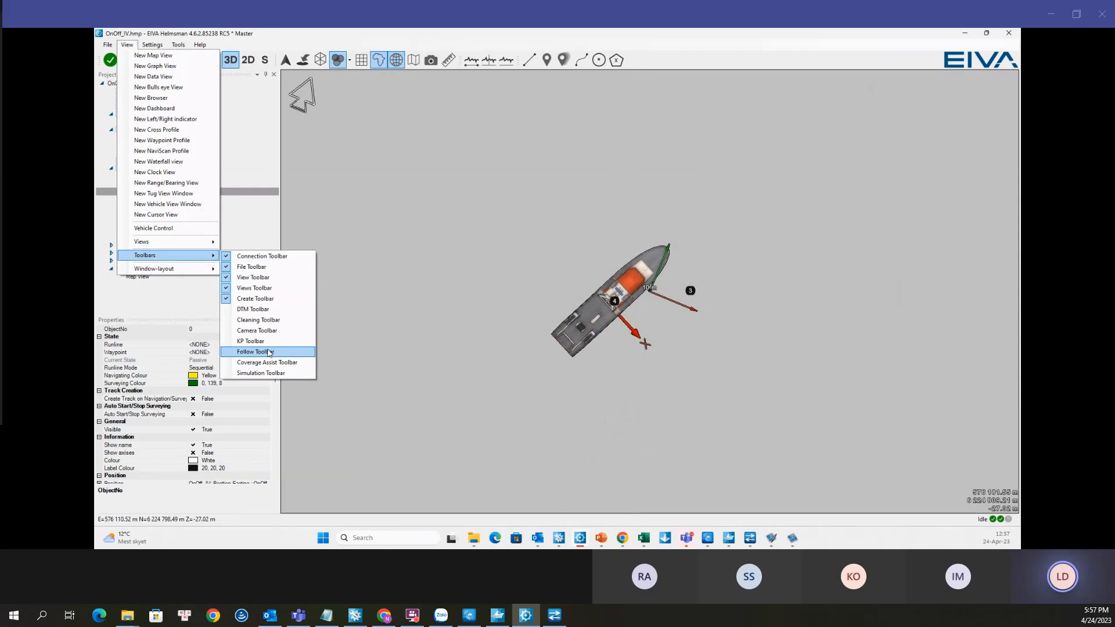
{"action": "left_click", "coordinate": [270, 352]}
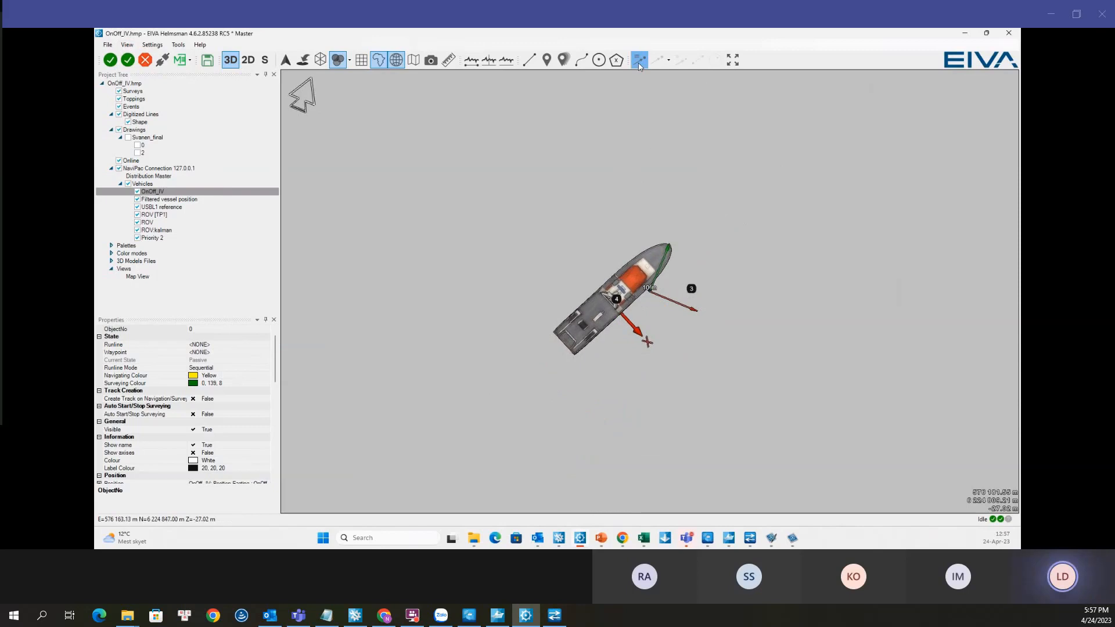
{"action": "left_click", "coordinate": [639, 64]}
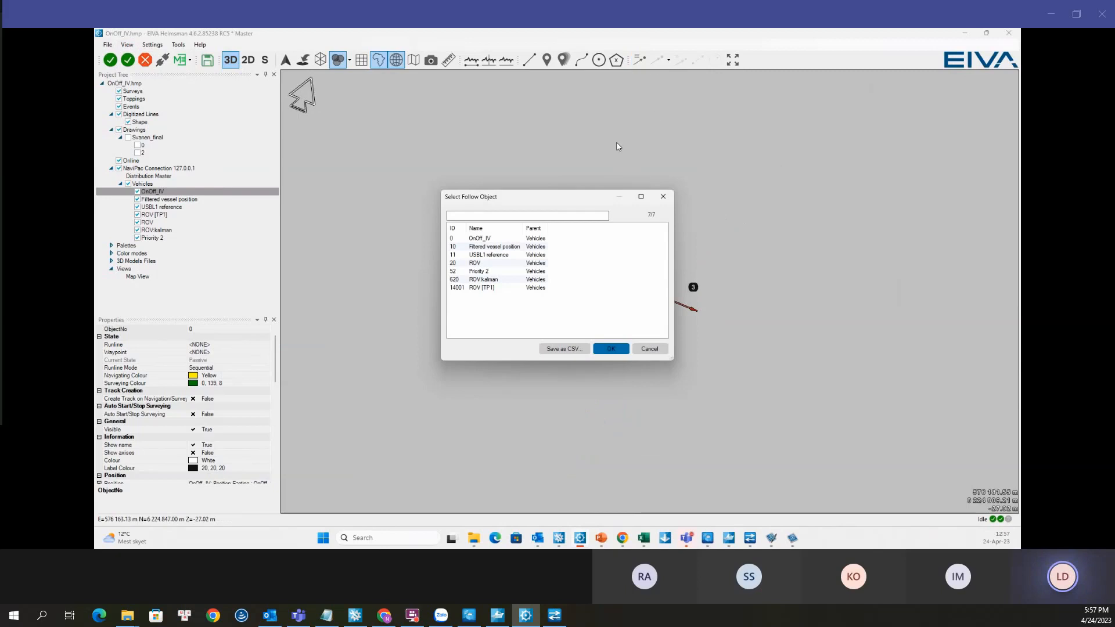
{"action": "left_click", "coordinate": [506, 239]}
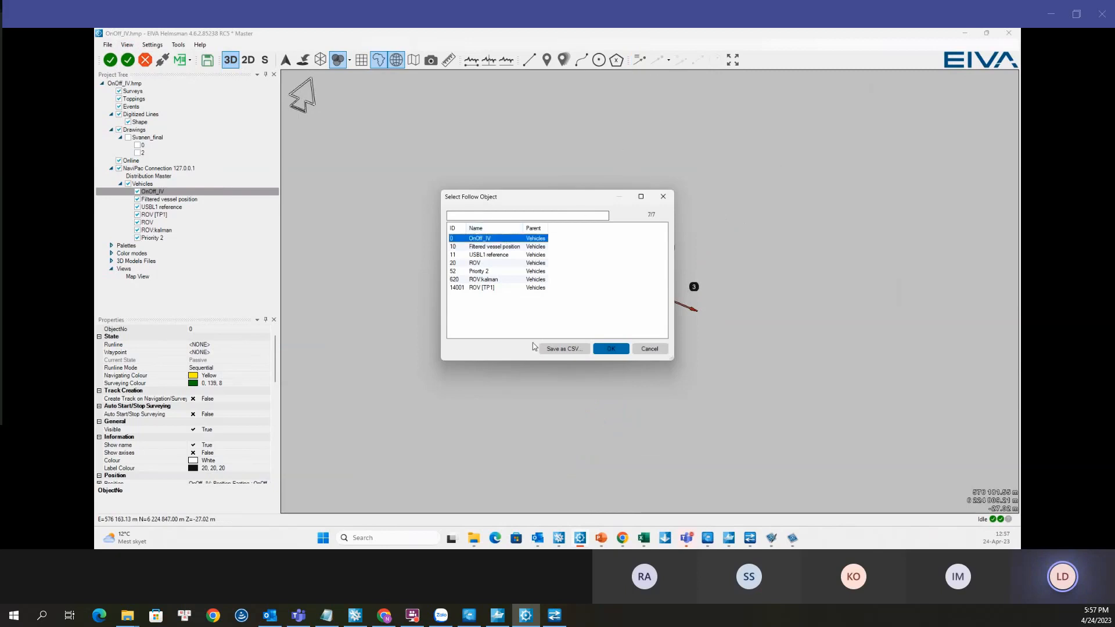
{"action": "left_click", "coordinate": [609, 350]}
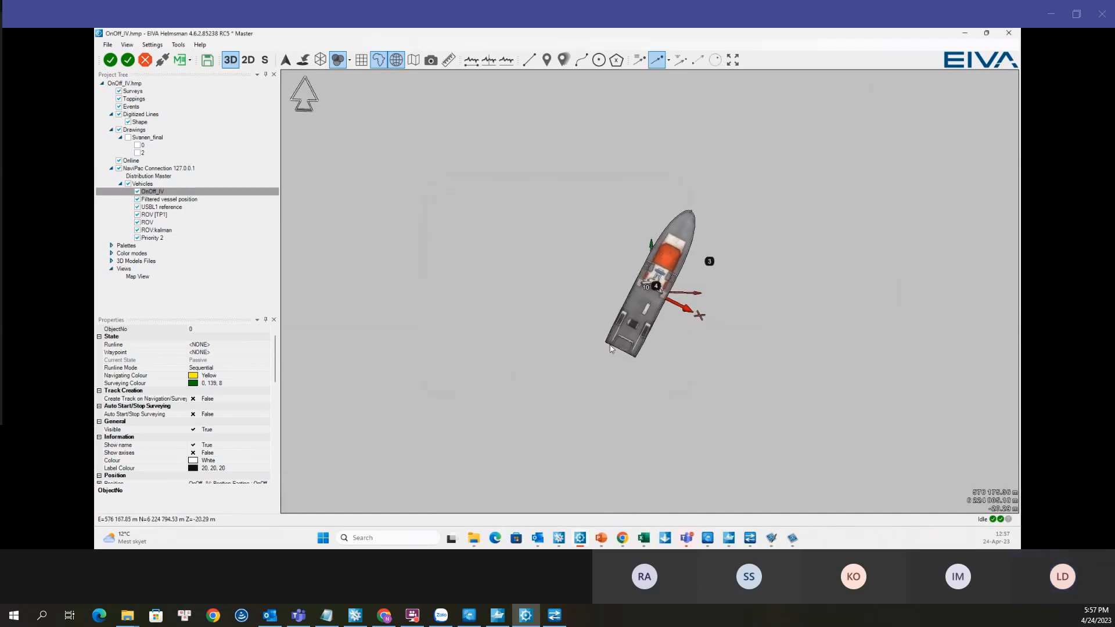
Step: Try the Runline up follow mode on the OnOff_IV vessel, and set the follow mode to Gyro up
{"action": "scroll", "coordinate": [600, 251], "scroll_direction": "up", "scroll_amount": 2}
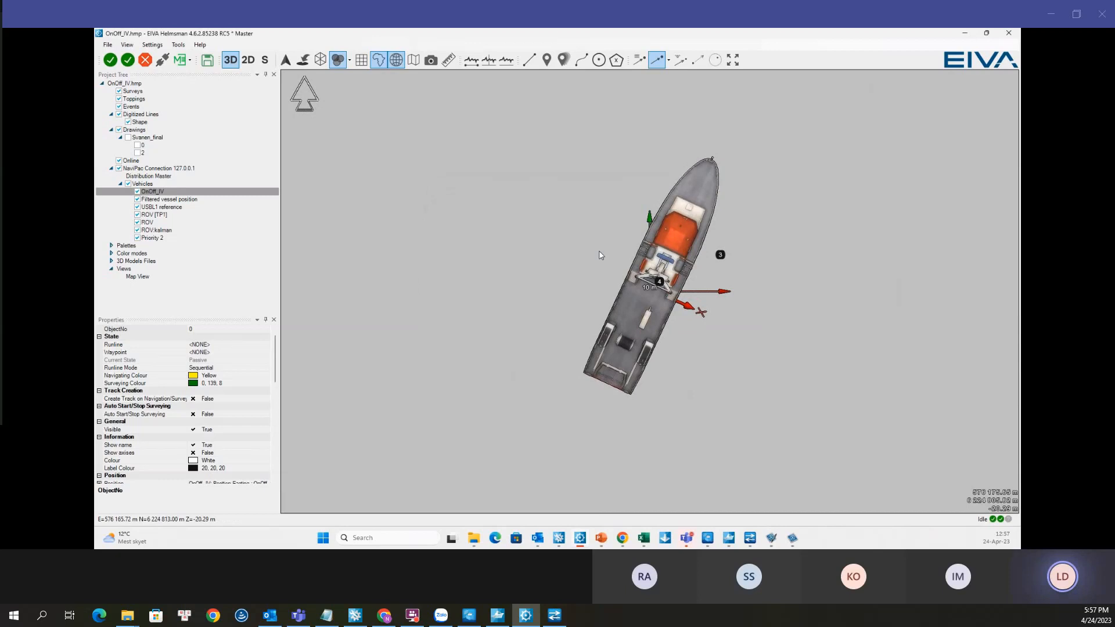
{"action": "left_click_drag", "start_coordinate": [454, 329], "coordinate": [522, 333]}
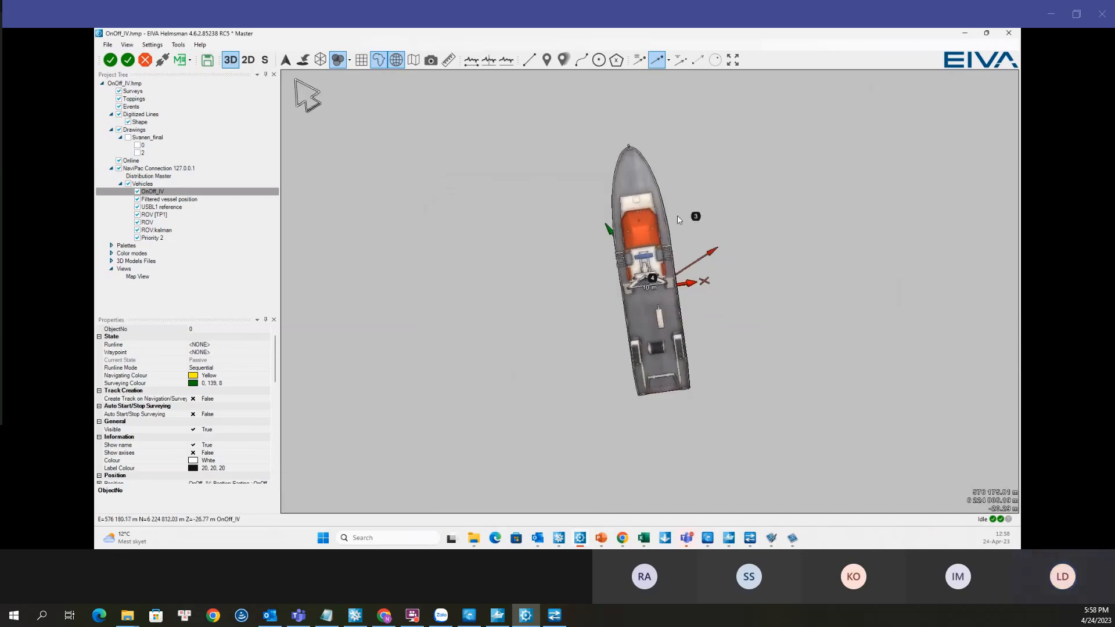
{"action": "left_click", "coordinate": [669, 62]}
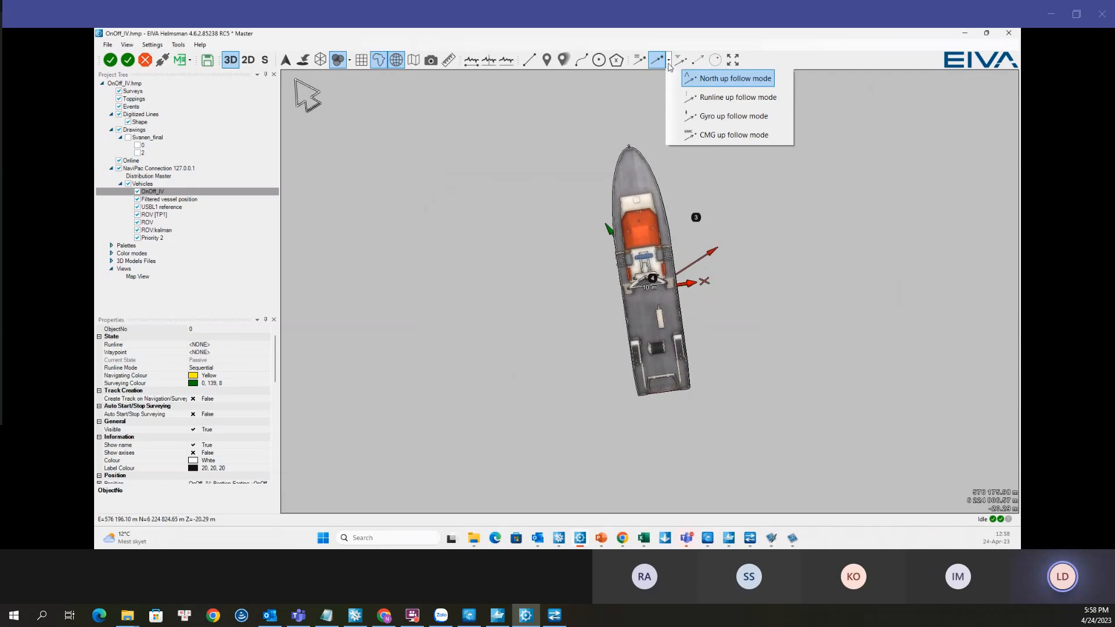
{"action": "left_click", "coordinate": [706, 102]}
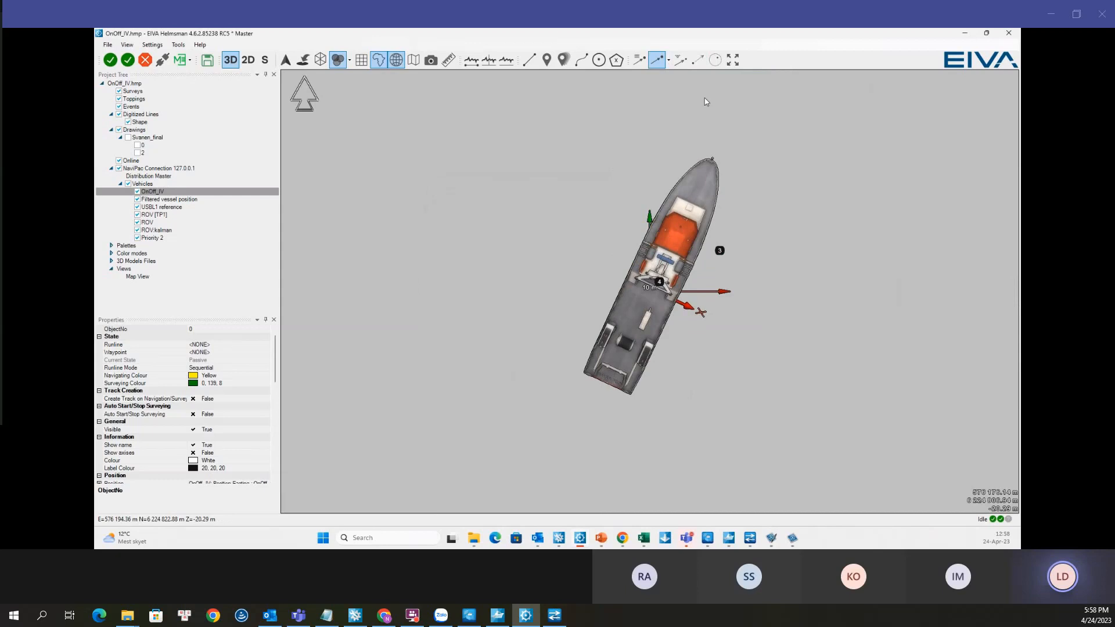
{"action": "left_click", "coordinate": [669, 60]}
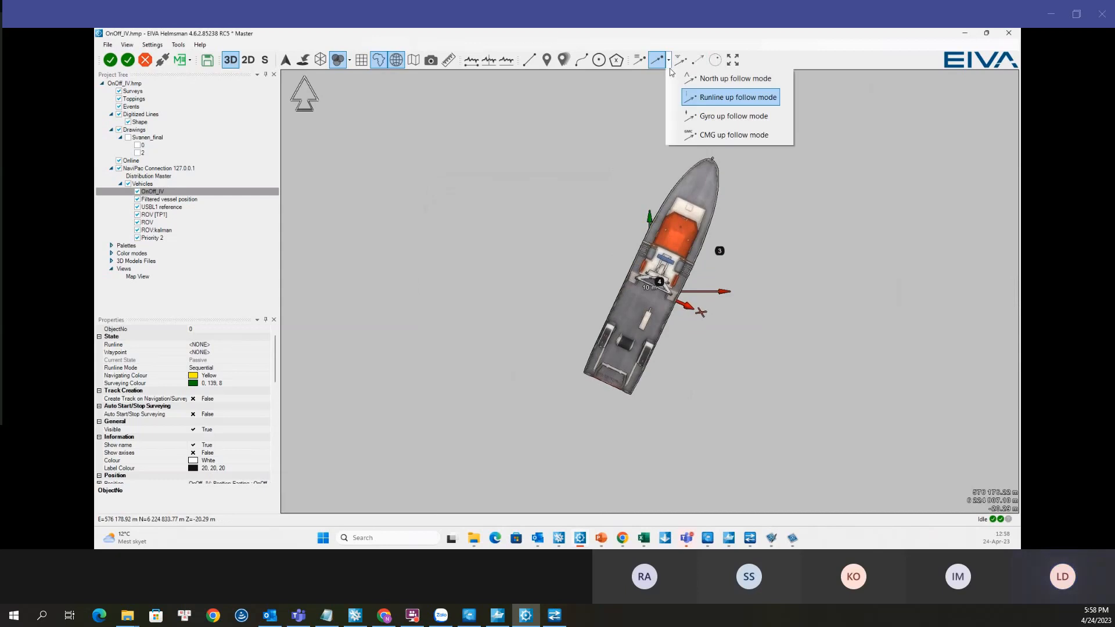
{"action": "left_click", "coordinate": [726, 117]}
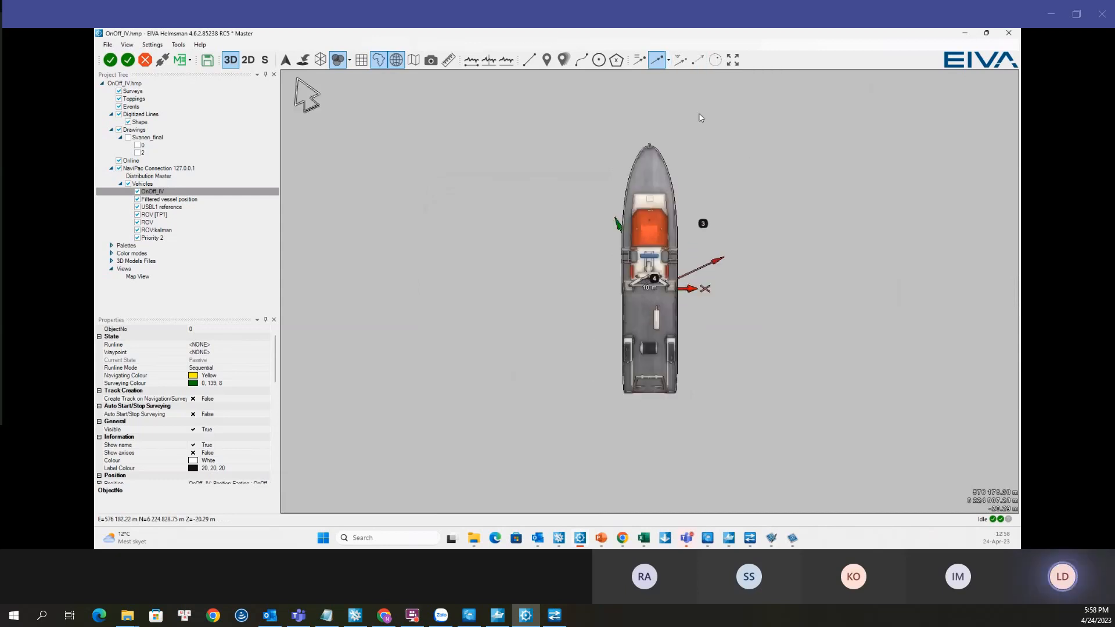
{"action": "left_click_drag", "start_coordinate": [741, 408], "coordinate": [609, 407]}
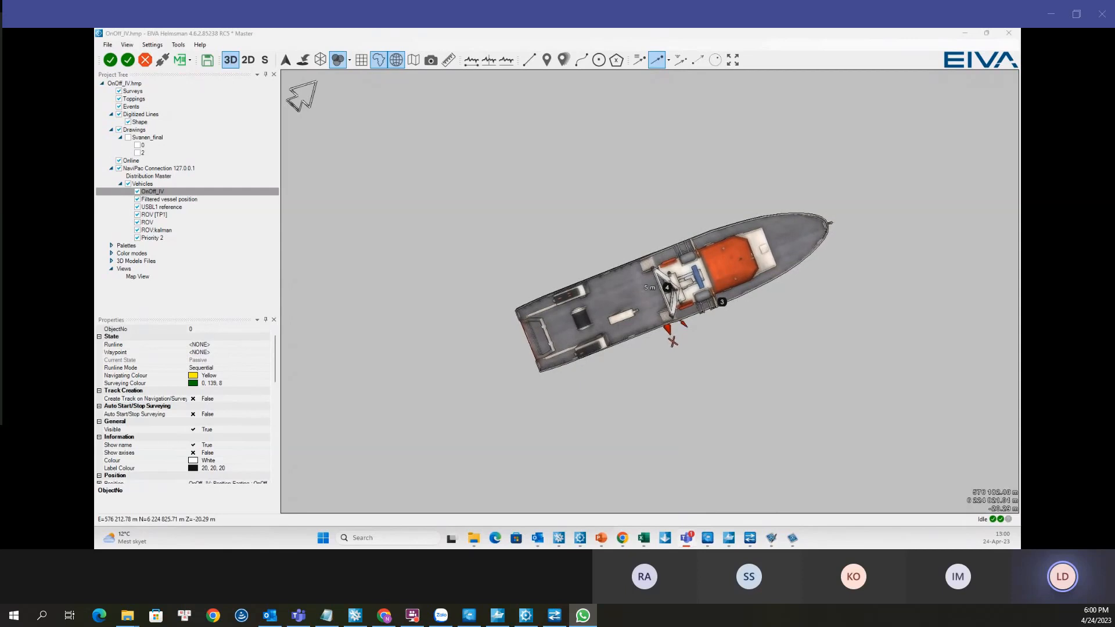
Step: Switch to the Teams meeting and send a chat message giving the participant's name, followed by "I am from Viet Nam. UTC +7"
{"action": "key", "text": "alt+Tab"}
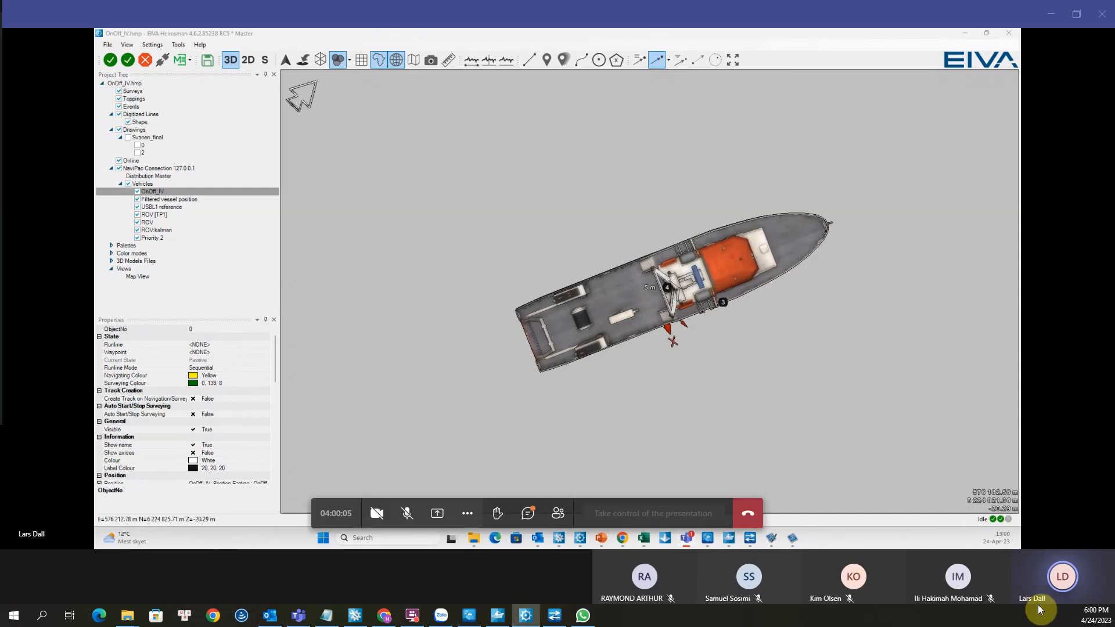
{"action": "left_click", "coordinate": [525, 514]}
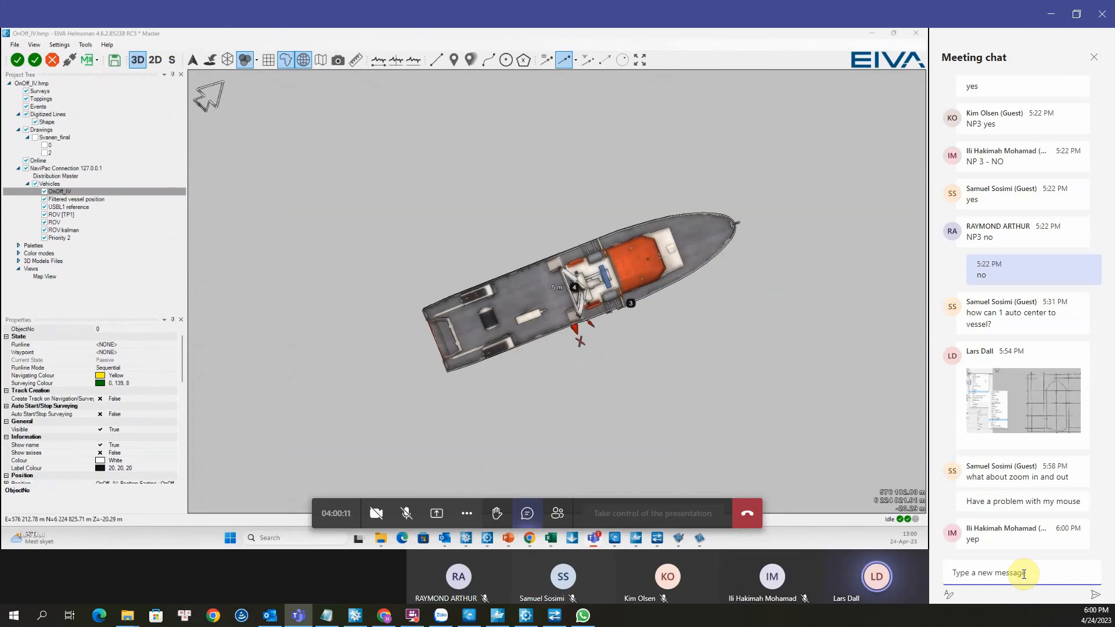
{"action": "type", "text": "yep"}
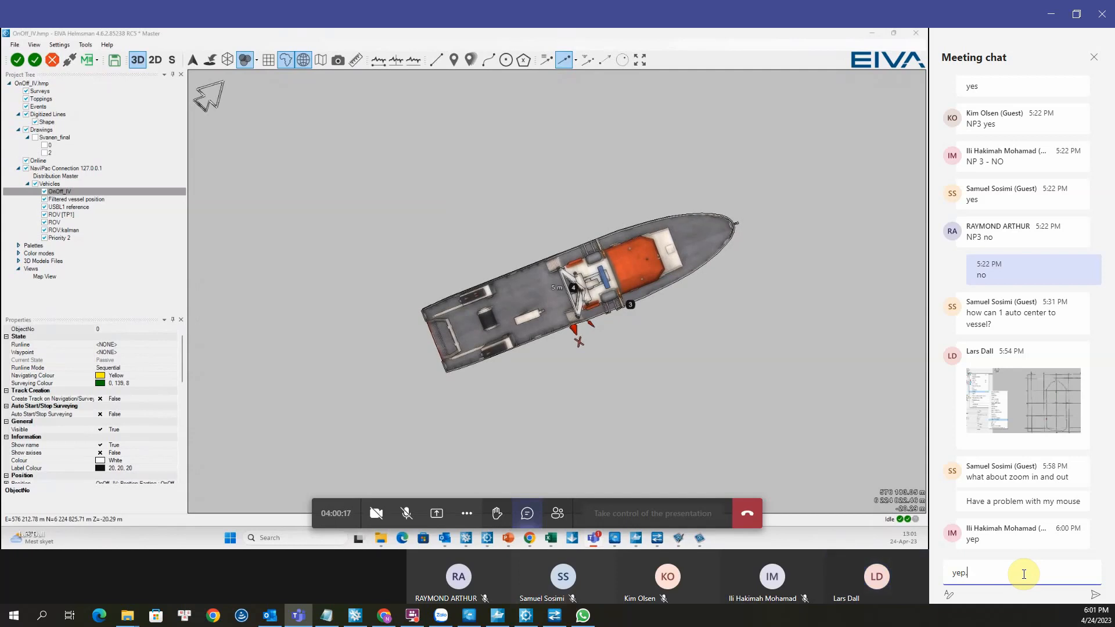
{"action": "type", "text": ". y"}
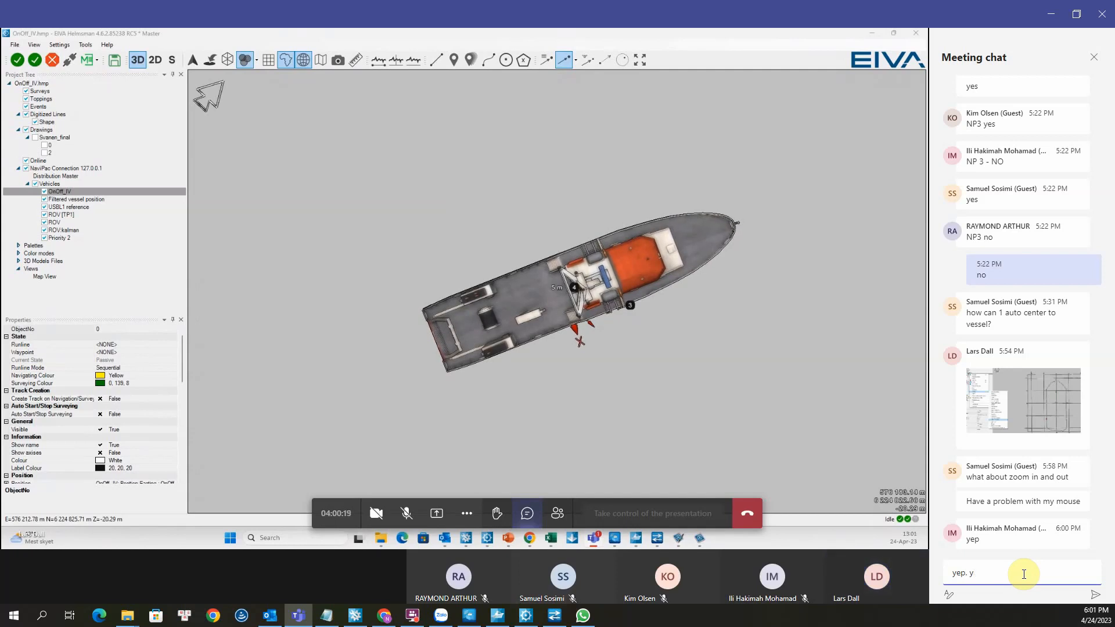
{"action": "key", "text": "BackSpace"}
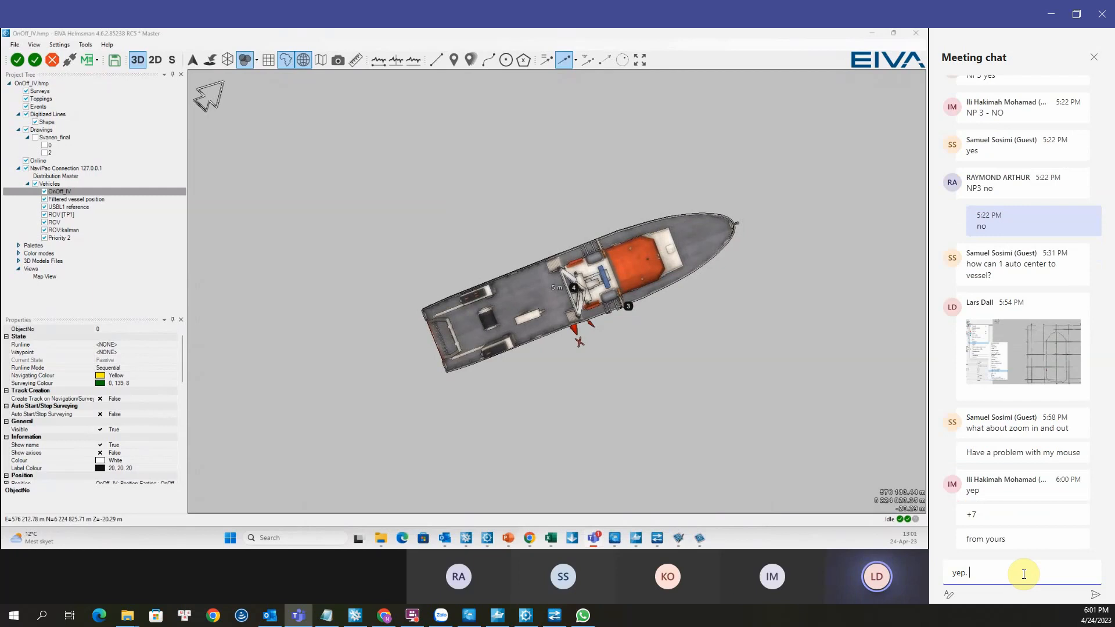
{"action": "type", "text": "y"}
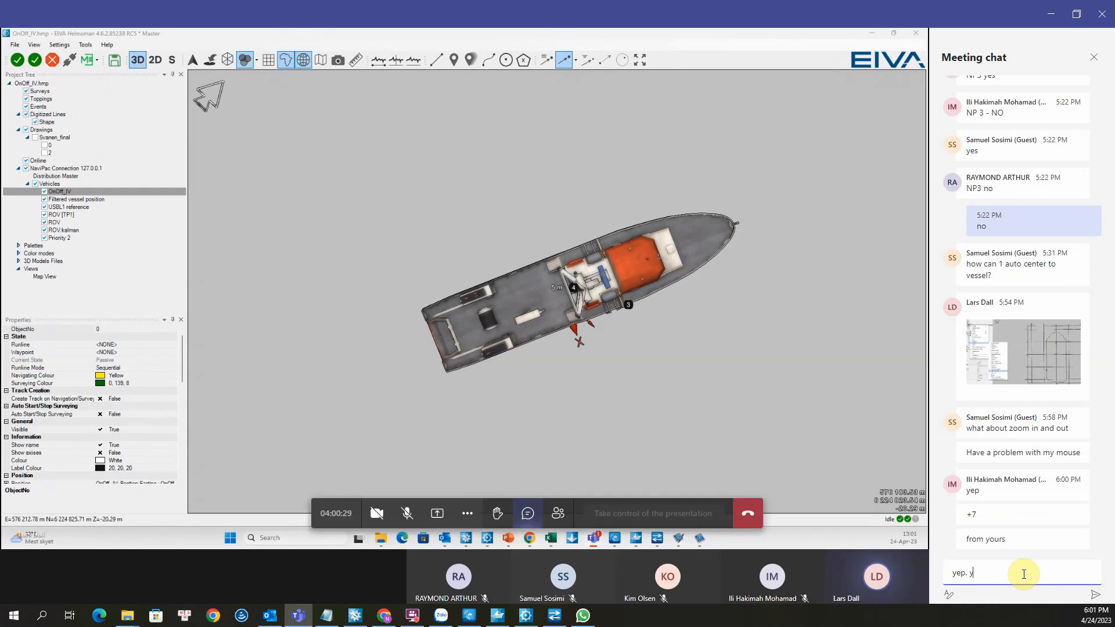
{"action": "type", "text": "ou can c"}
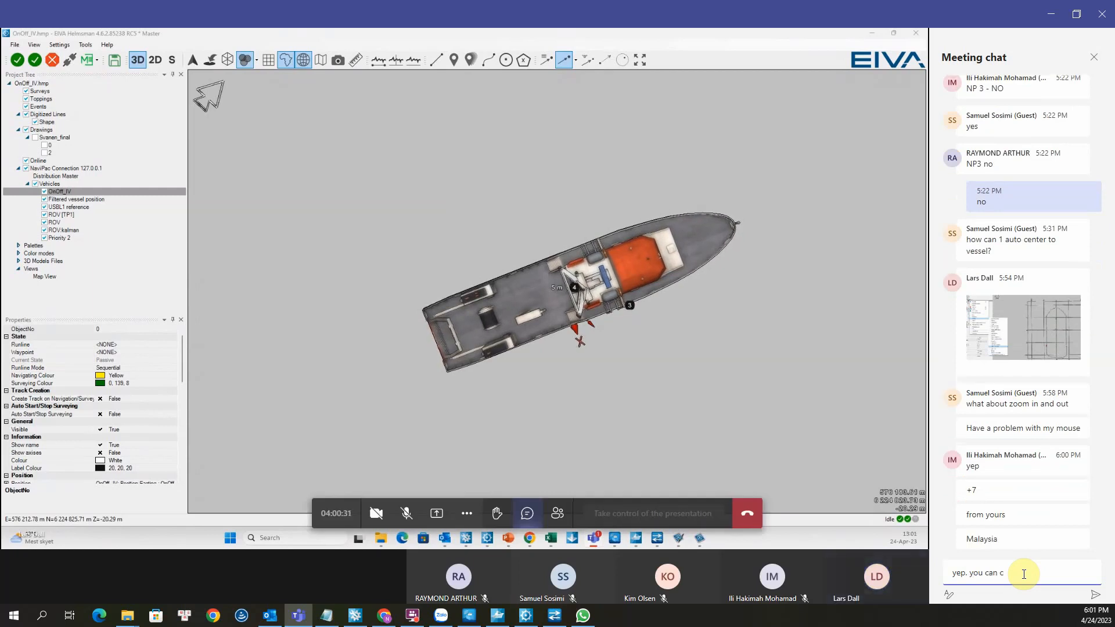
{"action": "key", "text": "BackSpace"}
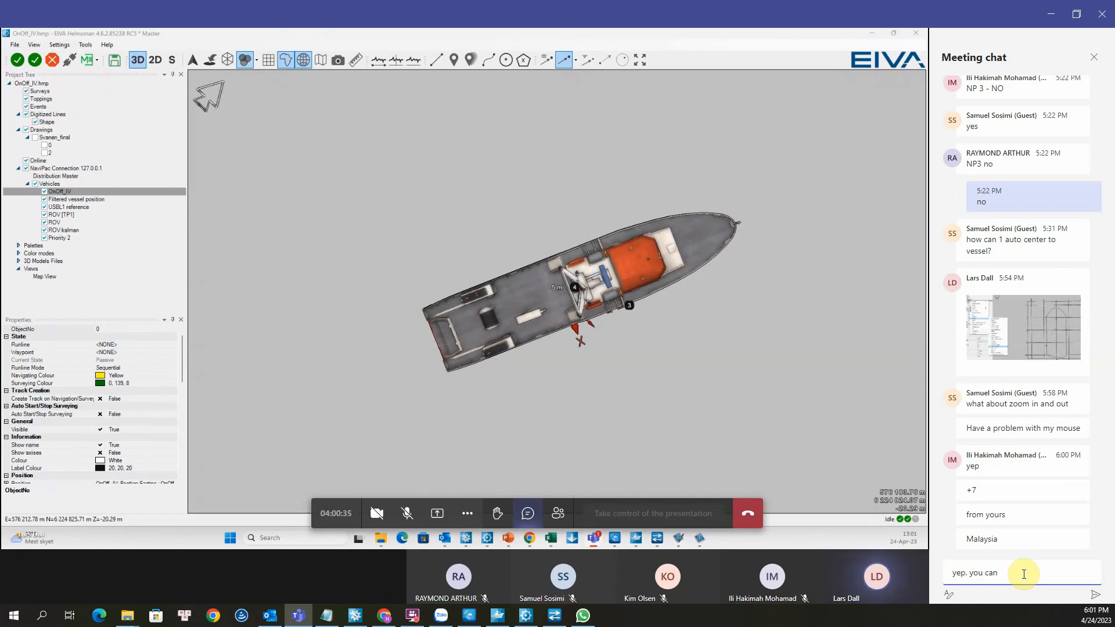
{"action": "type", "text": "call me"}
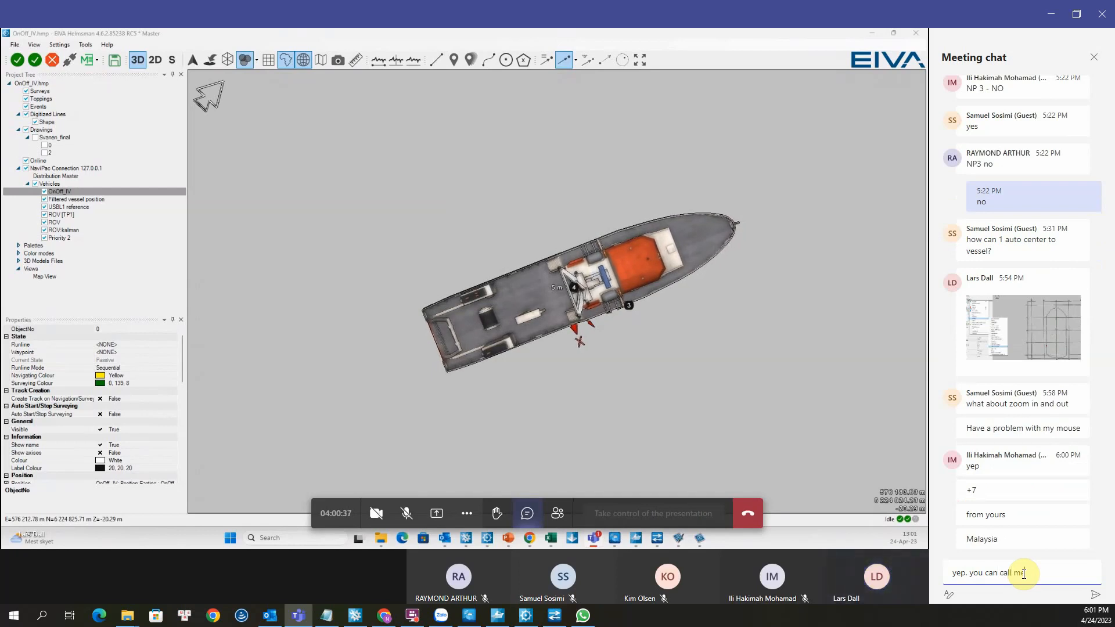
{"action": "type", "text": " Duong. I am from "}
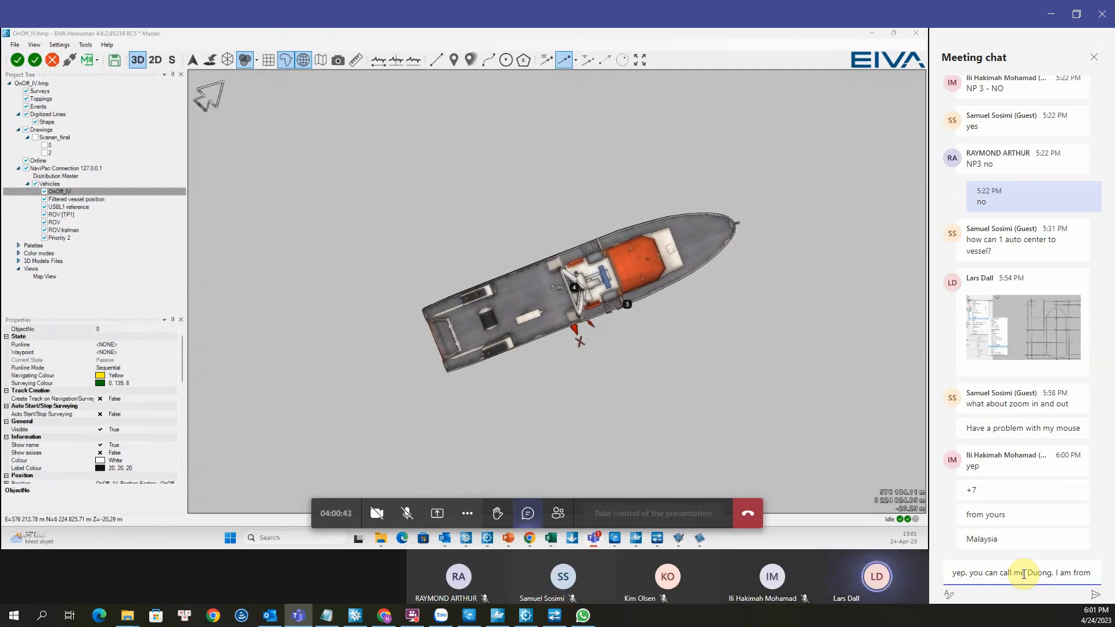
{"action": "type", "text": "Viet Nam"}
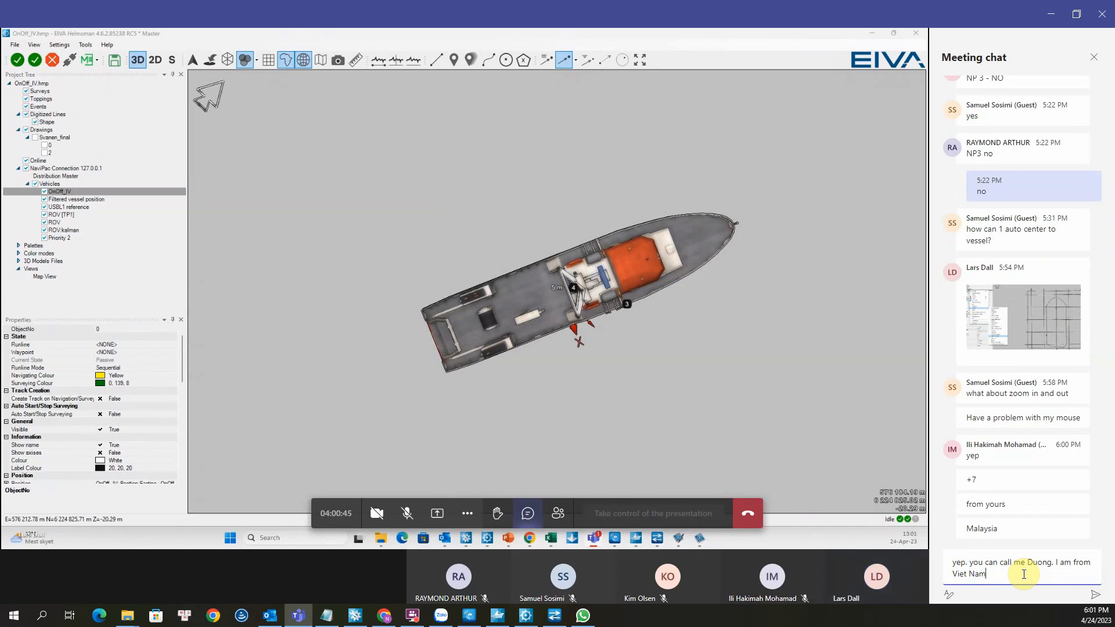
{"action": "type", "text": ". U"}
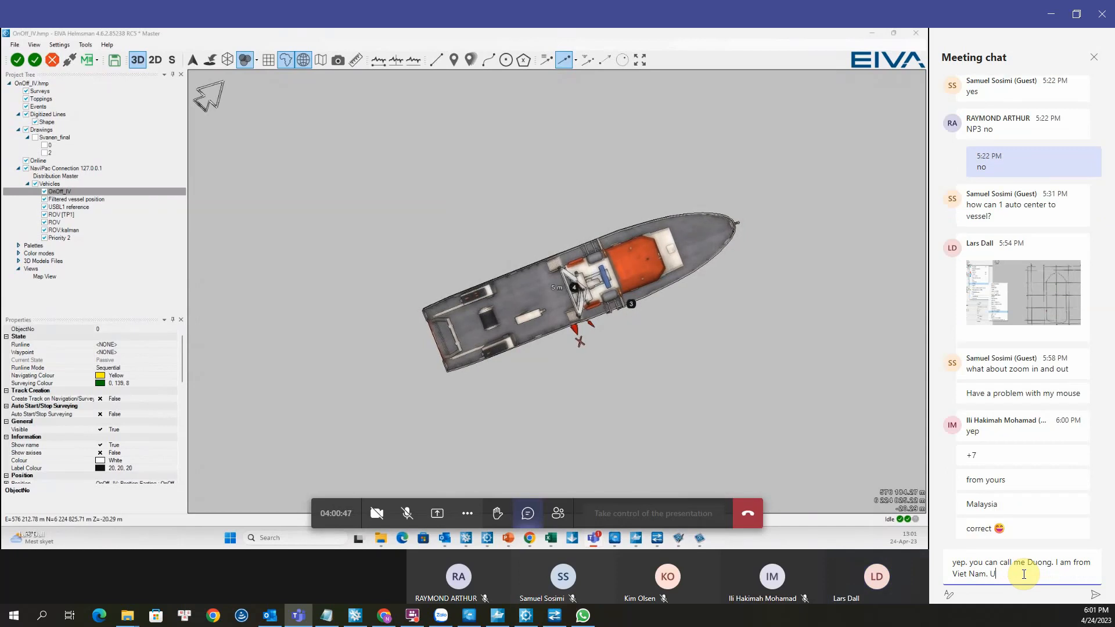
{"action": "type", "text": "TC +"}
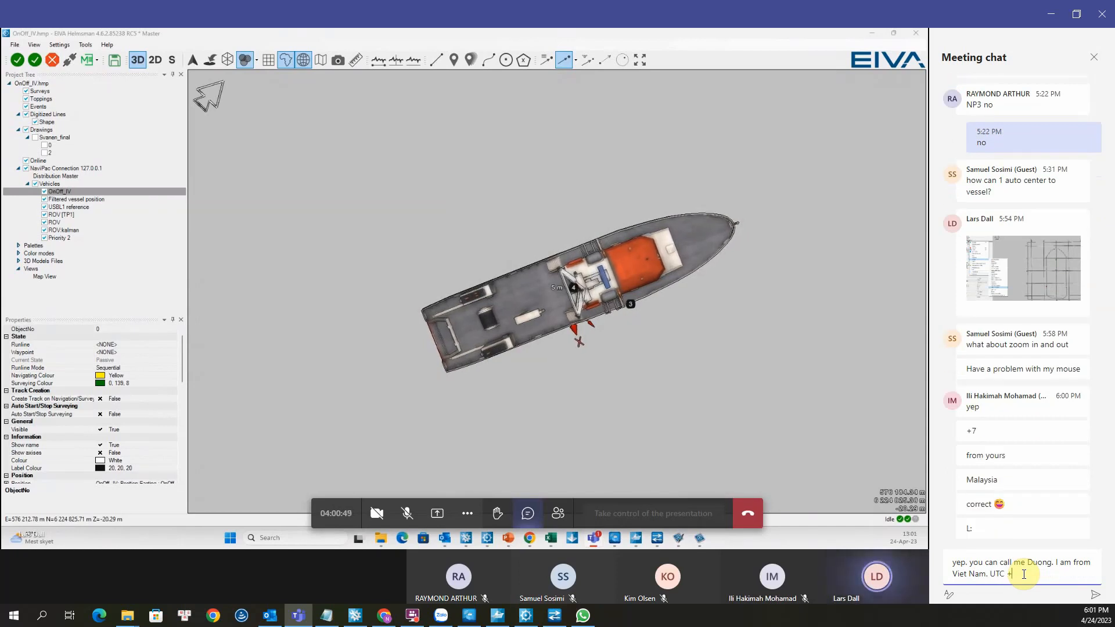
{"action": "type", "text": "7"}
{"action": "key", "text": "Return"}
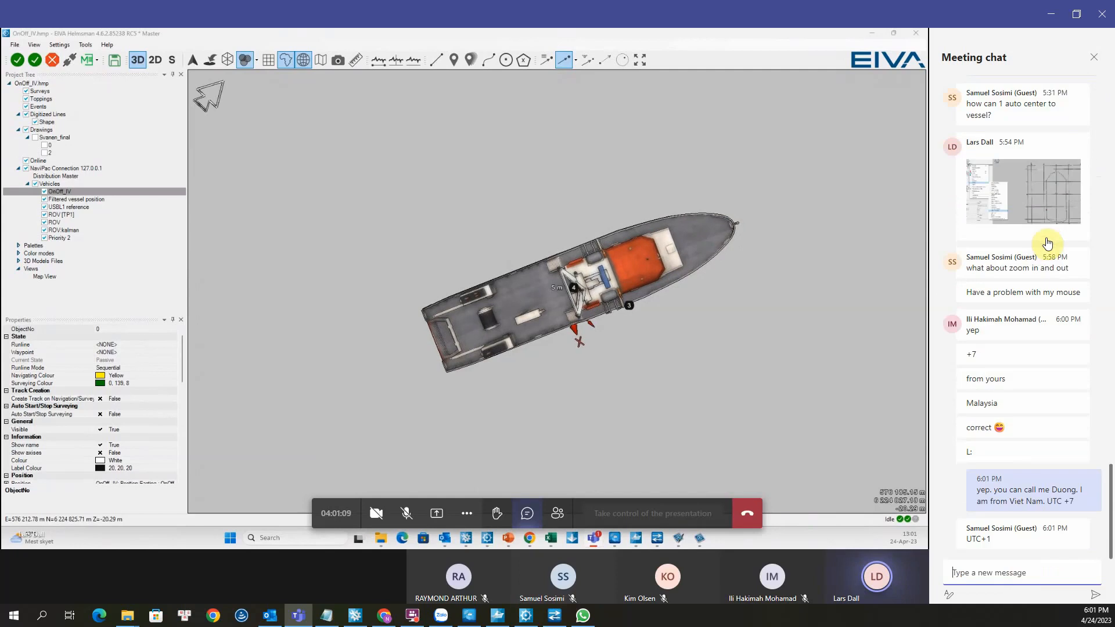
Step: View the screenshot shared in the meeting chat at full size and close it
{"action": "left_click", "coordinate": [1010, 192]}
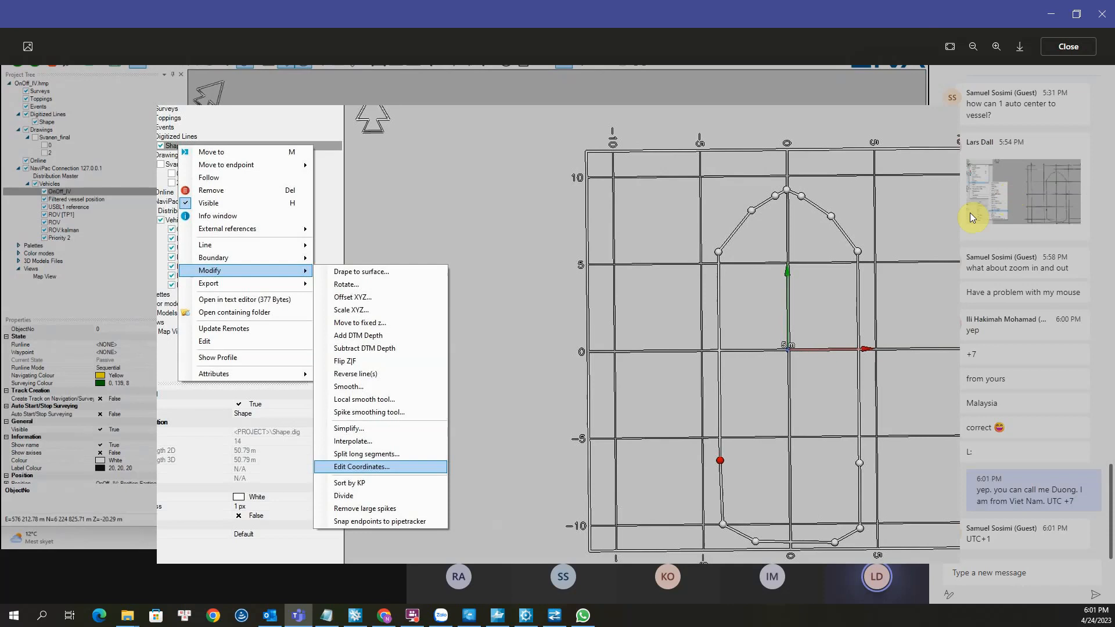
{"action": "left_click", "coordinate": [982, 120]}
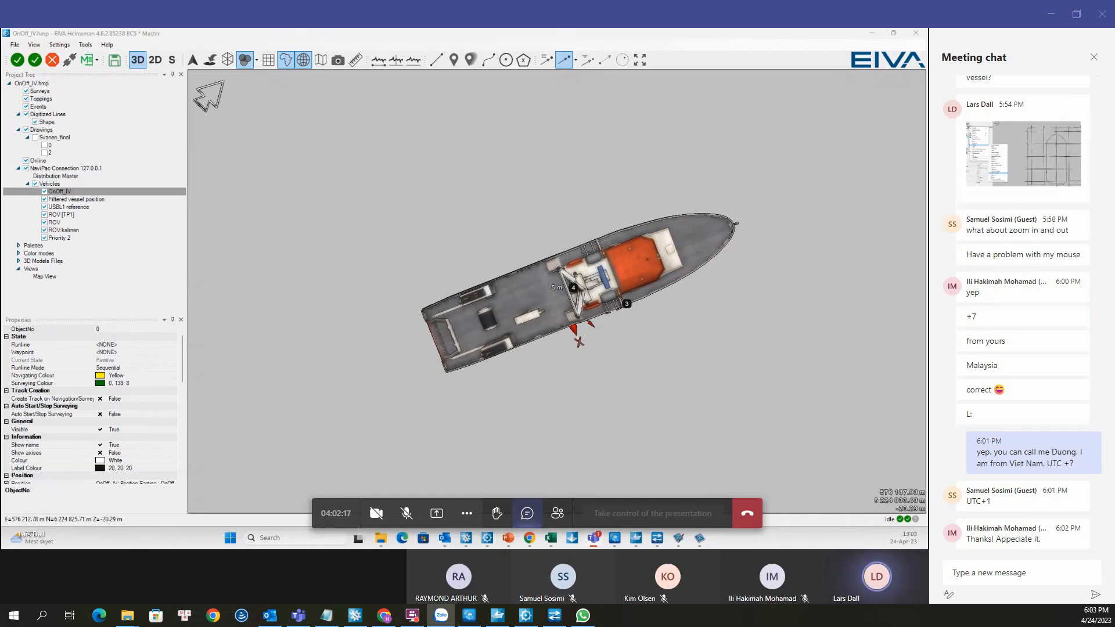
Step: Send the message "just one question please" in the meeting chat
{"action": "left_click", "coordinate": [988, 581]}
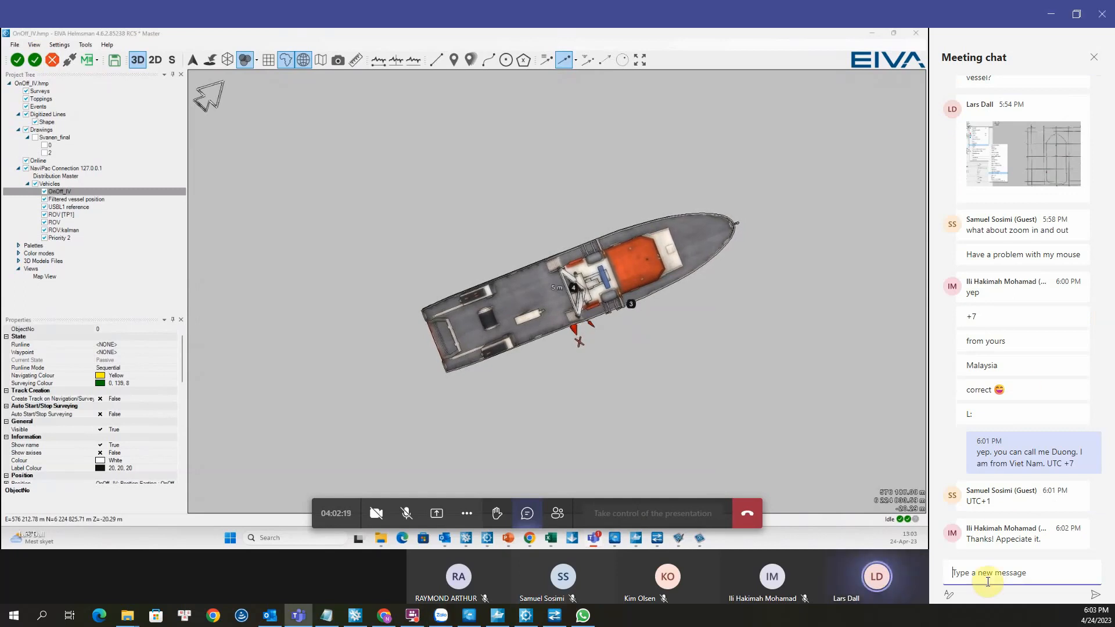
{"action": "type", "text": "just one "}
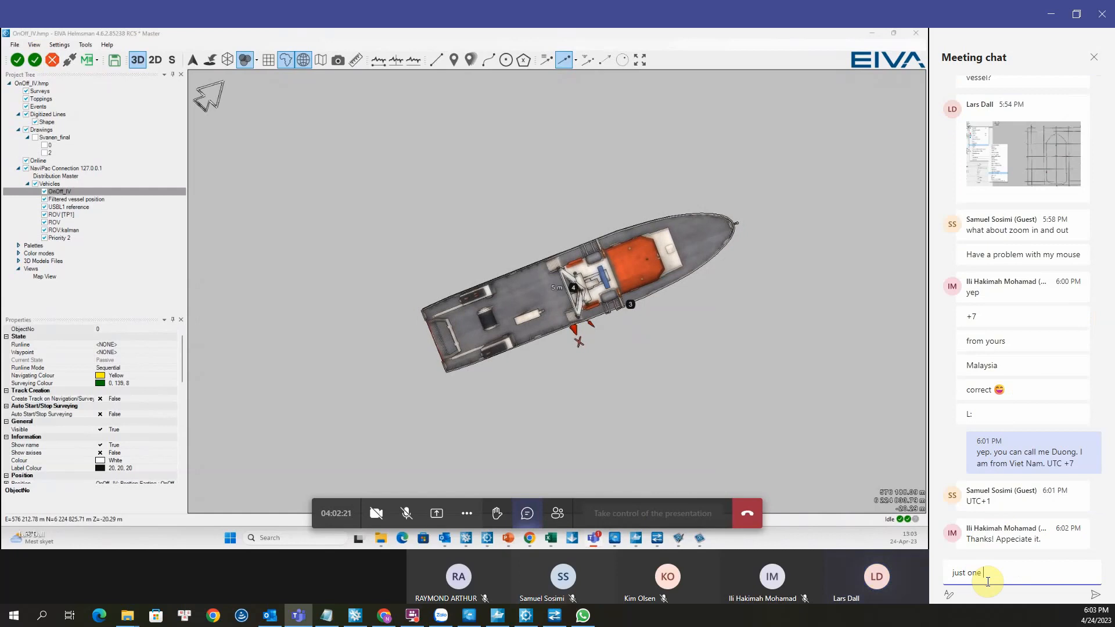
{"action": "type", "text": "question"}
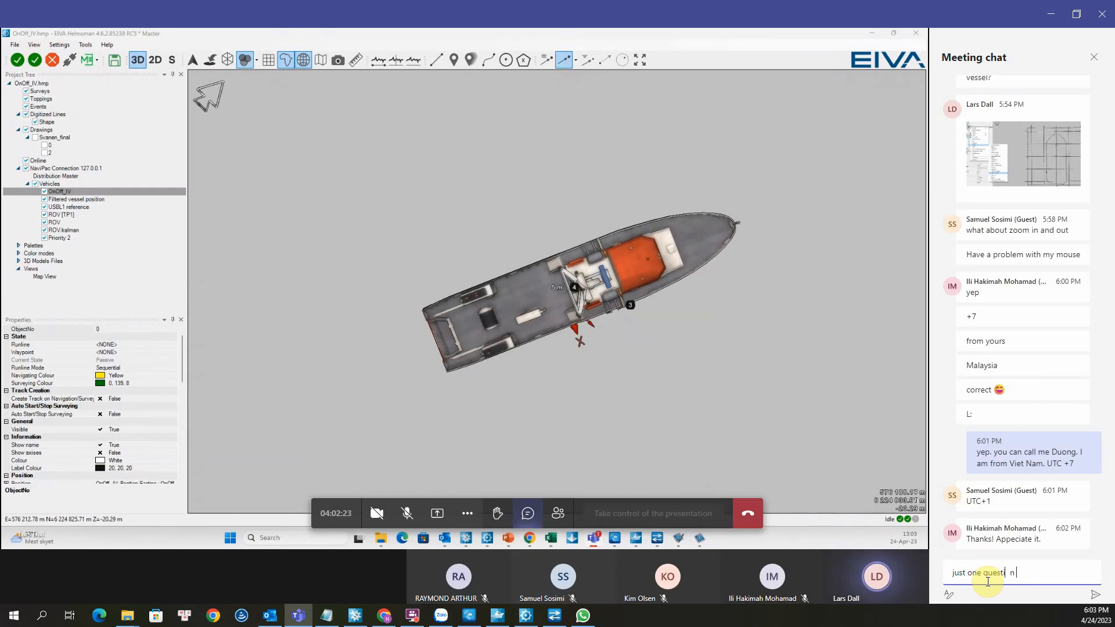
{"action": "type", "text": " please"}
{"action": "key", "text": "Return"}
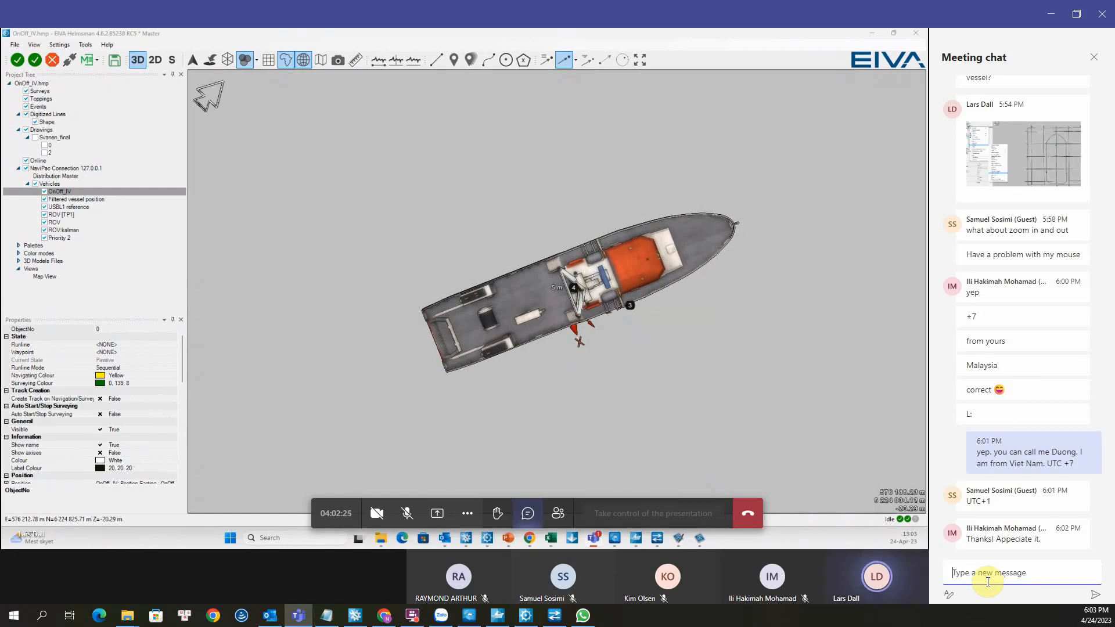
Step: Send the copied project tree screenshot in the meeting chat, followed by the message "i dont know where is 4002"
{"action": "key", "text": "ctrl+v"}
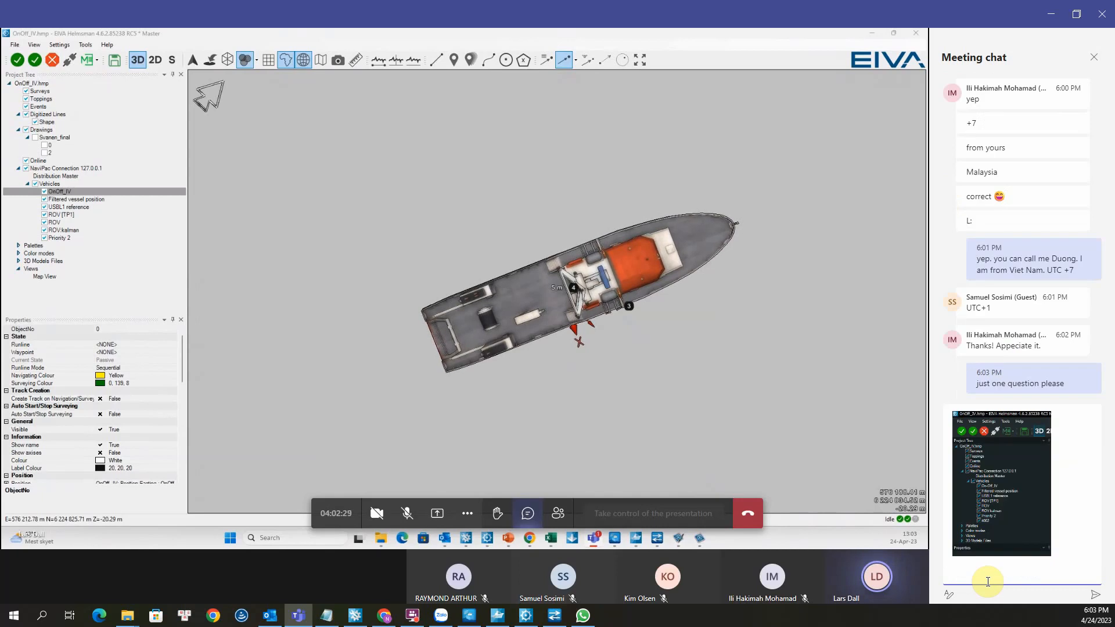
{"action": "key", "text": "Return"}
{"action": "type", "text": "i"}
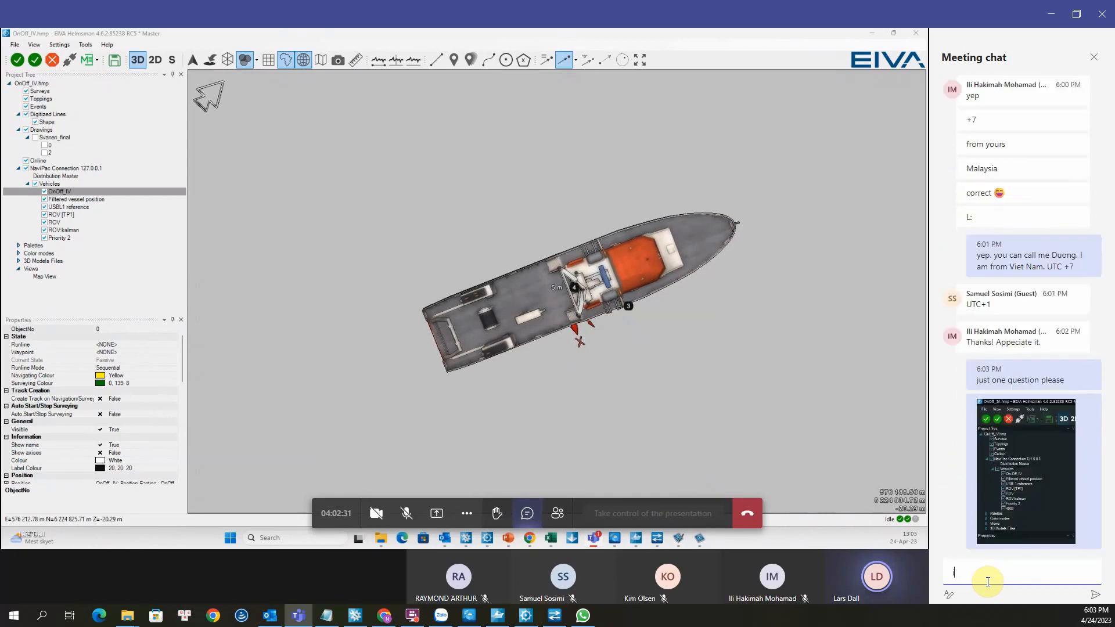
{"action": "type", "text": " dont know"}
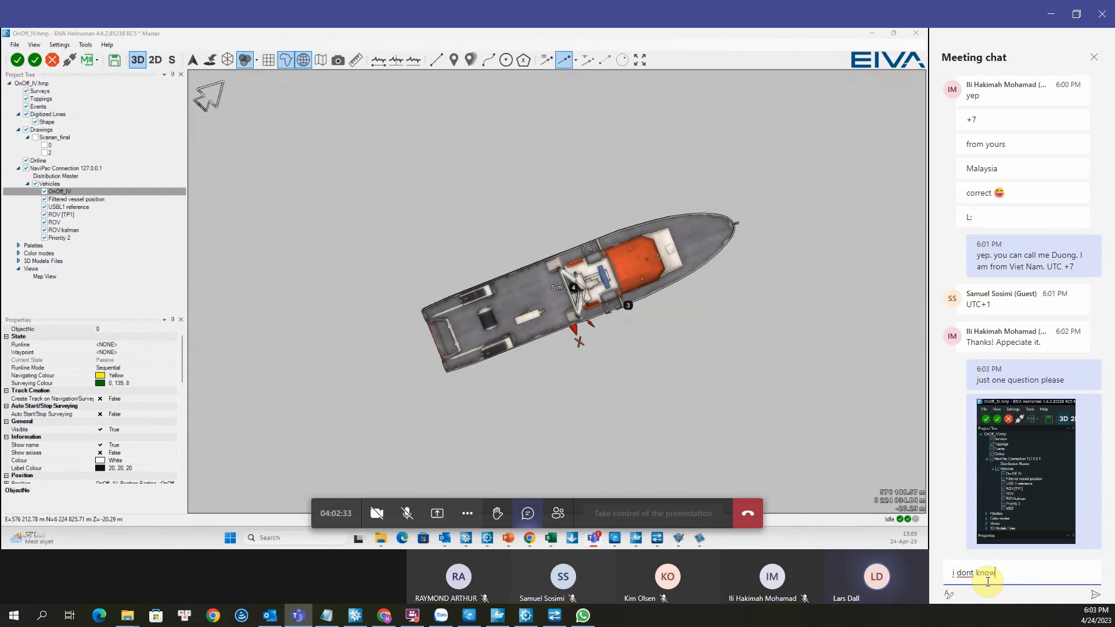
{"action": "type", "text": " whre"}
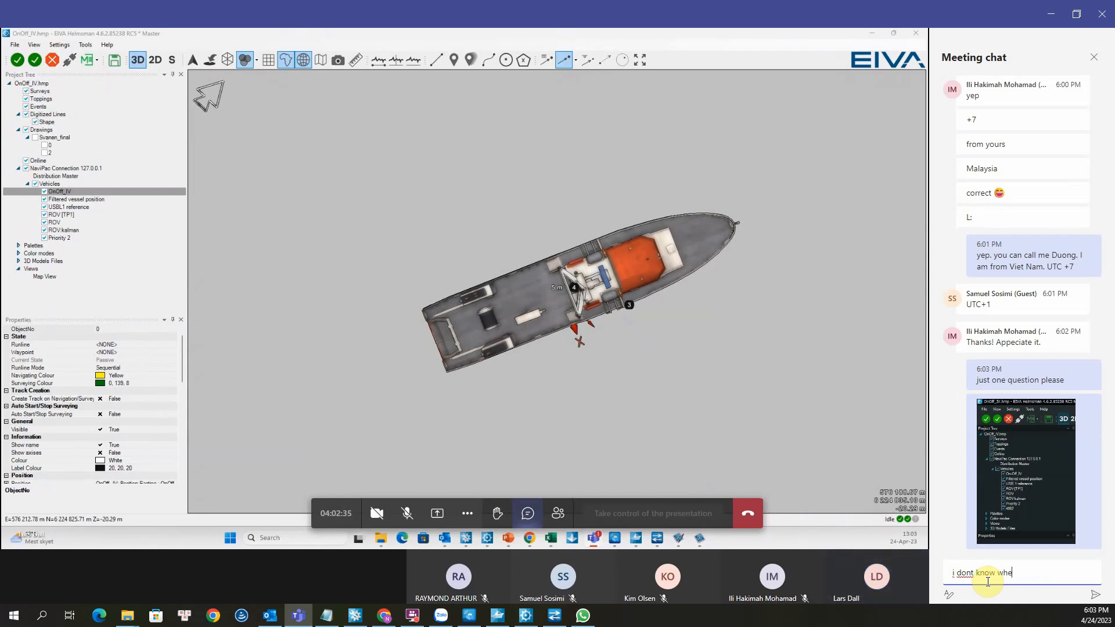
{"action": "type", "text": "re "}
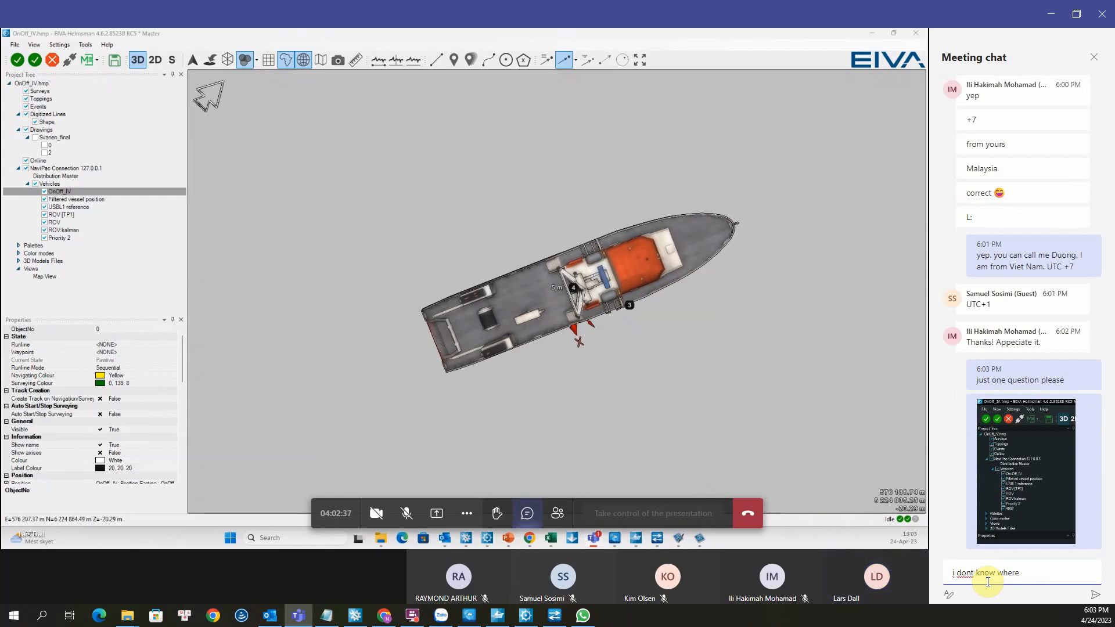
{"action": "type", "text": "is 4002"}
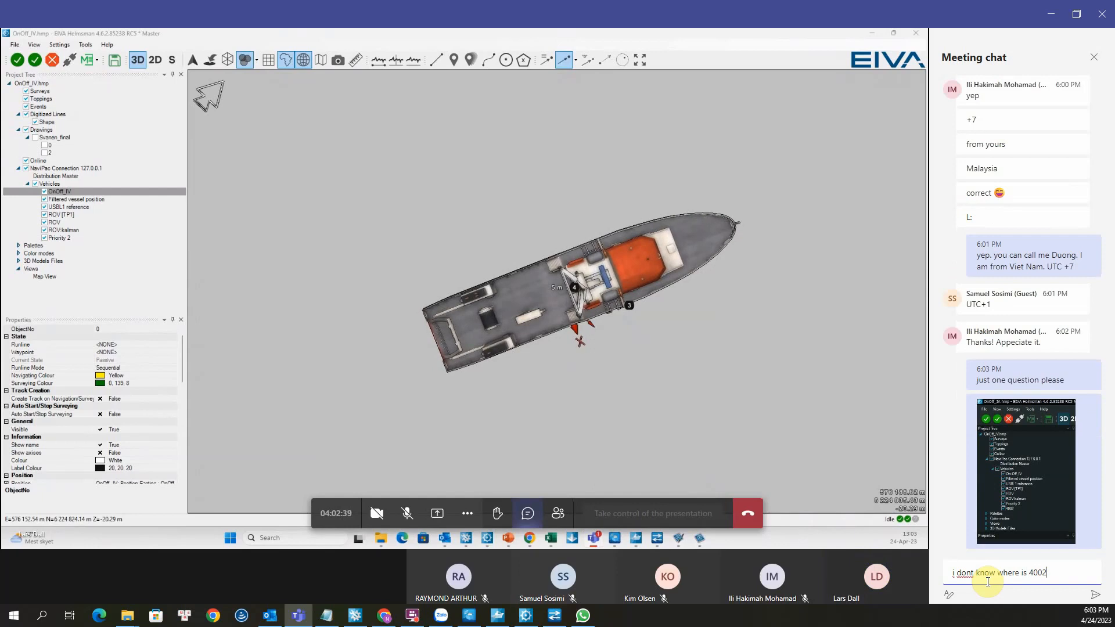
{"action": "key", "text": "Return"}
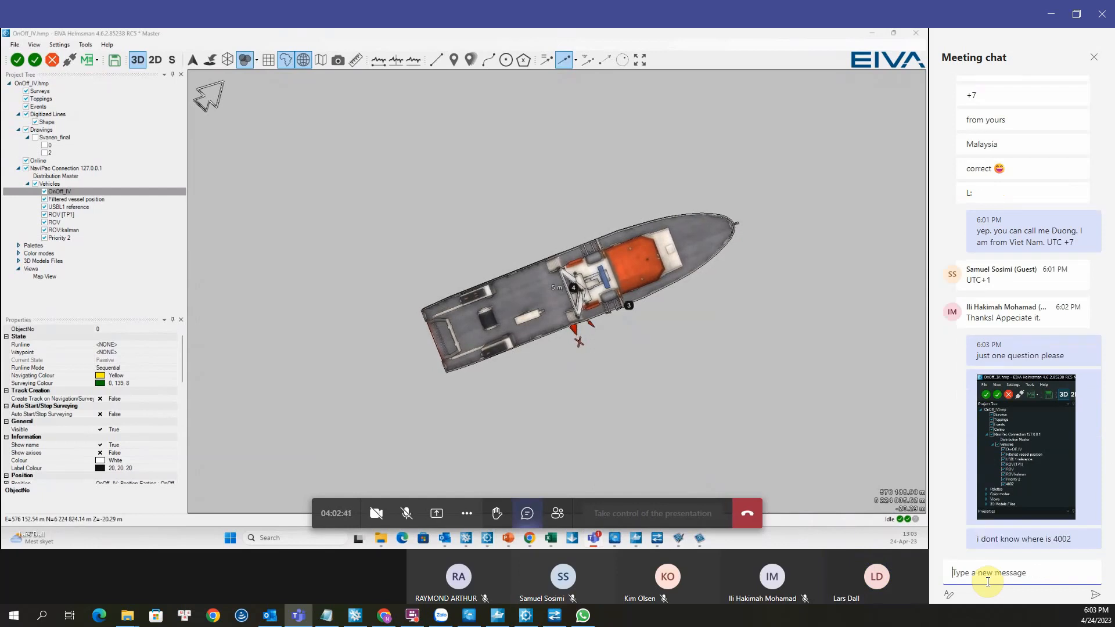
Step: Send the message "which is it?" in the meeting chat
{"action": "type", "text": "which "}
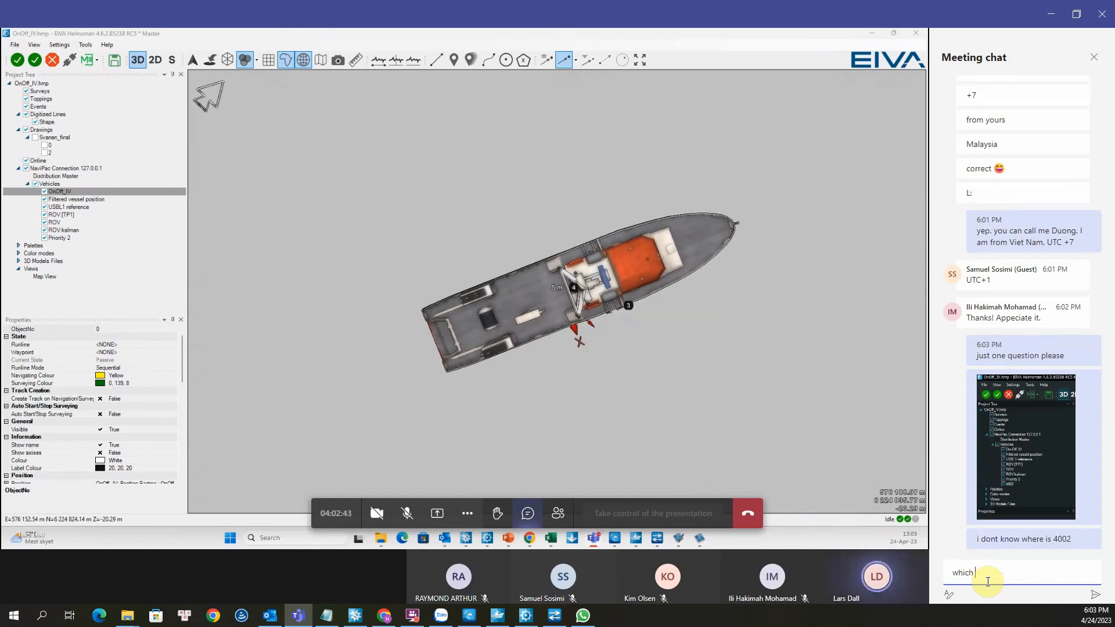
{"action": "type", "text": "t"}
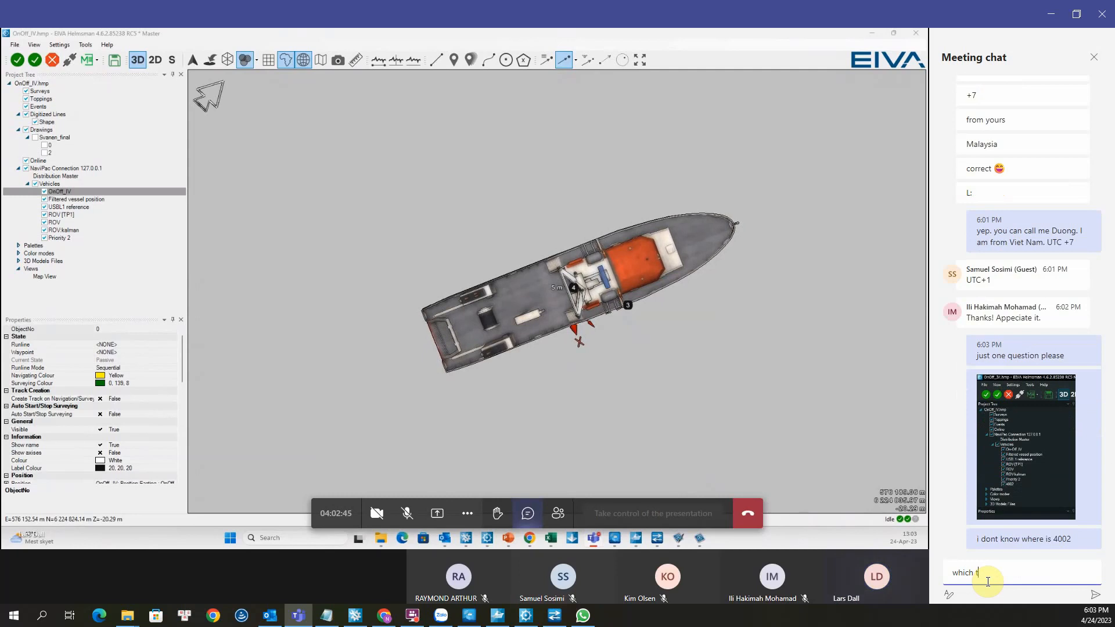
{"action": "key", "text": "BackSpace"}
{"action": "type", "text": "is it"}
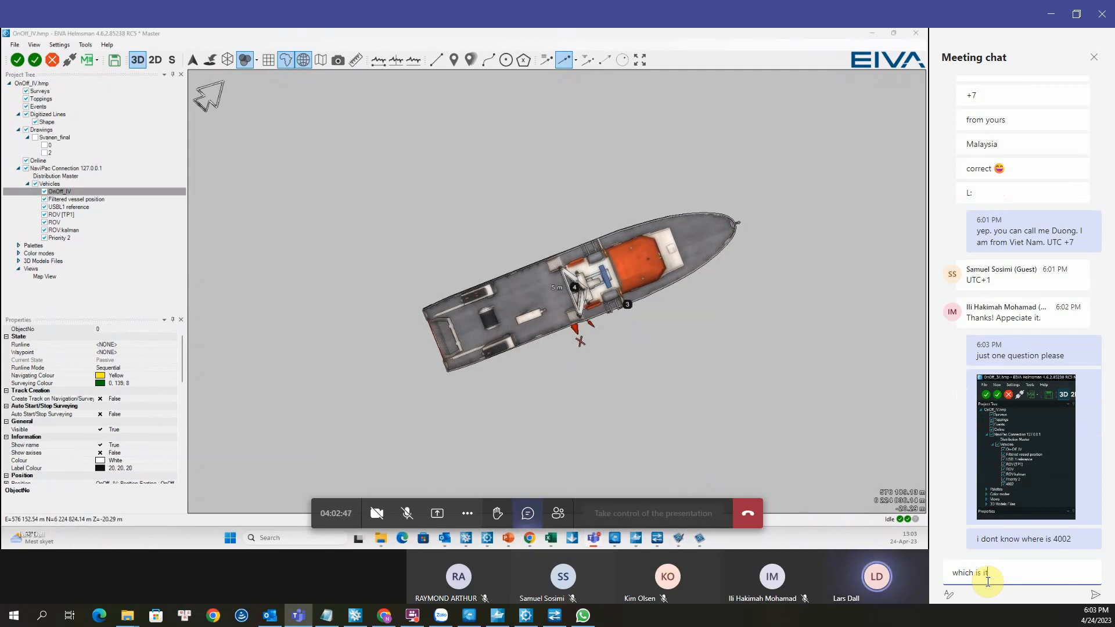
{"action": "type", "text": "? :d"}
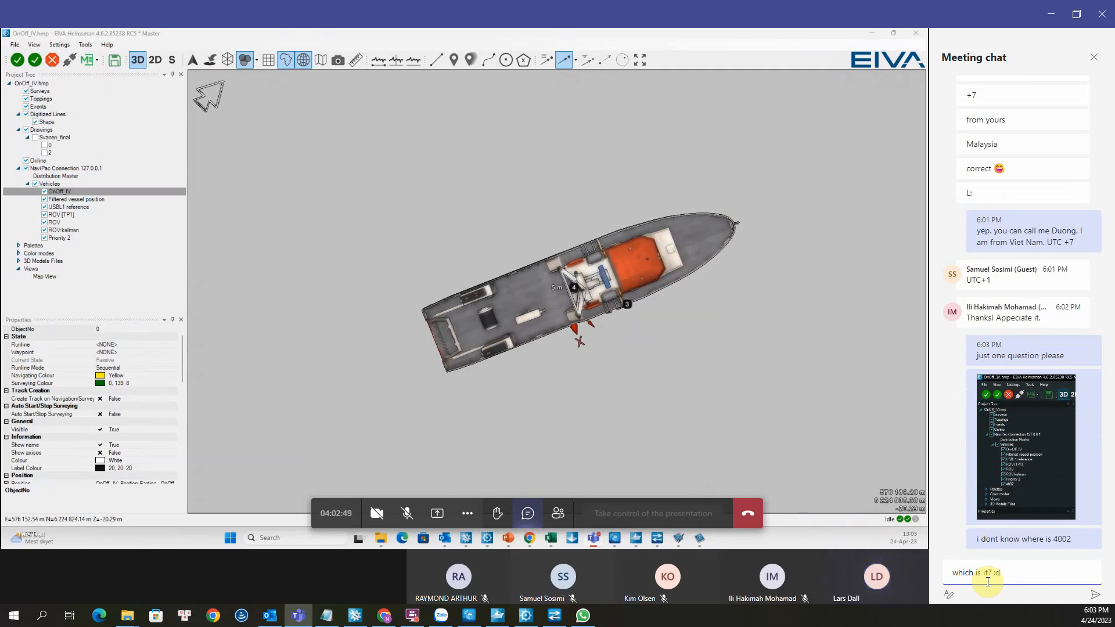
{"action": "key", "text": "BackSpace"}
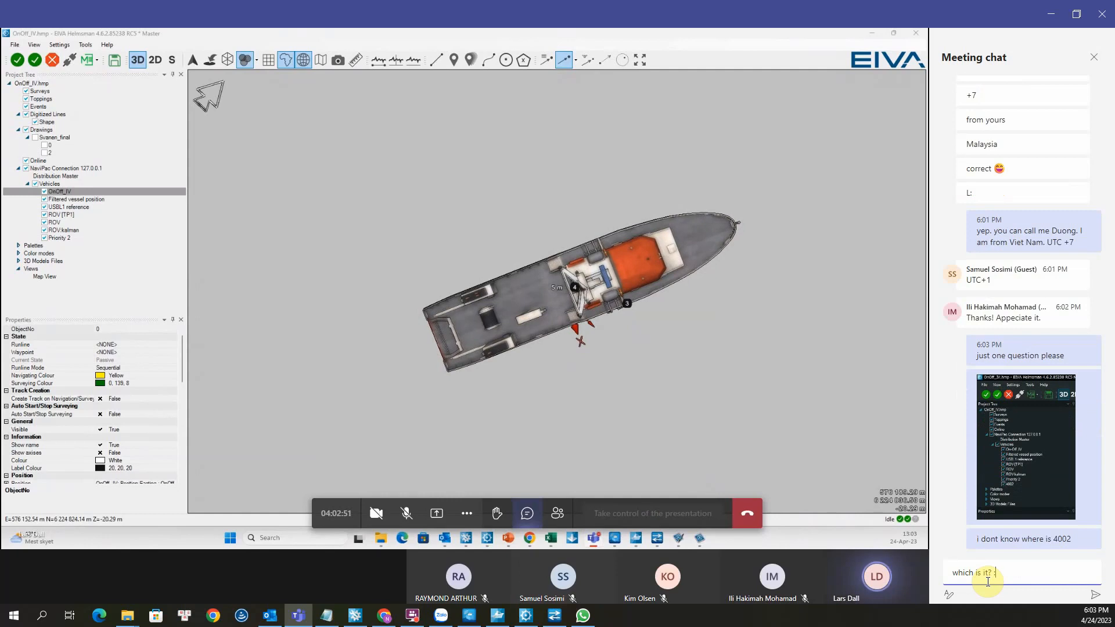
{"action": "key", "text": "BackSpace"}
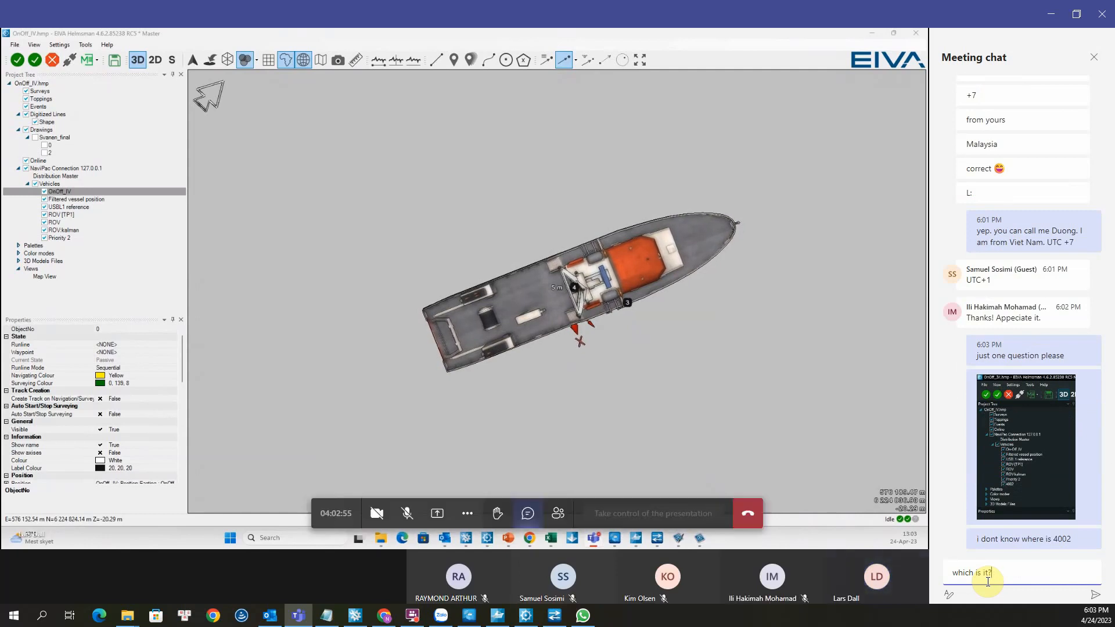
{"action": "key", "text": "Return"}
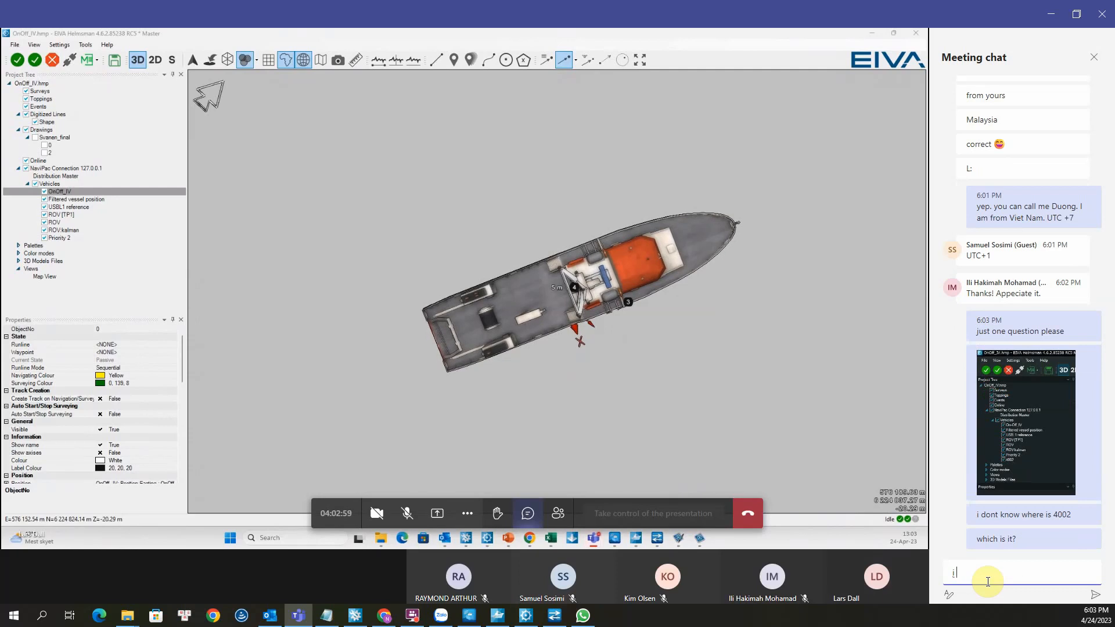
Step: Send the message "i find mysefl but i dont understand" in the meeting chat
{"action": "type", "text": "i find mye"}
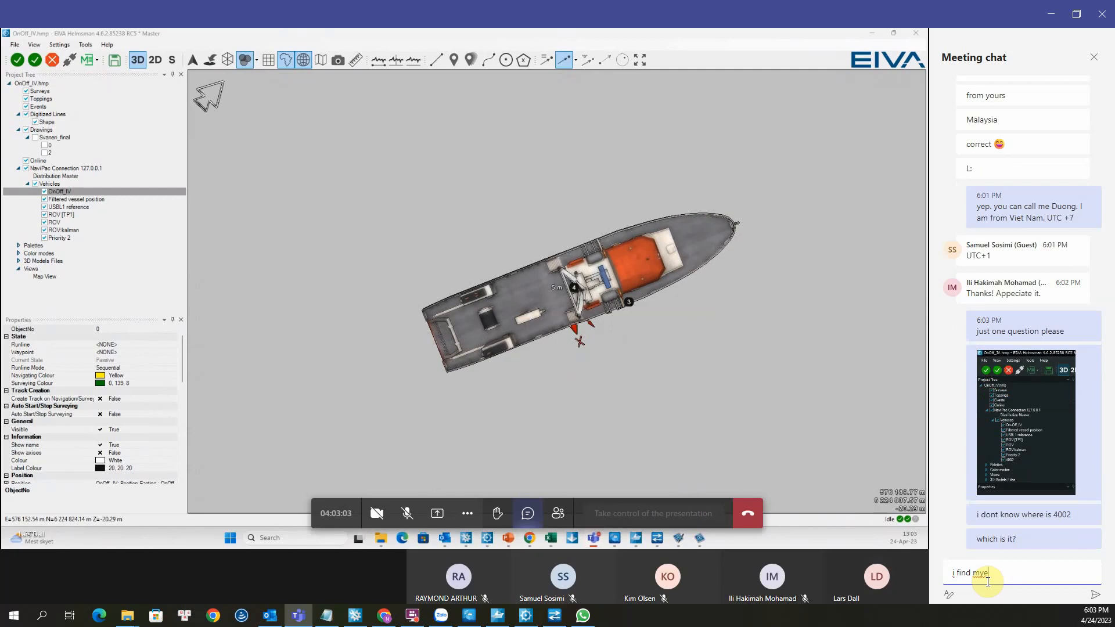
{"action": "key", "text": "BackSpace"}
{"action": "type", "text": "sef"}
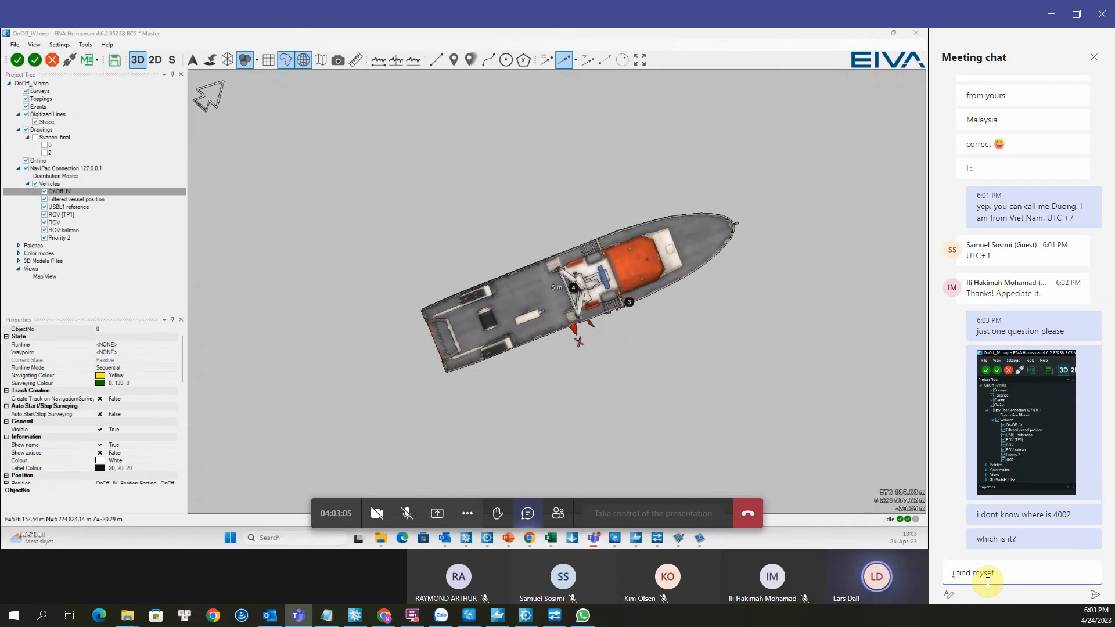
{"action": "type", "text": "t l but i"}
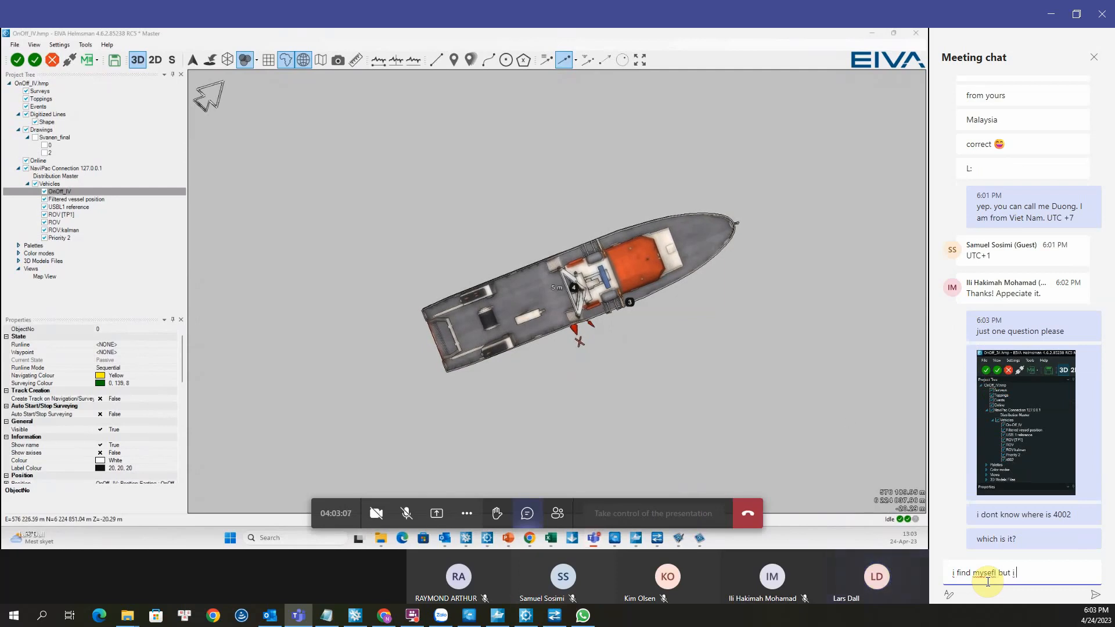
{"action": "type", "text": " dont unde"}
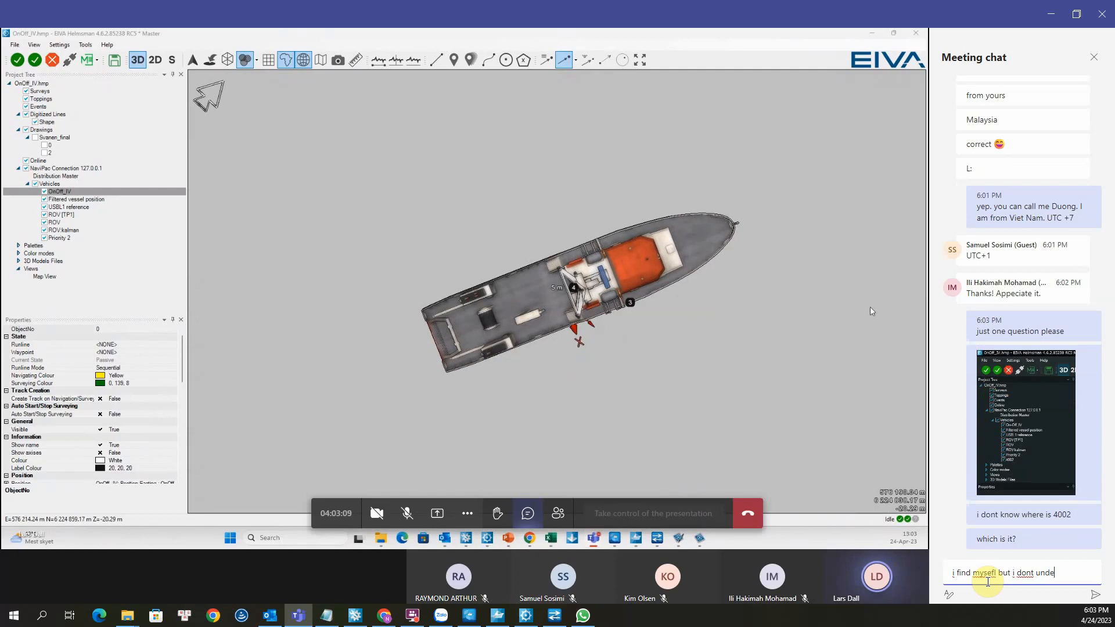
{"action": "type", "text": "rstand"}
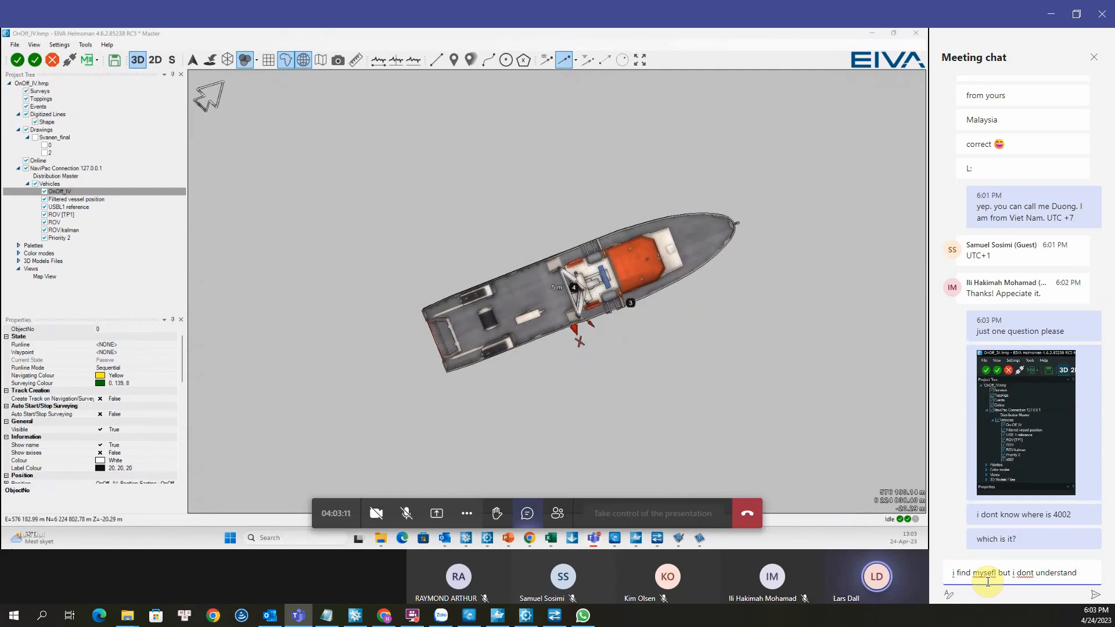
{"action": "key", "text": "Return"}
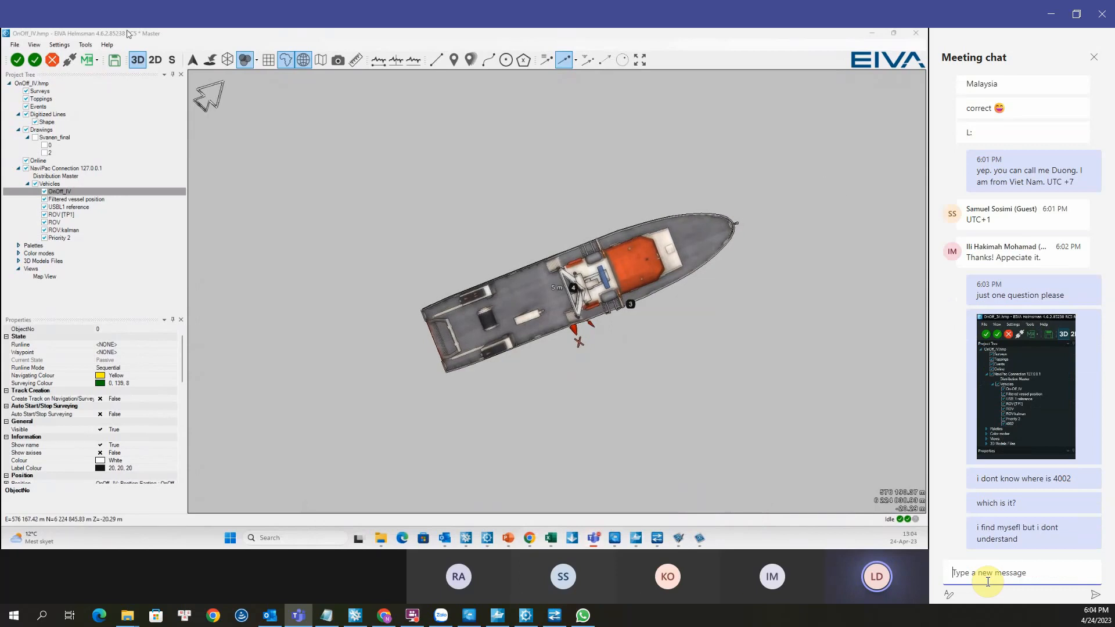
Step: View the sent project tree screenshot at full size, and reply "yep" in the meeting chat
{"action": "left_click", "coordinate": [1068, 411]}
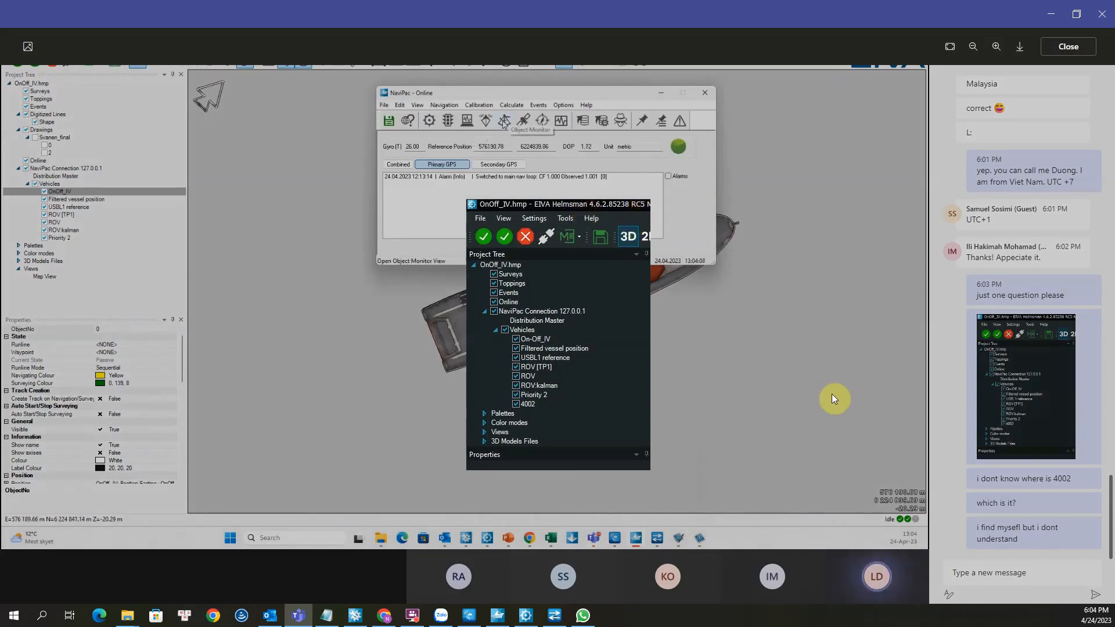
{"action": "left_click", "coordinate": [833, 394]}
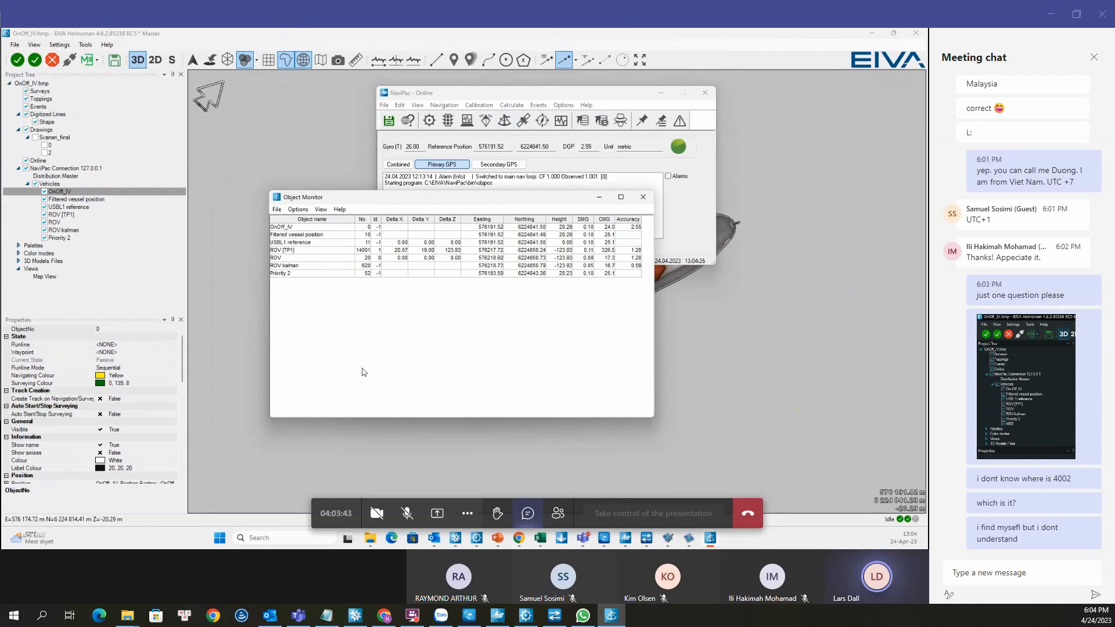
{"action": "left_click", "coordinate": [973, 575]}
{"action": "type", "text": "yep"}
{"action": "key", "text": "Return"}
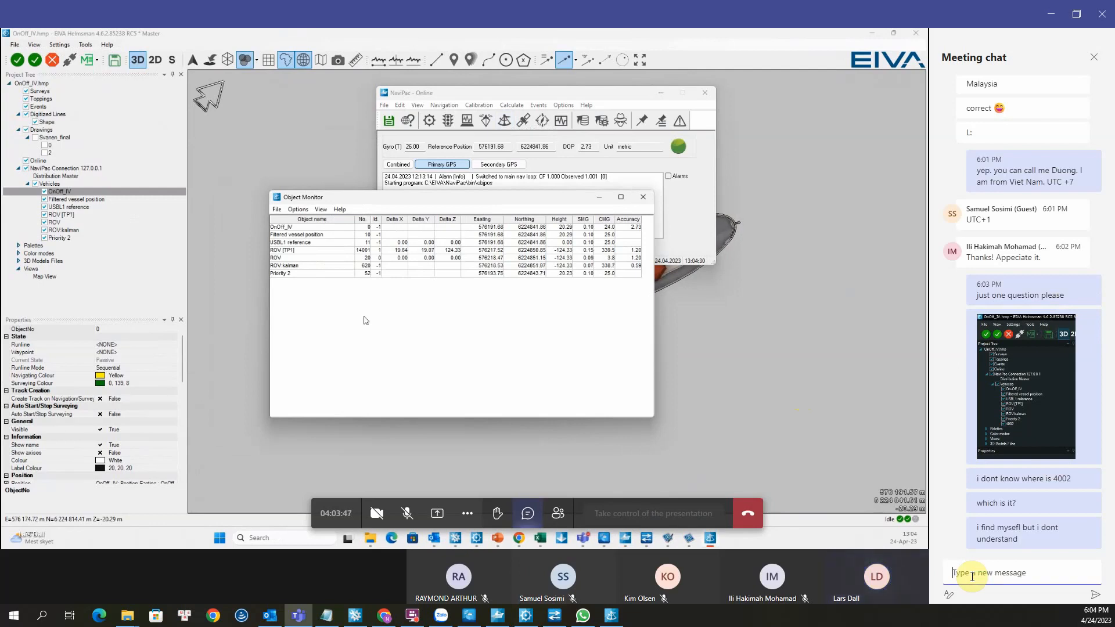
Step: Send the message "i create the second TP onROV" in the meeting chat
{"action": "type", "text": "i do"}
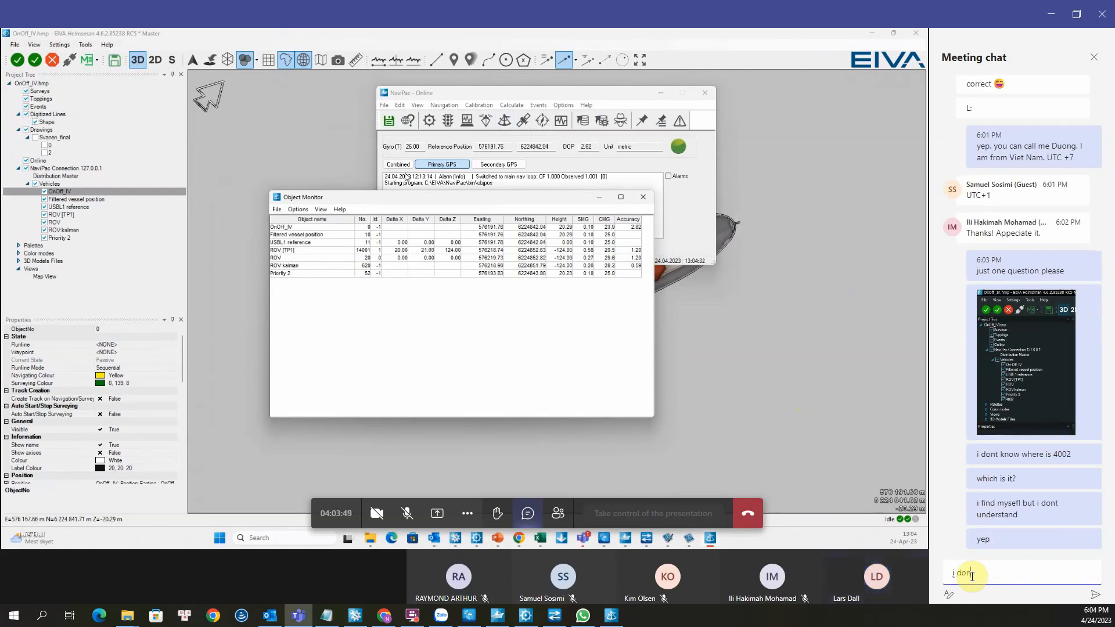
{"action": "key", "text": "BackSpace"}
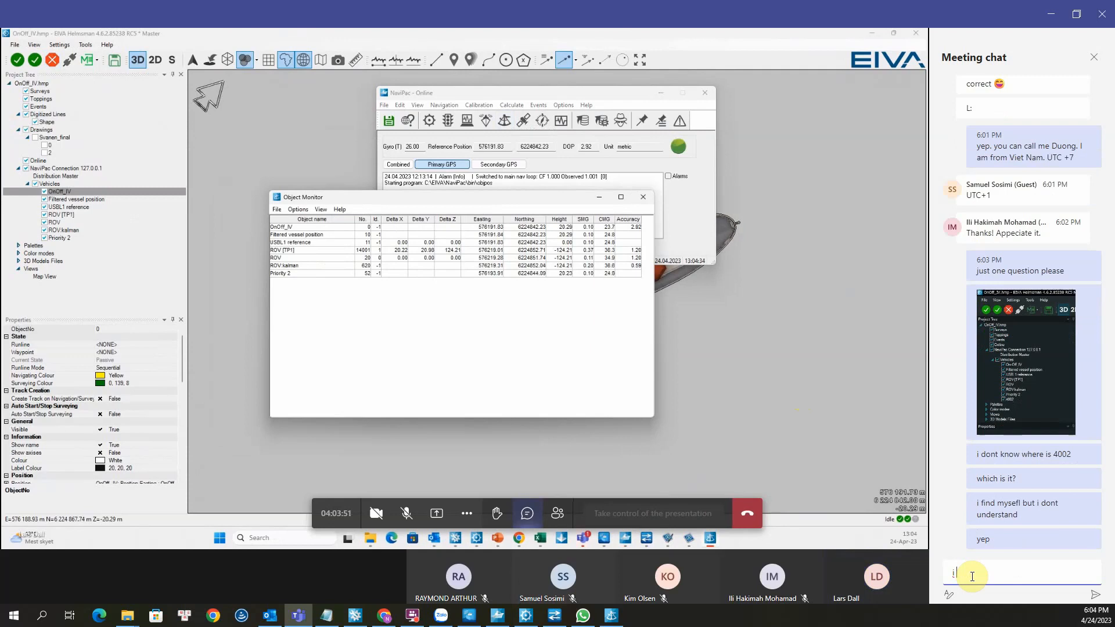
{"action": "type", "text": "create the "}
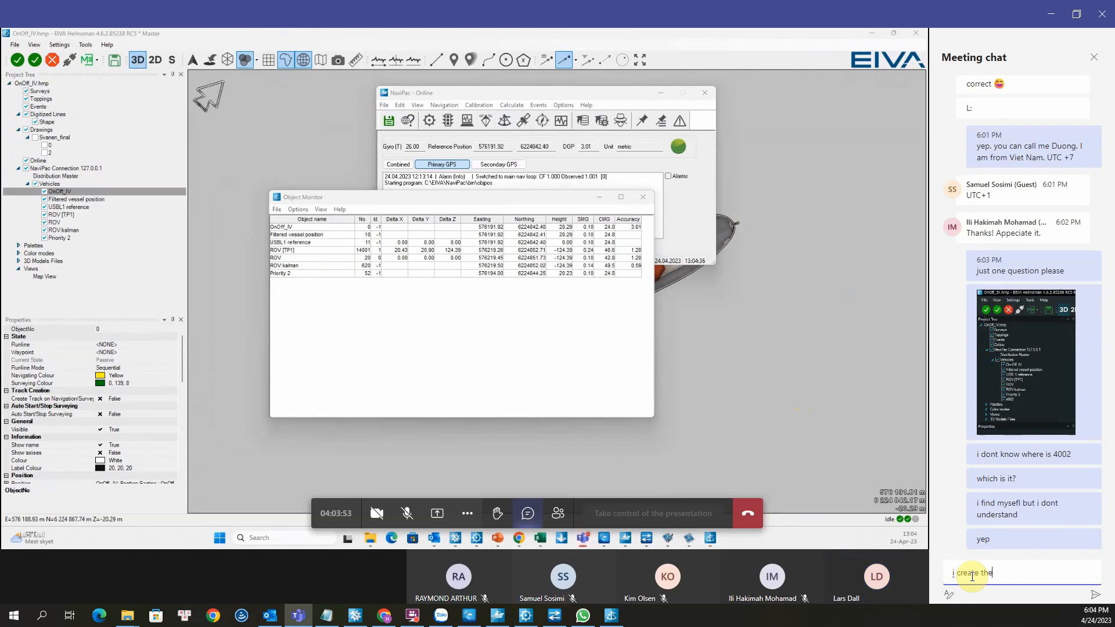
{"action": "type", "text": "seco"}
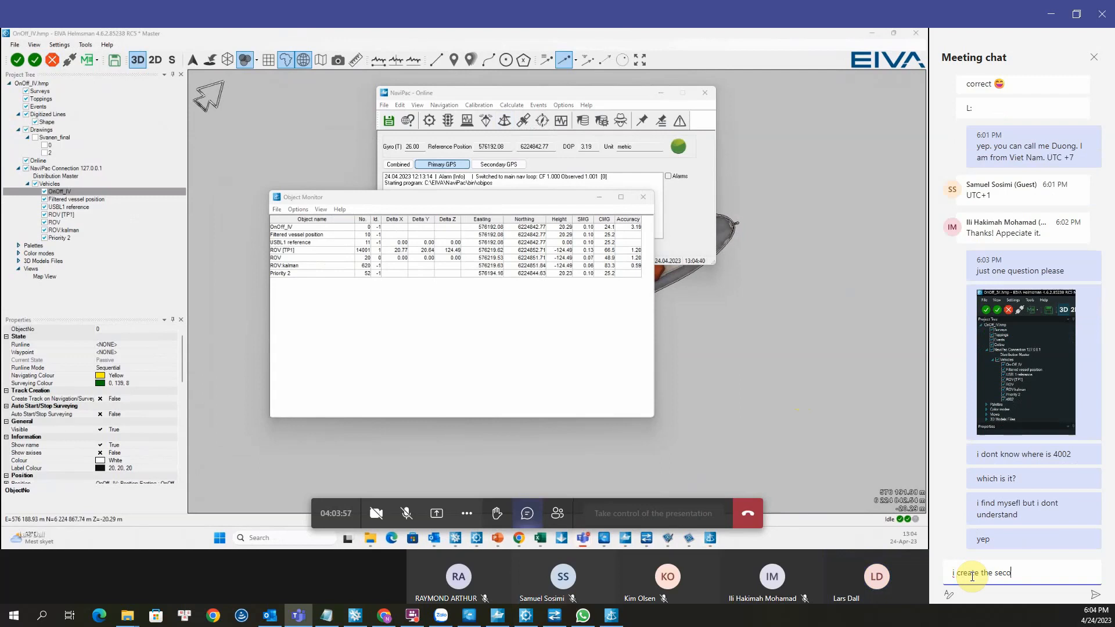
{"action": "type", "text": "nd TP onROV"}
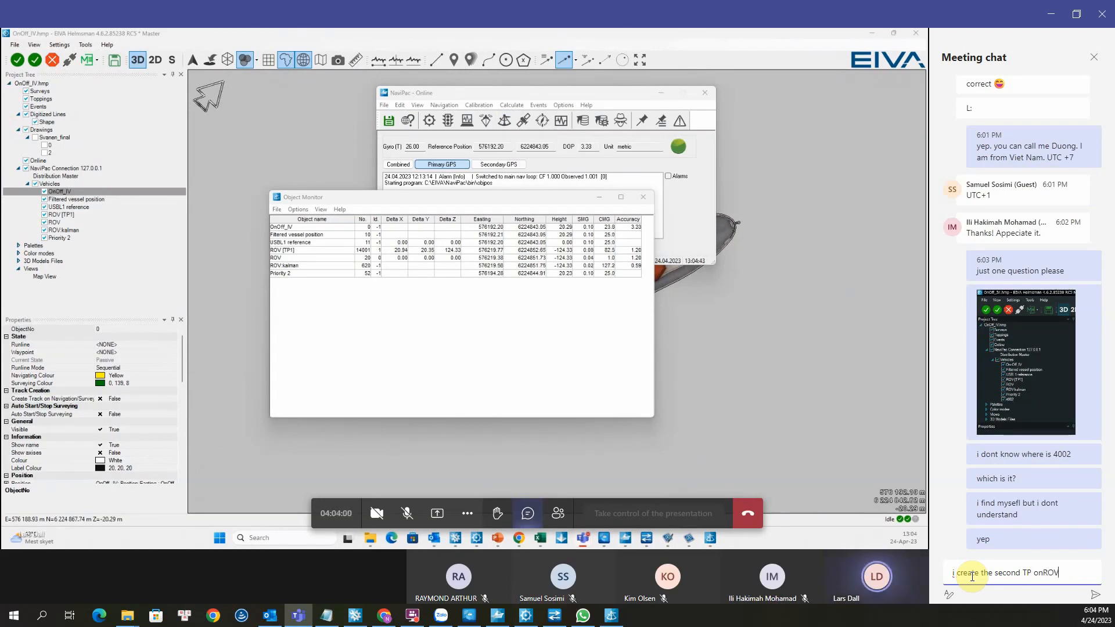
{"action": "key", "text": "Return"}
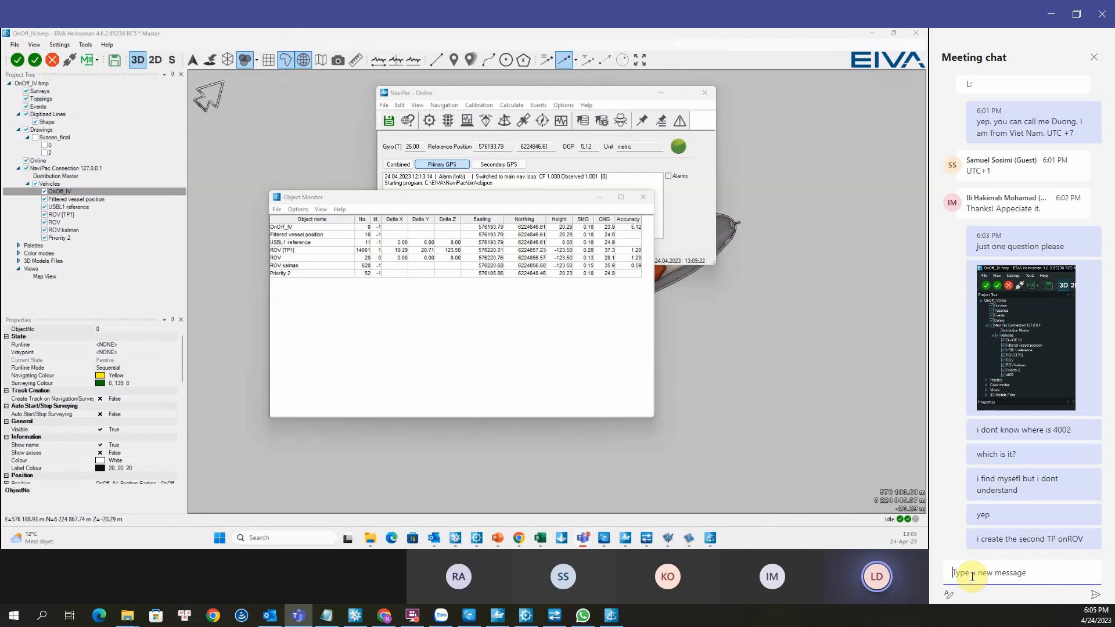
Step: Send the message "yes. Thank" followed by the trainer's first name in the meeting chat
{"action": "type", "text": "yes"}
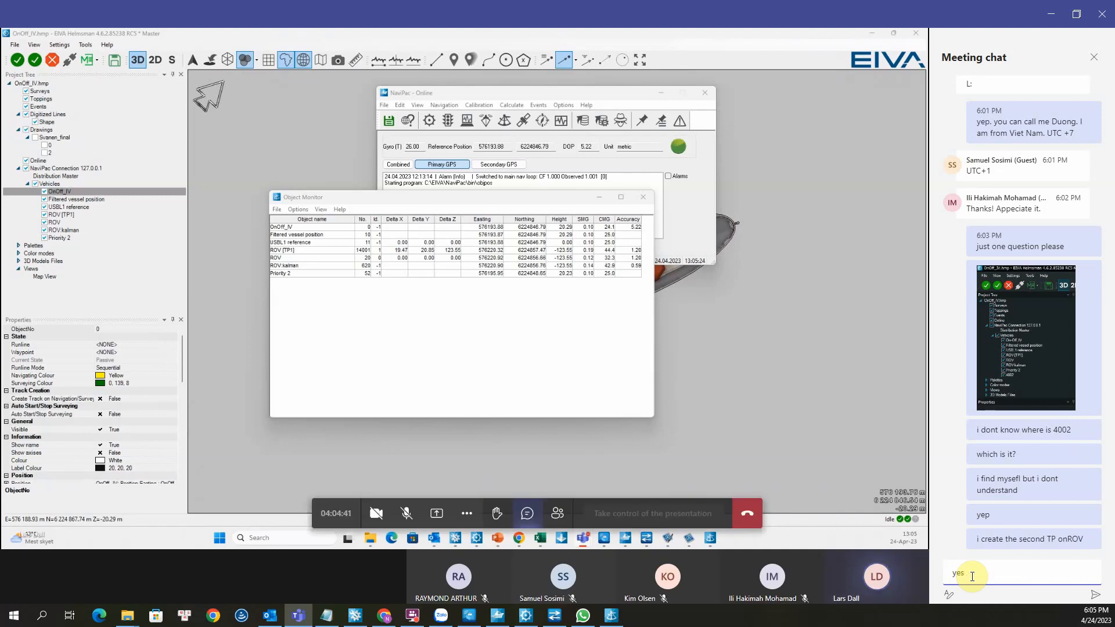
{"action": "type", "text": ". Thank "}
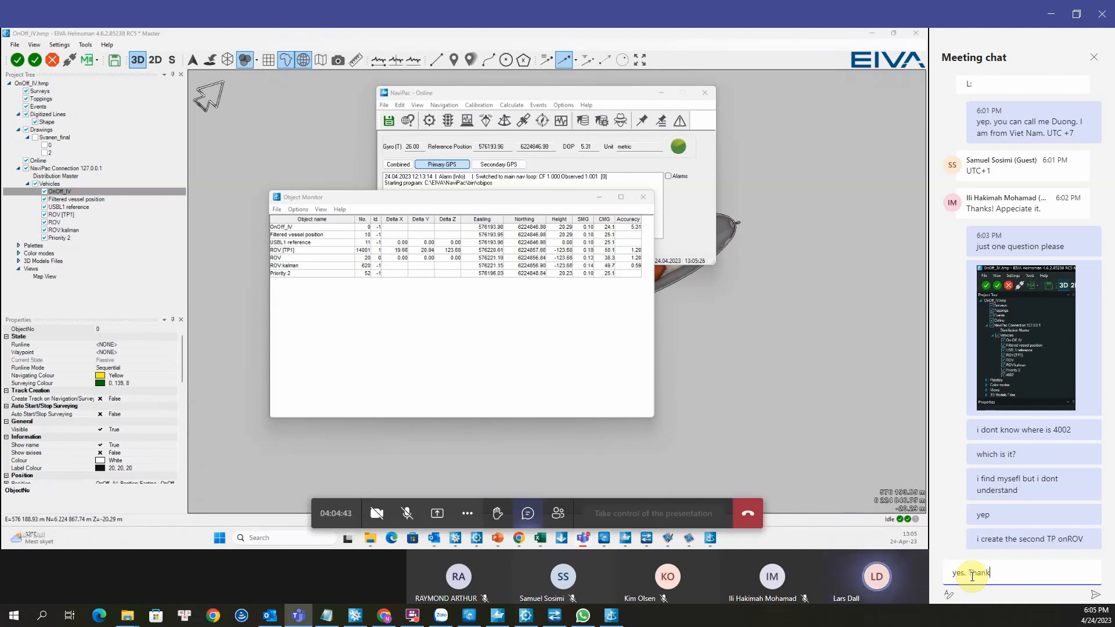
{"action": "type", "text": "Lar"}
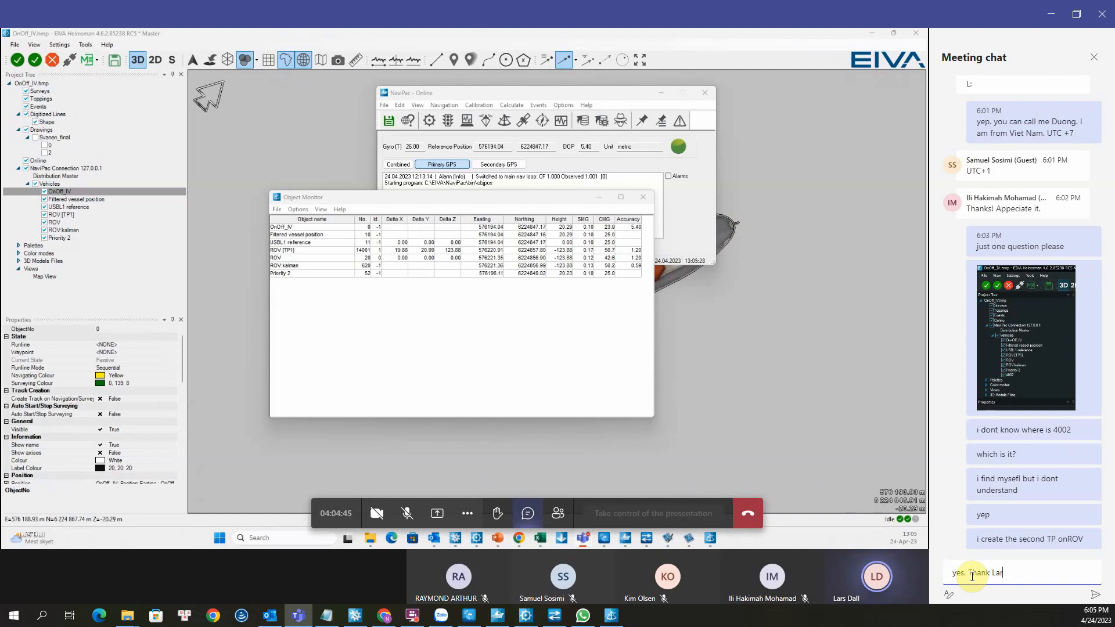
{"action": "type", "text": "s."}
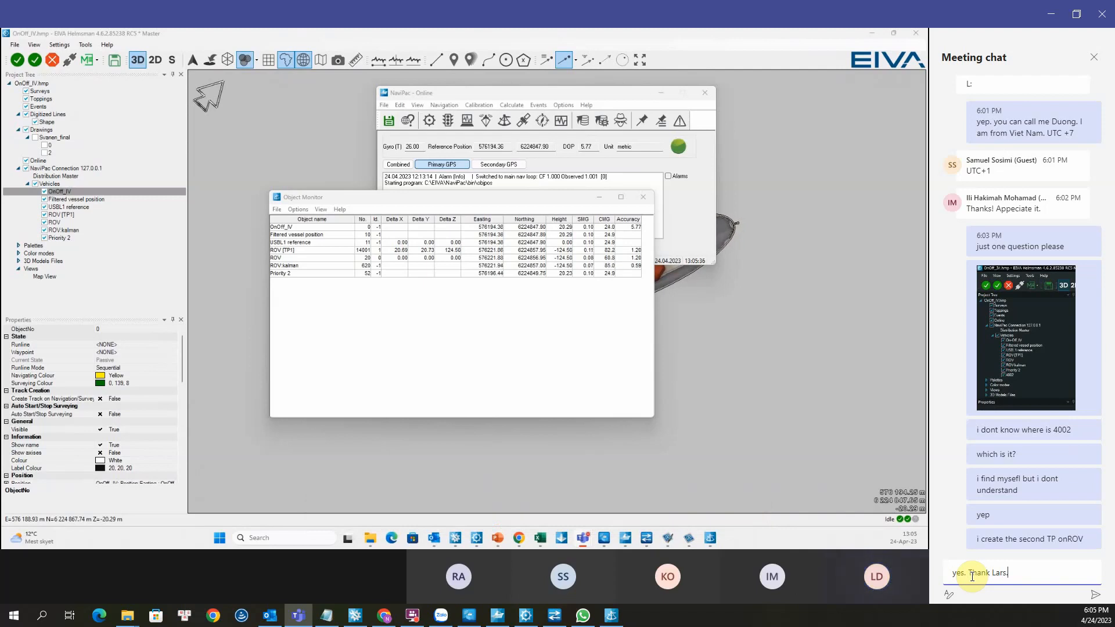
{"action": "key", "text": "Return"}
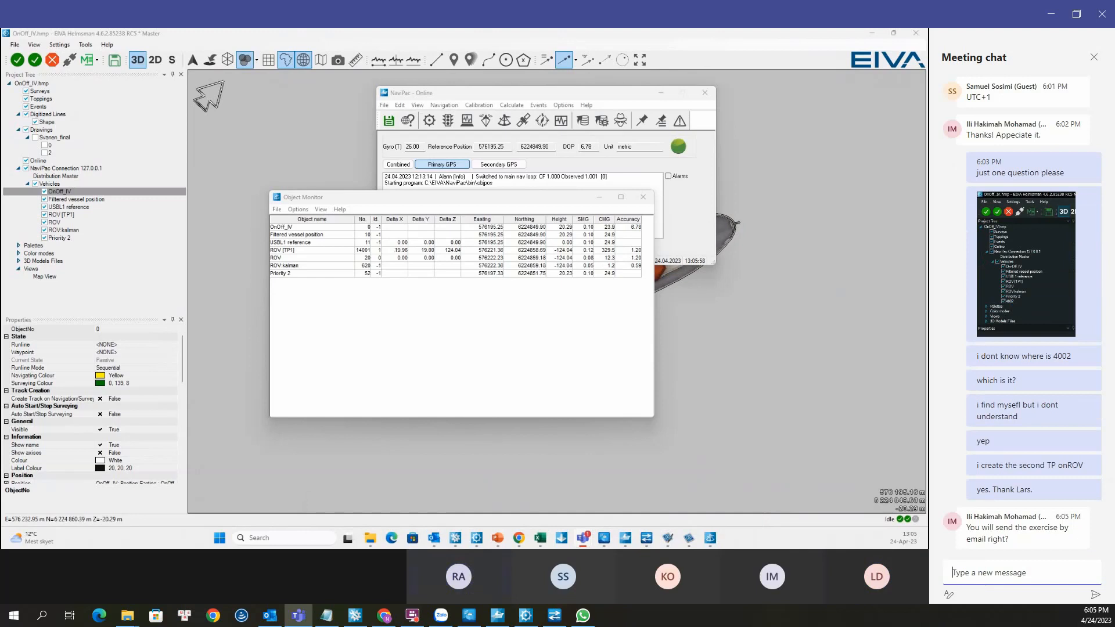
{"action": "key", "text": "alt+Tab"}
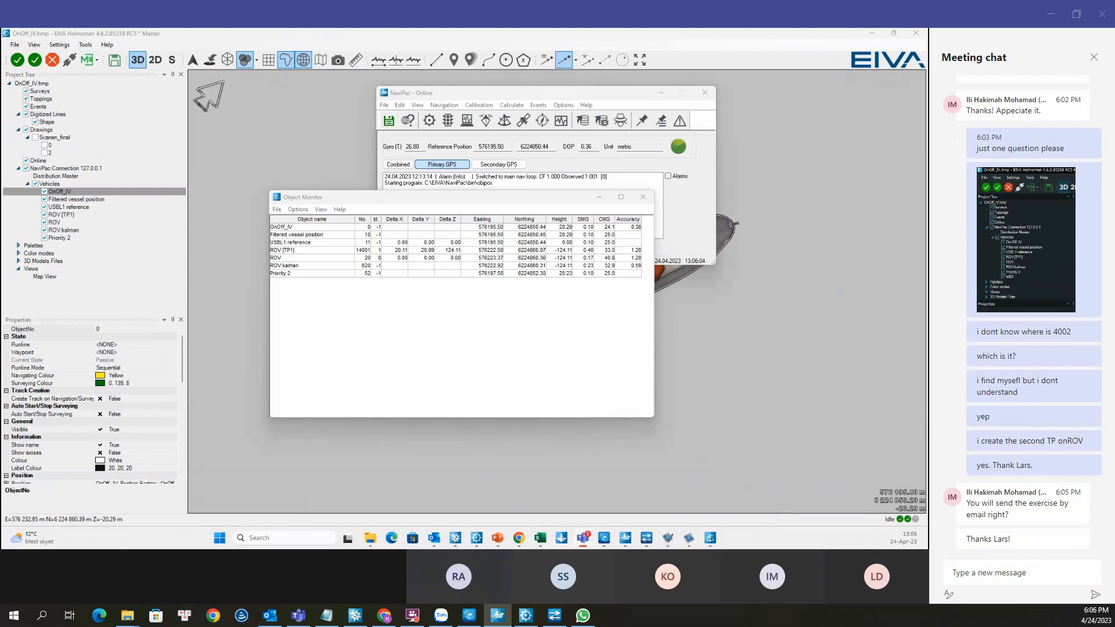
{"action": "key", "text": "alt+Tab"}
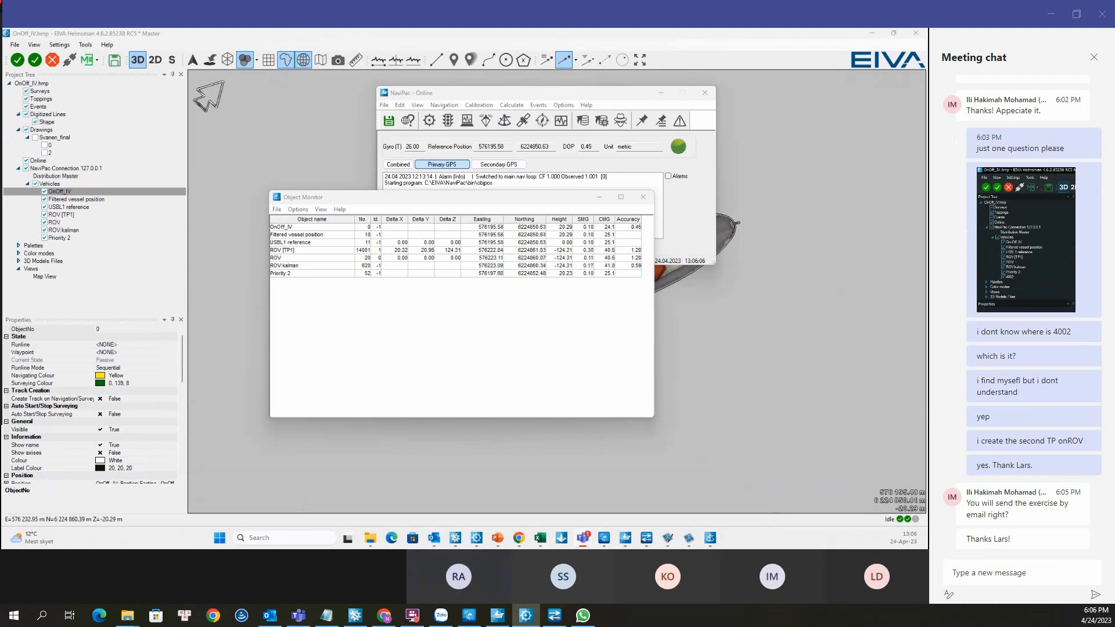
{"action": "left_click", "coordinate": [1, 3]}
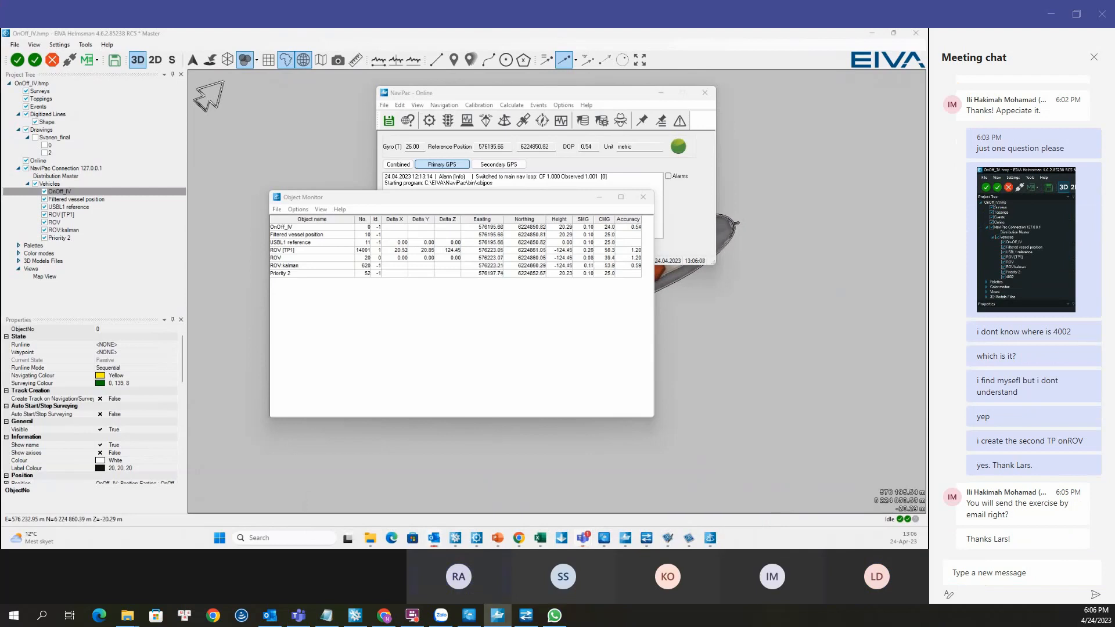
{"action": "key", "text": "alt+Tab"}
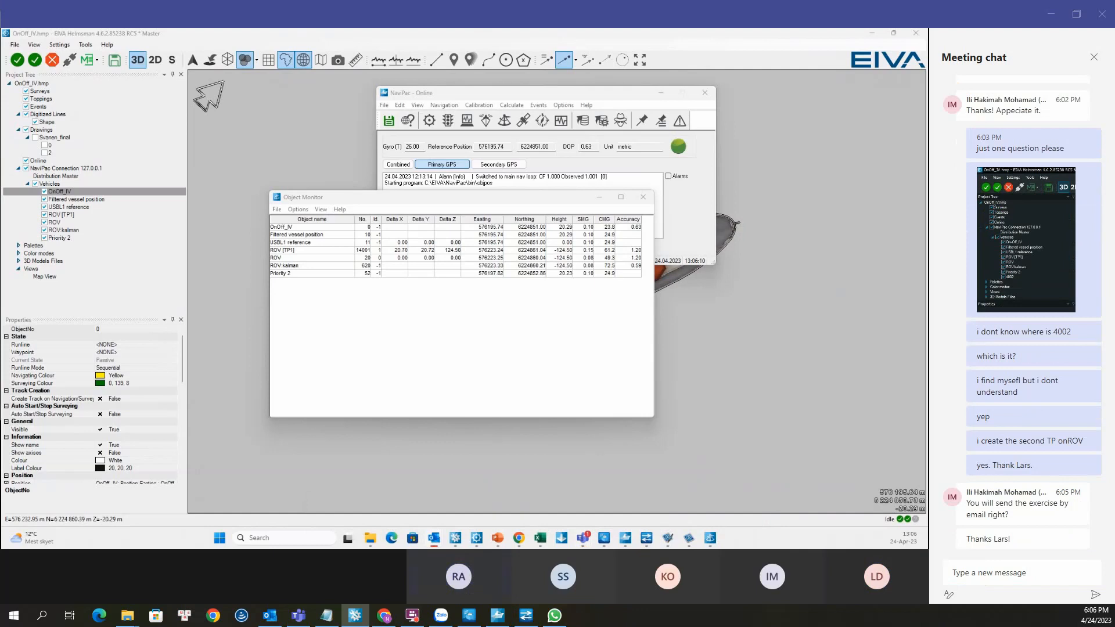